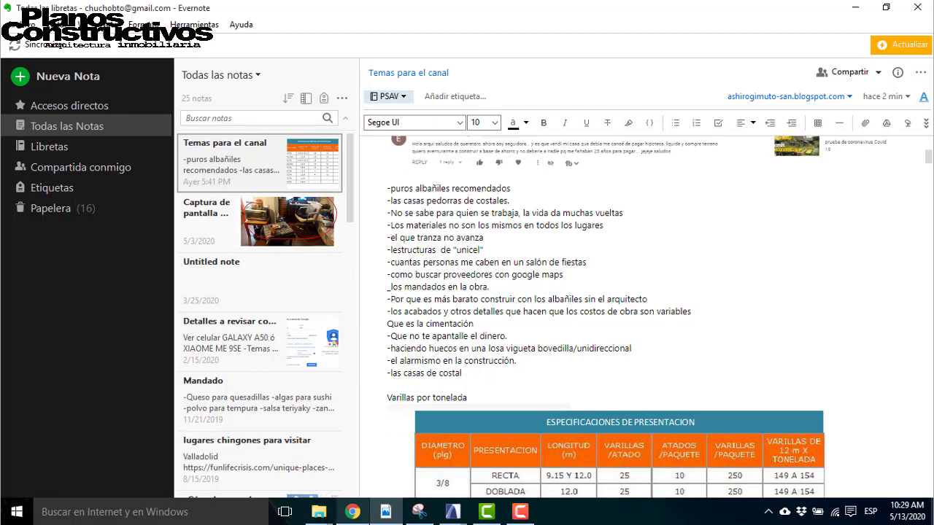
Step: Switch to TomatoTimer in Chrome and start the 25-minute Pomodoro countdown
mouse_move(352, 511)
left_click(350, 452)
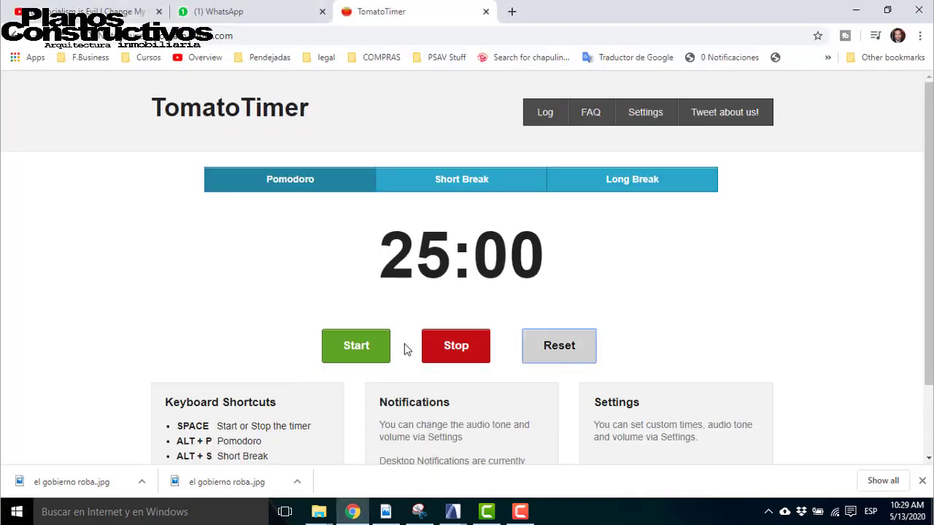
left_click(365, 365)
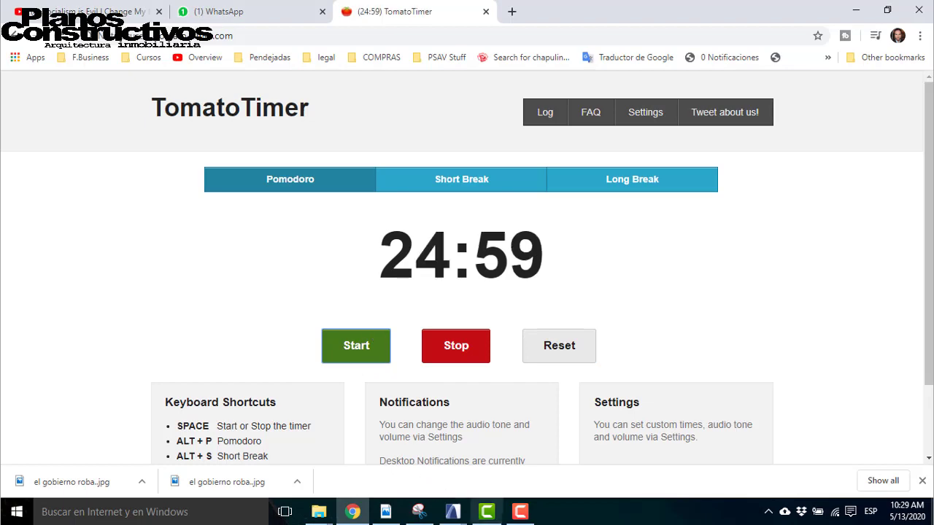
Step: Switch to ARCHICAD, open the 3D perspective and walk through the upper floor from the balcony into the central corridor
mouse_move(452, 511)
left_click(410, 478)
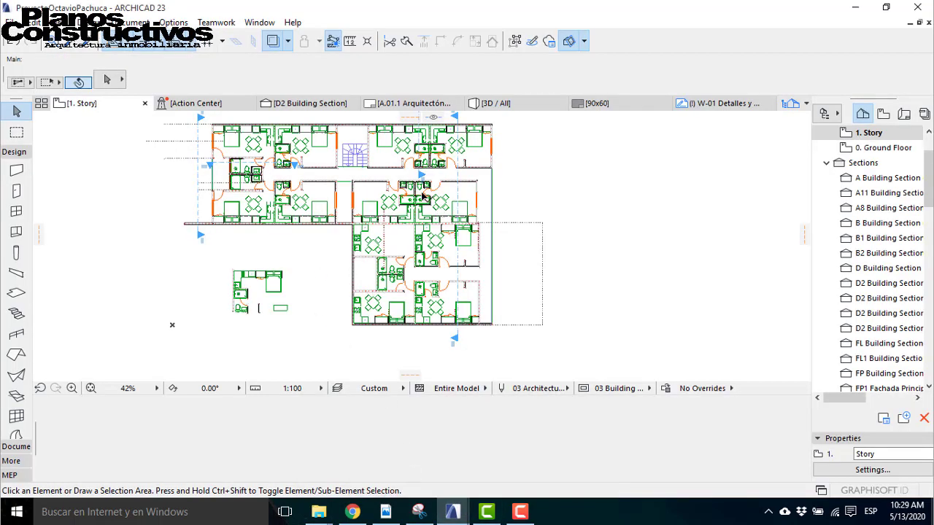
left_click(500, 113)
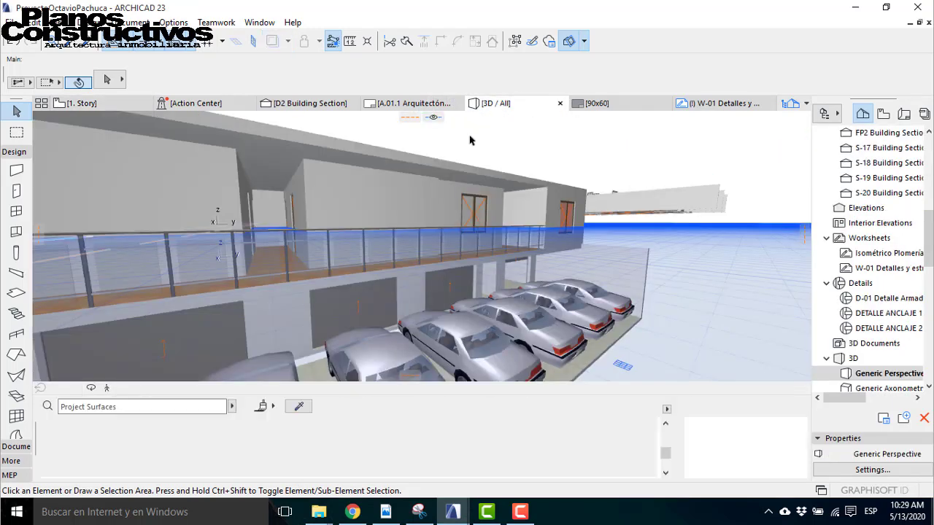
left_click(107, 388)
key("Up")
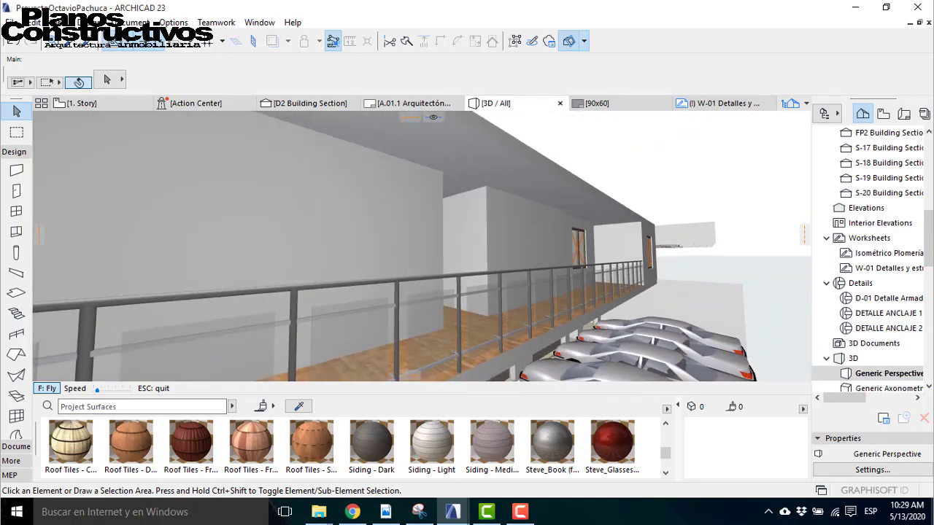
key("Down")
key("Up")
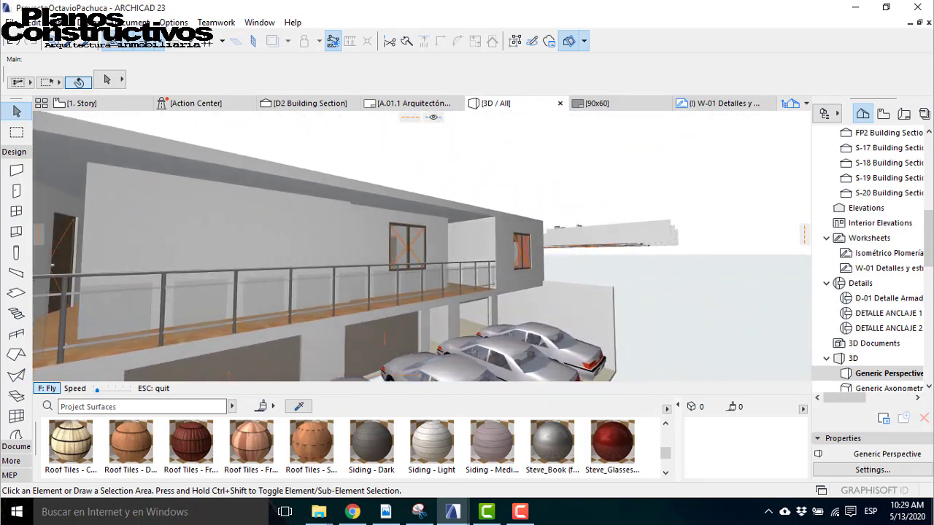
key("Up")
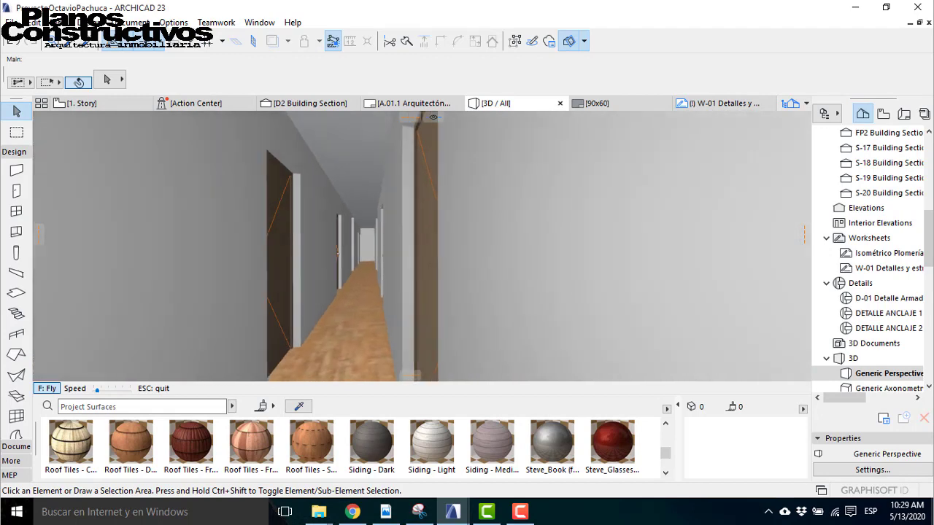
key("Up")
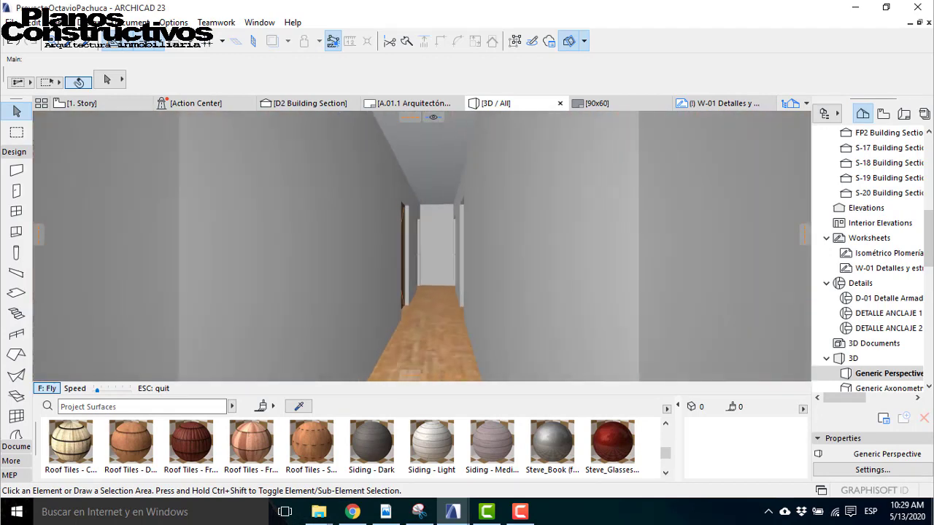
Step: Walk through the first furnished apartment to examine its dining area, bed, wardrobe and kitchen
key("Up")
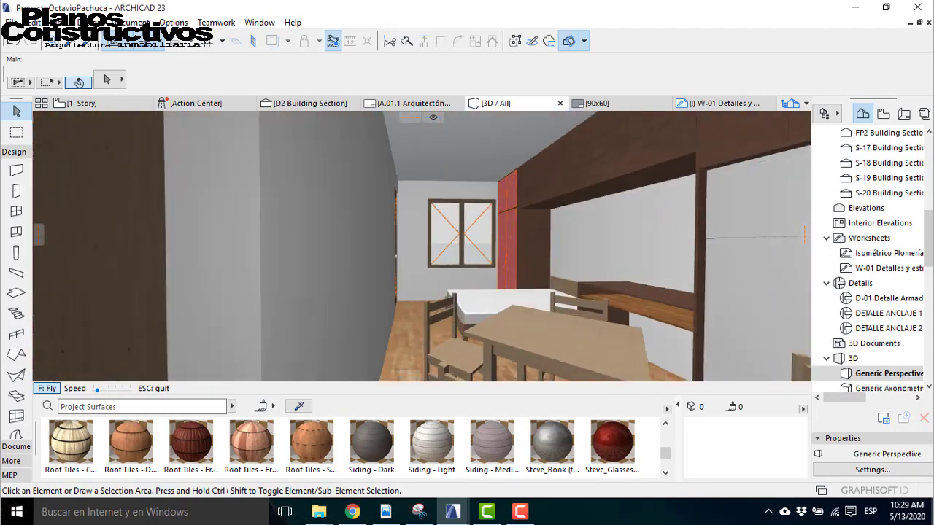
key("Up")
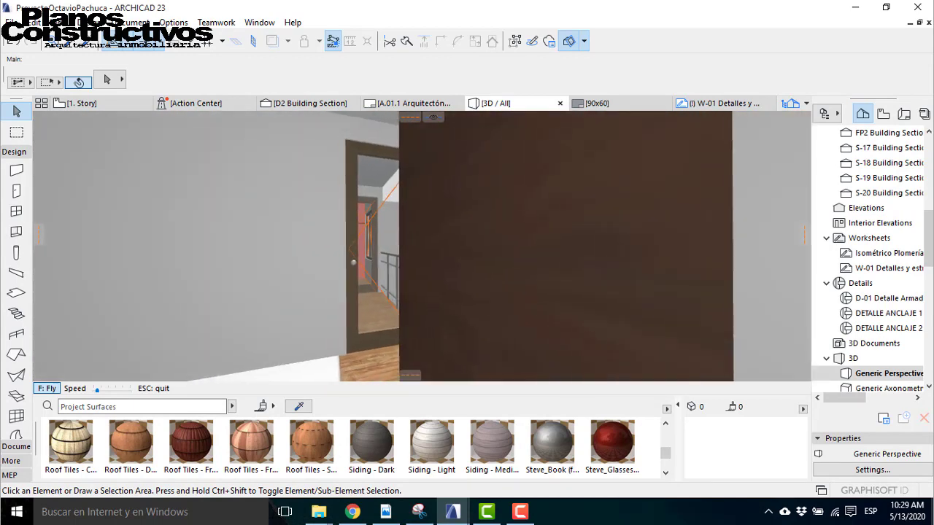
key("Left")
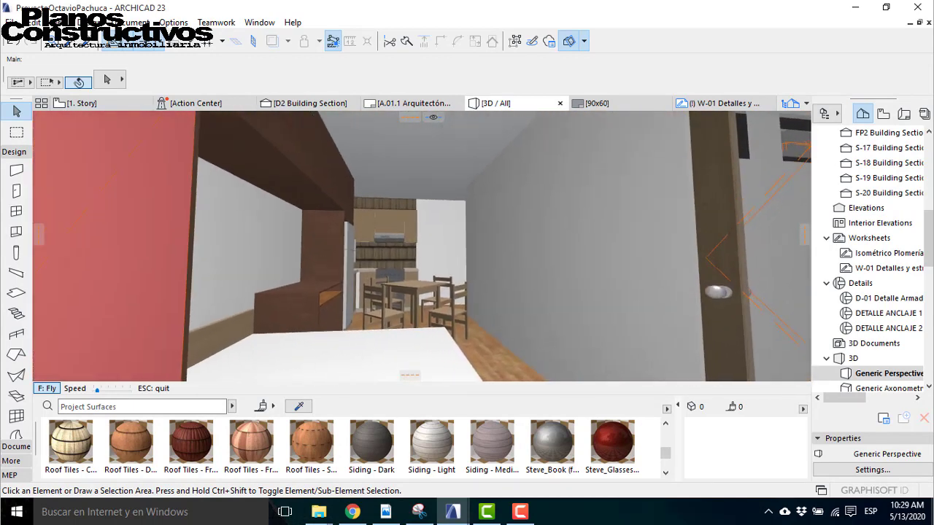
key("Up")
key("Right")
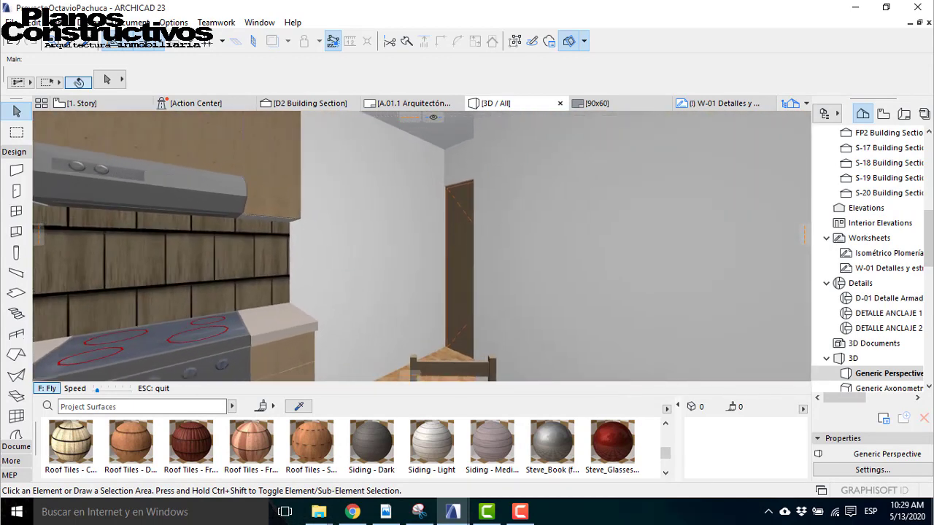
Step: Cross the corridor into another apartment and examine its kitchen, desk, bed area, window and interior doors
key("Left")
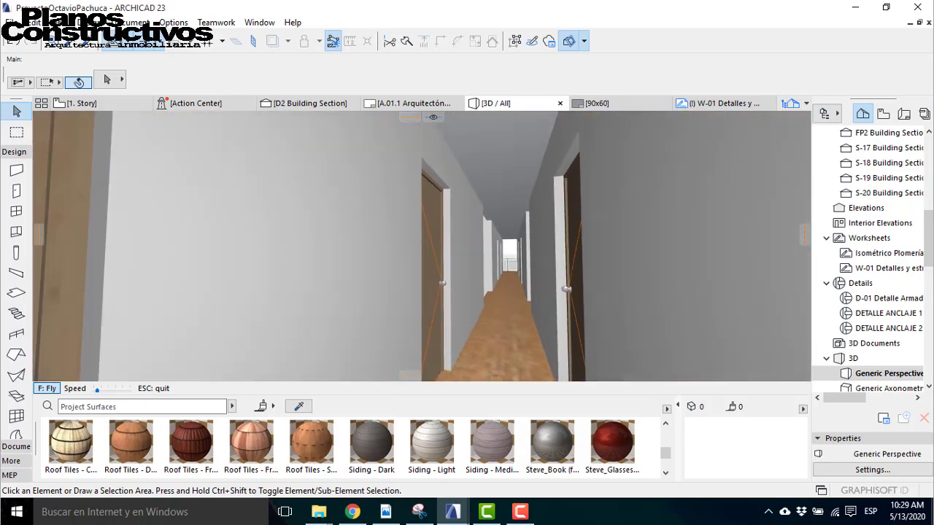
key("Left")
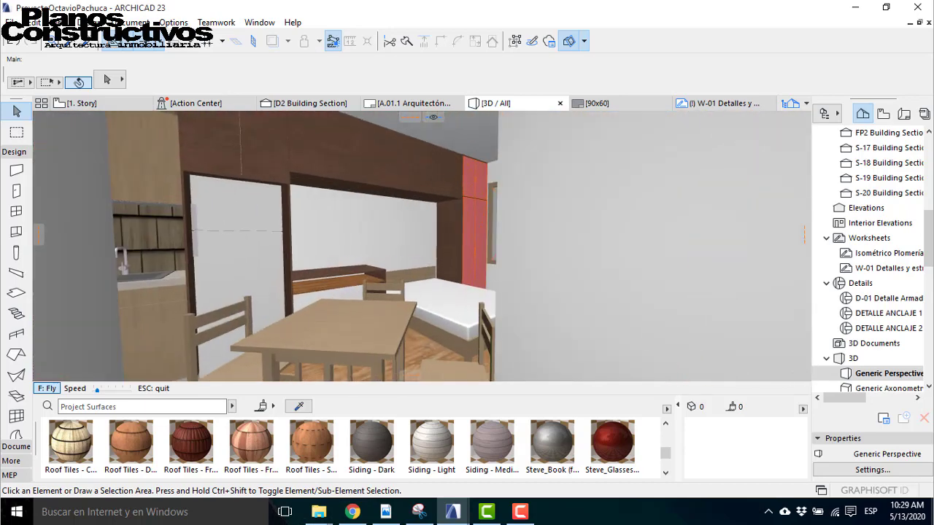
key("Right")
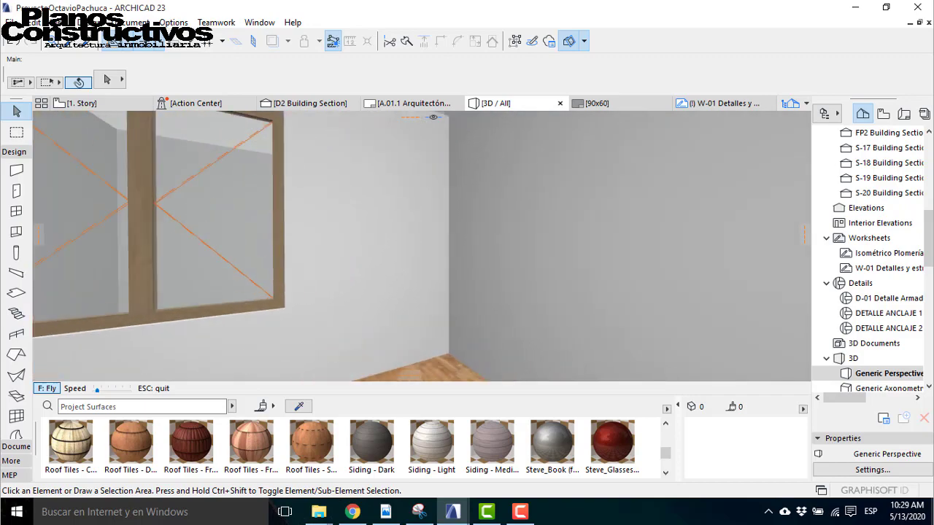
key("Left")
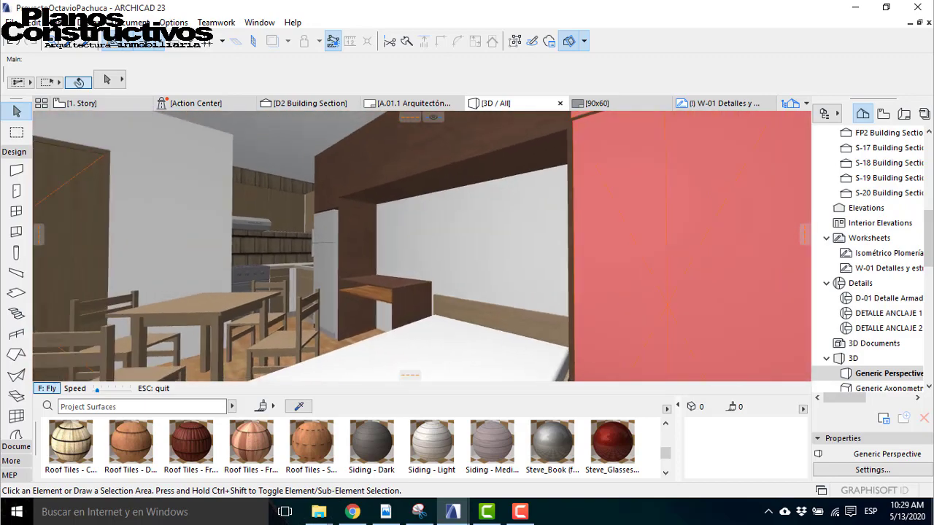
key("Up")
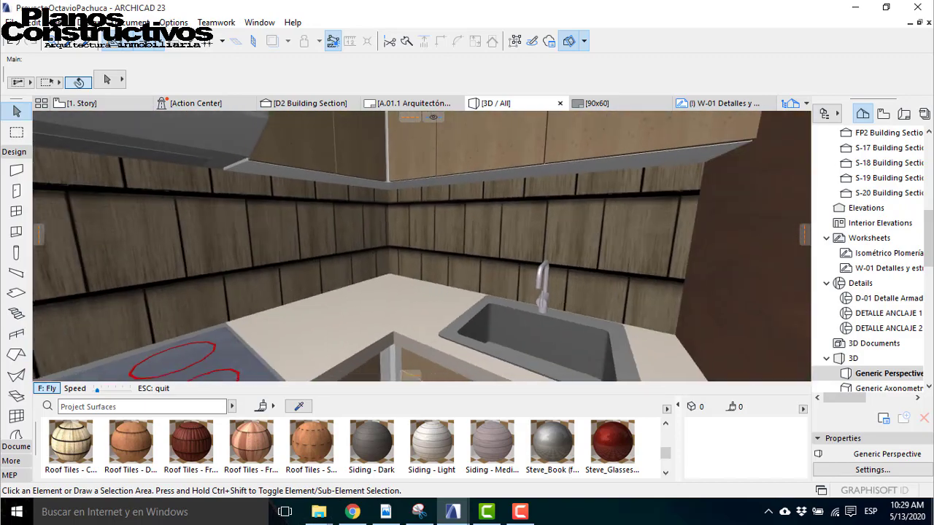
key("Right")
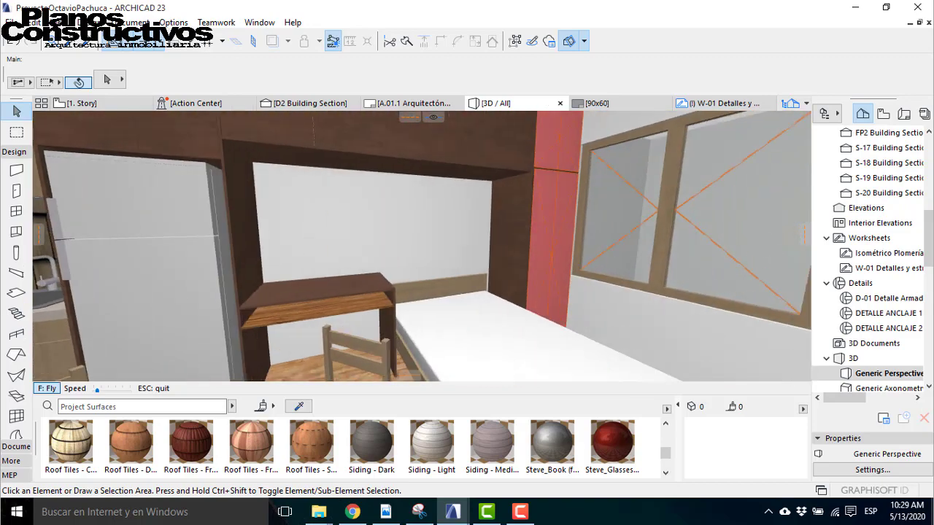
key("Left")
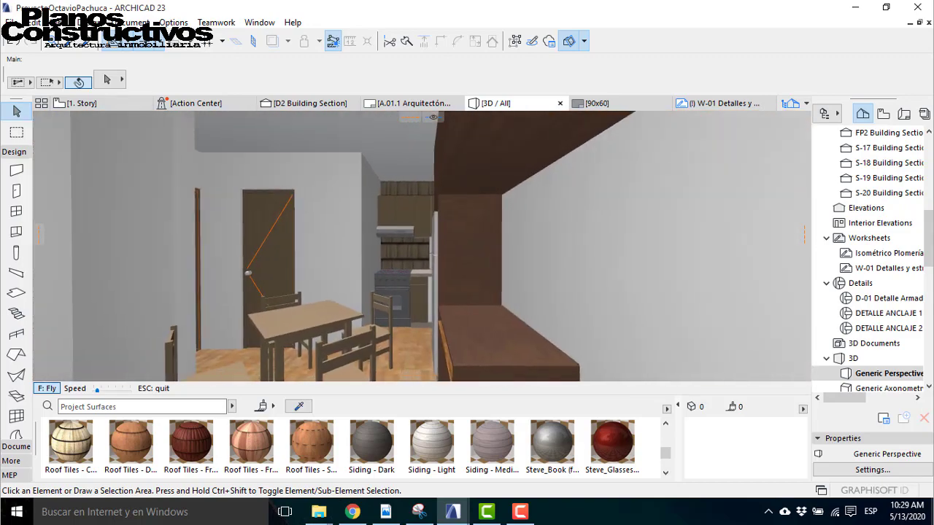
key("Up")
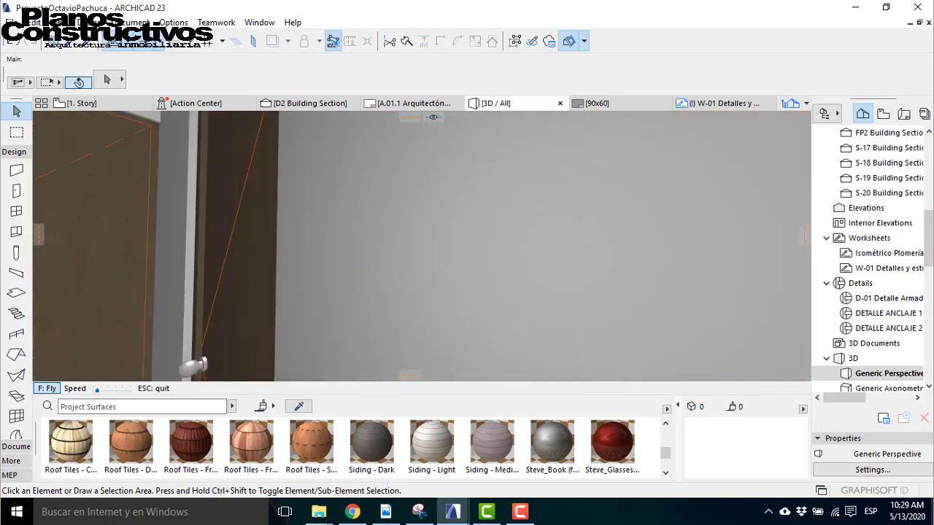
key("Down")
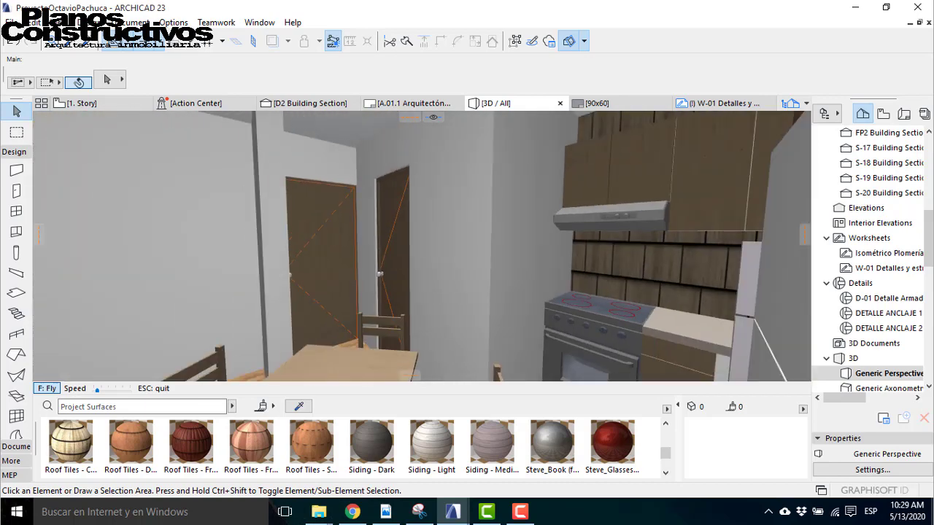
Step: Leave the walkthrough and check the size of the two adjacent doors near the kitchen
key("Escape")
left_click(359, 218)
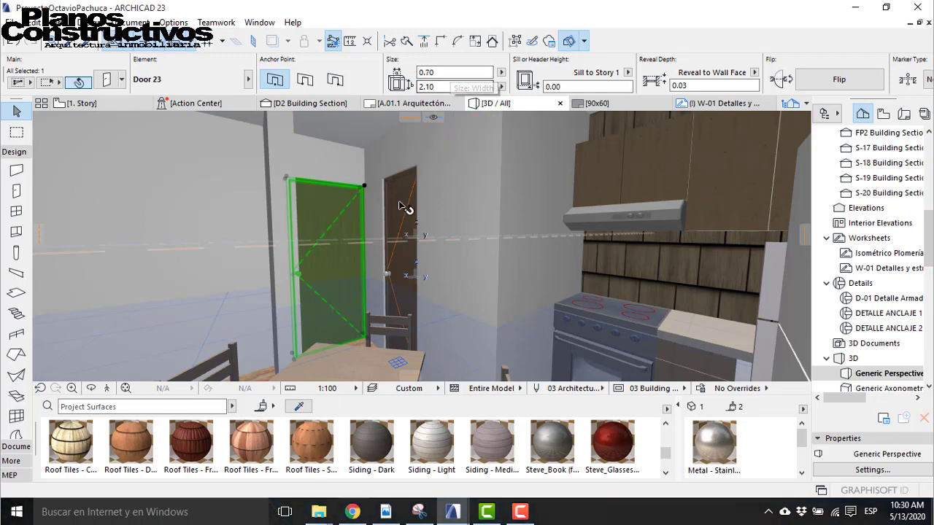
double_click(400, 203)
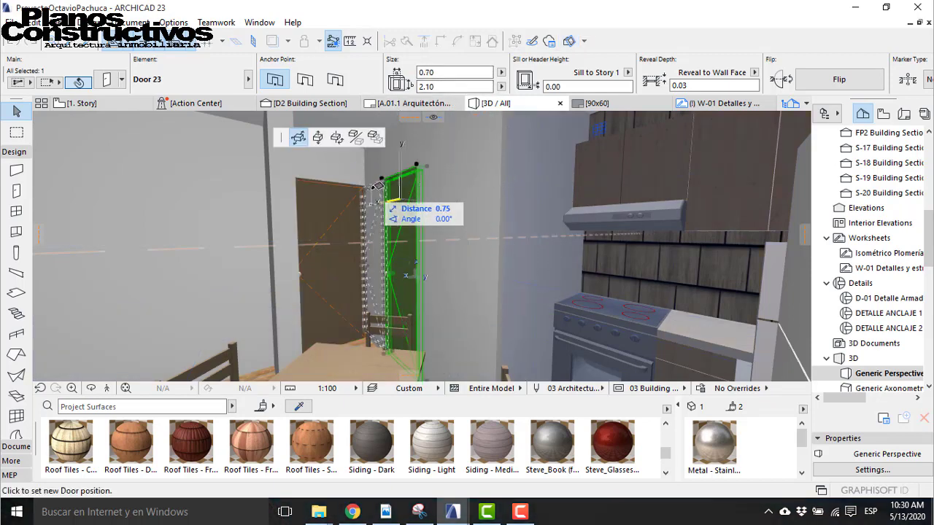
left_click(377, 186)
key("Escape")
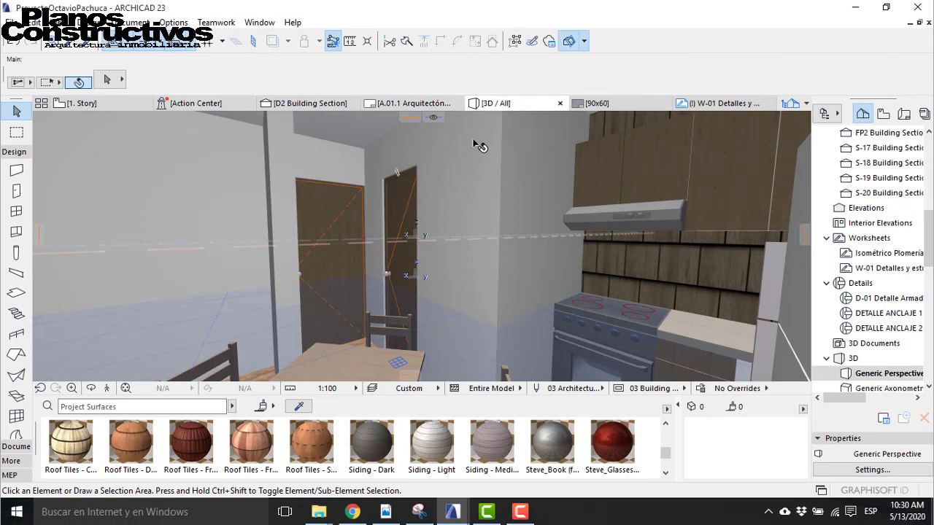
Step: Resume the 3D walkthrough along the corridor and examine the layout of an apartment farther along it
left_click(106, 390)
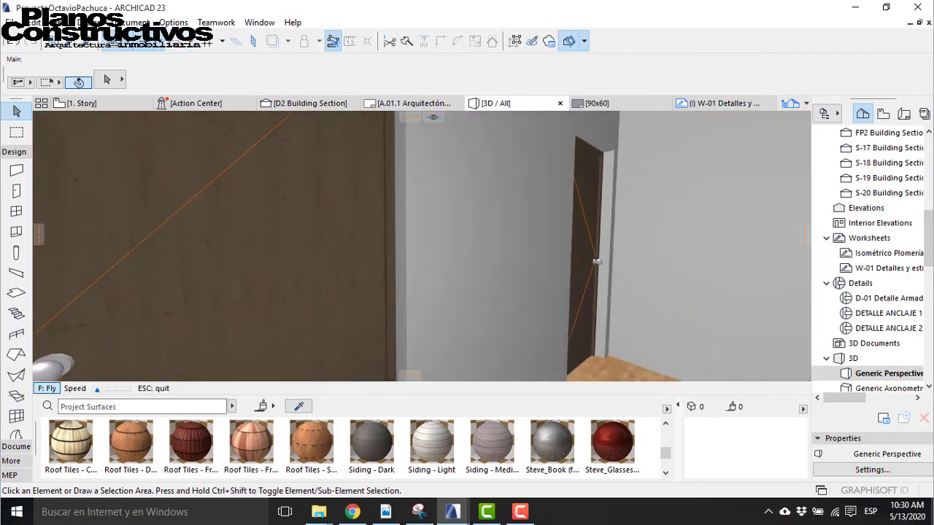
key("Up")
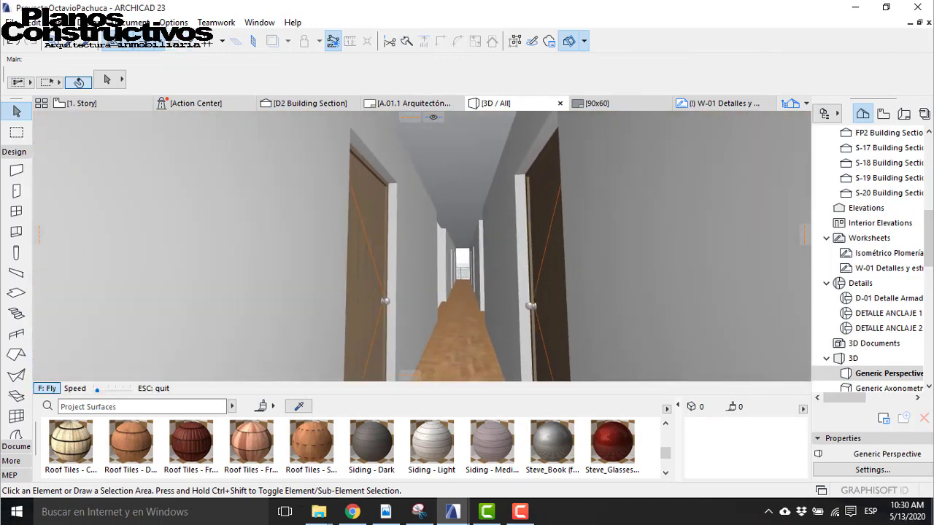
key("Up")
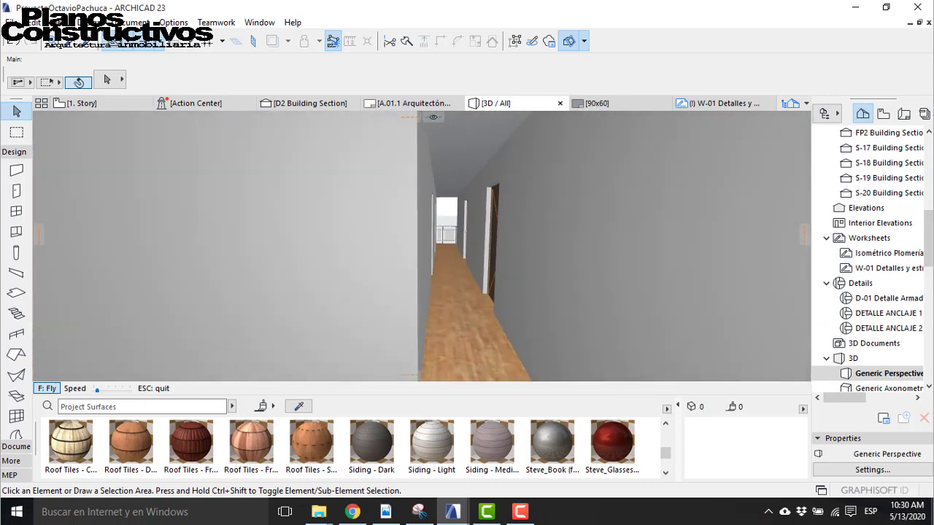
key("Up")
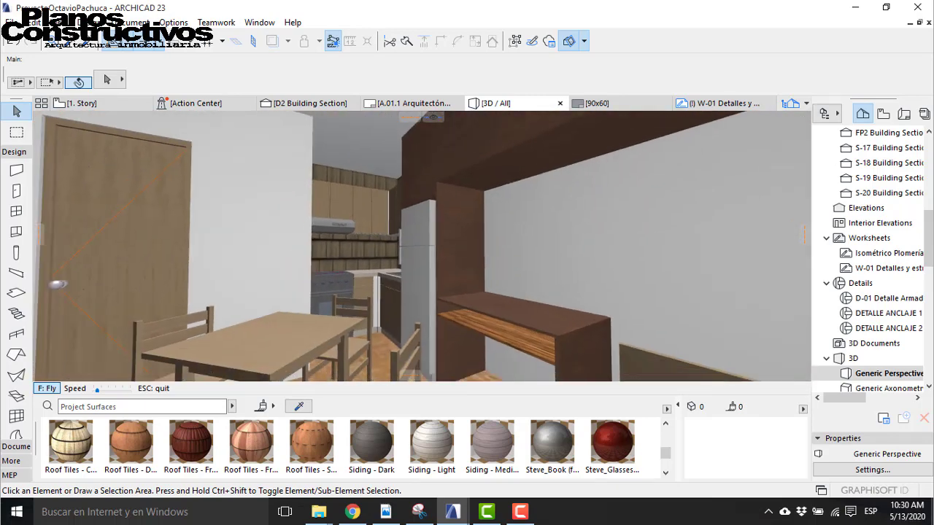
key("Up")
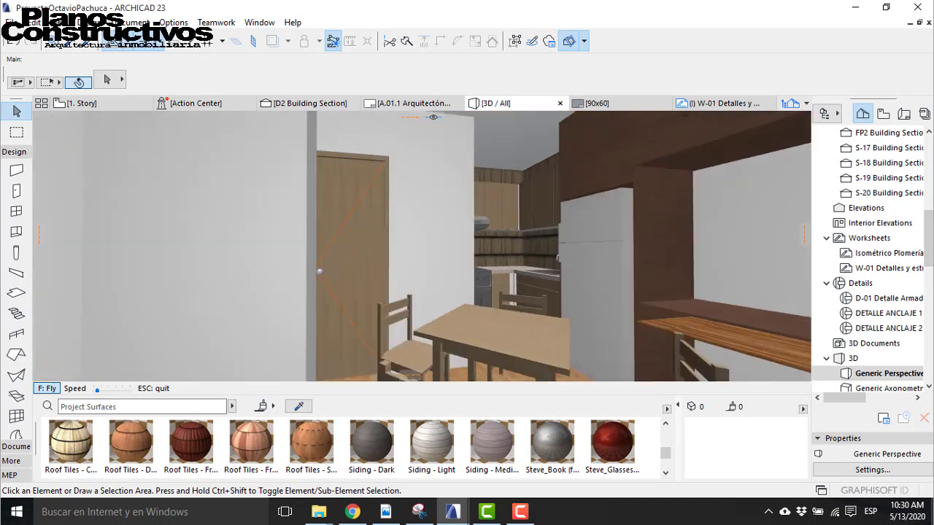
key("Up")
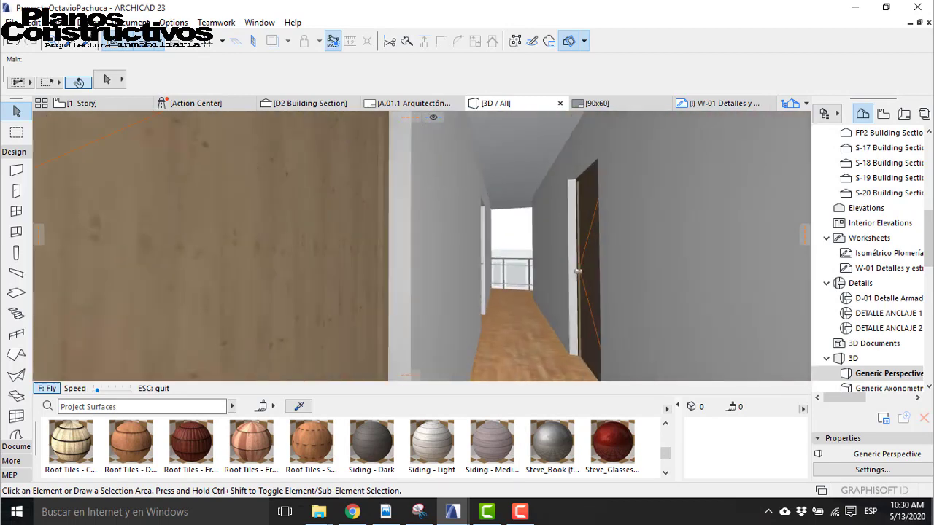
Step: Walk into the apartment off the corridor and examine its bed niche, desk, wardrobe, exterior window and kitchen, leaving the walkthrough at the stove
key("Up")
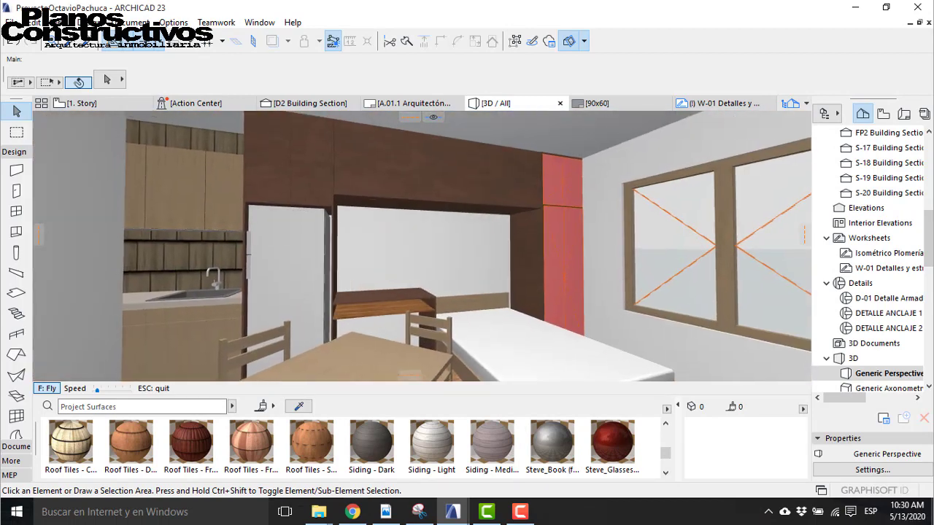
key("Right")
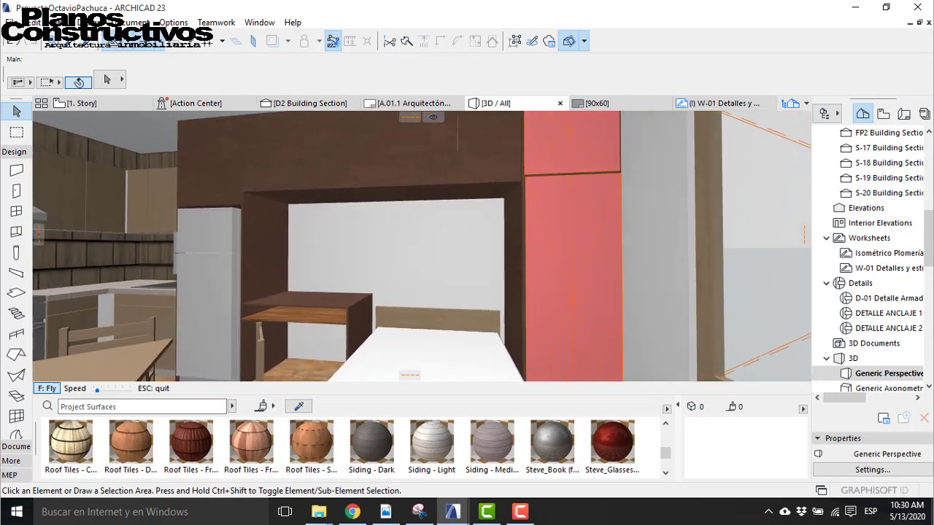
key("Right")
key("Up")
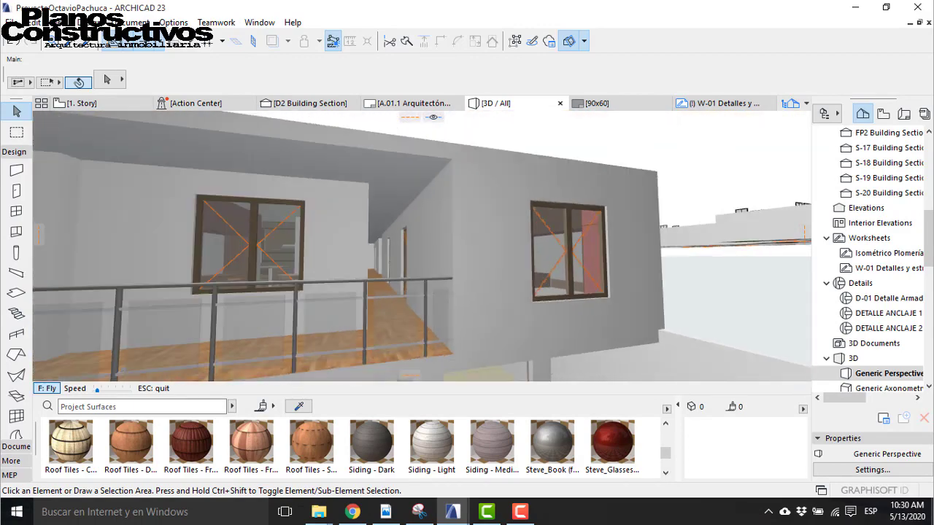
key("Down")
key("Up")
key("Left")
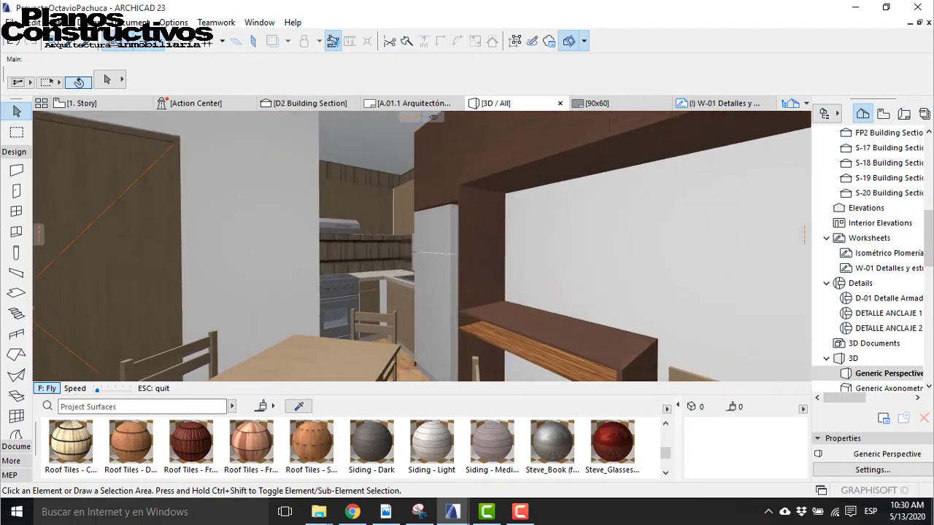
key("Up")
key("Left")
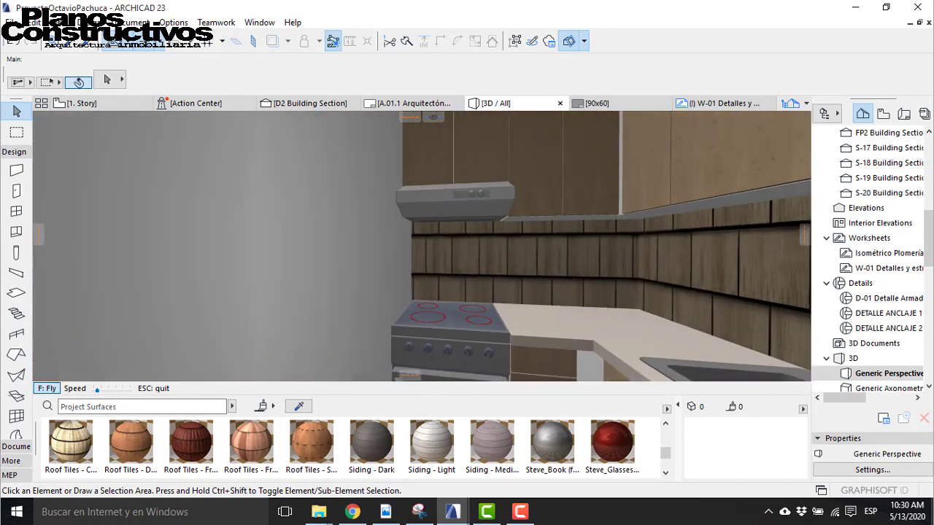
key("Escape")
Step: Examine the layout of the lower row of apartments on the 1. Story floor plan
left_click(95, 105)
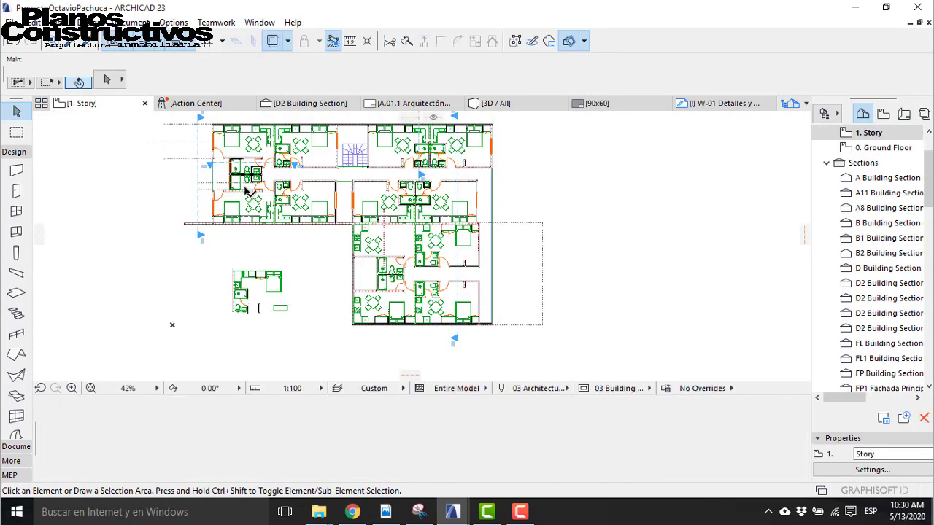
scroll(248, 193, "up", 4)
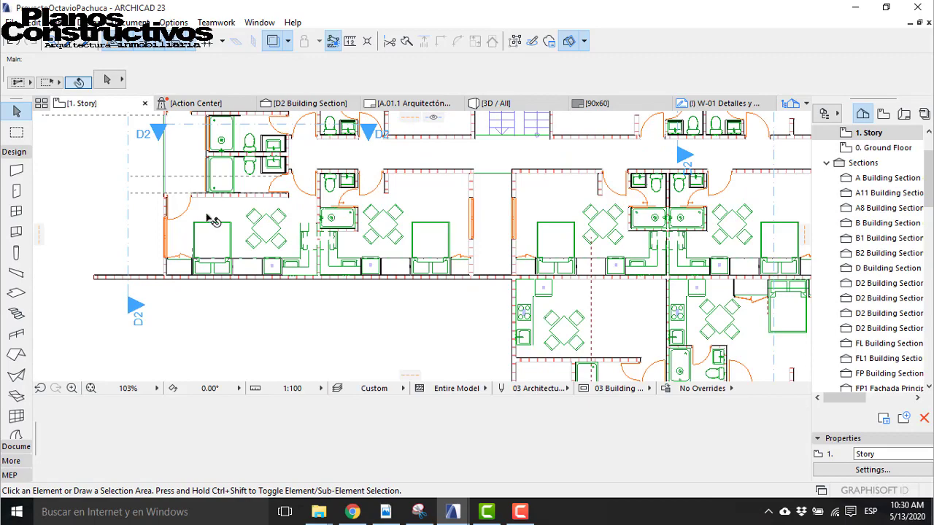
scroll(213, 220, "up", 3)
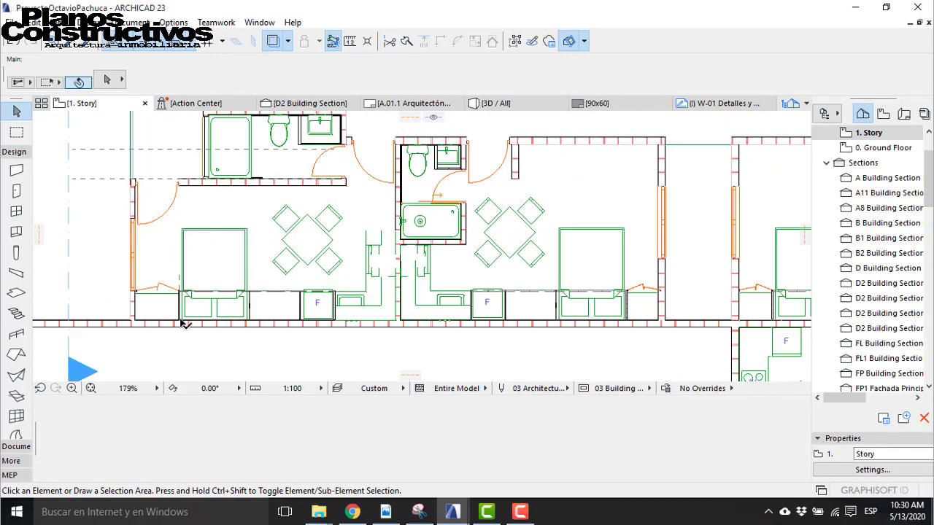
scroll(248, 212, "down", 3)
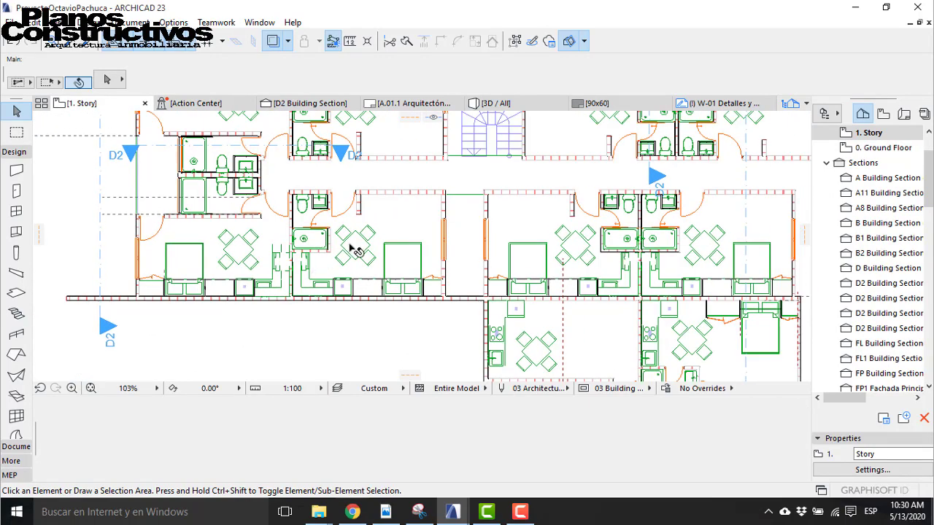
scroll(356, 247, "up", 3)
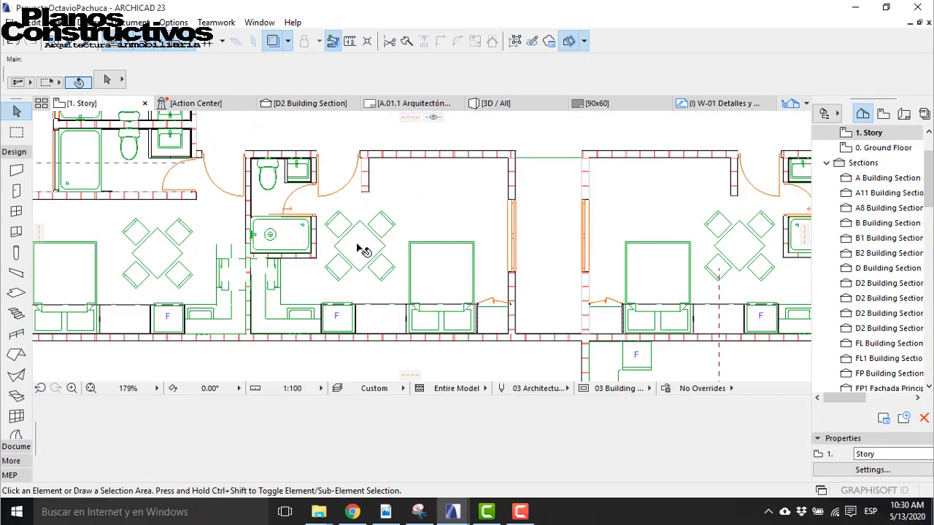
Step: Resume the 3D walkthrough past the railed corridor and examine another apartment's bed, flanking wardrobes and wall shelves
left_click(499, 105)
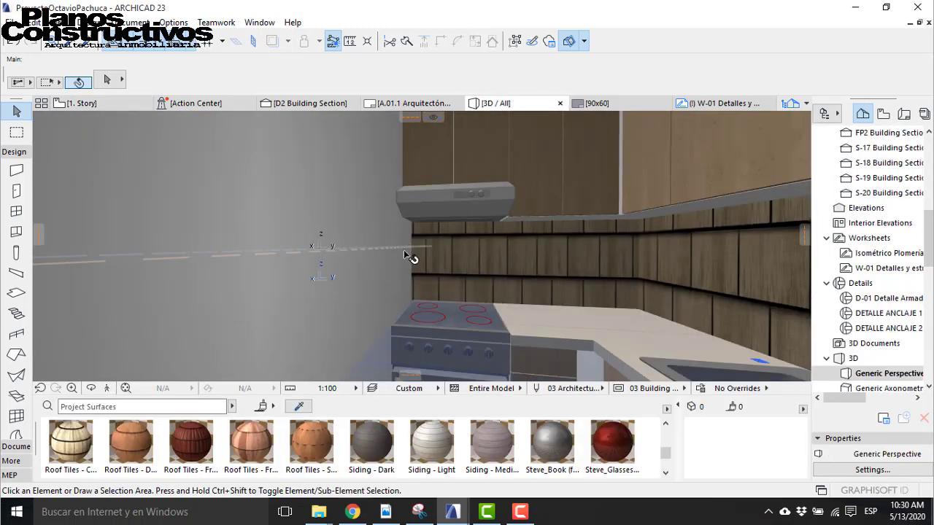
left_click(107, 388)
key("Up")
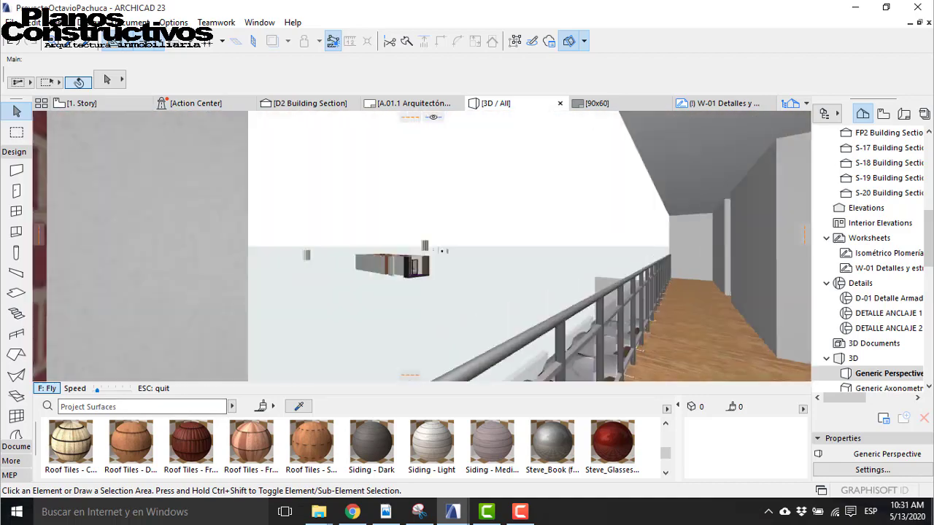
key("Up")
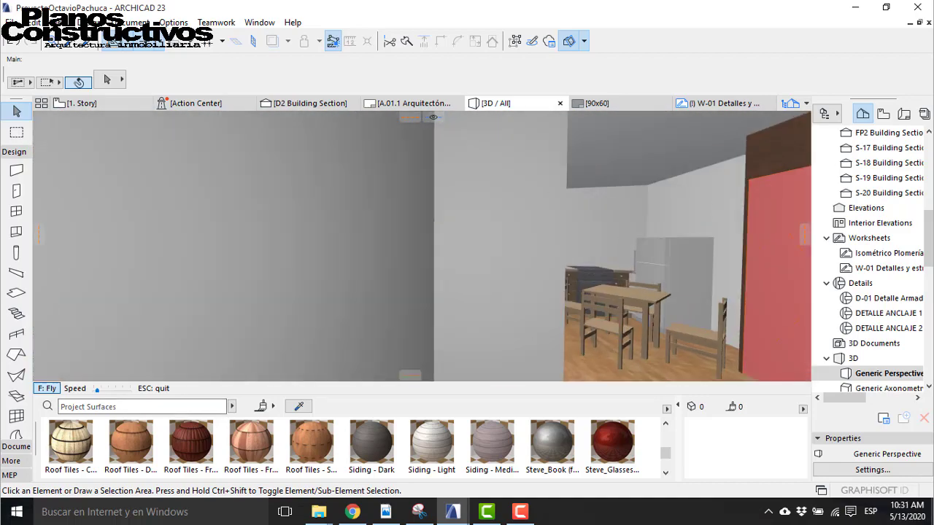
key("Right")
key("Down")
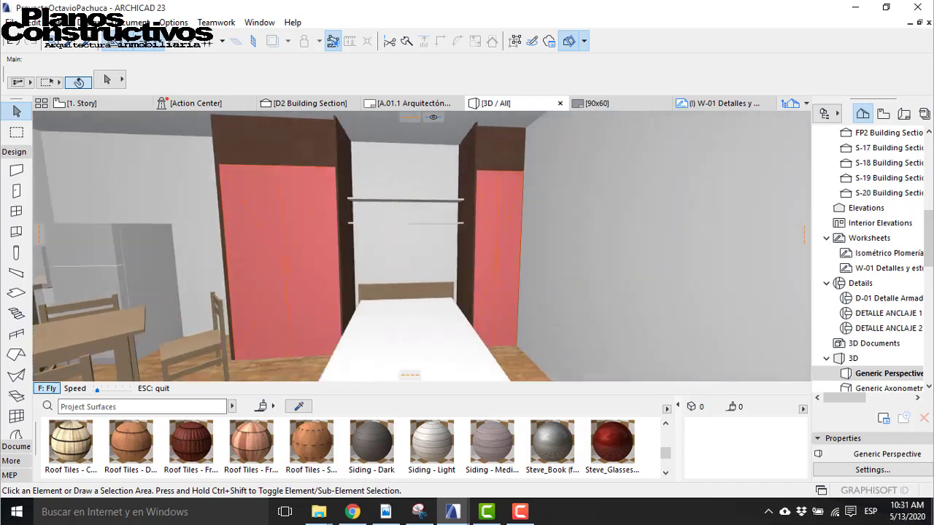
key("Left")
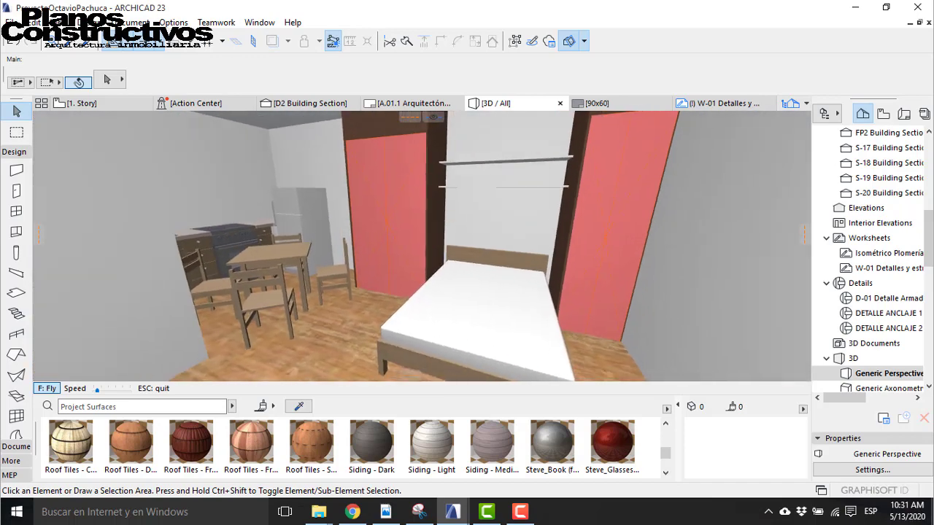
key("Up")
key("Down")
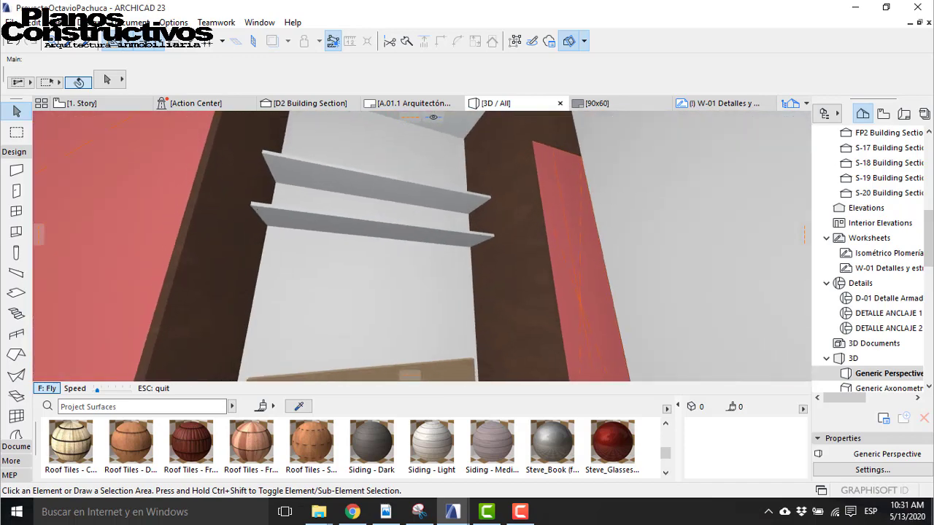
key("Up")
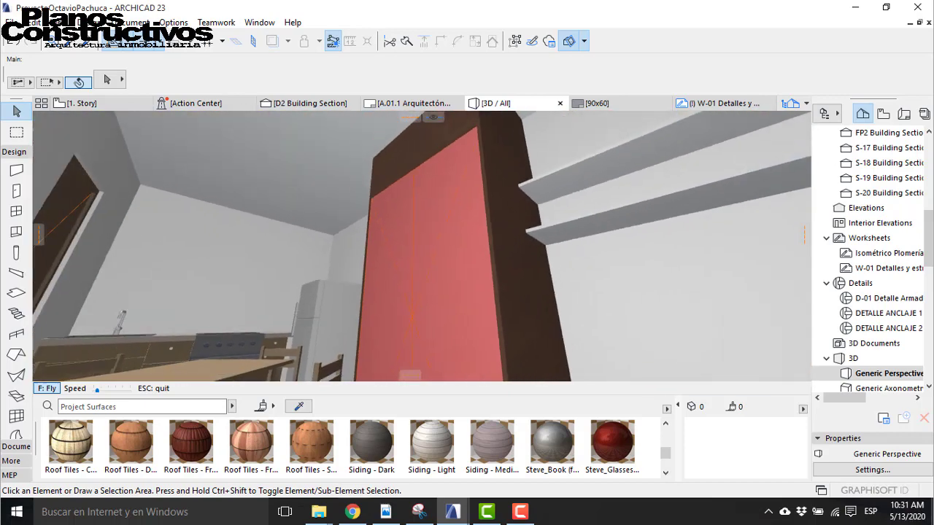
Step: Walk to the same apartment's kitchen and examine its sink, stove, refrigerator and adjacent door
key("Up")
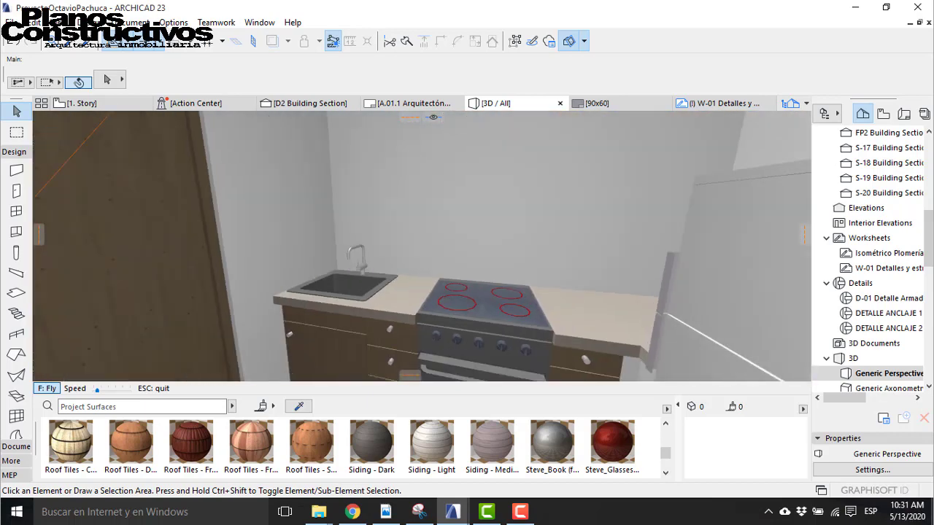
key("Left")
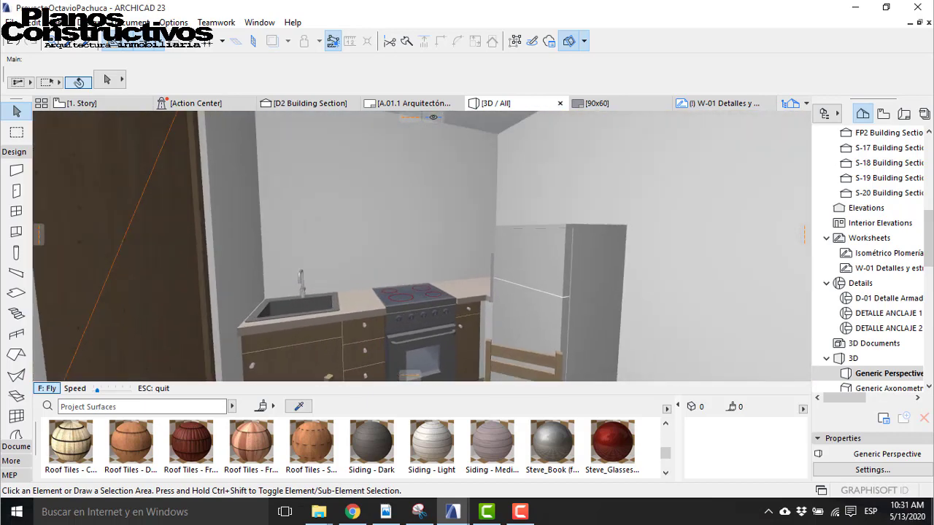
key("Left")
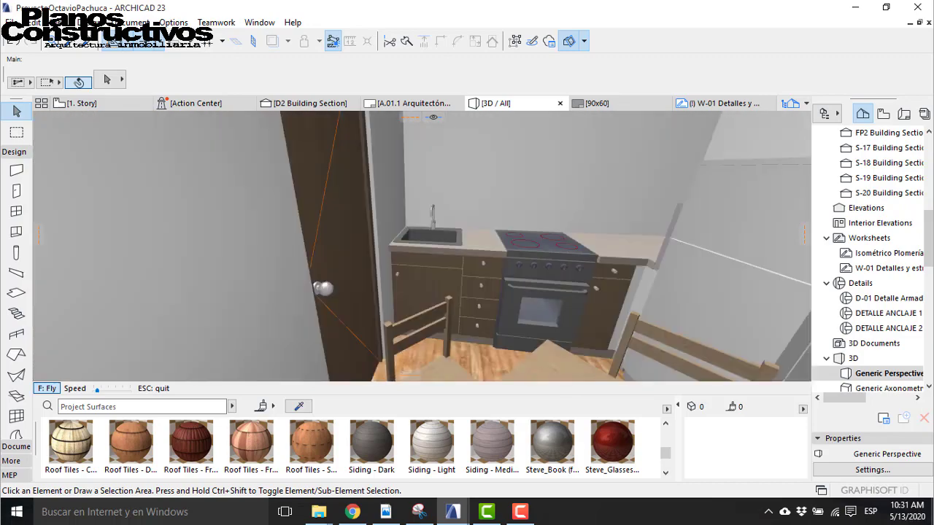
key("Up")
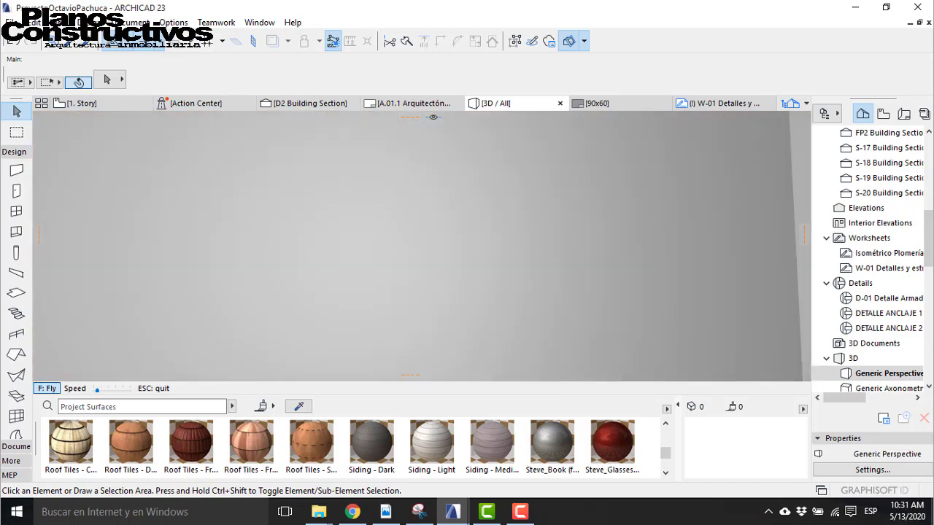
Step: Walk back to the apartment with the built-in desk and examine its kitchen, bed, wardrobe and window wall before leaving the walkthrough
key("Down")
key("Up")
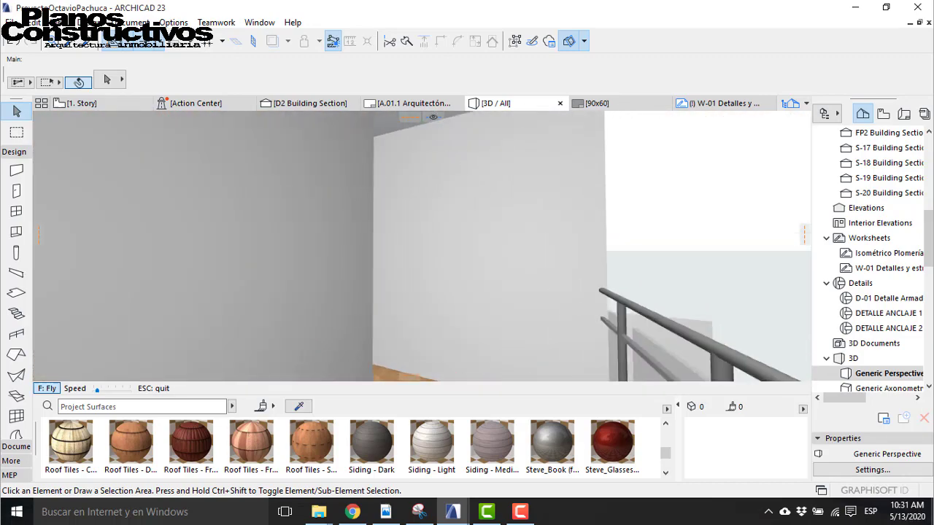
key("Up")
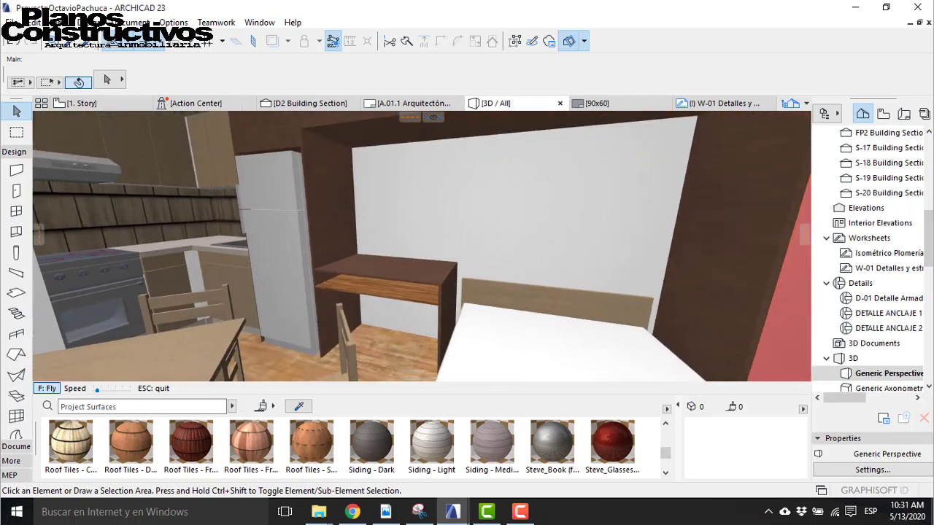
key("Down")
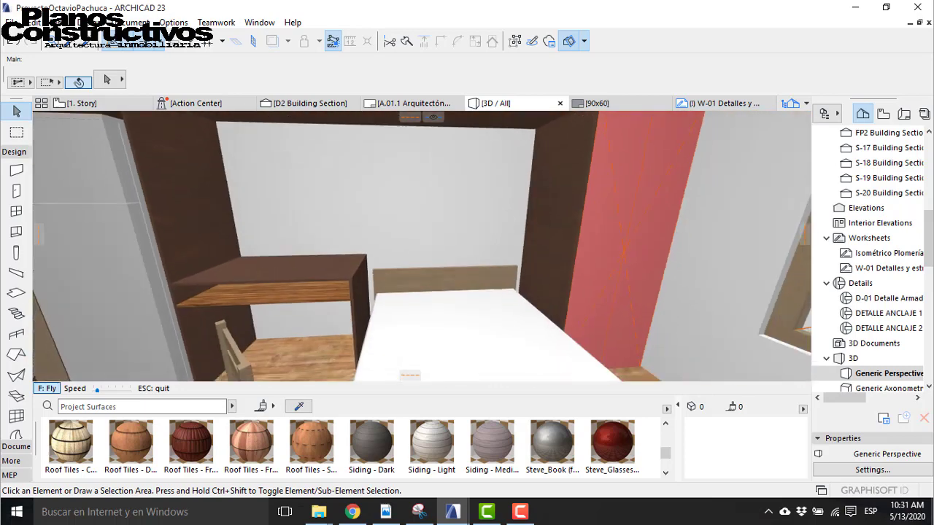
key("Escape")
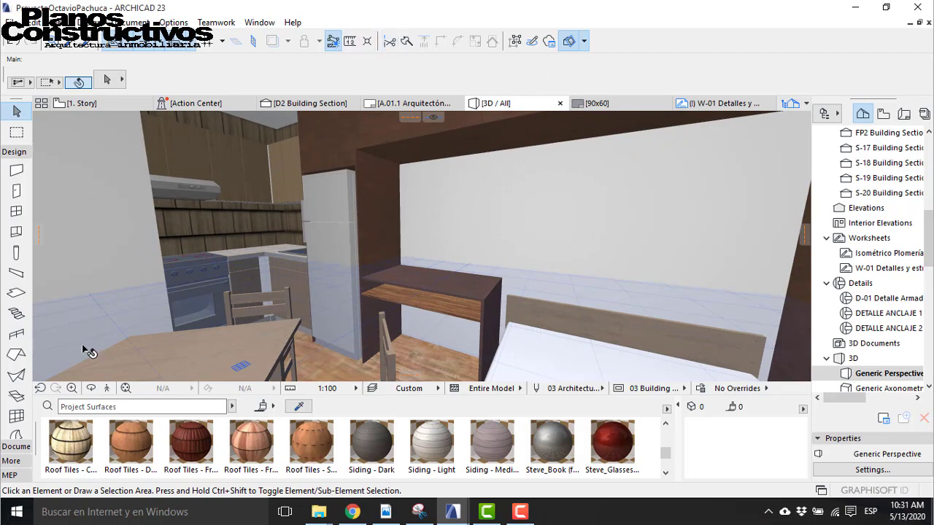
left_click(107, 387)
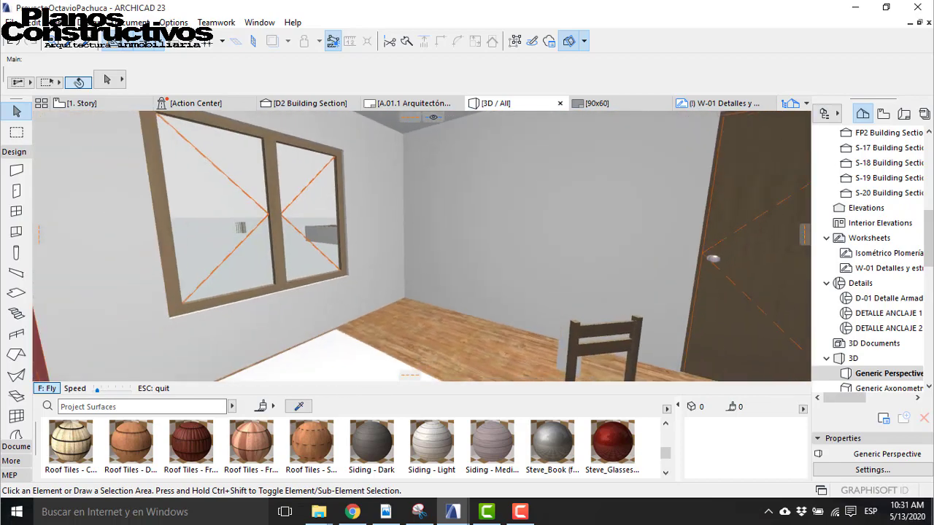
key("Escape")
Step: On the 1. Story plan, examine the two adjoining lower-row apartments by the D2 section line, including their bathrooms, doors and furniture
left_click(79, 103)
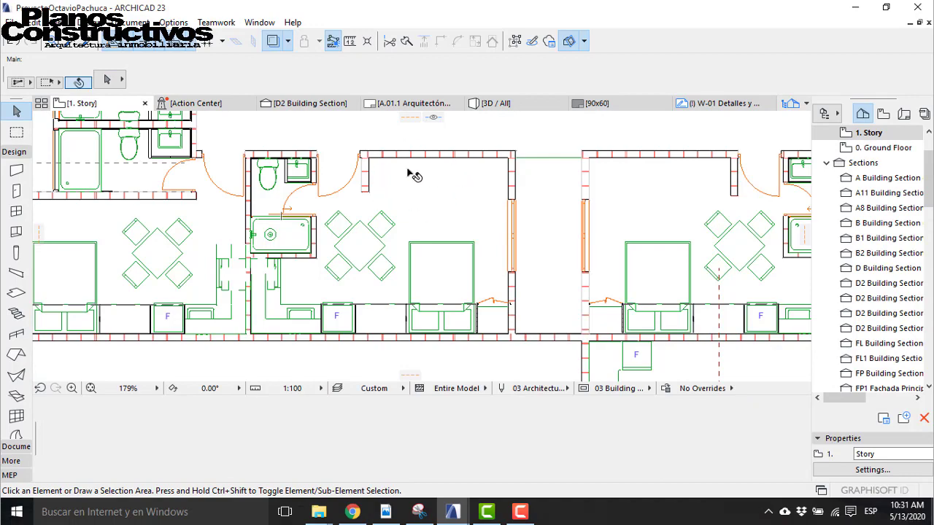
scroll(405, 183, "down", 2)
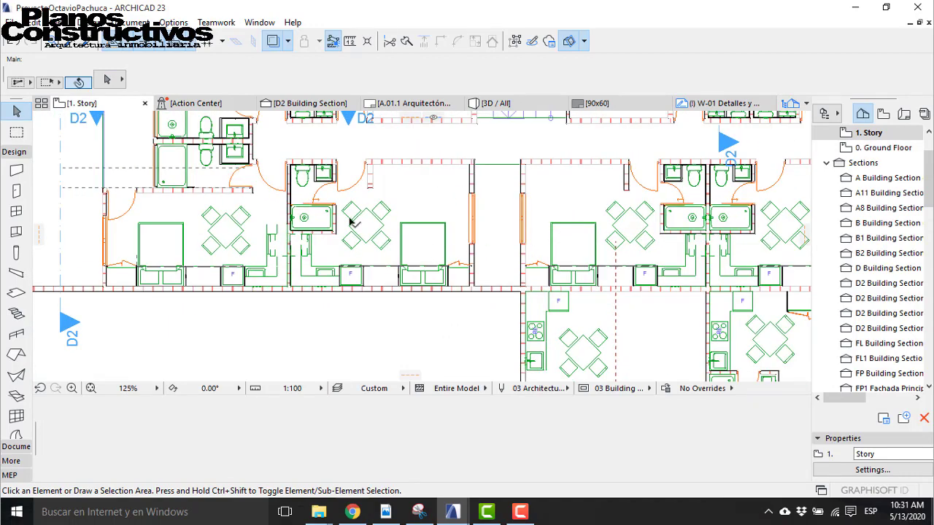
scroll(350, 223, "up", 3)
scroll(365, 233, "down", 3)
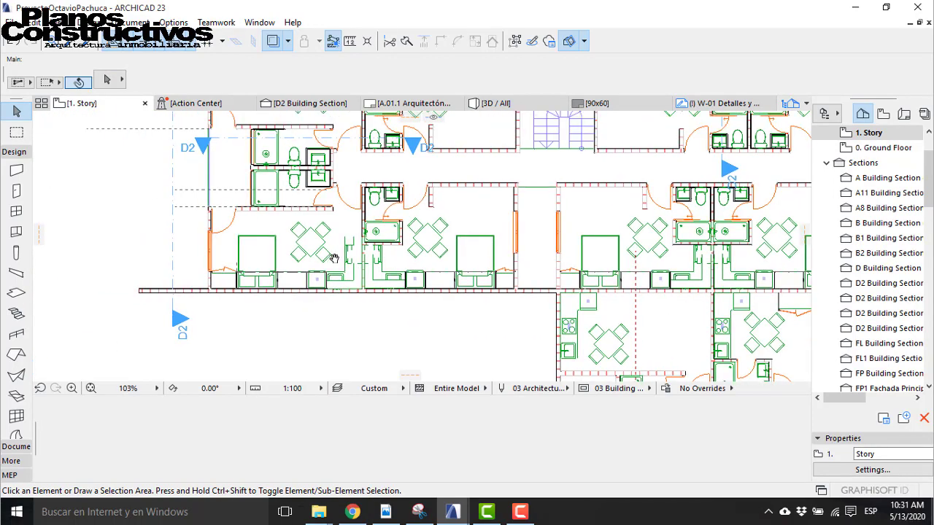
scroll(340, 263, "up", 4)
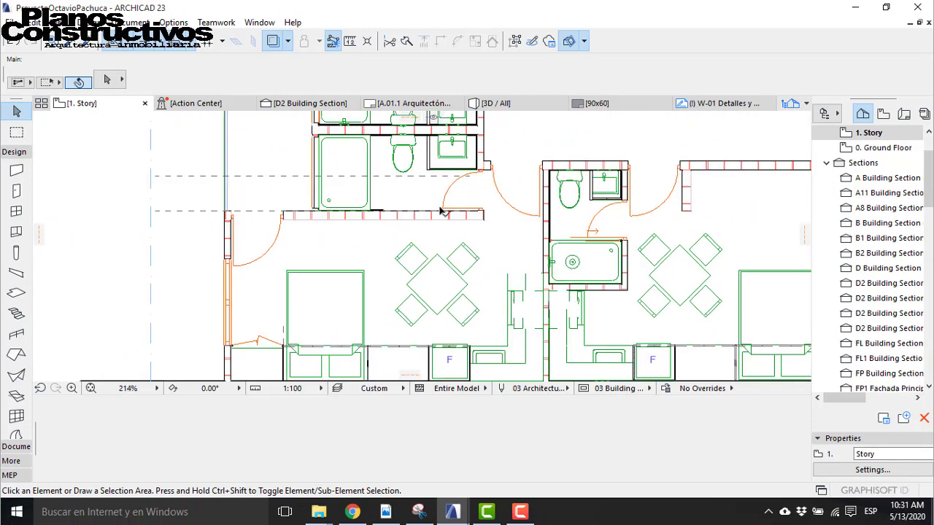
scroll(326, 236, "down", 3)
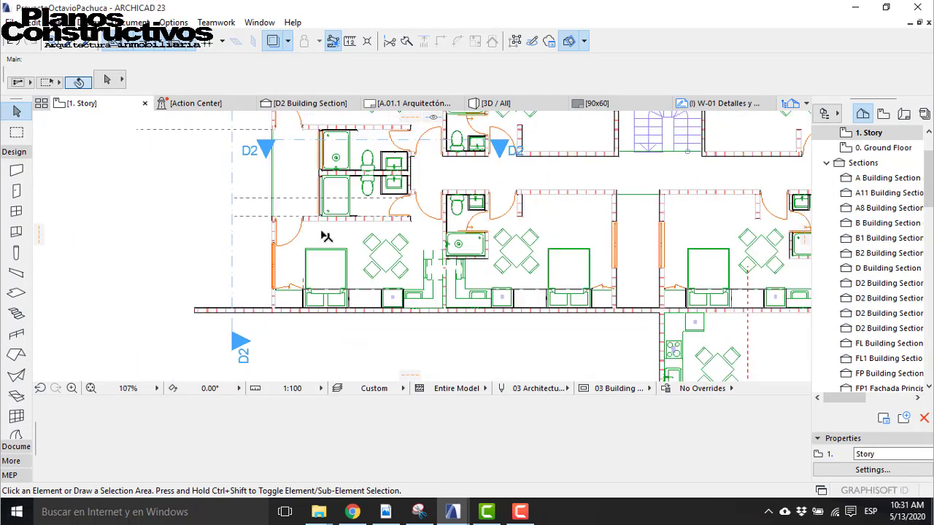
scroll(379, 188, "down", 2)
scroll(388, 209, "up", 4)
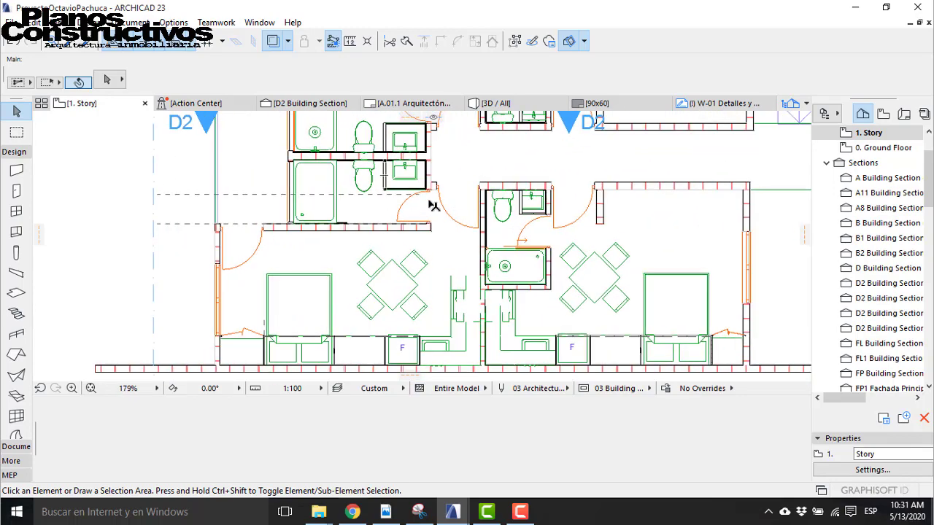
scroll(246, 175, "down", 3)
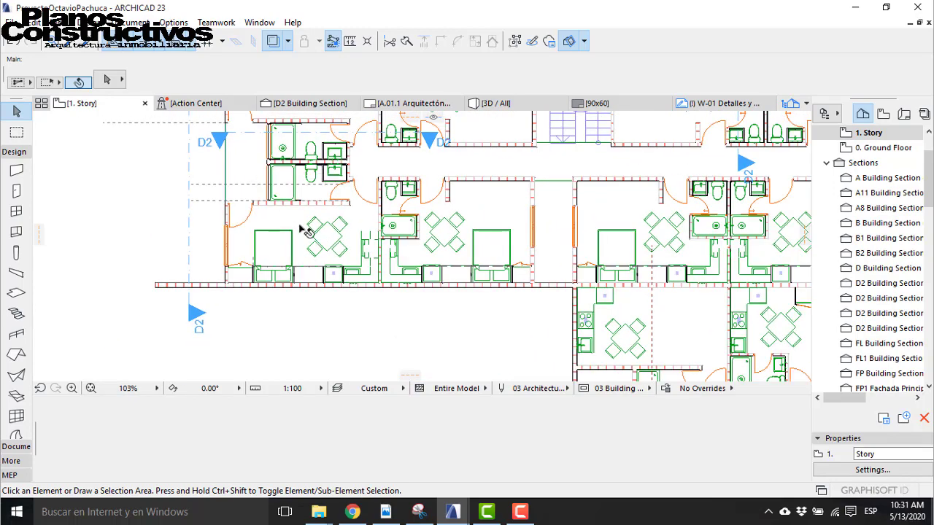
scroll(321, 208, "up", 4)
scroll(180, 190, "down", 1)
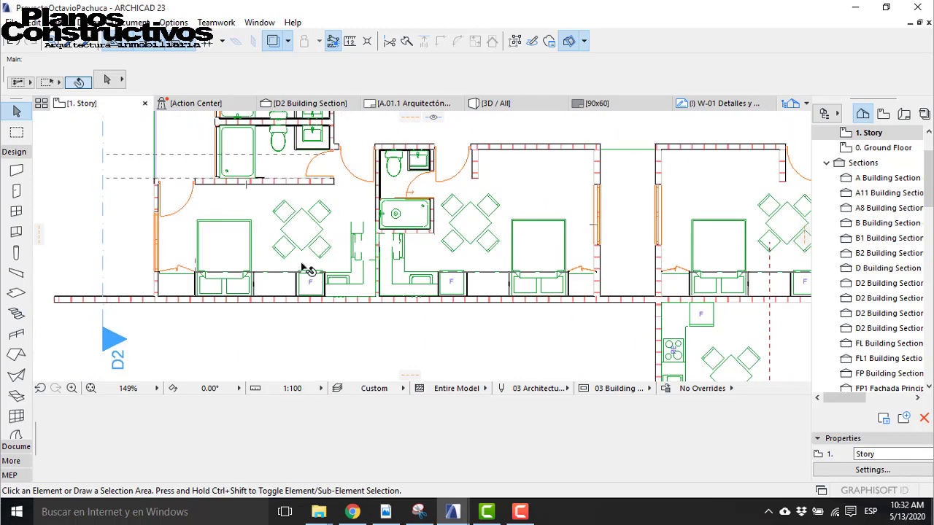
scroll(187, 198, "up", 4)
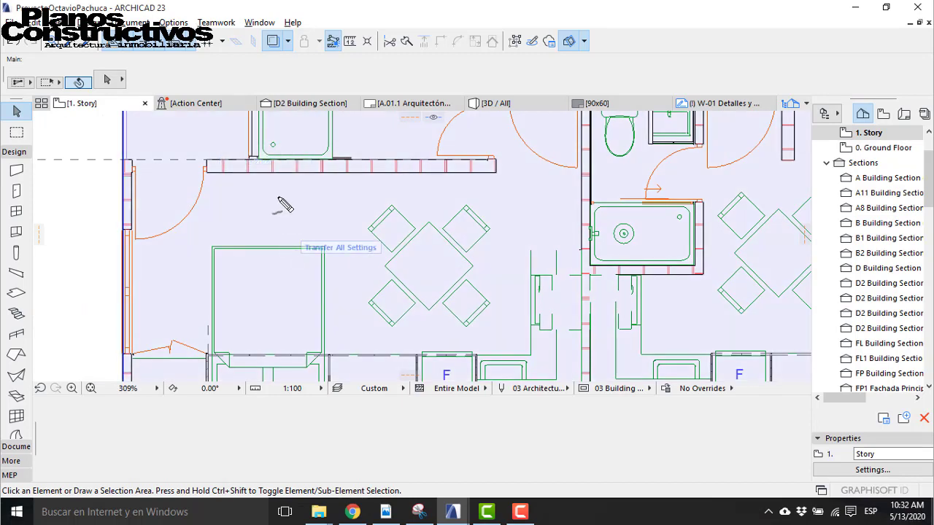
Step: Examine the wall opposite the bed in the end apartment and compare it with the mirrored pair of apartments by the D2 marker
mouse_move(243, 180)
left_mouse_down()
mouse_move(373, 180)
mouse_move(251, 178)
mouse_move(194, 189)
left_mouse_up()
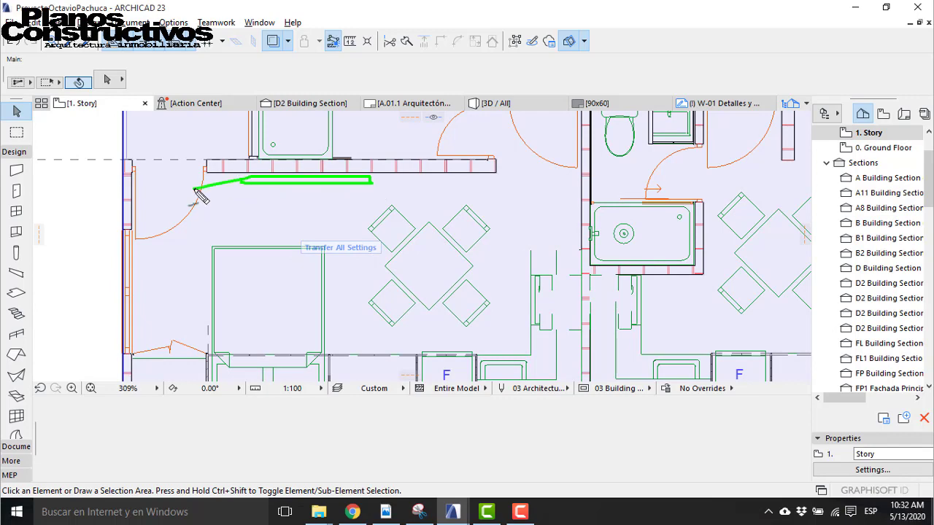
key("Escape")
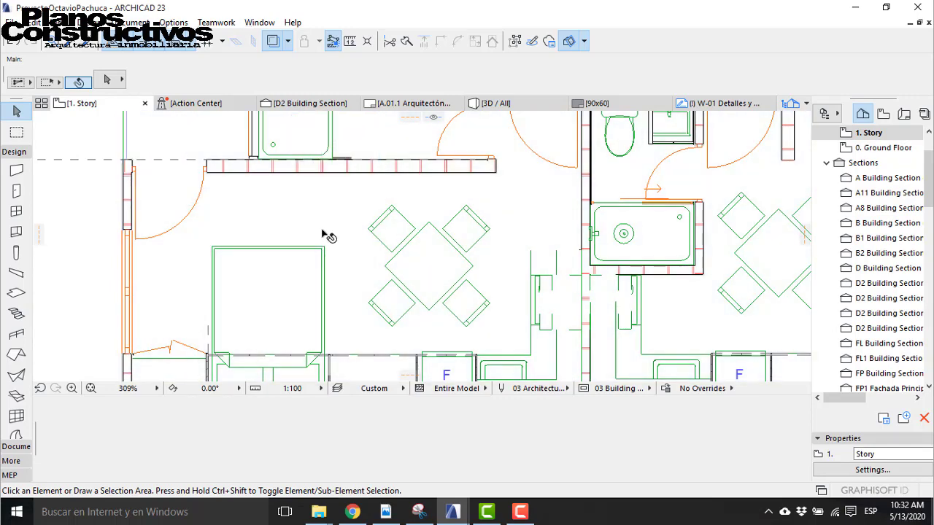
scroll(206, 231, "down", 4)
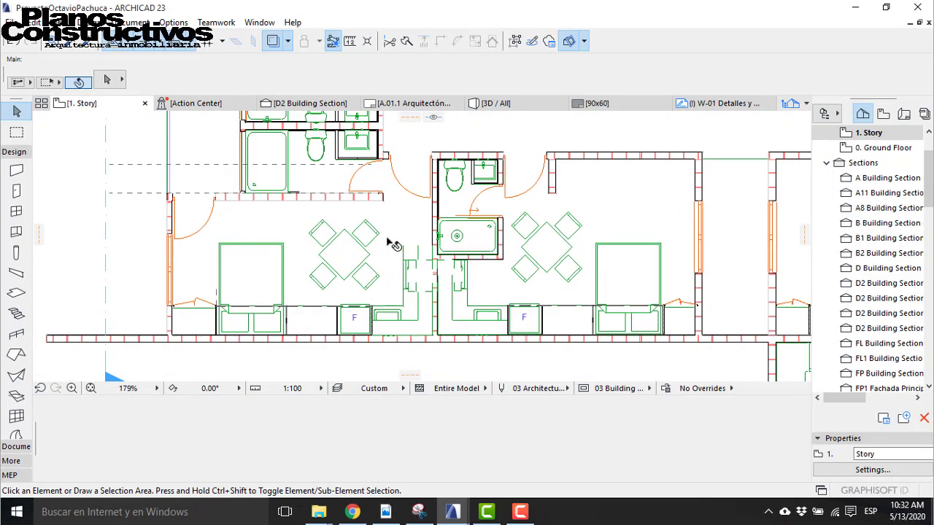
scroll(425, 243, "down", 3)
scroll(324, 216, "down", 3)
scroll(631, 211, "up", 3)
scroll(635, 213, "up", 3)
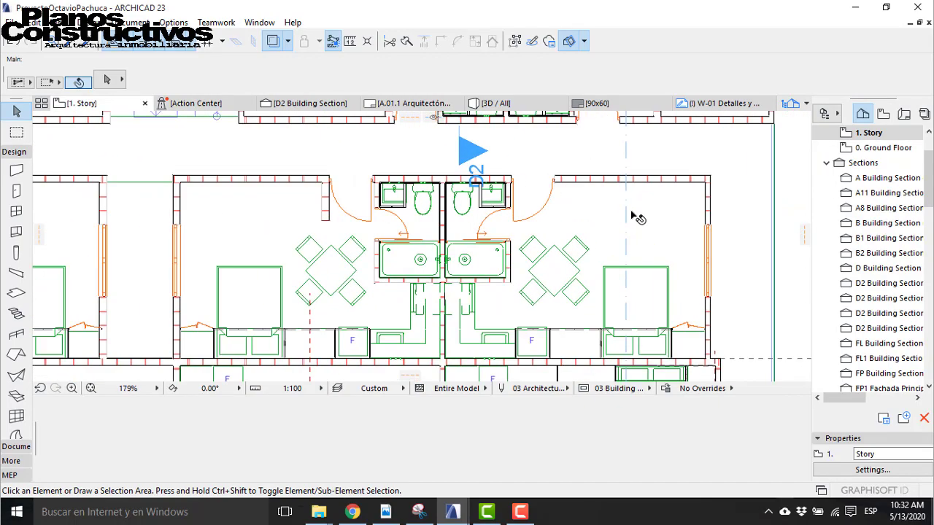
scroll(642, 204, "up", 2)
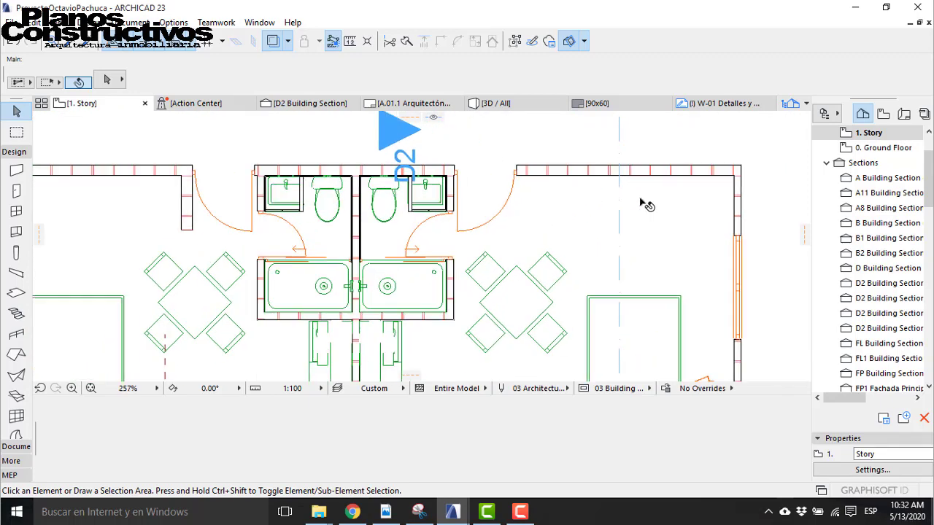
scroll(607, 211, "down", 2)
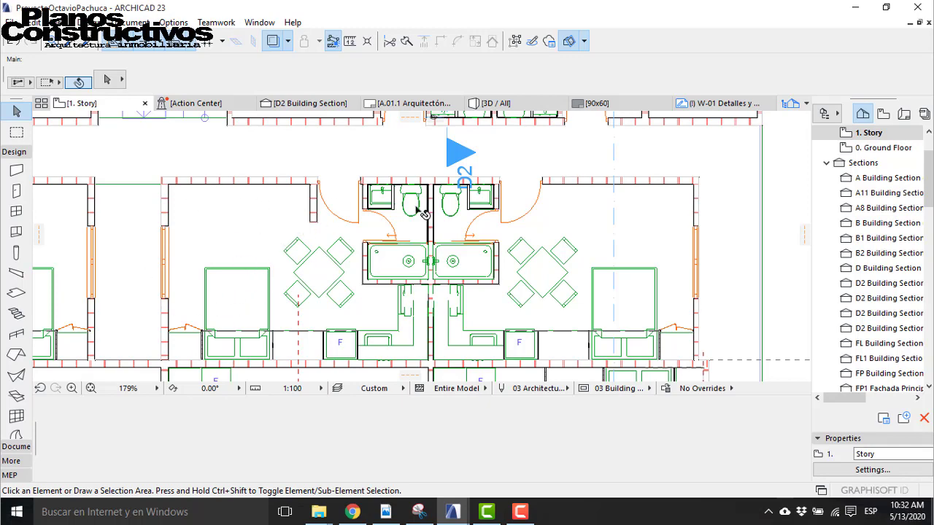
scroll(242, 262, "down", 3)
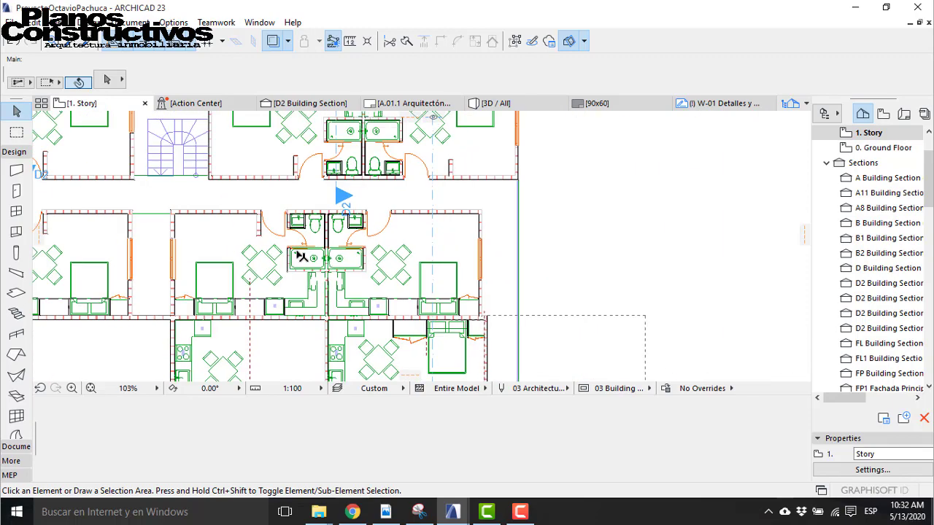
scroll(299, 256, "down", 2)
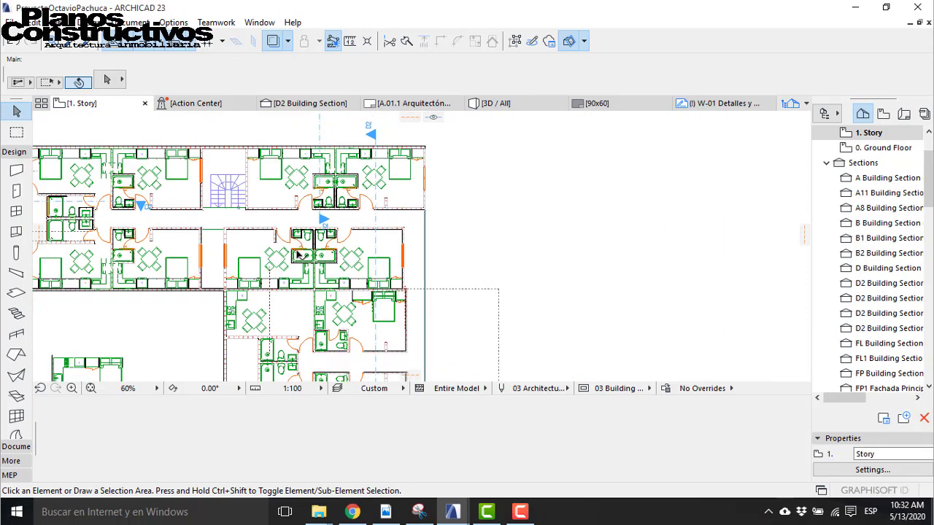
Step: Rotate a copy of the apartment's grouped bed, dining and kitchen furniture 180° into the apartment directly below
middle_click_drag(337, 297, 419, 209)
scroll(379, 229, "up", 2)
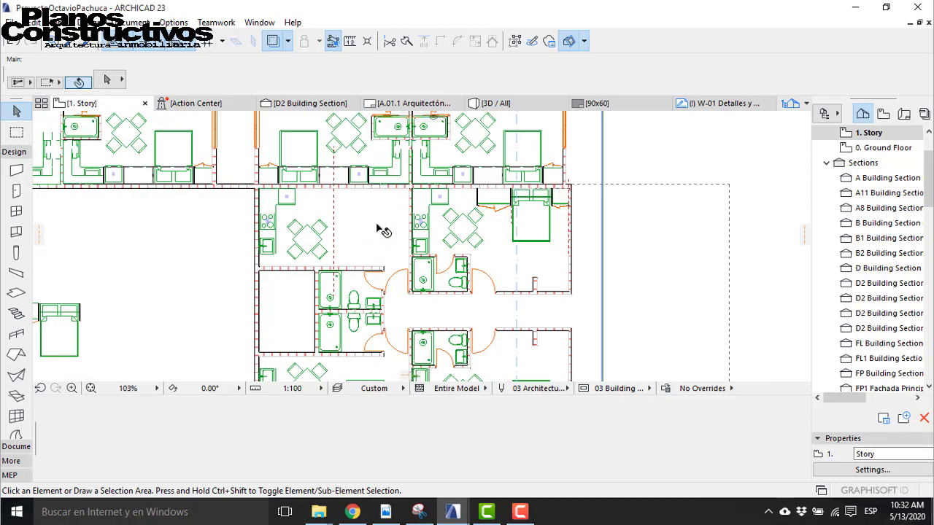
scroll(388, 245, "down", 1)
scroll(328, 186, "up", 1)
scroll(328, 187, "up", 2)
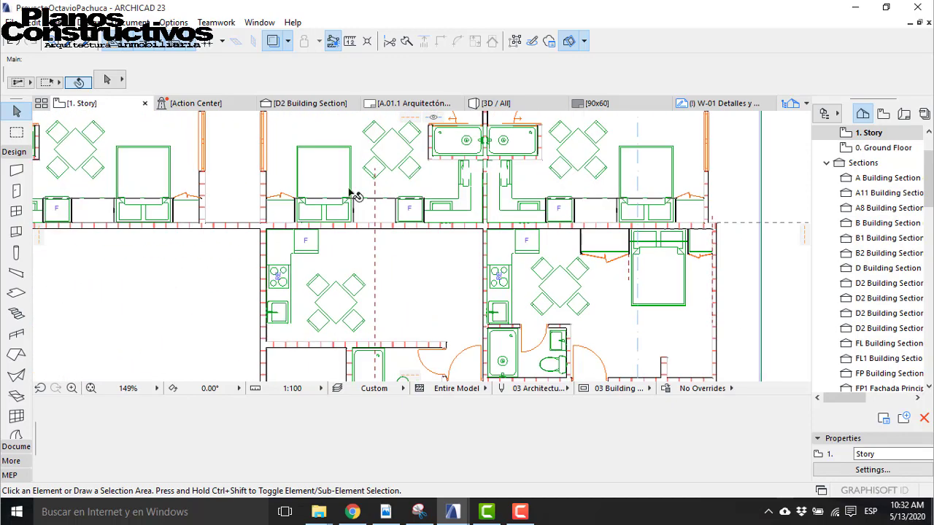
left_click(427, 210)
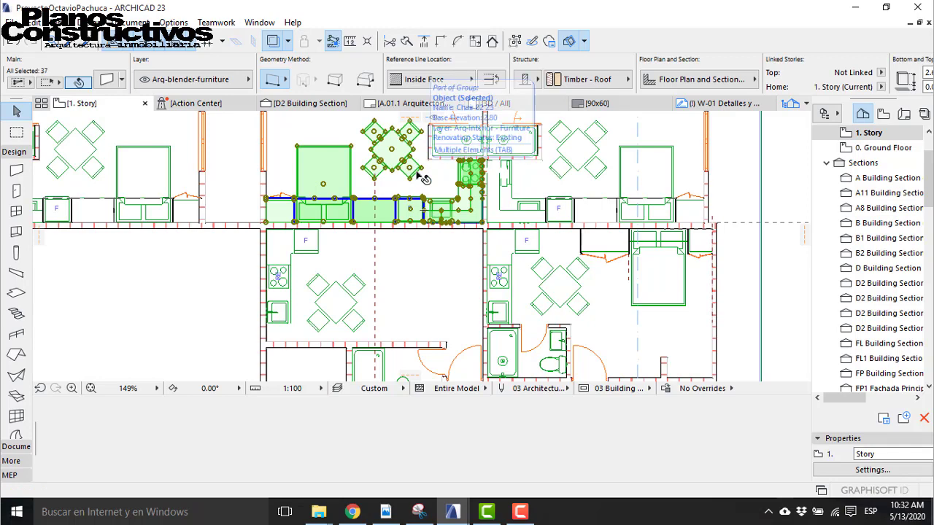
key("ctrl+shift+e")
left_click(415, 211)
left_click(414, 189)
left_click(413, 282)
left_click(415, 284)
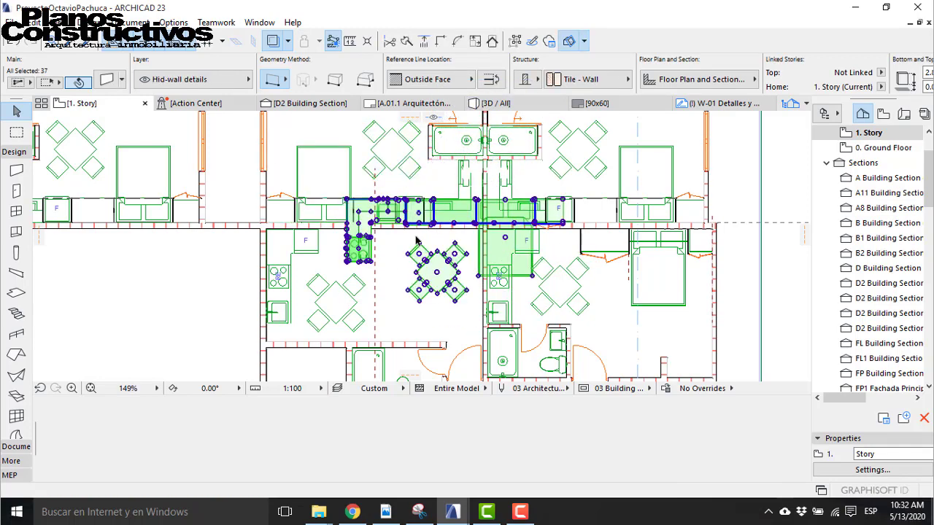
Step: Move the rotated furniture set into the open area beside the lower apartment and reselect it
key("ctrl+d")
left_click(434, 222)
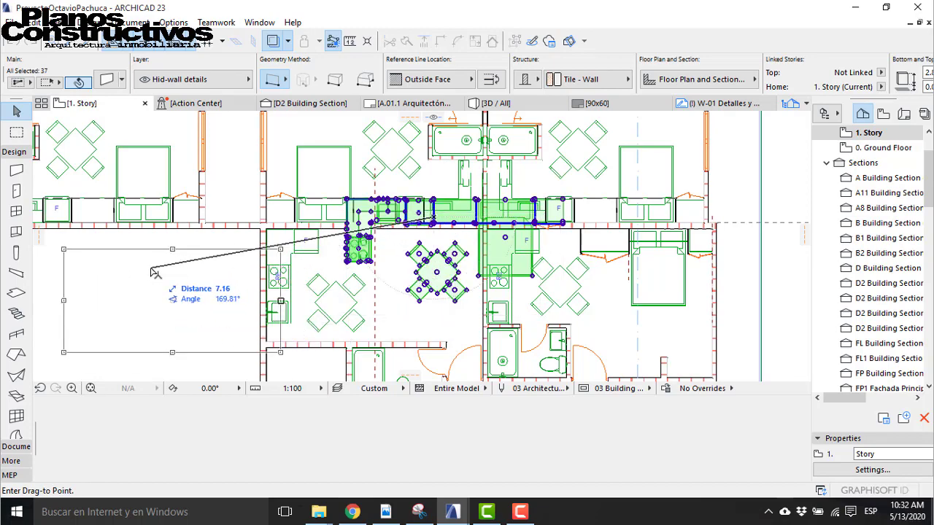
middle_click_drag(154, 272, 377, 260)
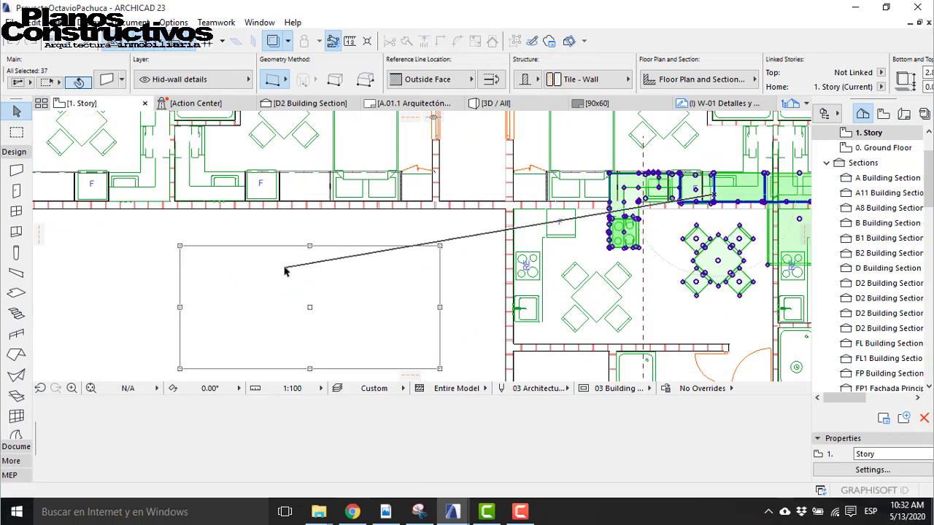
left_click(304, 269)
scroll(365, 250, "up", 1)
key("Escape")
left_click(350, 263)
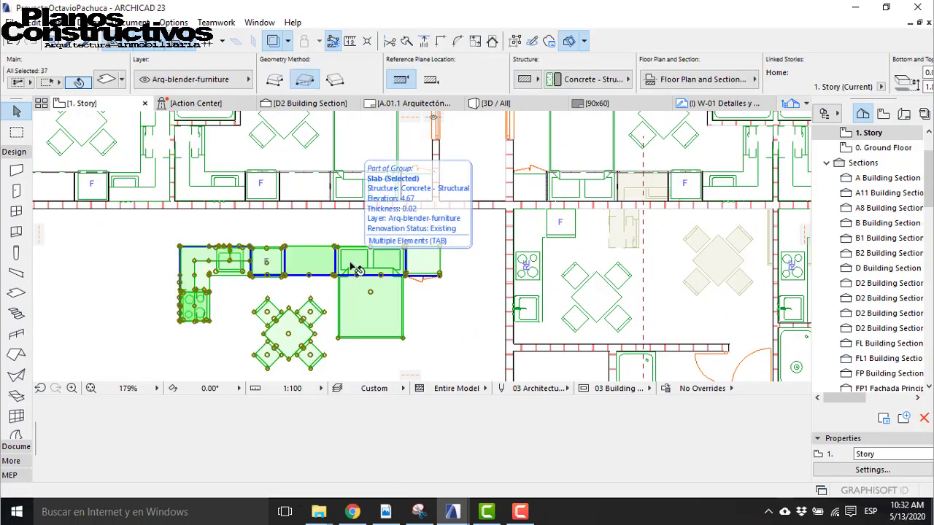
Step: Mirror the furniture set about a vertical axis and shift it back within the open area beside the lower apartment
key("ctrl+m")
left_click(350, 348)
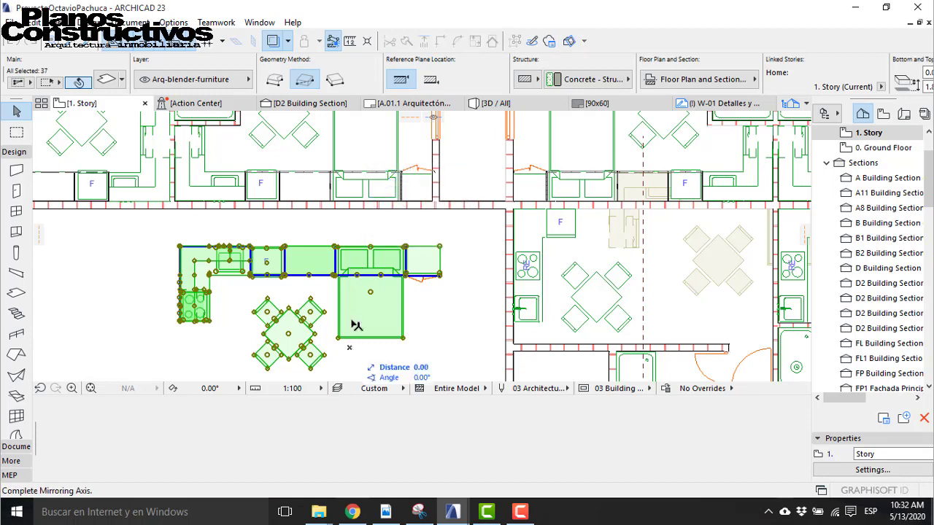
left_click(352, 246)
key("ctrl+d")
left_click(517, 252)
left_click(442, 246)
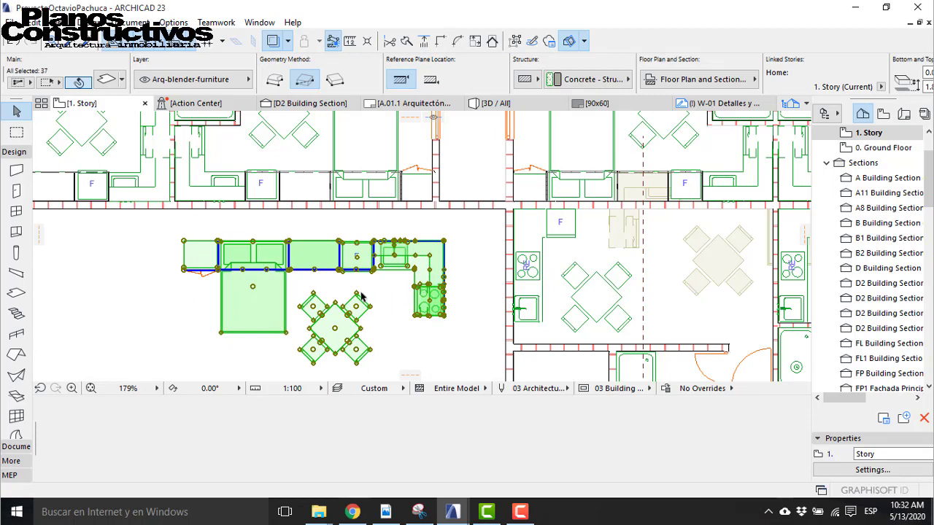
Step: Mirror the furniture set about a vertical axis again so the stove side faces away from the lower apartment
key("ctrl+m")
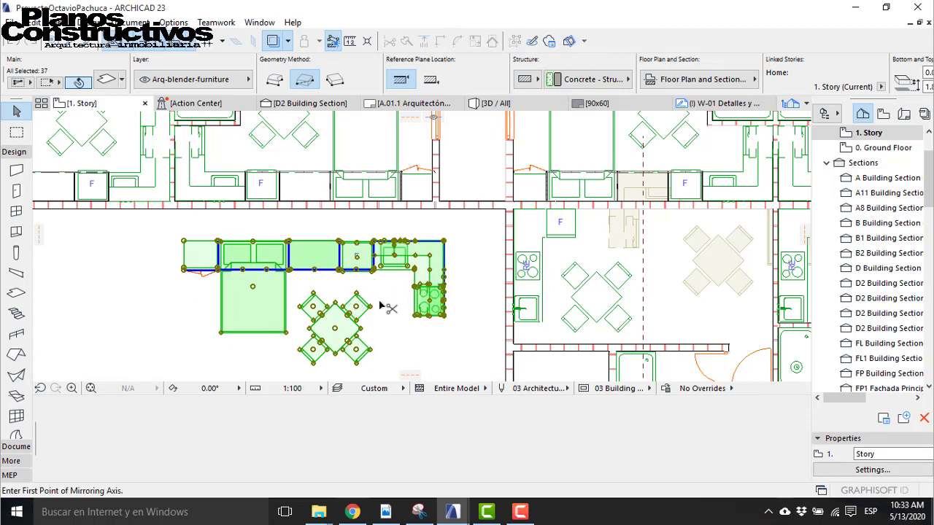
left_click(270, 352)
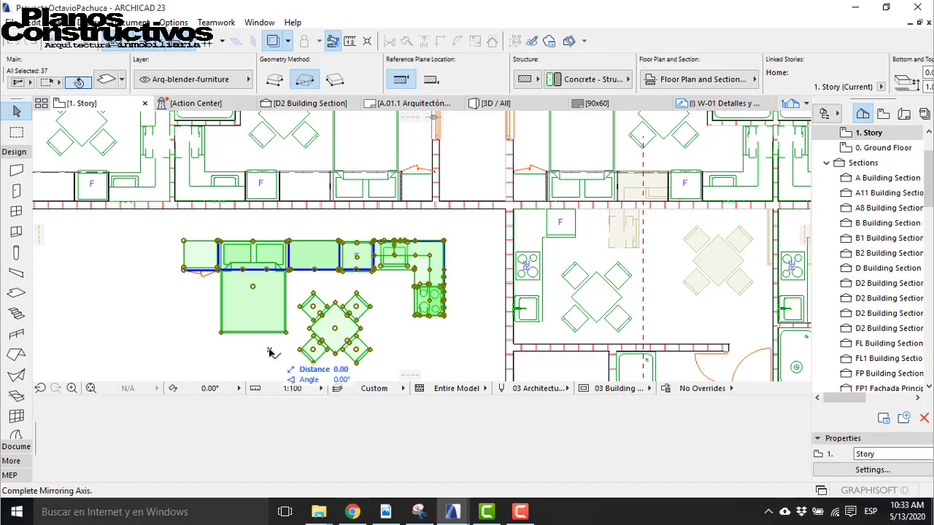
left_click(270, 300)
scroll(248, 268, "down", 3)
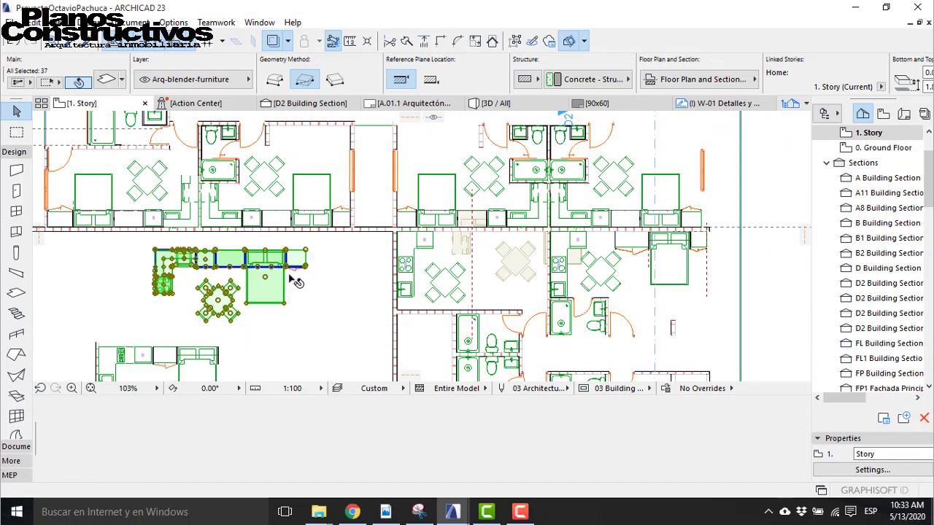
Step: Move the furniture set into the lower apartment, aligning its wardrobe corner with the wall corner, and check its fit over the existing furniture
scroll(343, 257, "up", 5)
key("ctrl+d")
left_click(343, 256)
scroll(346, 259, "down", 4)
scroll(494, 271, "up", 6)
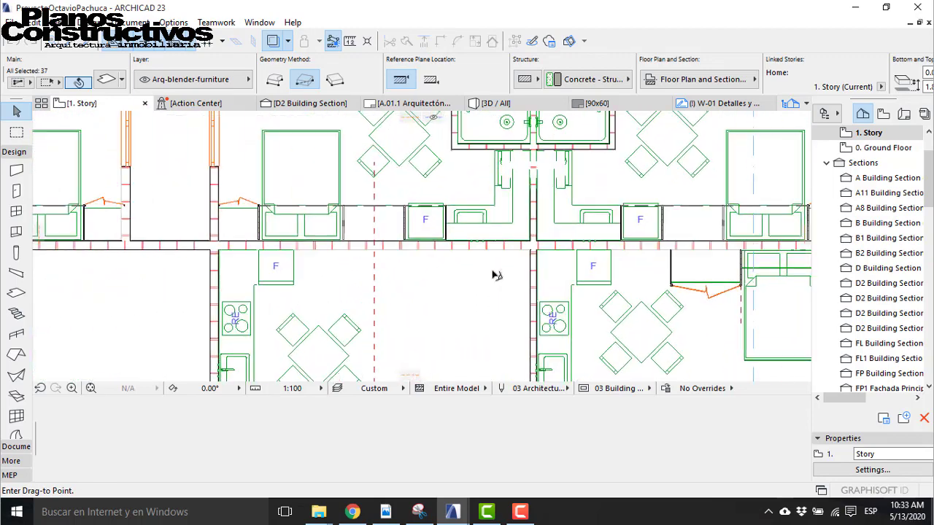
scroll(526, 242, "up", 4)
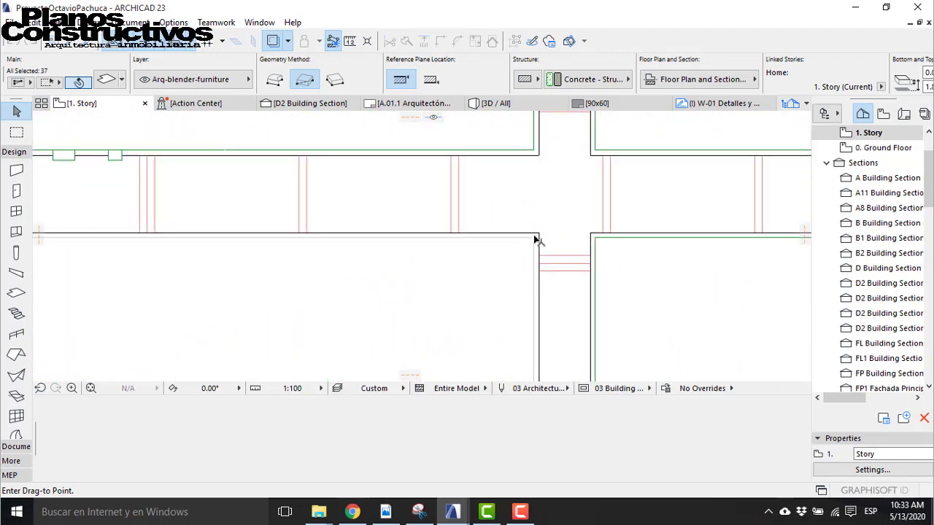
left_click(515, 260)
key("ctrl+d")
left_click(516, 260)
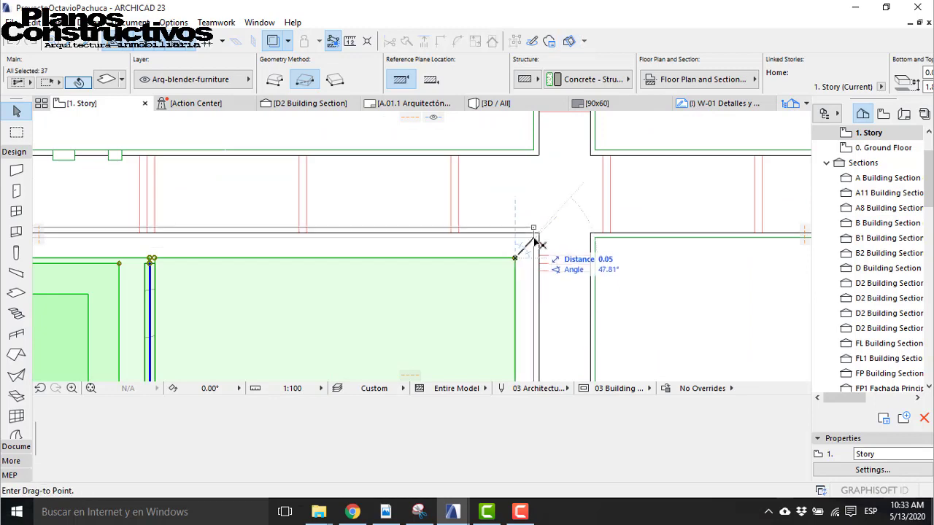
left_click(538, 237)
scroll(552, 204, "down", 10)
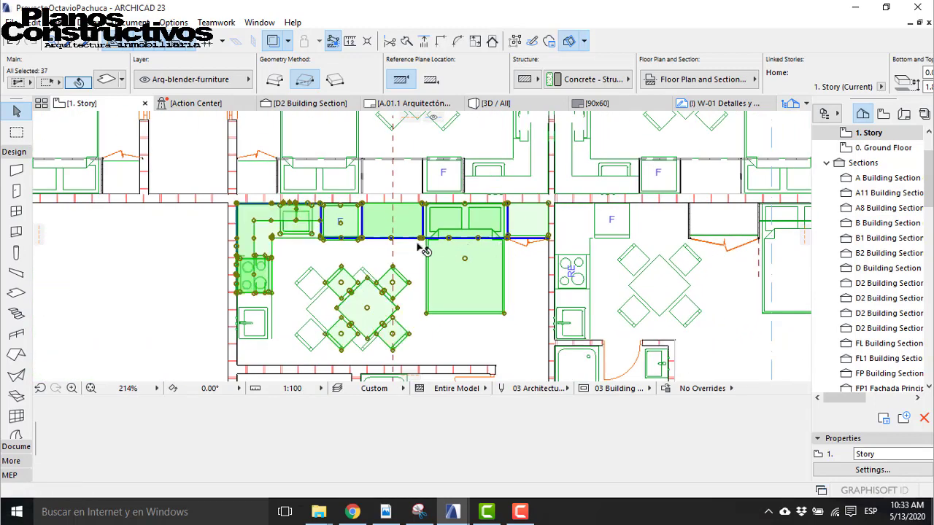
scroll(409, 213, "down", 3)
scroll(371, 256, "up", 3)
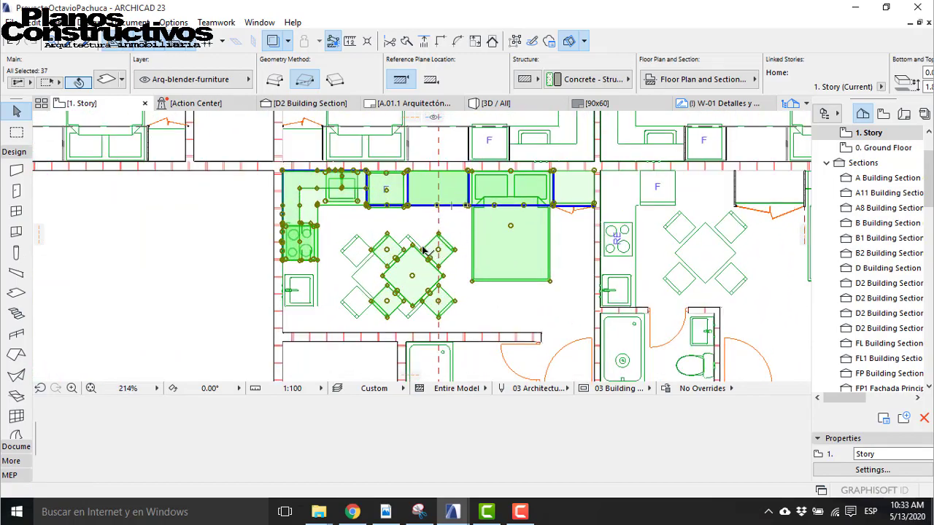
scroll(426, 250, "down", 3)
scroll(407, 207, "up", 2)
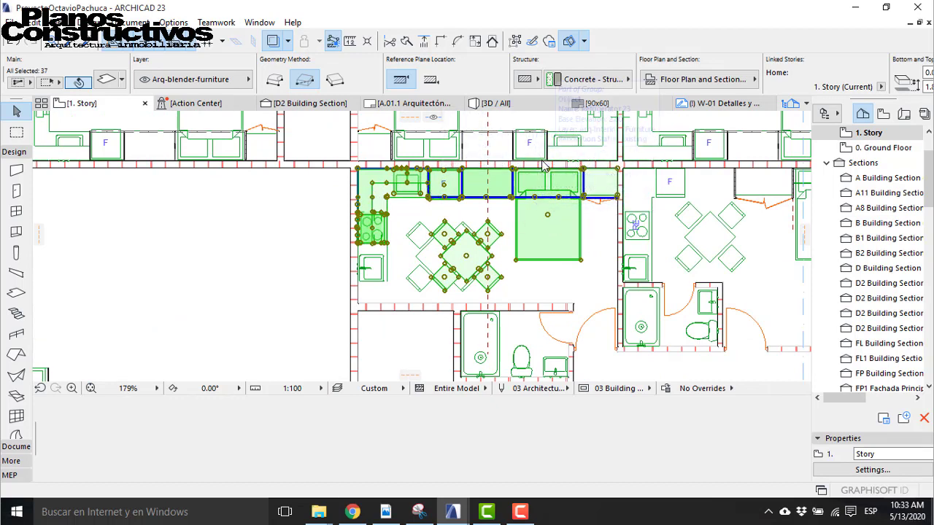
Step: Move the furniture set back out to the open area beside the lower apartment and deselect it
left_click(553, 228)
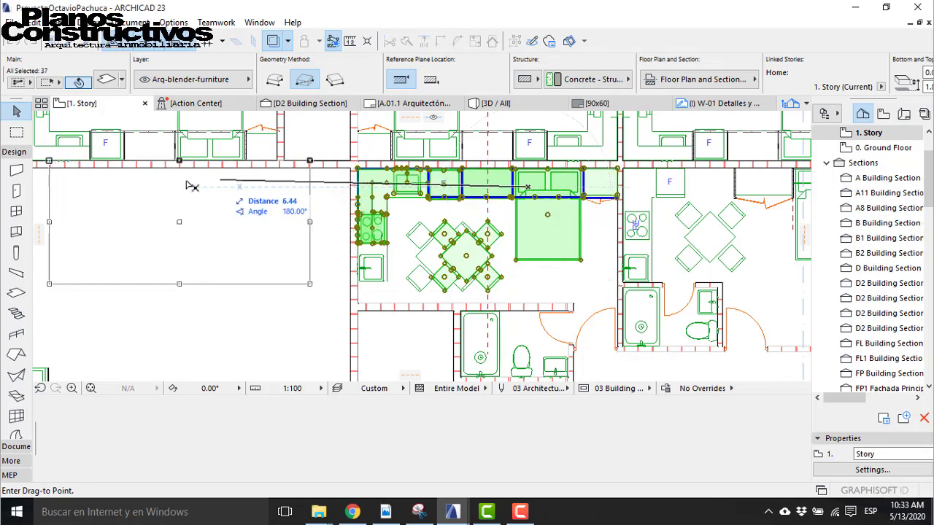
middle_click_drag(216, 205, 355, 229)
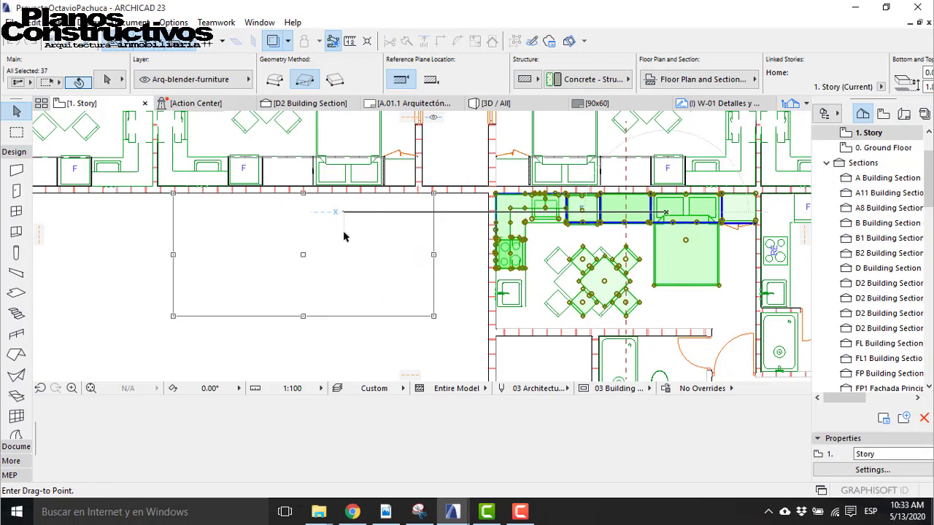
left_click(344, 235)
key("Escape")
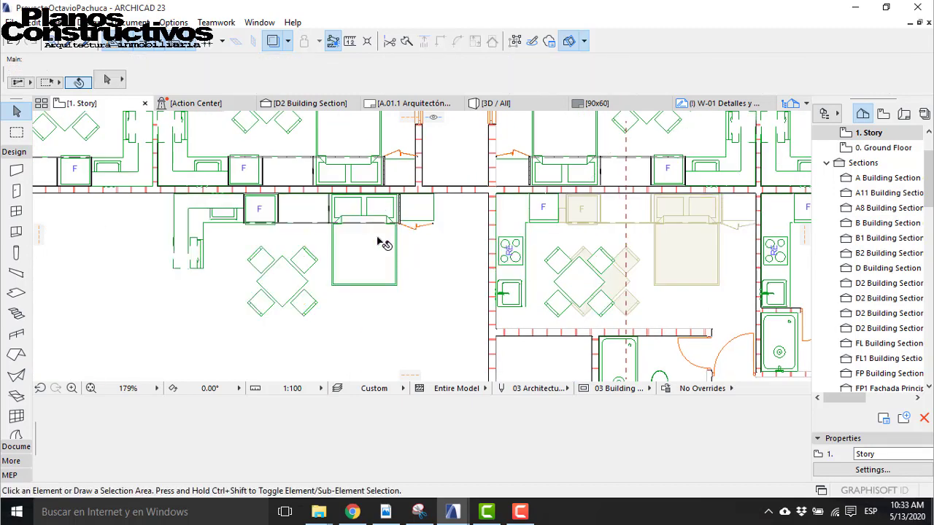
left_click(552, 264)
key("ctrl+d")
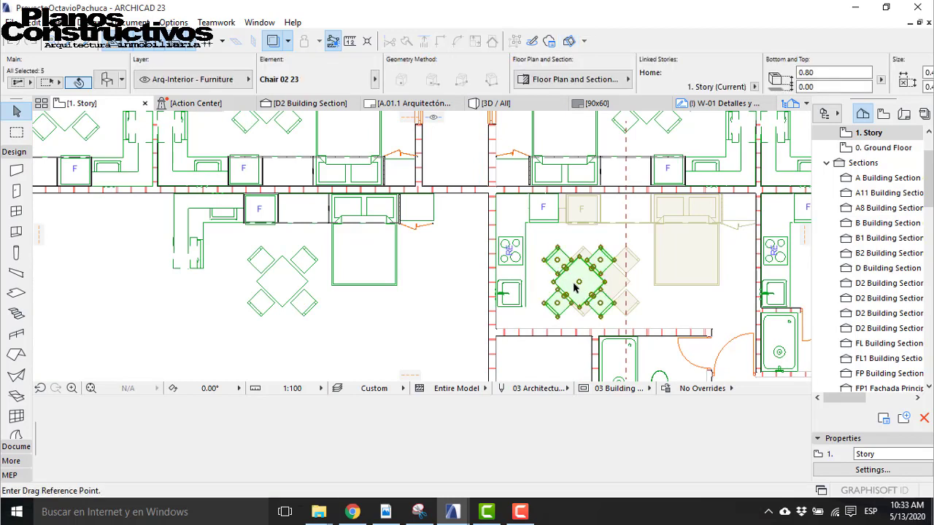
key("Escape")
key("Escape")
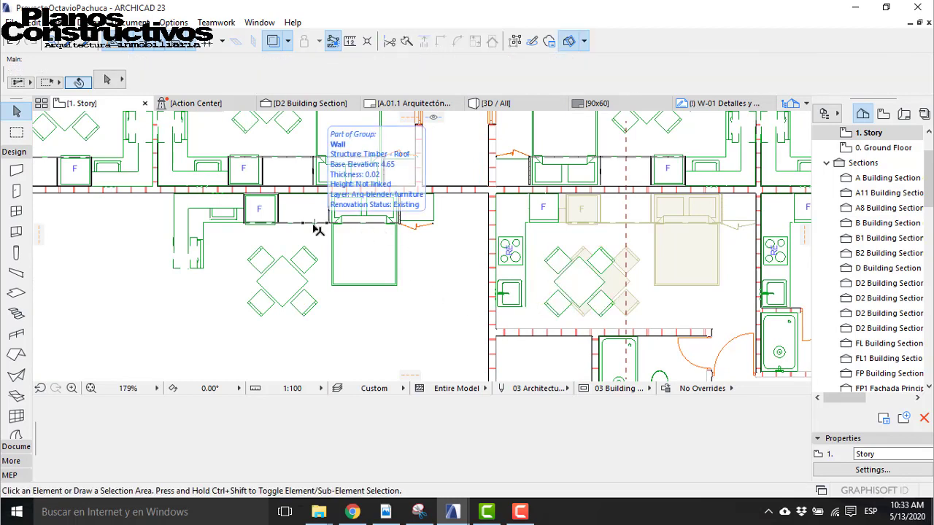
Step: Move the furniture set into the lower apartment, snapping its wardrobe-end corner to the inner wall corner beside the neighbouring kitchen
left_click(394, 223)
scroll(433, 195, "up", 3)
key("ctrl+d")
left_click(435, 194)
scroll(285, 209, "down", 3)
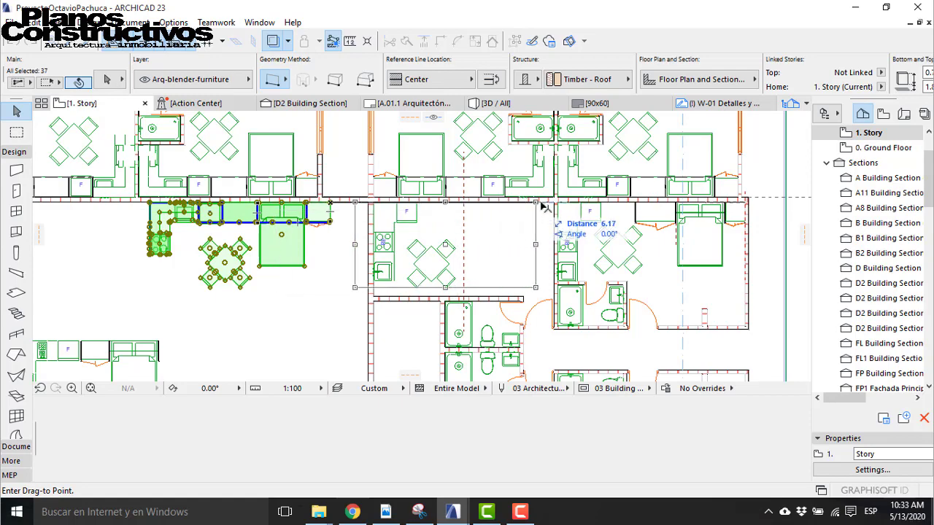
scroll(538, 208, "up", 3)
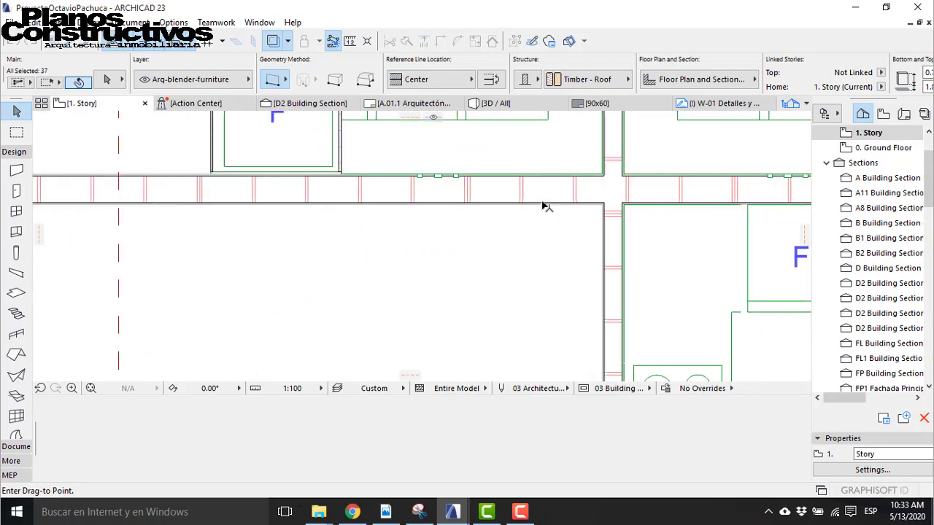
left_click(605, 202)
scroll(561, 192, "down", 3)
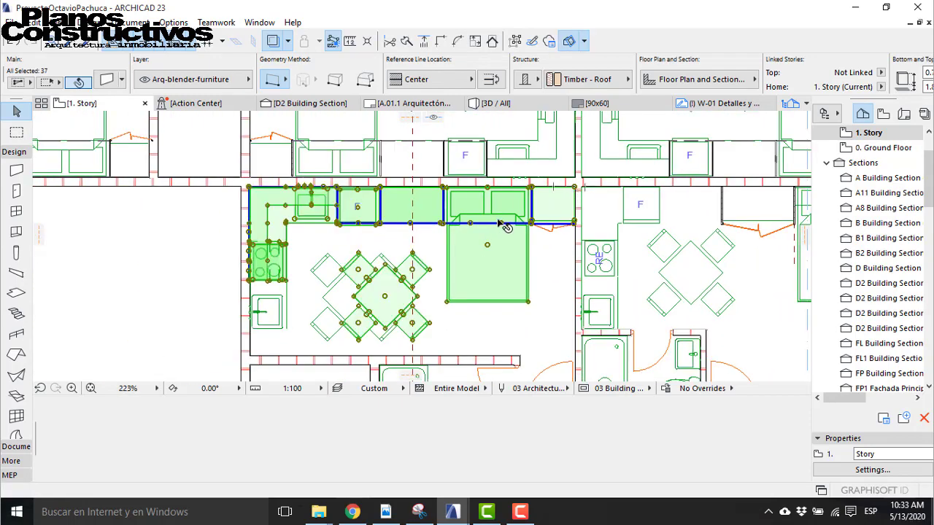
scroll(418, 217, "down", 3)
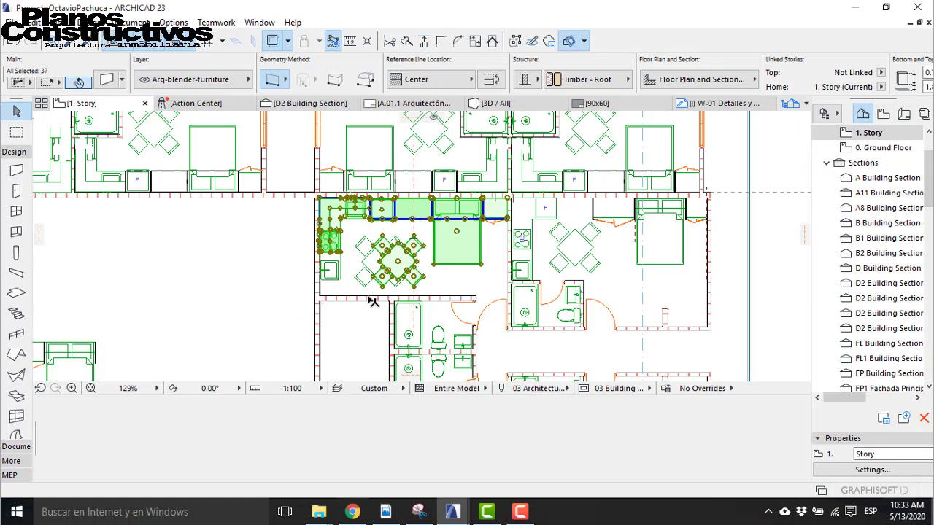
Step: Ungroup the furniture set in the lower apartment and delete its overlapping dining table and chairs
scroll(412, 263, "up", 3)
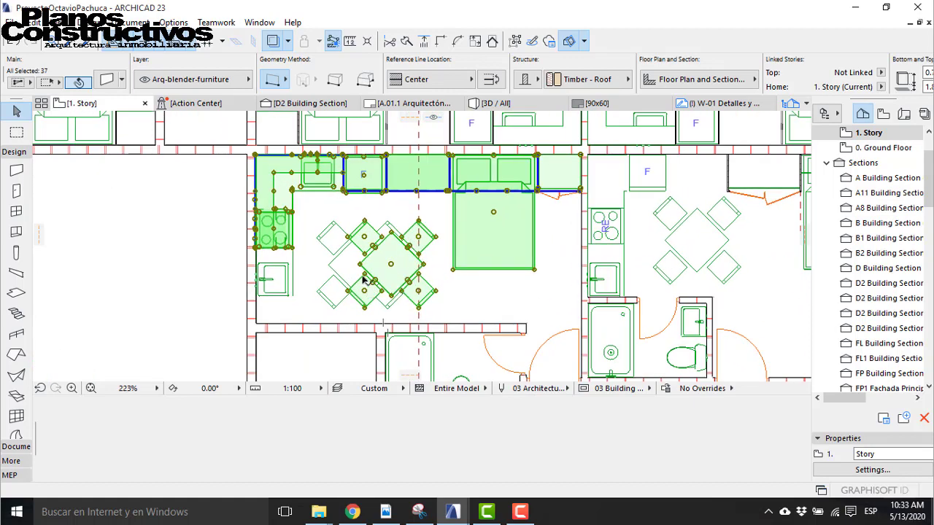
key("ctrl+shift+g")
key("Escape")
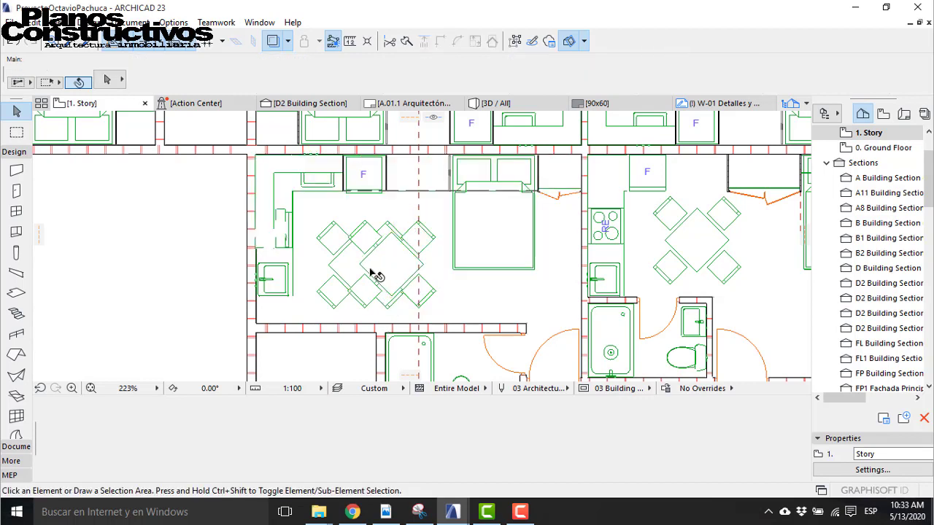
left_click(364, 267)
key("Delete")
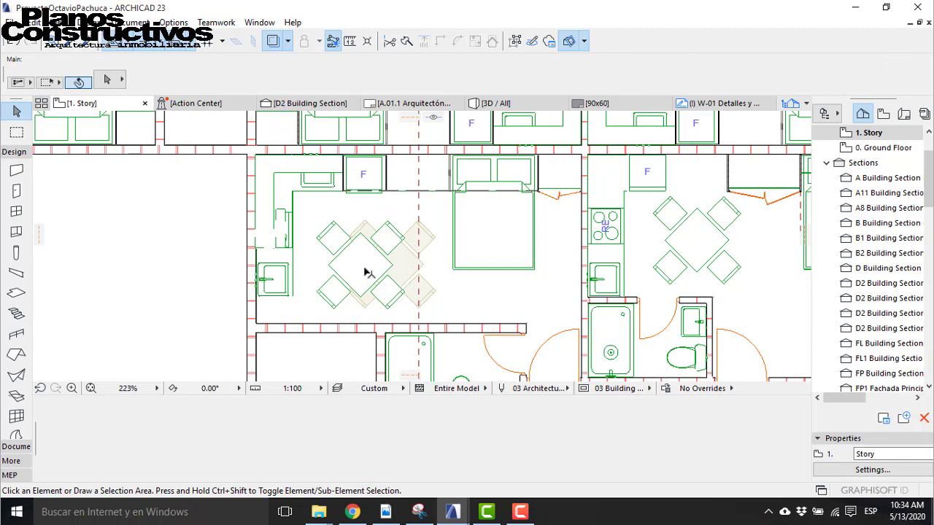
Step: Undo the dining table deletion and the ungrouping of the furniture set
scroll(377, 221, "up", 3)
scroll(366, 229, "down", 3)
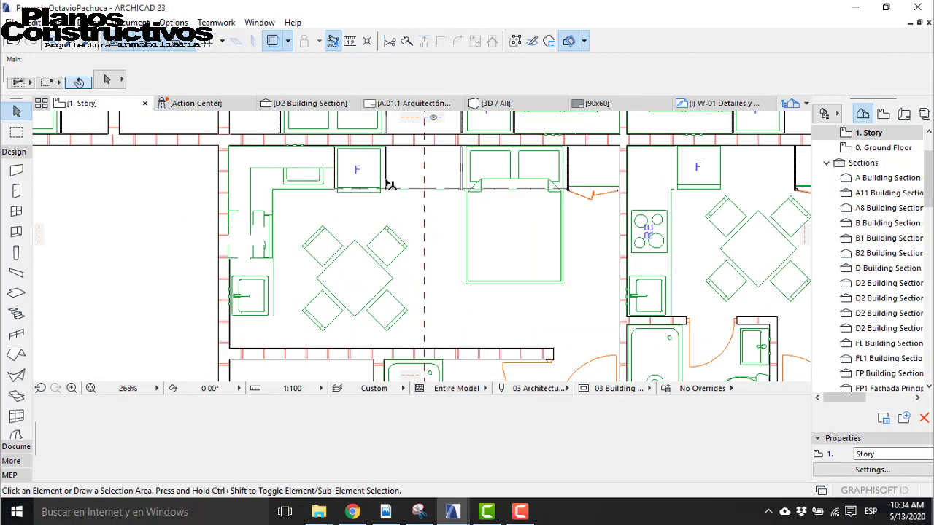
scroll(398, 169, "up", 1)
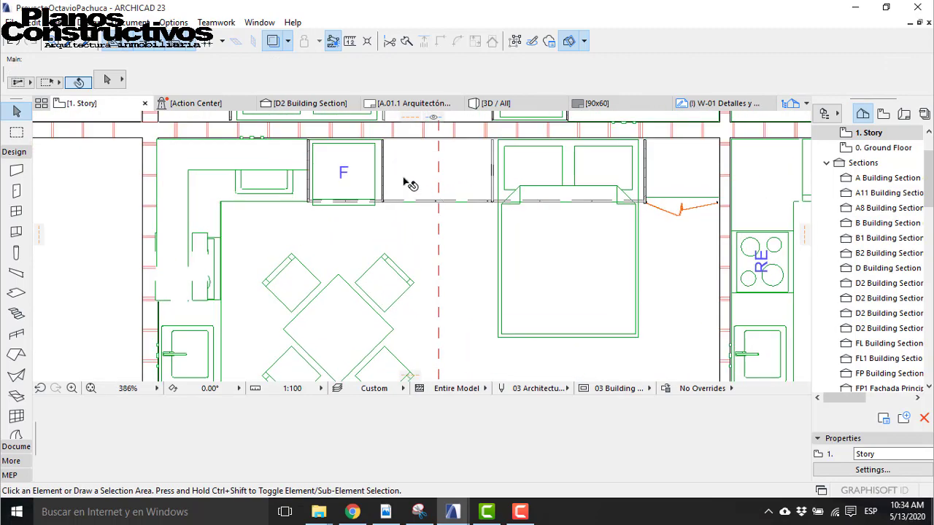
scroll(394, 190, "down", 1)
scroll(265, 187, "down", 1)
scroll(264, 189, "up", 2)
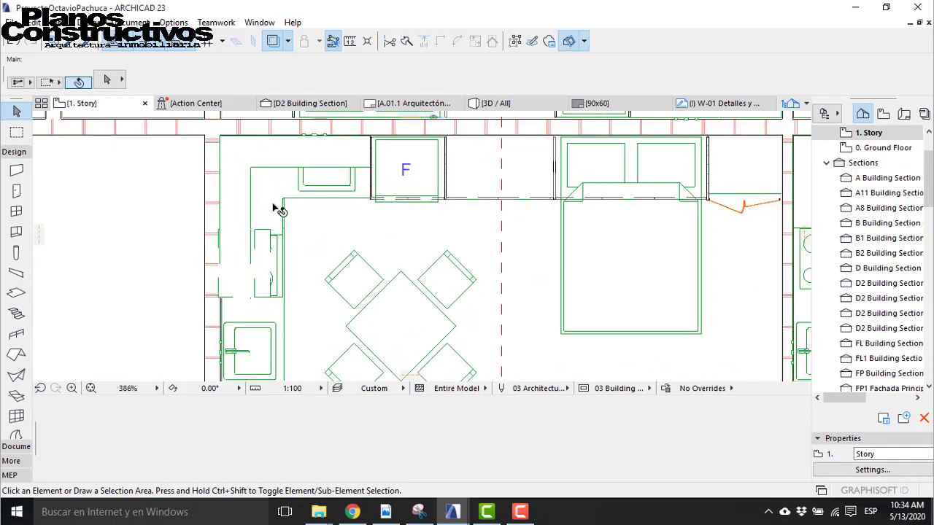
left_click(251, 178)
key("ctrl+z")
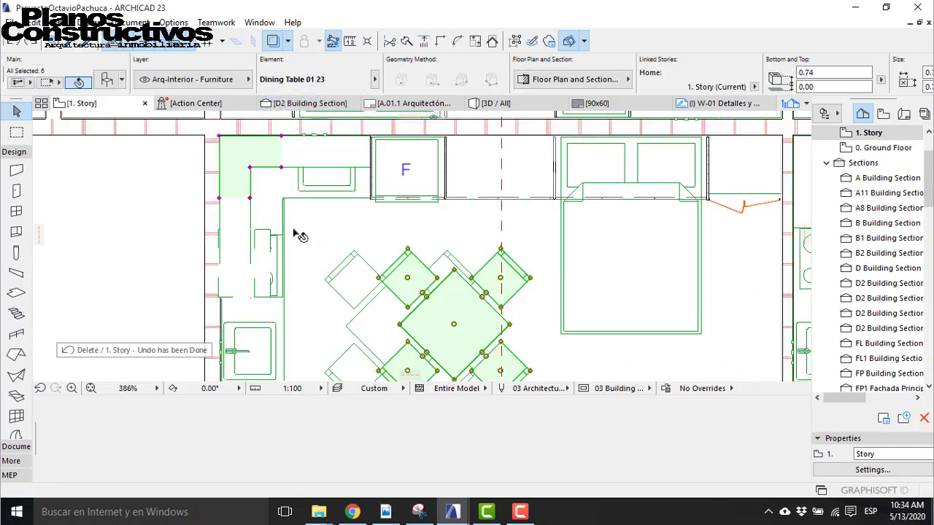
key("ctrl+z")
Step: Move the furniture set a distance of 8 at 180° into the open area beside the lower apartment and deselect it
scroll(560, 168, "down", 2)
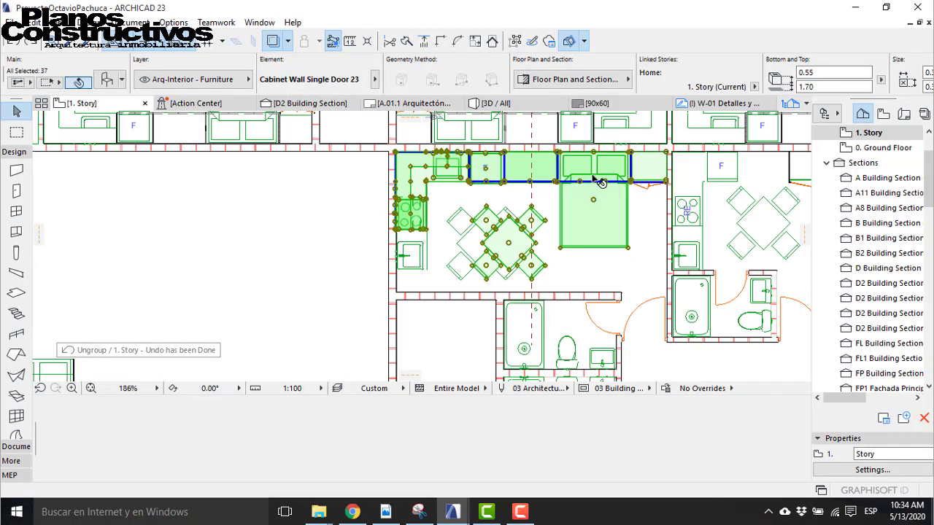
scroll(576, 212, "down", 2)
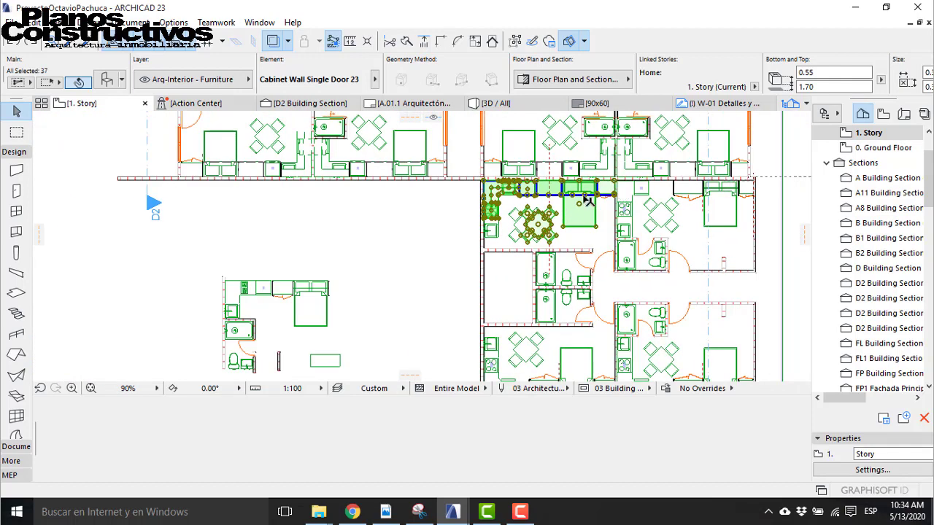
key("ctrl+d")
left_click(527, 220)
key("Tab")
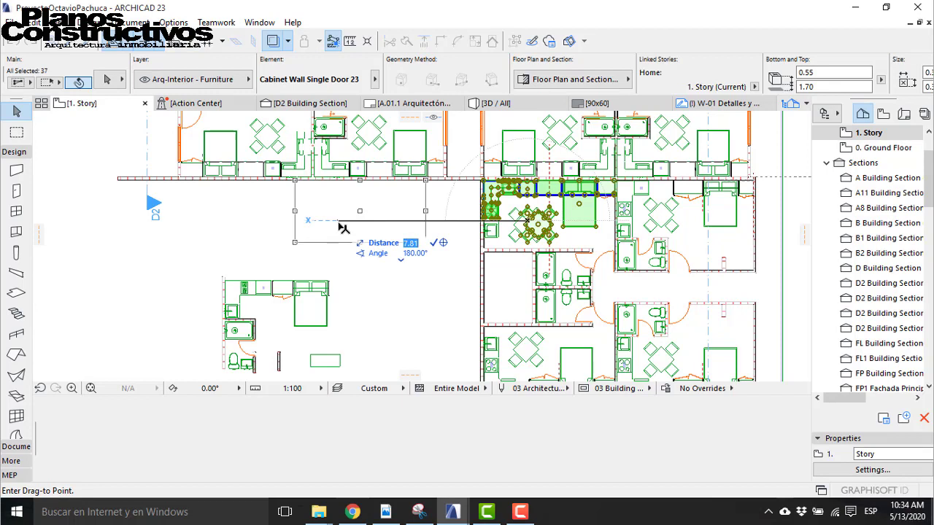
type("8")
key("Return")
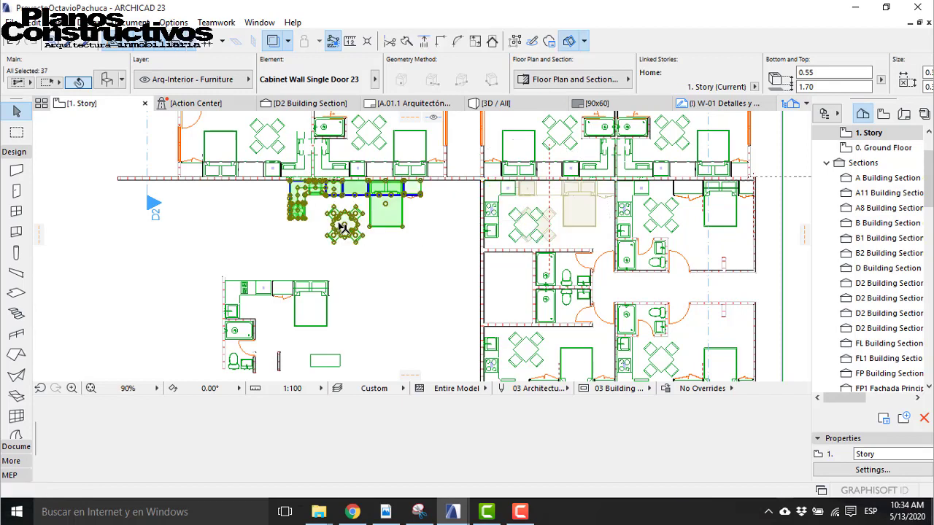
scroll(328, 229, "up", 1)
scroll(328, 229, "up", 2)
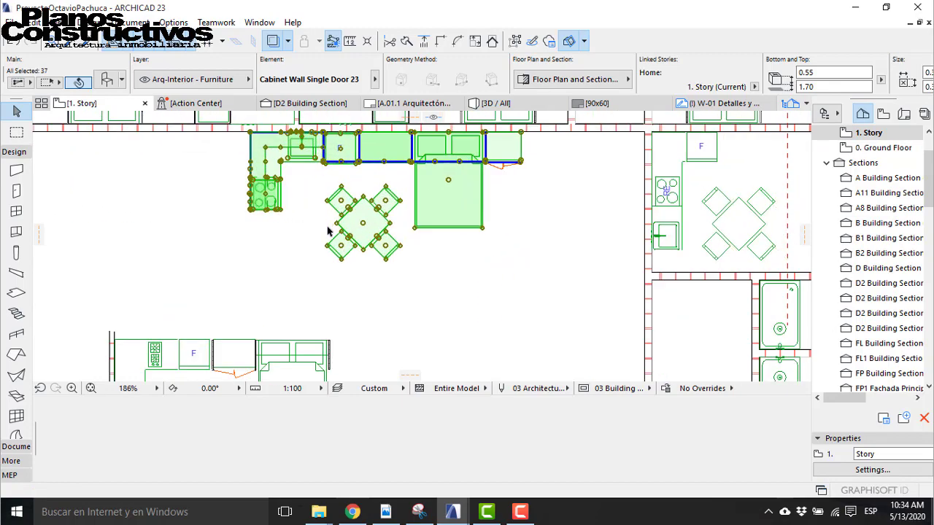
key("Escape")
Step: Ungroup the furniture set in the open area and delete its dining table with the four chairs
scroll(281, 220, "down", 2)
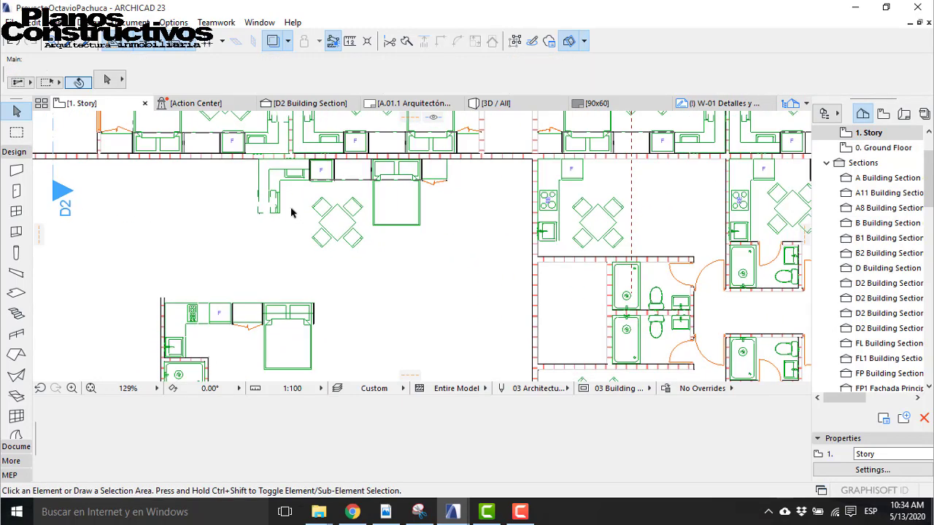
scroll(332, 182, "up", 3)
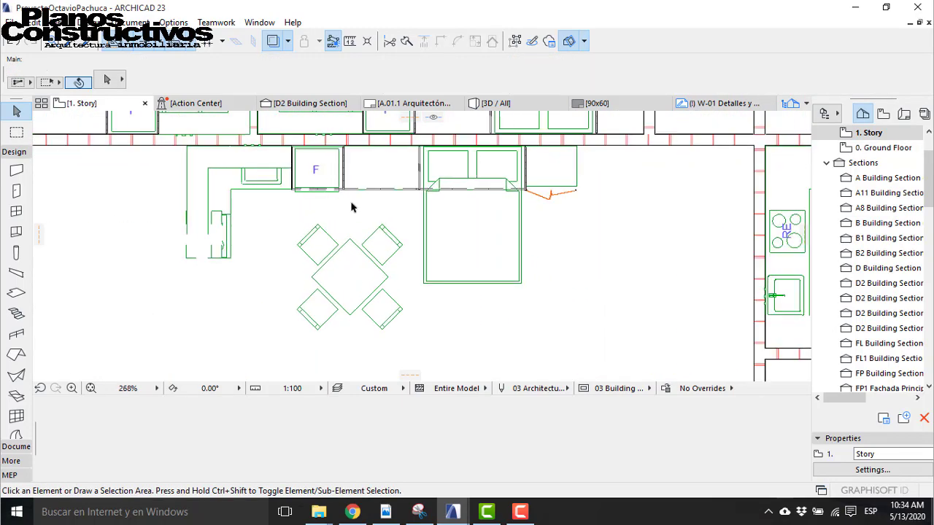
scroll(358, 206, "down", 2)
scroll(435, 171, "up", 3)
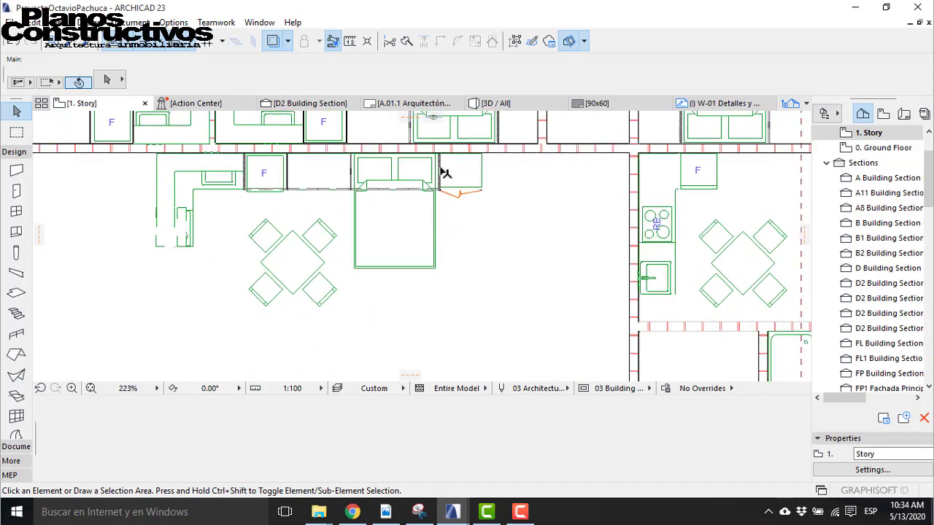
scroll(487, 183, "up", 1)
key("ctrl+a")
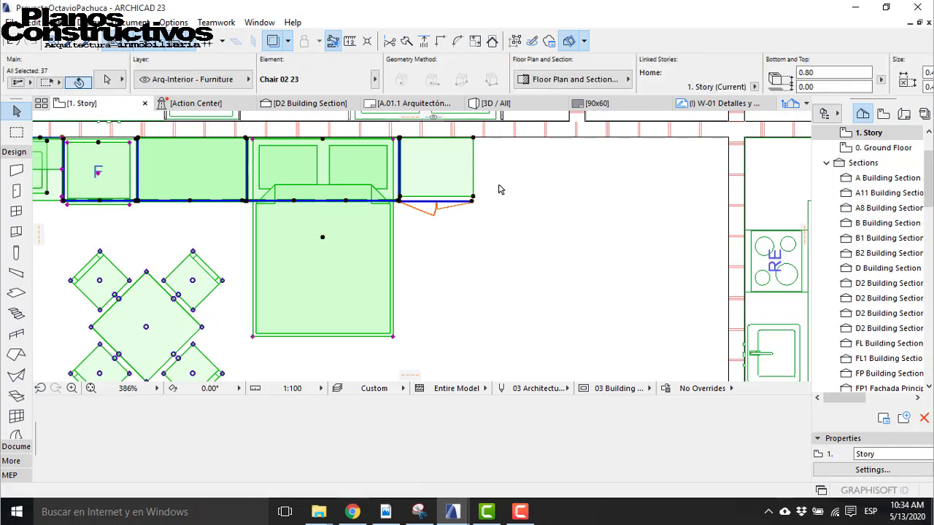
scroll(496, 188, "down", 4)
key("Escape")
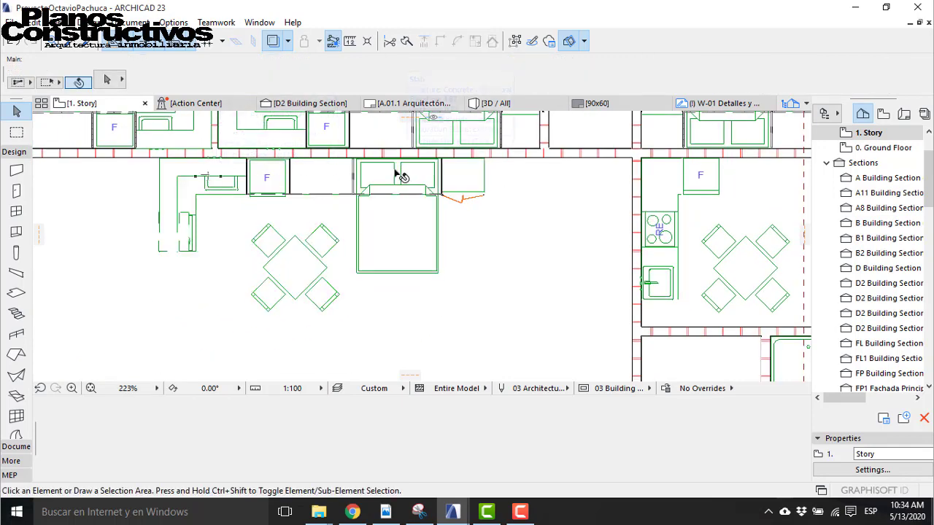
left_click(303, 268)
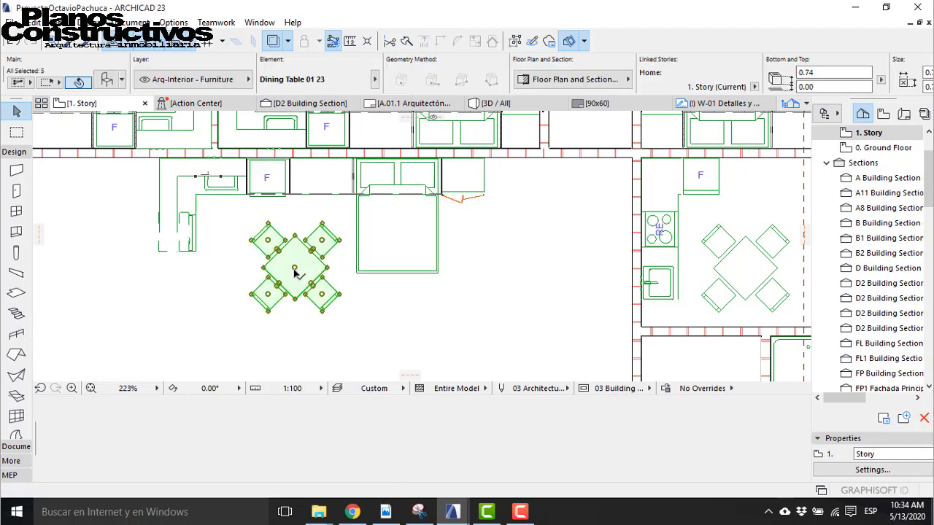
key("Escape")
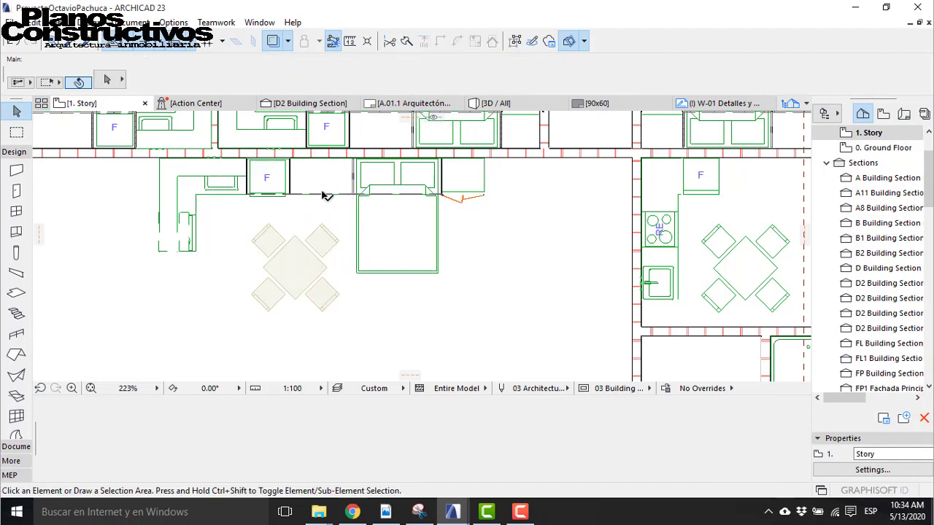
Step: Move only the bed and its adjoining wardrobes into the lower apartment against the upper wall, close to the neighbouring kitchen wall
scroll(321, 189, "up", 5)
scroll(285, 234, "down", 4)
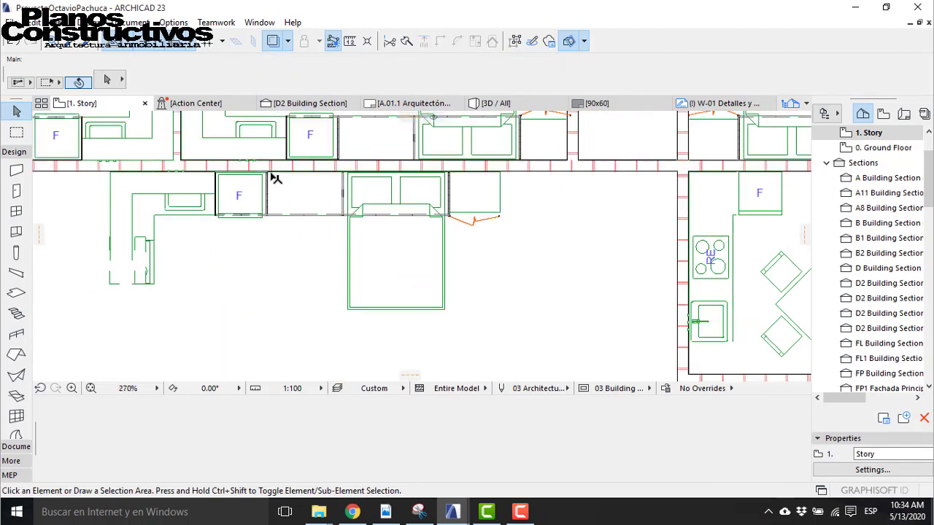
scroll(271, 174, "up", 2)
left_click(258, 162)
scroll(302, 201, "down", 3)
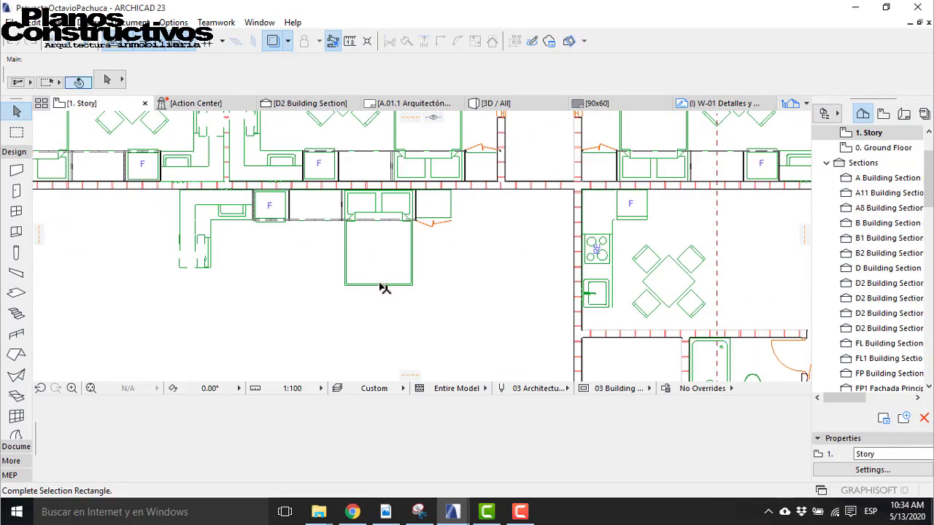
left_click(464, 268)
key("ctrl+d")
left_click(456, 193)
middle_click_drag(688, 202, 341, 242)
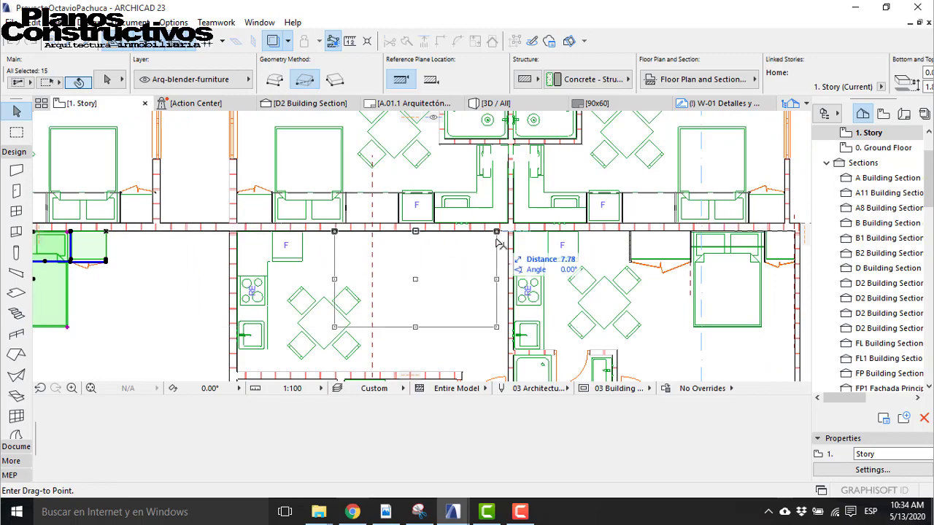
scroll(510, 245, "up", 5)
left_click(503, 243)
scroll(503, 243, "down", 5)
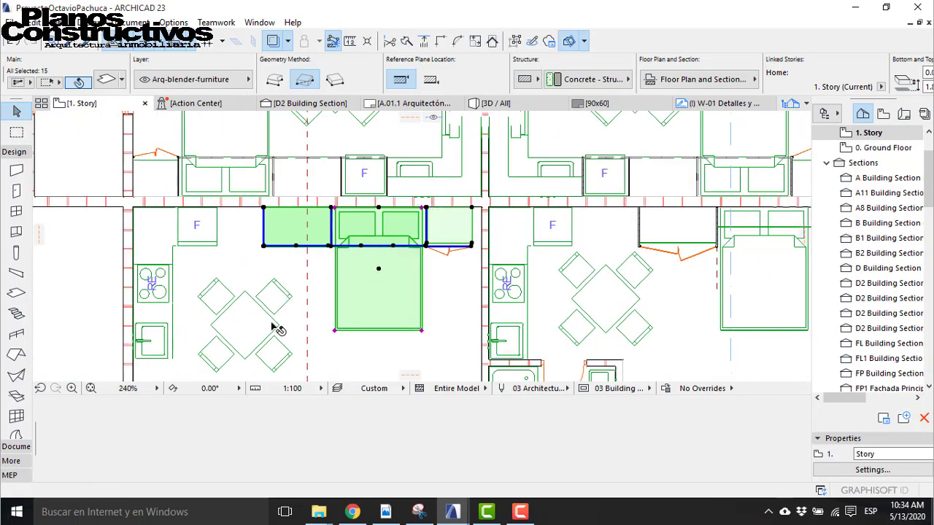
Step: Shift the bed and wardrobes horizontally to align the bed's lower corner with the end of the bathroom partition wall
scroll(276, 235, "up", 3)
scroll(277, 224, "down", 3)
scroll(258, 209, "down", 3)
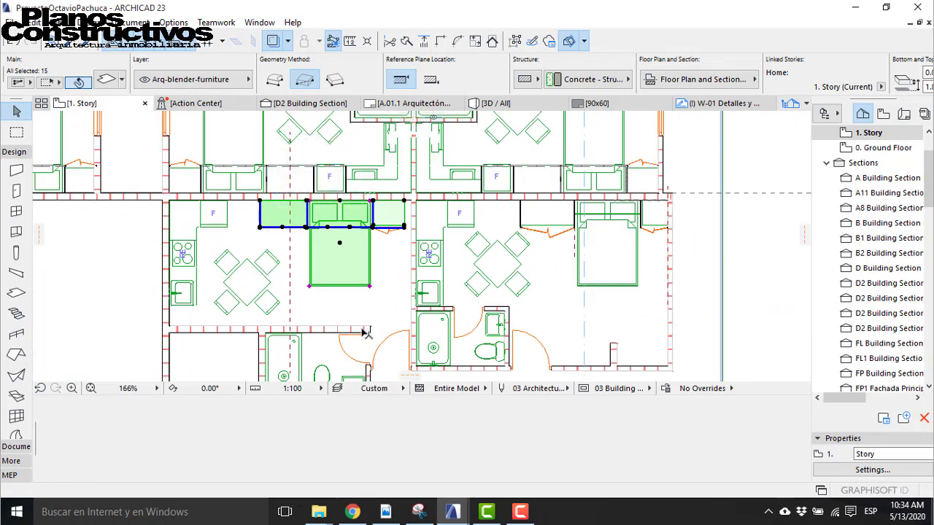
scroll(370, 327, "up", 4)
key("ctrl+d")
left_click(372, 243)
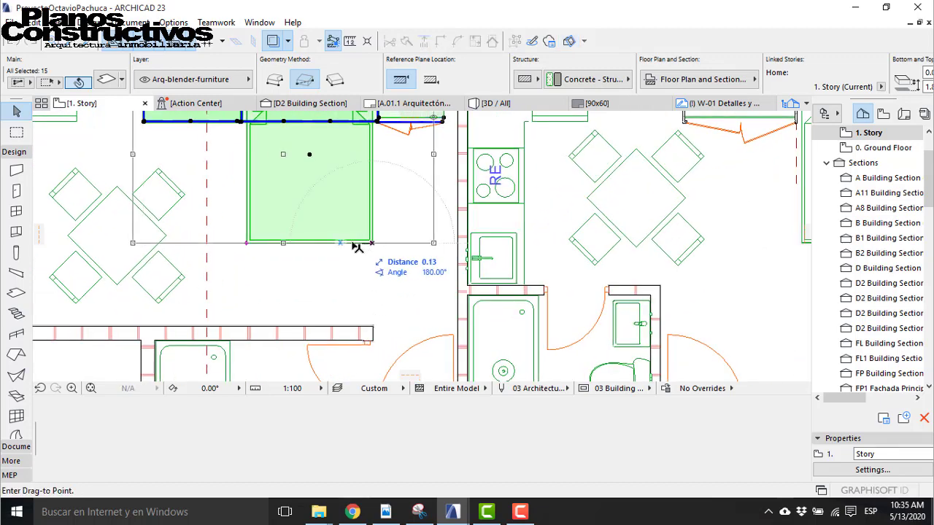
left_click(373, 333)
Step: Move the bed and wardrobes slightly towards the dining table, widening the gap to the neighbouring kitchen wall, and deselect them
key("ctrl+d")
left_click(377, 258)
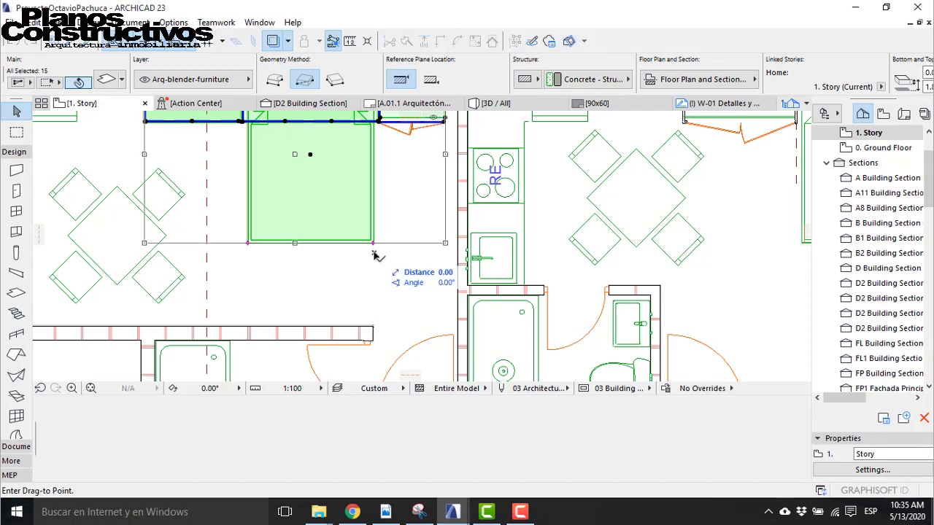
left_click(366, 256)
scroll(364, 256, "down", 4)
scroll(280, 188, "up", 2)
scroll(281, 188, "up", 2)
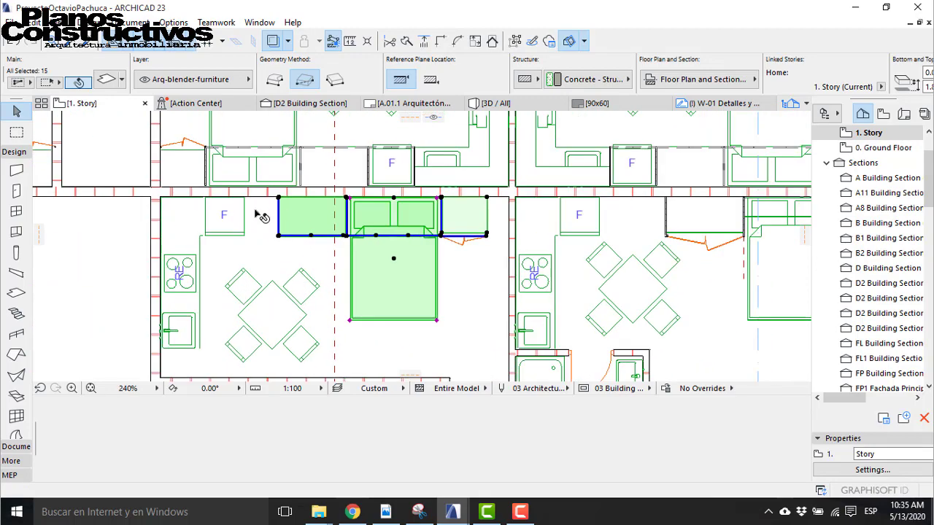
left_click(291, 228)
Step: Extend the slab of the small closet beside the bed to the inner face of the neighbouring kitchen wall
scroll(261, 198, "down", 3)
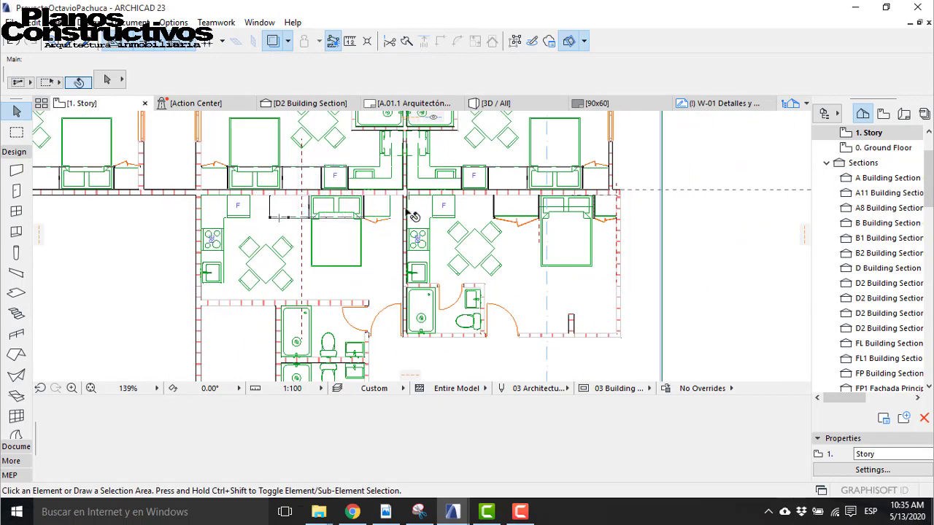
scroll(285, 233, "down", 3)
scroll(103, 253, "up", 2)
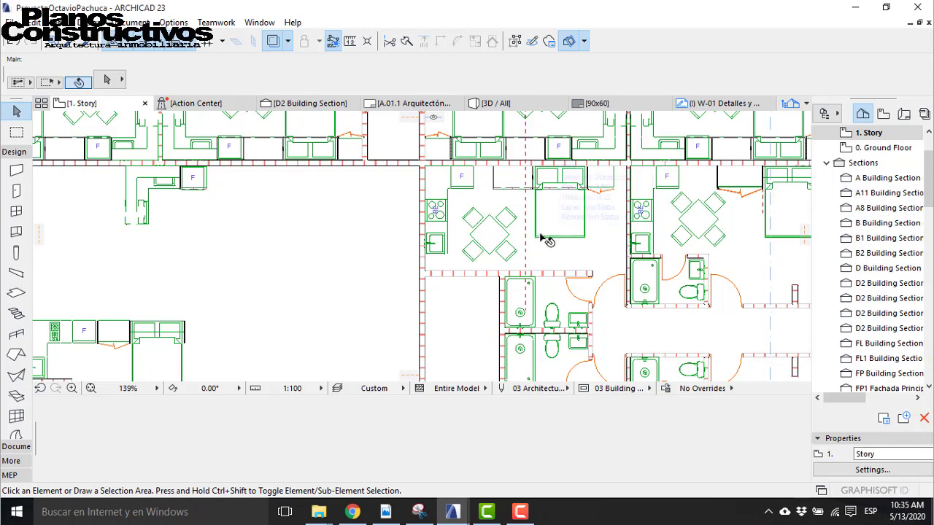
scroll(514, 219, "down", 3)
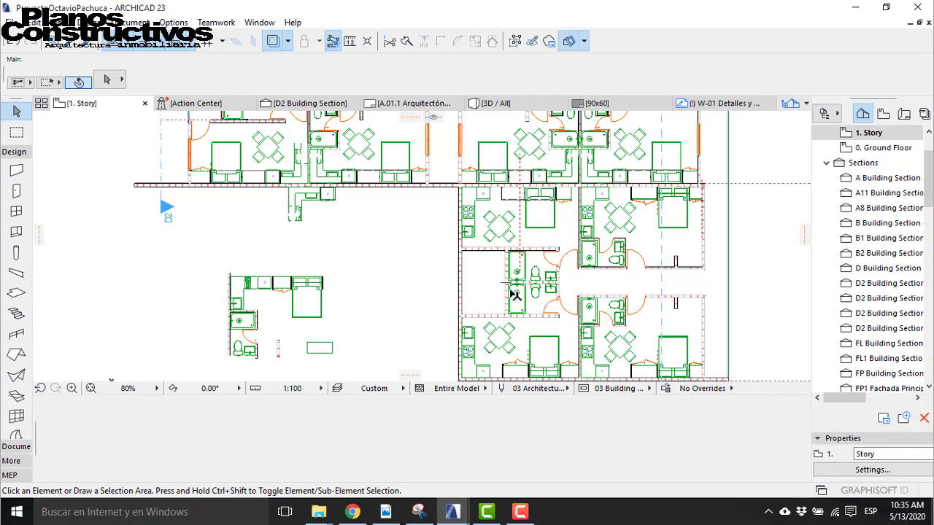
scroll(560, 204, "up", 7)
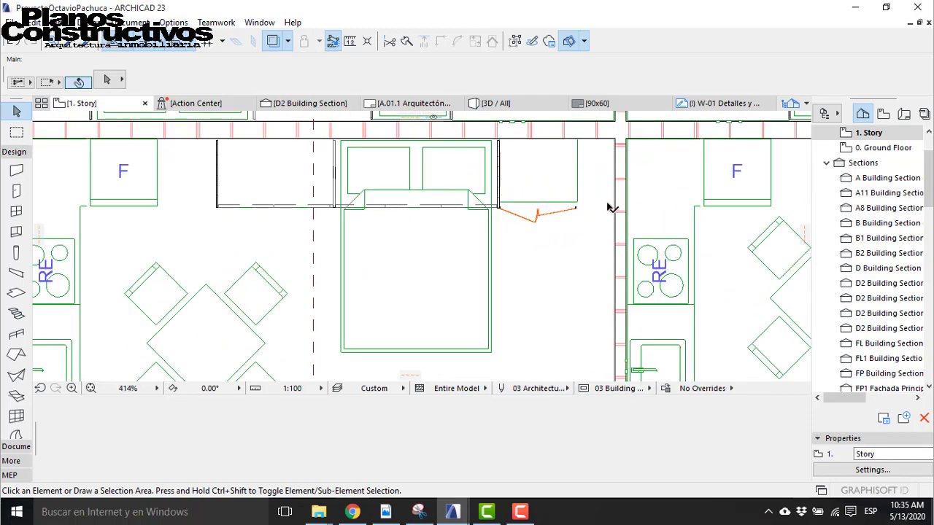
scroll(572, 203, "up", 4)
left_click(562, 188)
left_click(561, 214)
left_click(354, 140)
scroll(620, 128, "up", 4)
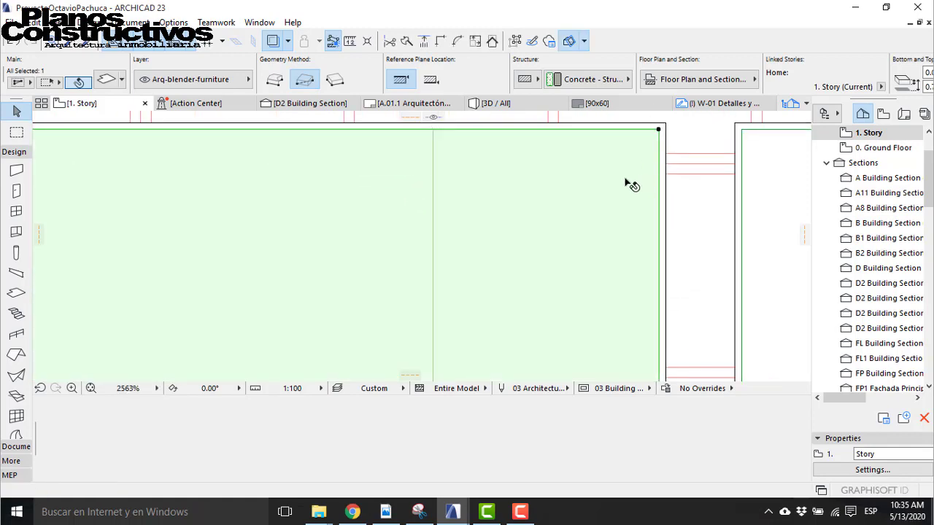
scroll(584, 175, "down", 5)
scroll(609, 270, "up", 6)
key("Escape")
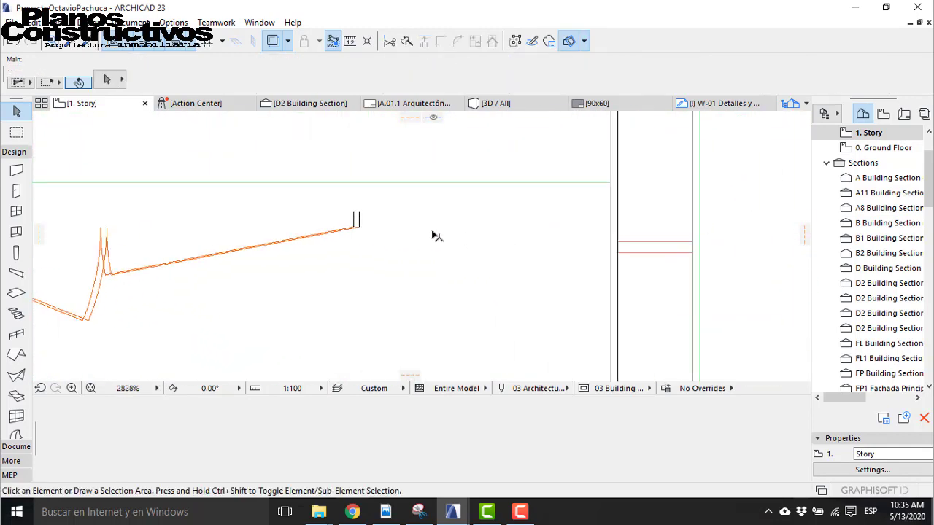
scroll(467, 241, "up", 1)
left_click(336, 214)
left_click(340, 216)
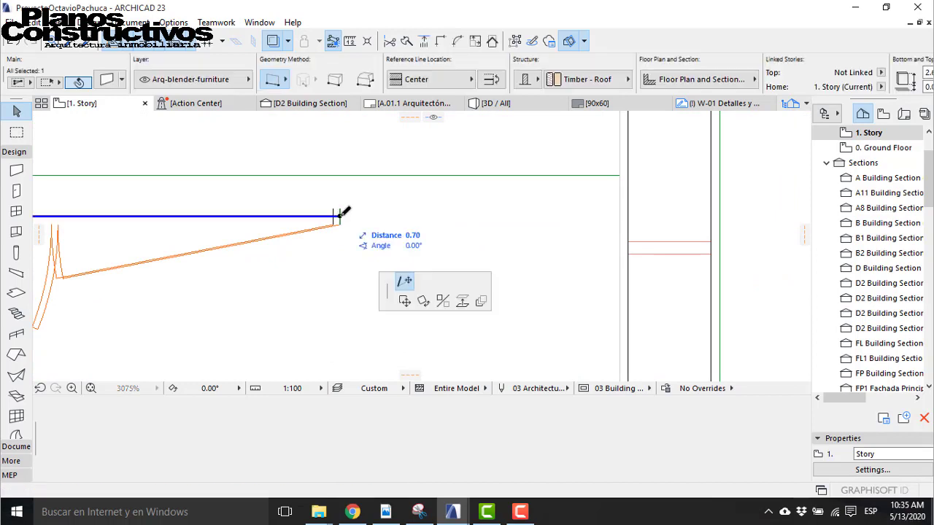
key("Escape")
key("Escape")
scroll(567, 203, "down", 5)
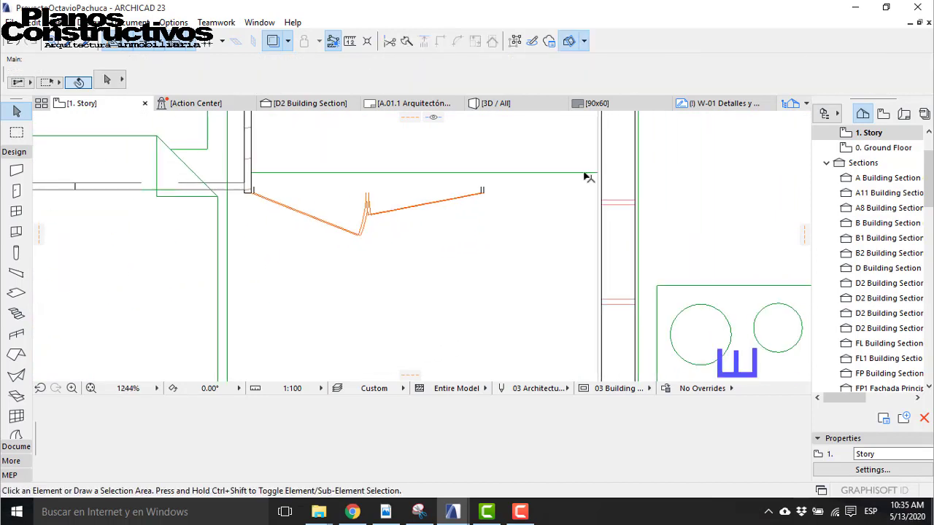
Step: Stretch the thin front wall of the small closet beside the bed to the neighbouring kitchen wall
scroll(338, 192, "up", 8)
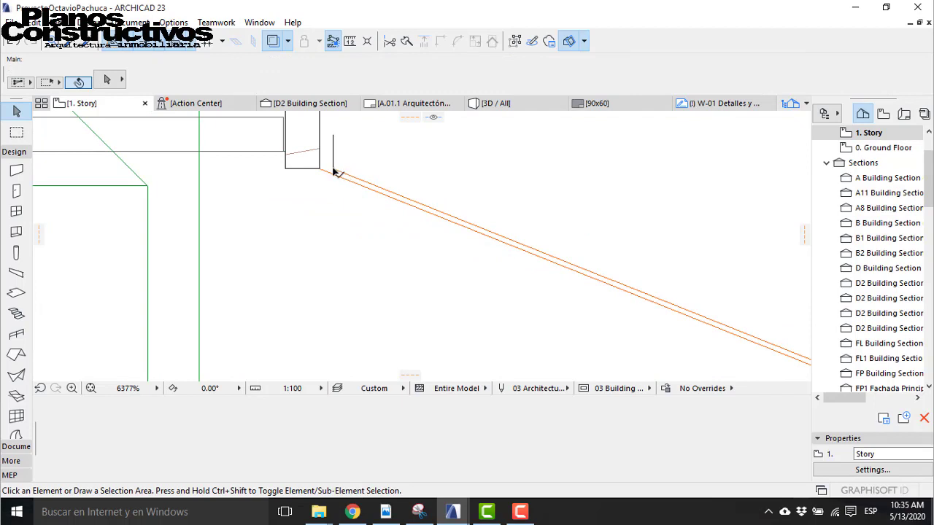
left_click(333, 172)
key("Escape")
scroll(336, 173, "down", 3)
scroll(321, 193, "down", 2)
scroll(500, 179, "up", 6)
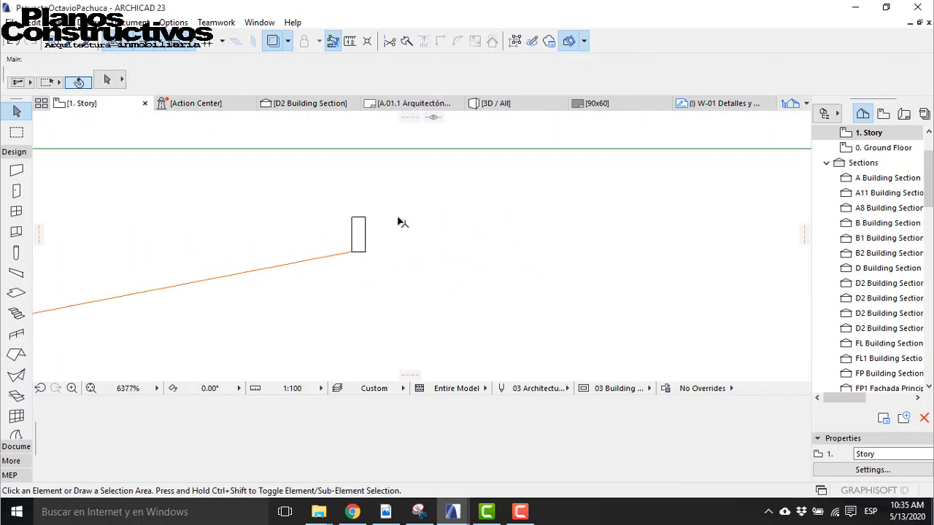
left_click(361, 233)
left_click(364, 235)
scroll(406, 231, "down", 3)
scroll(546, 212, "up", 3)
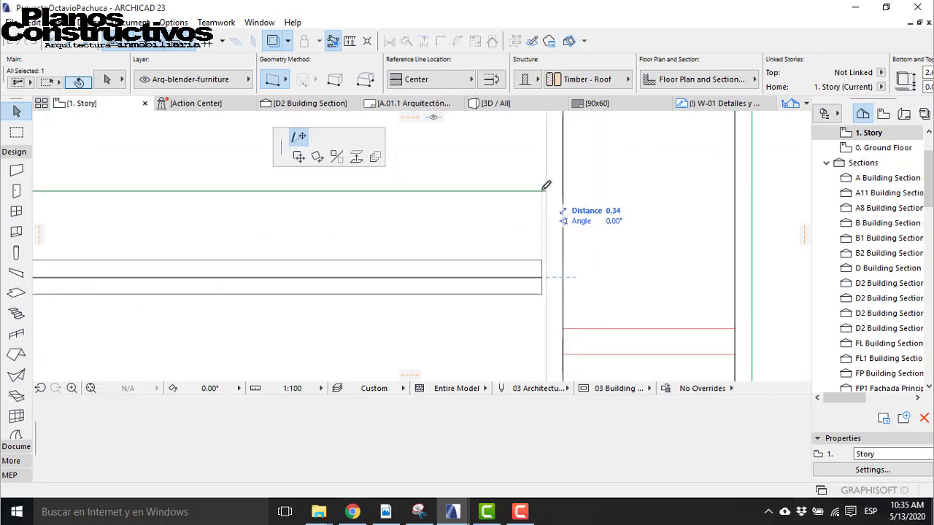
scroll(546, 273, "up", 2)
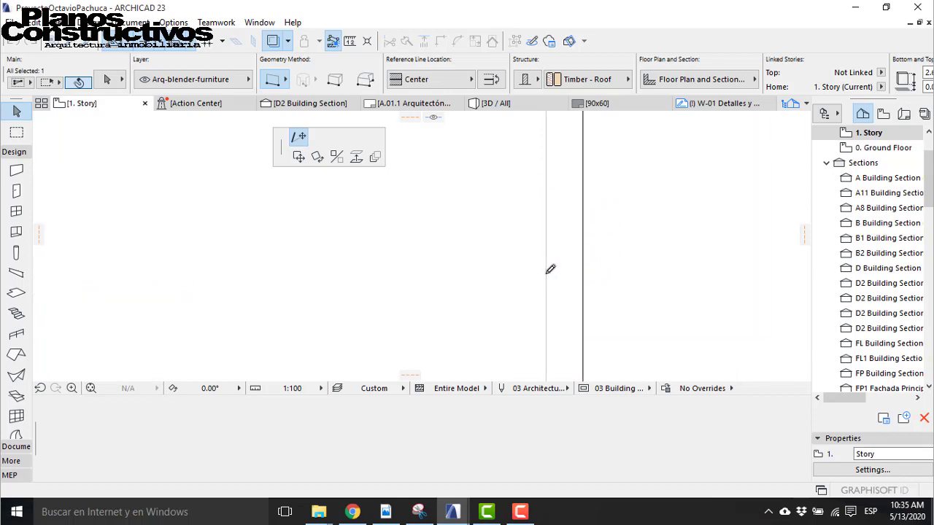
left_click(548, 292)
scroll(558, 218, "down", 3)
scroll(560, 216, "down", 5)
Step: Widen the closet's double door to about 1.02 so it spans the whole front, and deselect it
left_click(435, 217)
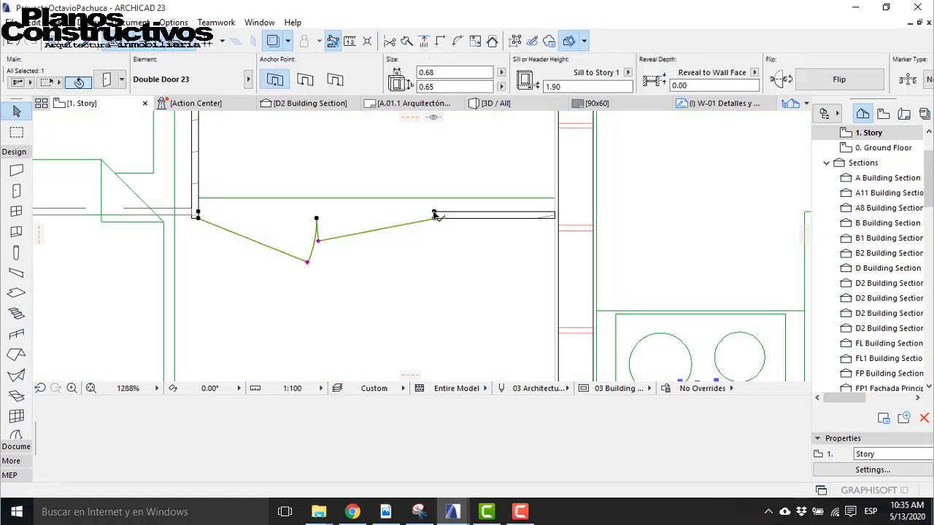
left_click(434, 218)
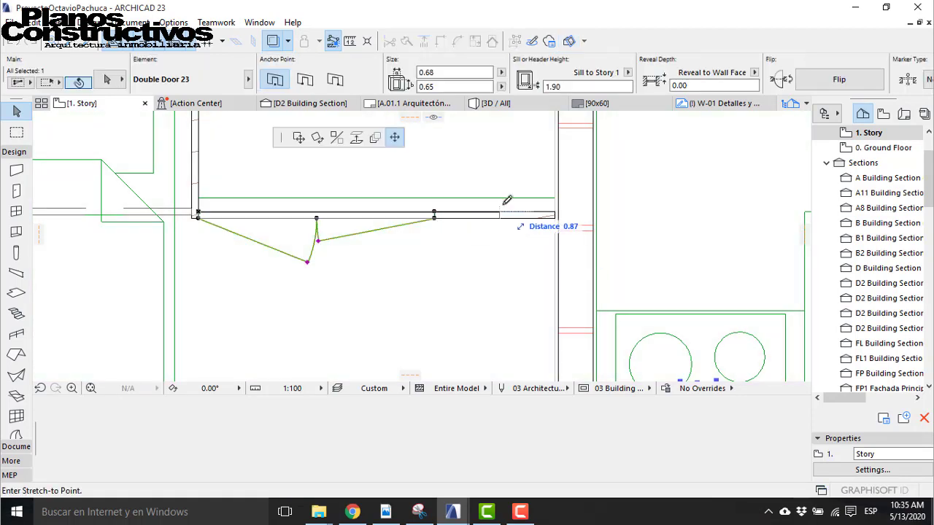
scroll(546, 199, "up", 2)
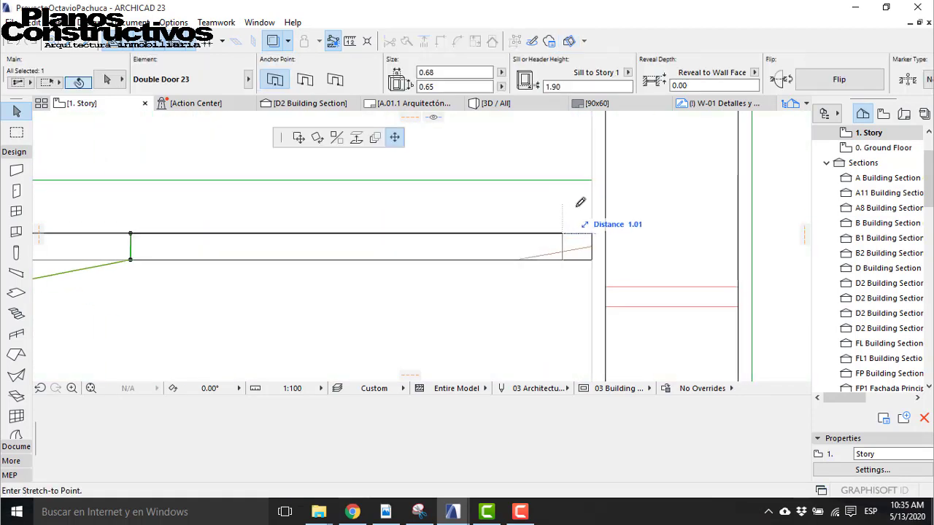
left_click(578, 208)
scroll(577, 207, "down", 6)
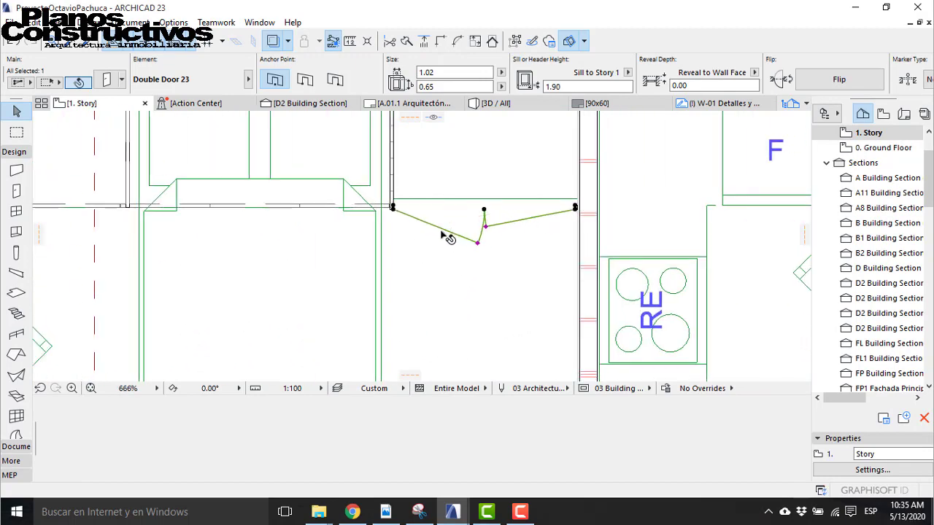
key("Escape")
Step: Examine the apartment's kitchen, dining, wardrobe and bed layout against the bathroom partition and the adjoining apartments
scroll(440, 261, "down", 3)
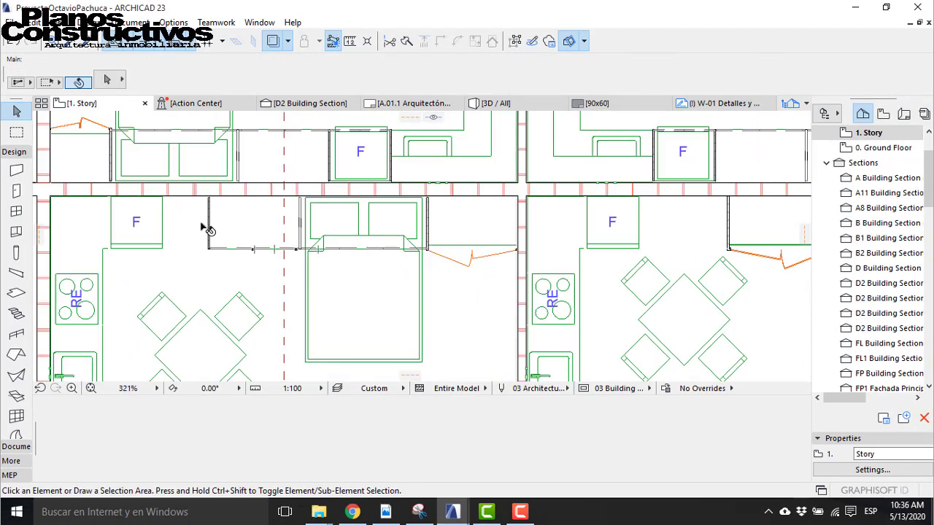
middle_click_drag(206, 229, 356, 194)
scroll(296, 199, "up", 2)
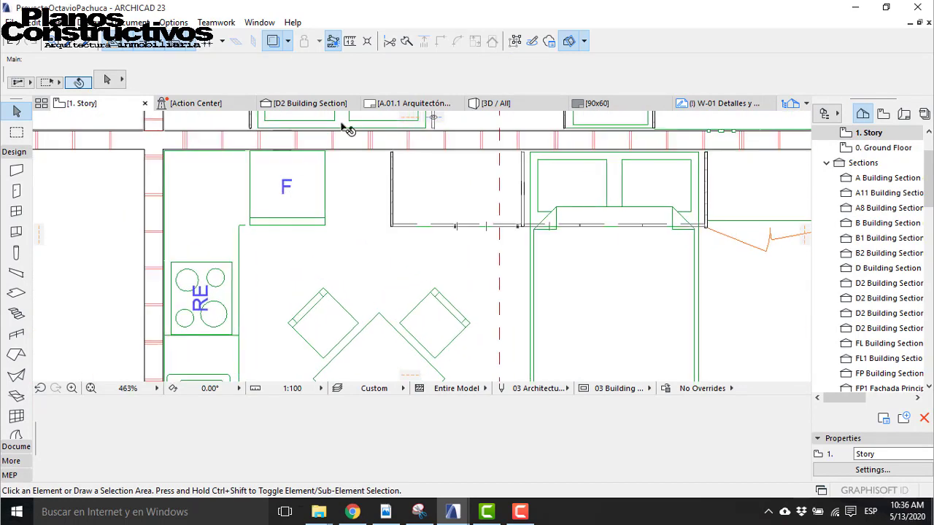
scroll(348, 129, "down", 2)
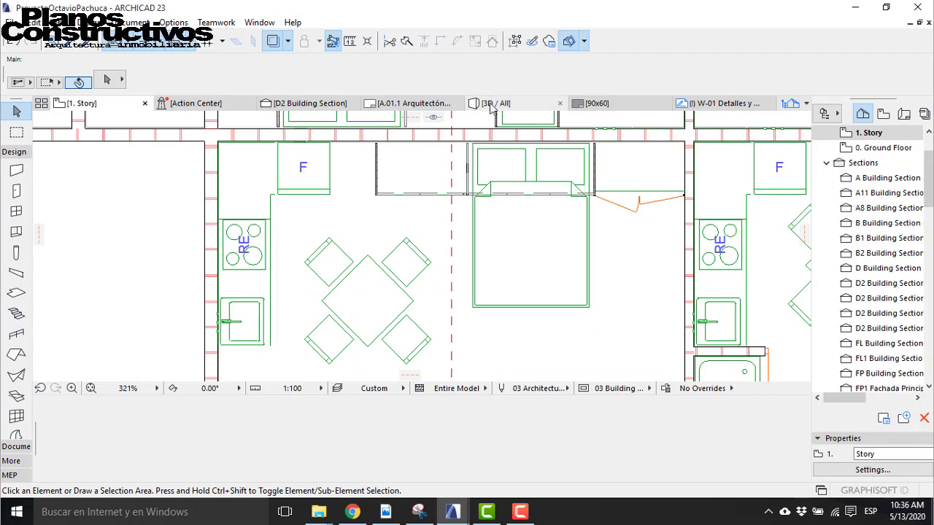
scroll(388, 147, "down", 3)
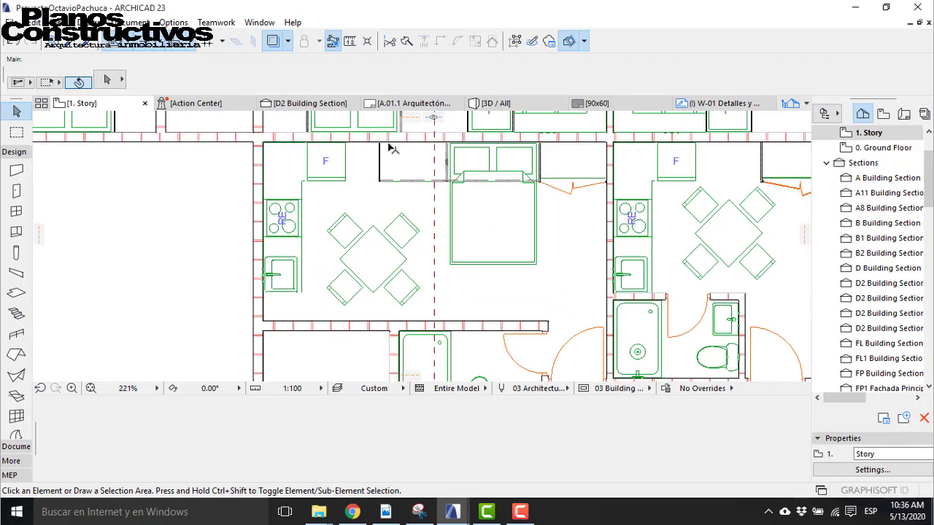
scroll(377, 259, "up", 1)
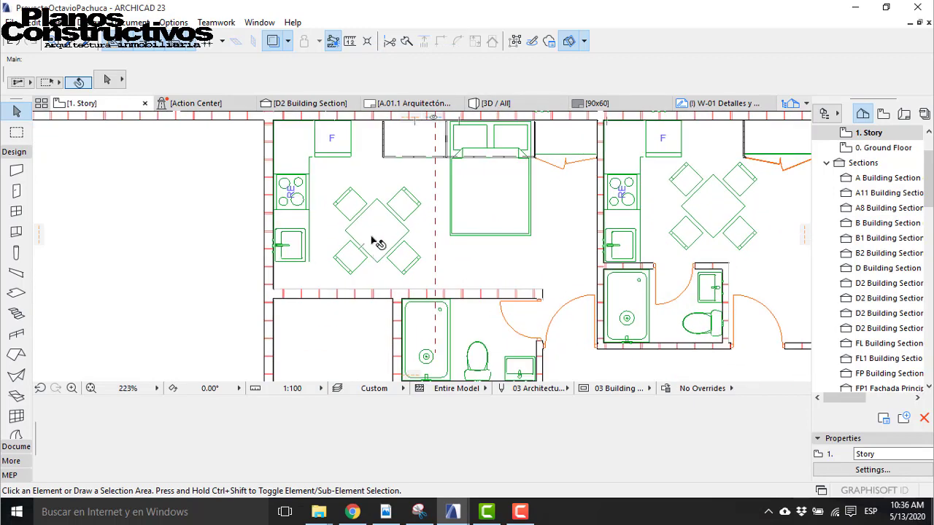
left_click(377, 244)
key("Escape")
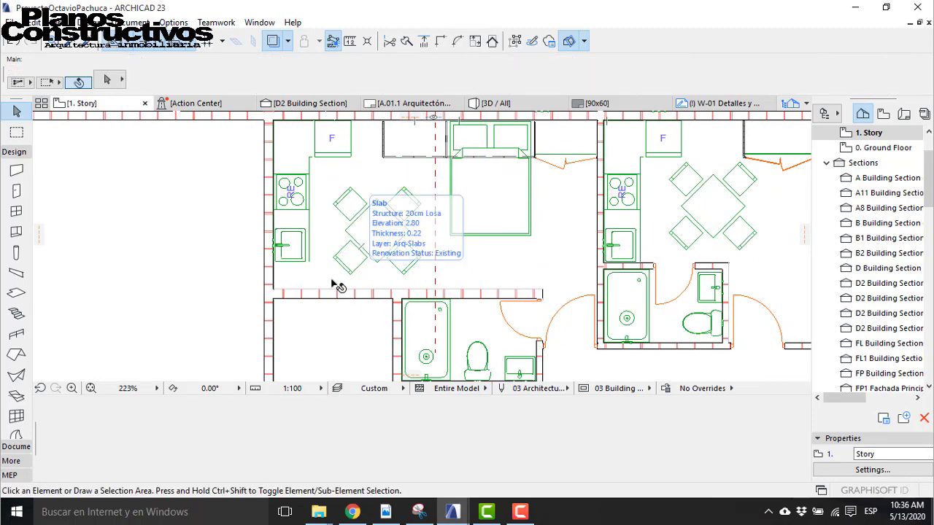
scroll(297, 283, "up", 3)
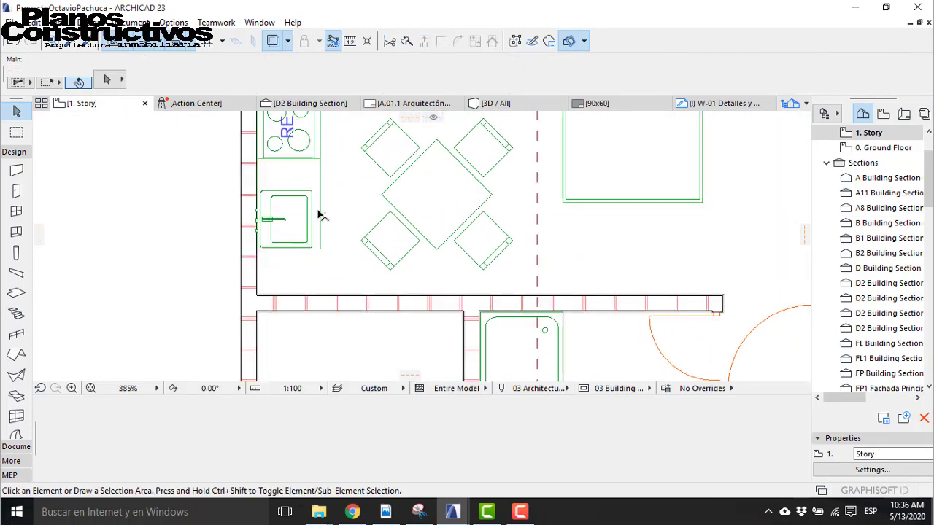
scroll(321, 215, "down", 4)
scroll(353, 295, "down", 2)
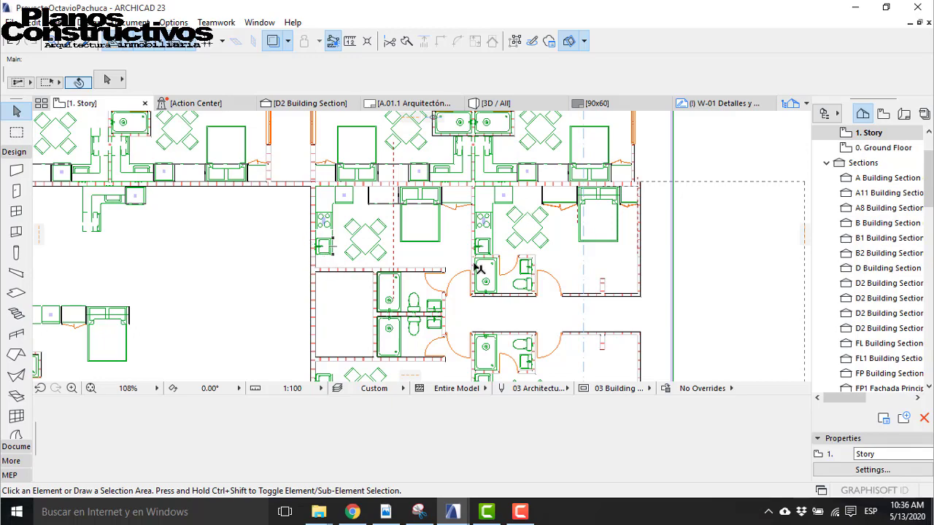
Step: Copy the settings of an existing facade window and place a 1.50 × 1.50 Double Sash Window 23 in the wall between dining area and shaft
middle_click_drag(416, 194, 400, 247)
scroll(658, 137, "up", 3)
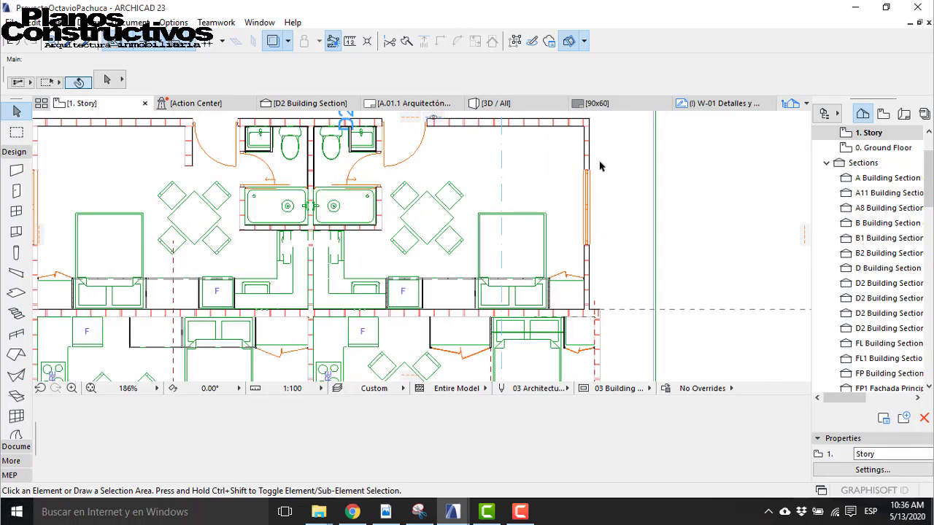
left_click(584, 174, "alt")
scroll(562, 150, "down", 5)
scroll(387, 269, "up", 6)
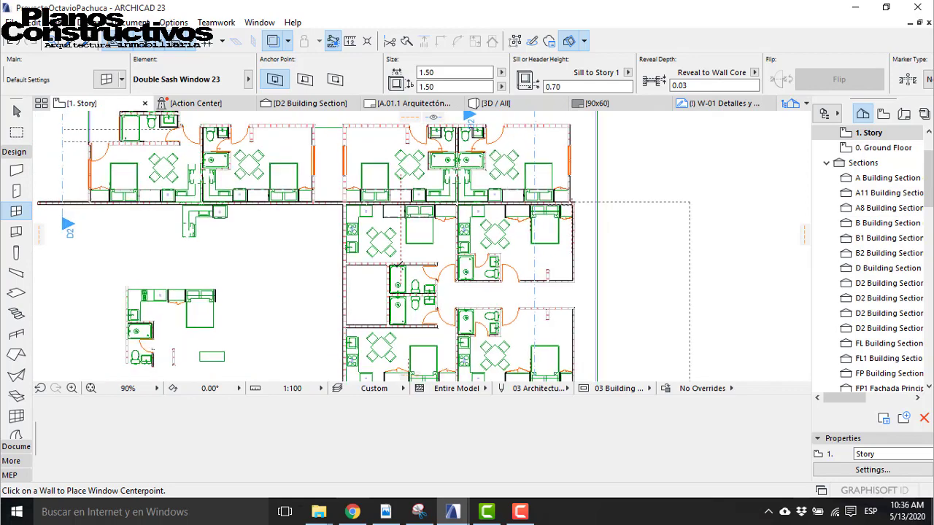
left_click(321, 256)
left_click(329, 291)
scroll(350, 277, "up", 4)
key("Escape")
Step: Move the new window along its wall until its edge meets the shaft's inner corner beside the bathroom, and deselect it
left_click(378, 248)
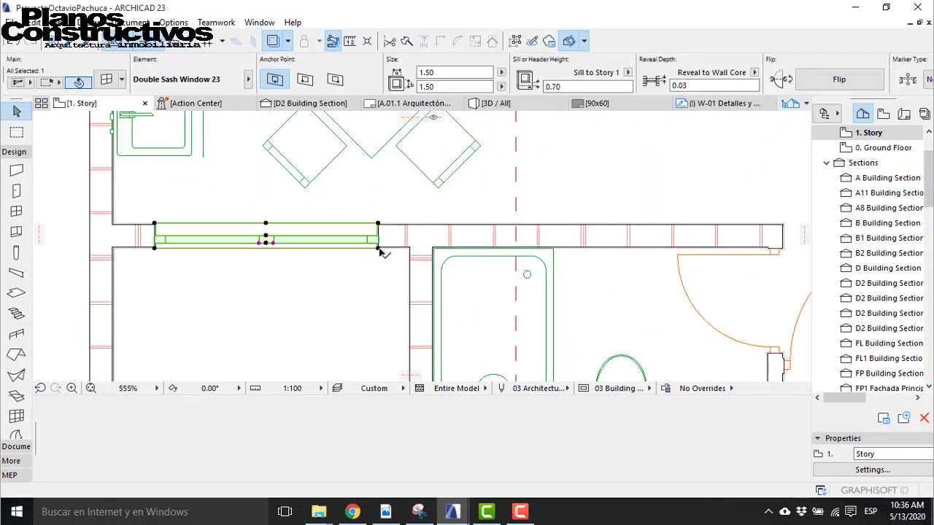
left_click(378, 248)
left_click(408, 248)
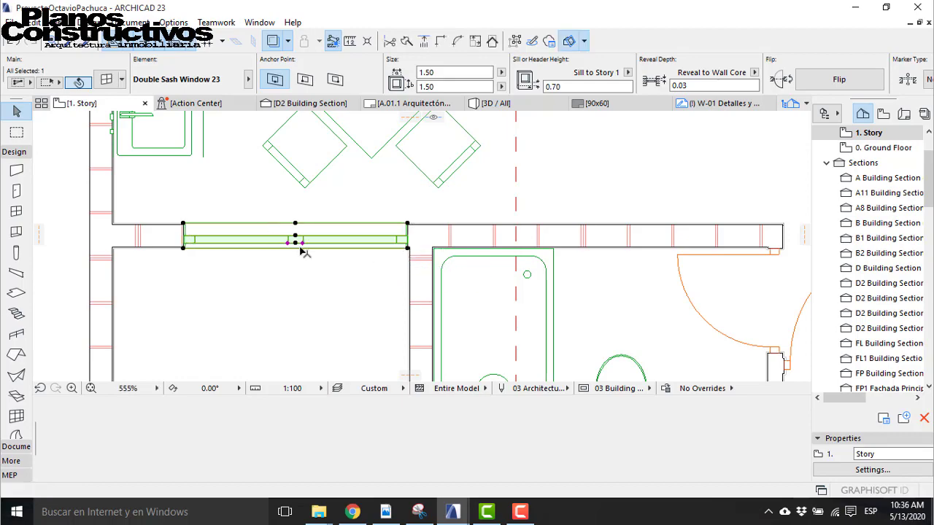
scroll(224, 235, "down", 4)
scroll(227, 232, "down", 4)
left_click(244, 235)
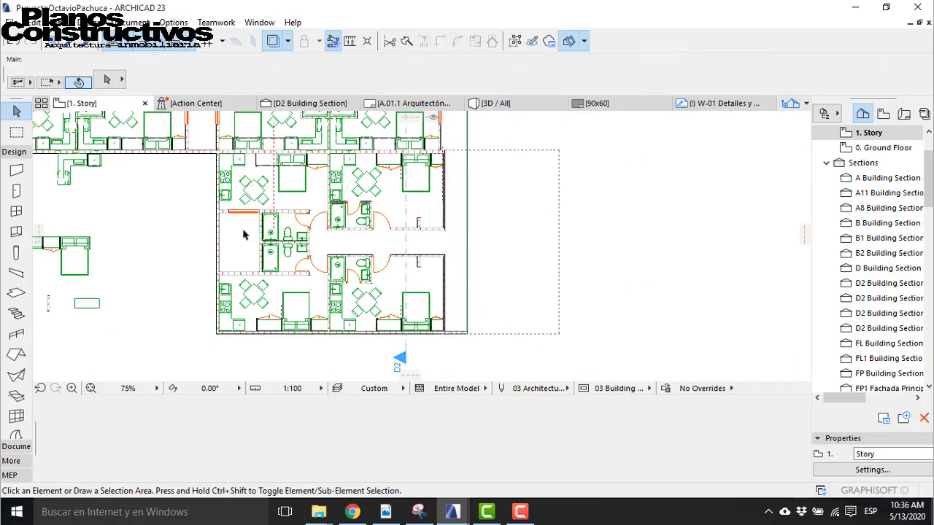
Step: Place a matching 1.50 × 1.50 Double Sash Window 23 in the opposite shaft wall, facing the bottom apartment's dining table
scroll(234, 223, "up", 3)
left_click(222, 194, "alt")
scroll(248, 226, "down", 2)
scroll(248, 251, "up", 7)
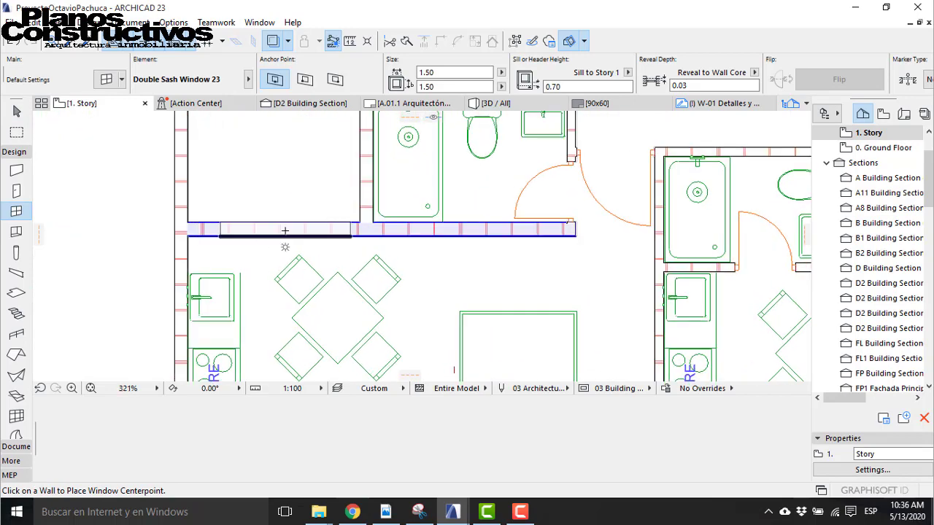
left_click(286, 223)
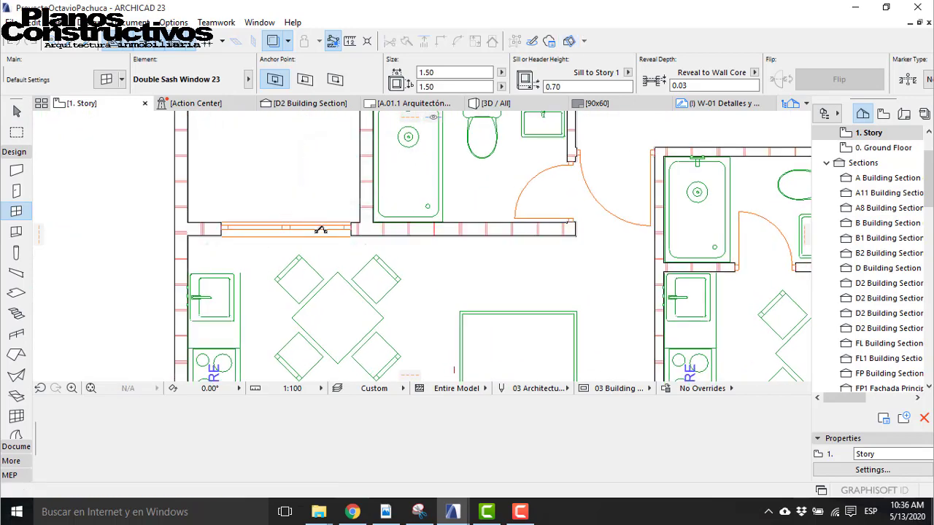
key("Escape")
Step: Shift the bottom apartment's window along the wall to the shaft corner next to the bathroom, and deselect it
left_click(352, 223)
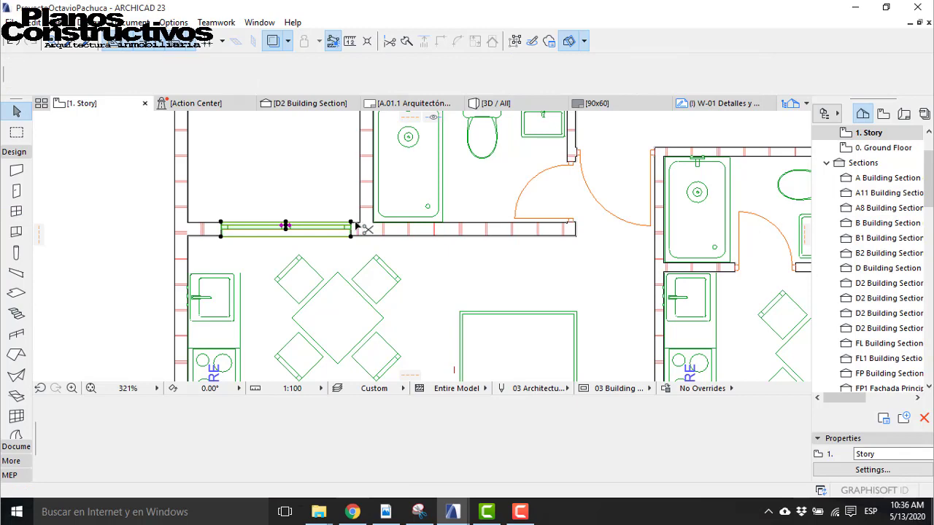
left_click(353, 228)
left_click(357, 225)
key("Escape")
scroll(315, 213, "down", 4)
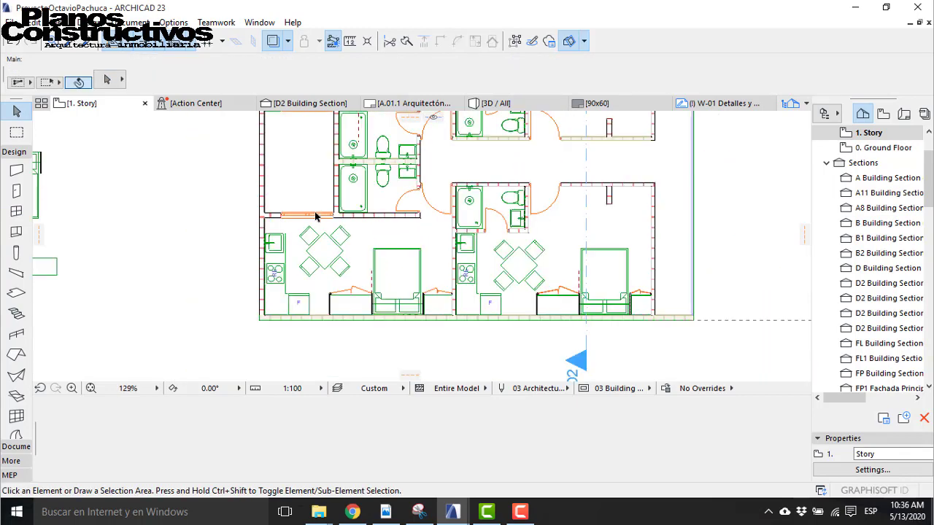
Step: Delete the vertical dashed guide line crossing the reworked apartment's dining area and bathroom
scroll(316, 204, "down", 5)
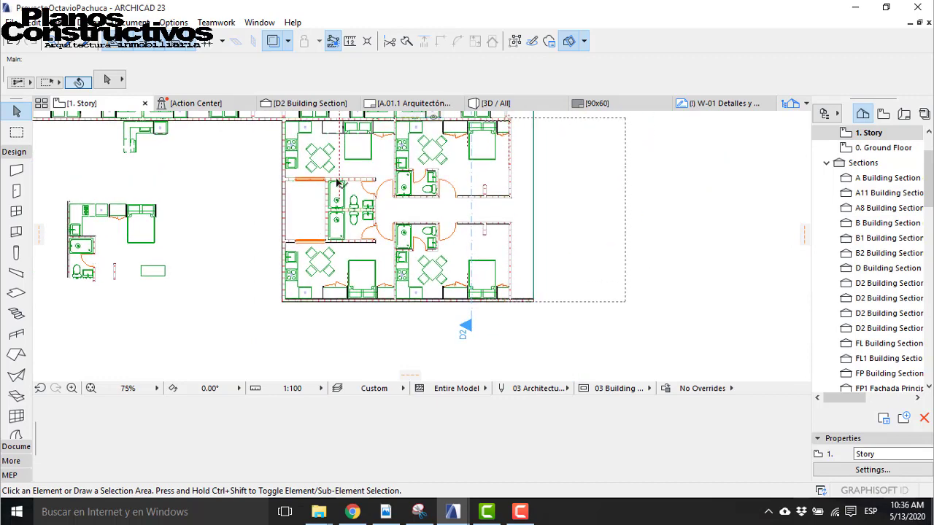
left_click(340, 167)
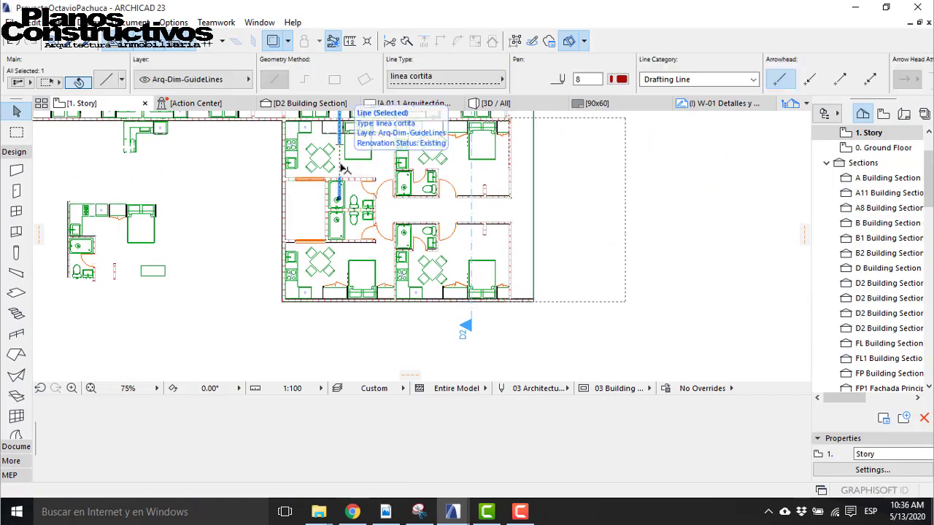
key("Delete")
Step: Delete the horizontal dashed guide lines running past the paired bathrooms of the end apartments, near the horizontal D2 section line
scroll(341, 165, "down", 3)
middle_click_drag(344, 160, 349, 249)
scroll(321, 162, "up", 2)
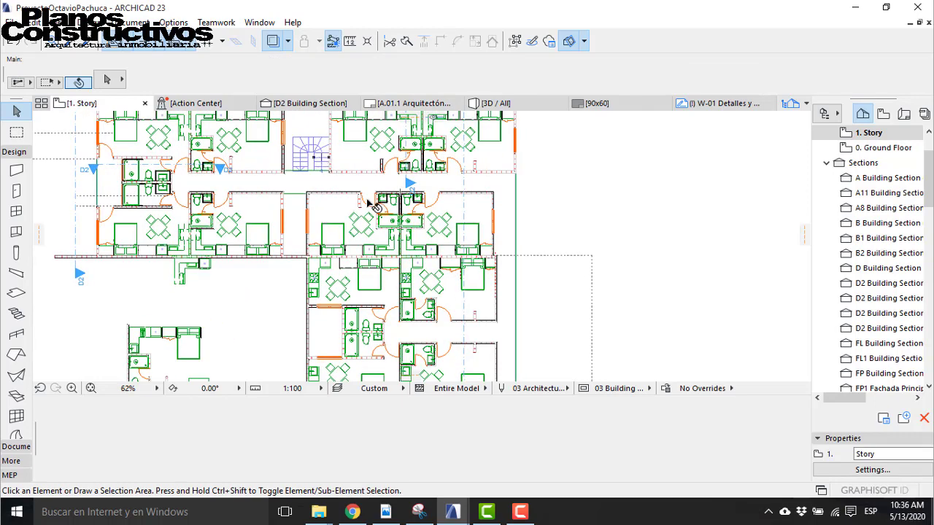
scroll(266, 253, "down", 1)
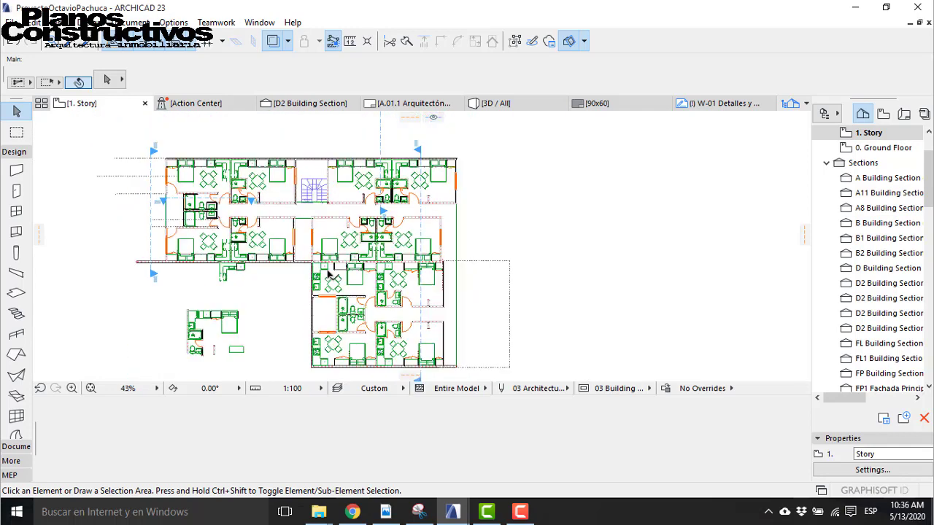
scroll(91, 189, "up", 3)
left_click(153, 200)
key("Delete")
left_click(244, 246)
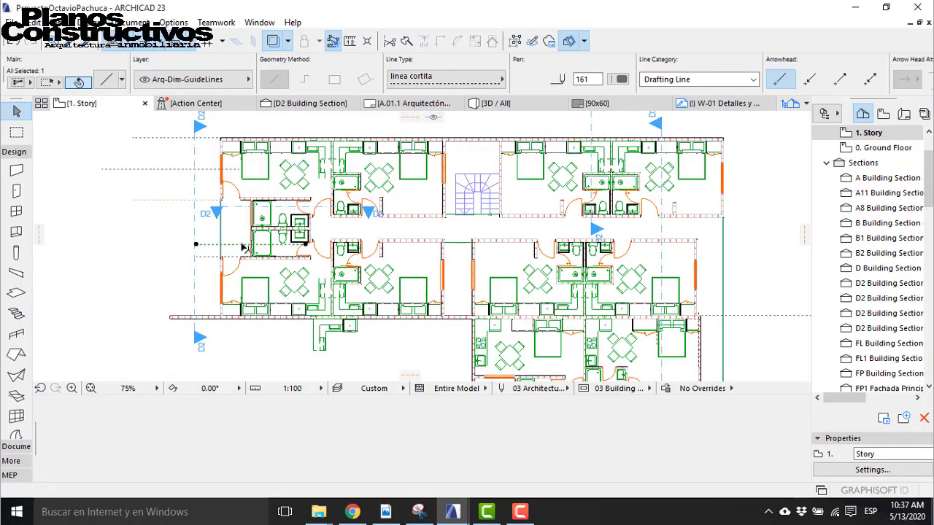
key("Escape")
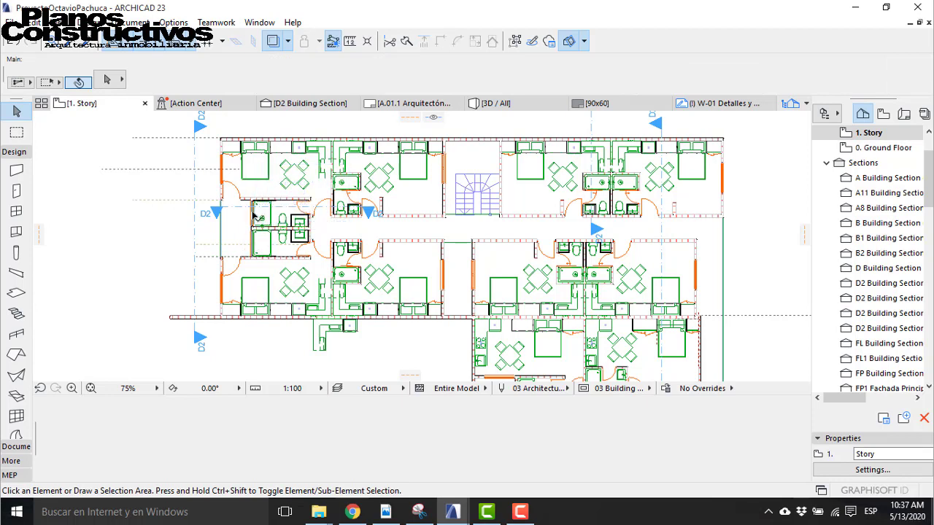
Step: Stretch both ends of the horizontal D2 section line until its markers sit outside the two side facades of the building
left_click(226, 210)
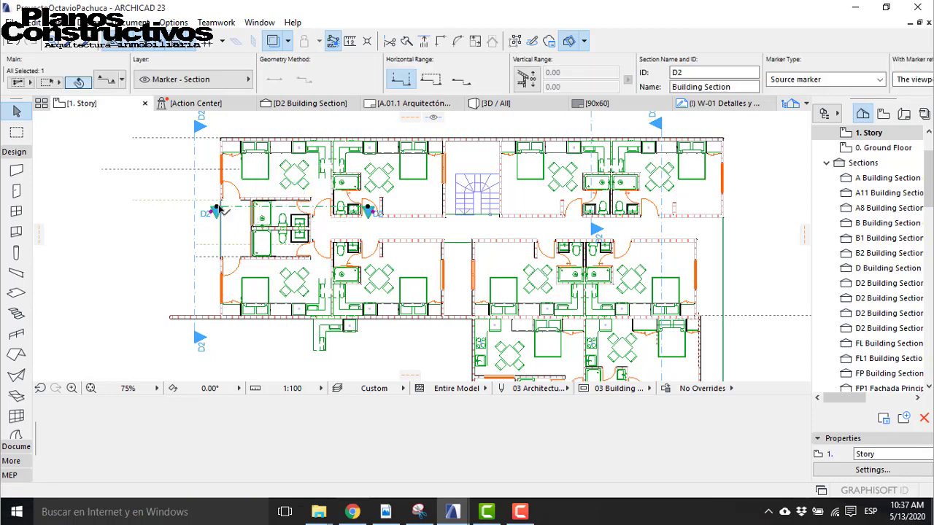
left_click(216, 208)
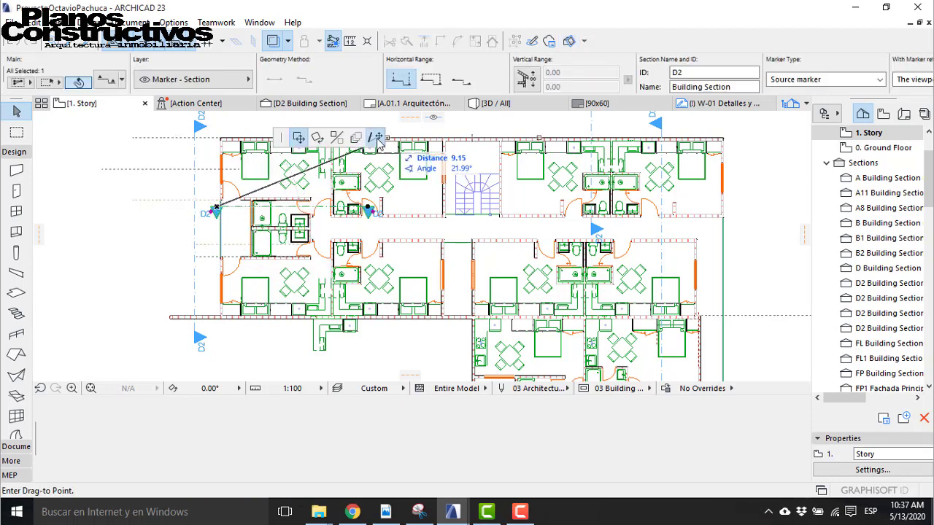
left_click(171, 210)
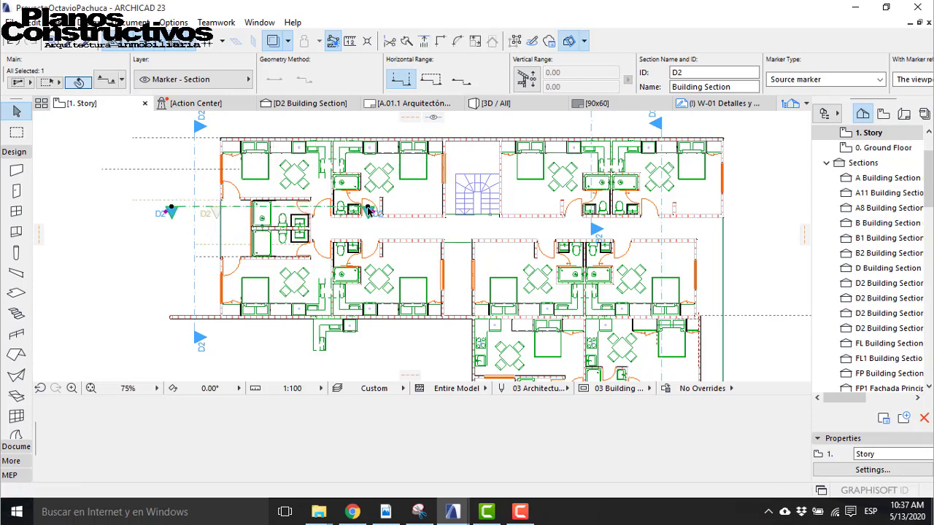
left_click(369, 210)
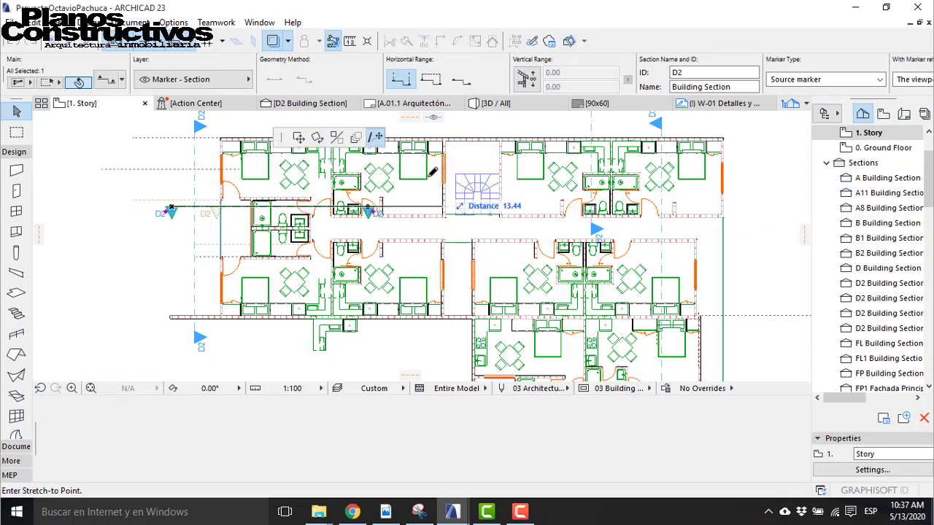
left_click(747, 205)
key("Escape")
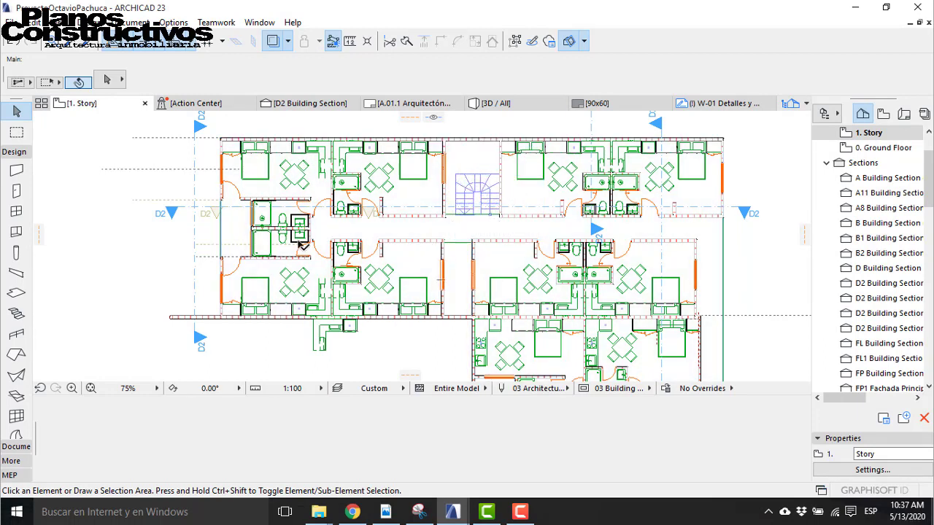
Step: Shift the lengthened horizontal D2 section line slightly upward on the plan, away from the corridor, and deselect it
scroll(259, 213, "up", 4)
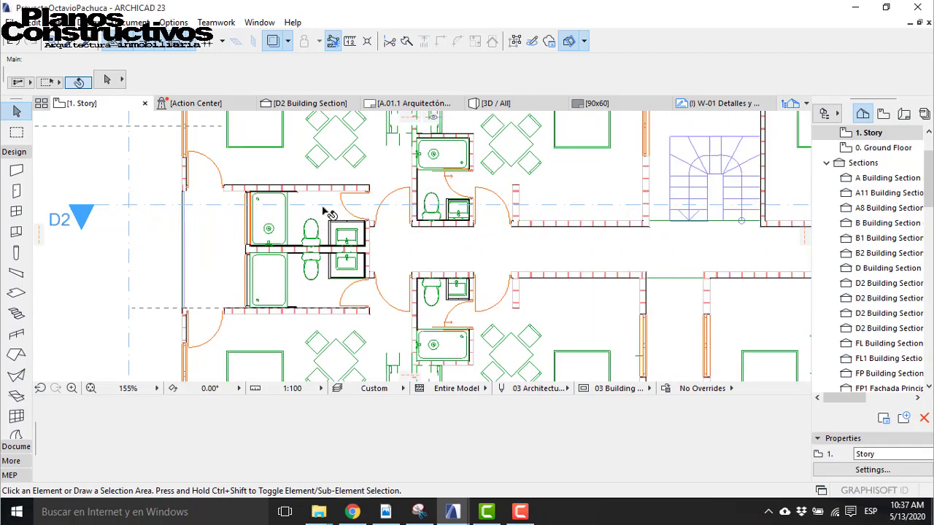
left_click(414, 202)
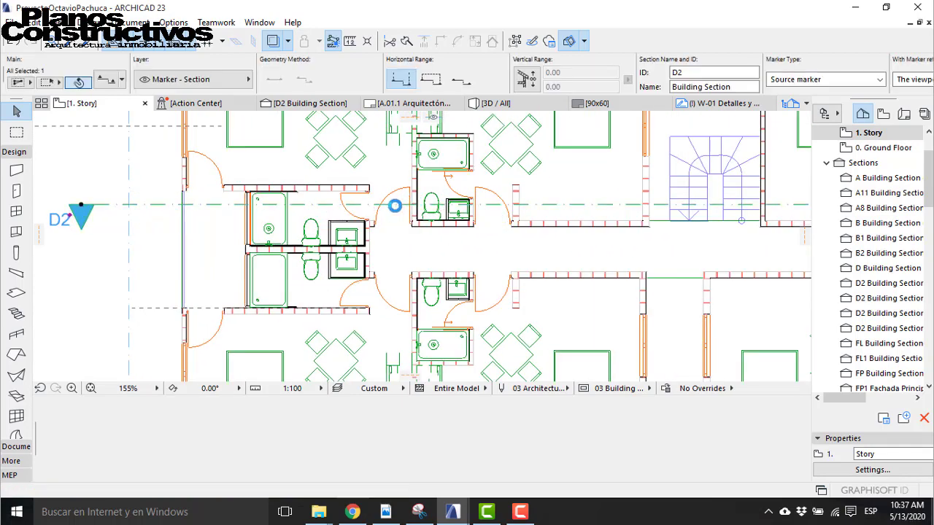
left_click_drag(396, 207, 393, 200)
key("Escape")
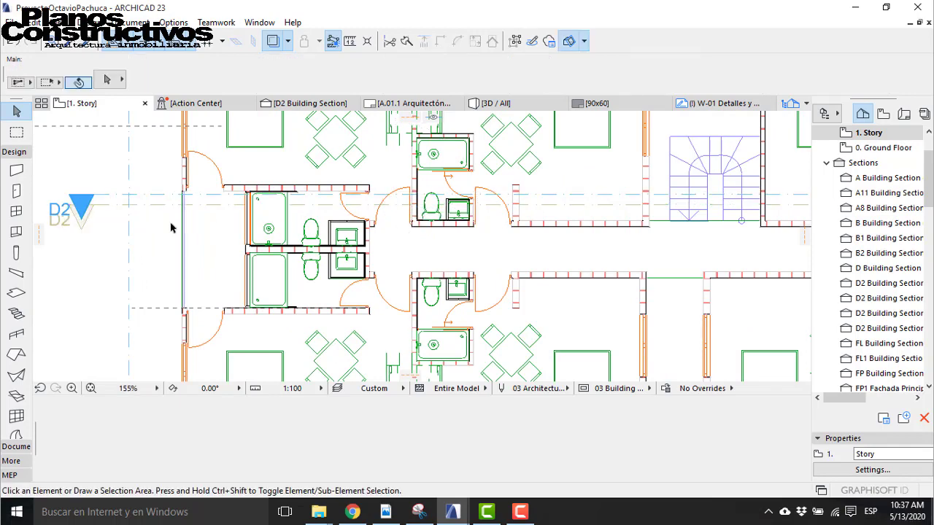
scroll(172, 229, "down", 5)
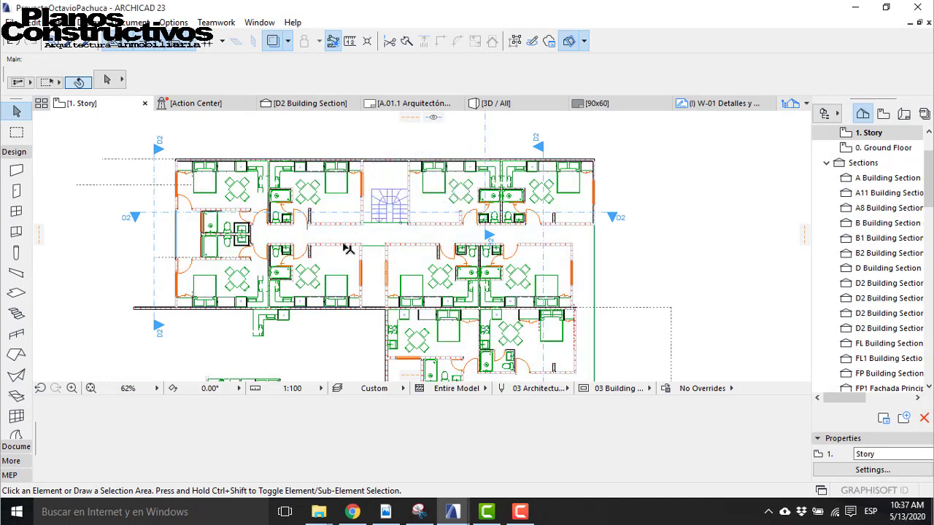
left_click(510, 515)
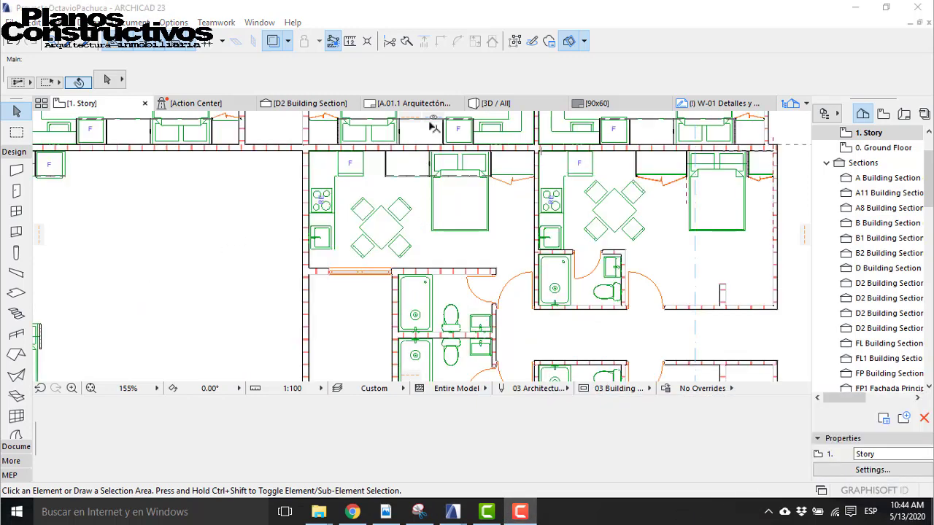
Step: Copy the lower block apartment's Refrigerator 23 horizontally by 1.10, onto the front corner of the neighbouring closet
scroll(355, 146, "up", 6)
left_click(357, 204)
scroll(375, 266, "up", 3)
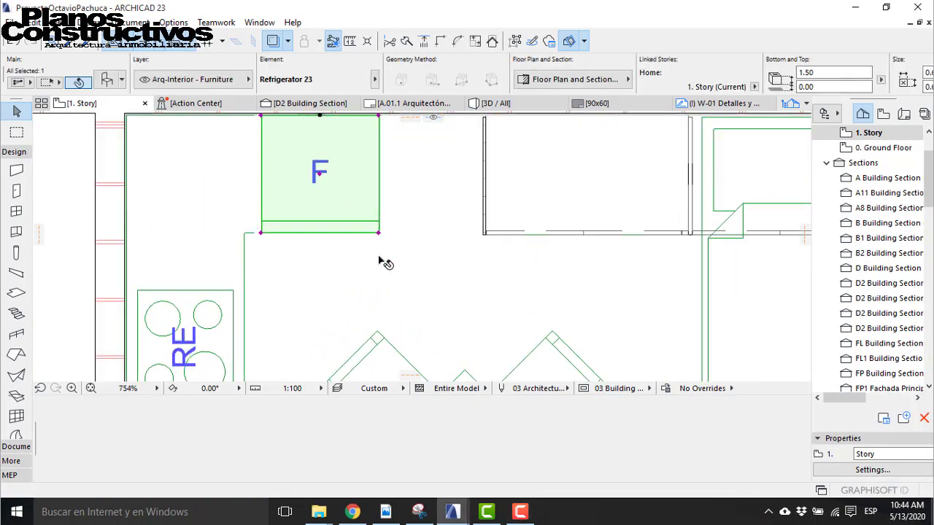
scroll(376, 267, "up", 1)
key("ctrl+d")
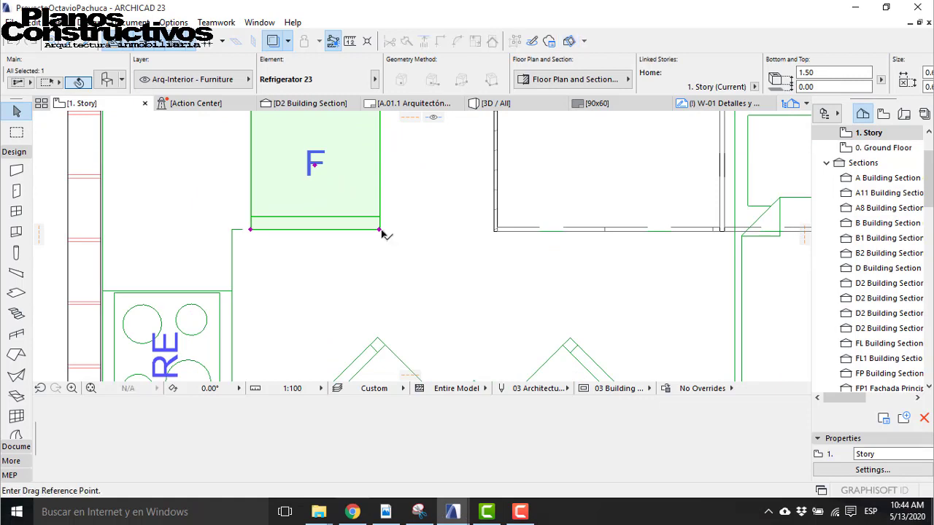
left_click(250, 231)
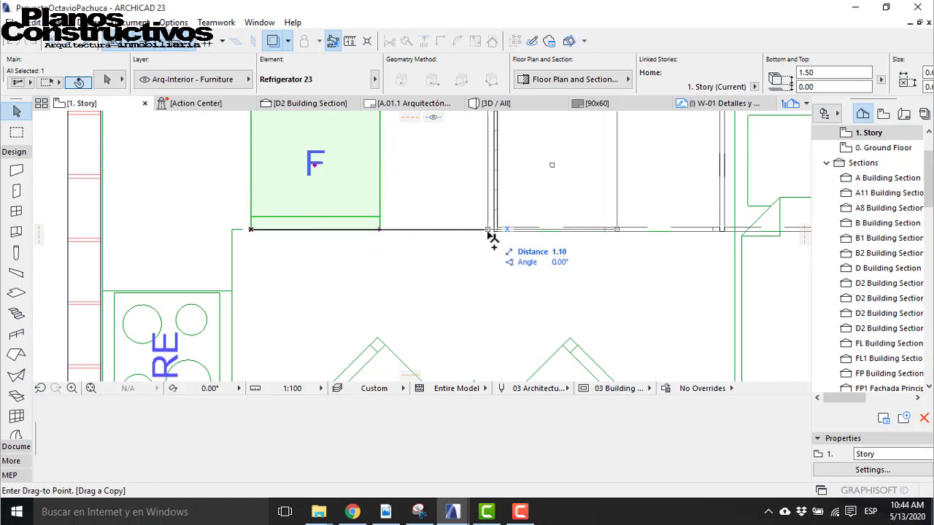
left_click(489, 230)
Step: Align the copied refrigerator's front corner with the outer face of the closet's side panel
left_click(385, 512)
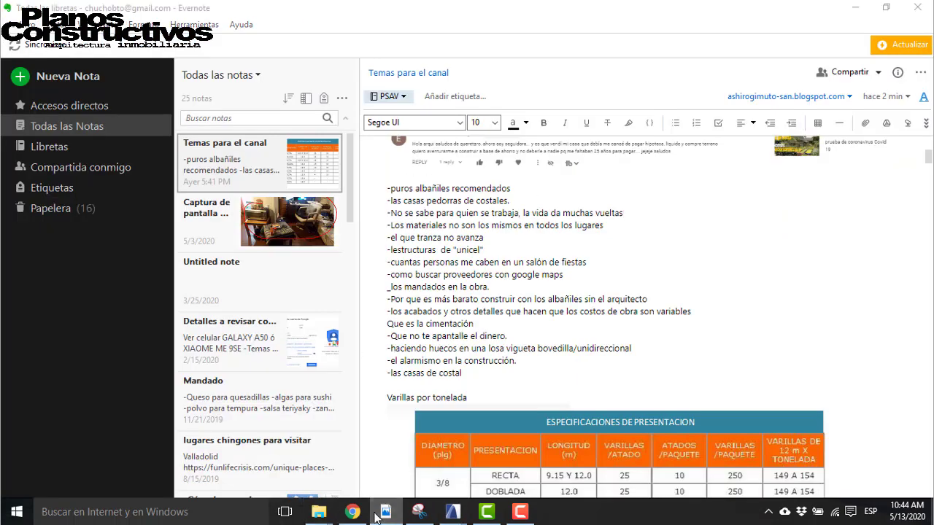
left_click(452, 512)
scroll(490, 228, "up", 5)
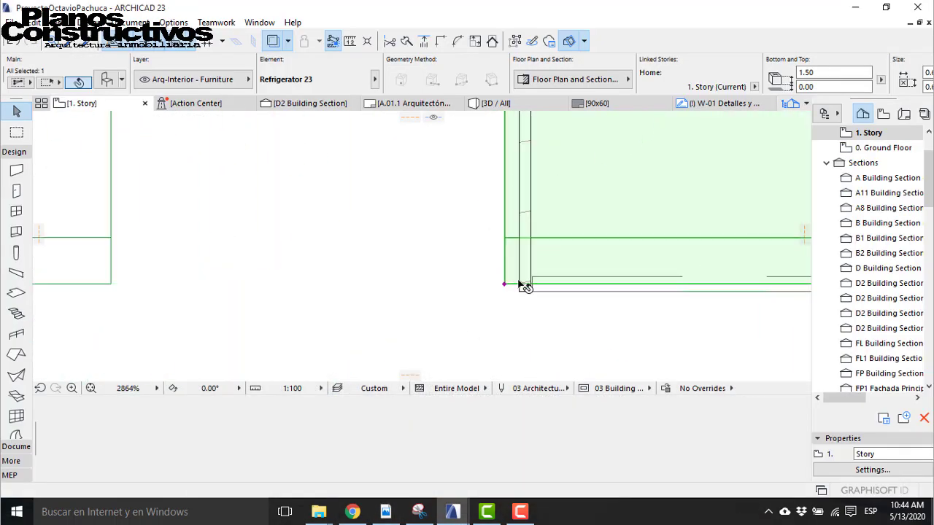
key("ctrl+d")
left_click(505, 283)
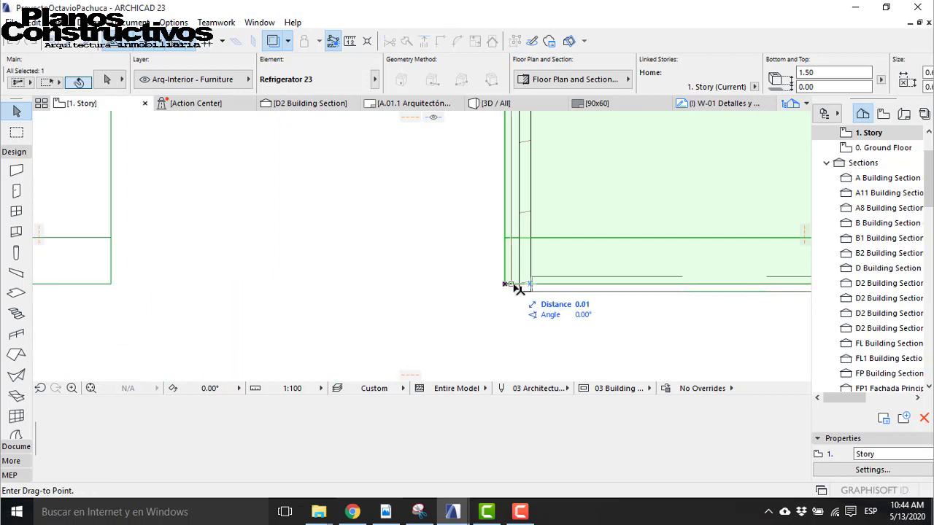
left_click(519, 284)
Step: Move the copied refrigerator 0.70 horizontally out of the closet, toward the kitchen range
scroll(519, 235, "down", 3)
scroll(523, 251, "down", 1)
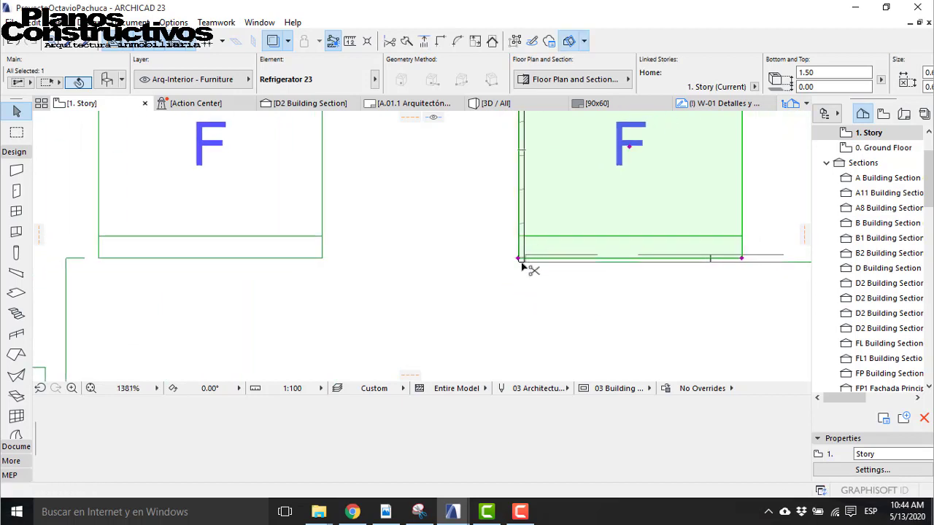
key("ctrl+d")
left_click(519, 260)
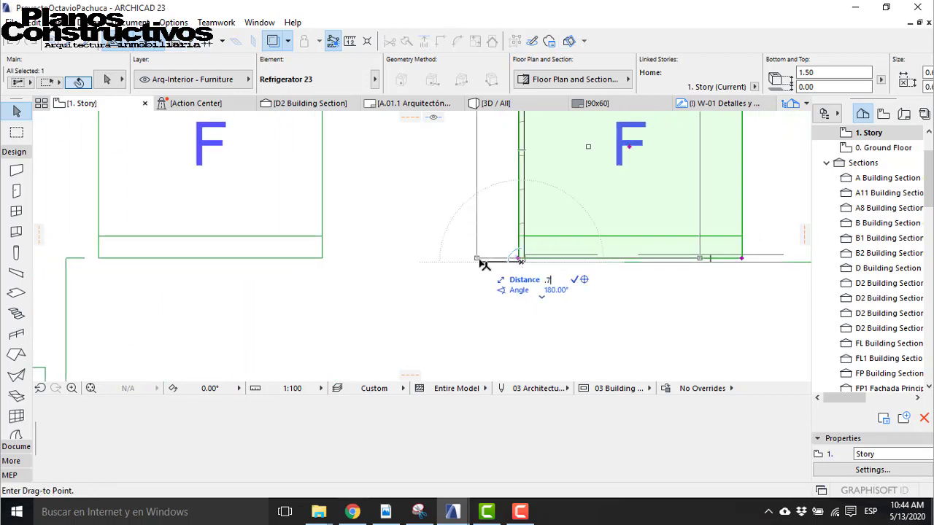
type(".7")
key("Return")
scroll(296, 273, "down", 2)
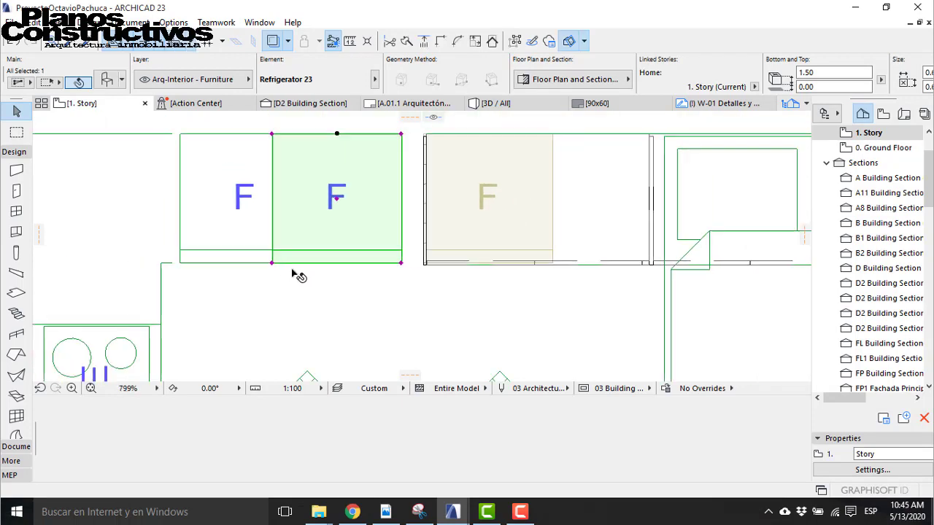
Step: Delete the original refrigerator that overlaps the repositioned copy
key("Escape")
left_click(179, 263)
key("Delete")
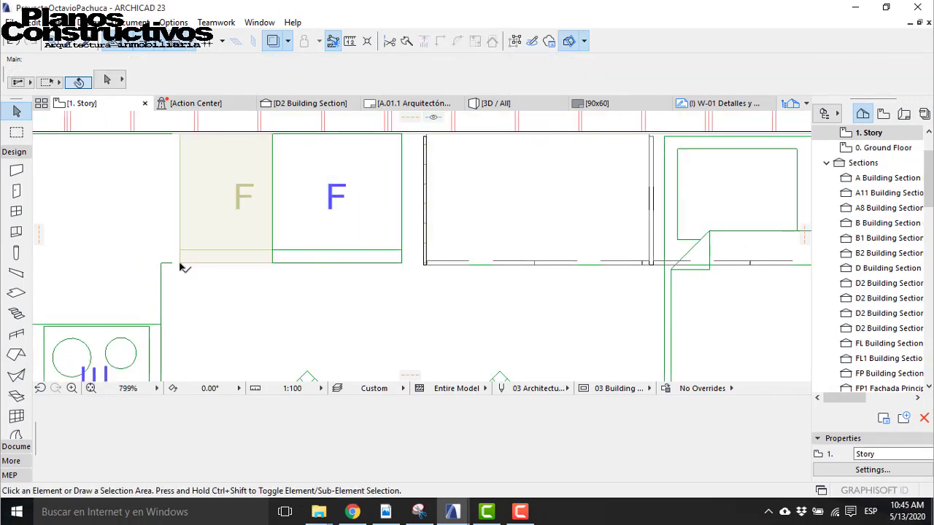
Step: Copy the closet's timber side panel horizontally to the kitchen side of the refrigerator
left_click(423, 252)
scroll(427, 258, "up", 3)
scroll(482, 264, "up", 1)
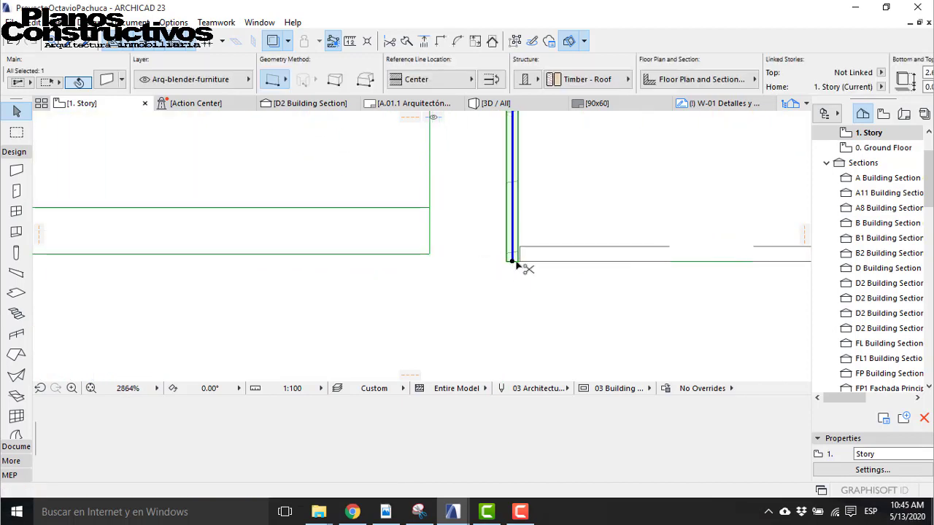
key("ctrl+shift+d")
left_click(513, 261)
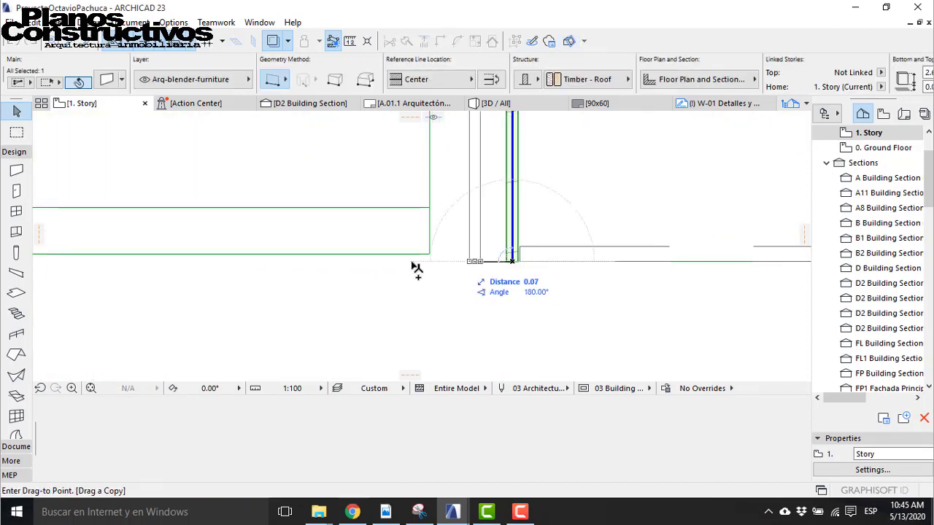
middle_click_drag(249, 268, 531, 279)
left_click(260, 270)
Step: Move the copied timber panel flush against the outside of the refrigerator's kitchen side
scroll(254, 277, "up", 4)
key("ctrl+d")
left_click(271, 277)
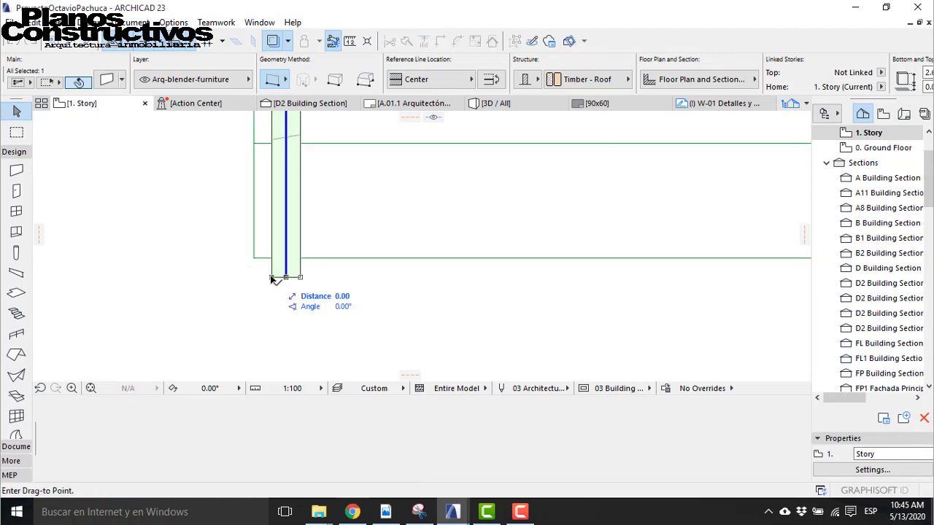
left_click(251, 263)
scroll(222, 249, "down", 4)
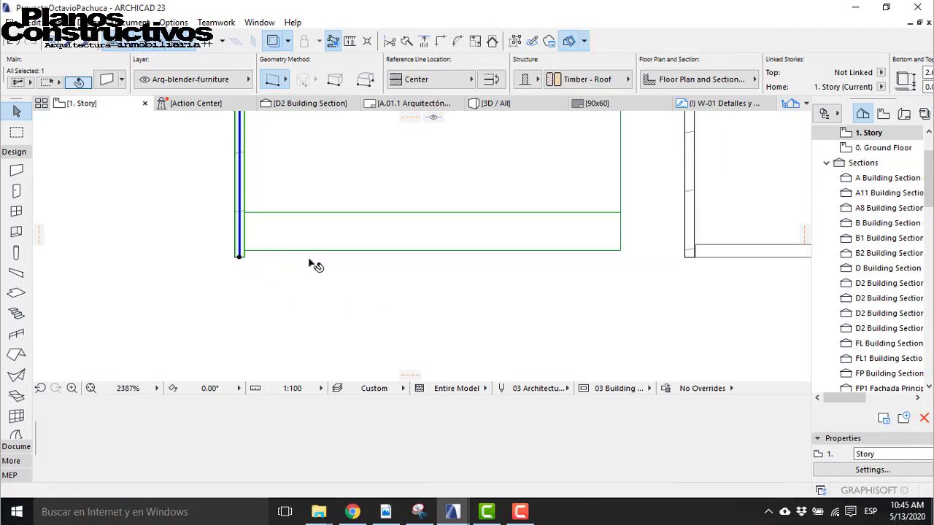
Step: Shift the refrigerator slightly toward the closet so it has clearance from both timber panels, and deselect it
scroll(313, 259, "down", 2)
left_click(359, 249)
left_click(365, 252)
key("ctrl+d")
left_click(362, 253)
left_click(389, 253)
key("Escape")
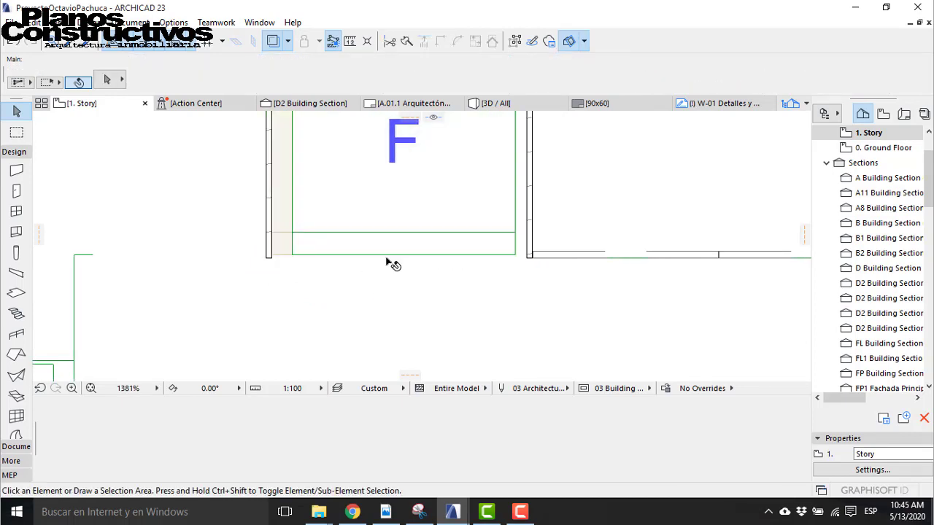
Step: Try rotating the same apartment's Range Electric 23 a quarter turn about its upper front corner
scroll(334, 276, "down", 5)
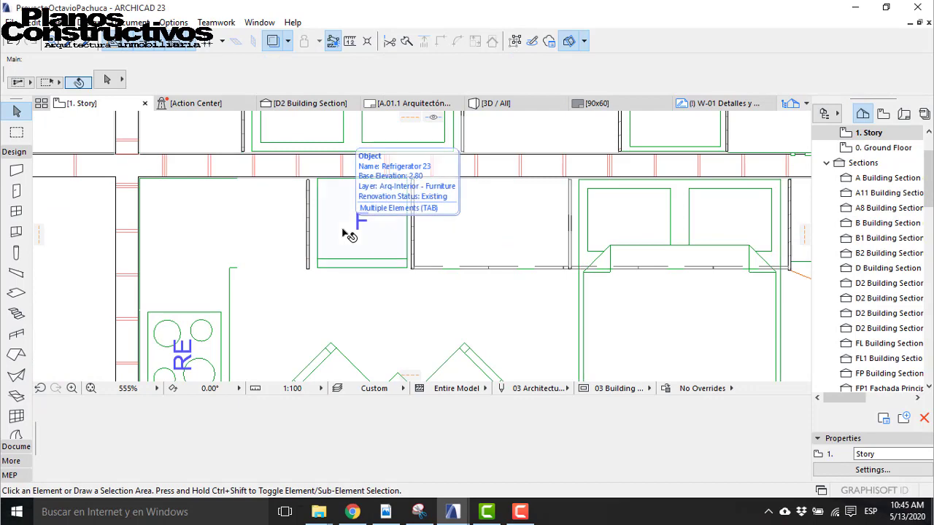
scroll(202, 163, "down", 3)
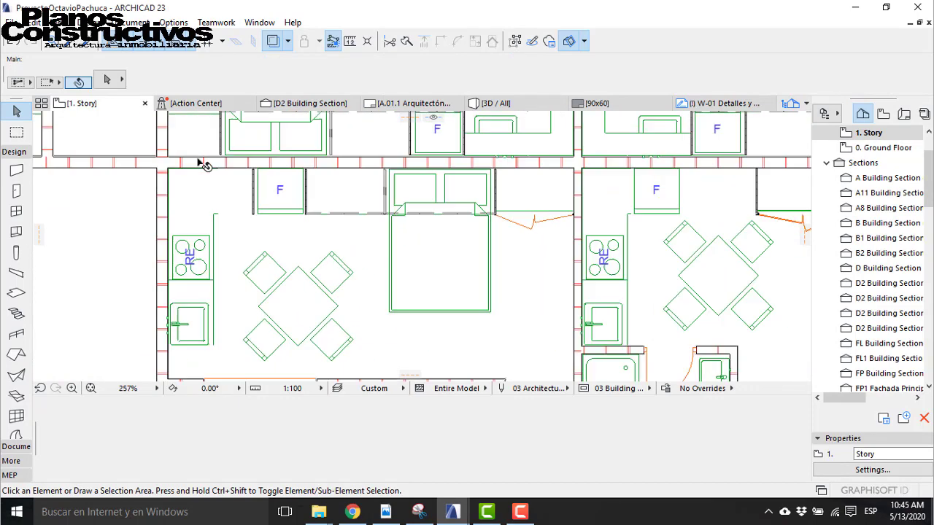
left_click(196, 238)
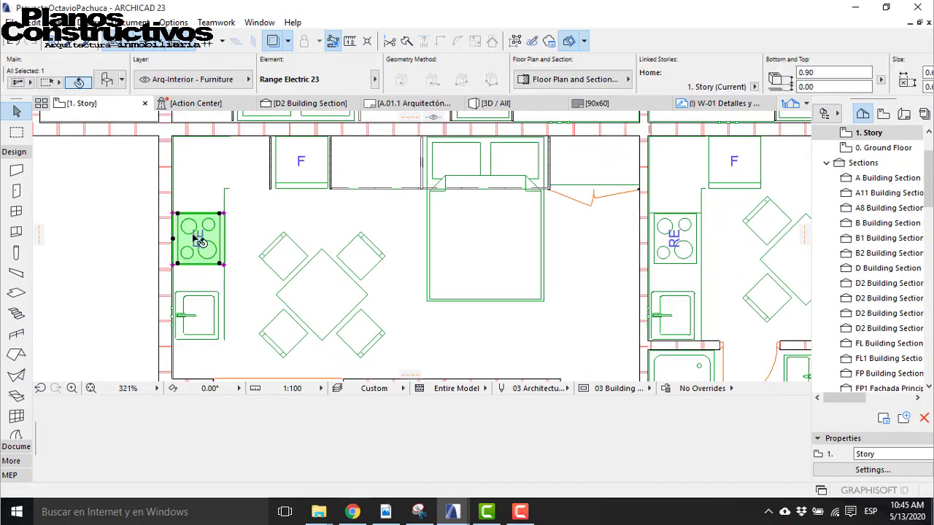
key("ctrl+e")
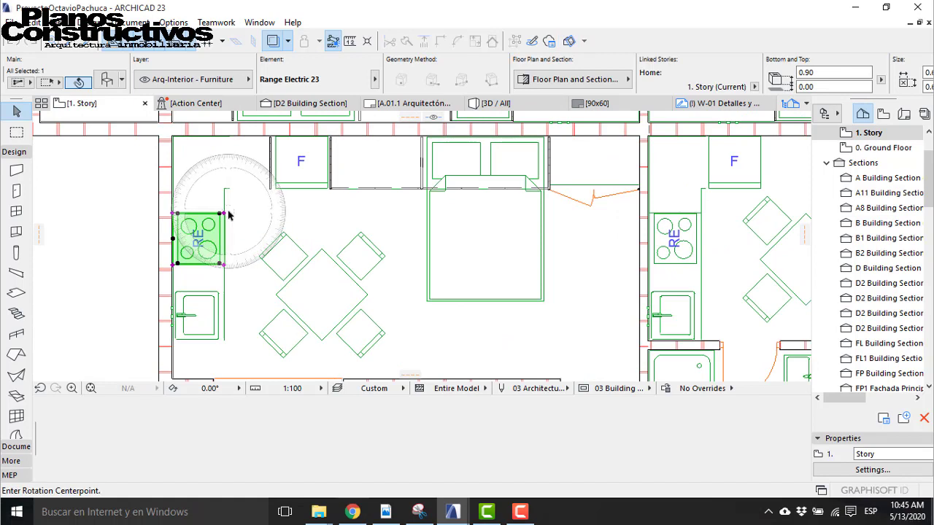
left_click(223, 214)
left_click(216, 255)
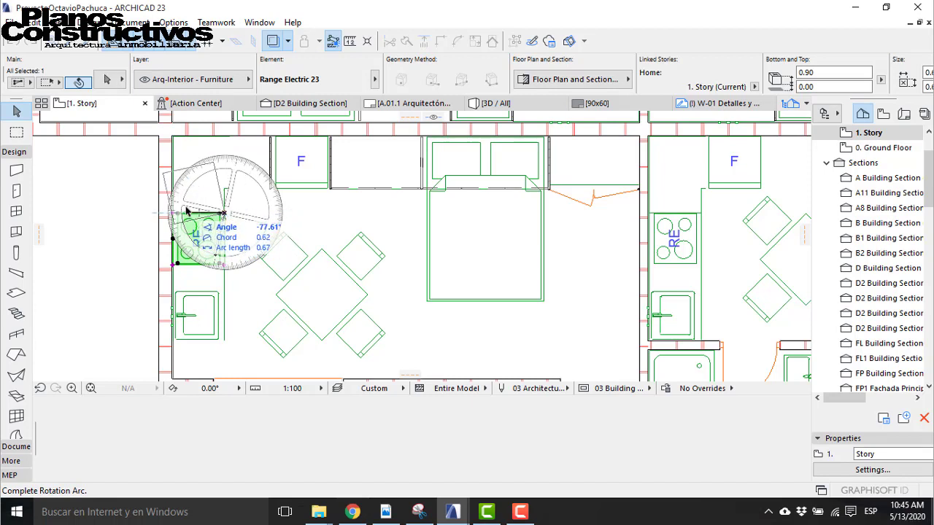
left_click(191, 213)
key("ctrl+e")
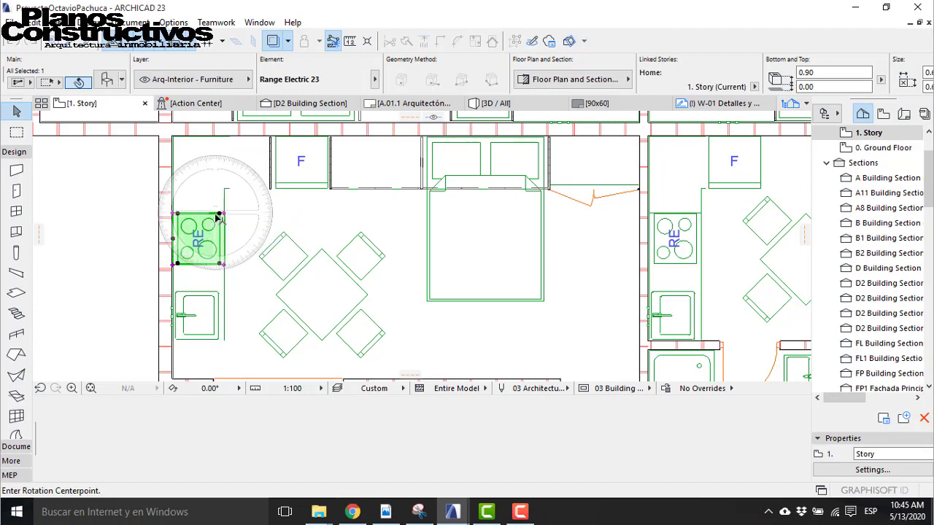
left_click(223, 213)
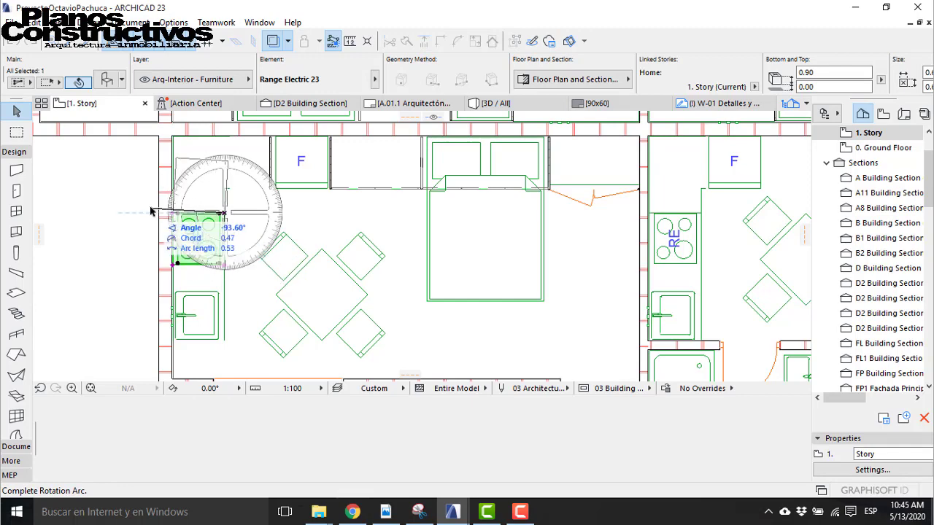
left_click(152, 208)
Step: Try moving the rotated range against the top wall, beside the refrigerator's timber panel
scroll(211, 175, "up", 5)
key("ctrl+d")
left_click(244, 256)
left_click(337, 207)
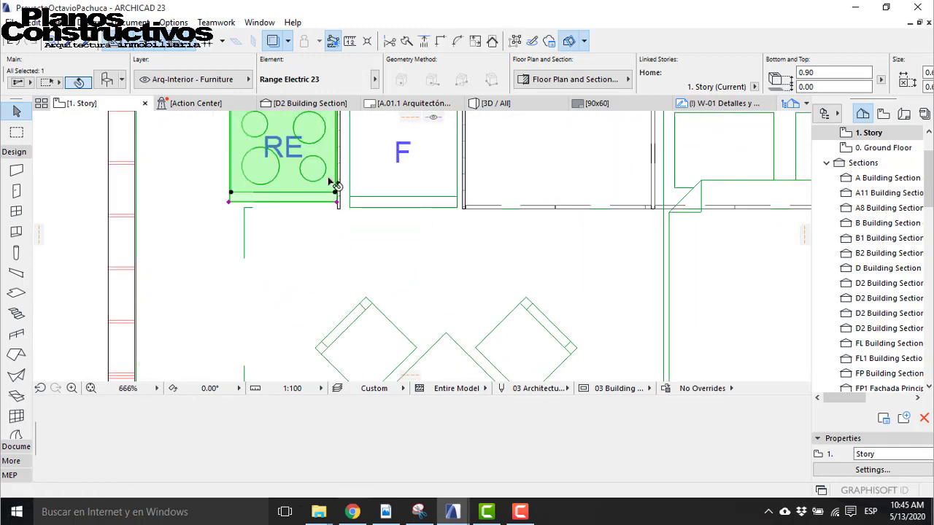
Step: Undo the range's move and its rotation, and leave it deselected
scroll(333, 184, "down", 5)
key("ctrl+z")
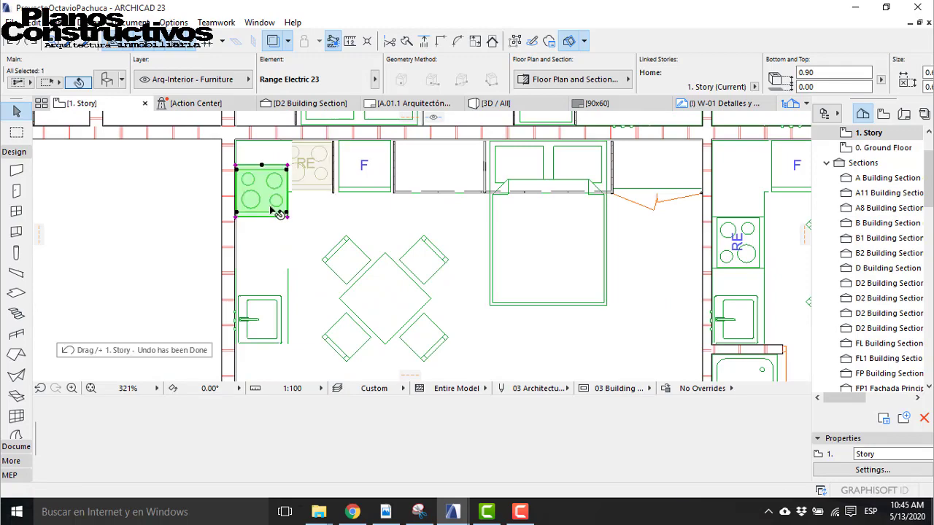
key("ctrl+z")
left_click(279, 183)
scroll(264, 183, "down", 3)
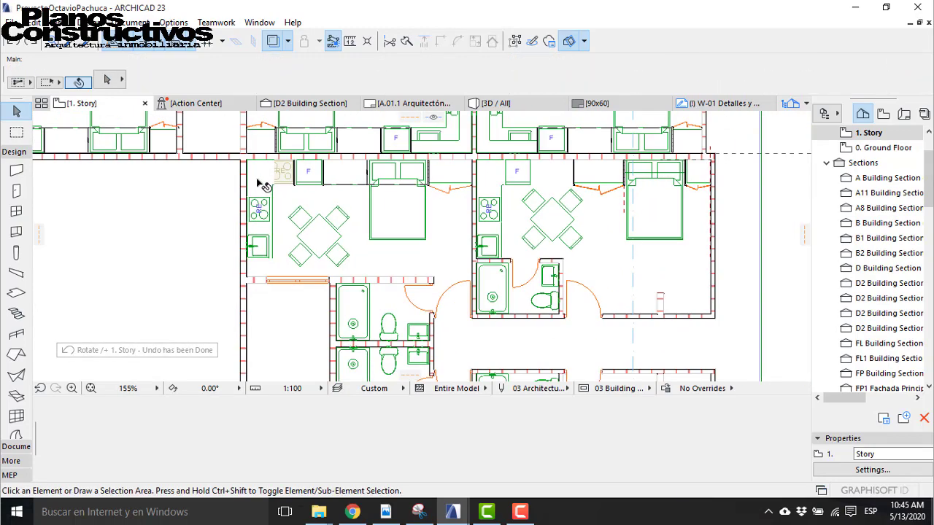
Step: Stretch the left apartment's Cabinet Base Corner S 23 along the upper wall to the near face of the refrigerator's timber panel
scroll(284, 190, "up", 3)
left_click(290, 191)
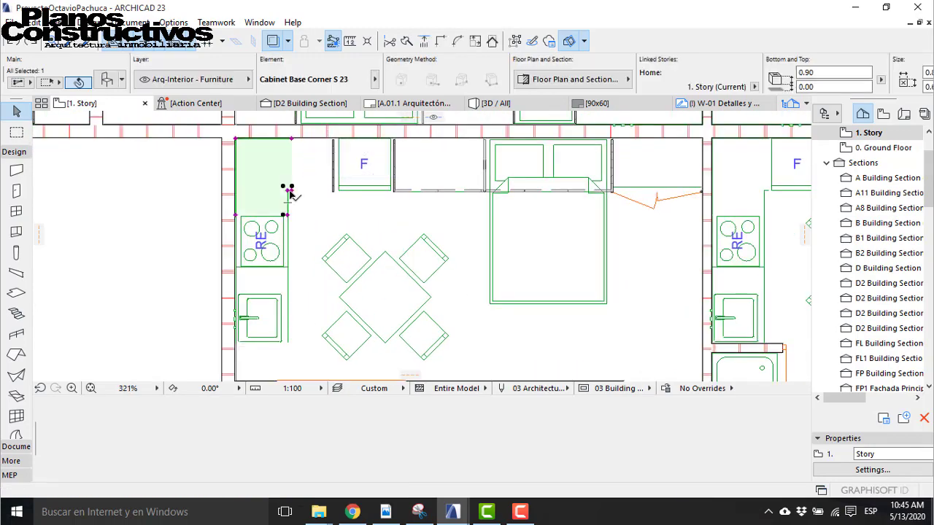
left_click(290, 191)
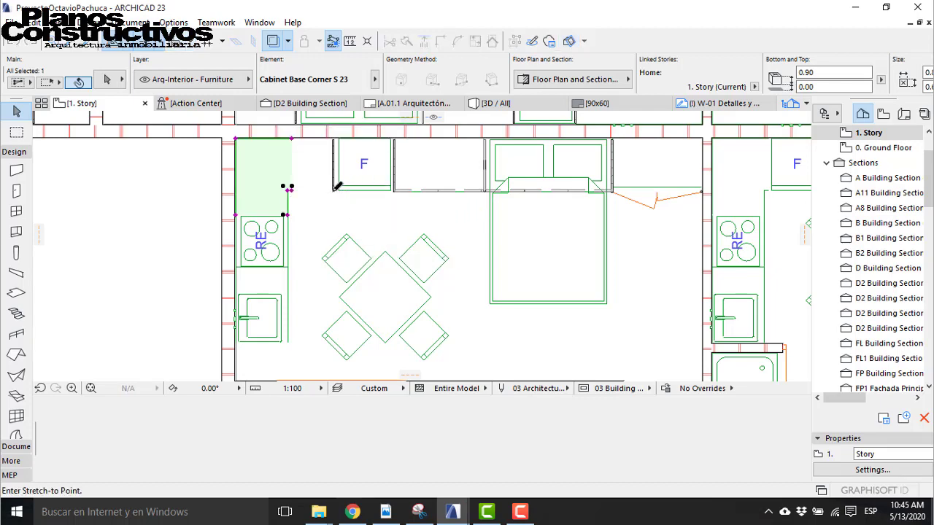
left_click(333, 191)
scroll(329, 199, "up", 2)
scroll(329, 200, "up", 3)
scroll(348, 186, "up", 3)
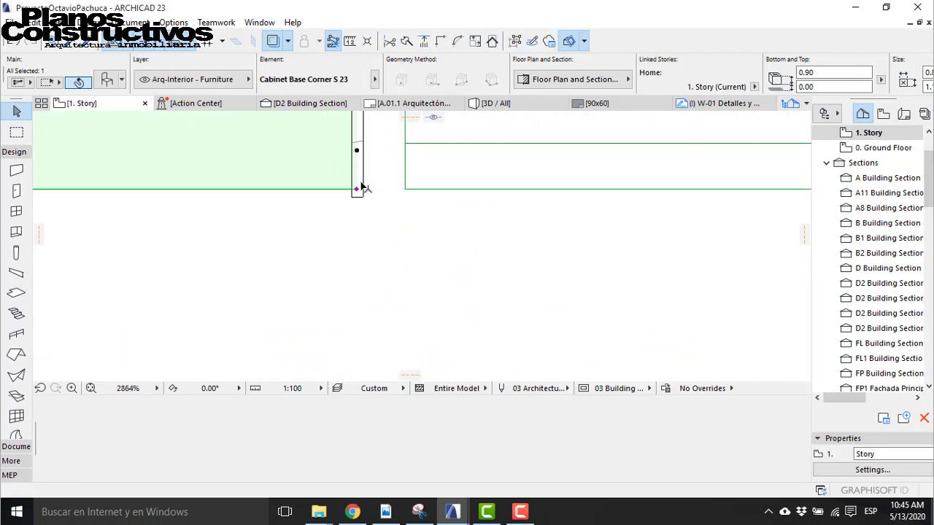
left_click(356, 188)
left_click(351, 188)
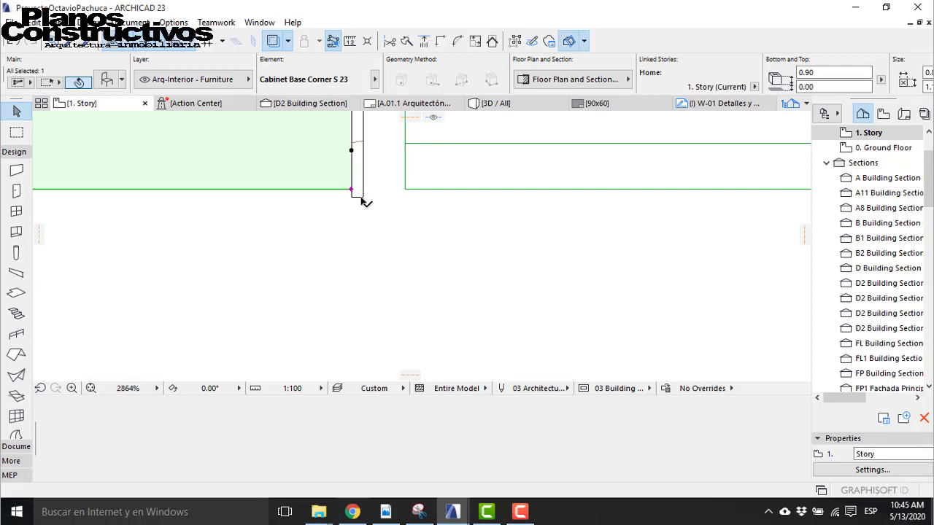
key("Escape")
Step: Inspect the stretched corner cabinet beside the range in the 3D view, selecting it to identify it among the kitchen cabinets
left_click(487, 104)
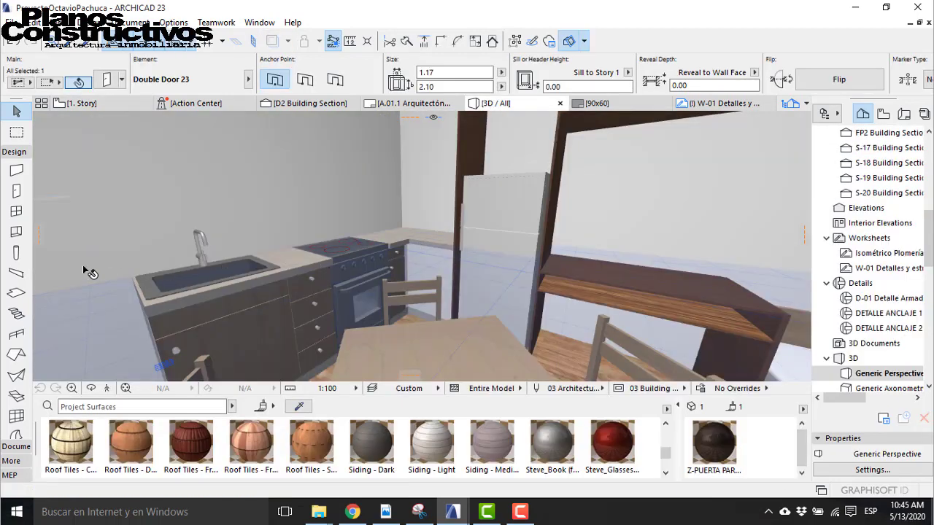
left_click(226, 314)
left_click(303, 295, "shift")
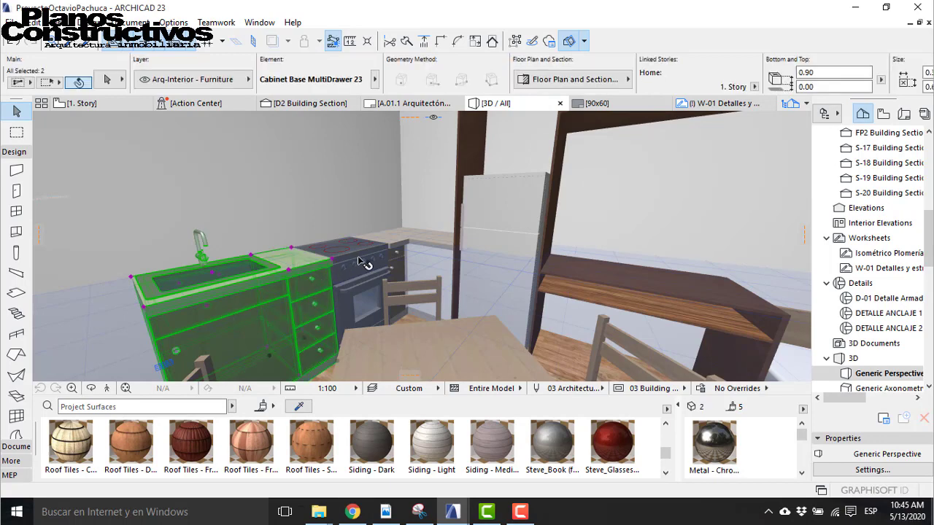
left_click(402, 233)
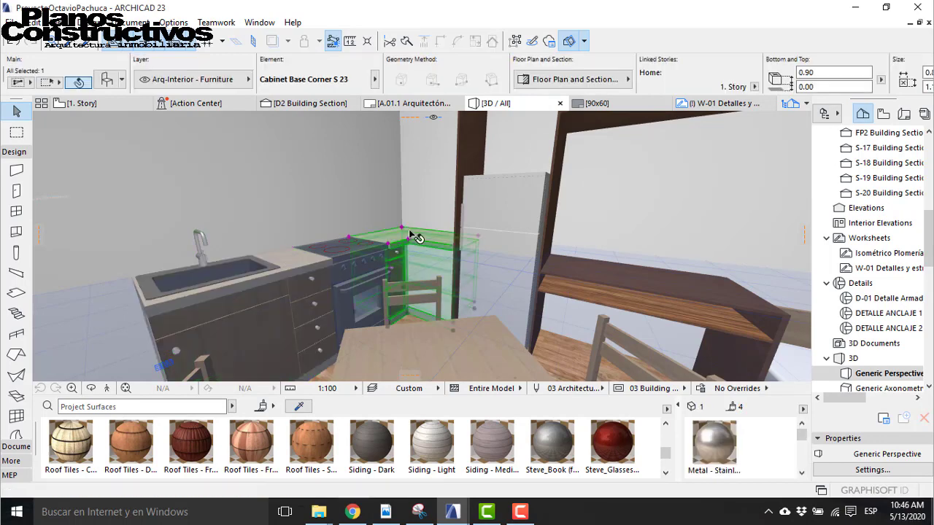
Step: In the 1. Story floor plan, replace the kitchen's corner cabinet with the Cabinet Base Corner L 23 object
left_click(81, 103)
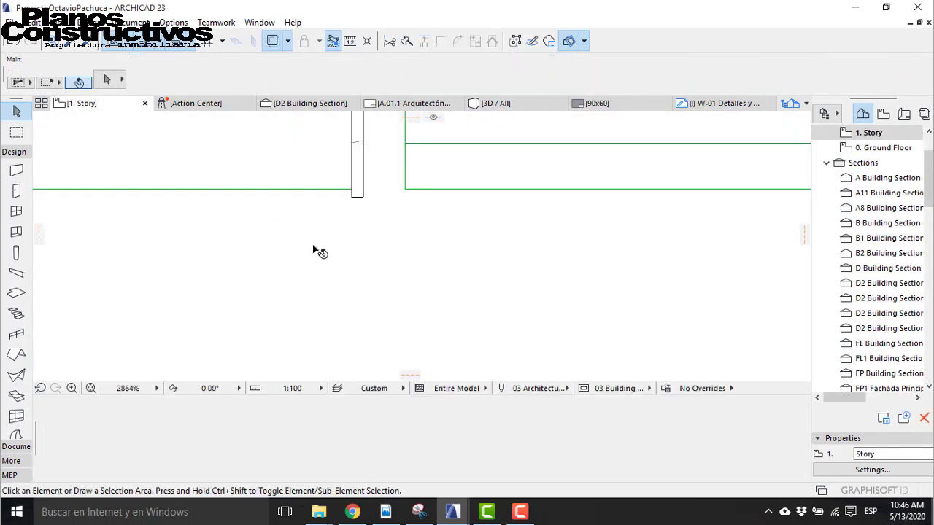
scroll(192, 232, "down", 2)
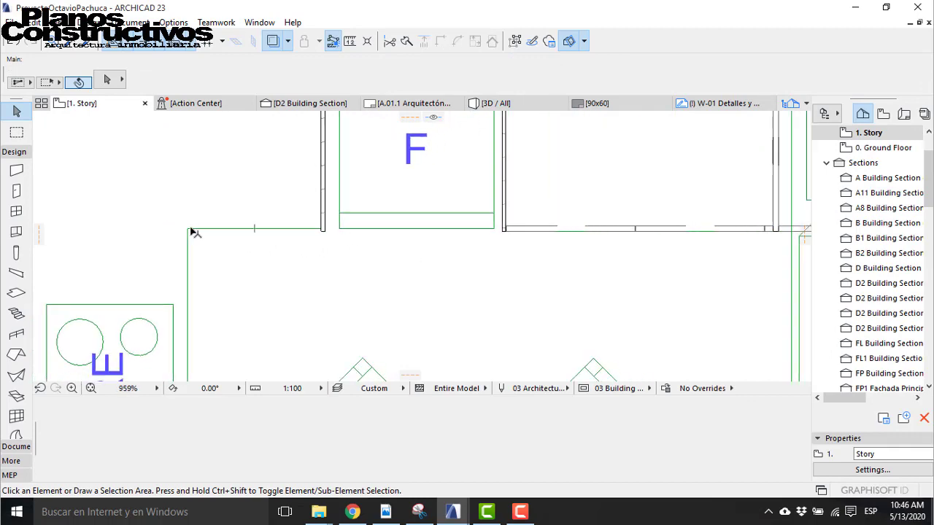
left_click(192, 232)
scroll(178, 215, "down", 5)
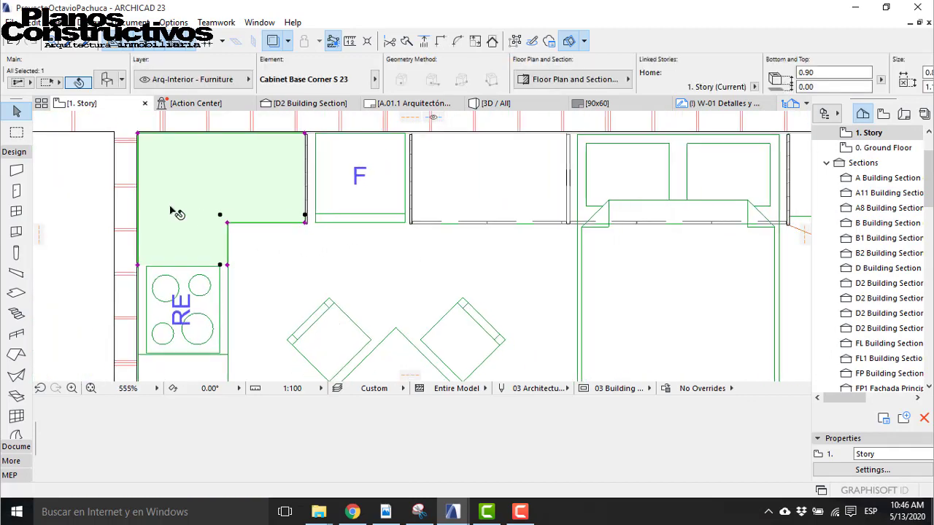
left_click(106, 82)
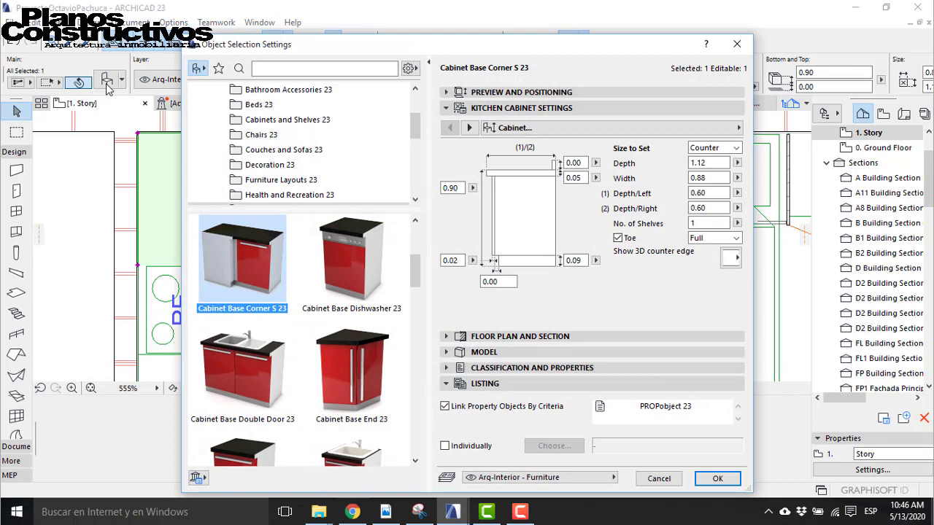
scroll(299, 306, "down", 5)
scroll(288, 334, "down", 8)
scroll(288, 334, "up", 12)
scroll(289, 329, "up", 3)
left_click(352, 364)
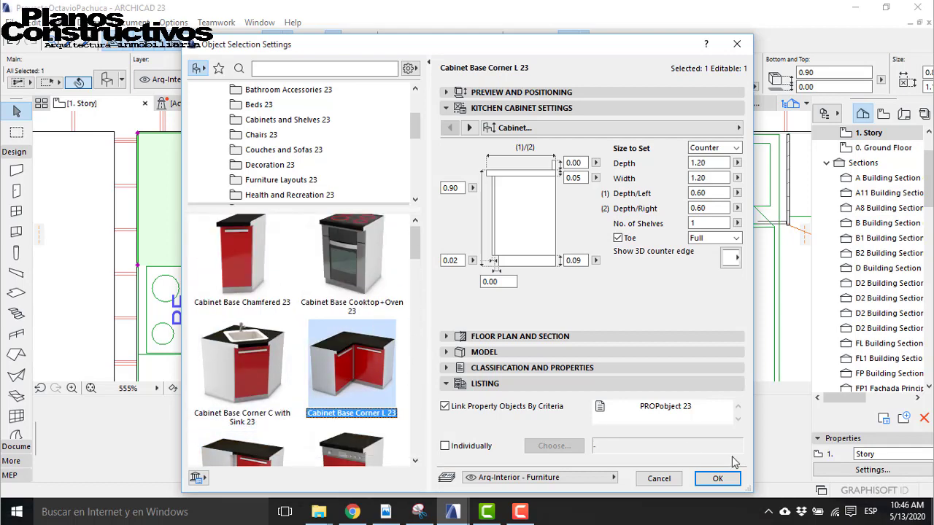
left_click(718, 478)
Step: Shorten the L-shaped corner cabinet's leg along the upper wall so it ends at the refrigerator's timber panel
scroll(255, 204, "up", 2)
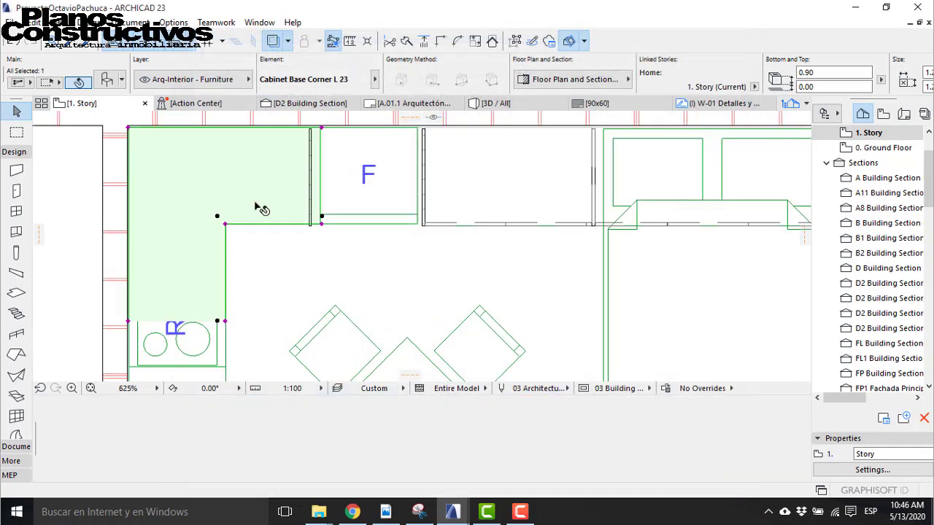
scroll(328, 281, "down", 1)
scroll(343, 128, "up", 1)
scroll(346, 132, "up", 3)
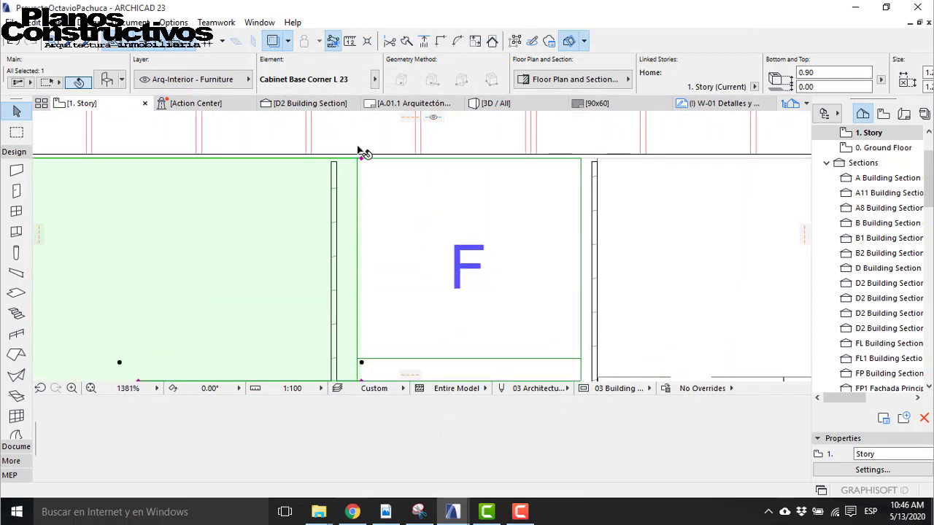
left_click(357, 158)
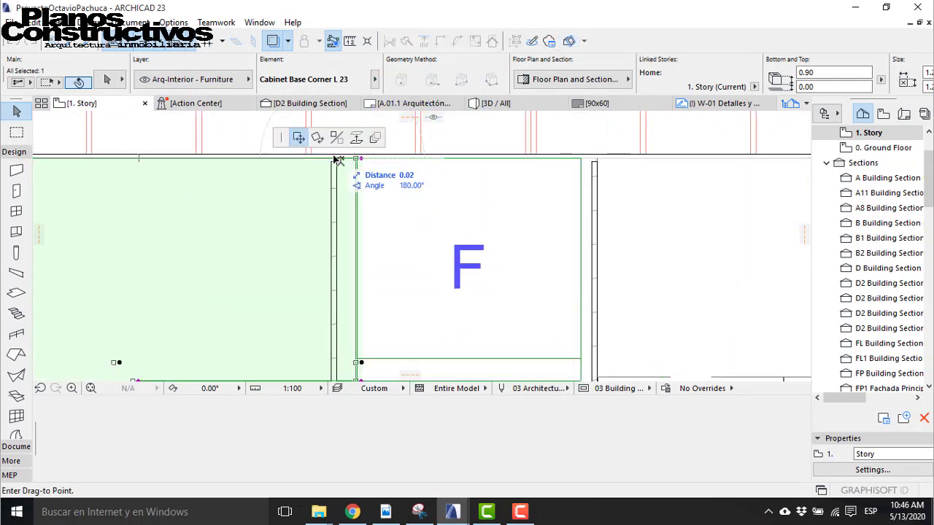
left_click(340, 164)
left_click(360, 160)
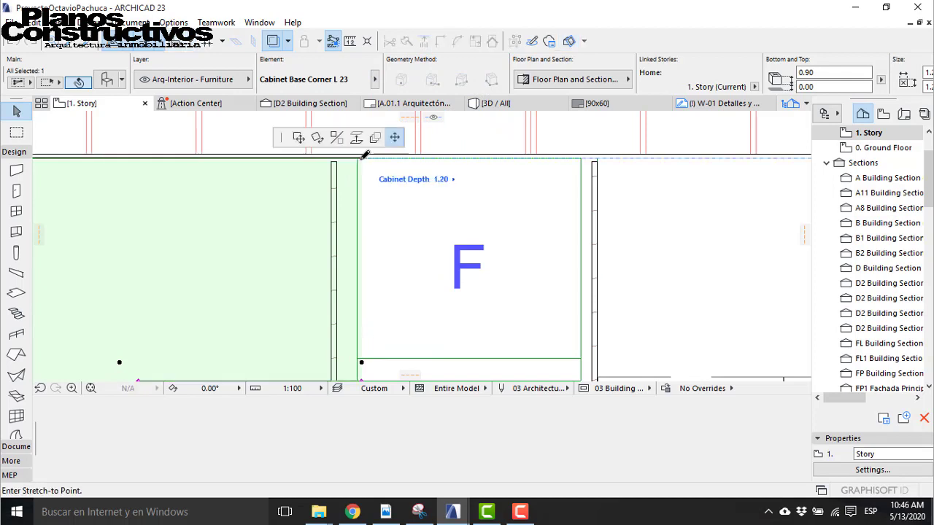
left_click(330, 156)
scroll(331, 156, "up", 5)
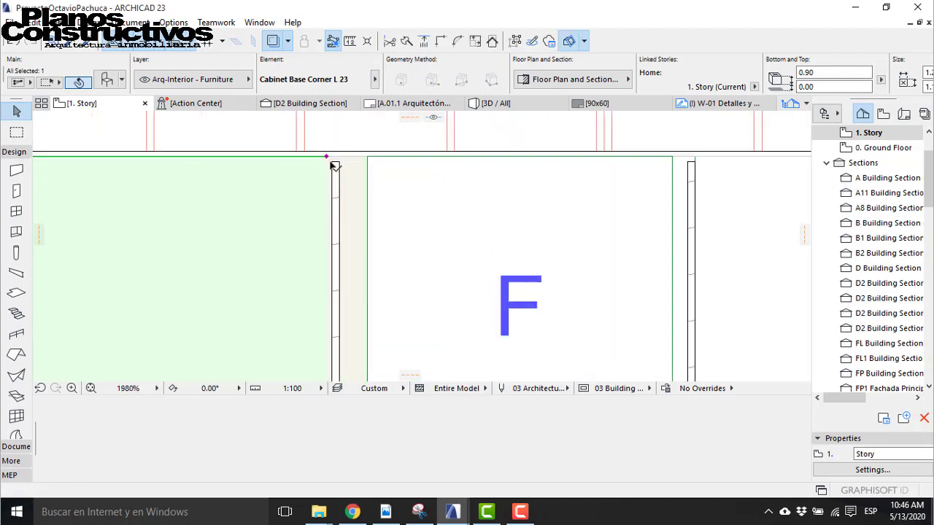
left_click(324, 153)
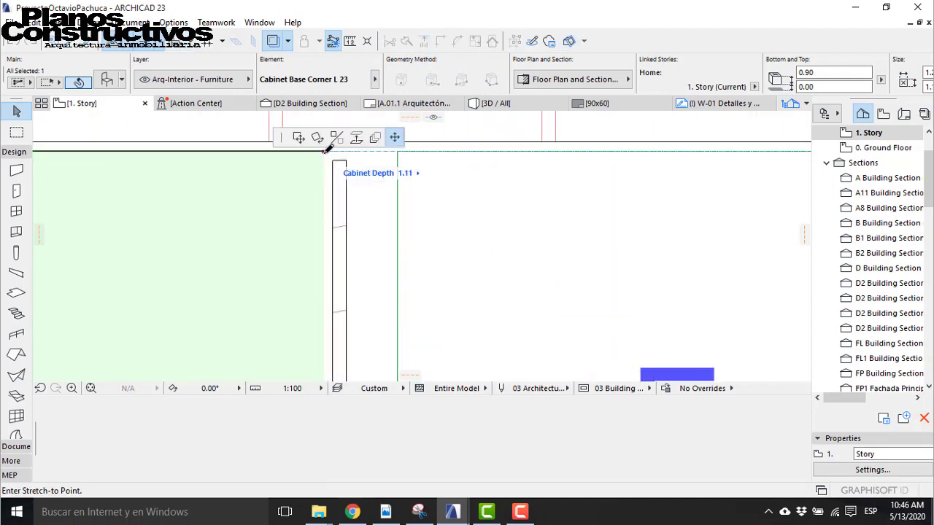
left_click(336, 154)
Step: Shorten the corner cabinet's other leg so it ends at the upper edge of the range counter, and deselect it
scroll(327, 125, "down", 6)
scroll(248, 297, "up", 4)
left_click(283, 255)
left_click(282, 191)
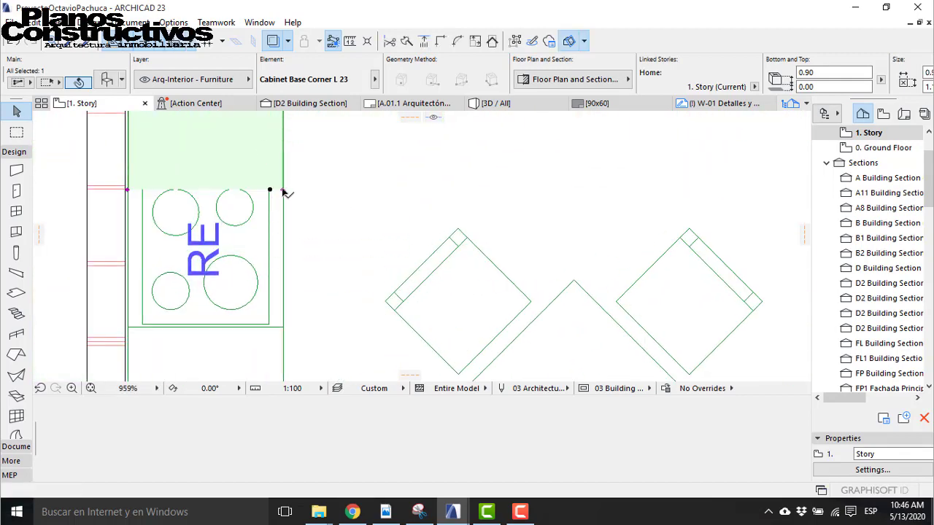
left_click(284, 190)
left_click(283, 173)
left_click(283, 173)
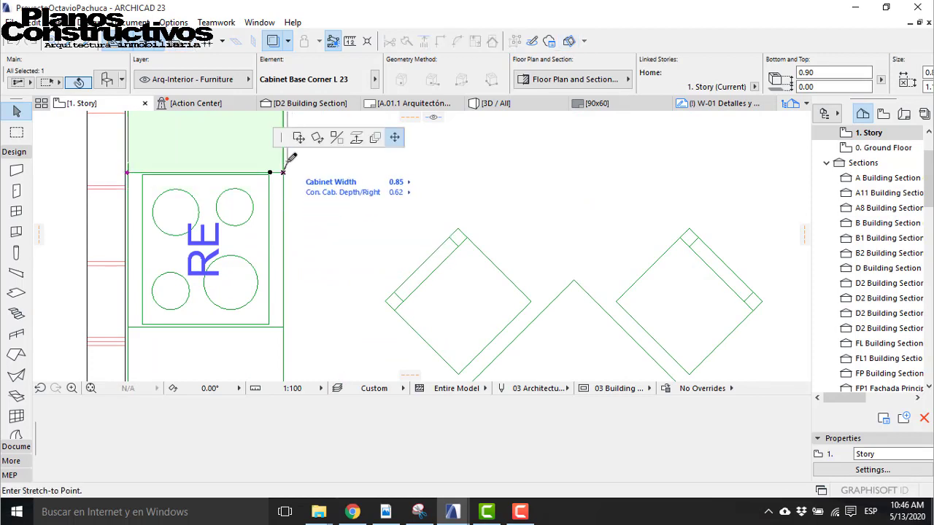
left_click(283, 173)
scroll(286, 174, "up", 4)
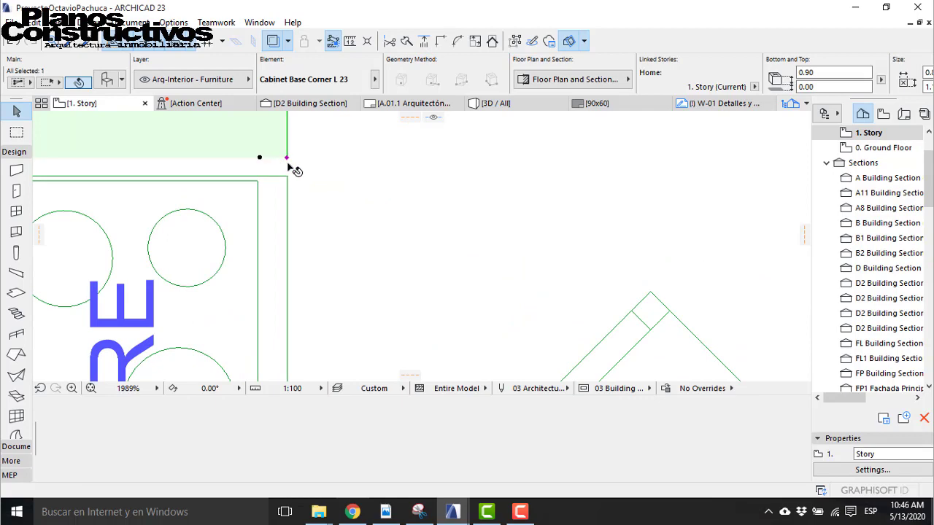
left_click(286, 159)
left_click(312, 248)
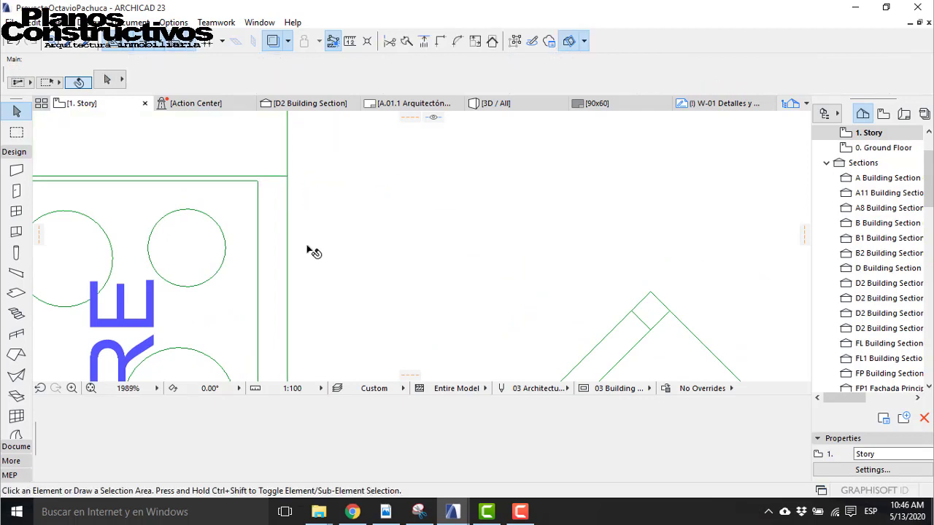
scroll(255, 245, "down", 7)
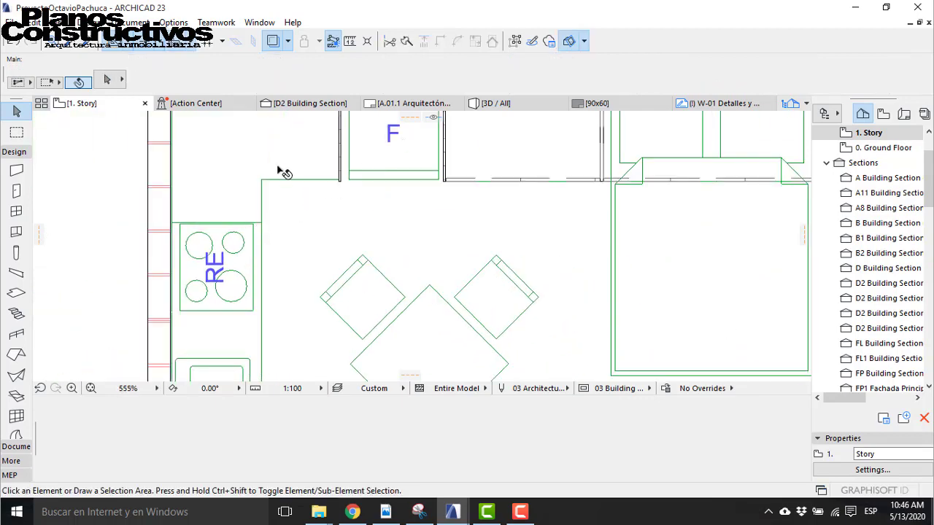
scroll(247, 174, "down", 5)
scroll(238, 261, "up", 3)
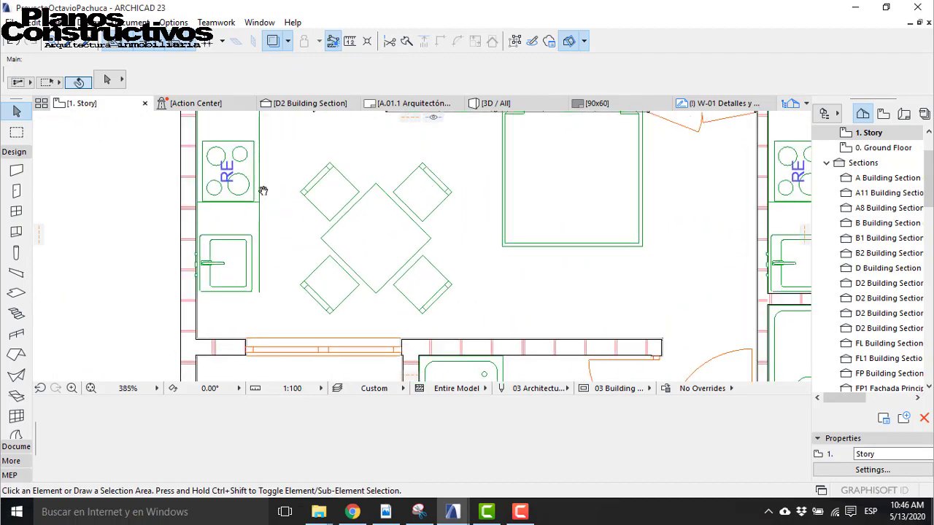
middle_click_drag(268, 186, 266, 303)
scroll(256, 205, "down", 4)
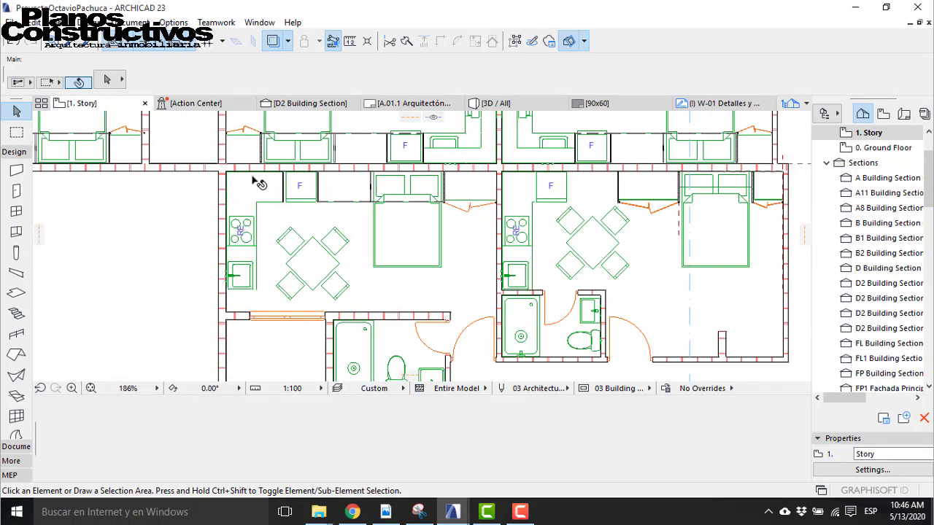
scroll(249, 259, "up", 2)
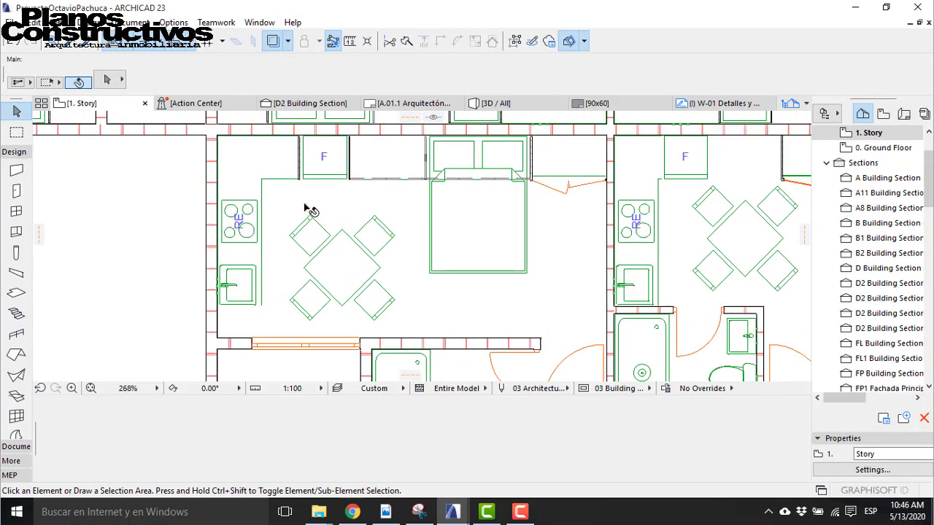
Step: Walk through the apartment in the 3D view to check the corner cabinet beside the range, the refrigerator niche and the timber closet
left_click(474, 115)
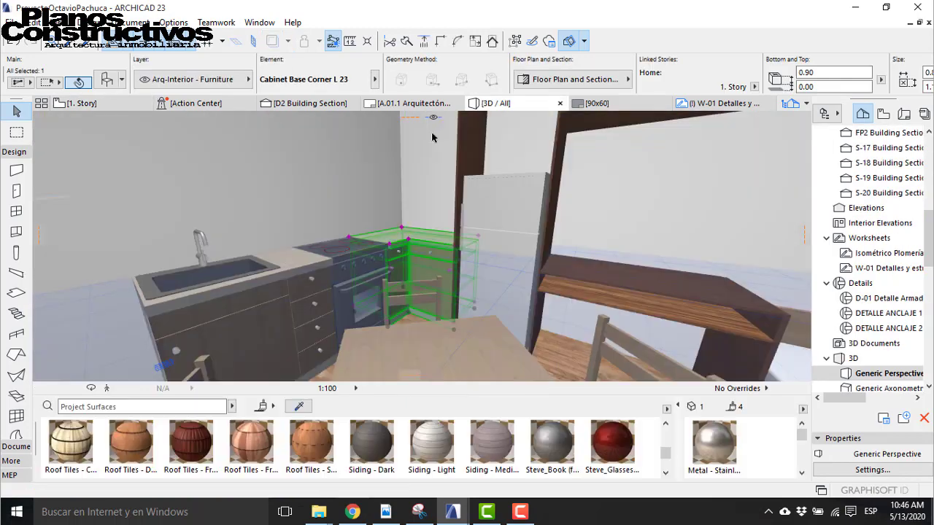
key("Escape")
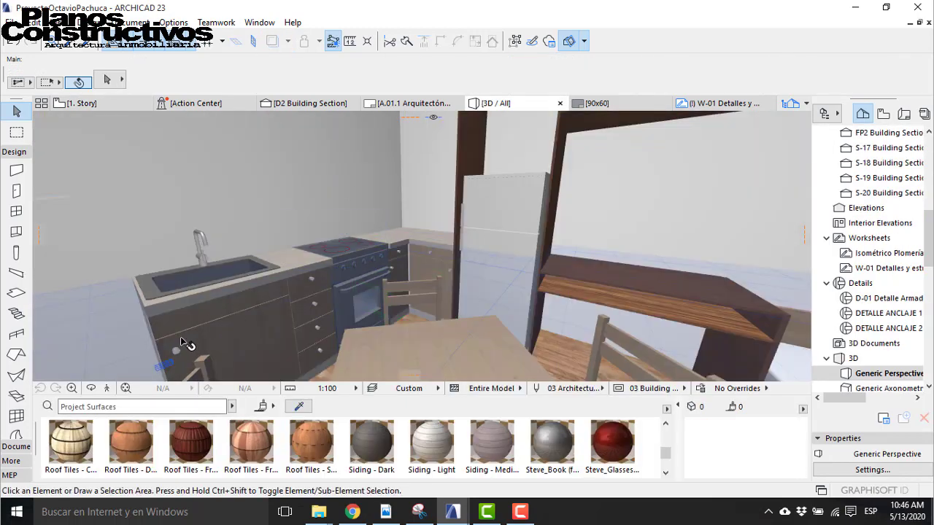
left_click(106, 388)
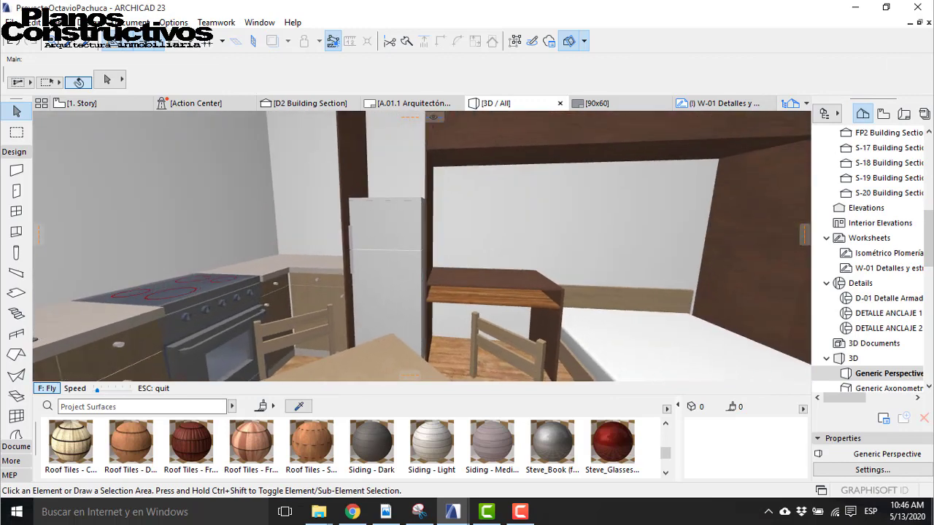
key("Left")
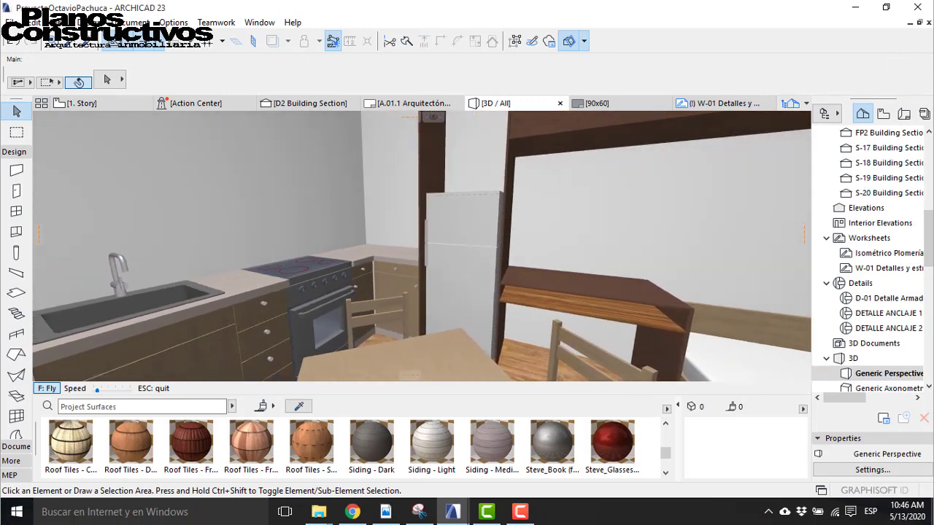
key("Left")
key("Down")
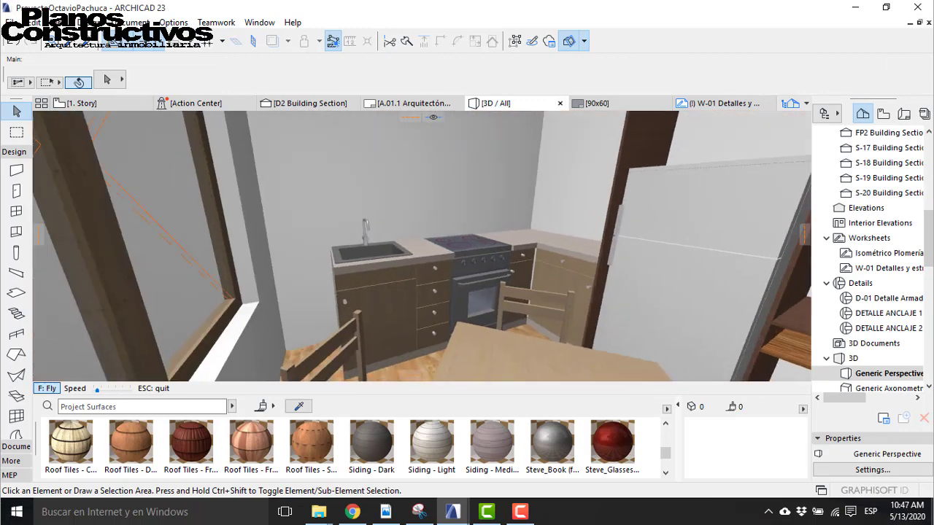
key("Right")
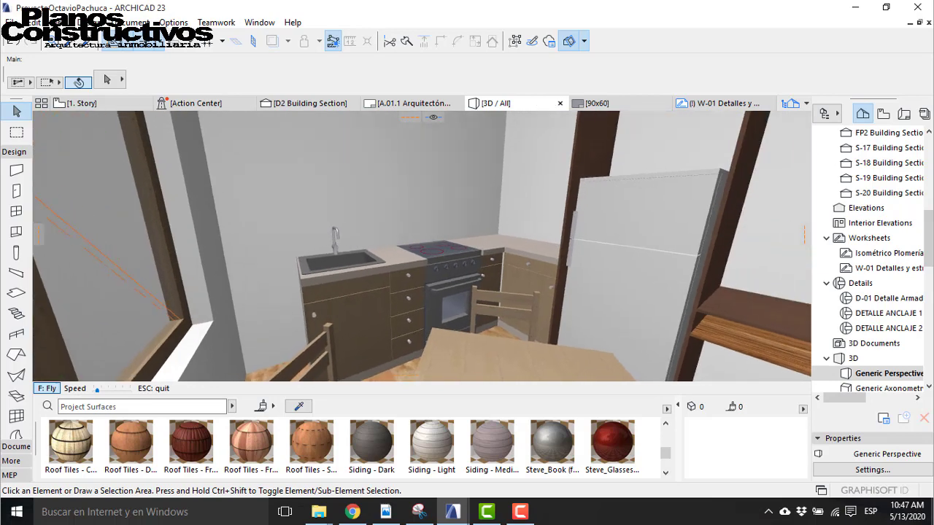
key("Right")
key("Right")
key("Right")
key("Right")
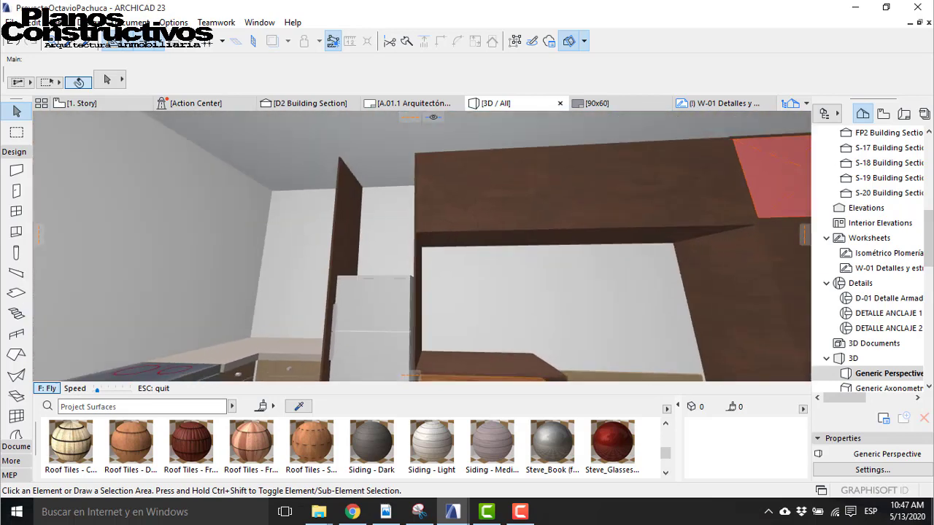
key("Left")
key("Left")
key("Left")
key("Left")
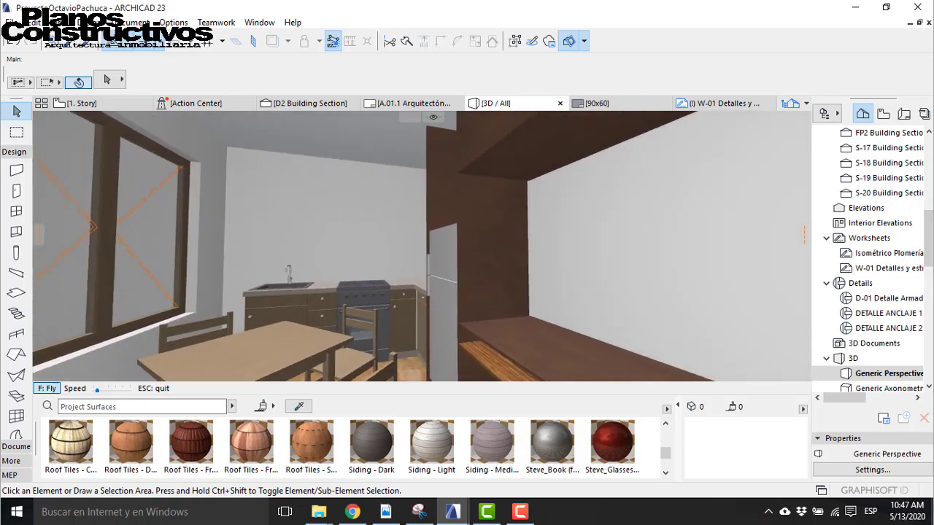
key("Down")
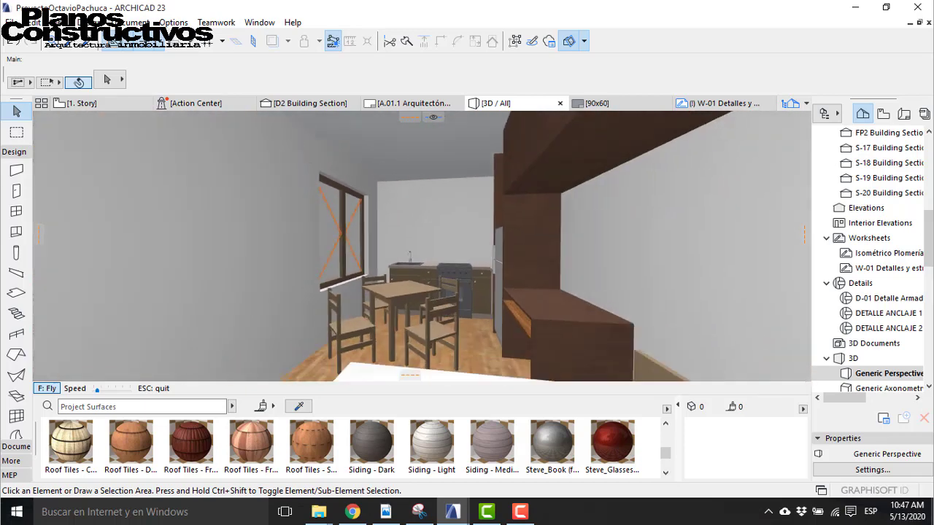
Step: Continue the 3D walkthrough past the apartment's doors and along the corridors, examining the entrances and the railing, and leave walking mode
key("Left")
key("Left")
key("Left")
key("Up")
key("Up")
key("Up")
key("Up")
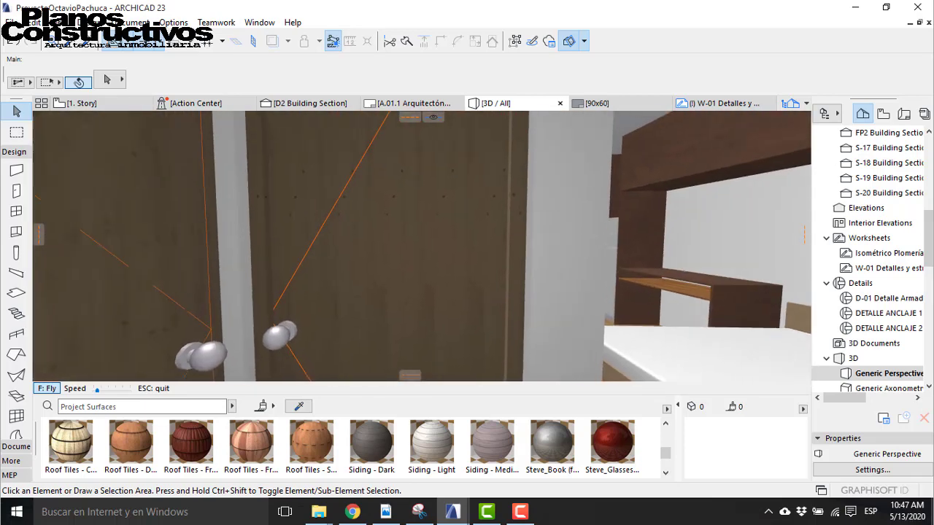
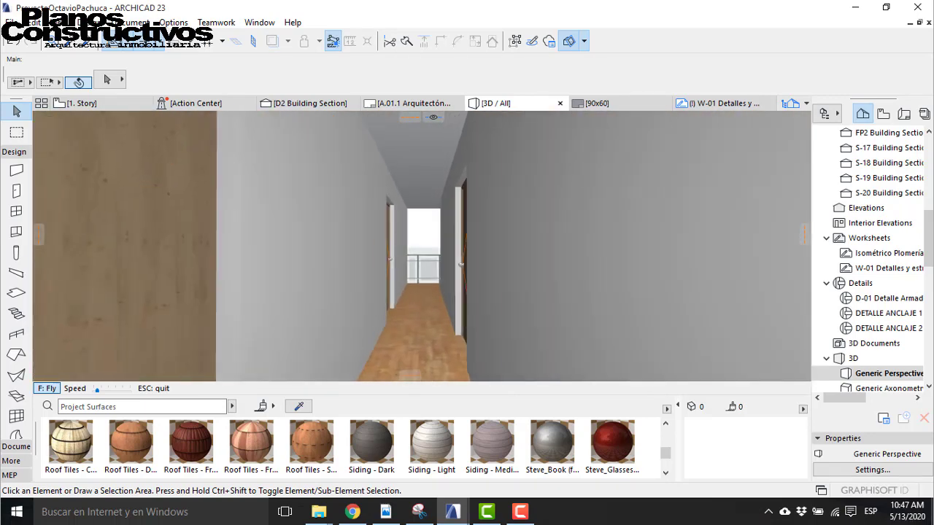
key("Up")
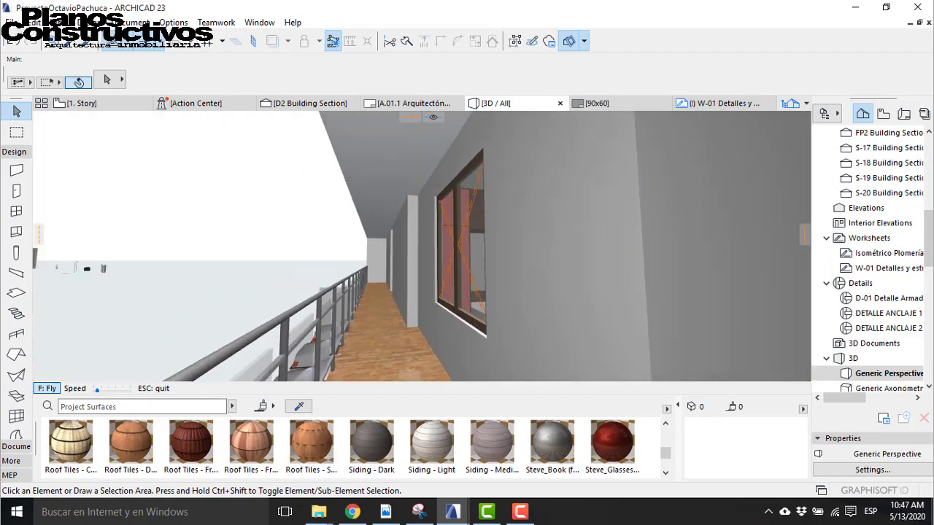
key("Up")
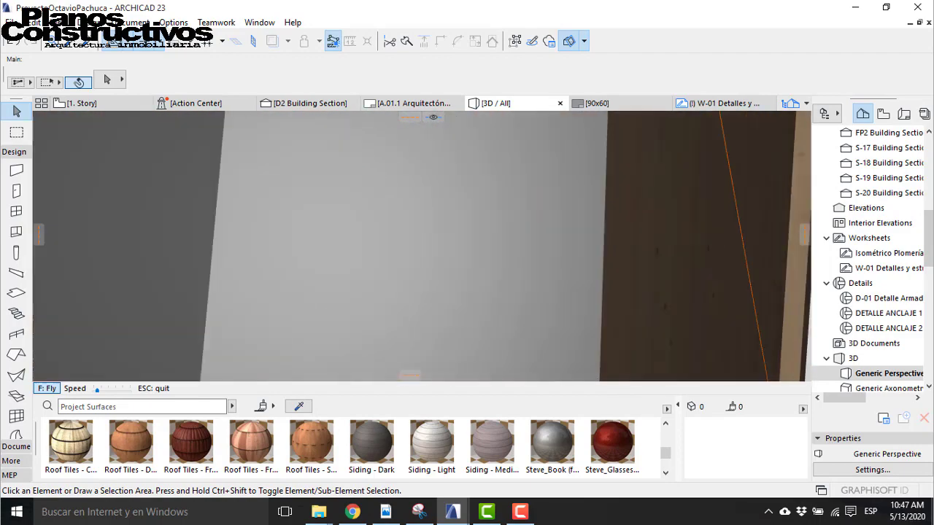
key("Up")
key("Down")
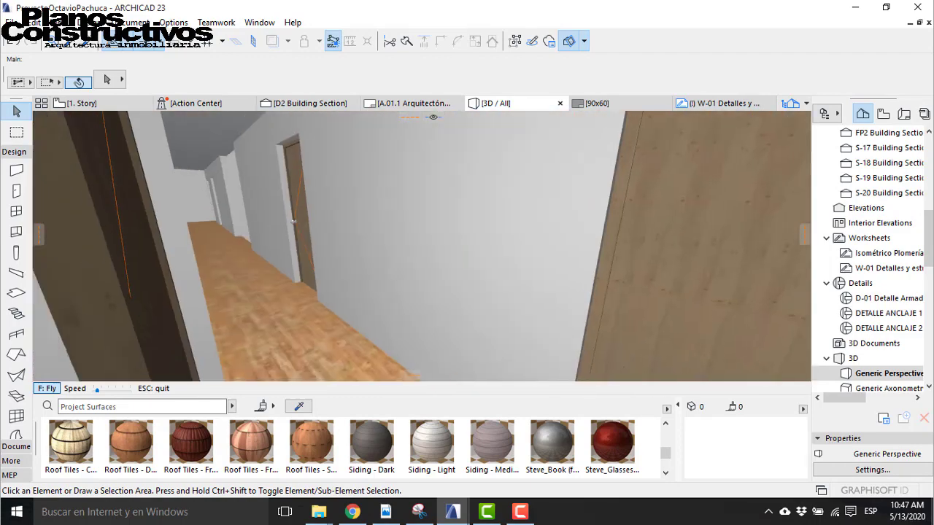
key("Up")
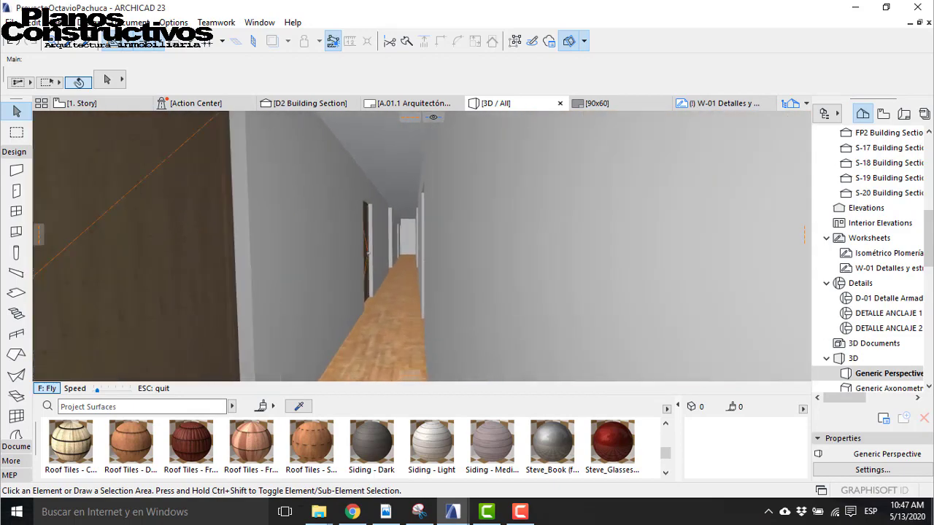
key("Escape")
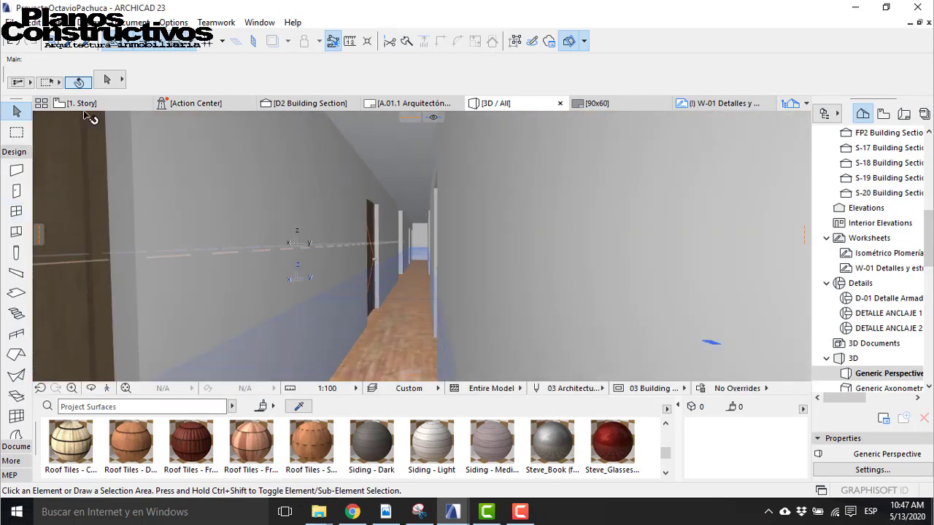
Step: Return to the 1. Story floor plan and compare the bathroom layouts of the upper block with those of the lower block
left_click(83, 104)
scroll(354, 182, "down", 5)
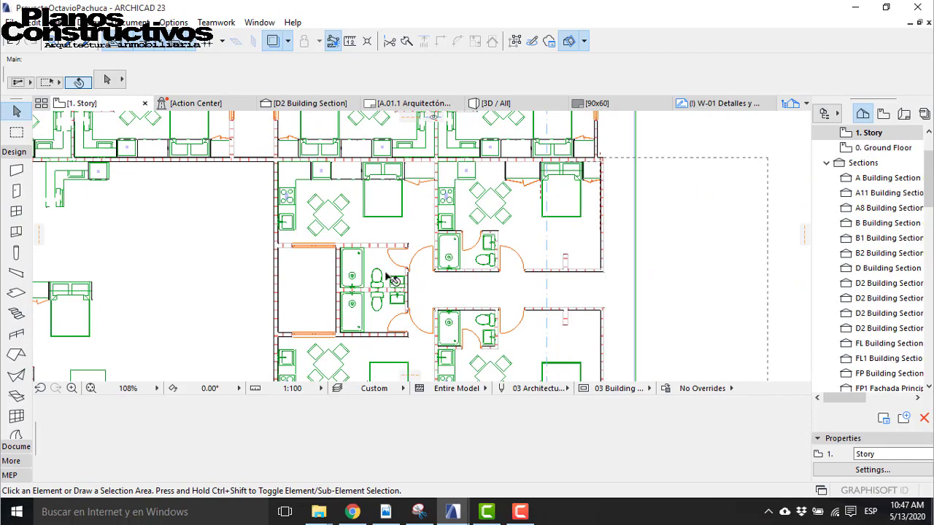
scroll(499, 257, "up", 3)
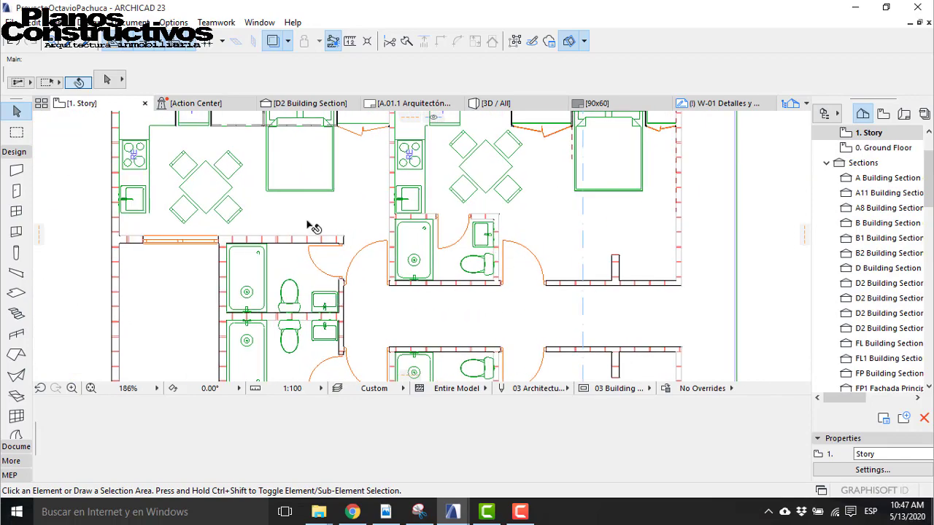
scroll(307, 229, "down", 4)
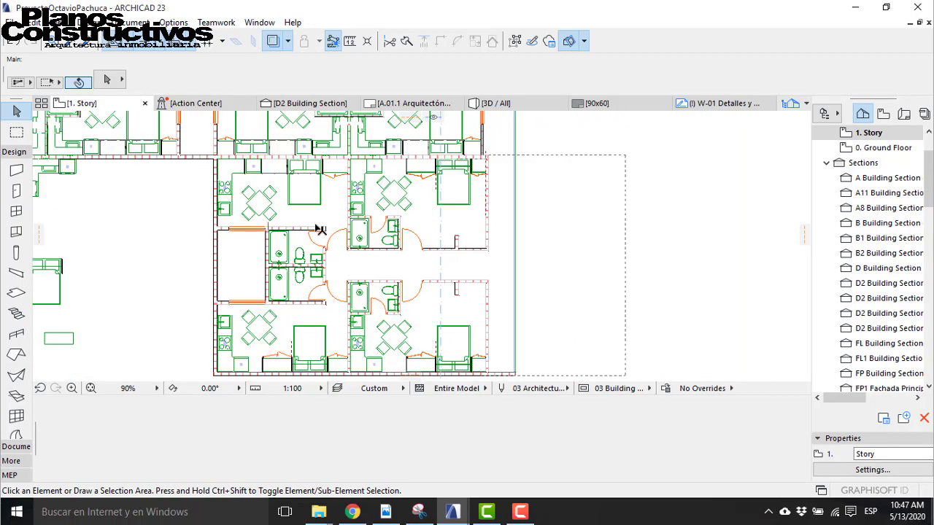
scroll(323, 298, "down", 4)
scroll(323, 149, "up", 3)
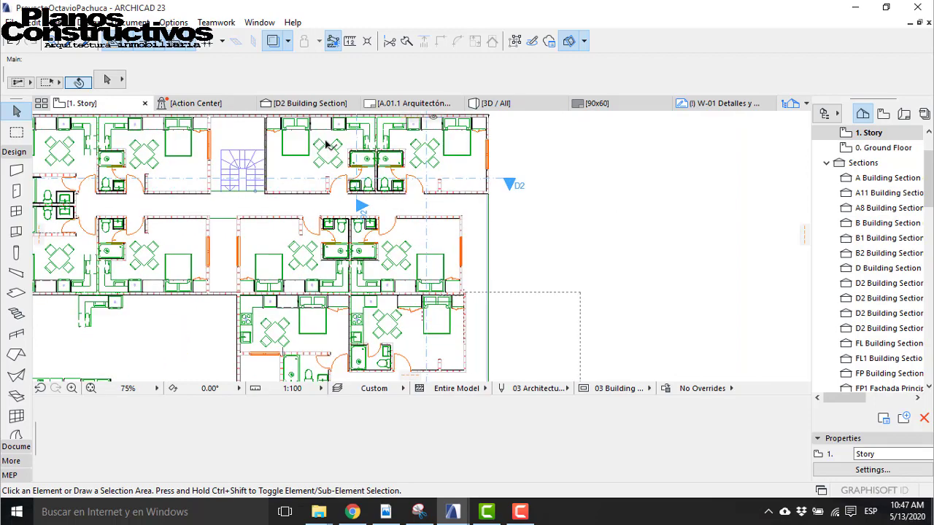
scroll(355, 137, "up", 2)
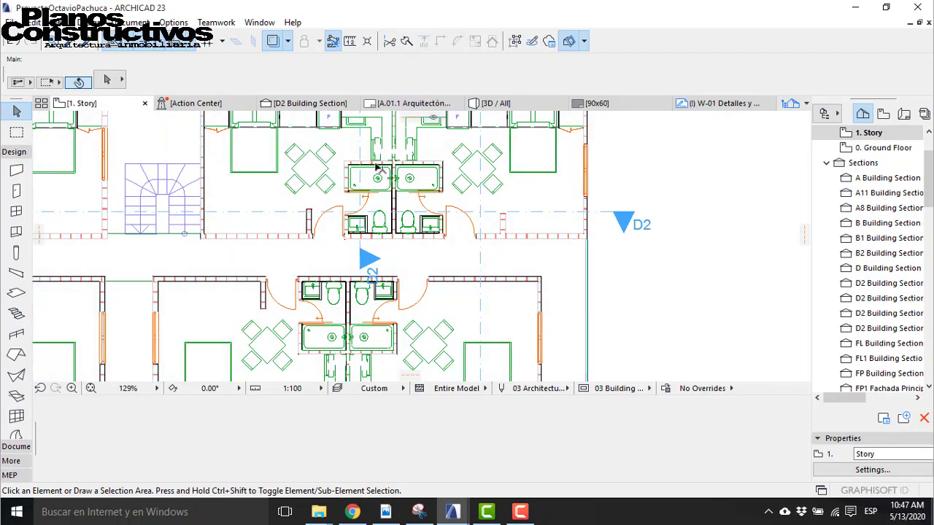
scroll(313, 127, "down", 2)
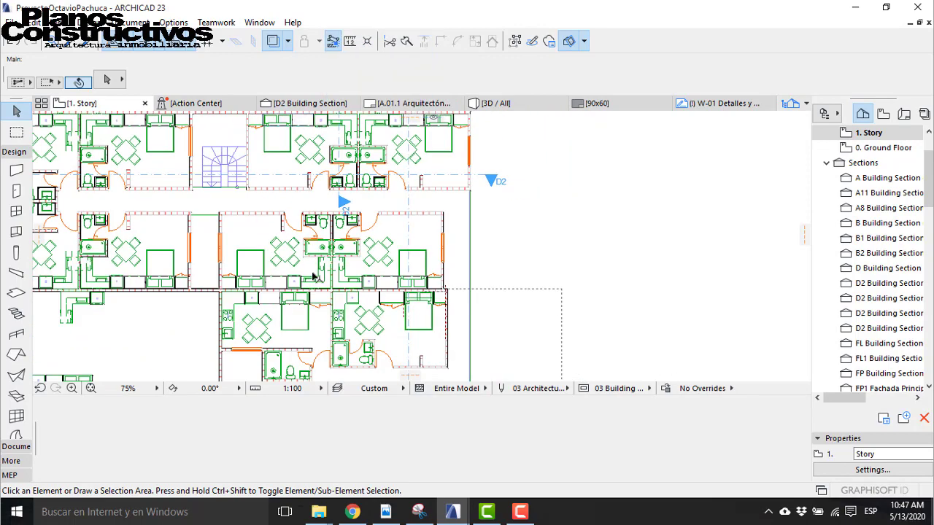
middle_click_drag(316, 275, 317, 205)
scroll(347, 270, "up", 4)
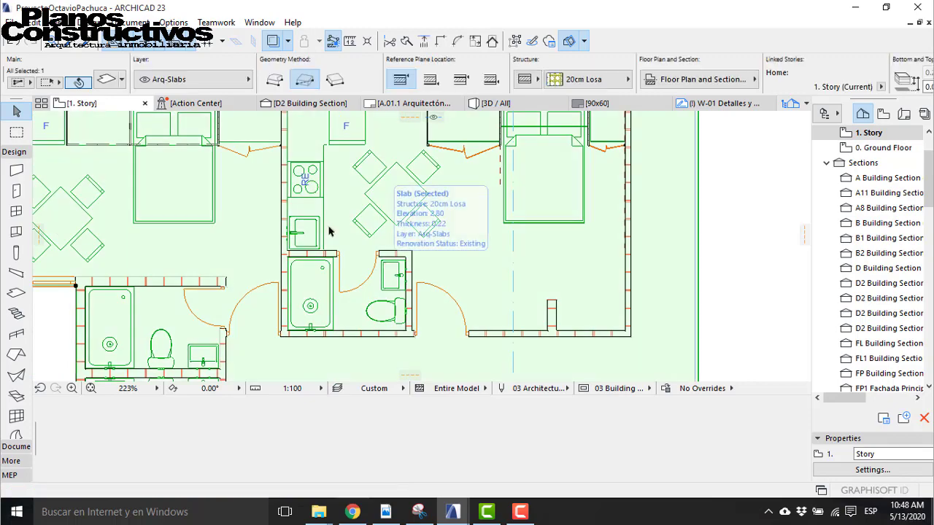
scroll(237, 180, "down", 3)
Step: Delete the bathtub, washbasin and toilet from the bathroom of the lower block's upper-right apartment, keeping its walls and door
scroll(268, 218, "up", 5)
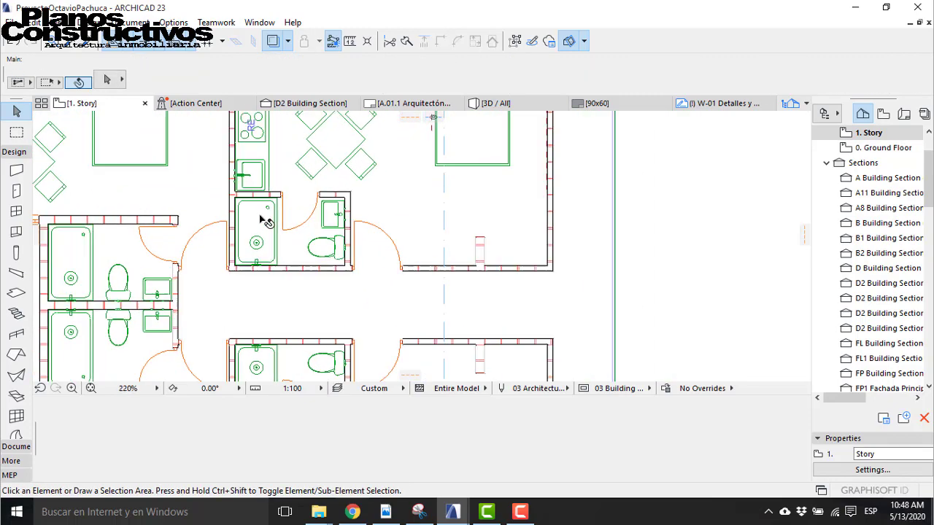
scroll(246, 186, "up", 1)
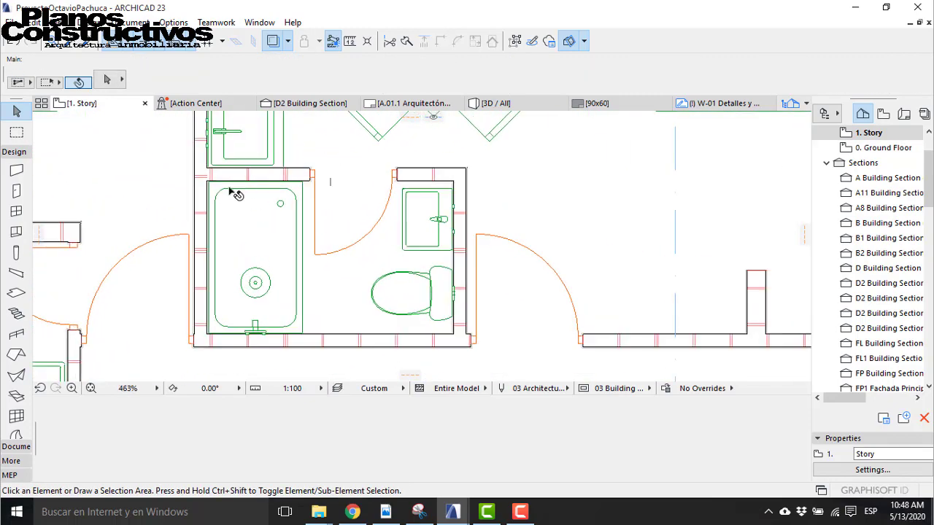
scroll(208, 184, "up", 3)
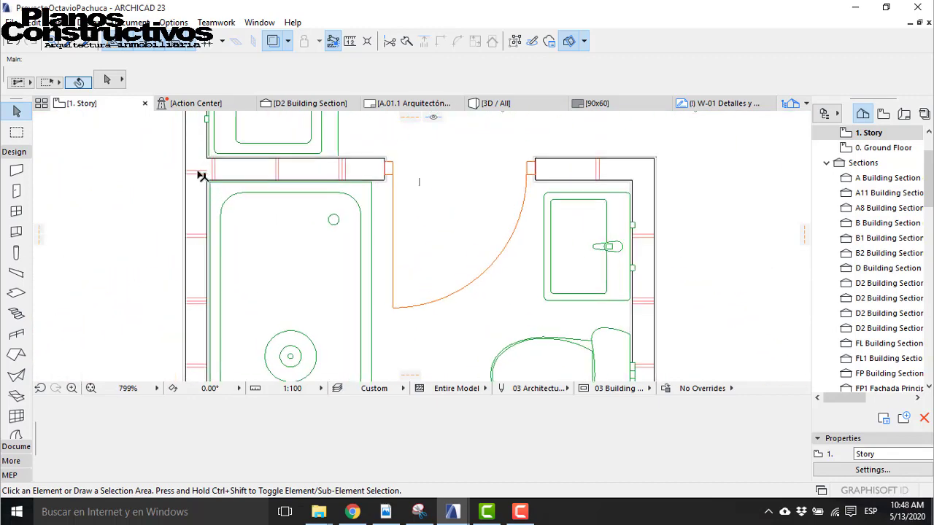
scroll(205, 181, "up", 4)
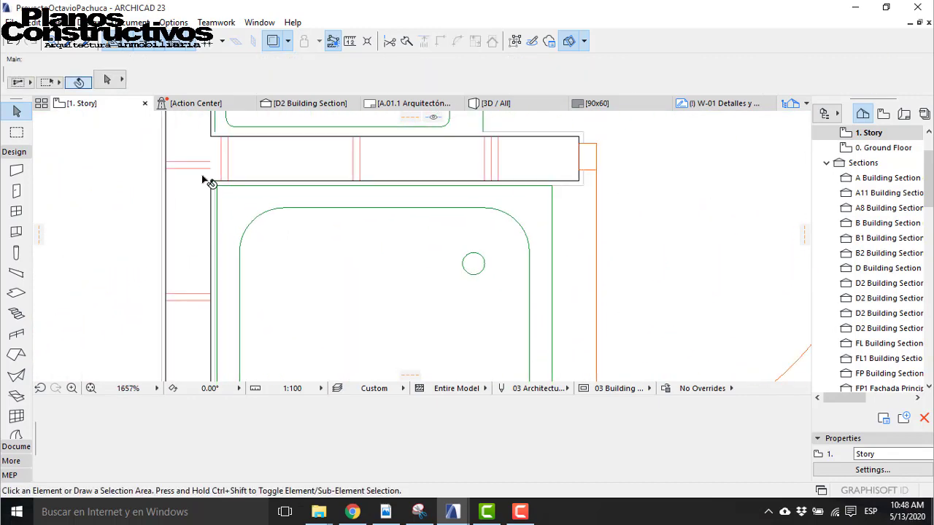
left_click(204, 175)
scroll(219, 149, "down", 6)
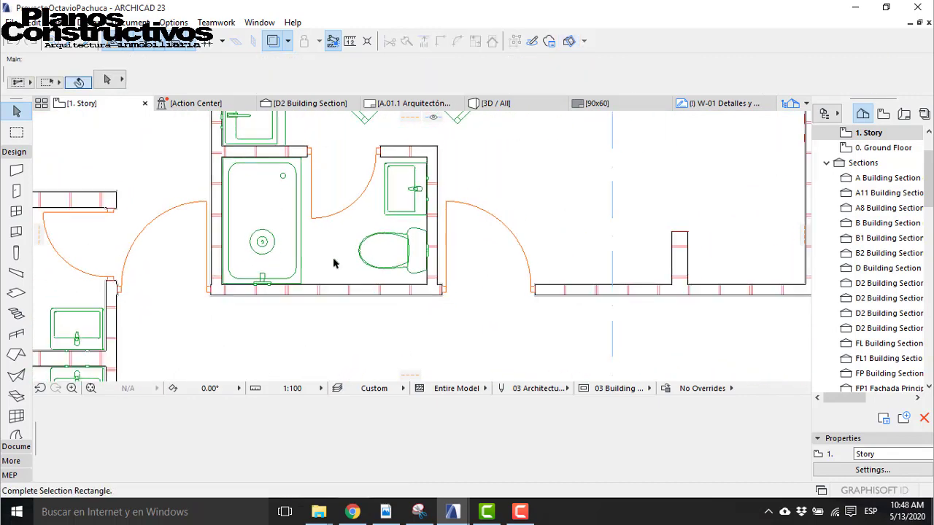
scroll(402, 292, "up", 1)
left_click(447, 296)
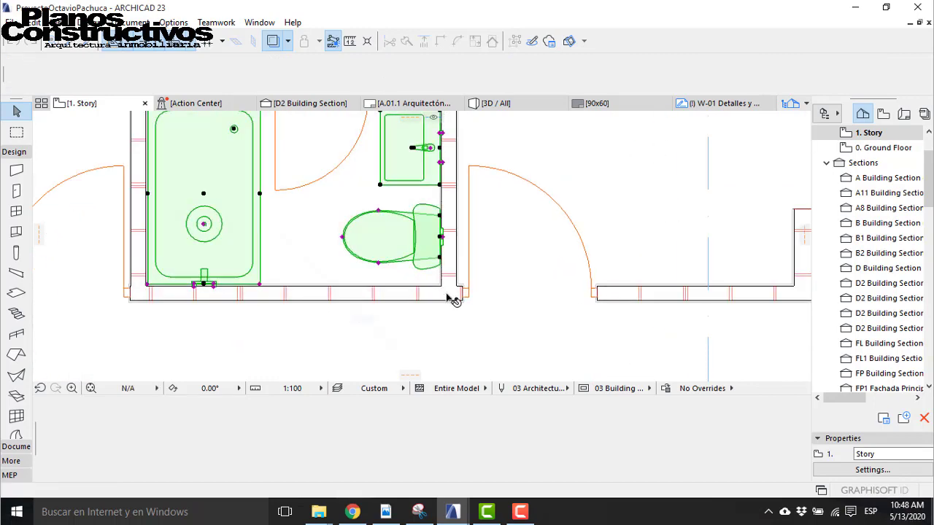
key("Escape")
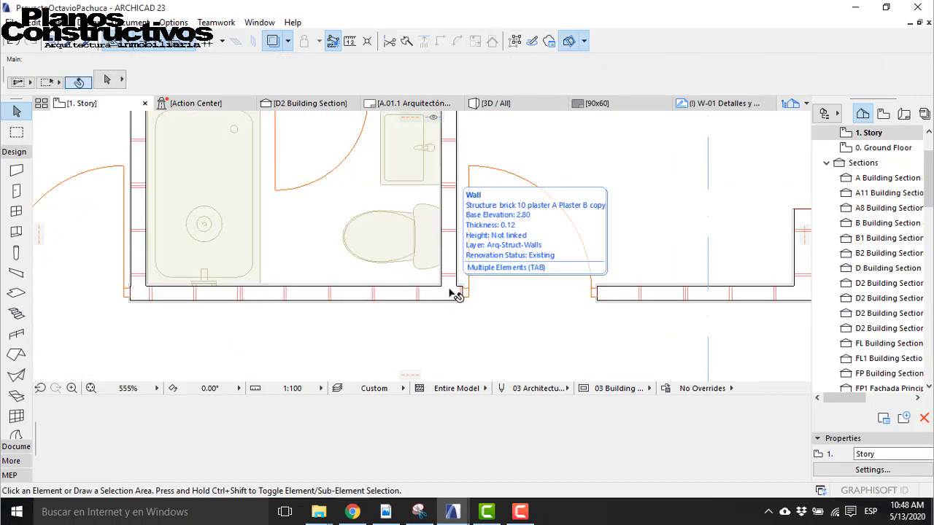
scroll(293, 229, "down", 3)
scroll(311, 239, "down", 4)
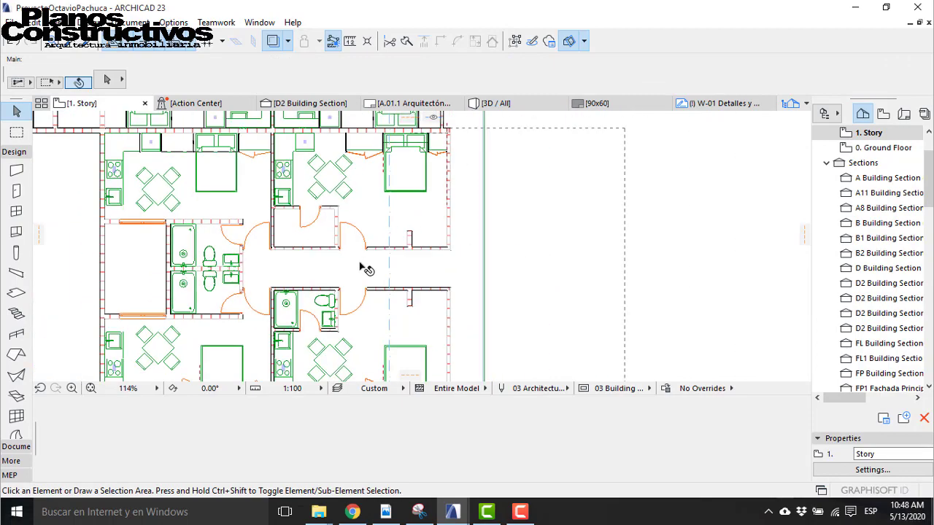
Step: Examine the bathroom layouts along the upper block's corridor and compare them with the emptied bathroom in the lower block
middle_click_drag(136, 183, 335, 376)
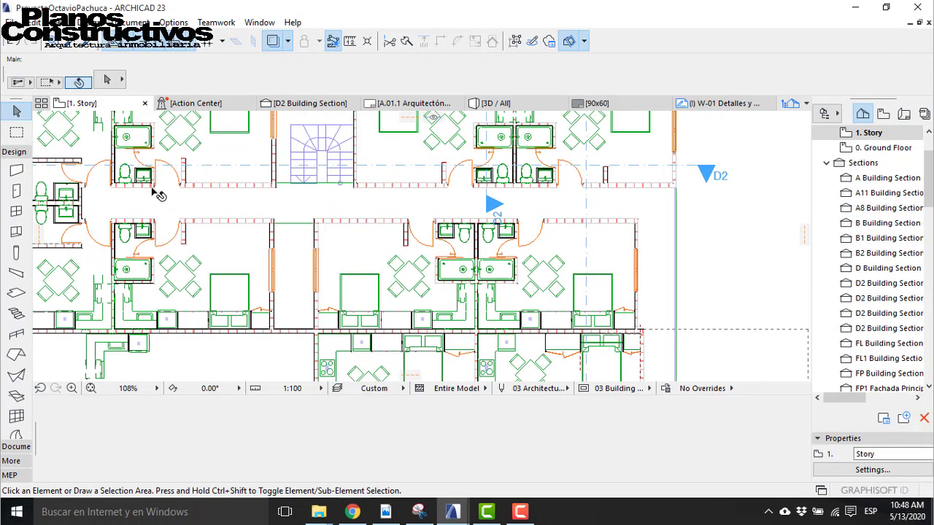
scroll(125, 144, "up", 3)
scroll(149, 148, "down", 3)
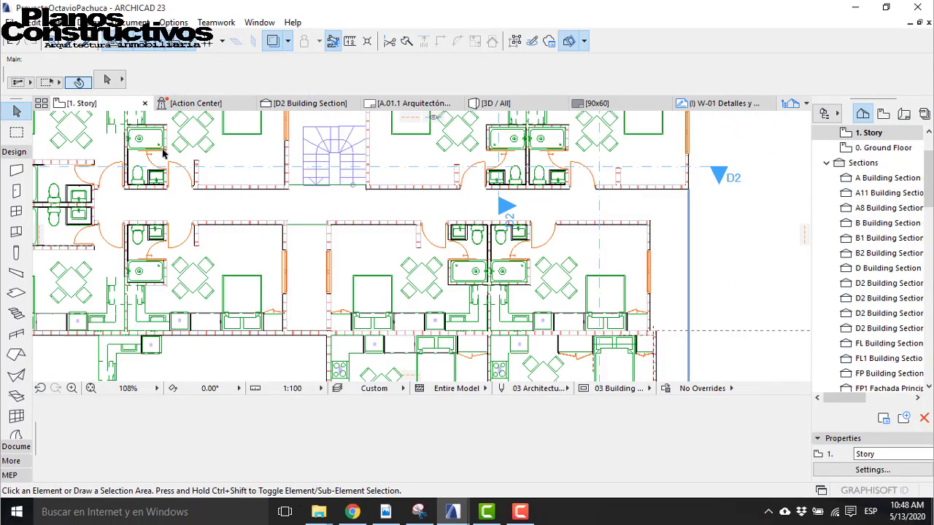
middle_click_drag(40, 188, 227, 158)
scroll(228, 157, "down", 1)
scroll(411, 217, "down", 1)
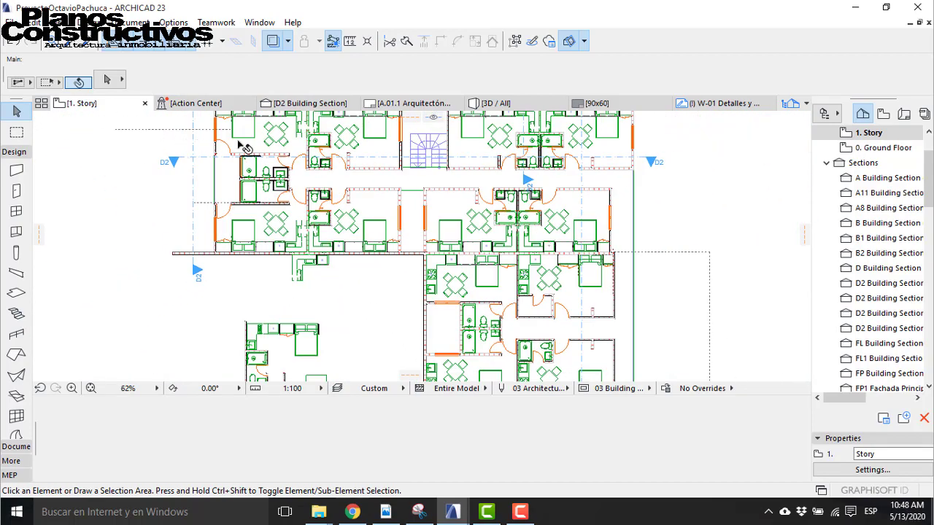
scroll(244, 152, "up", 3)
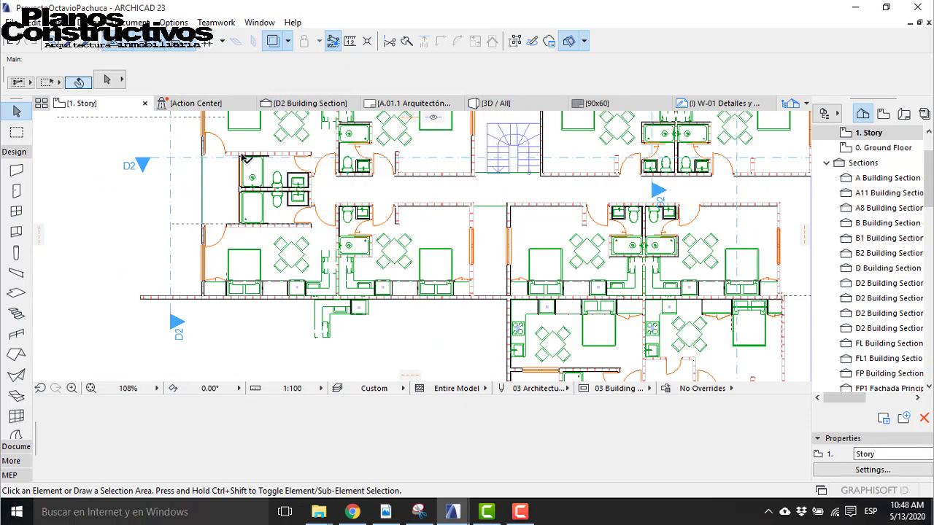
scroll(245, 157, "down", 2)
scroll(625, 316, "up", 2)
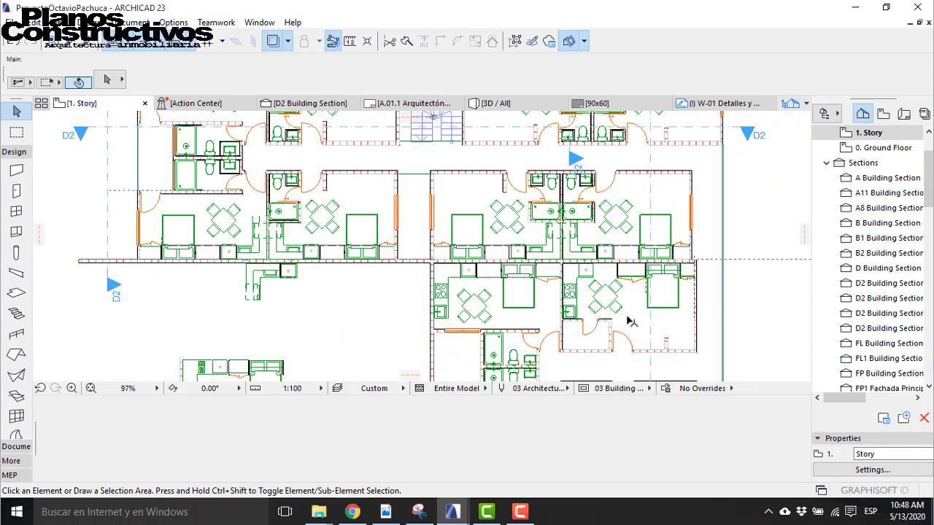
Step: Undo the deletion of the bathtub, washbasin and toilet in the lower block's upper-right apartment and clear the selection
scroll(599, 344, "up", 1)
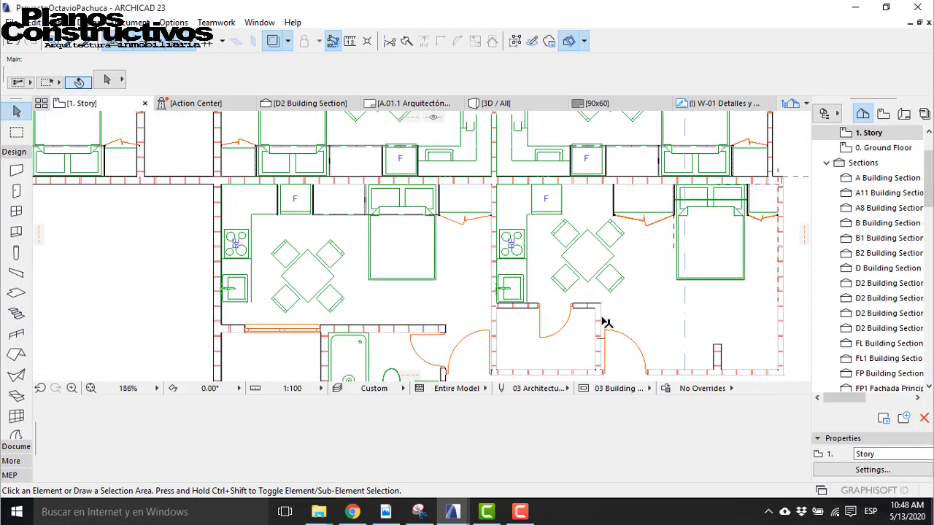
key("ctrl+z")
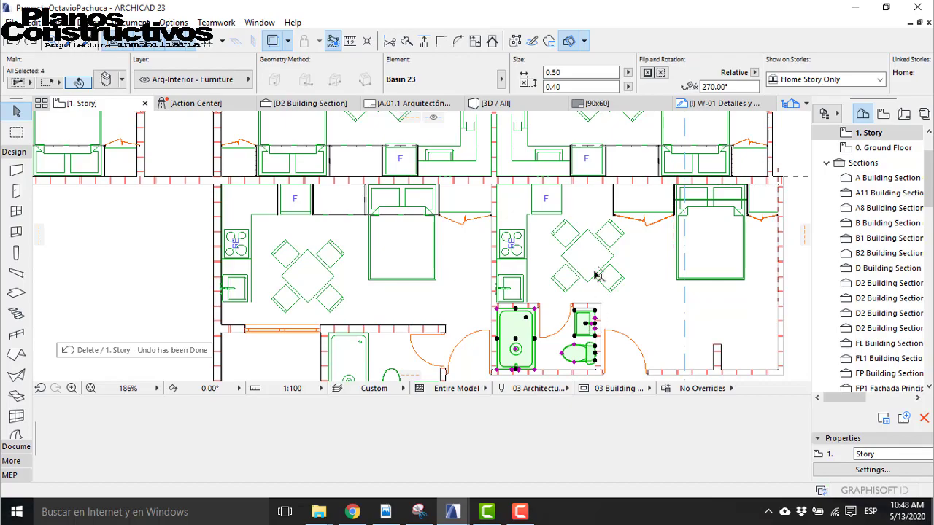
key("Escape")
scroll(569, 269, "down", 2)
scroll(339, 273, "up", 1)
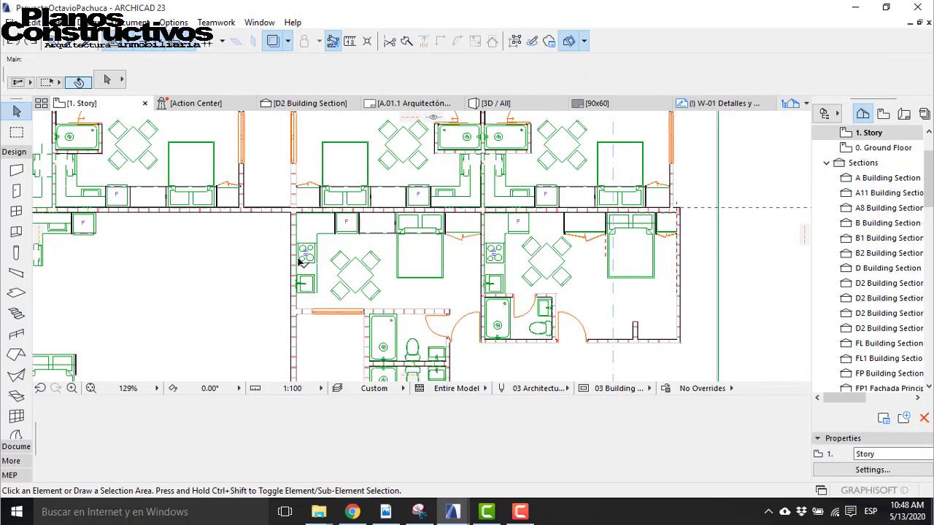
Step: Try to select the grouped fixtures and finishes of the upper block's bathroom, second from the left below the corridor, excluding the washbasin
middle_click_drag(228, 222, 350, 326)
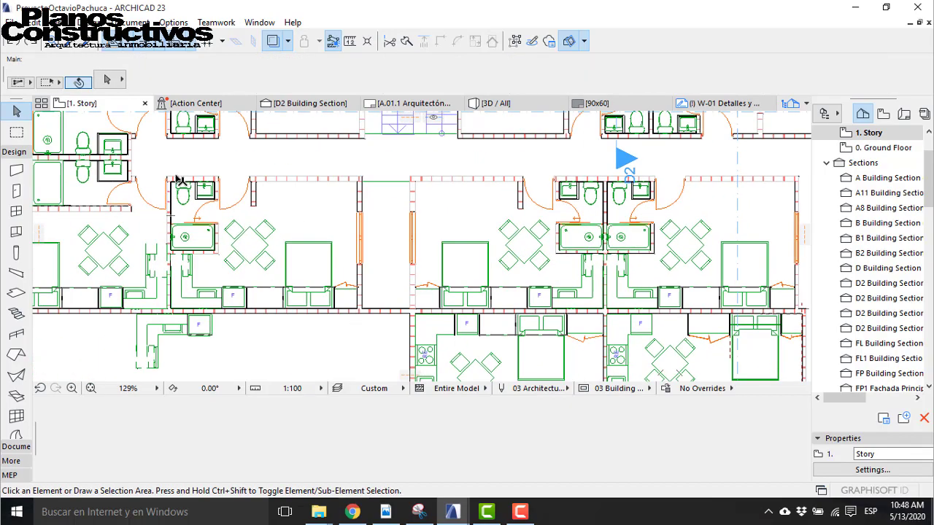
scroll(178, 181, "up", 5)
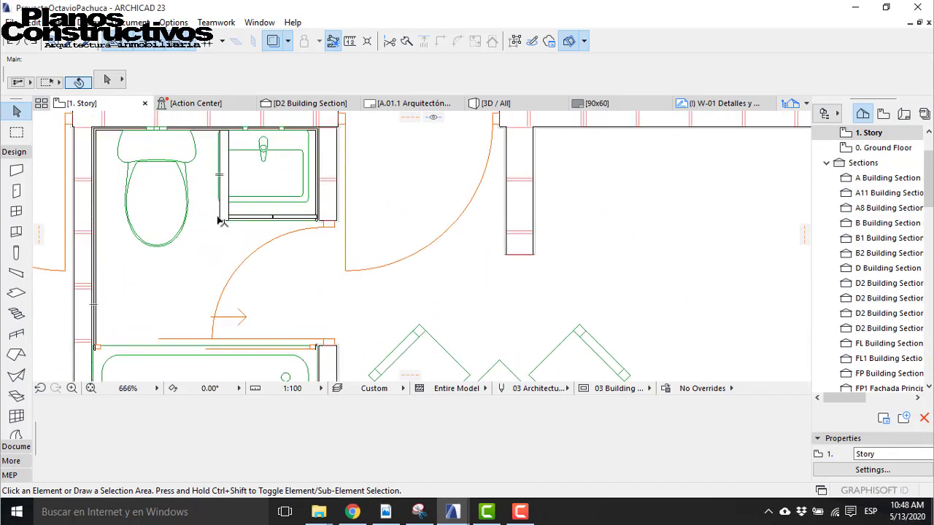
left_click(221, 221)
scroll(243, 178, "down", 1)
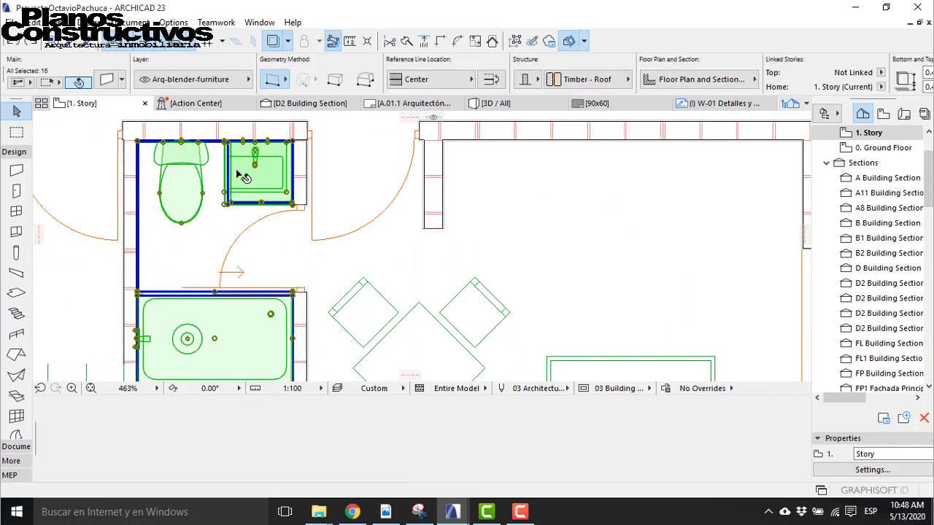
scroll(243, 177, "up", 2)
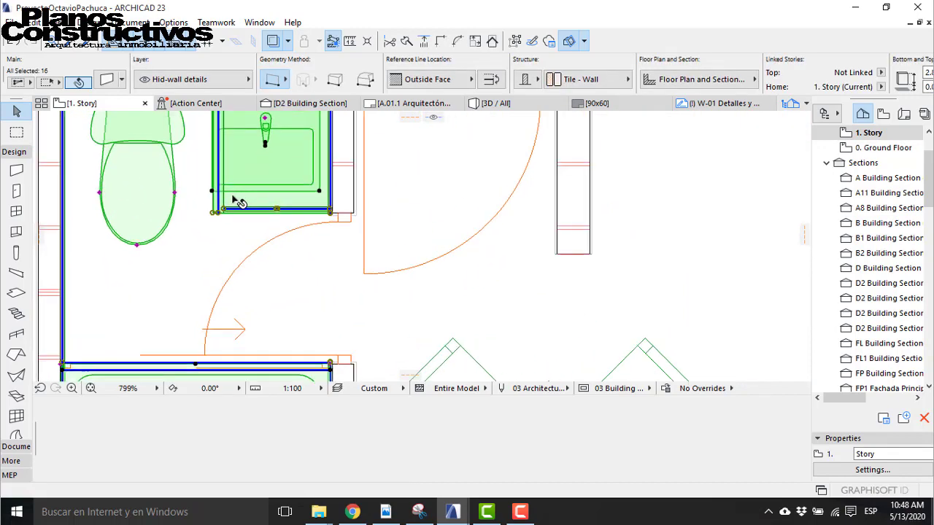
left_click(239, 200, "shift")
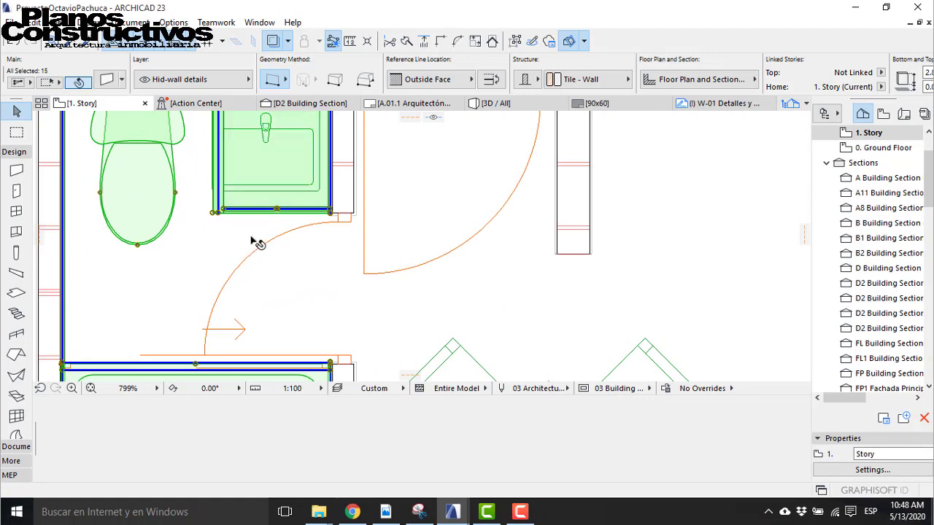
left_click(241, 217)
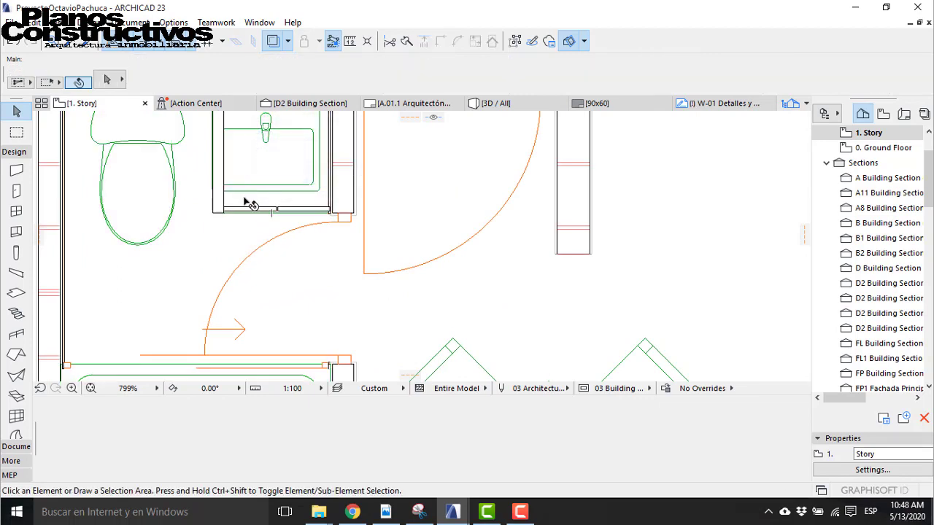
Step: Undo the last grouping change, then copy the finished bathroom's tile walls, vanity and basin to the empty area beside the floor plan
key("ctrl+z")
left_click(216, 214)
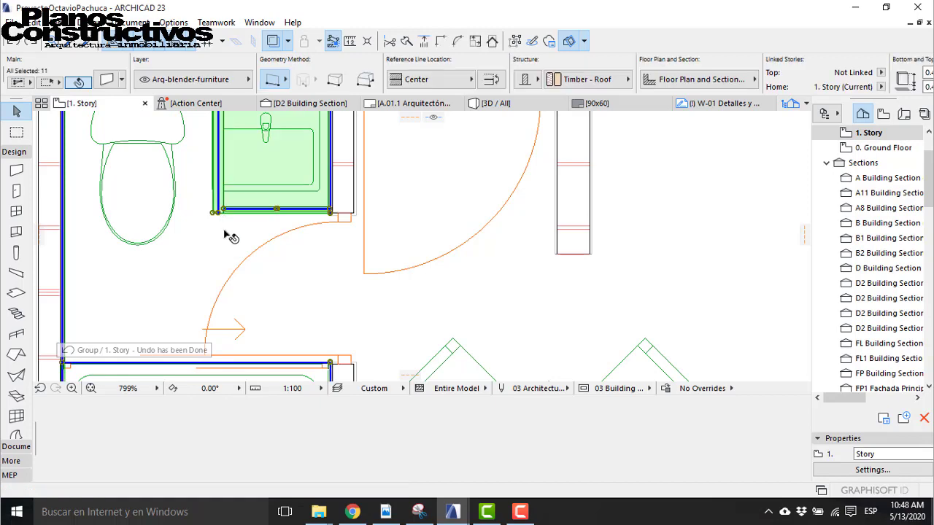
left_click(318, 190, "shift")
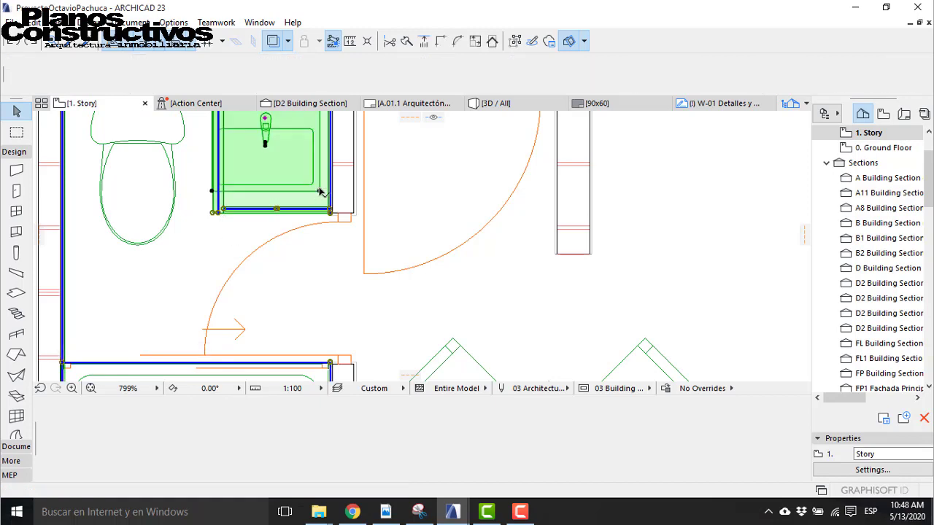
key("ctrl+shift+d")
left_click(212, 213)
scroll(214, 215, "down", 3)
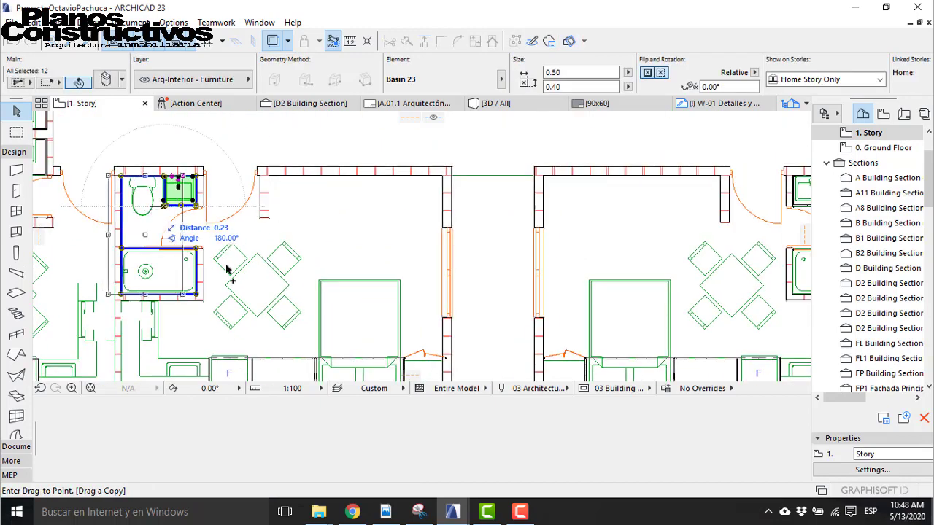
scroll(264, 230, "down", 2)
scroll(324, 183, "down", 2)
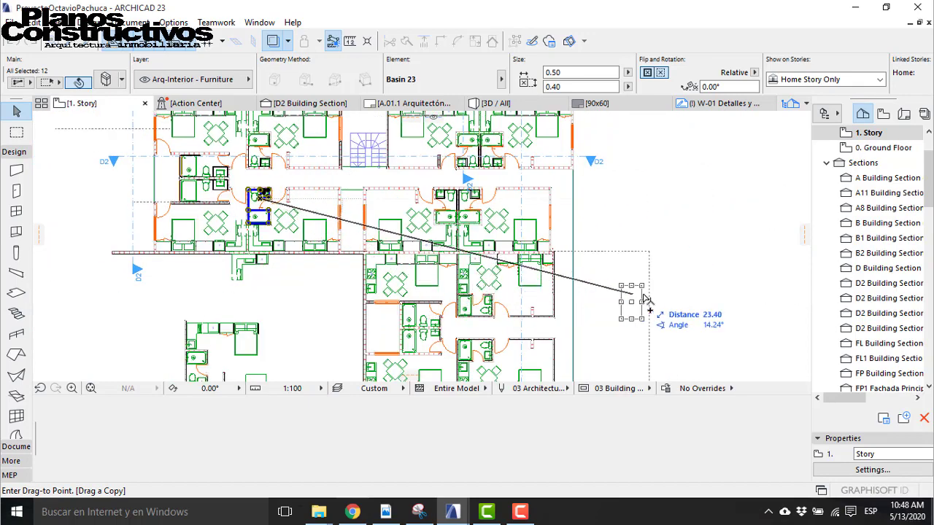
left_click(701, 264)
Step: Rotate the copied bathroom set a quarter turn clockwise and mirror it so the vanity sits in the upper corner opposite the shower
scroll(704, 255, "up", 3)
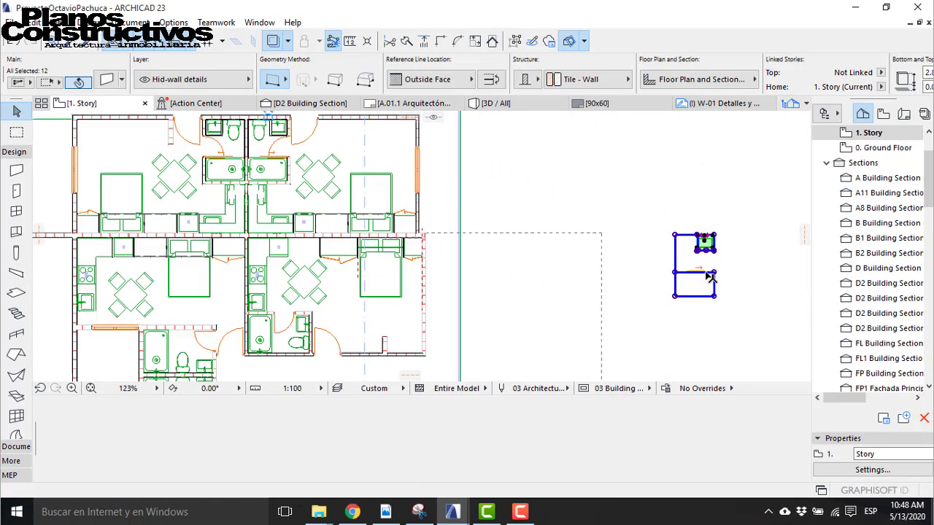
key("ctrl+e")
left_click(704, 239)
left_click(766, 277)
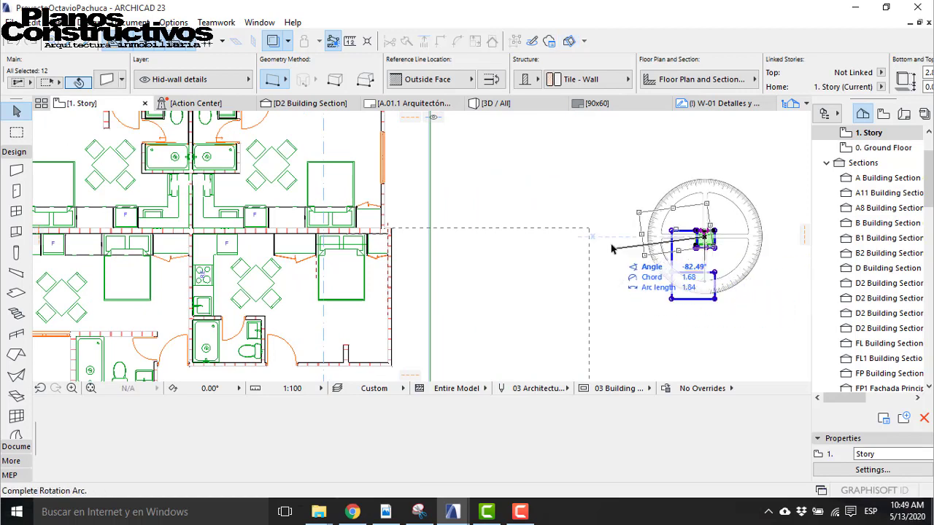
left_click(658, 239)
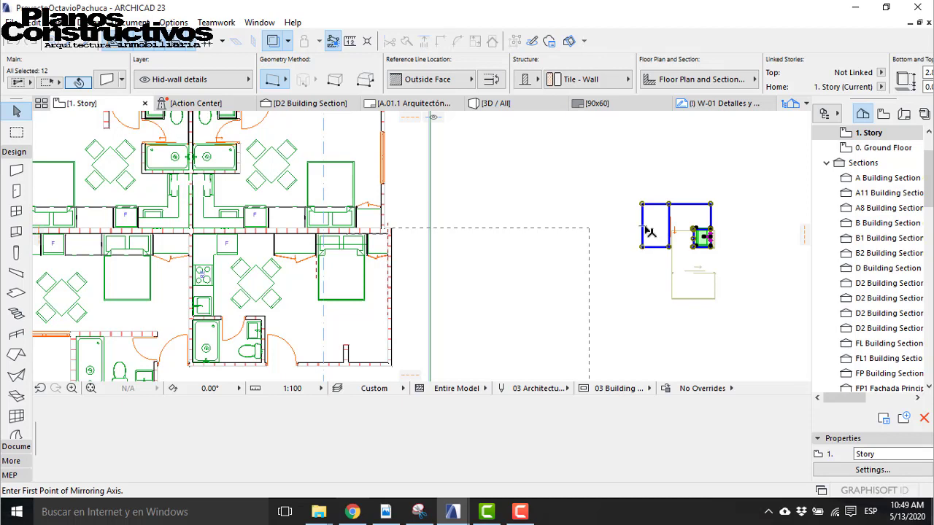
left_click(682, 227)
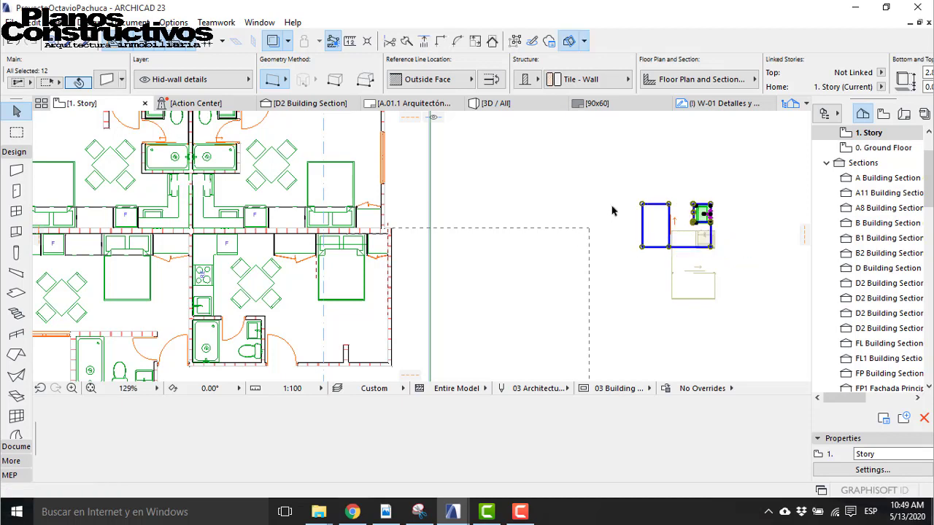
left_click(720, 221)
Step: Delete the basin from the copied bathroom set
scroll(697, 206, "up", 3)
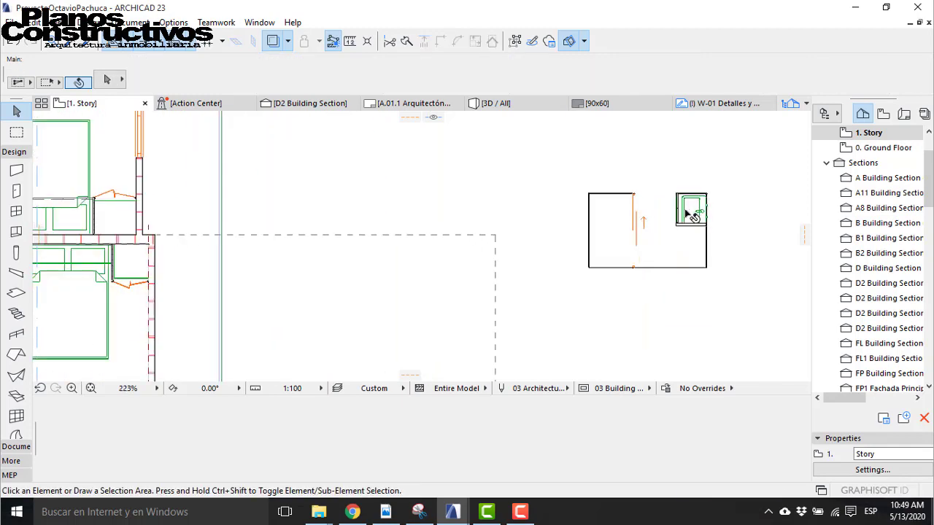
left_click(689, 215)
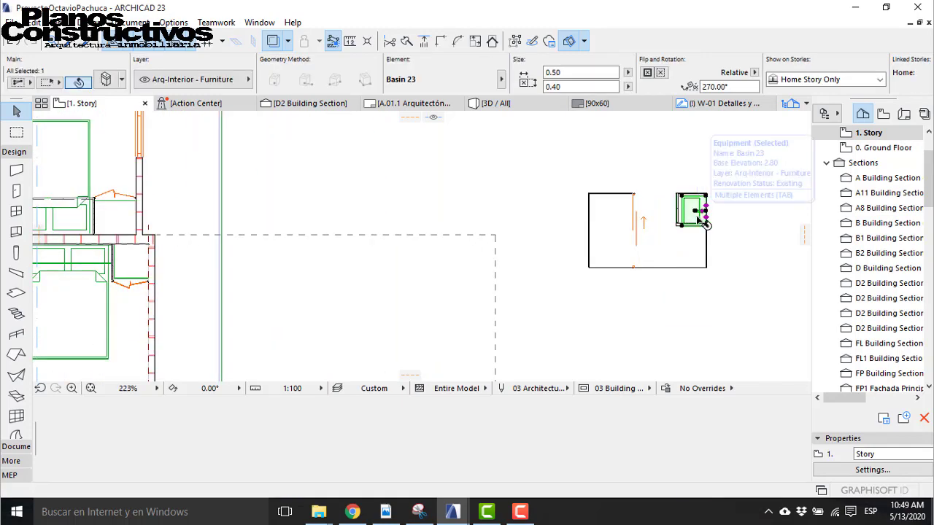
key("Escape")
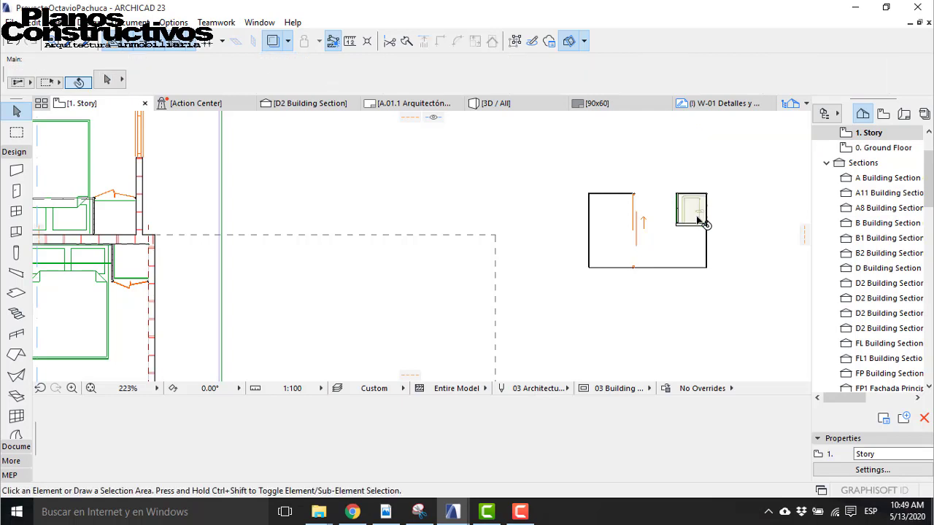
Step: Move the remaining copied tile walls and vanity into the unfinished bathroom, aligning their lower shower corner with the room's inner wall corner
left_click(563, 179)
left_click(738, 309)
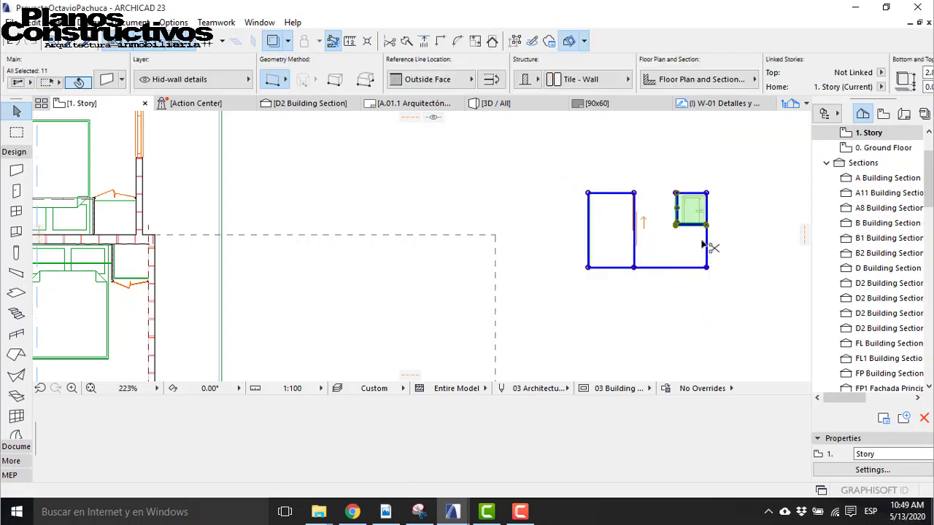
left_click(588, 268)
scroll(593, 272, "down", 5)
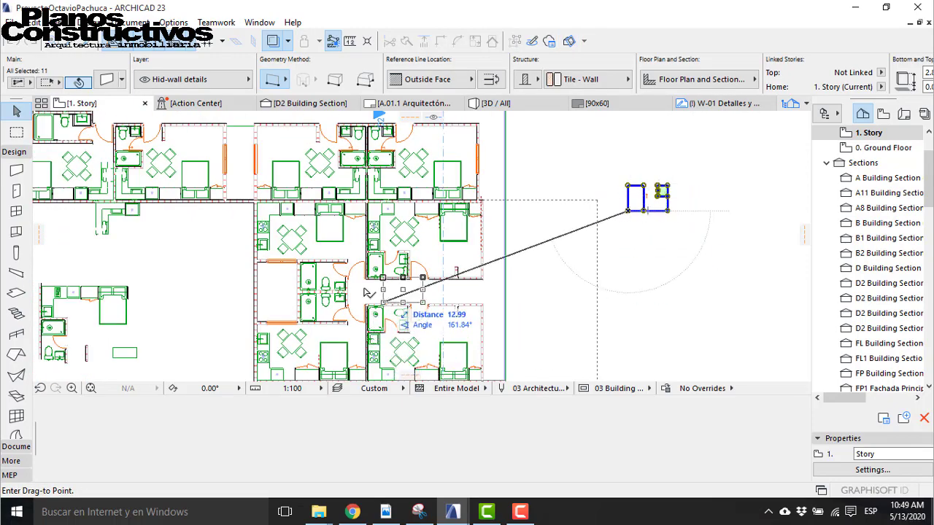
scroll(376, 284, "up", 3)
scroll(387, 261, "up", 4)
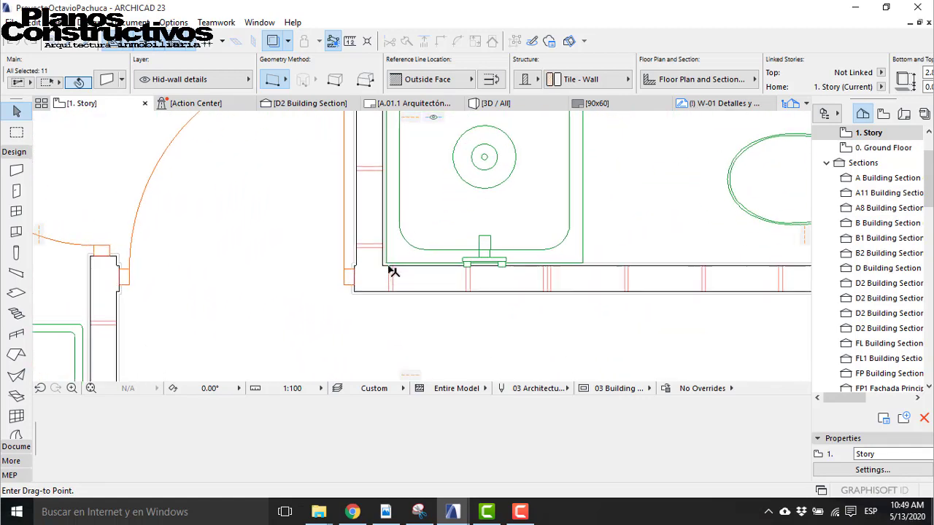
scroll(391, 270, "up", 4)
scroll(392, 267, "up", 3)
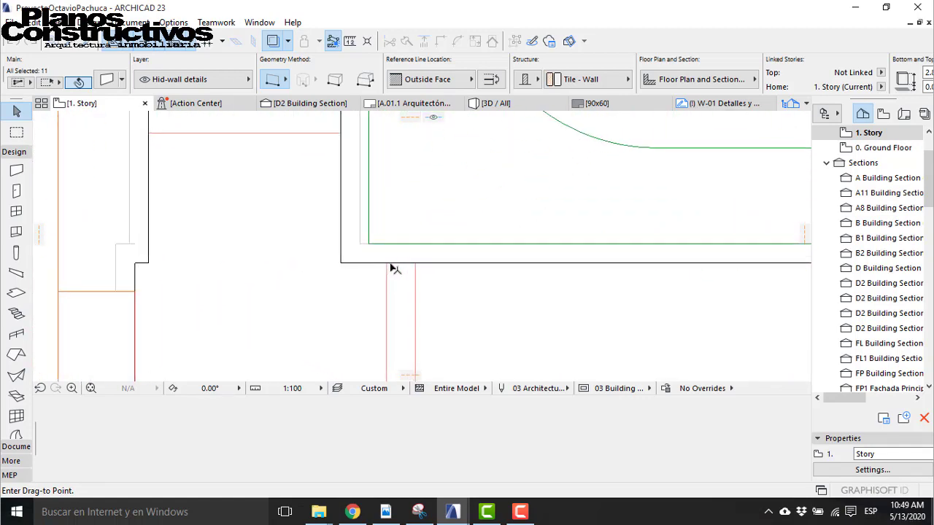
left_click(340, 262)
scroll(339, 292, "down", 10)
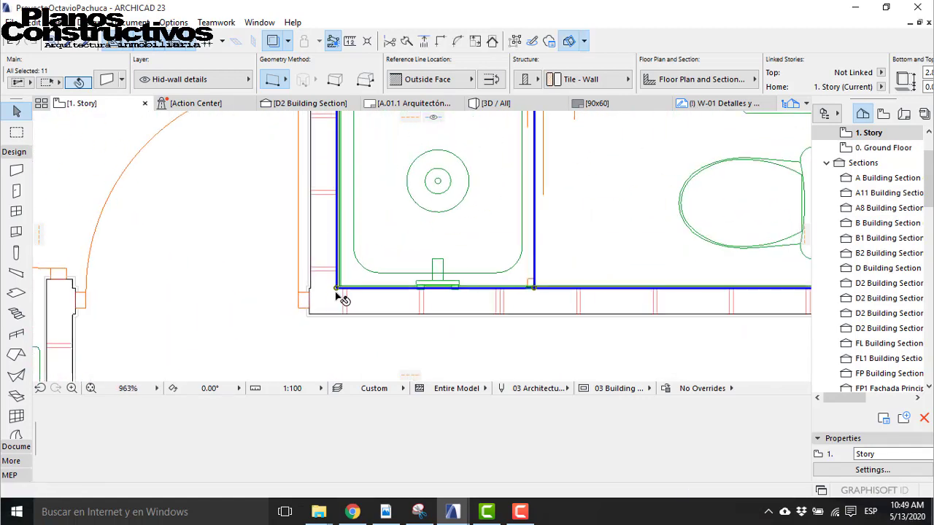
Step: Shift the tile walls and vanity slightly so their corner behind the basin fits the bathroom's upper inner wall corner
scroll(453, 140, "up", 7)
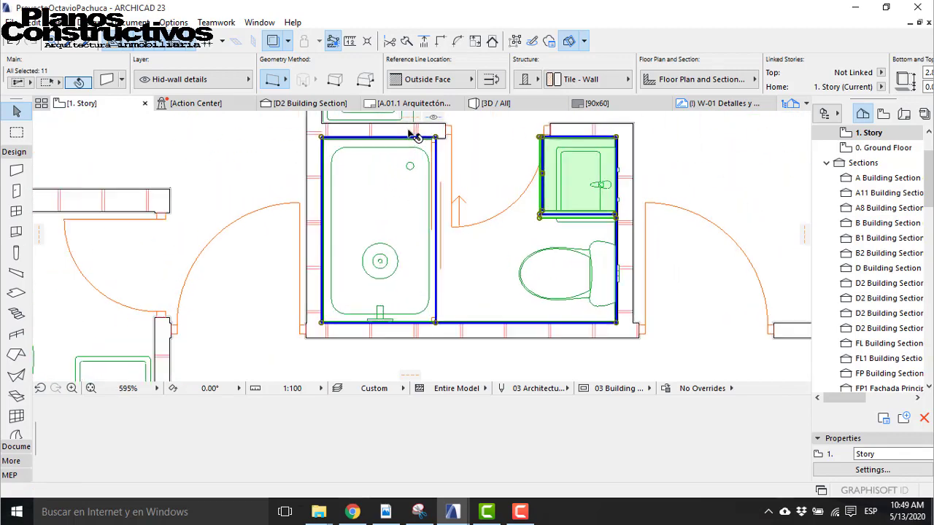
scroll(381, 184, "down", 4)
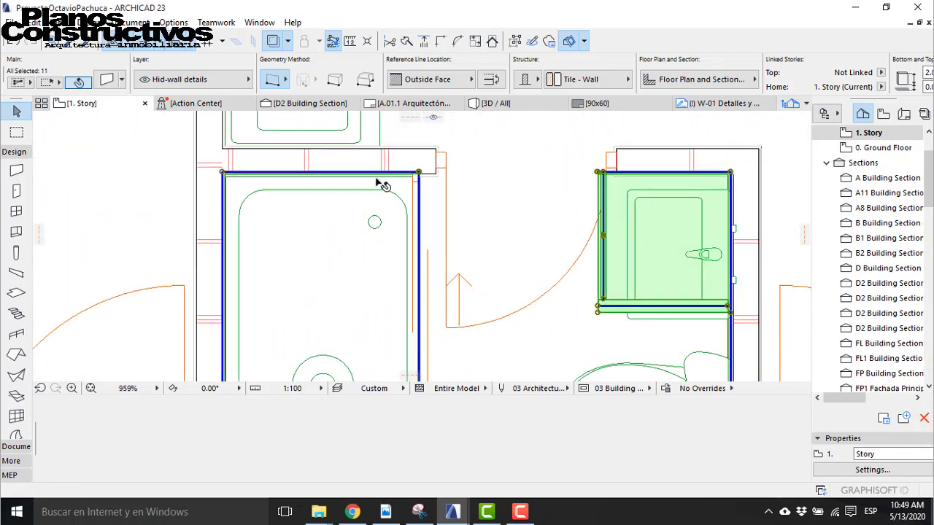
scroll(381, 184, "down", 1)
middle_click_drag(661, 196, 469, 167)
scroll(459, 170, "up", 7)
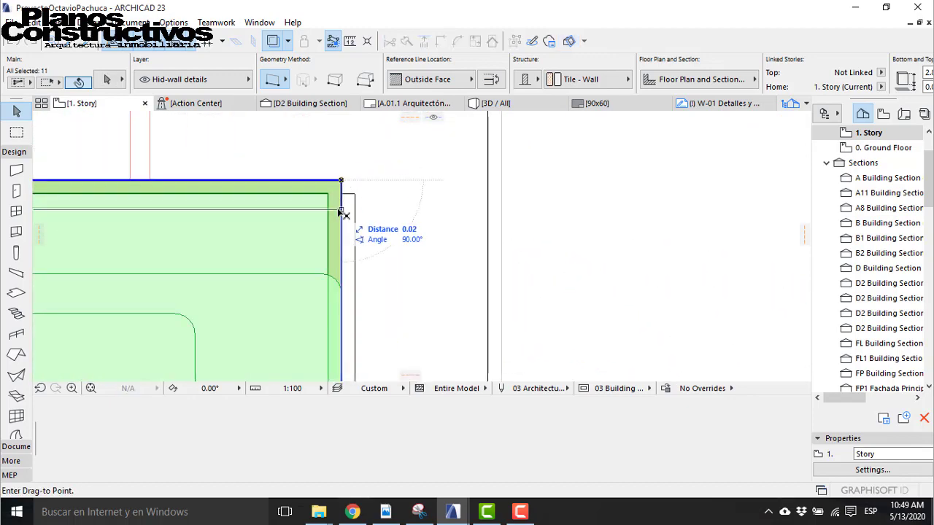
scroll(387, 154, "down", 9)
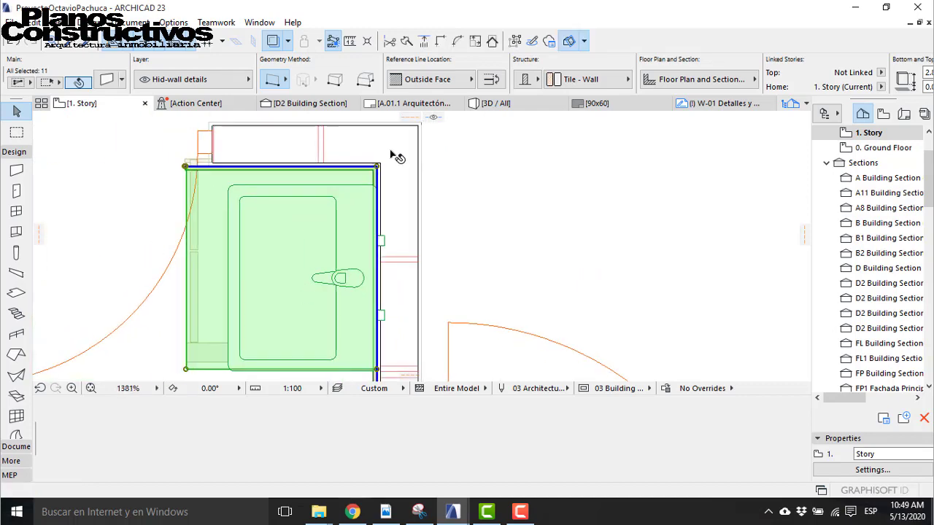
scroll(340, 154, "up", 5)
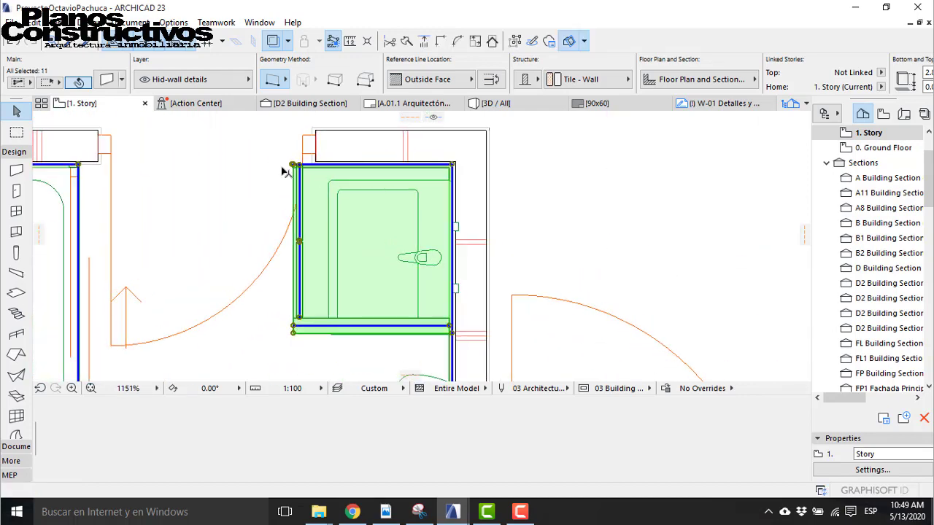
scroll(284, 172, "down", 1)
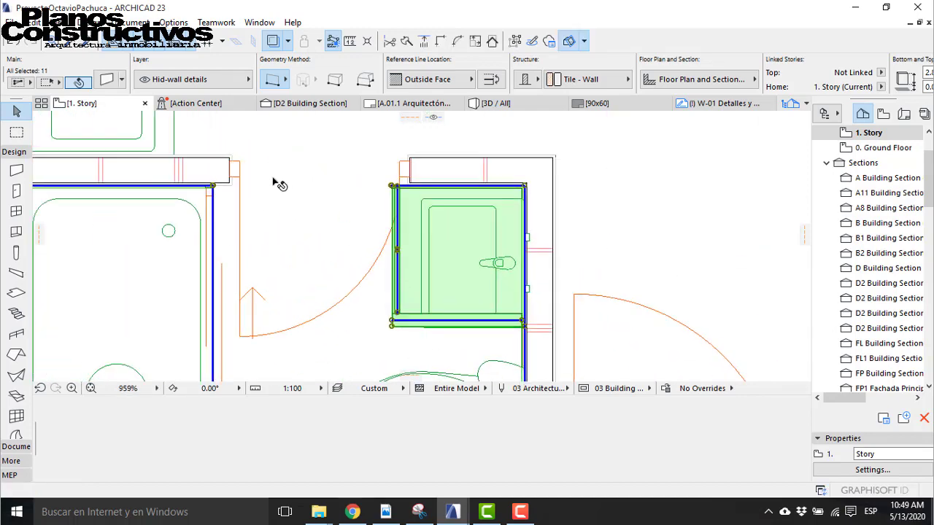
Step: Move the 0.70 m bathroom door toward the shower so its opening clears the vanity's outer edge
scroll(279, 185, "up", 5)
left_click(612, 133)
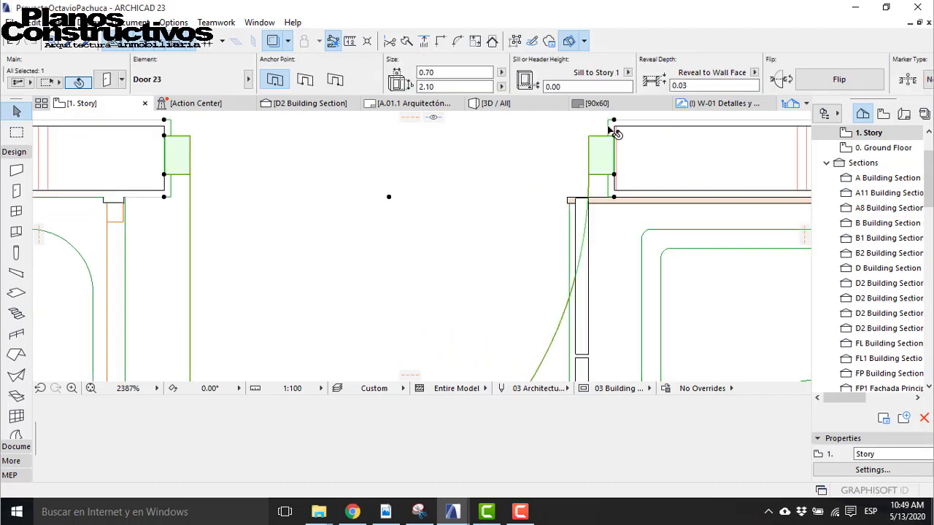
left_click(570, 205)
scroll(438, 227, "down", 10)
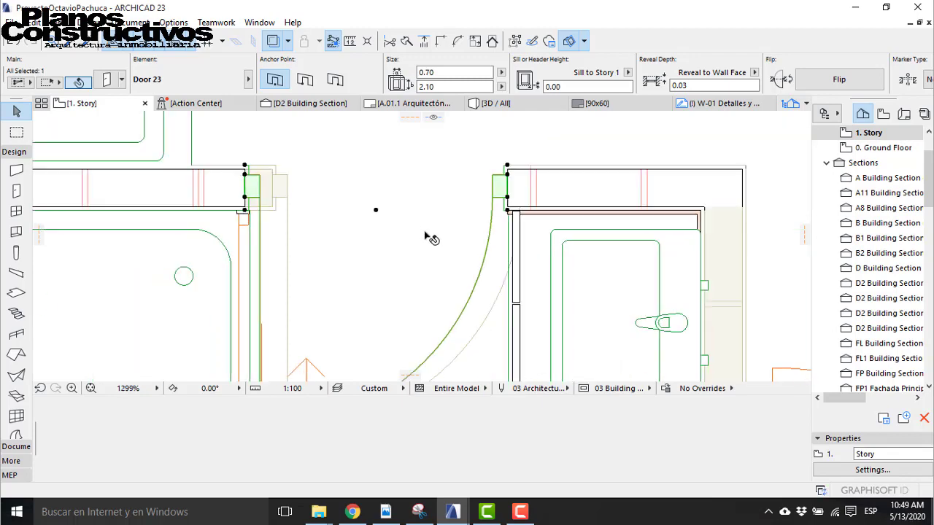
scroll(375, 224, "up", 3)
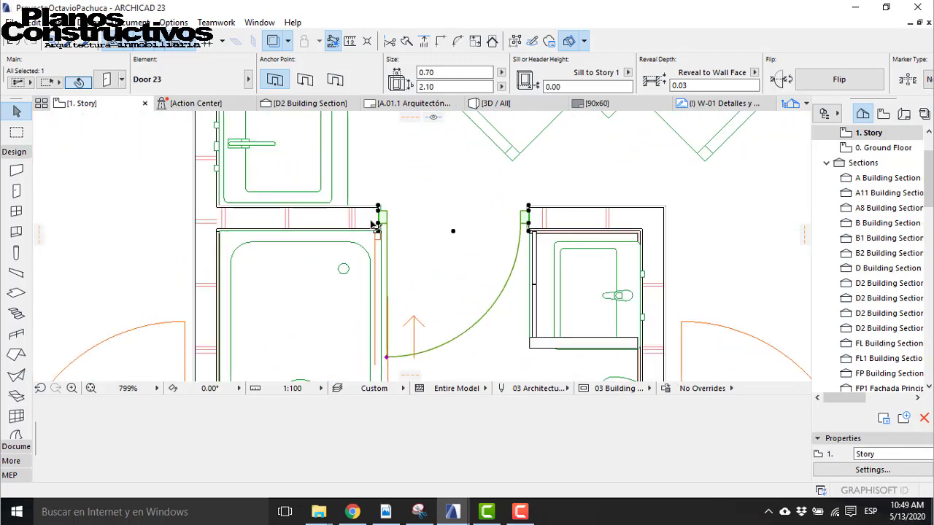
scroll(546, 320, "up", 3)
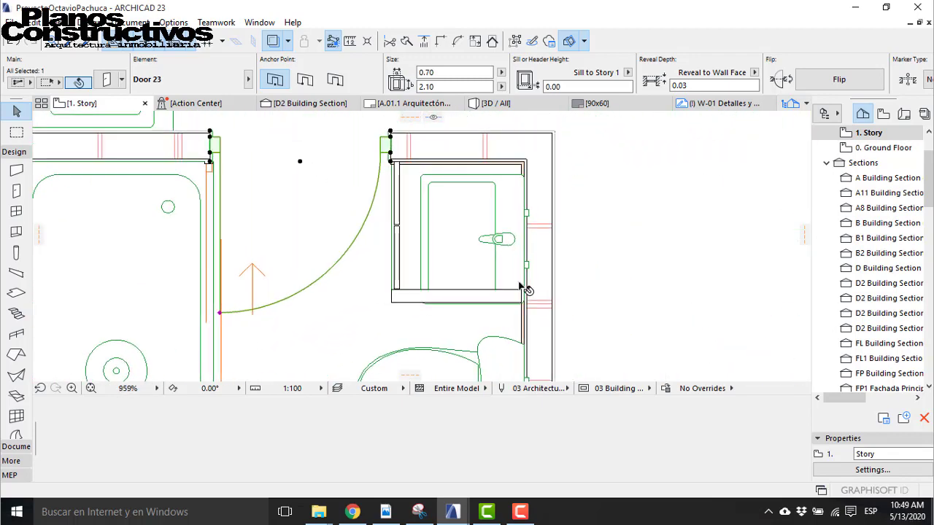
Step: Move the existing basin off the masonry wall so its back meets the tile finish and it sits within the vanity
left_click(422, 182)
scroll(474, 237, "up", 4)
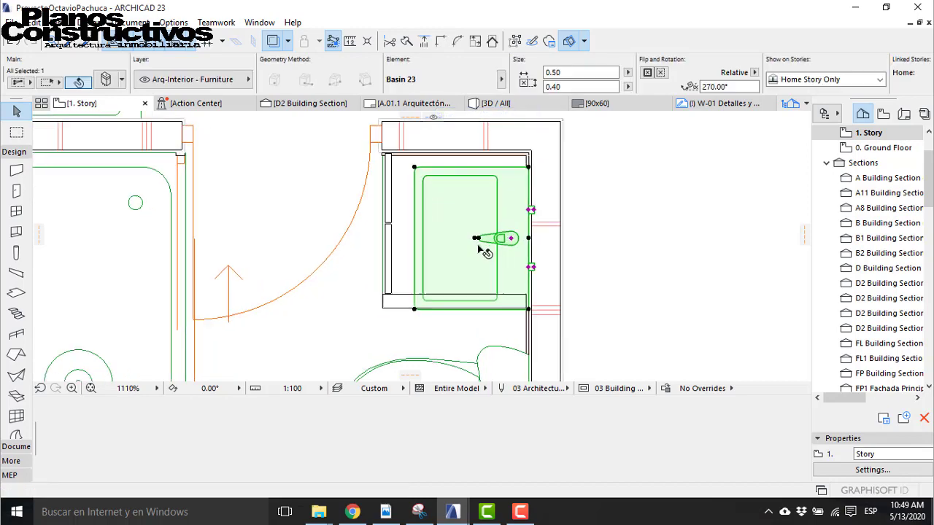
left_click_drag(473, 235, 456, 222)
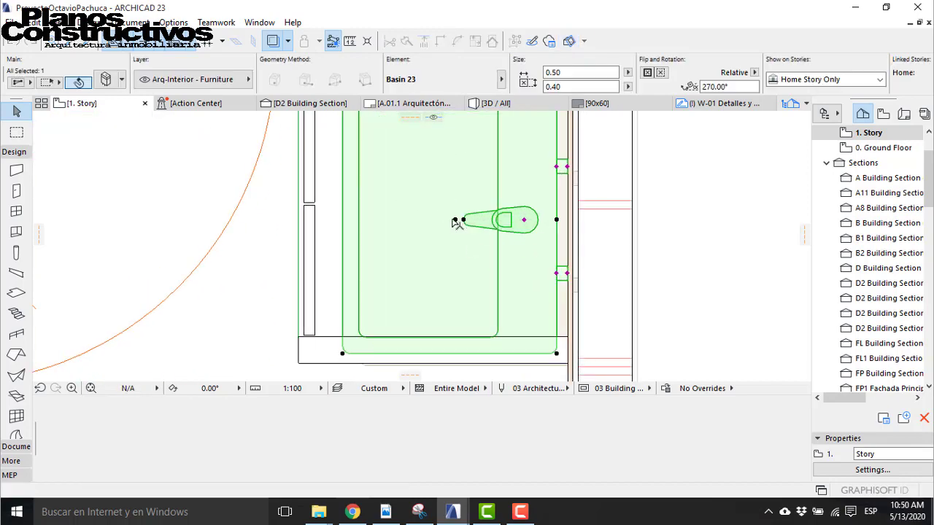
scroll(474, 267, "down", 4)
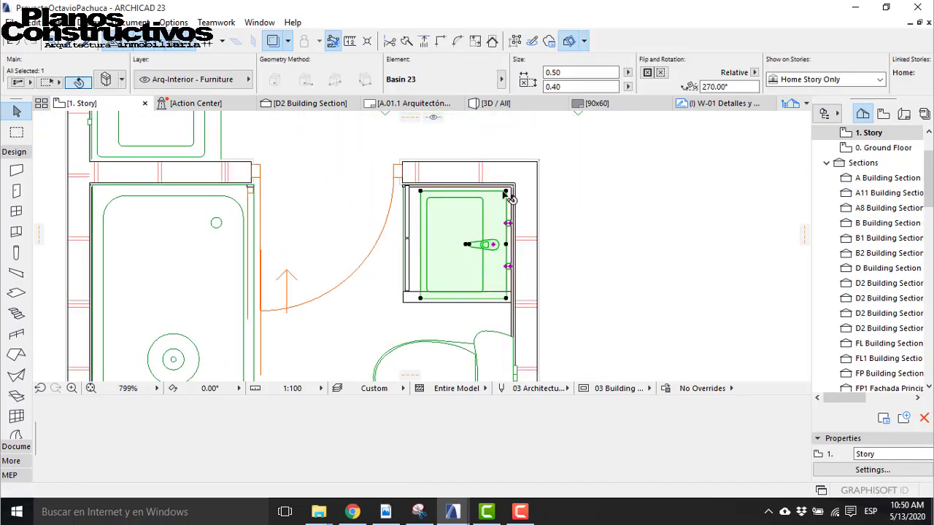
key("Escape")
Step: Nudge the bathroom door back toward the vanity, aligning its jamb corner with the vanity's outer edge
scroll(508, 199, "up", 2)
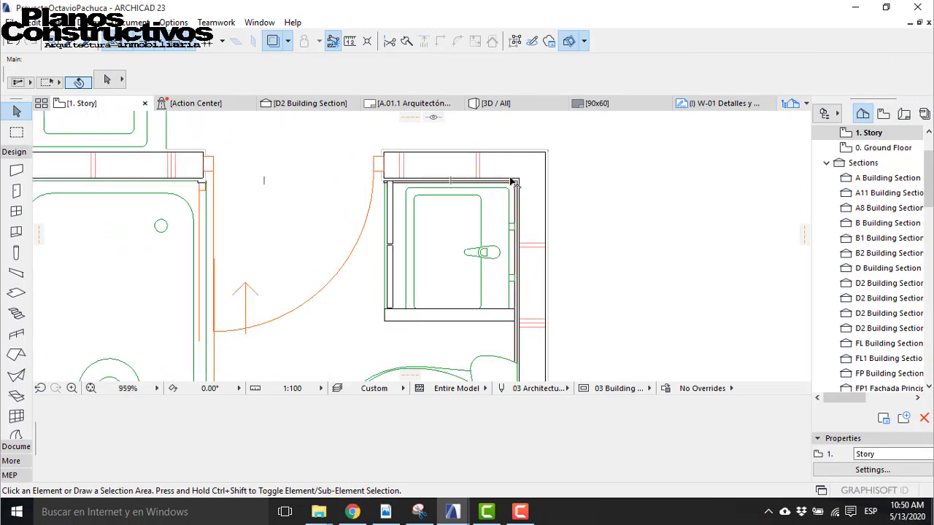
scroll(343, 168, "up", 4)
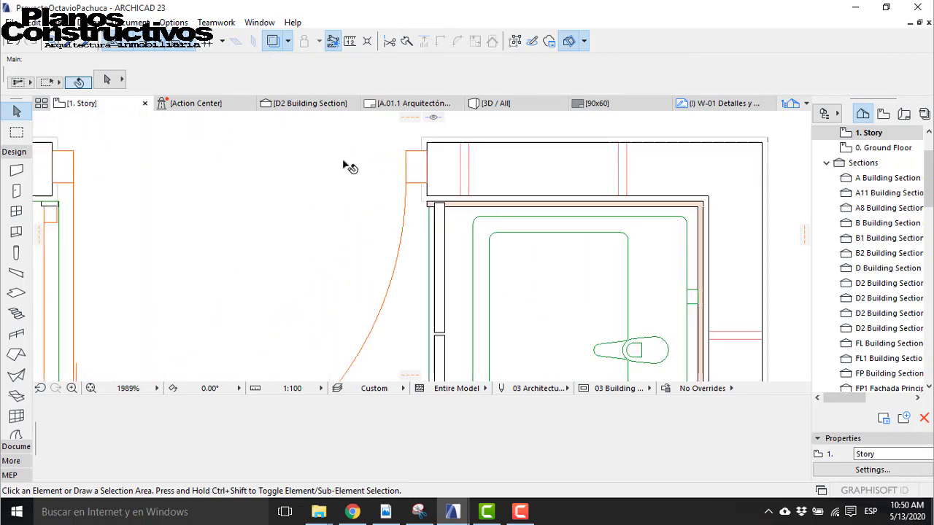
left_click(415, 164)
scroll(416, 175, "up", 3)
key("ctrl+d")
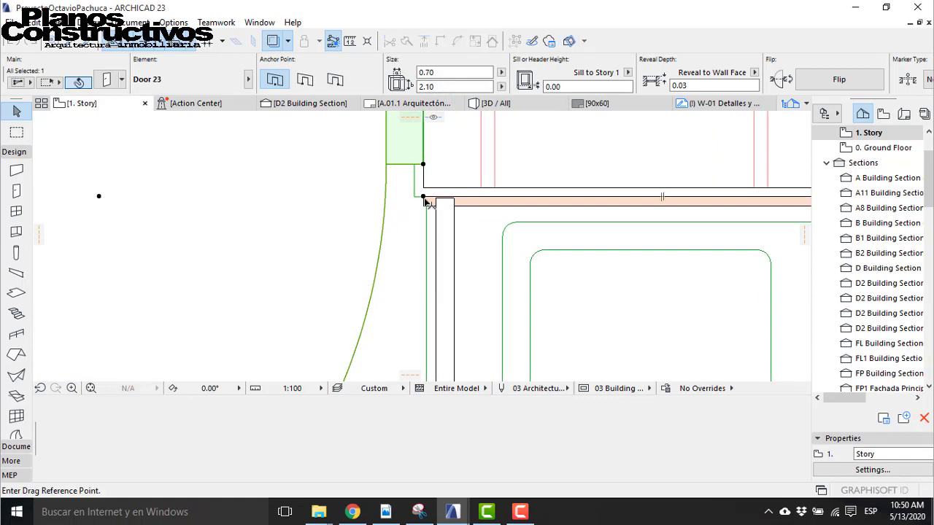
left_click(430, 201)
scroll(447, 175, "down", 3)
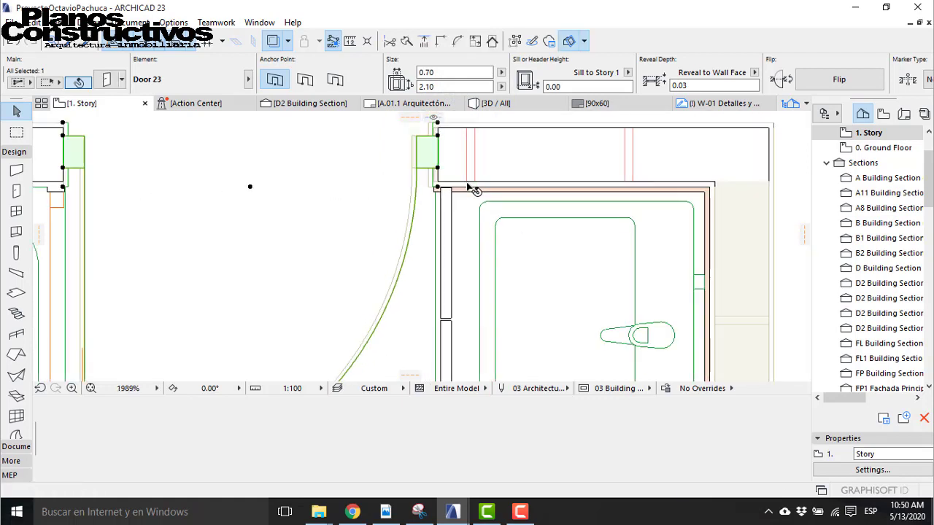
scroll(292, 197, "down", 3)
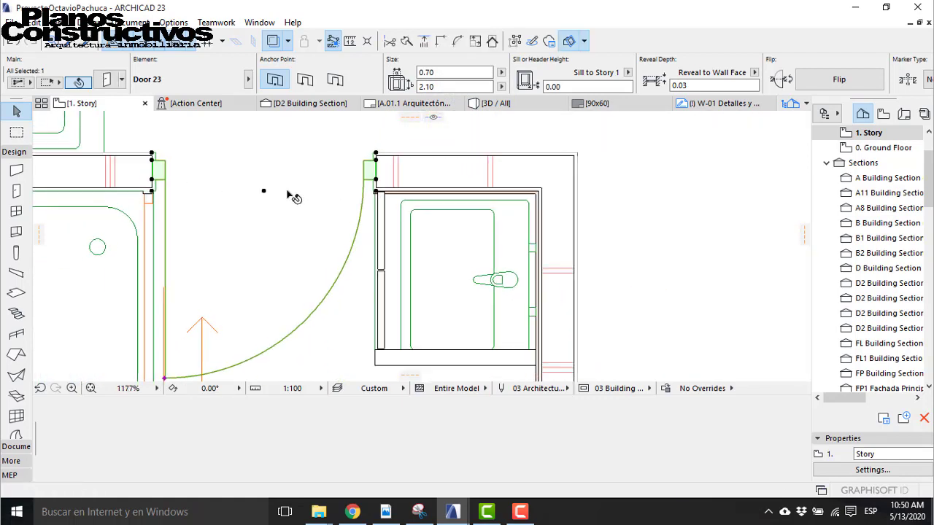
left_click(184, 179)
scroll(264, 187, "down", 3)
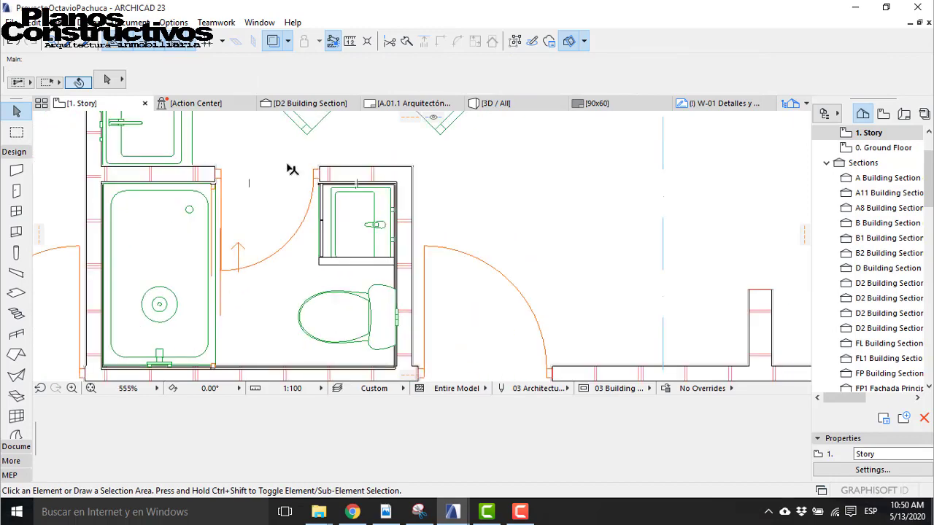
scroll(129, 192, "up", 3)
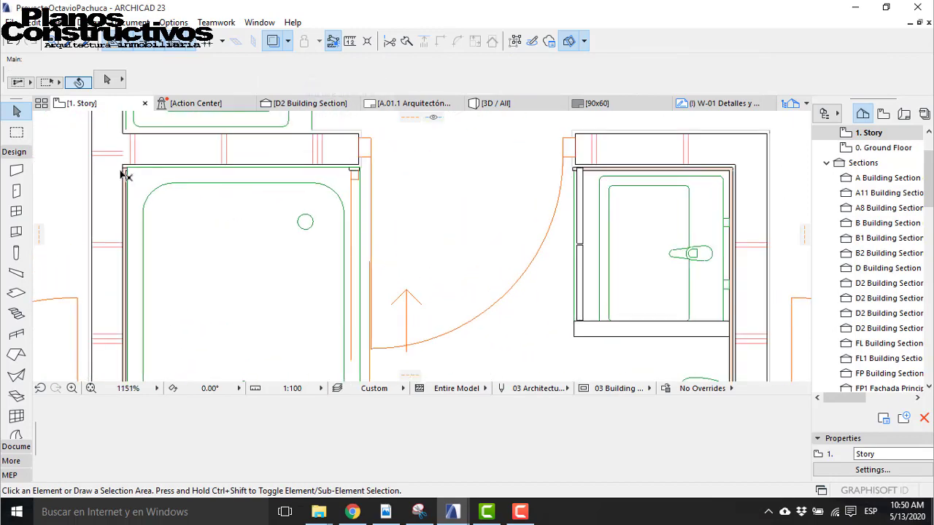
left_click(126, 175)
left_click(333, 163)
scroll(229, 209, "down", 3)
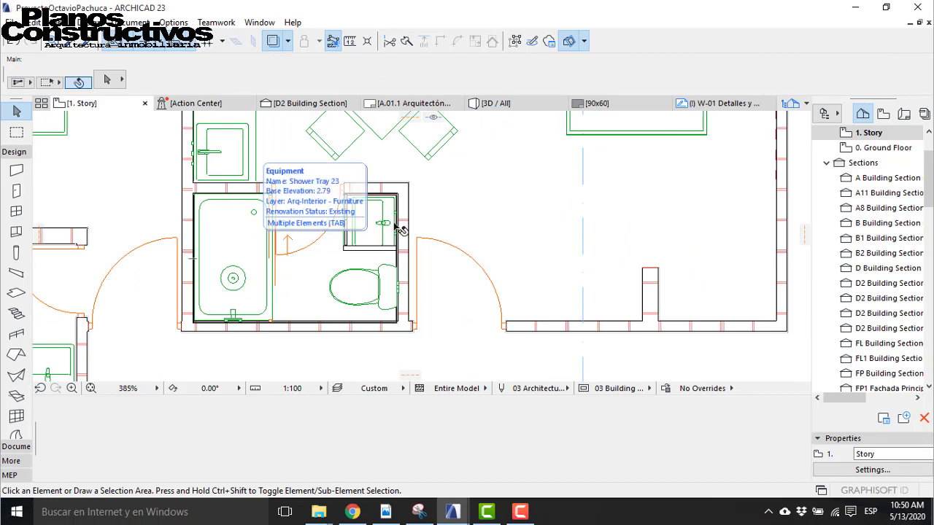
Step: Fly through the apartment in 3D into the adapted bathroom and inspect its tile walls, vanity, basin, toilet and shower
left_click(496, 103)
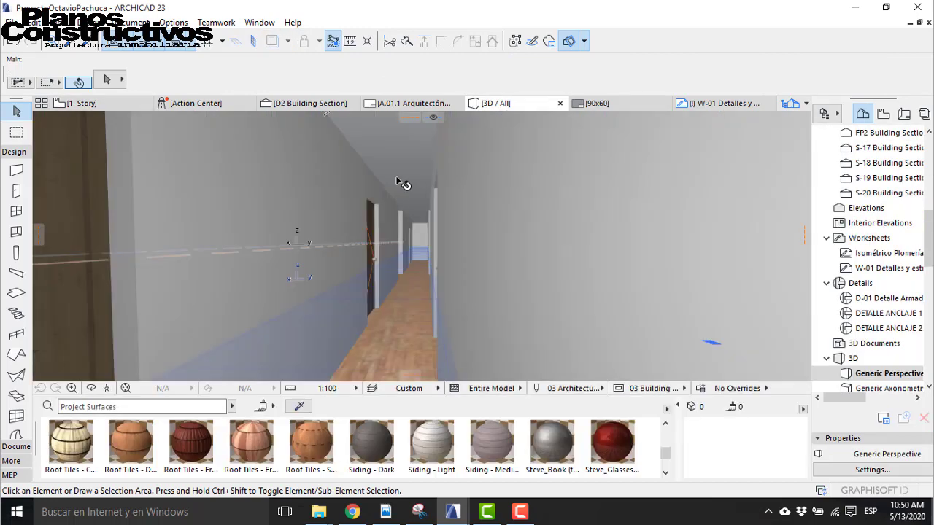
left_click(106, 388)
key("Up")
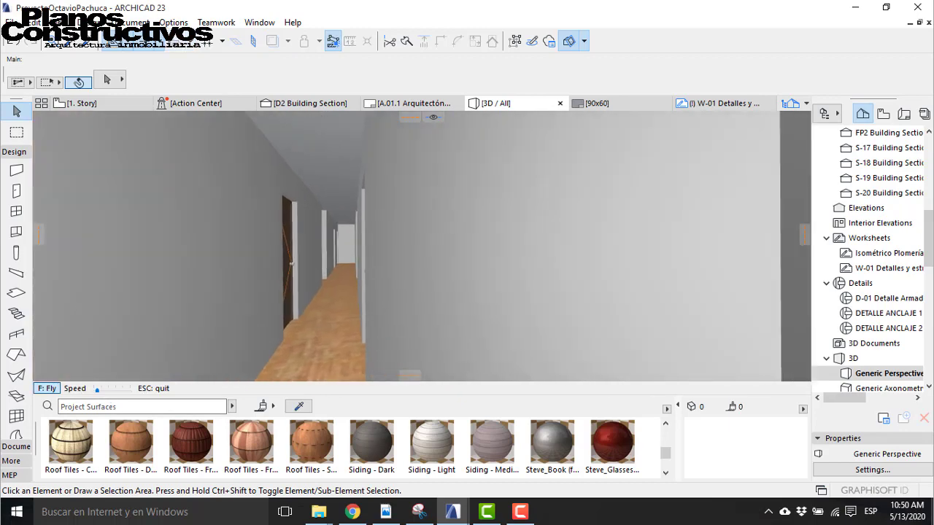
key("Up")
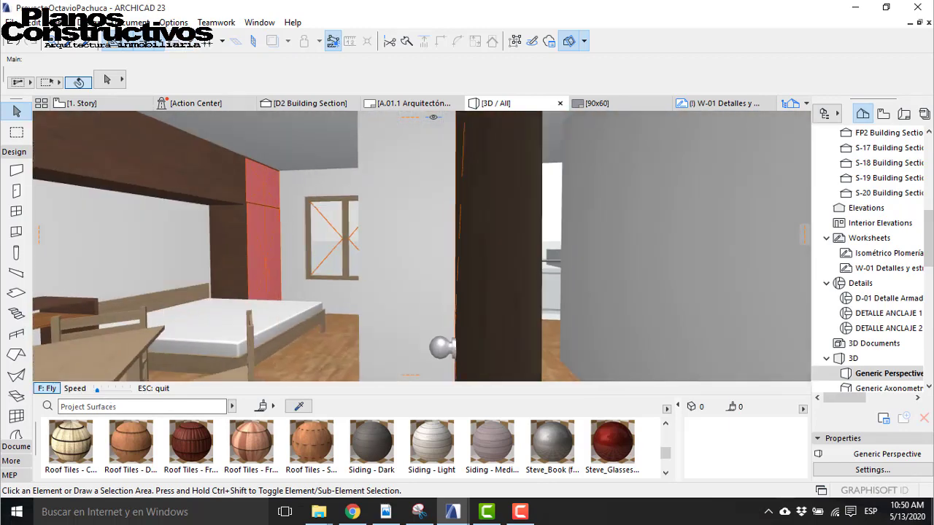
key("Up")
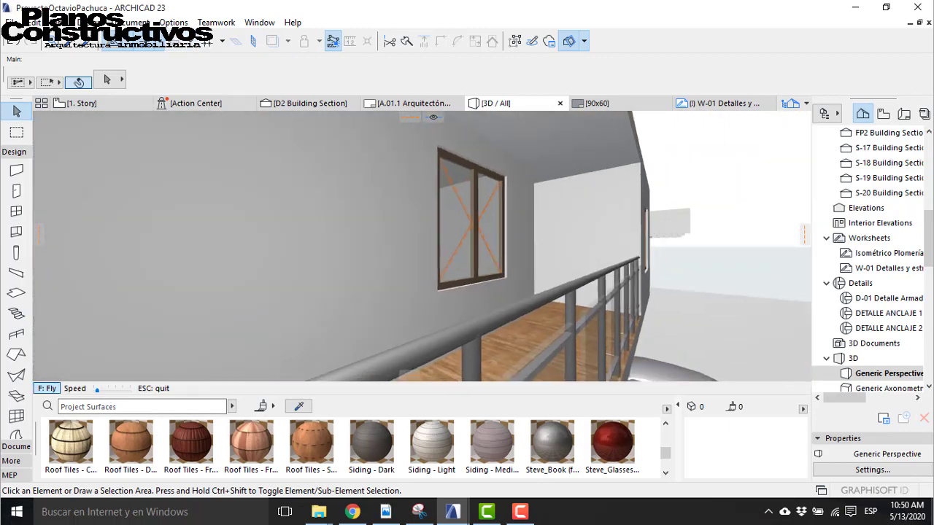
key("Down")
key("Down")
key("Up")
key("Up")
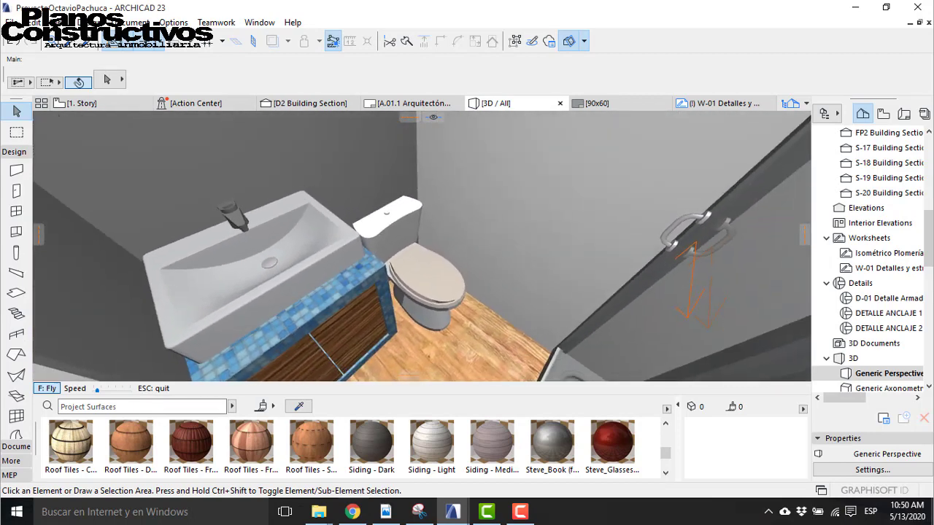
key("Up")
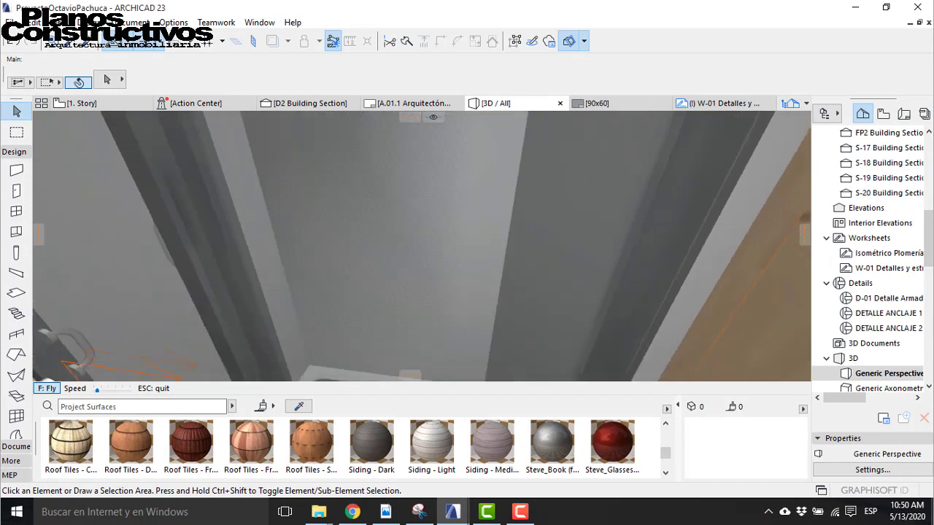
key("Up")
key("Up")
key("Up")
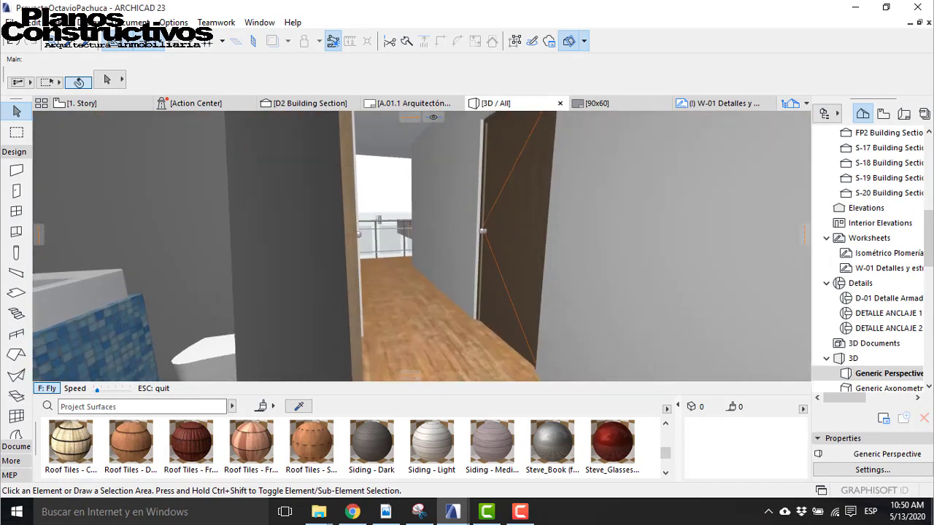
key("Up")
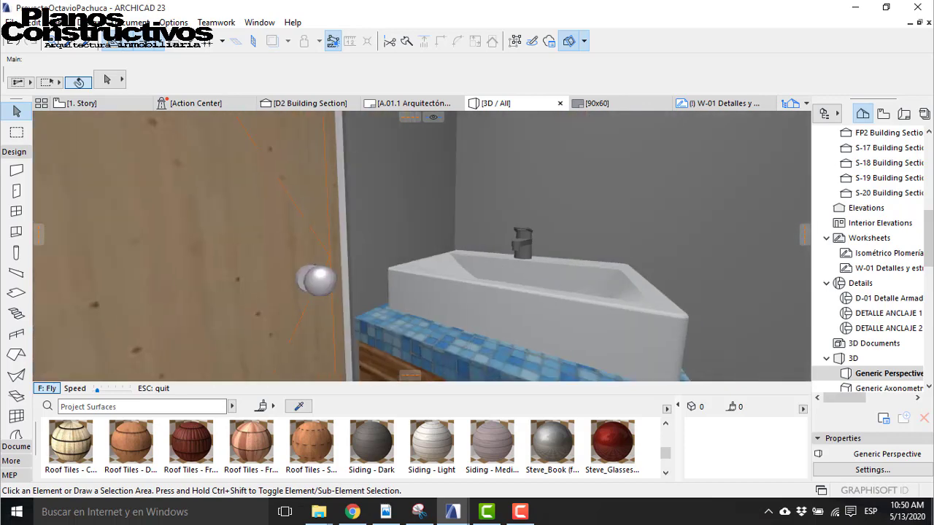
key("Up")
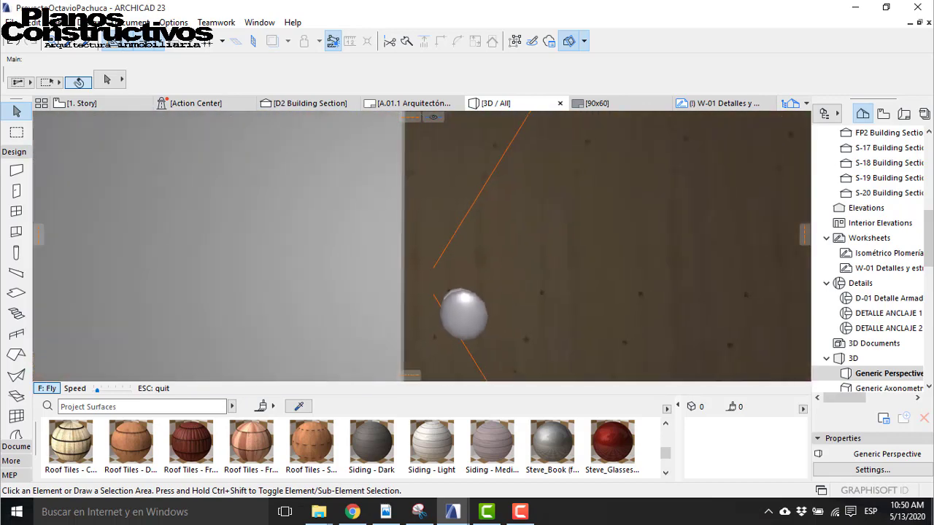
key("Up")
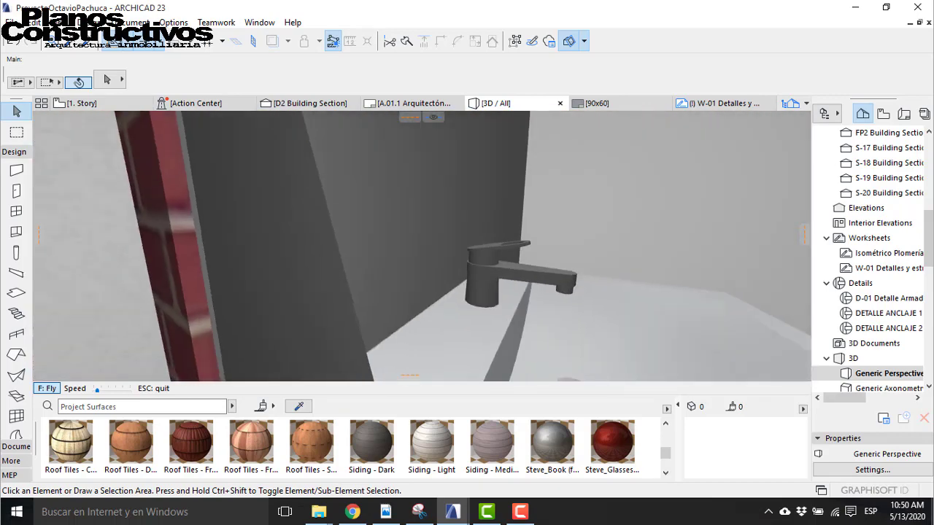
key("Escape")
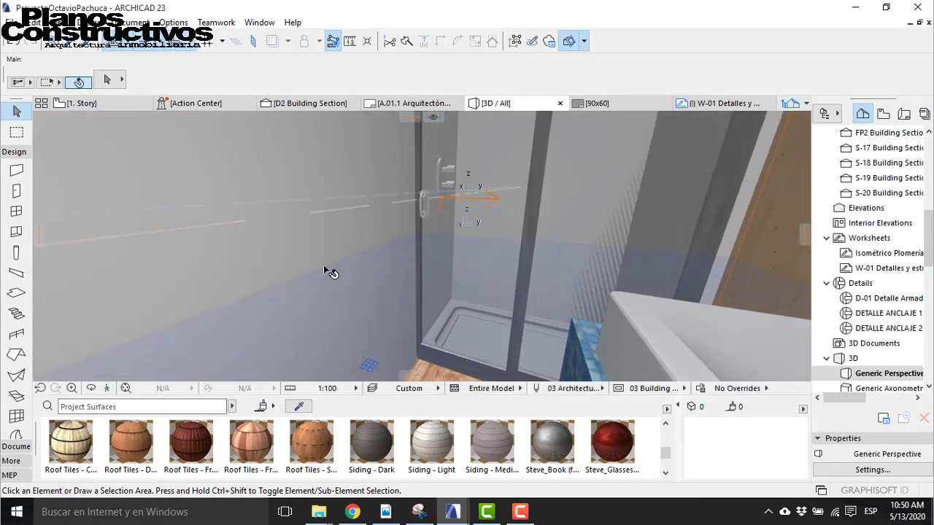
Step: Return to the first story plan and move the tile wall along the bathroom's lower side out of the masonry onto its inner face
left_click(110, 104)
scroll(297, 348, "up", 5)
scroll(214, 313, "up", 5)
left_click(173, 288)
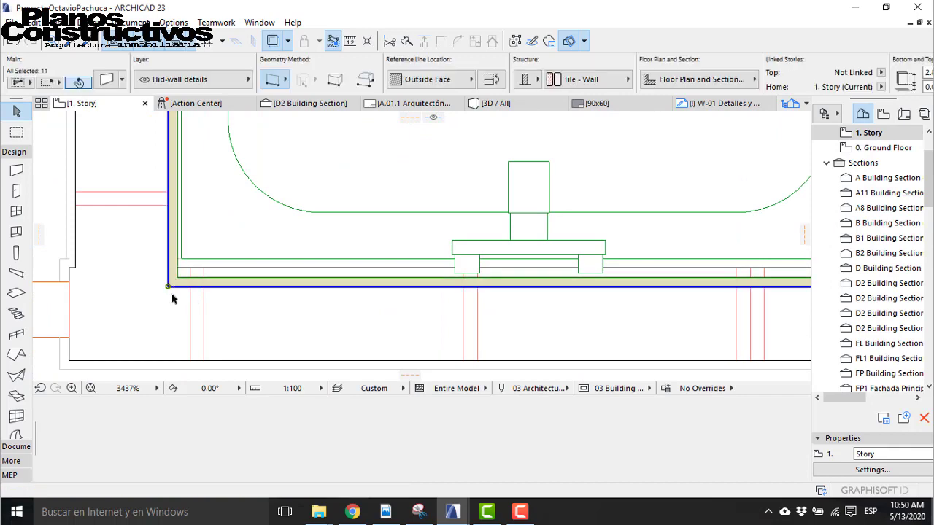
scroll(149, 301, "down", 5)
scroll(151, 302, "down", 1)
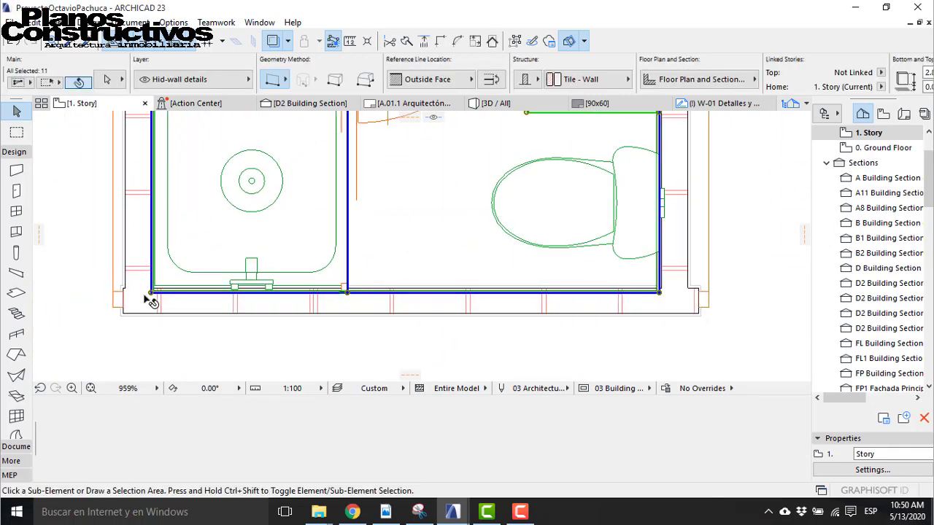
key("Escape")
scroll(659, 295, "up", 6)
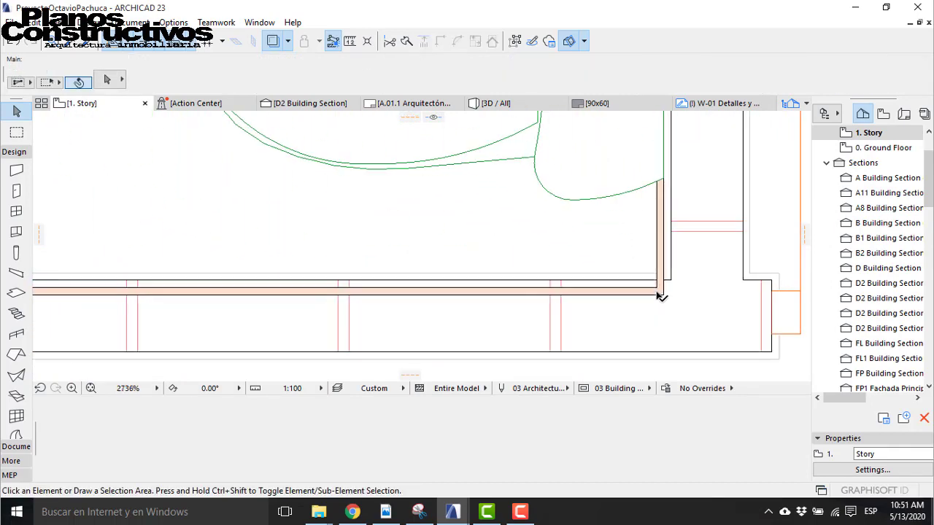
left_click(657, 294)
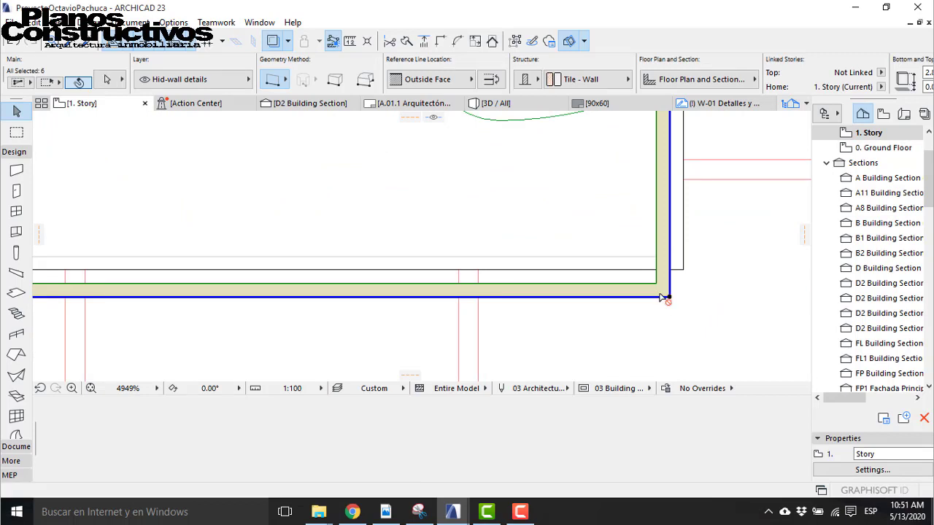
left_click(660, 298)
left_click(671, 297)
left_click(668, 261)
Step: Shift the shower's outer tile wall inward off the masonry and join the lower tile wall with the tile walls at both its ends
scroll(692, 291, "down", 4)
scroll(693, 291, "down", 3)
scroll(240, 298, "down", 3)
scroll(279, 311, "up", 2)
scroll(115, 309, "down", 1)
middle_click_drag(109, 304, 318, 357)
scroll(231, 346, "up", 6)
key("Escape")
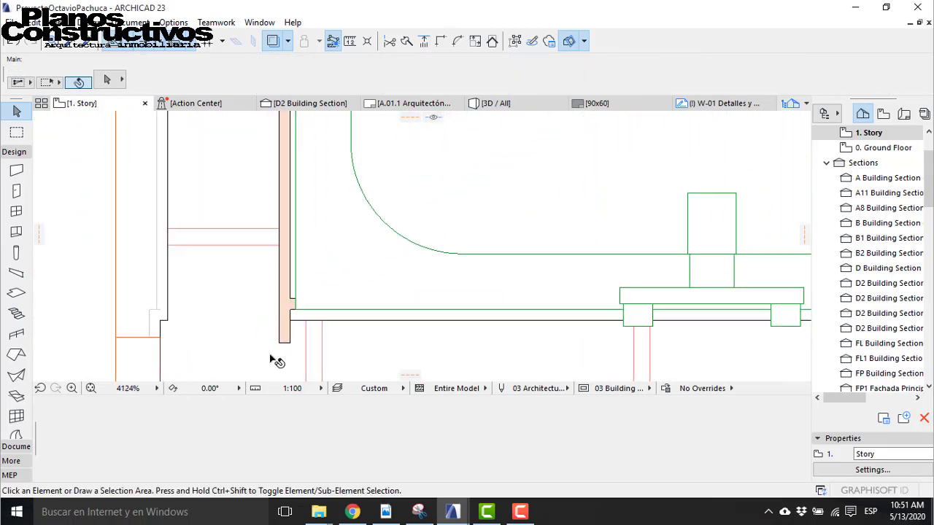
left_click(280, 341)
left_click_drag(279, 342, 252, 319)
scroll(332, 301, "up", 3)
scroll(246, 319, "down", 10)
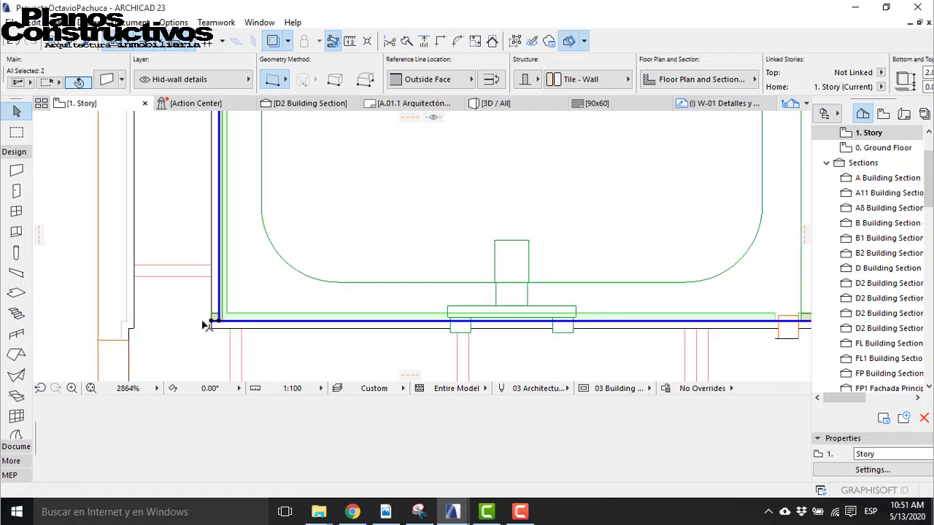
scroll(502, 332, "up", 8)
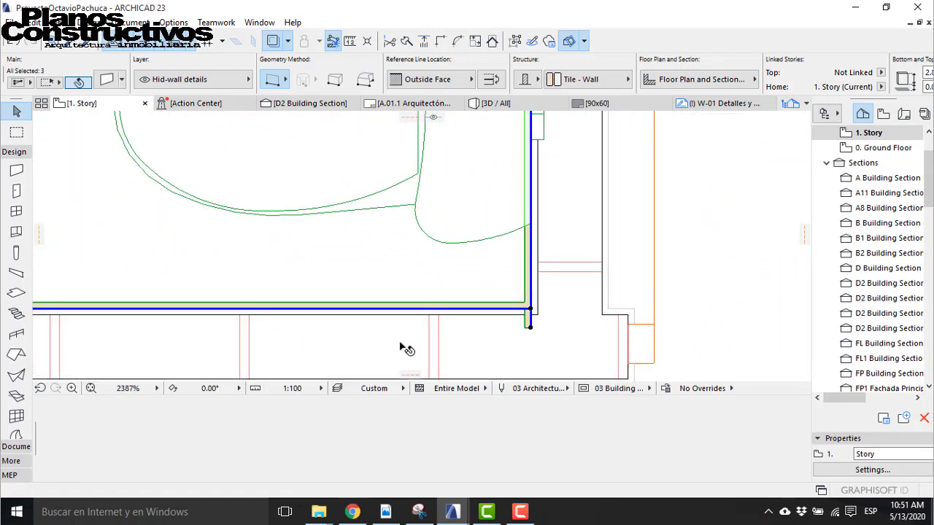
scroll(478, 176, "down", 7)
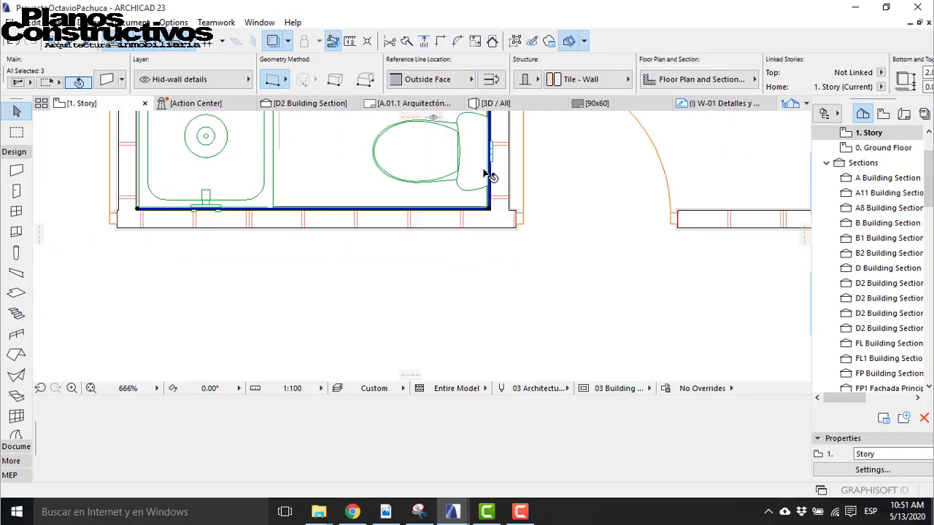
Step: Pull the protruding upper end of the shower's outer tile wall back and intersect it with the upper tile wall at the corner
scroll(267, 188, "up", 8)
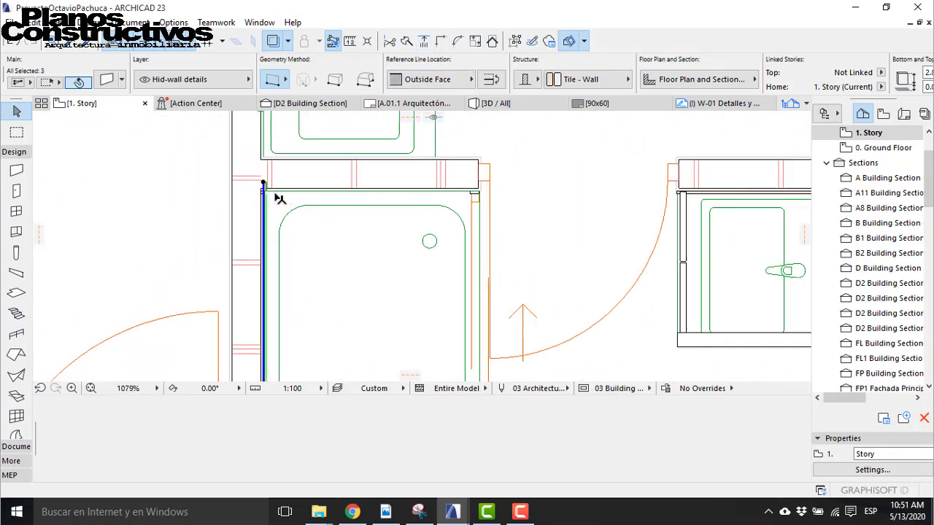
scroll(264, 181, "up", 3)
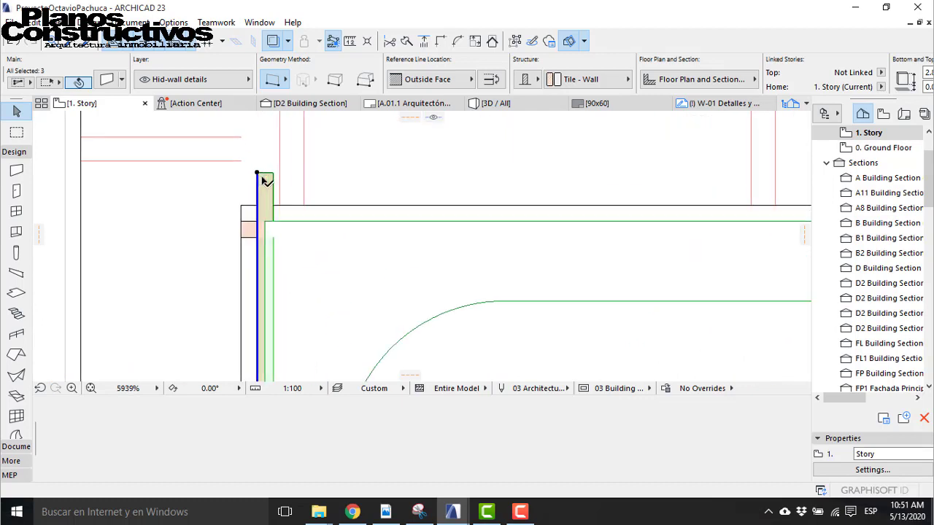
left_click(258, 173)
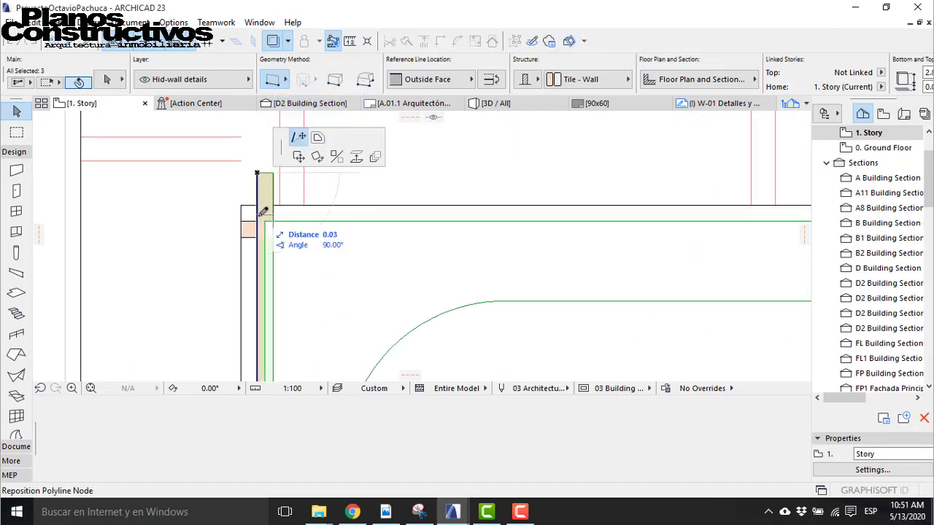
left_click(258, 220)
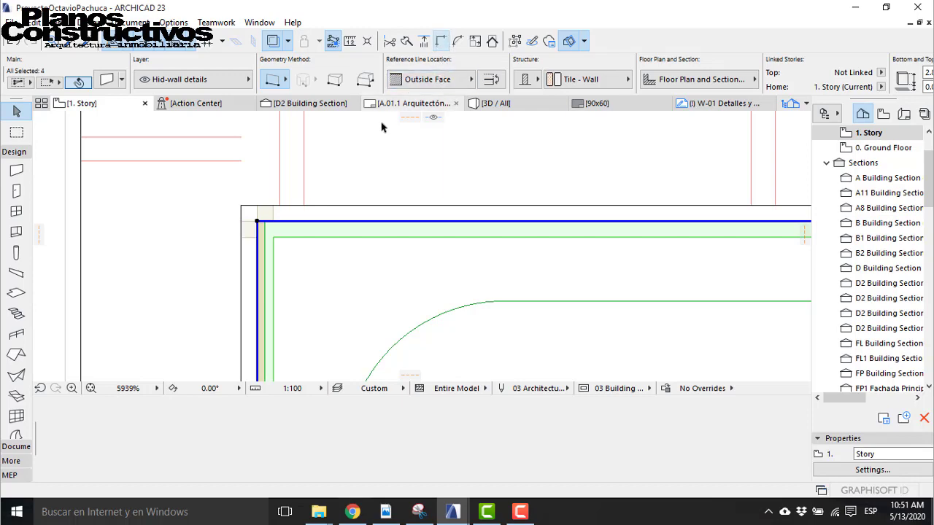
Step: Shorten the shower's sliding door at its upper end to a width of 1.22 m so it clears the upper tile wall
scroll(219, 152, "down", 5)
scroll(219, 153, "down", 3)
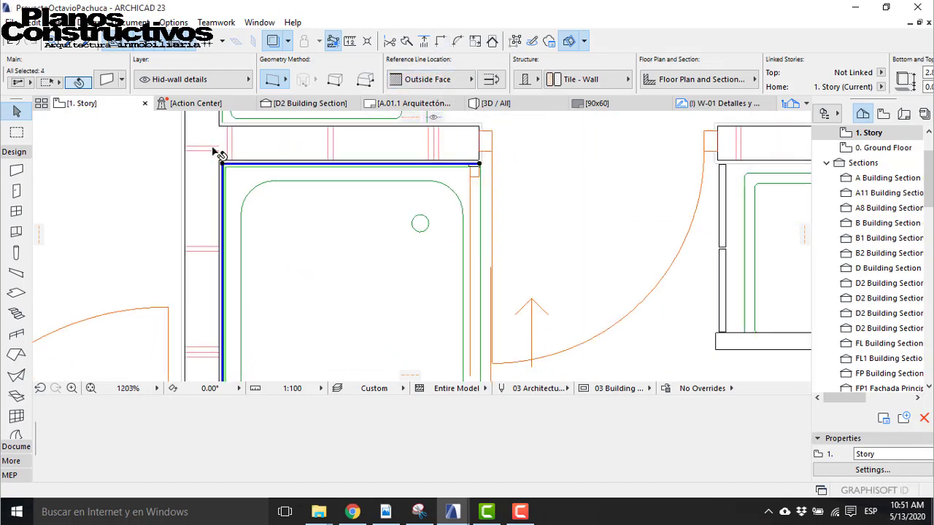
scroll(403, 171, "up", 3)
scroll(402, 171, "up", 3)
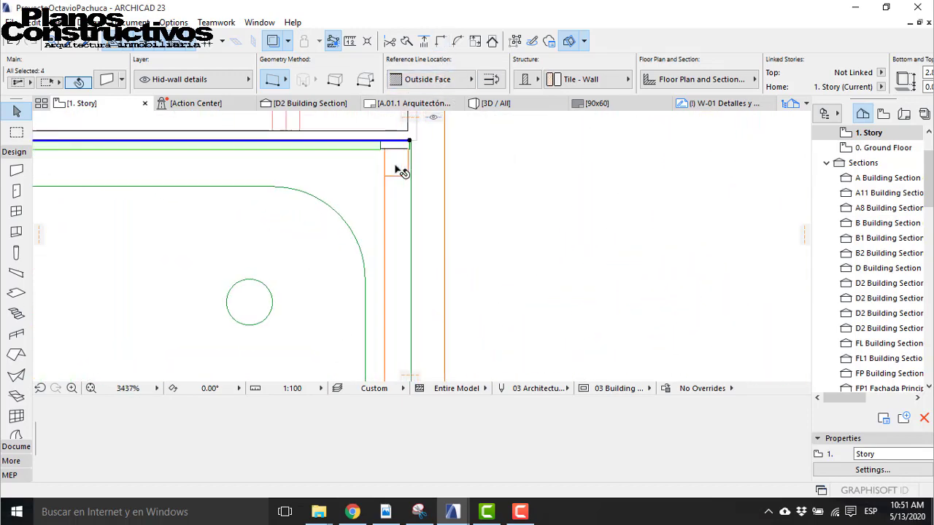
left_click(381, 149)
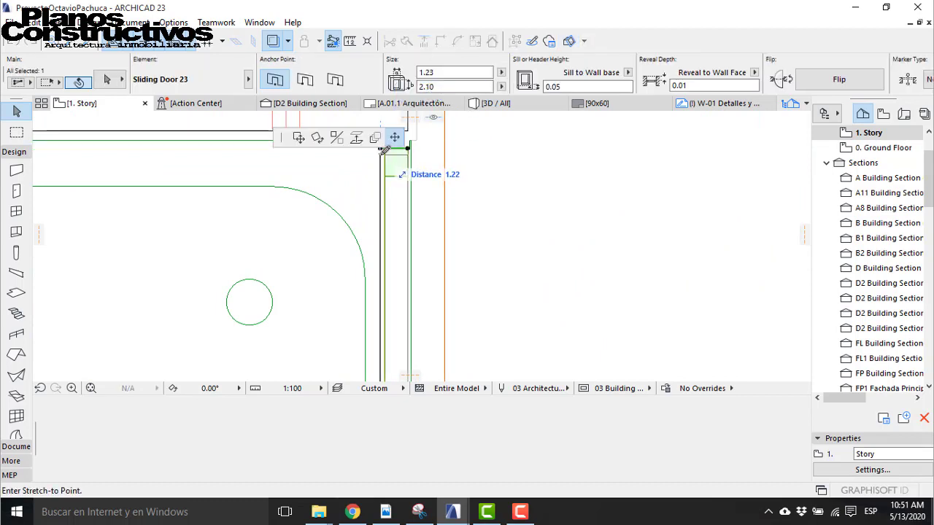
left_click(390, 172)
scroll(411, 186, "down", 2)
scroll(365, 187, "down", 3)
middle_click_drag(412, 213, 511, 233)
scroll(475, 233, "up", 3)
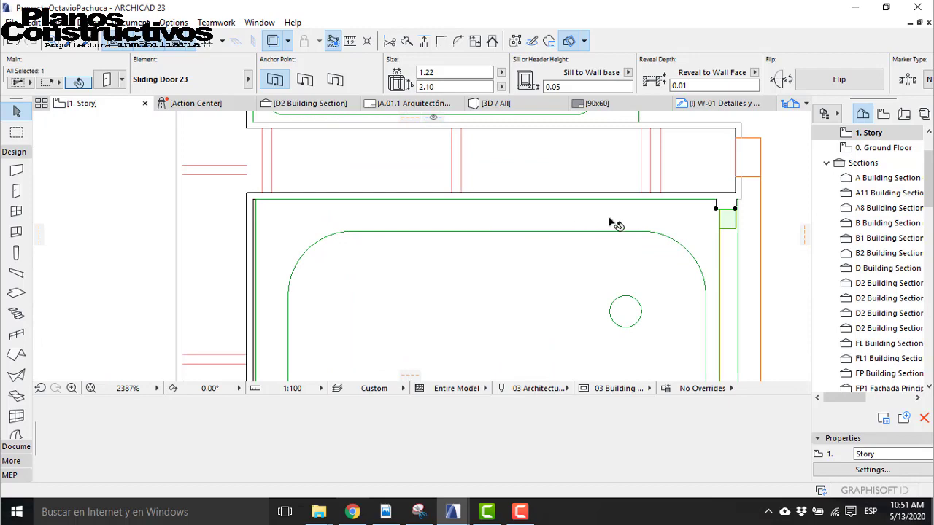
scroll(487, 207, "down", 6)
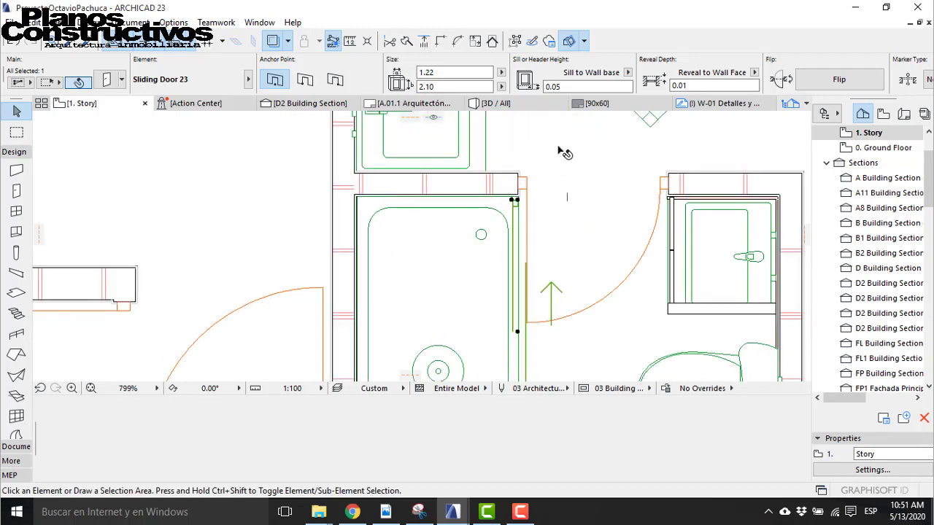
key("Escape")
Step: Switch to the 3D perspective and fly from the bathroom's shower enclosure out through the apartment's kitchen, dining and sleeping areas to check them
left_click(490, 106)
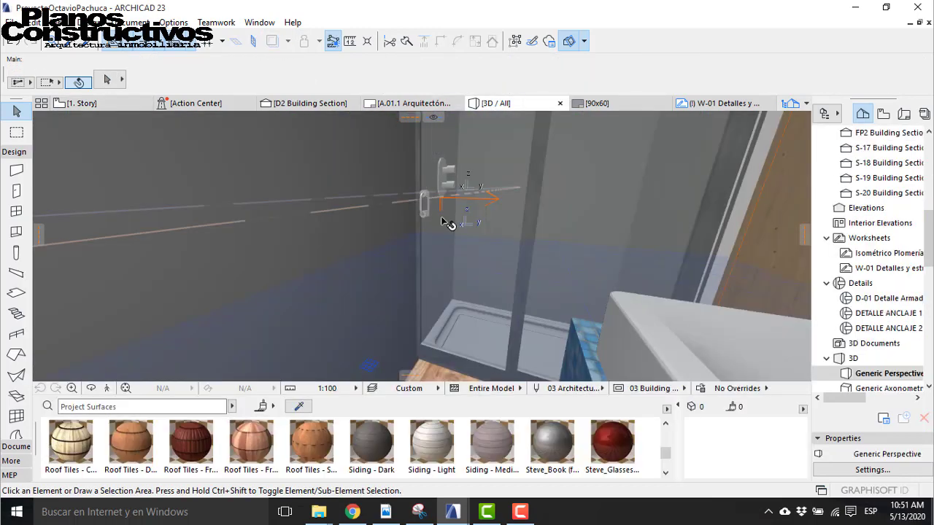
left_click(107, 388)
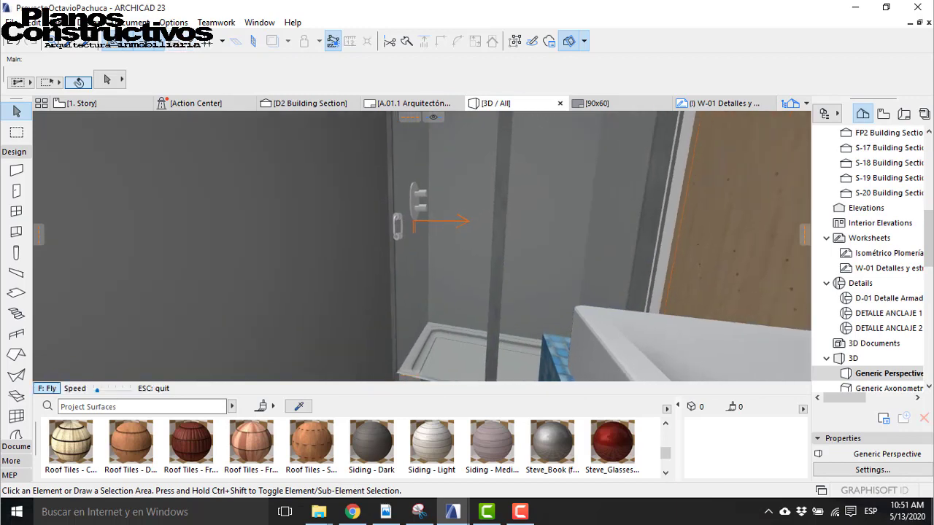
key("Up")
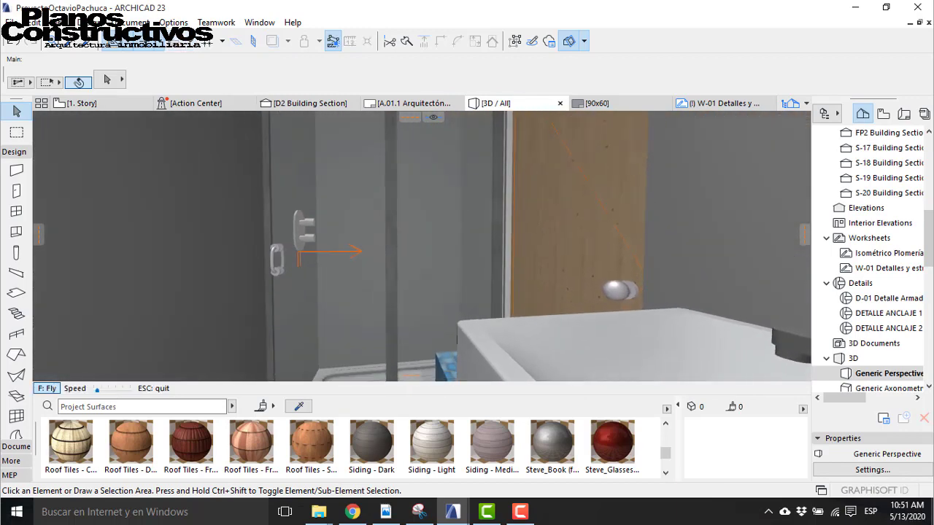
key("Up")
key("Down")
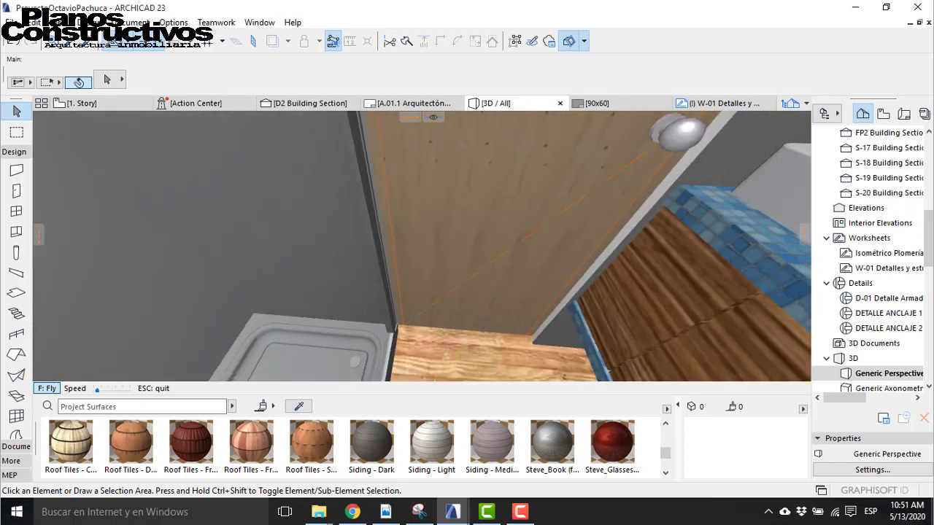
key("Up")
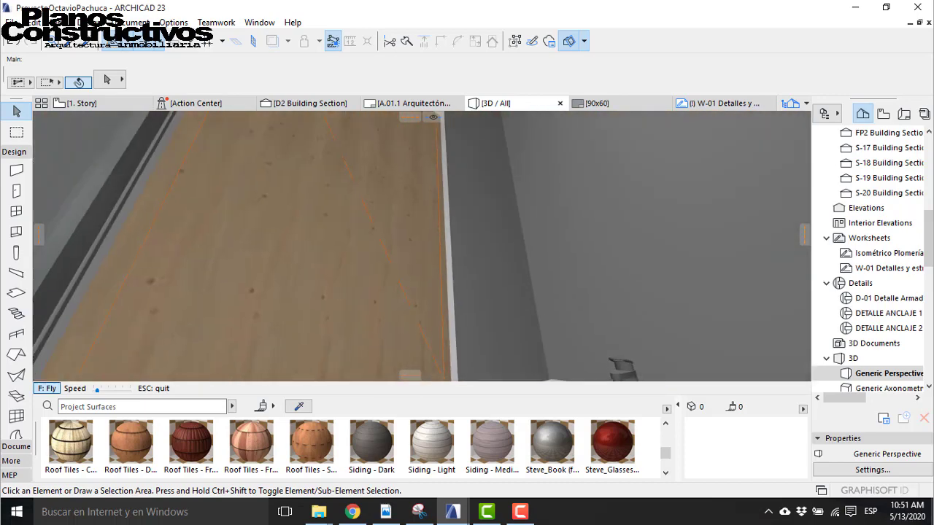
key("Up")
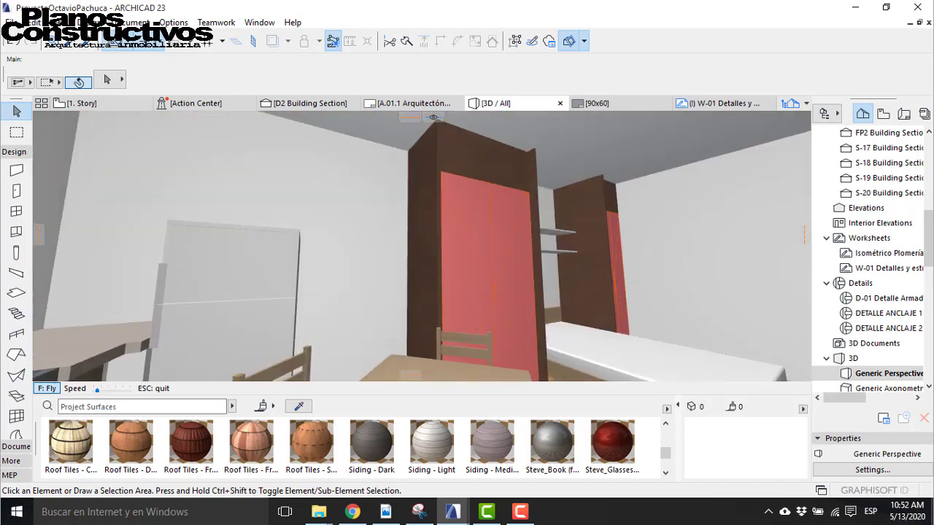
key("Down")
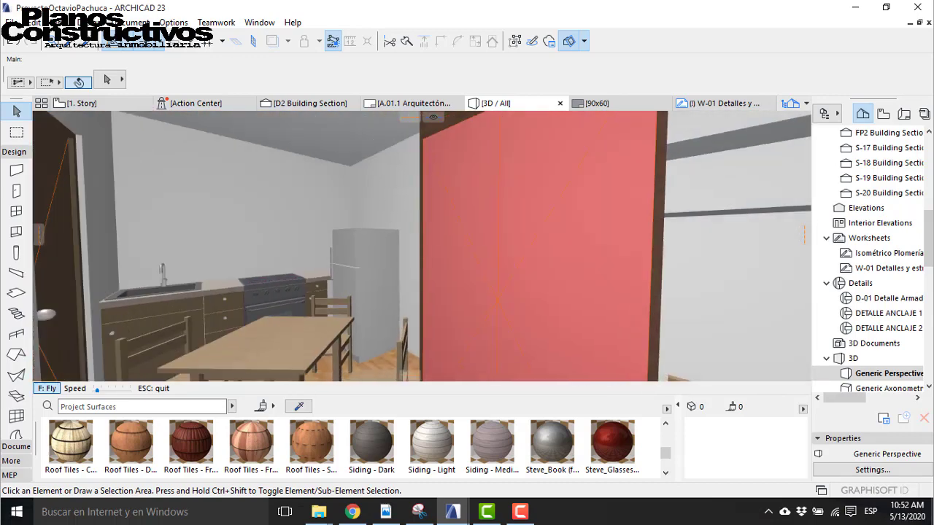
key("Up")
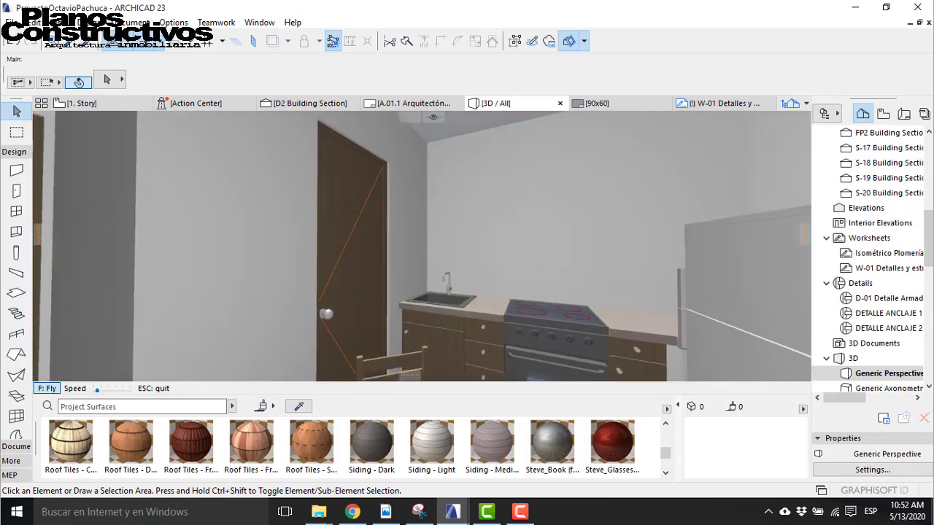
key("Down")
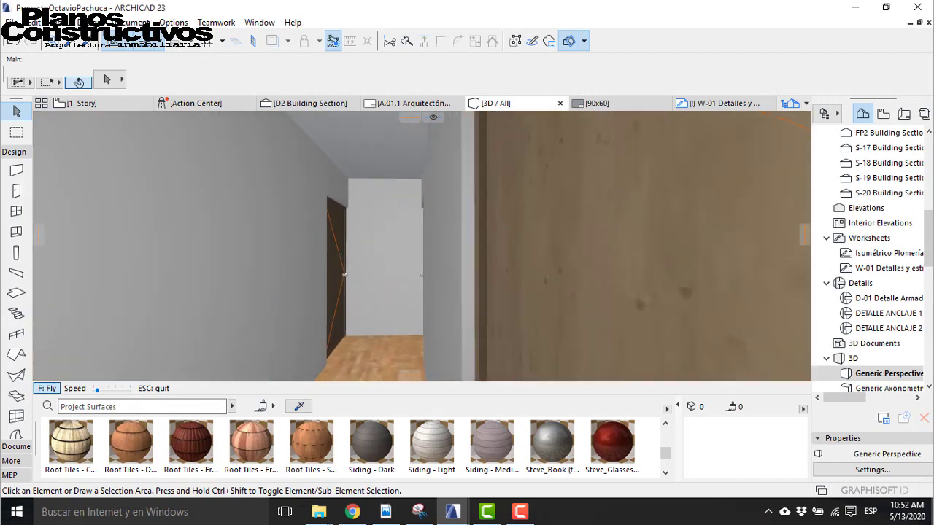
key("Down")
key("Up")
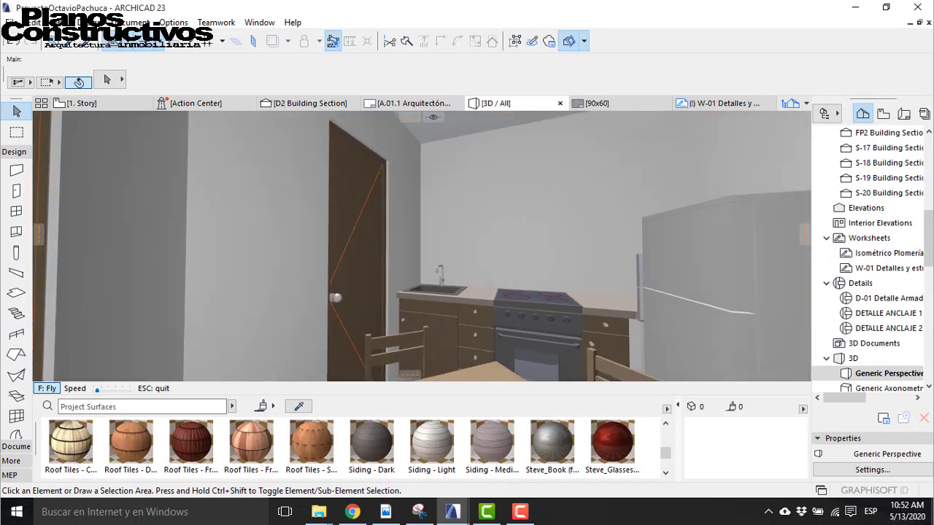
Step: Fly back into the bathroom to examine the shower's sliding door, tile walls and fittings, and return to the bedroom side
key("Left")
key("Up")
key("Up")
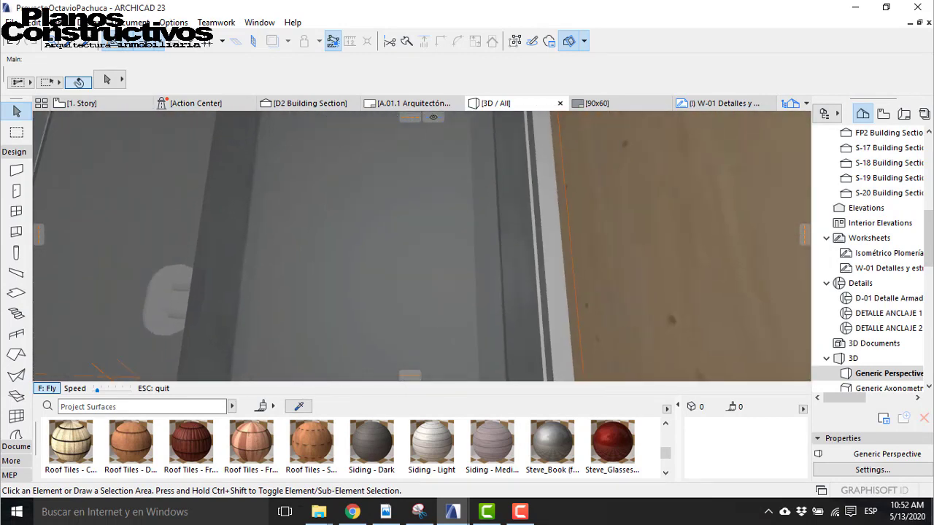
key("Up")
key("Down")
key("Up")
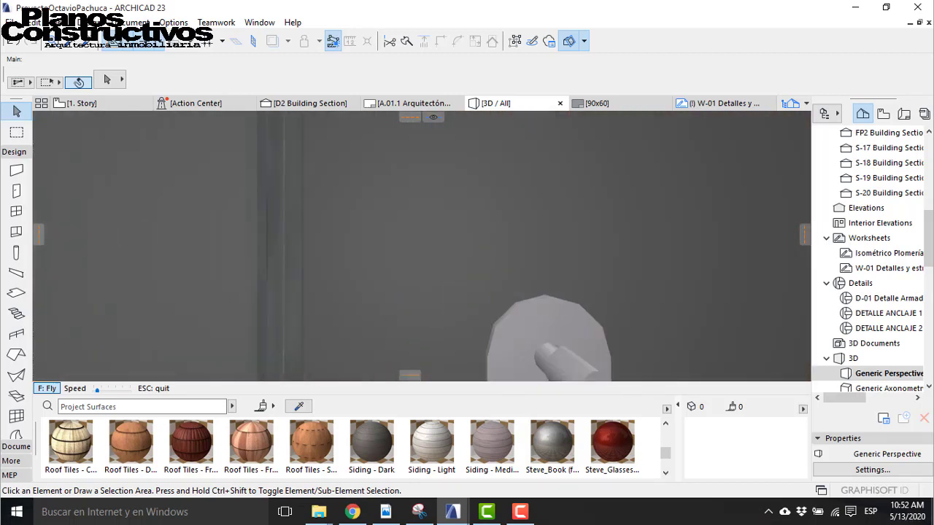
key("Down")
key("Up")
key("Up")
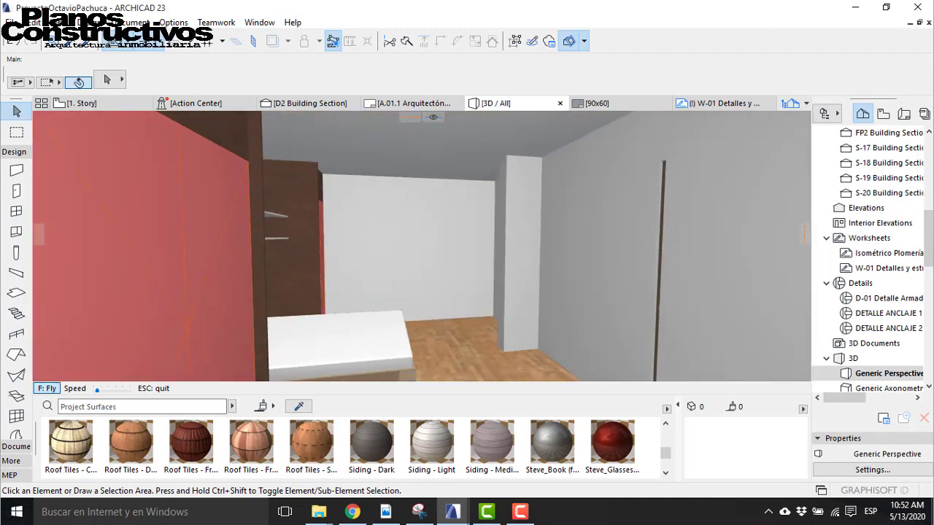
key("Up")
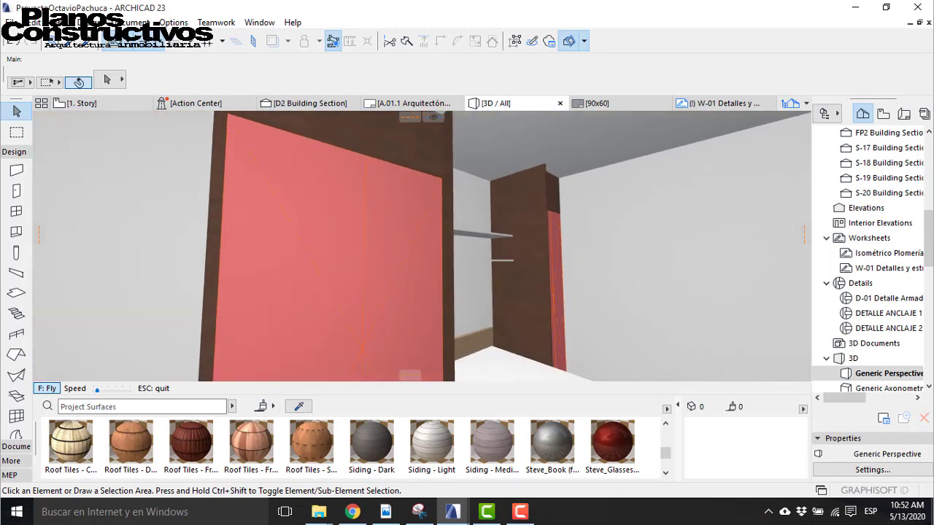
key("Up")
key("Escape")
Step: Return to the first story plan and locate the finished pair of back-to-back bathrooms and the matching untiled pair
left_click(135, 103)
scroll(347, 199, "down", 10)
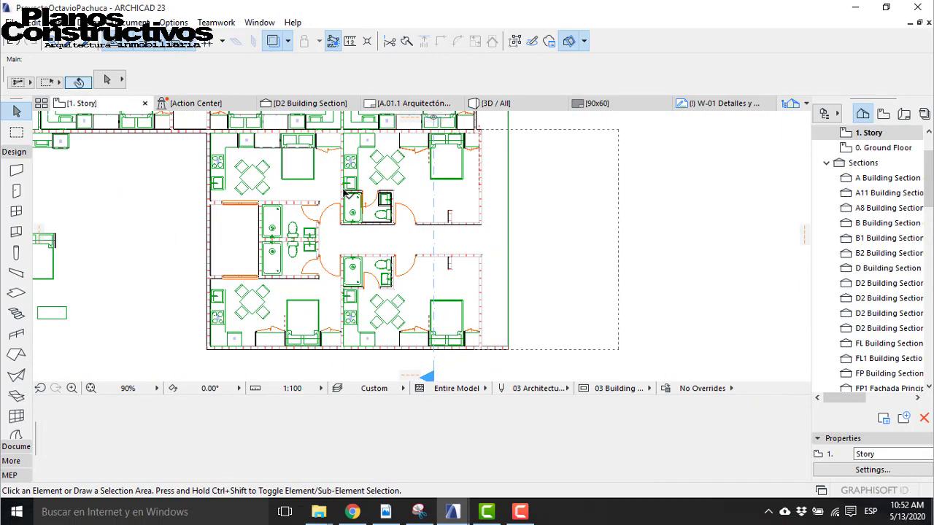
scroll(252, 139, "up", 2)
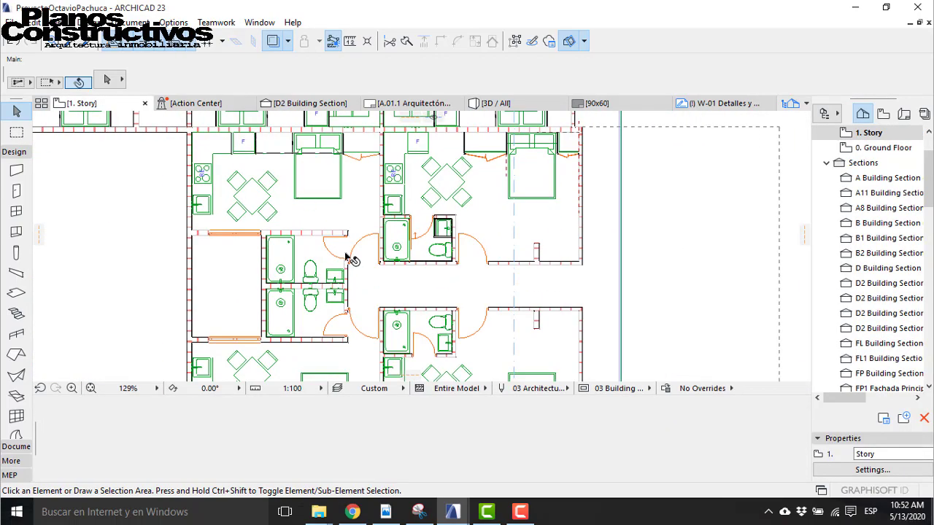
scroll(344, 252, "up", 2)
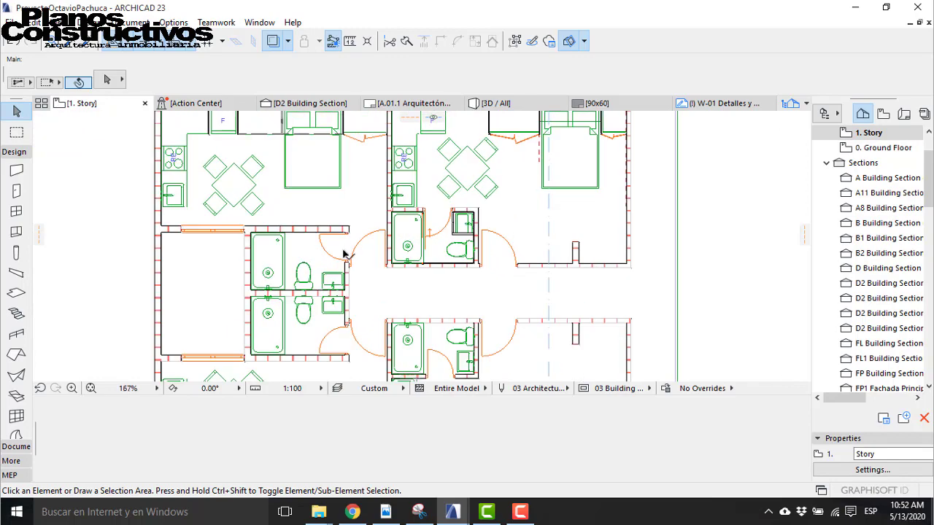
scroll(326, 243, "down", 3)
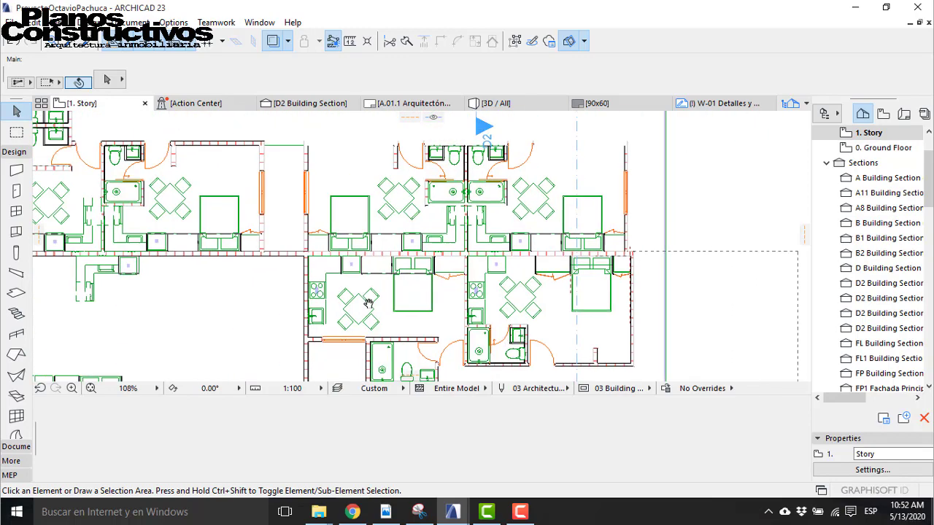
scroll(135, 163, "up", 5)
scroll(240, 246, "down", 4)
scroll(222, 167, "up", 4)
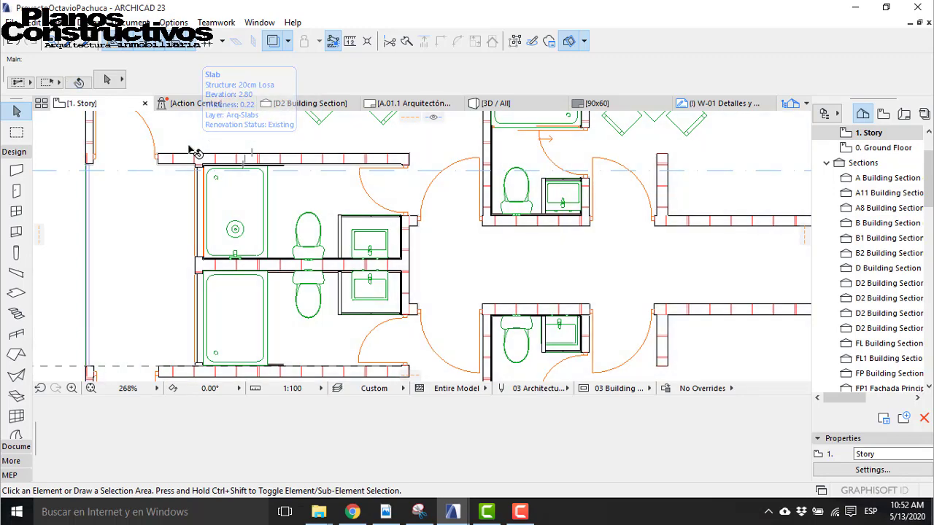
Step: Drag a copy of the finished back-to-back bathrooms' tile walls, fixtures and vanities into the empty area beside the untiled back-to-back bathrooms
left_click(189, 147)
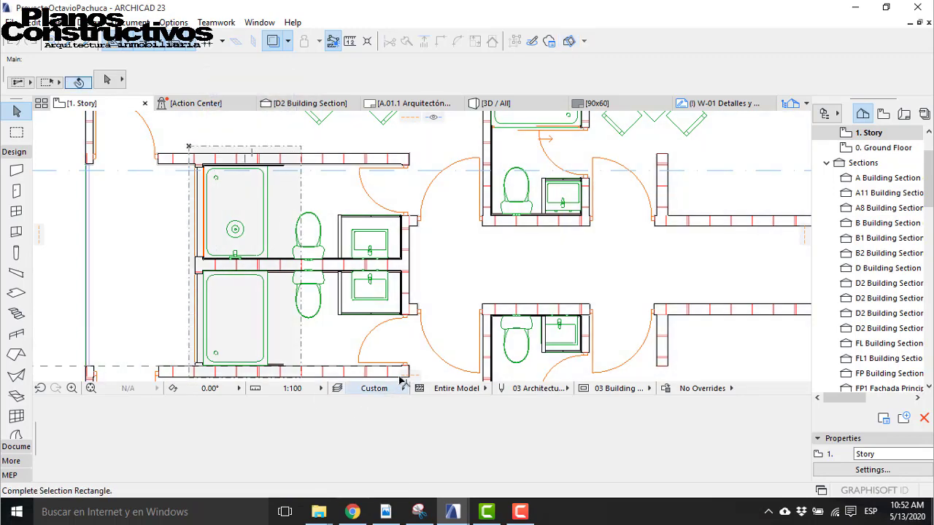
middle_click_drag(400, 381, 427, 314)
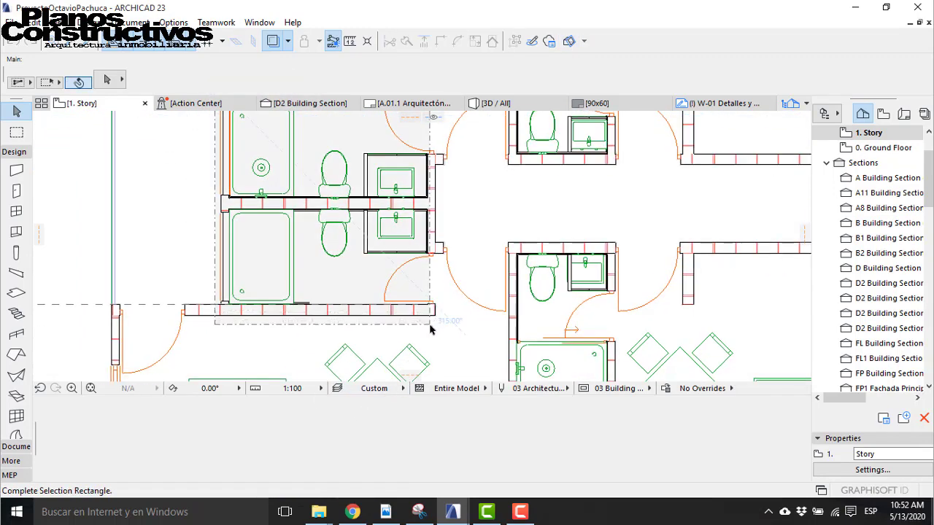
left_click(422, 323)
scroll(284, 251, "down", 5)
scroll(277, 217, "up", 5)
scroll(467, 198, "up", 10)
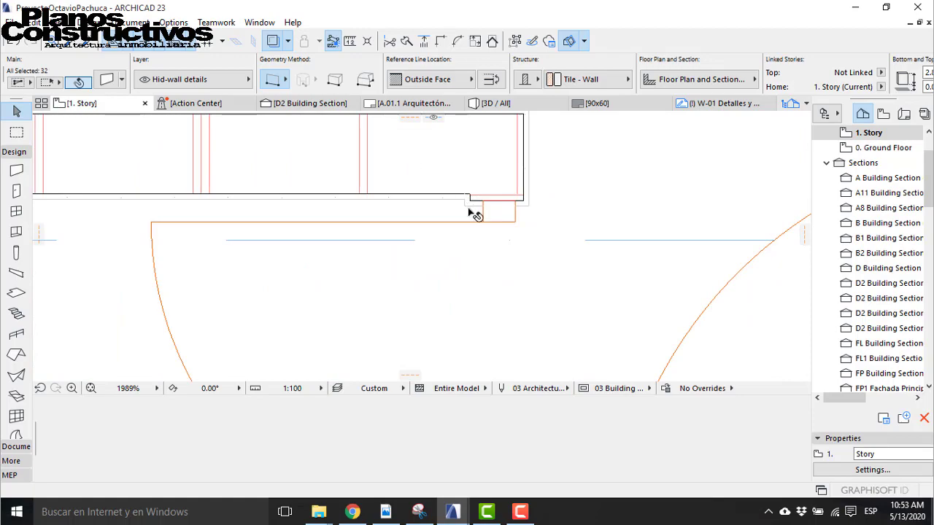
left_click(467, 198)
scroll(343, 197, "down", 5)
scroll(348, 193, "down", 8)
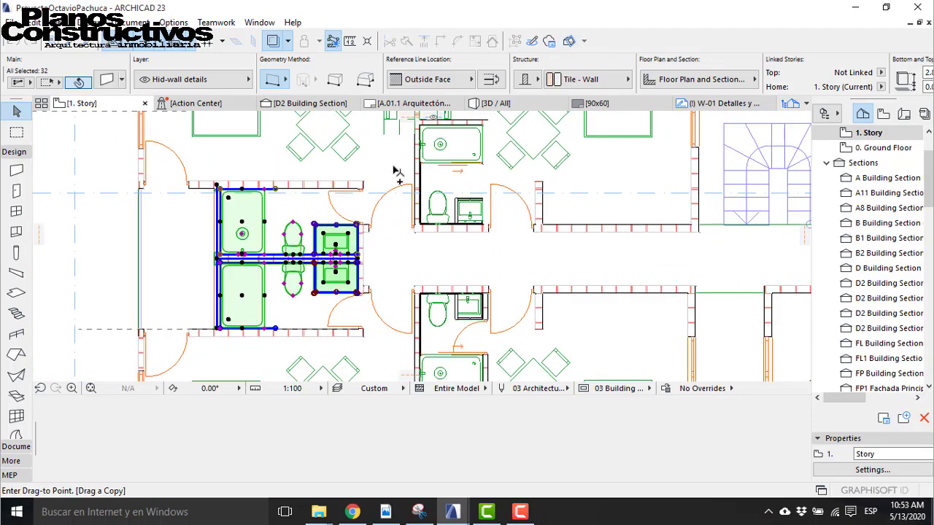
scroll(437, 263, "up", 3)
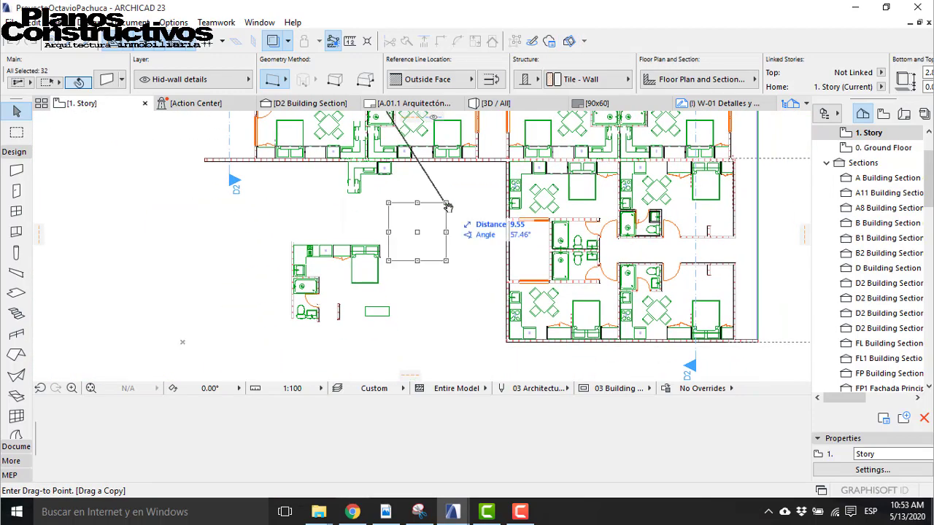
scroll(398, 233, "up", 3)
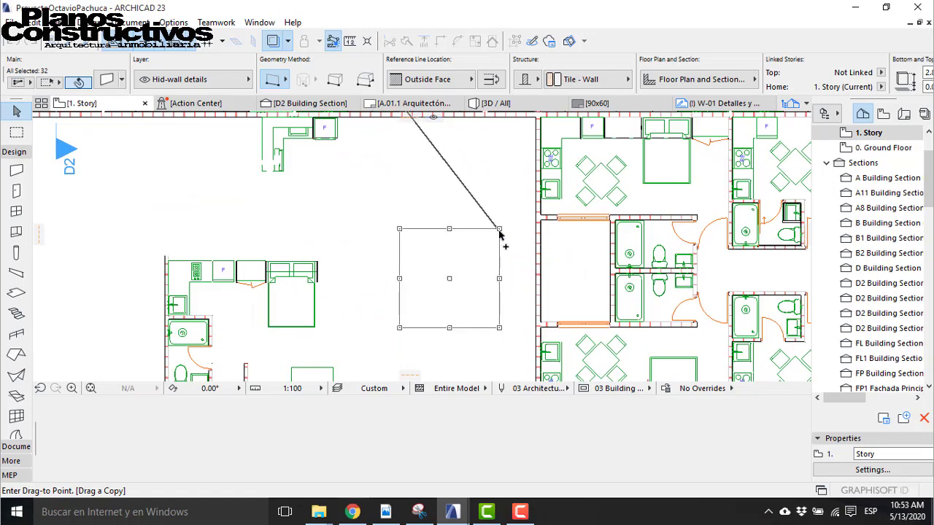
left_click(503, 232)
scroll(704, 285, "up", 3)
scroll(711, 270, "up", 1)
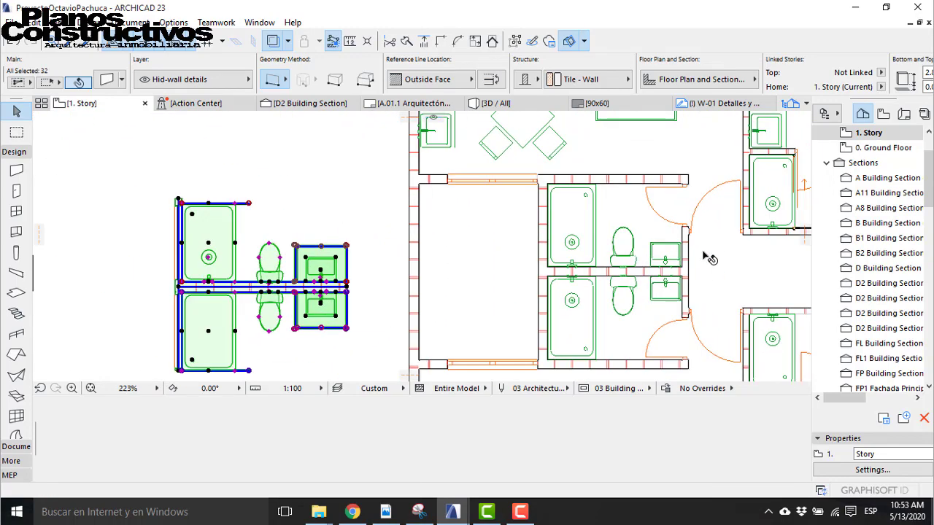
key("Escape")
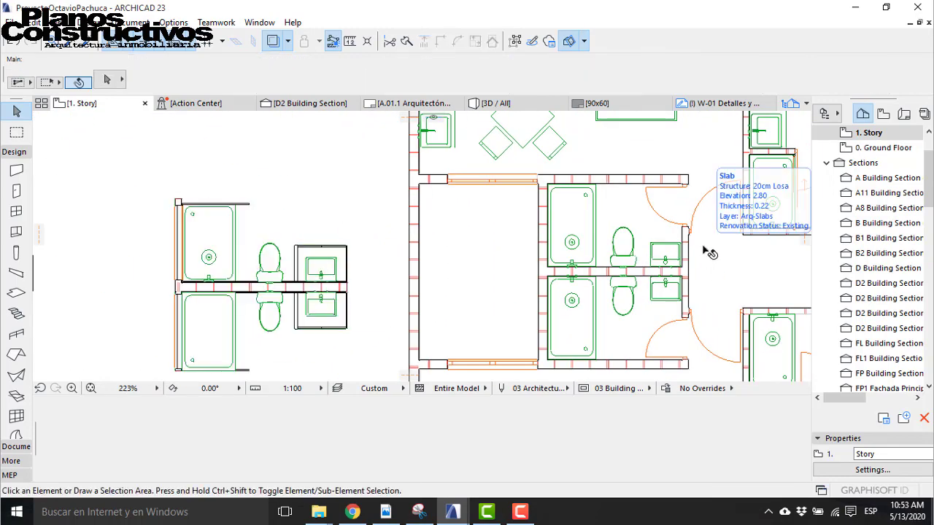
Step: Delete the old shower trays, toilets and basins from the untiled back-to-back bathrooms, along with the brick wall behind the showers
scroll(548, 188, "up", 5)
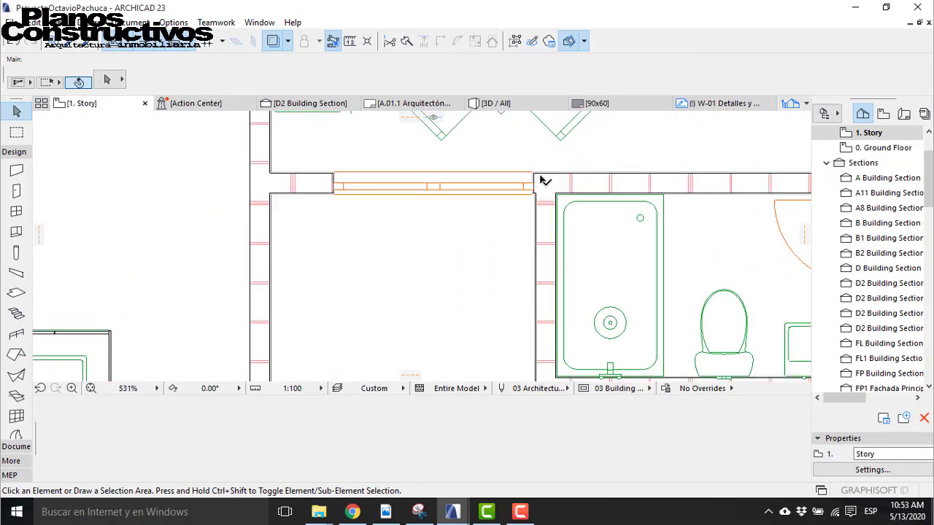
left_click(553, 196)
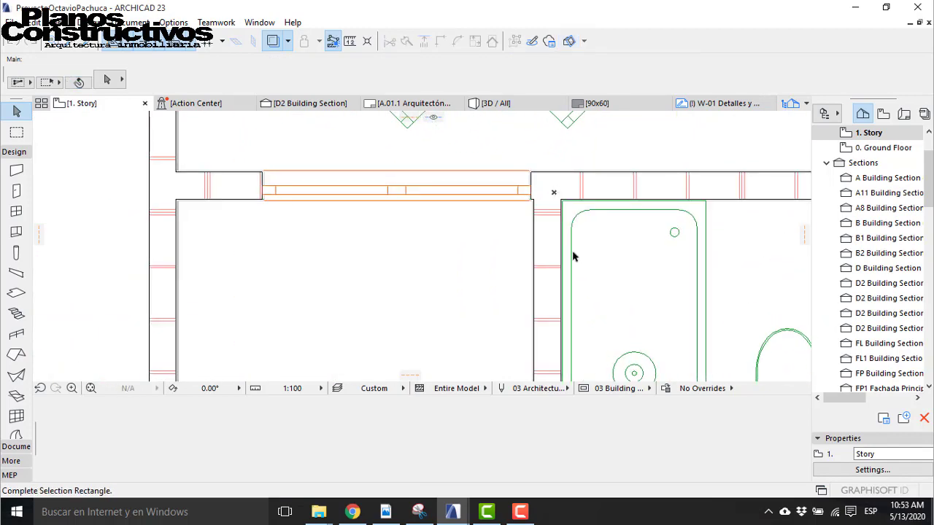
scroll(573, 218, "down", 5)
scroll(686, 377, "up", 3)
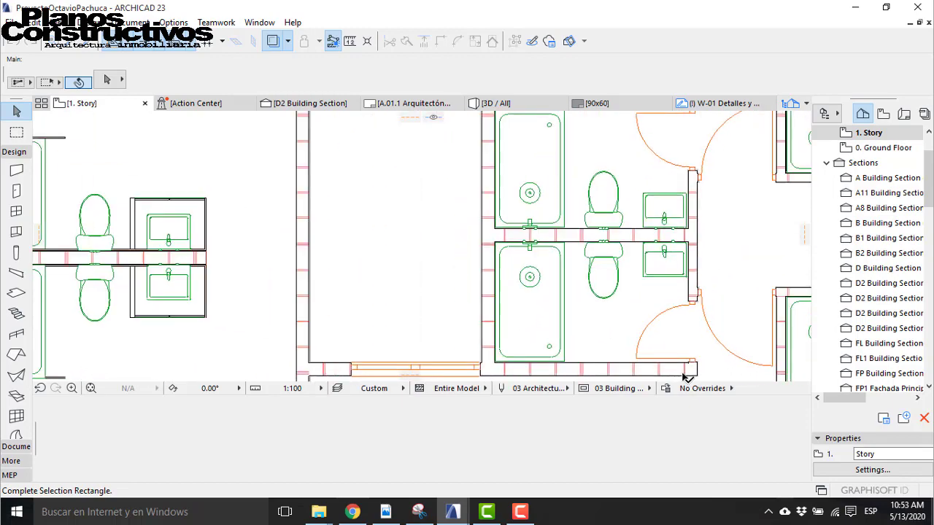
scroll(695, 326, "up", 2)
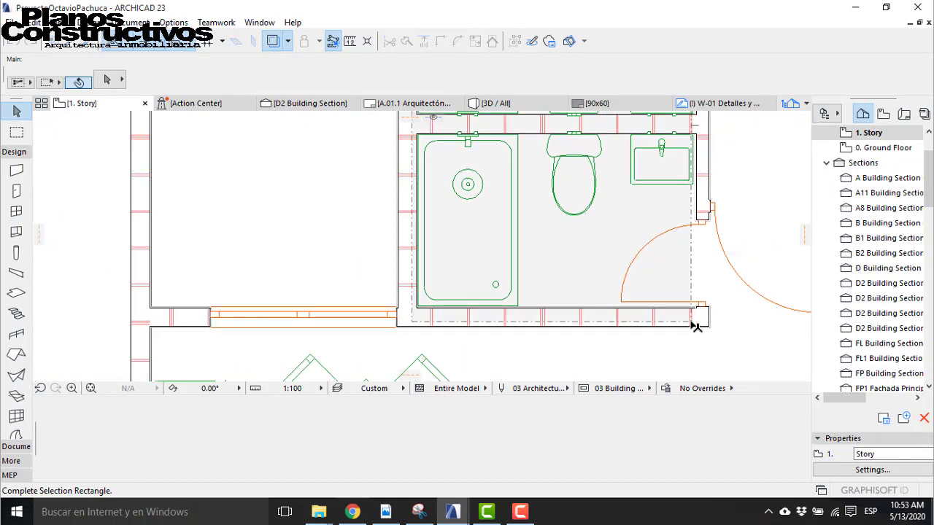
left_click(701, 322)
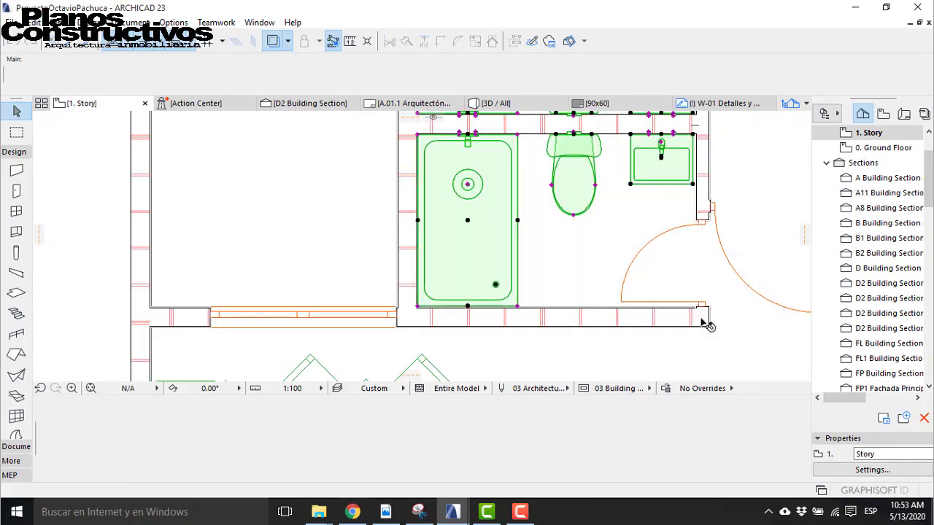
scroll(463, 328, "down", 3)
key("Delete")
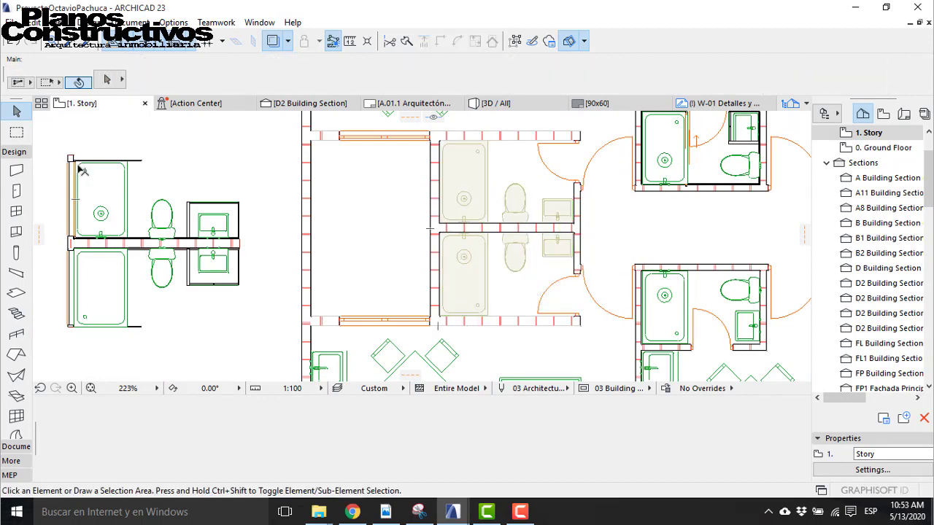
left_click(435, 186)
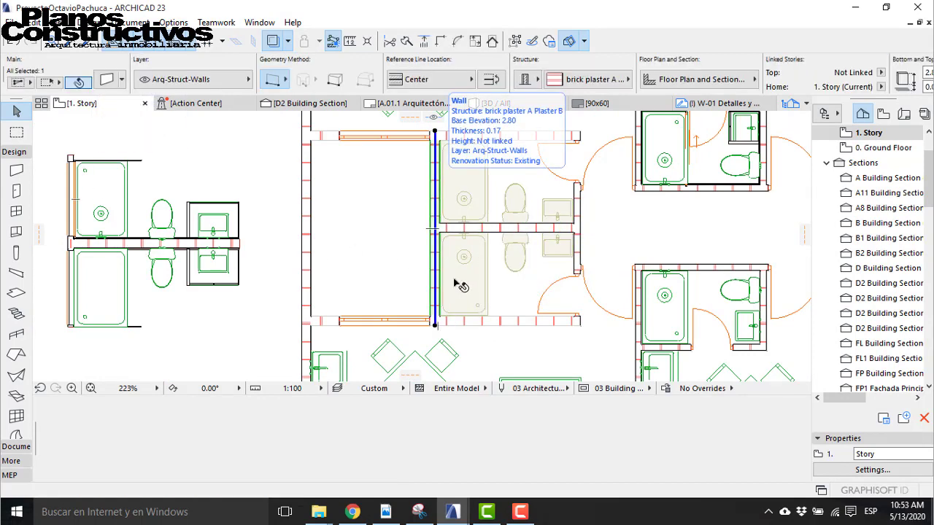
key("Escape")
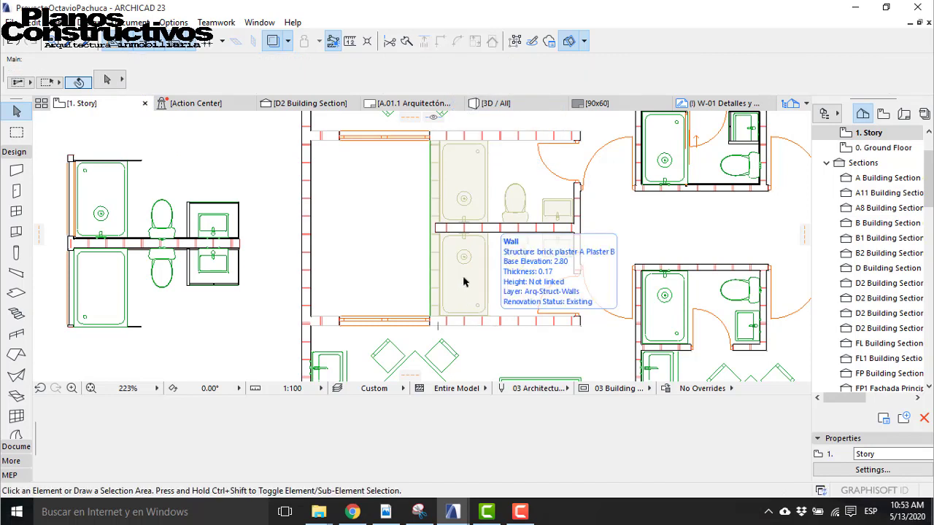
Step: Move the whole copied bathroom set so its dividing wall meets the start of the untiled bathrooms' old brick dividing wall
left_click_drag(60, 152, 266, 353)
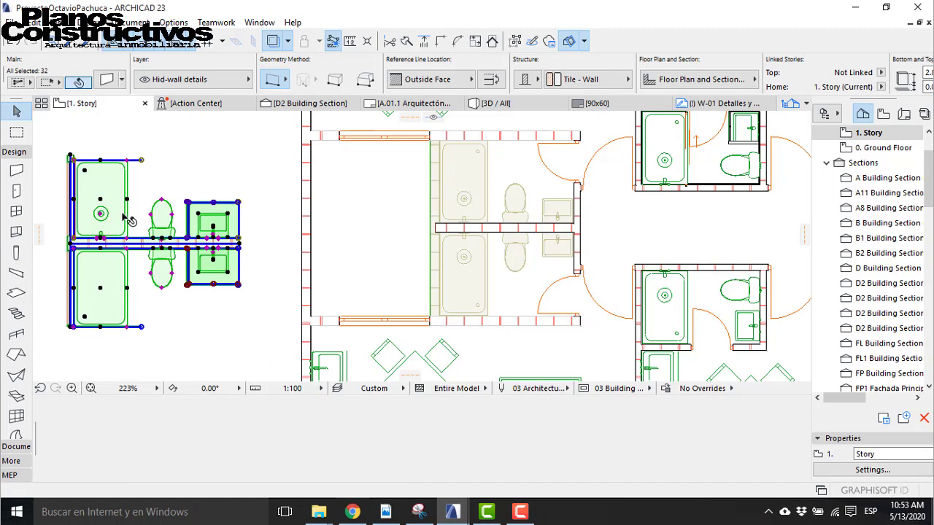
key("ctrl+d")
left_click(243, 249)
scroll(409, 250, "up", 5)
scroll(364, 249, "up", 1)
left_click(311, 253)
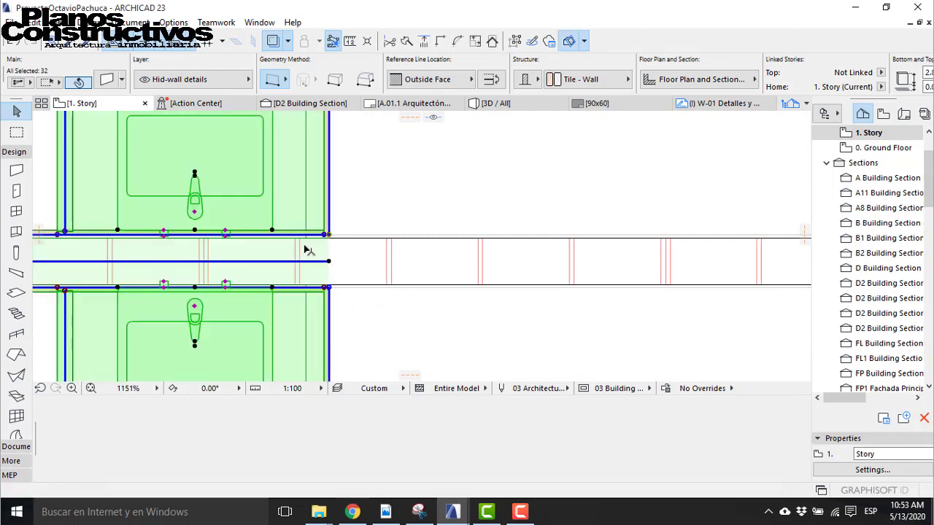
Step: Delete the old brick dividing wall between the two untiled bathrooms
scroll(308, 252, "down", 3)
key("Escape")
left_click(415, 252)
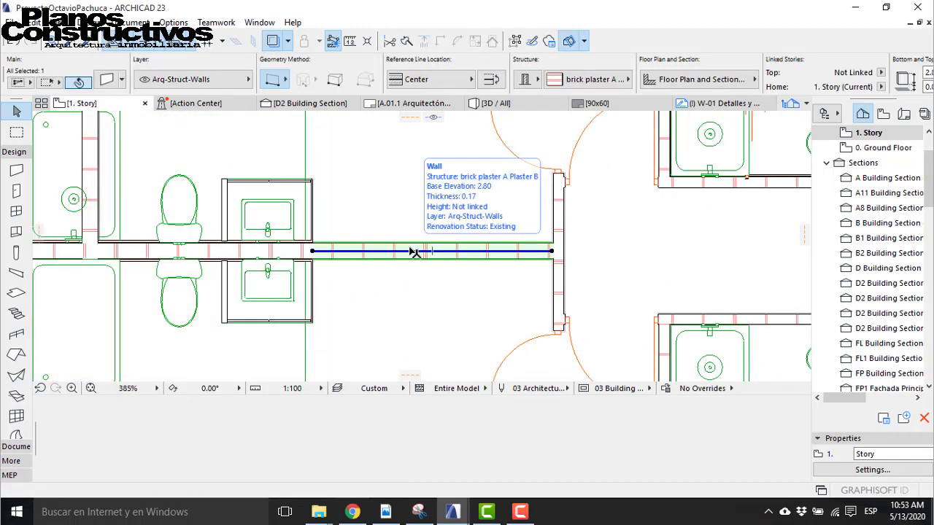
key("Delete")
left_click(312, 252)
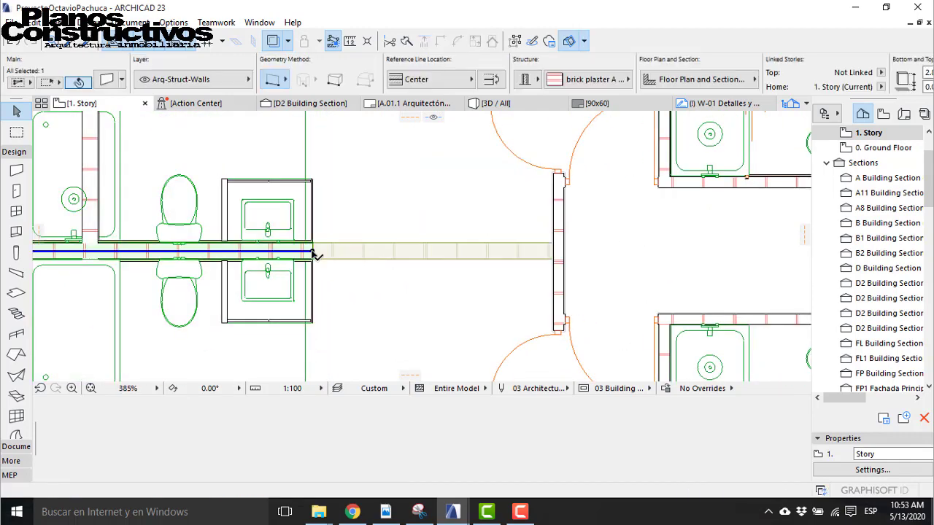
left_click(312, 252)
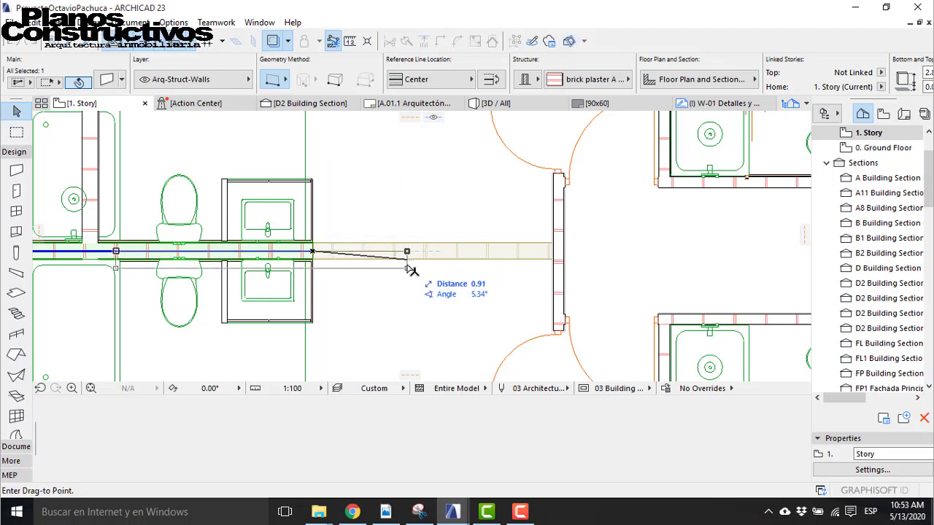
key("Escape")
scroll(406, 244, "down", 4)
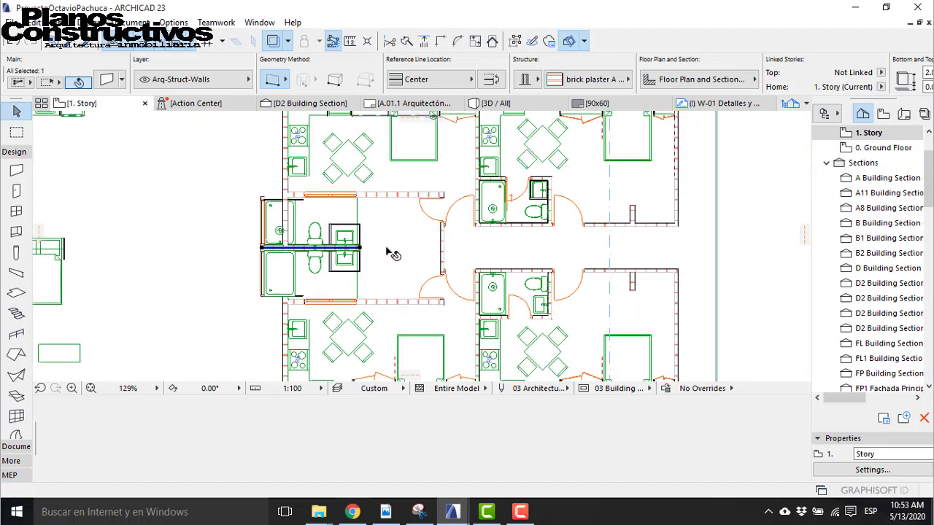
key("Escape")
left_click(217, 206)
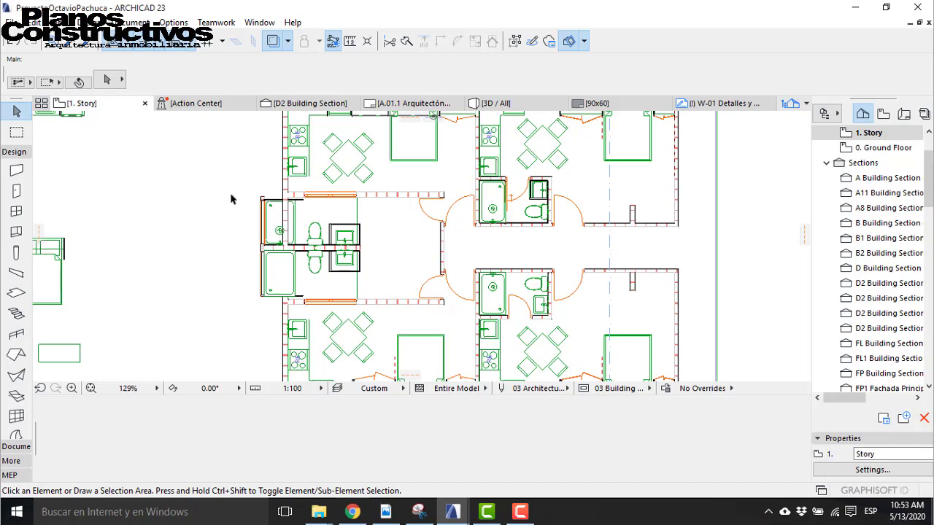
Step: Select the entire copied bathroom set and move it into the untiled bathrooms, with its dividing wall ending at the hallway wall
mouse_move(254, 195)
left_mouse_down()
mouse_move(270, 232)
mouse_move(317, 265)
mouse_move(254, 216)
mouse_move(263, 196)
left_mouse_up()
scroll(266, 195, "up", 2)
scroll(265, 195, "up", 1)
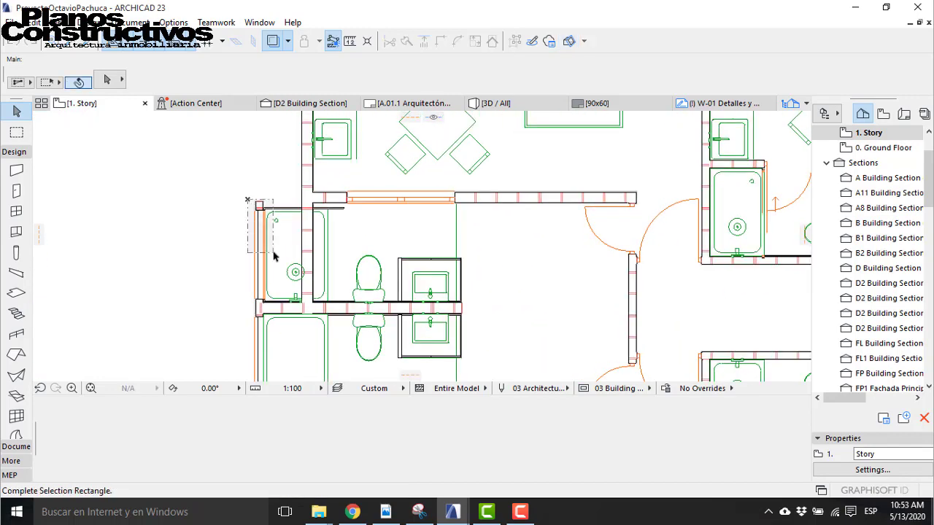
scroll(340, 246, "down", 4)
scroll(330, 332, "up", 3)
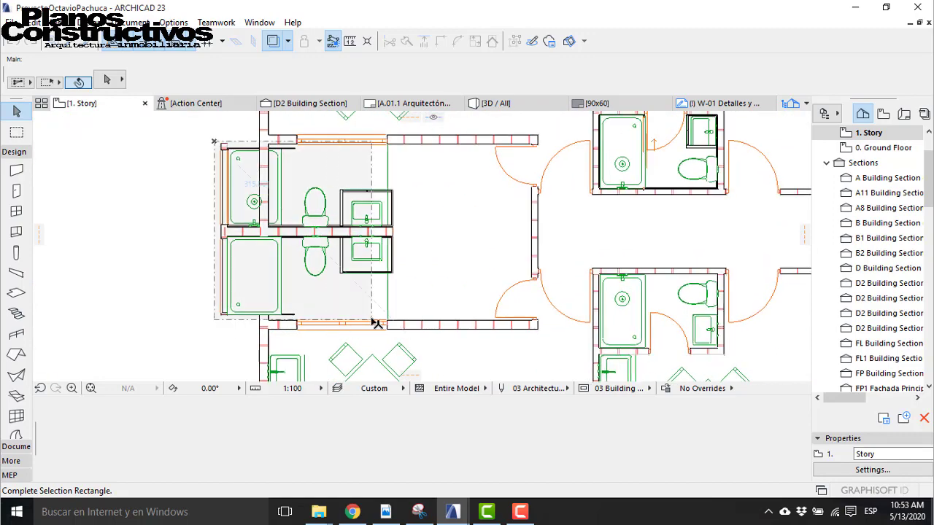
scroll(397, 326, "up", 3)
scroll(397, 326, "down", 1)
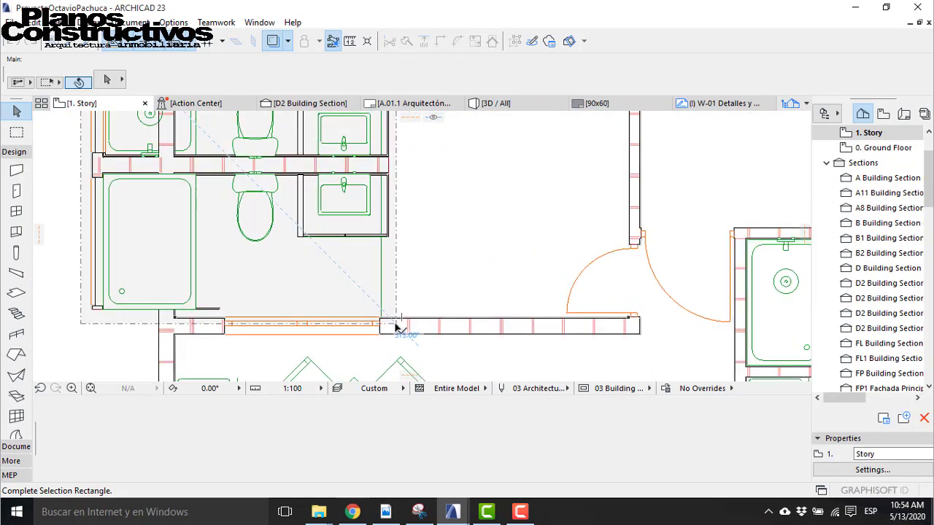
left_click(396, 325)
scroll(354, 273, "down", 2)
scroll(412, 212, "up", 1)
scroll(412, 211, "up", 1)
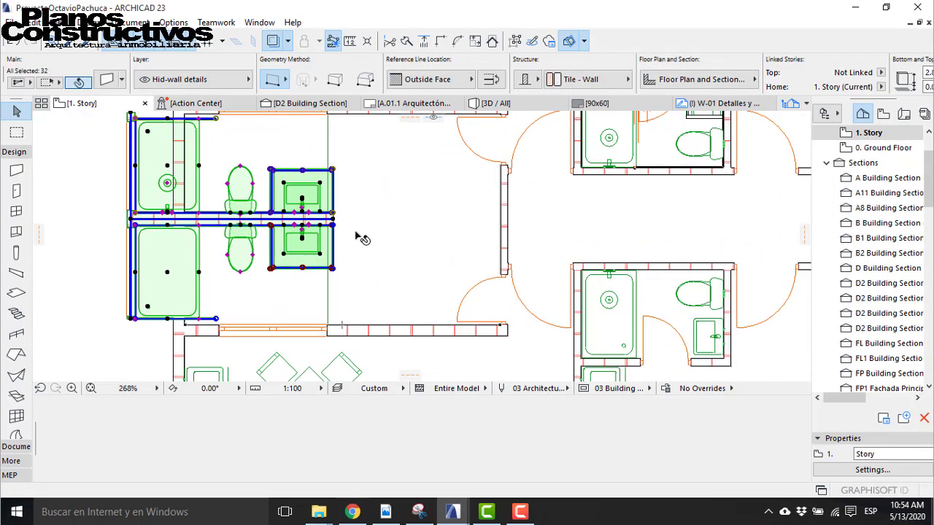
key("ctrl+d")
left_click(332, 218)
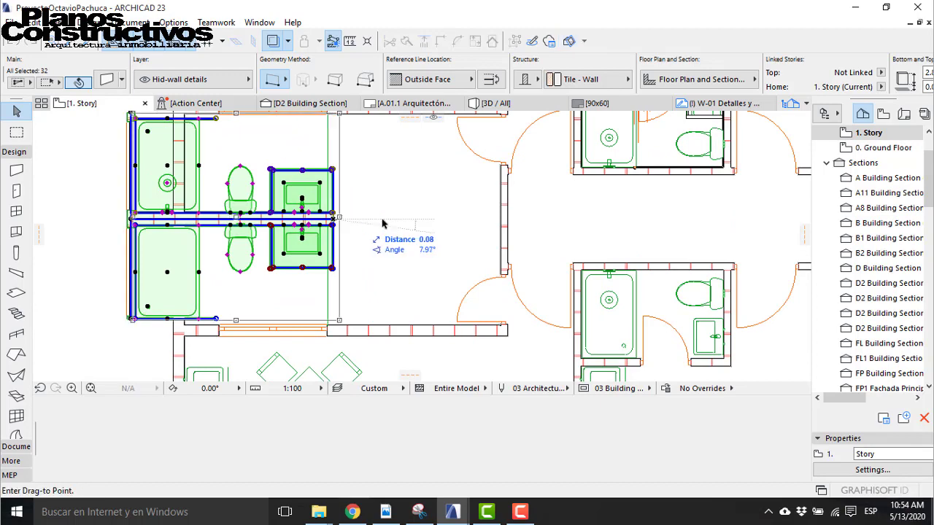
left_click(507, 223)
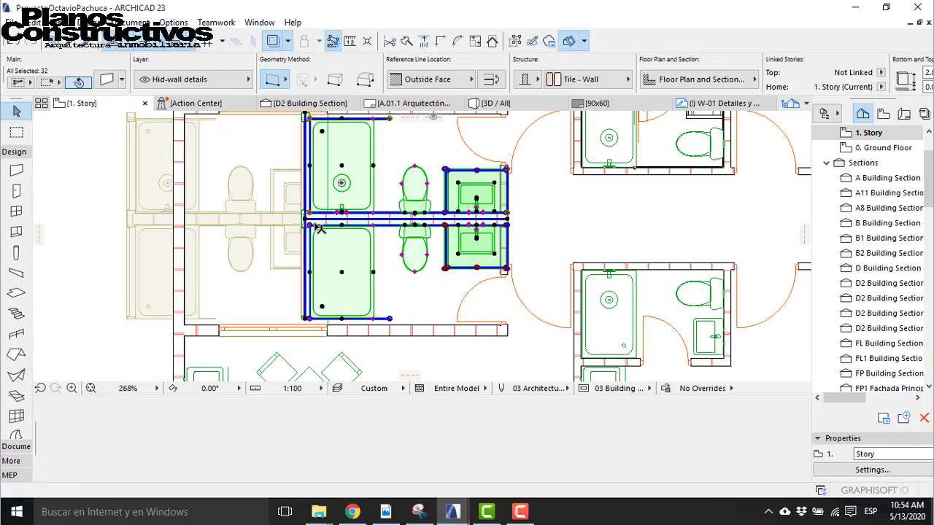
Step: Move the bathroom set so the outer corner of its shower wall meets the room wall beside the upper window
scroll(321, 227, "down", 3)
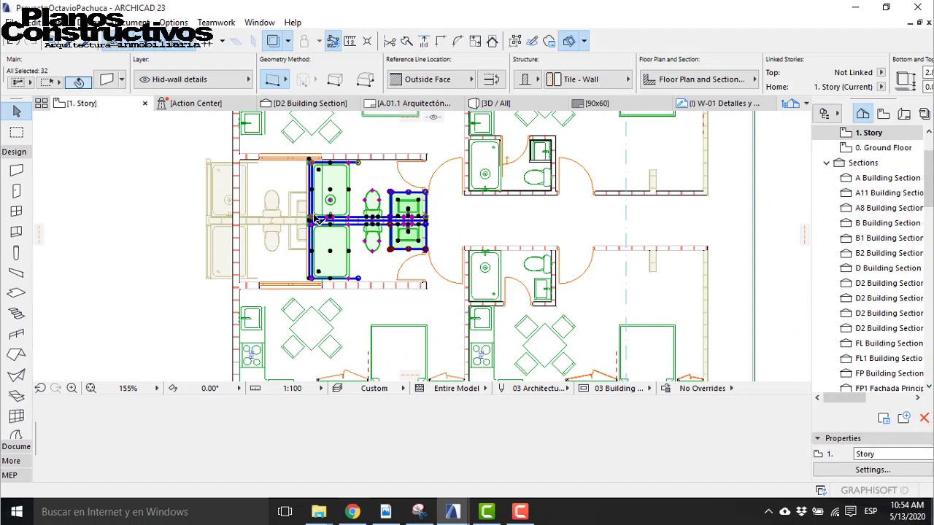
scroll(315, 217, "up", 2)
scroll(310, 137, "up", 7)
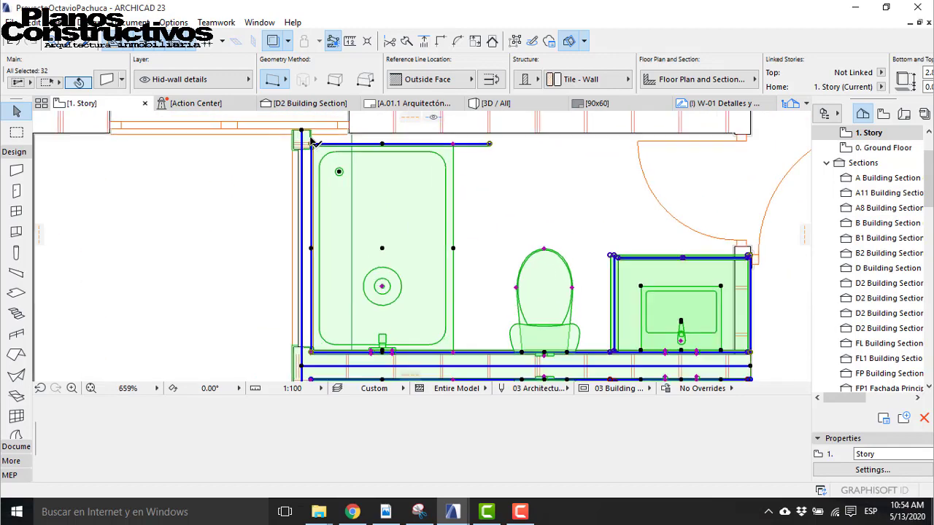
middle_click_drag(306, 166, 291, 256)
scroll(261, 234, "up", 3)
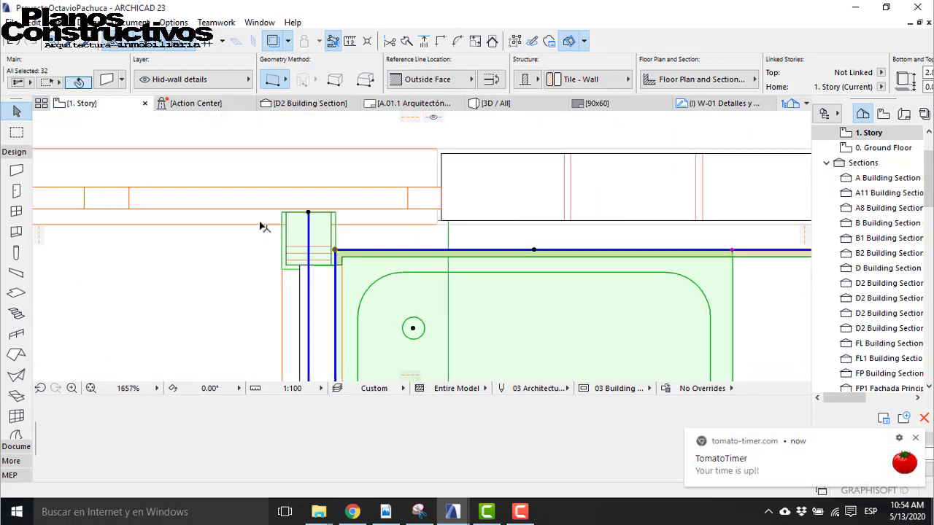
key("ctrl+d")
left_click(282, 213)
left_click(446, 224)
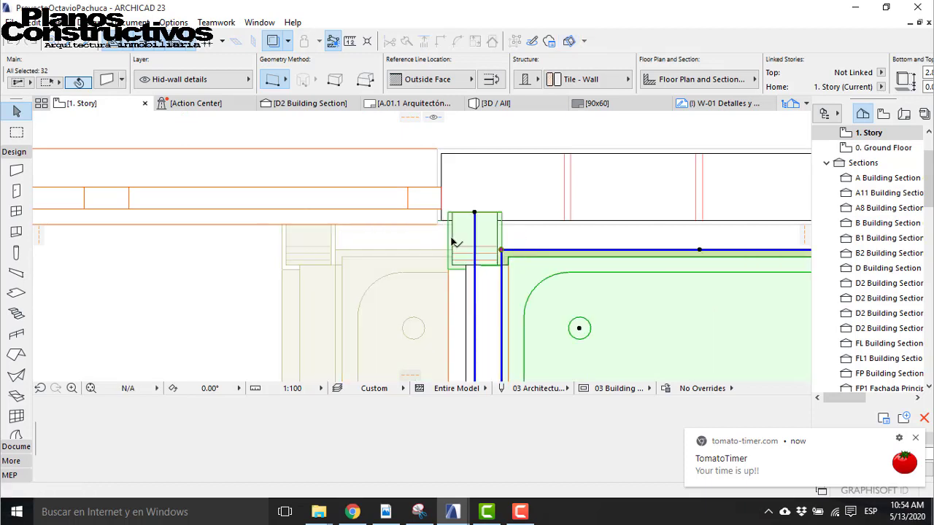
Step: Shift the bathroom set about 0.01 toward the window to line up its shower-side wall with the floor edge
scroll(452, 224, "up", 5)
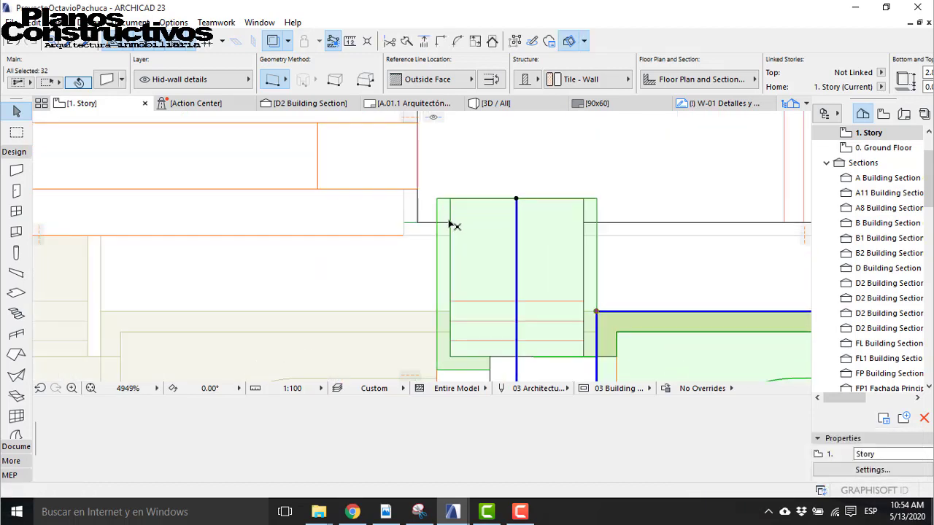
key("ctrl+d")
left_click(450, 223)
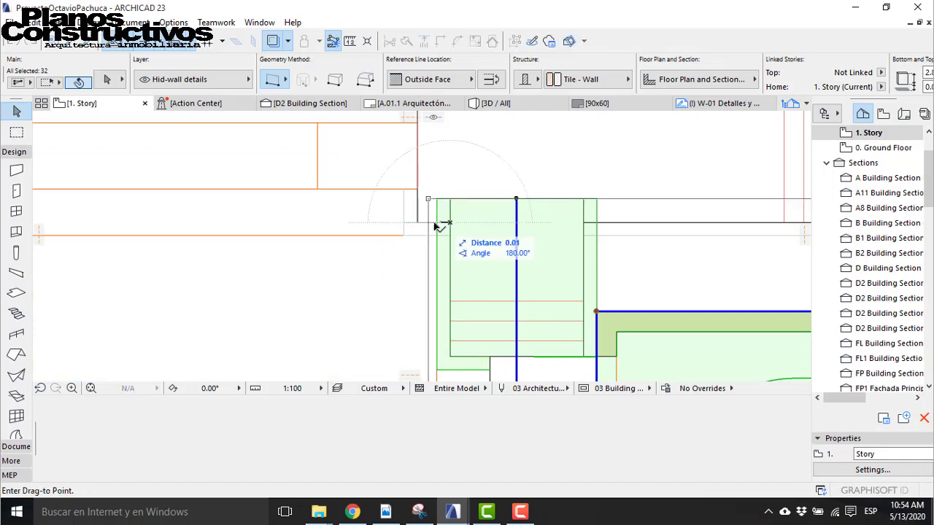
left_click(436, 224)
scroll(433, 146, "down", 5)
scroll(438, 146, "down", 5)
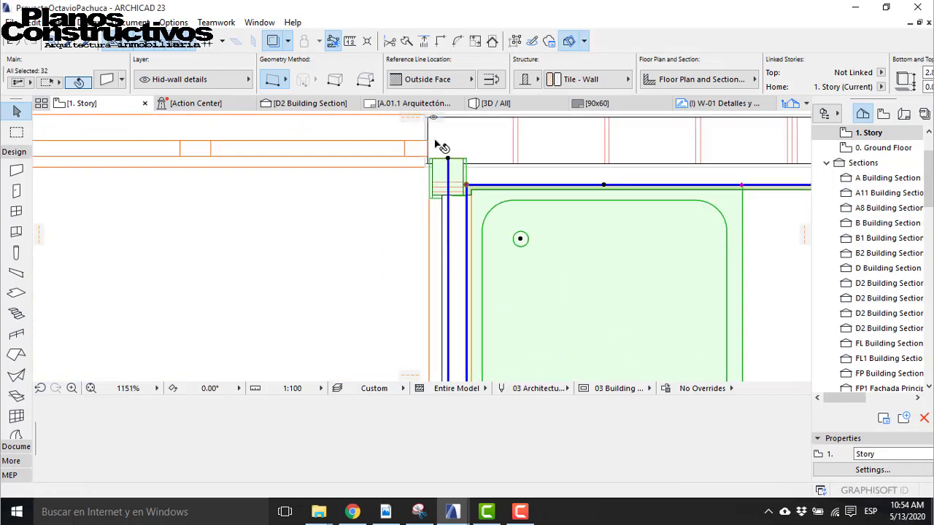
left_click(412, 185)
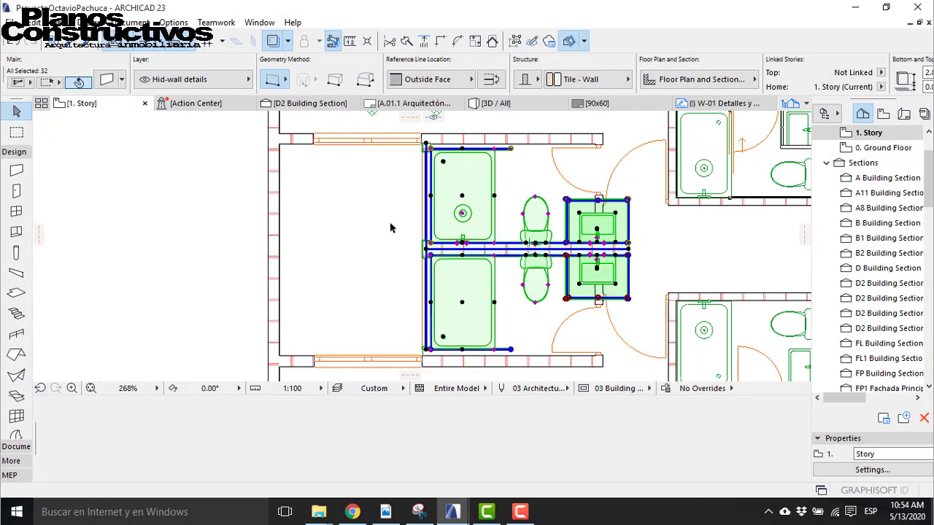
Step: Undo the bathroom set's moves and the deletions in the untiled bathrooms, back to their old walls and fixtures, and clear the selection
scroll(391, 228, "down", 3)
key("ctrl+z")
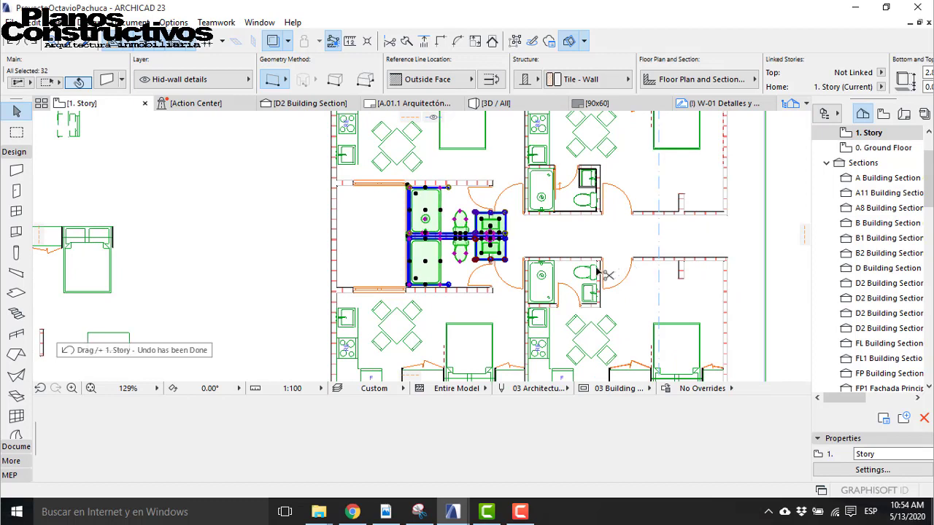
key("ctrl+z")
key("ctrl+z")
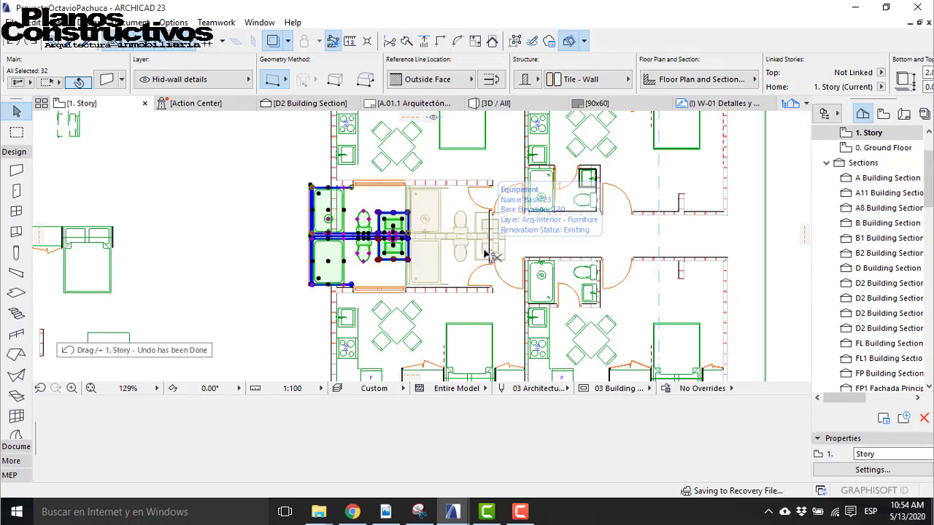
key("ctrl+z")
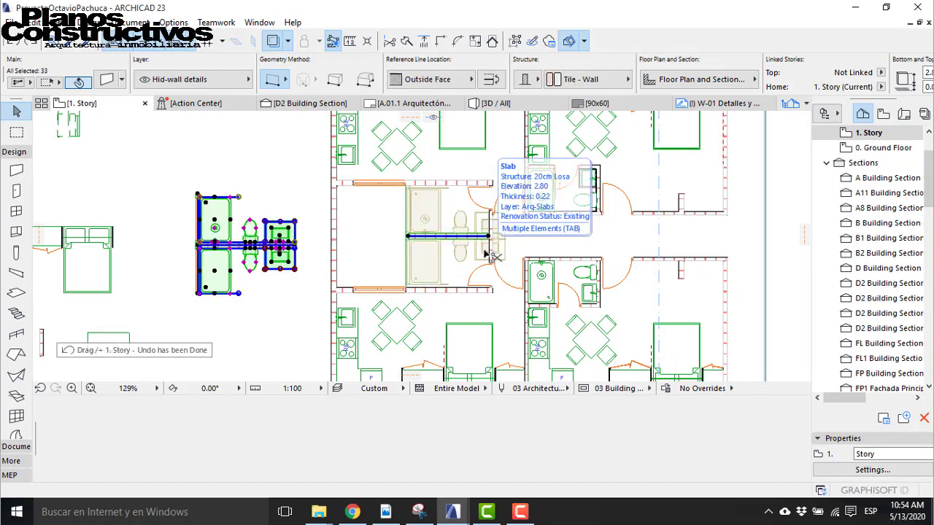
key("ctrl+z")
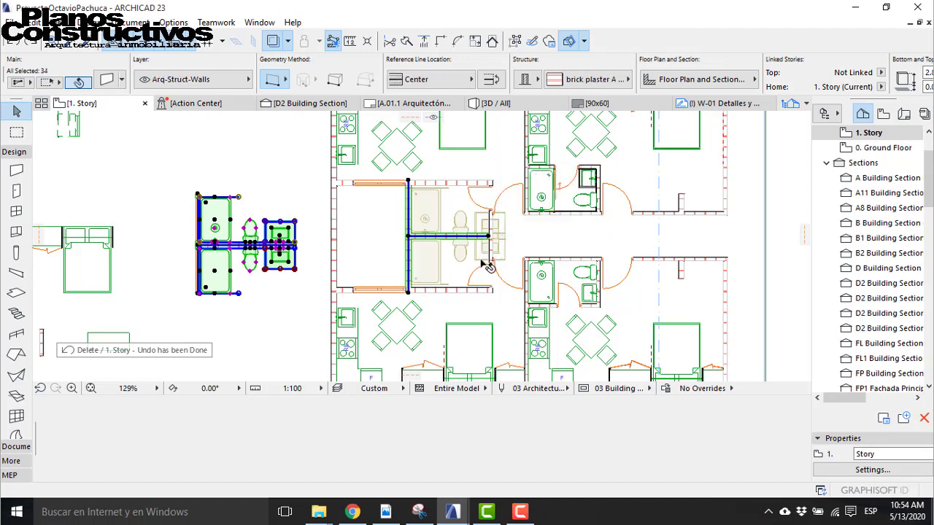
key("ctrl+z")
key("ctrl+z")
left_click(396, 249)
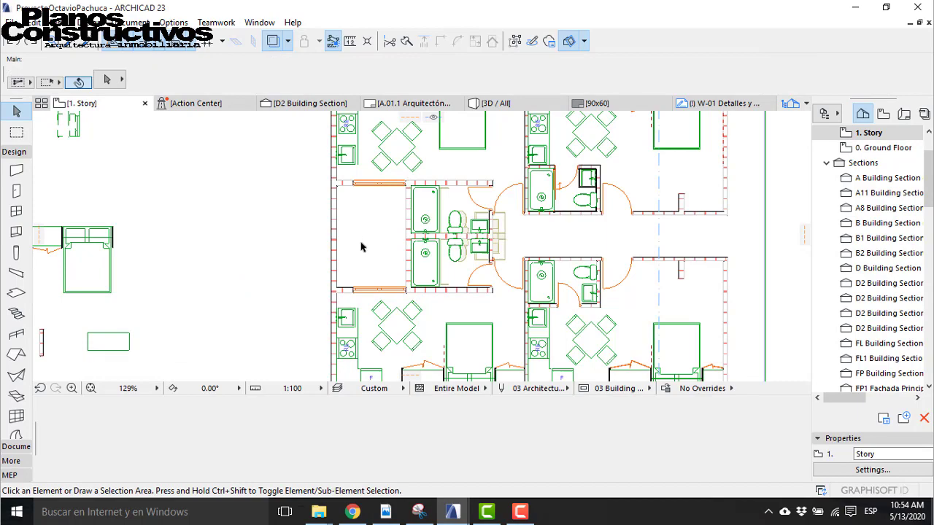
Step: Rotate the timber vanity cabinet of the finished bathroom across the hall a quarter turn clockwise about its inner corner
scroll(367, 235, "down", 3)
scroll(501, 212, "up", 4)
scroll(502, 211, "up", 3)
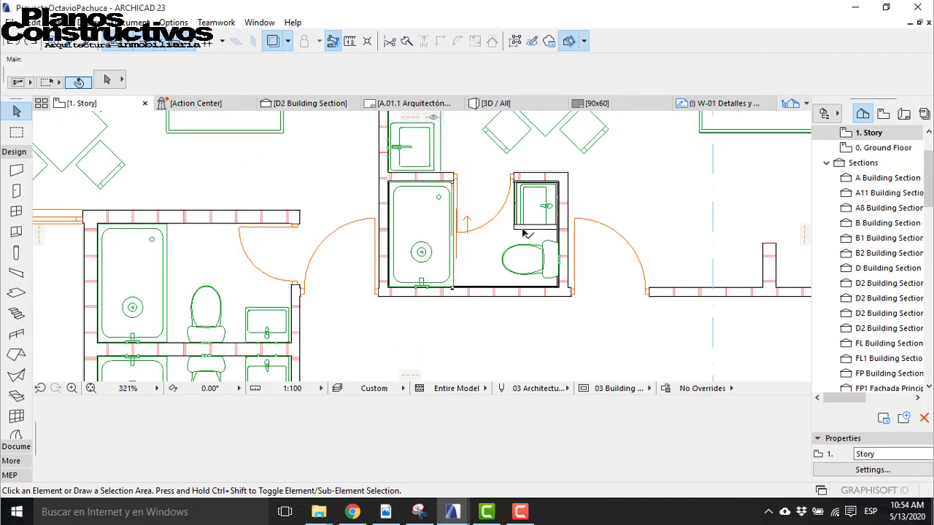
left_click(515, 229)
key("ctrl+e")
left_click(557, 228)
left_click(514, 229)
left_click(558, 185)
Step: Move the rotated timber vanity cabinet around the upper untiled bathroom's basin, fitting its corner into the wall corner
key("ctrl+d")
left_click(554, 228)
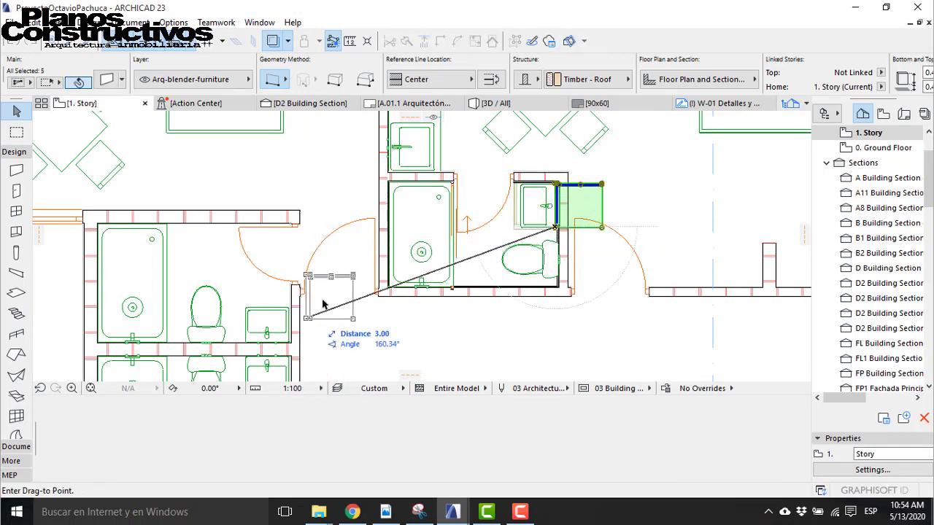
scroll(256, 350, "up", 5)
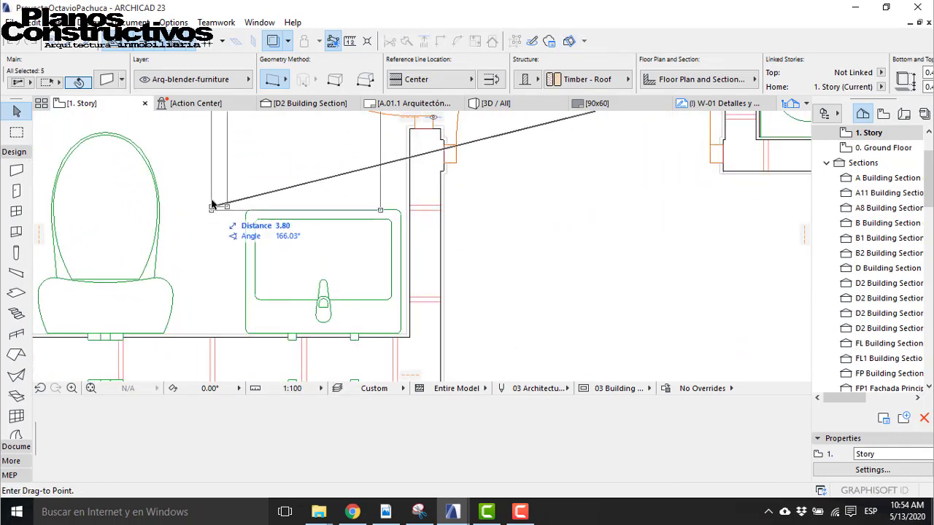
left_click(211, 206)
key("ctrl+d")
left_click(382, 202)
scroll(400, 336, "up", 4)
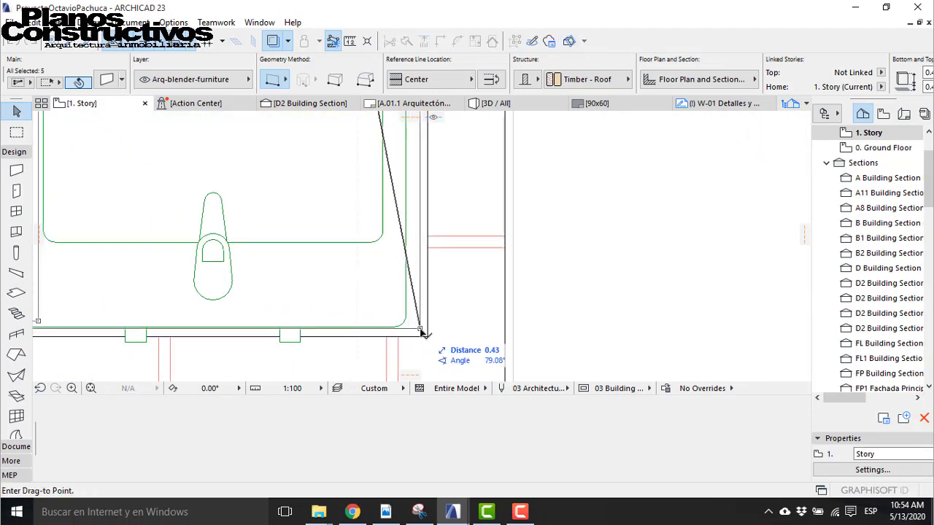
left_click(423, 332)
scroll(425, 281, "down", 5)
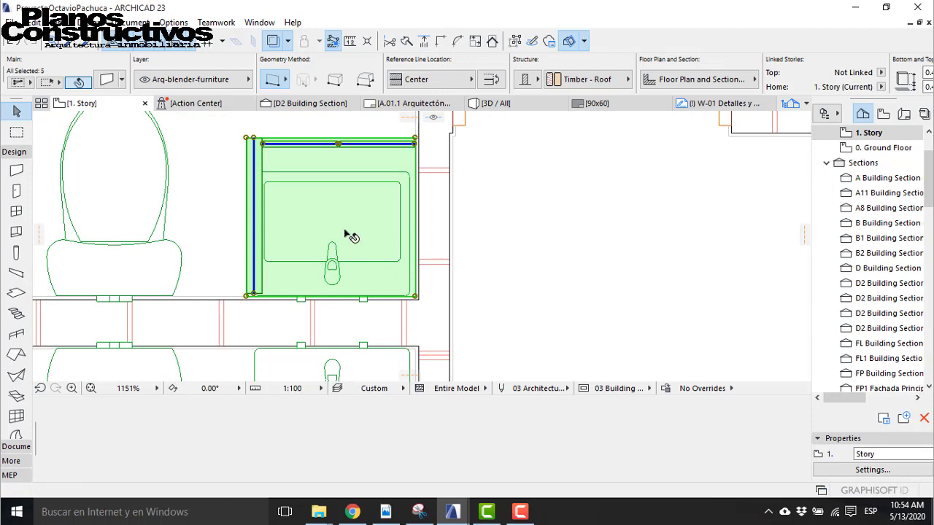
key("Escape")
Step: Move the upper untiled bathroom's basin slightly away from the shared wall, toward the front of its timber vanity cabinet
left_click(321, 176)
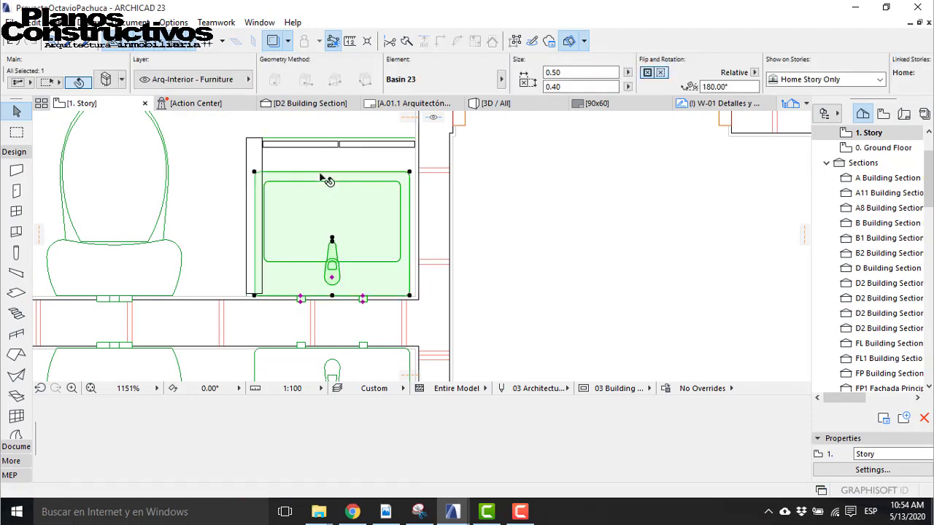
left_click(332, 241)
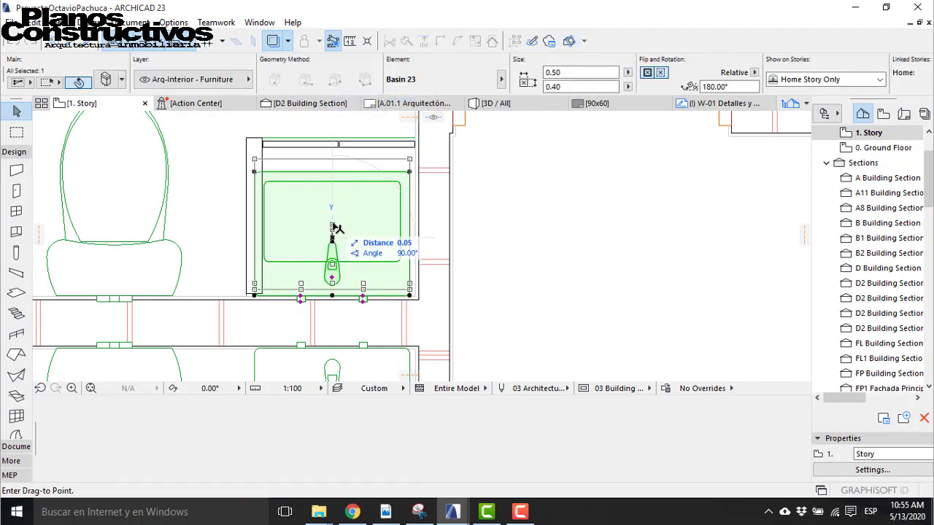
scroll(337, 224, "up", 3)
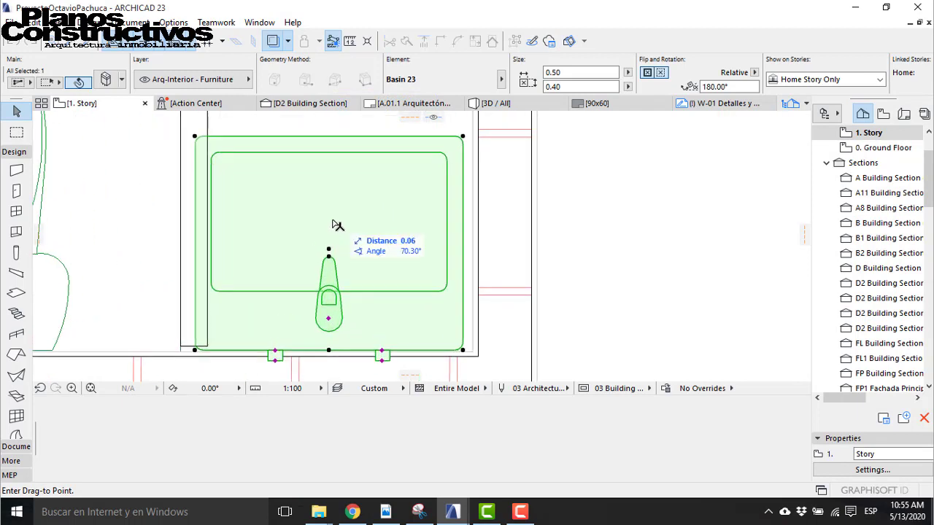
scroll(334, 230, "up", 2)
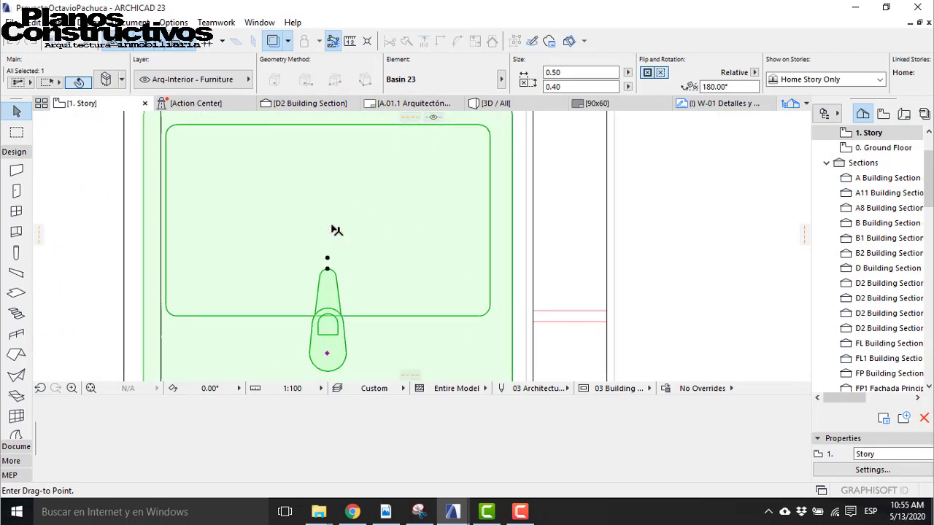
left_click(333, 232)
scroll(334, 235, "down", 3)
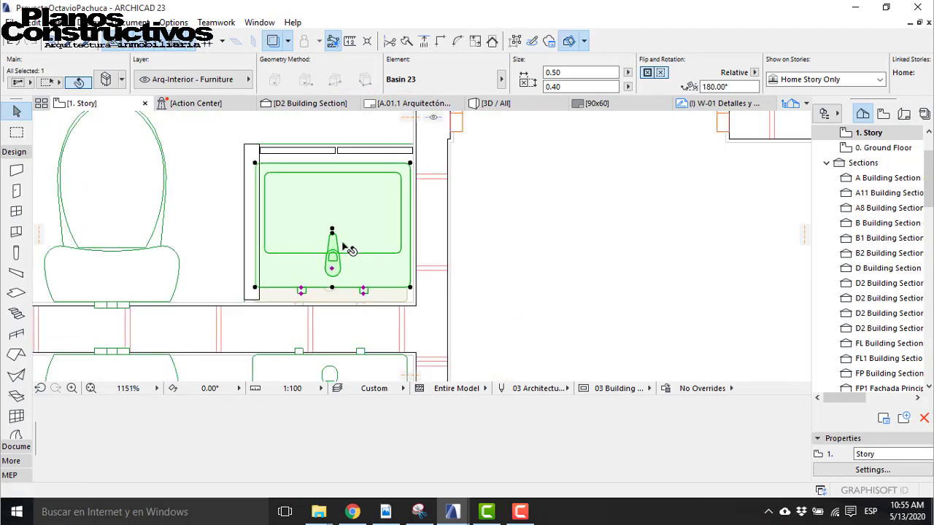
key("Escape")
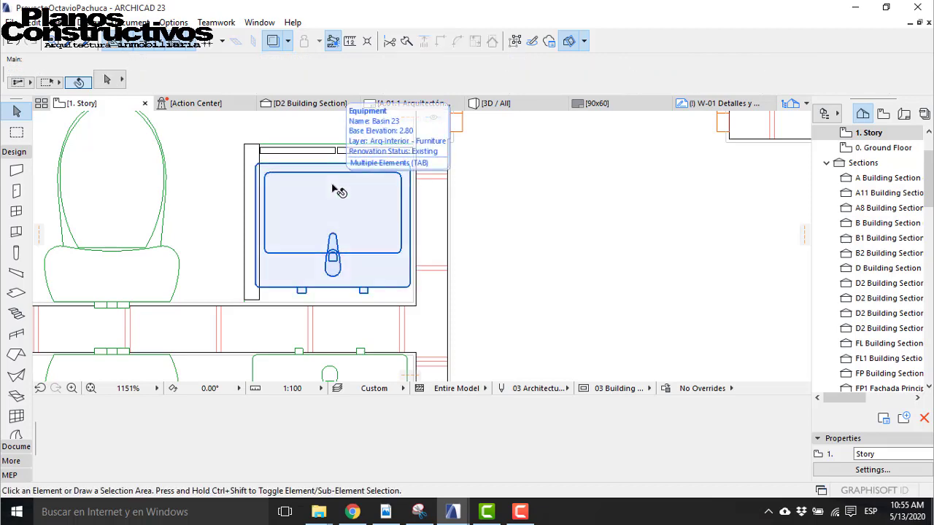
scroll(394, 225, "down", 2)
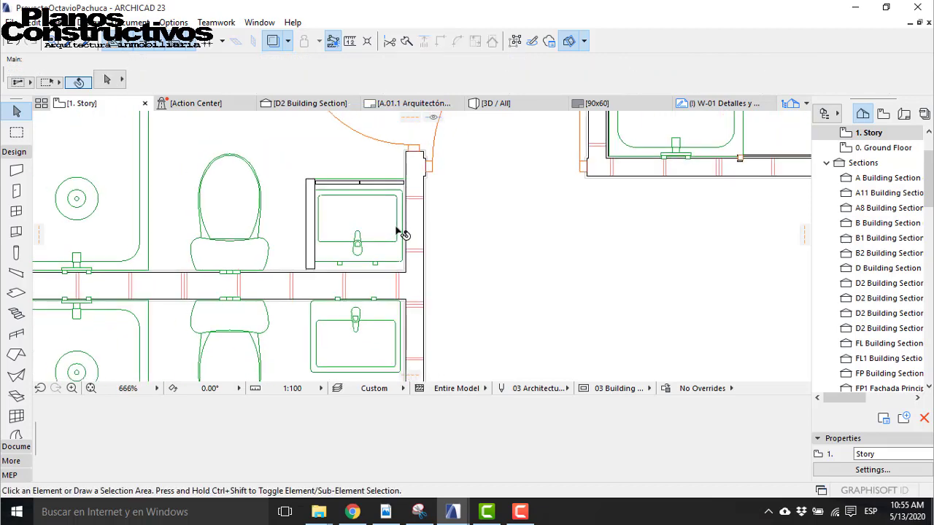
scroll(402, 232, "down", 3)
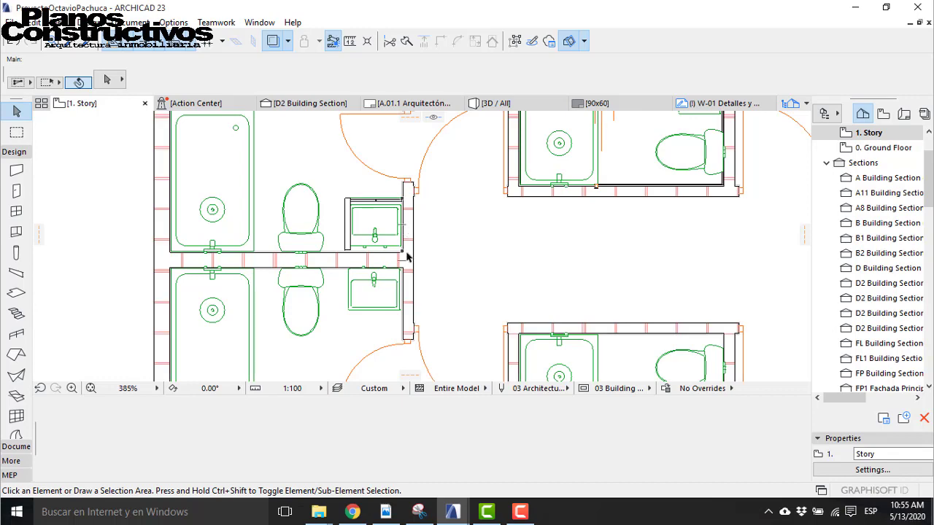
scroll(406, 254, "up", 4)
scroll(380, 263, "up", 2)
left_click(313, 235)
key("Escape")
left_click(318, 222)
scroll(316, 263, "down", 4)
scroll(328, 250, "up", 2)
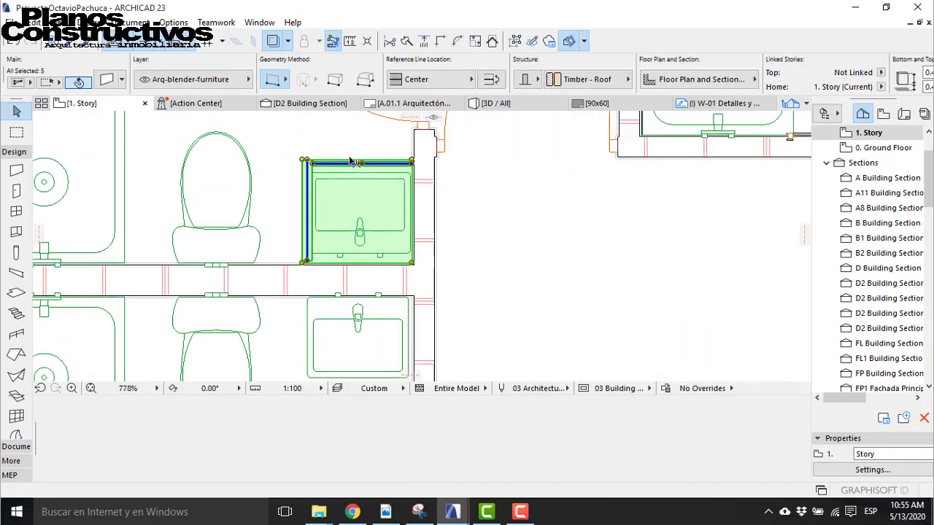
key("Escape")
Step: Drag a copy of the finished bathroom's five tile walls into the upper untiled bathroom, fitting their corner into the wall corner behind the basin
scroll(372, 188, "down", 3)
scroll(372, 189, "down", 3)
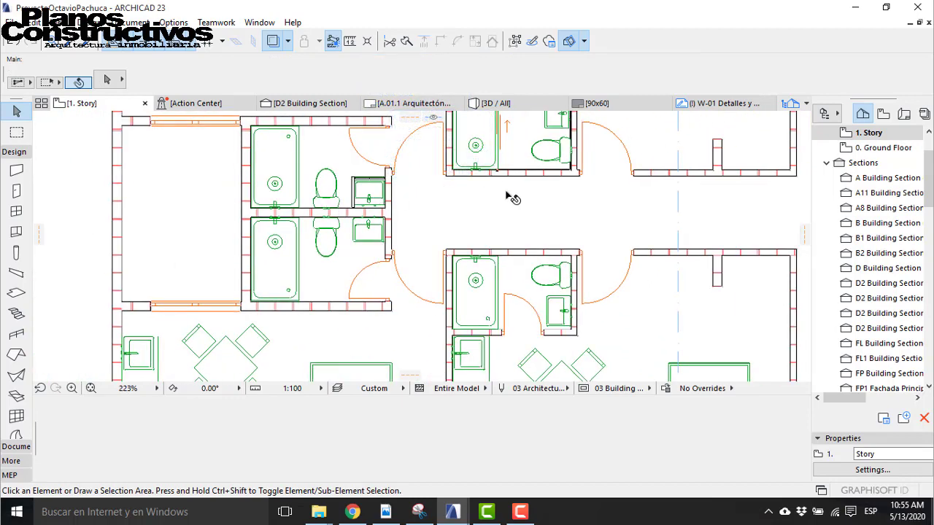
scroll(443, 209, "up", 3)
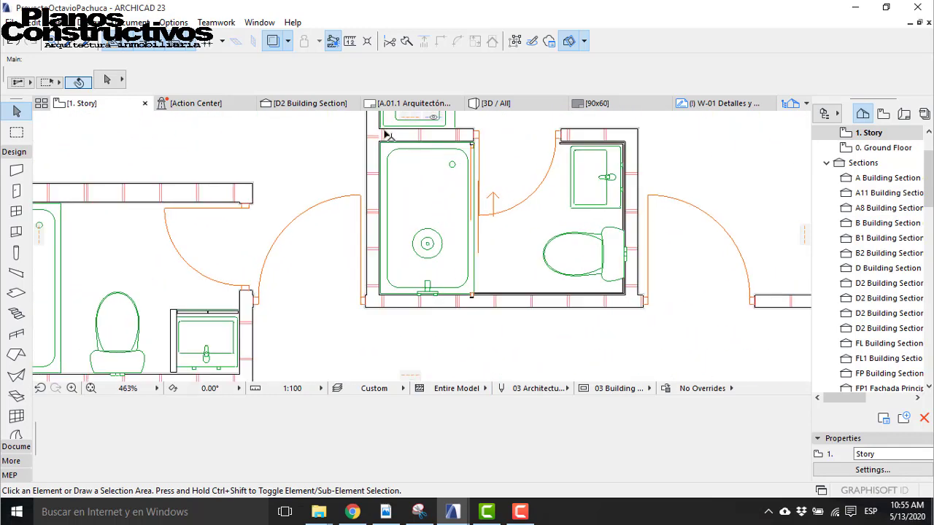
scroll(384, 134, "up", 3)
left_click(378, 169)
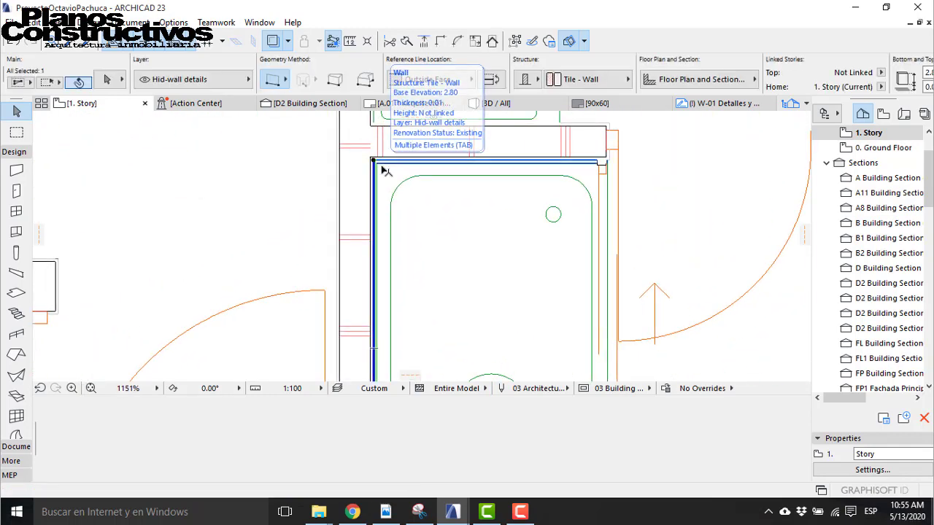
scroll(352, 161, "down", 1)
scroll(671, 166, "up", 3)
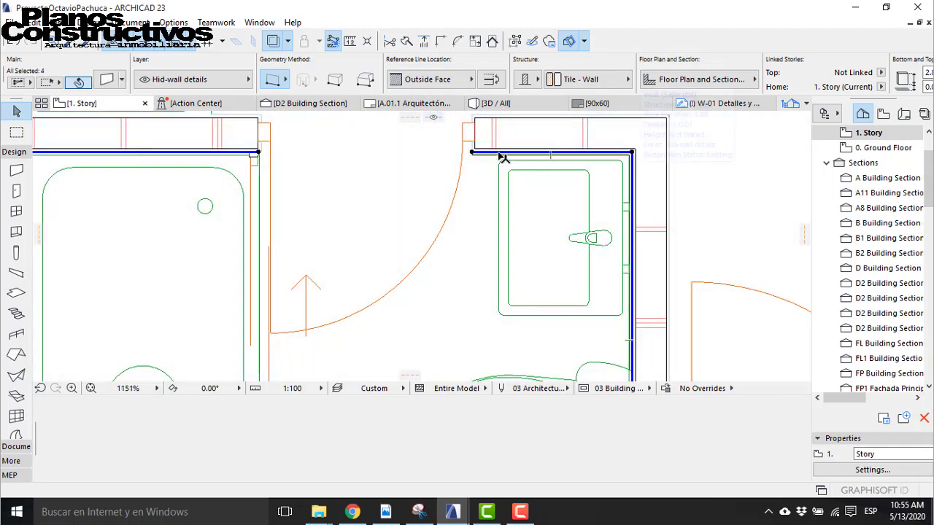
scroll(501, 156, "down", 3)
scroll(508, 262, "up", 1)
scroll(515, 338, "up", 2)
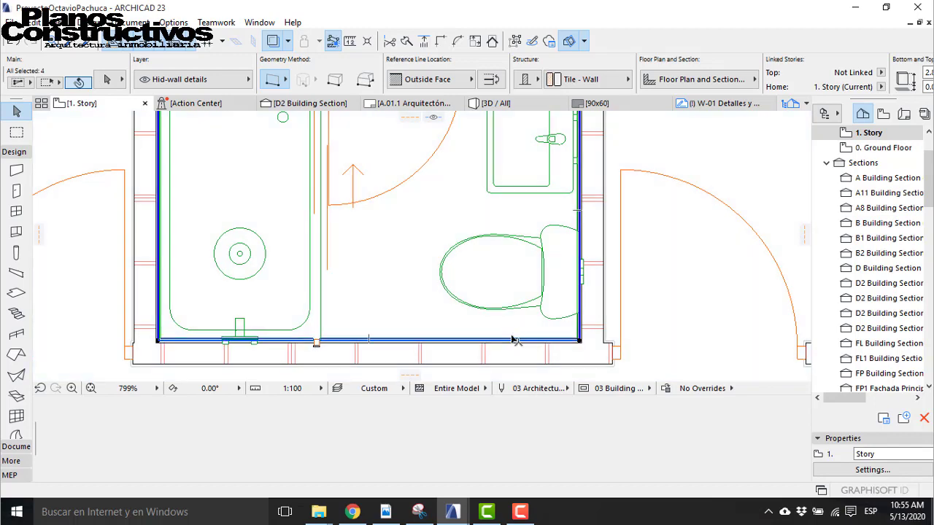
left_click(519, 341, "shift")
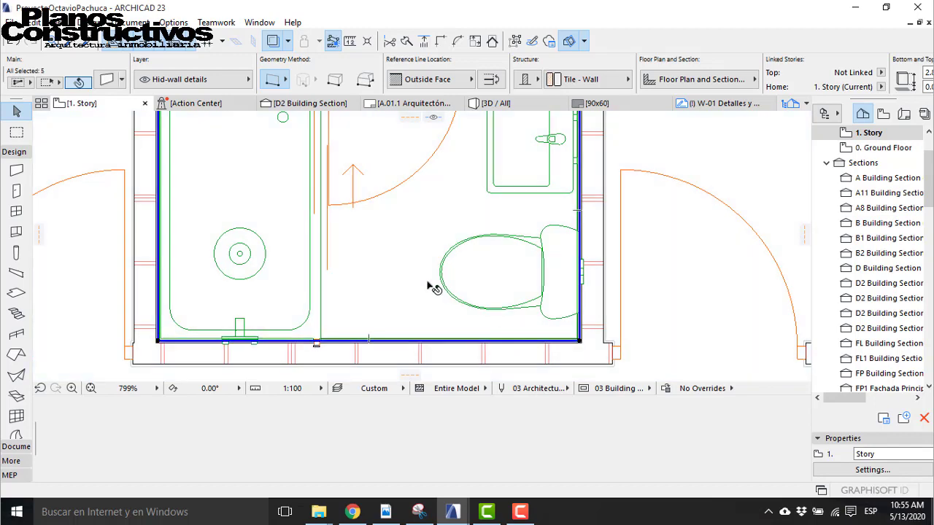
scroll(427, 262, "down", 3)
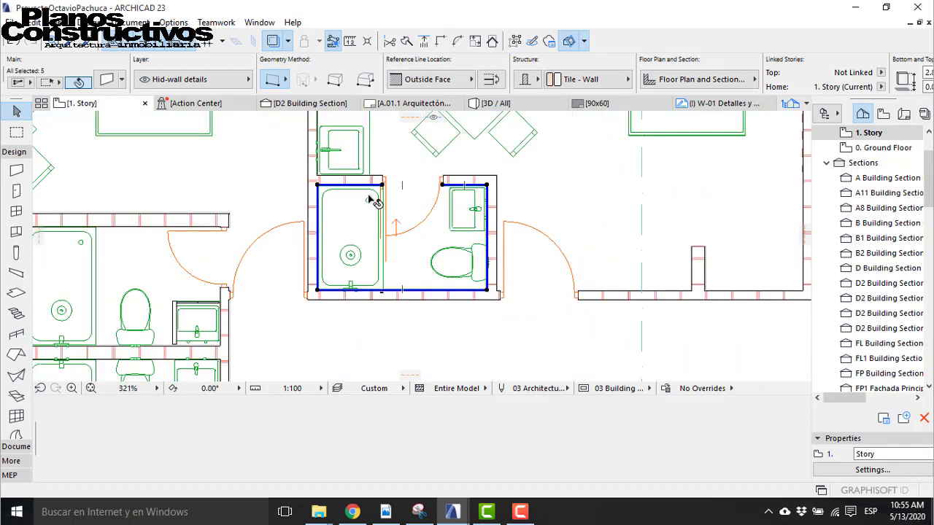
key("ctrl+d")
left_click(489, 294)
scroll(251, 252, "down", 2)
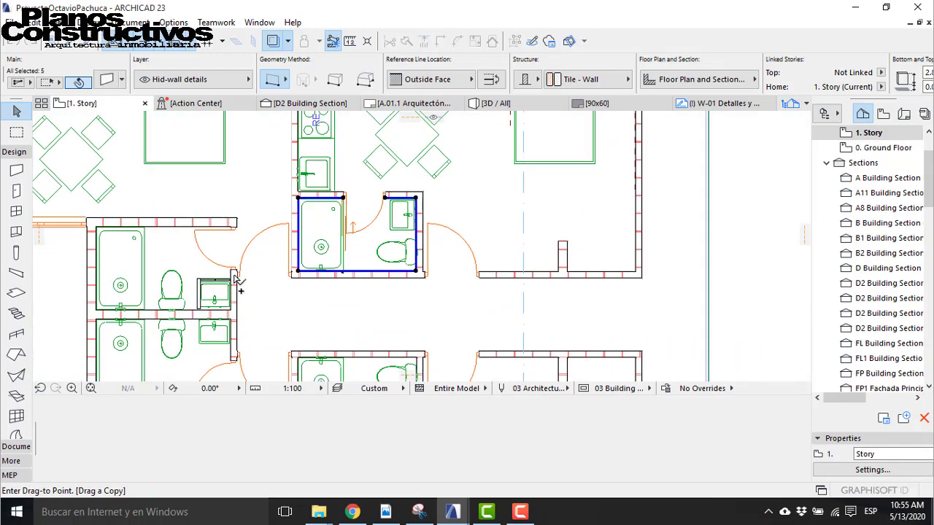
scroll(219, 321, "up", 3)
scroll(219, 321, "up", 3)
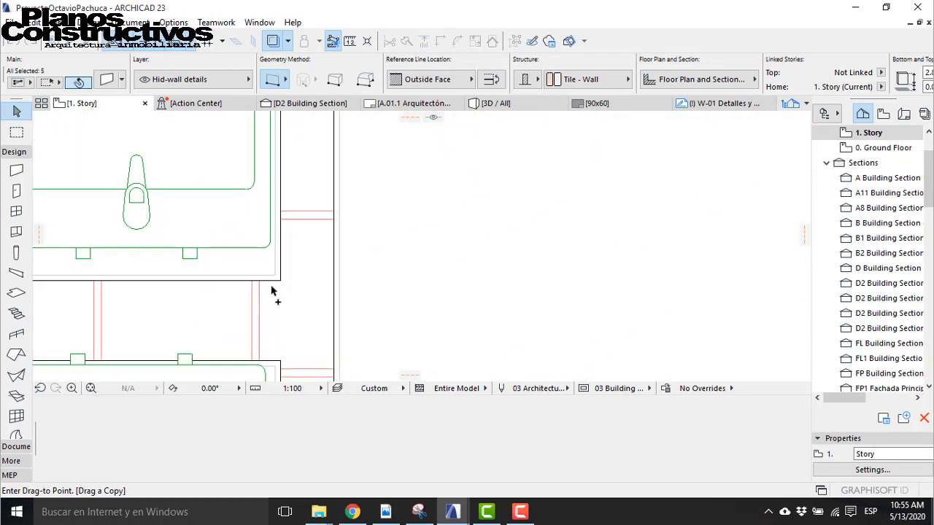
left_click(272, 275)
scroll(292, 292, "down", 5)
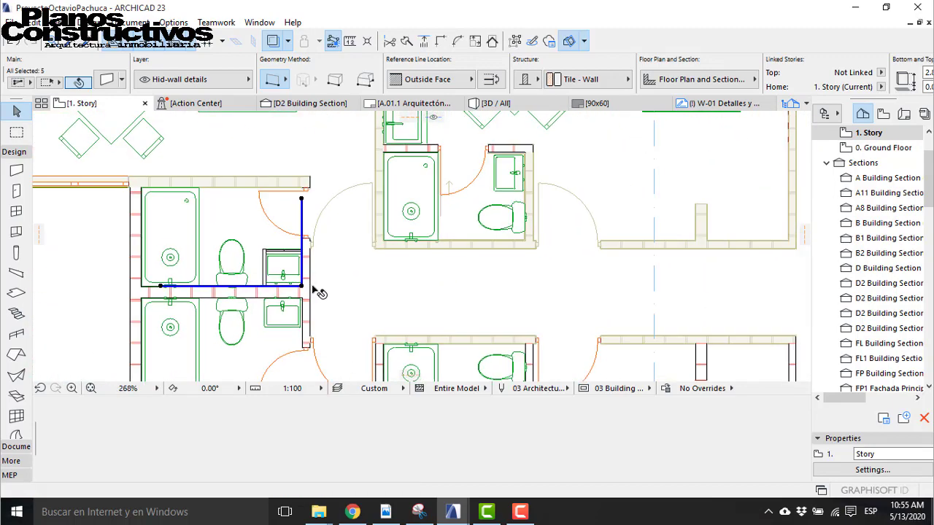
scroll(183, 206, "up", 3)
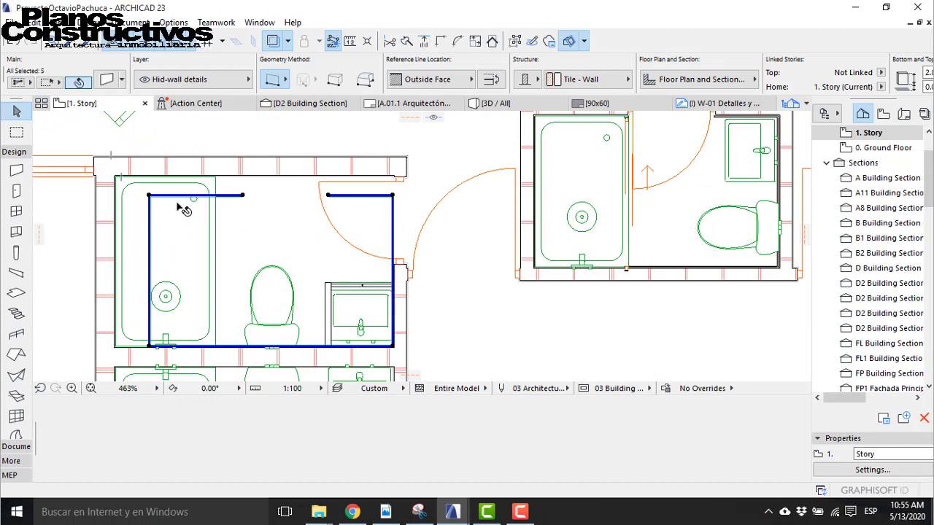
Step: Delete the copied short tile wall that crosses the door swing of the upper untiled bathroom
key("Escape")
left_click(363, 196)
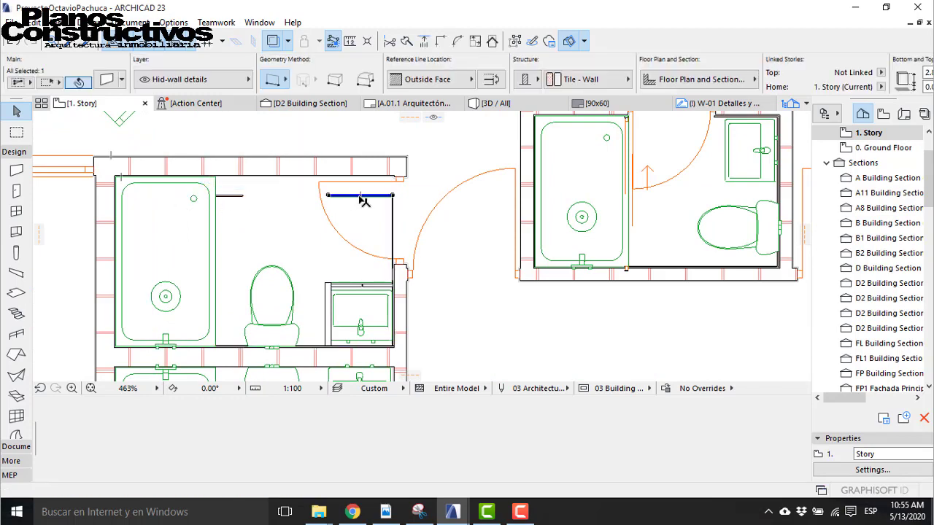
scroll(392, 198, "up", 5)
key("Escape")
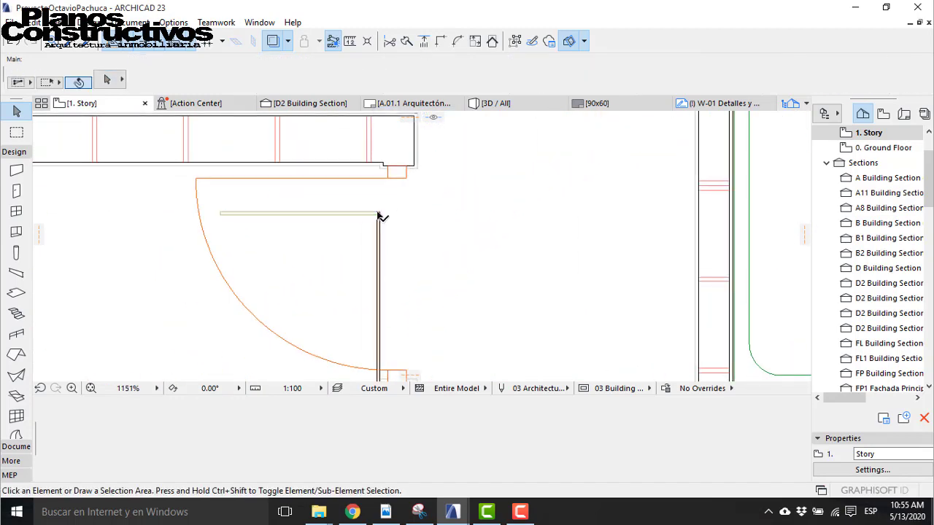
scroll(432, 191, "down", 3)
scroll(415, 270, "up", 1)
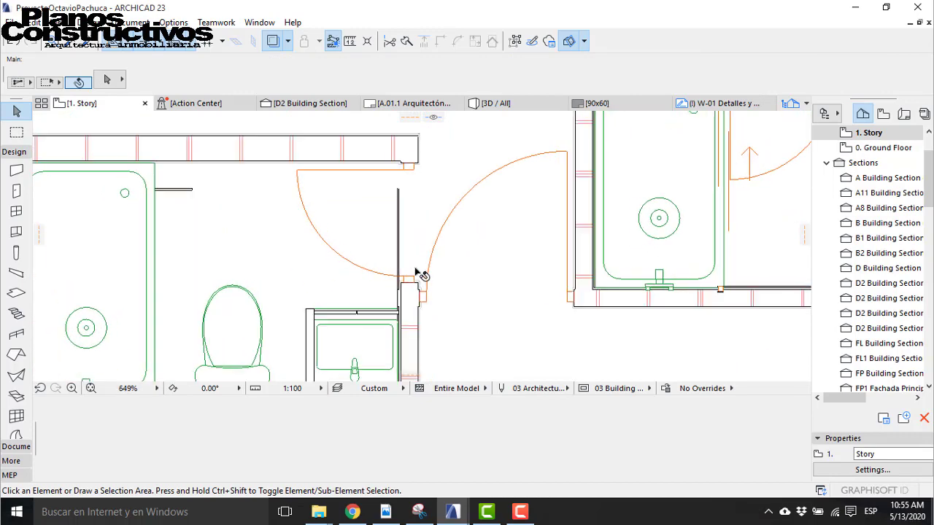
Step: Shorten the copied tile wall beside the basin, ending it between the vanity cabinet's front and the door jamb
left_click(398, 193)
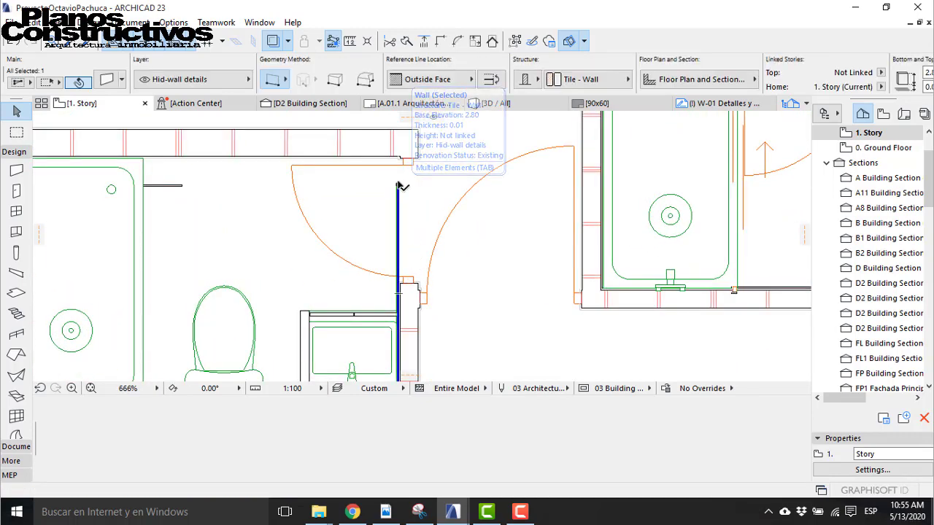
left_click(398, 185)
scroll(397, 293, "up", 6)
scroll(403, 286, "up", 2)
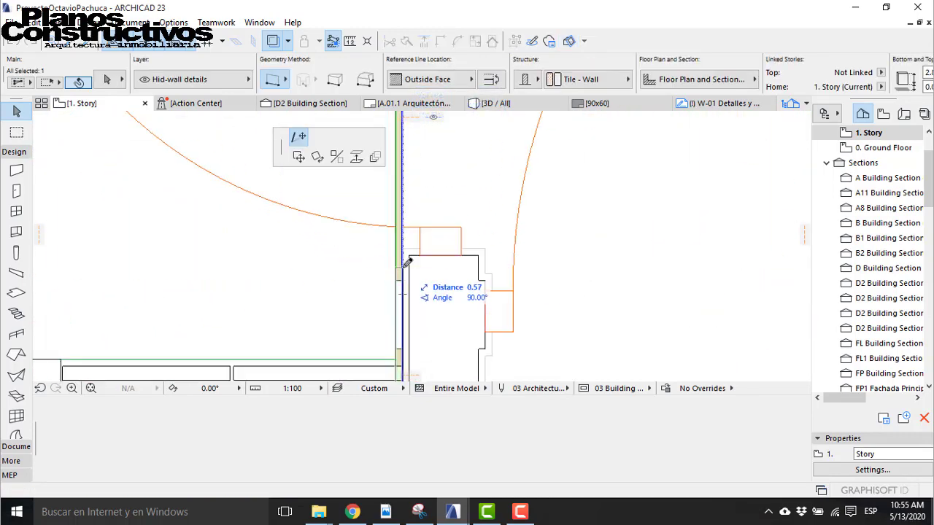
middle_click_drag(392, 316, 396, 257)
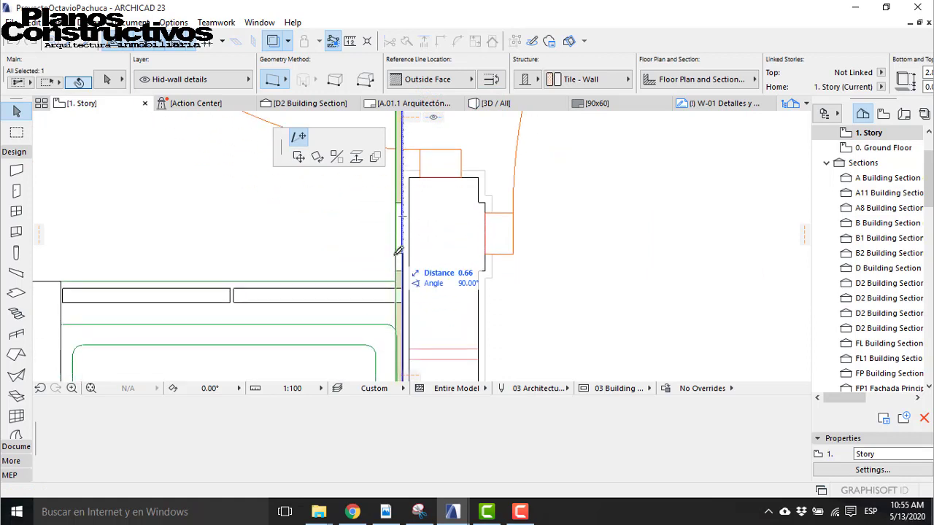
key("Escape")
scroll(400, 282, "up", 8)
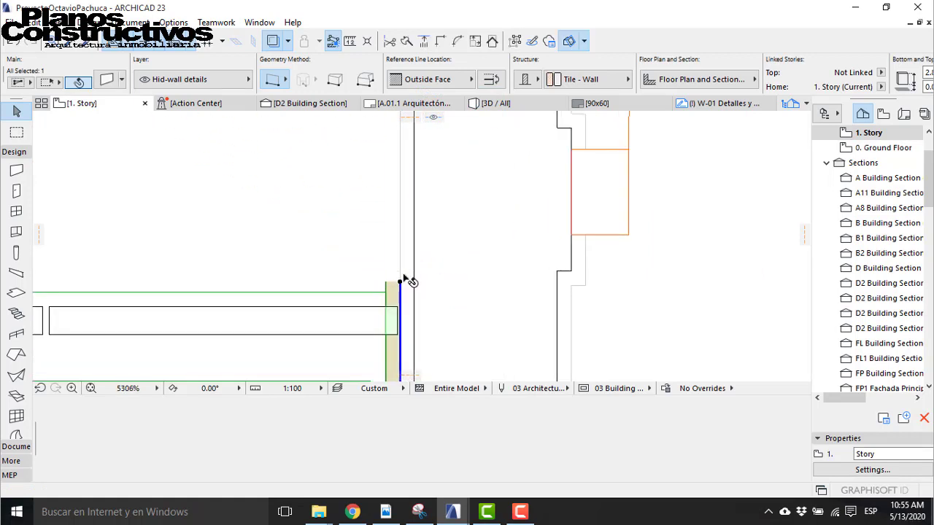
left_click(399, 282)
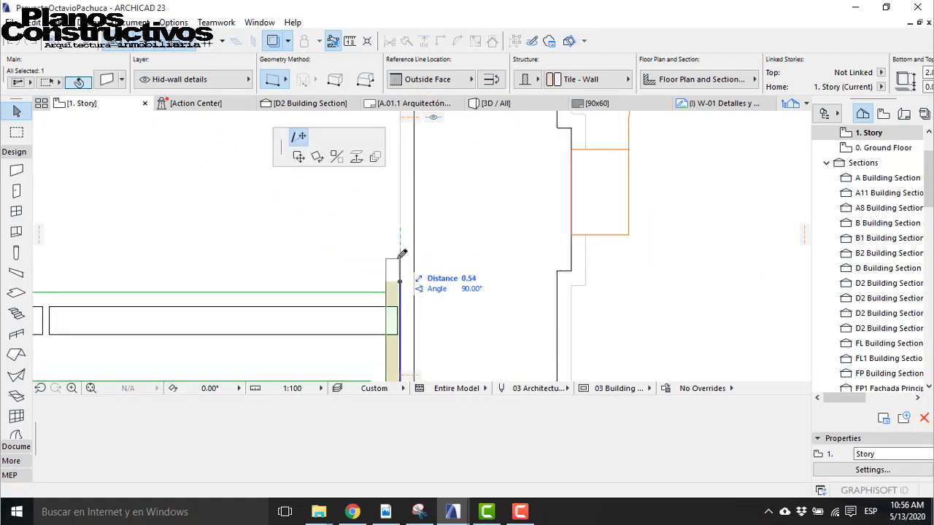
left_click(404, 207)
scroll(382, 237, "down", 4)
key("Escape")
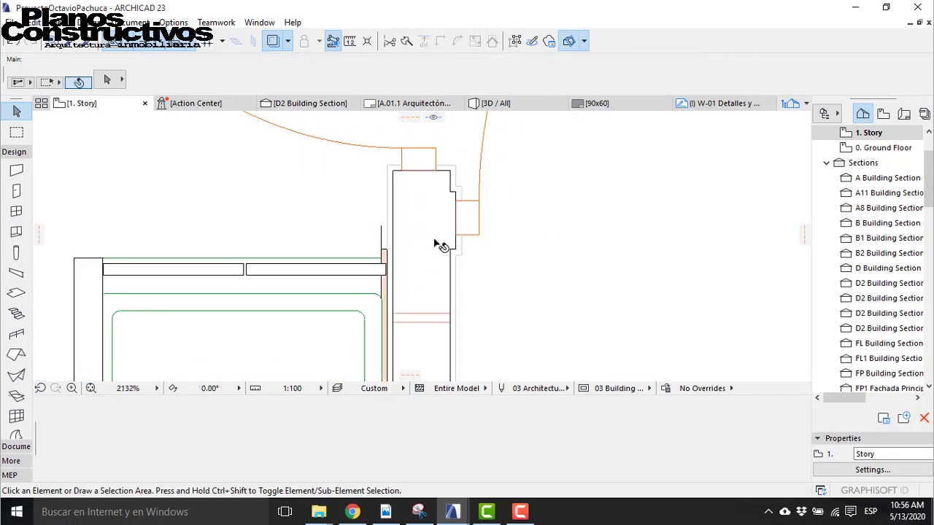
Step: Move the copied short tile wall crossing the shower about 0.15 up to the finish line of the bathroom's upper wall
scroll(438, 252, "down", 8)
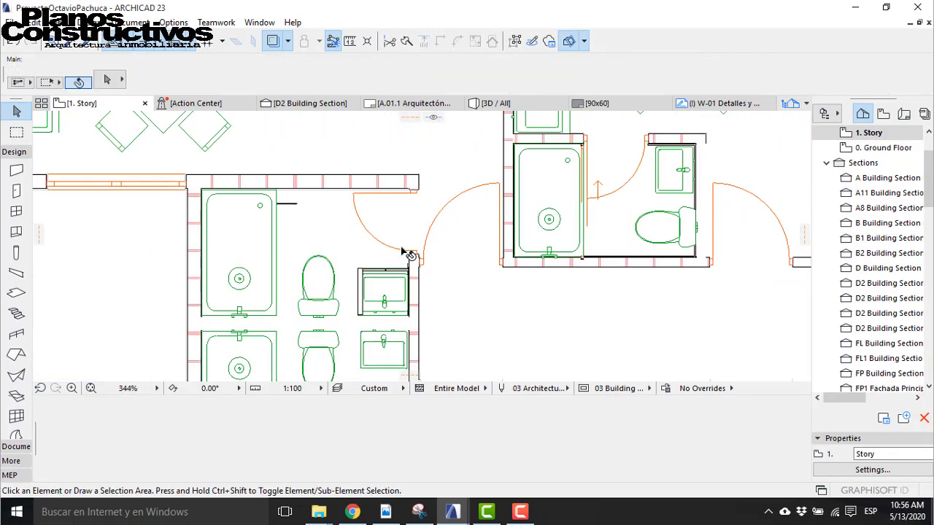
scroll(197, 187, "up", 4)
left_click(440, 233)
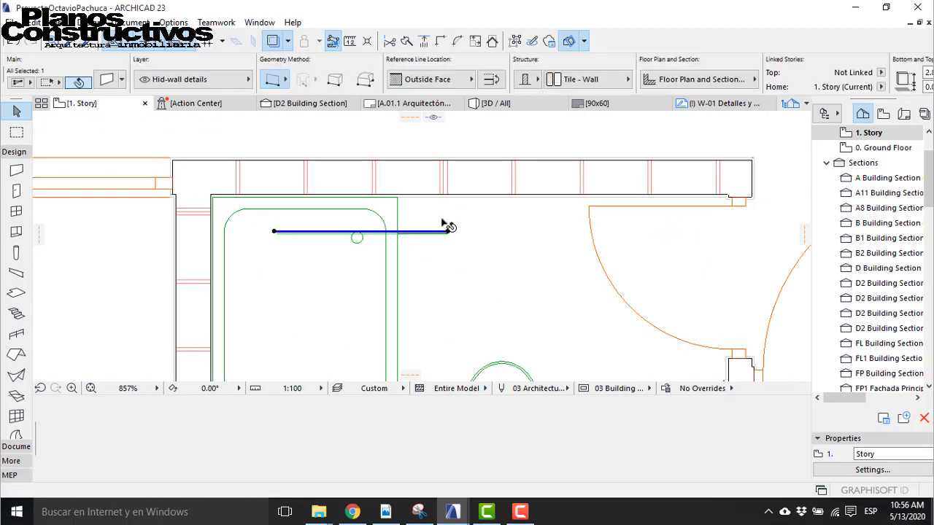
scroll(446, 233, "up", 7)
key("ctrl+d")
left_click(464, 261)
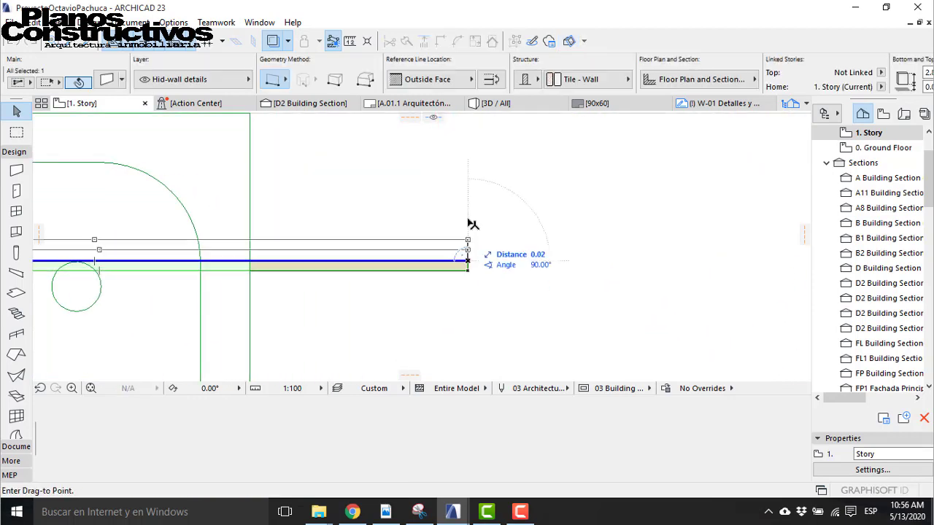
middle_click_drag(470, 167, 467, 295)
scroll(467, 269, "up", 1)
scroll(466, 267, "up", 5)
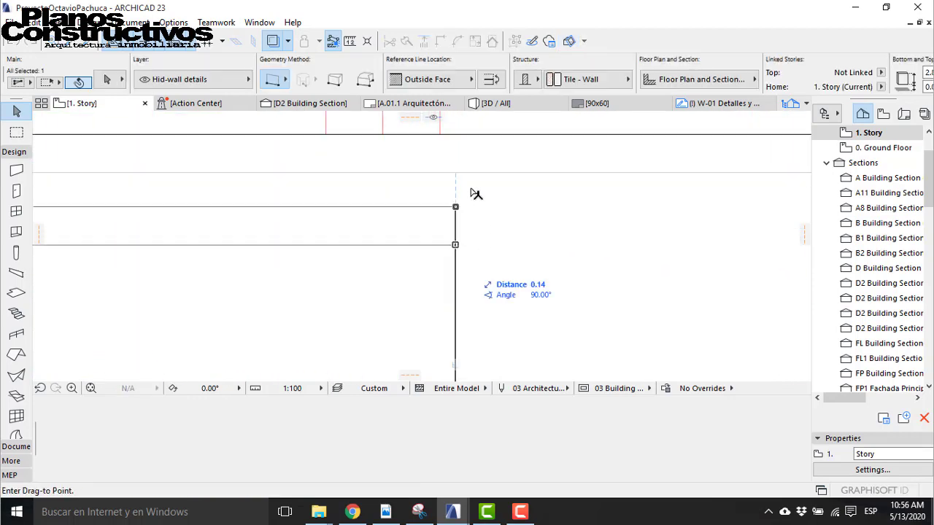
scroll(454, 178, "up", 6)
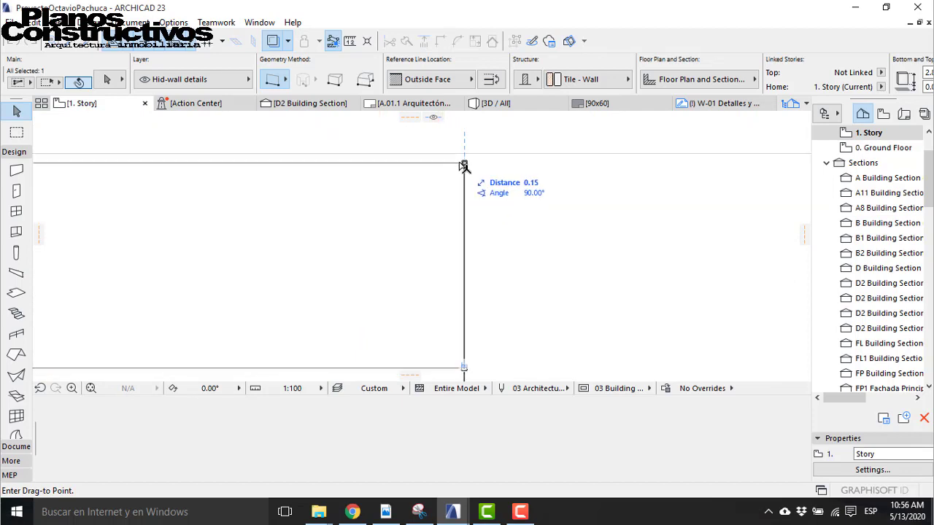
left_click(473, 158)
scroll(654, 175, "down", 10)
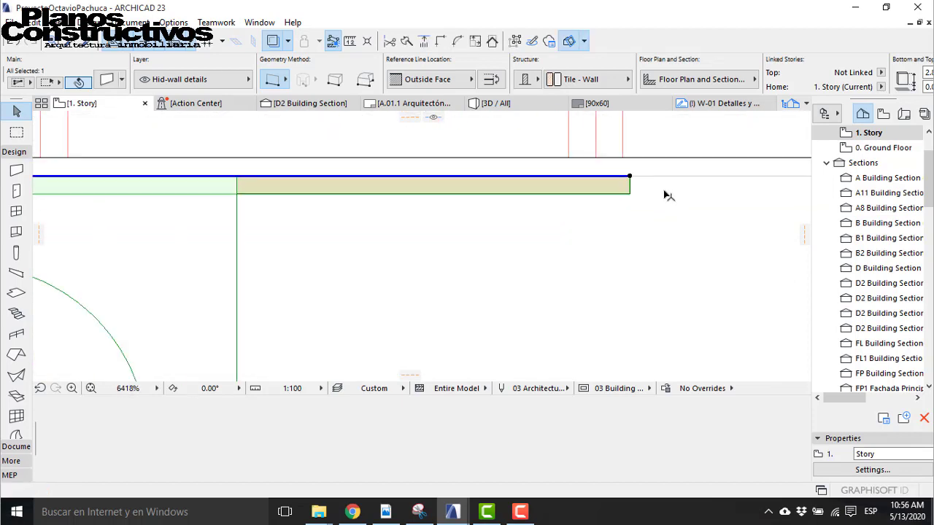
Step: Move the shower tray of the upper untiled bathroom about 4.14 straight left, outside the building, to expose the tile walls
key("Escape")
scroll(375, 234, "down", 4)
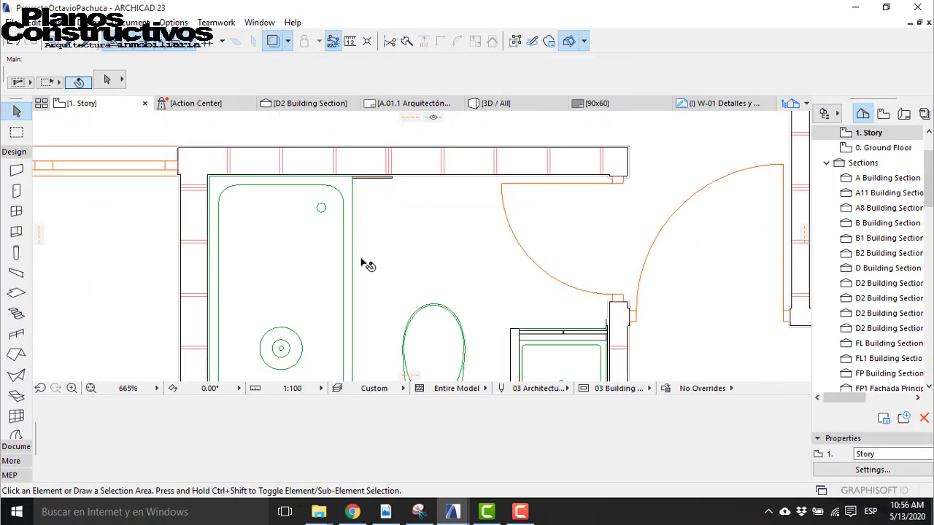
scroll(290, 340, "up", 3)
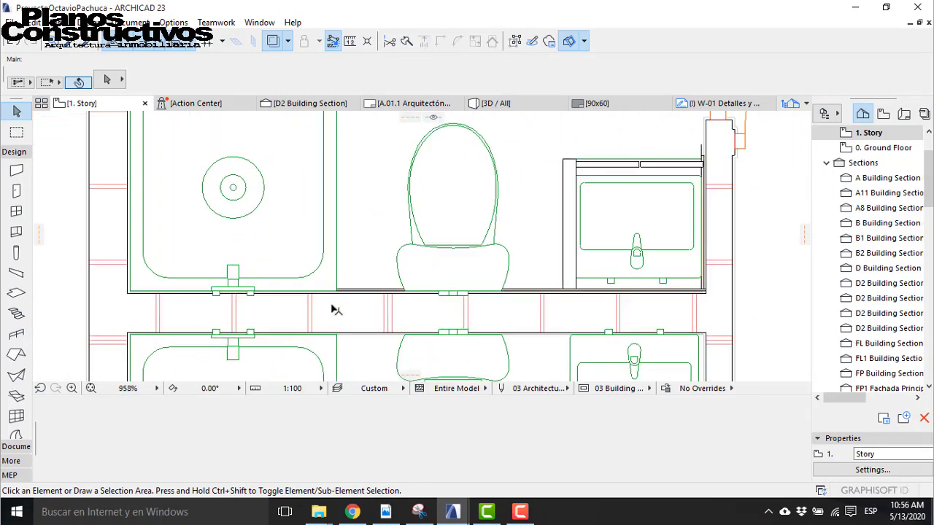
left_click(350, 291)
scroll(173, 336, "down", 2)
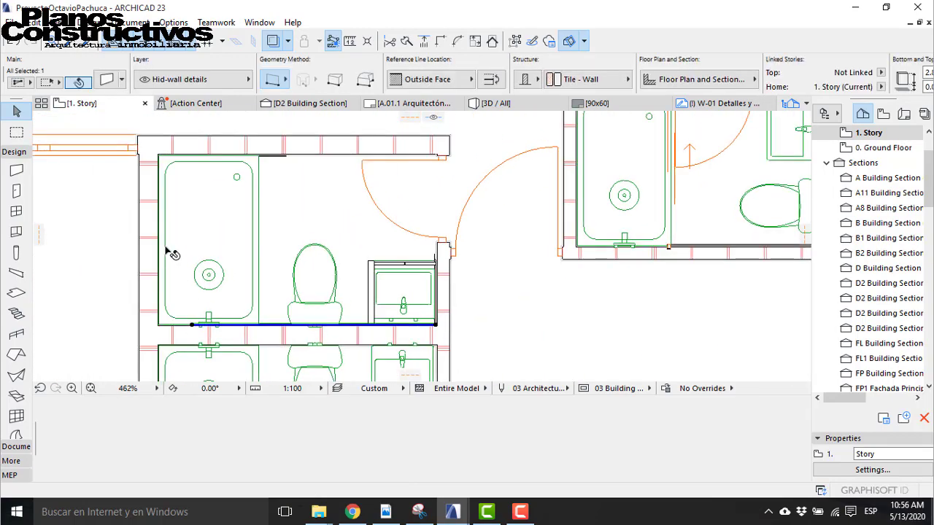
key("Escape")
left_click(188, 250)
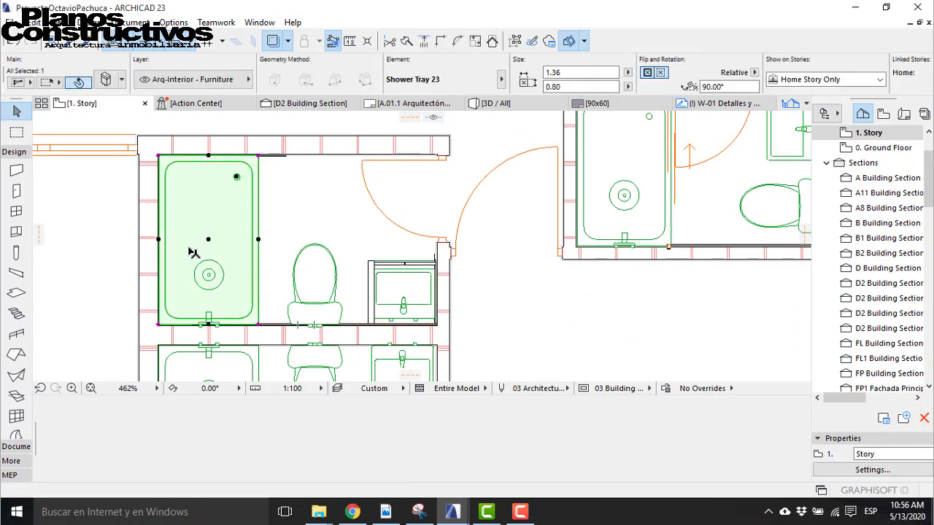
scroll(260, 227, "down", 2)
middle_click_drag(260, 227, 369, 264)
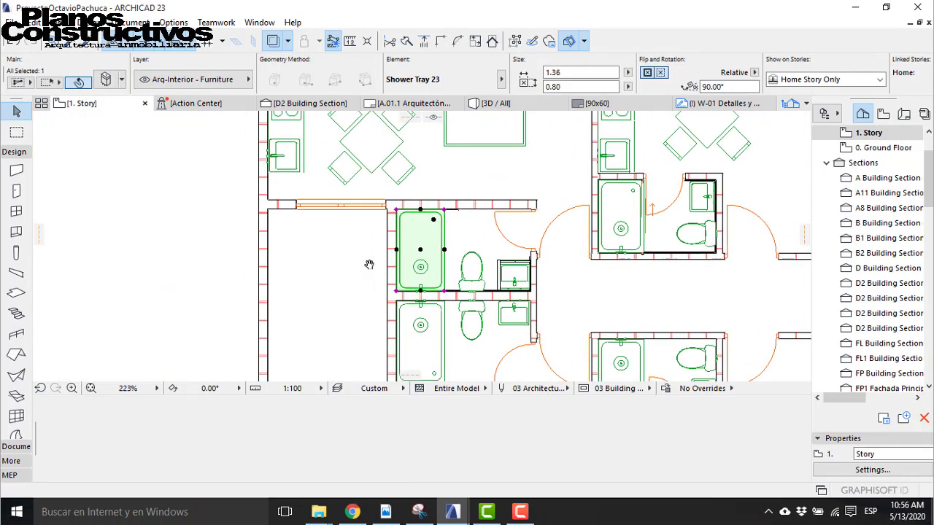
left_click(421, 249)
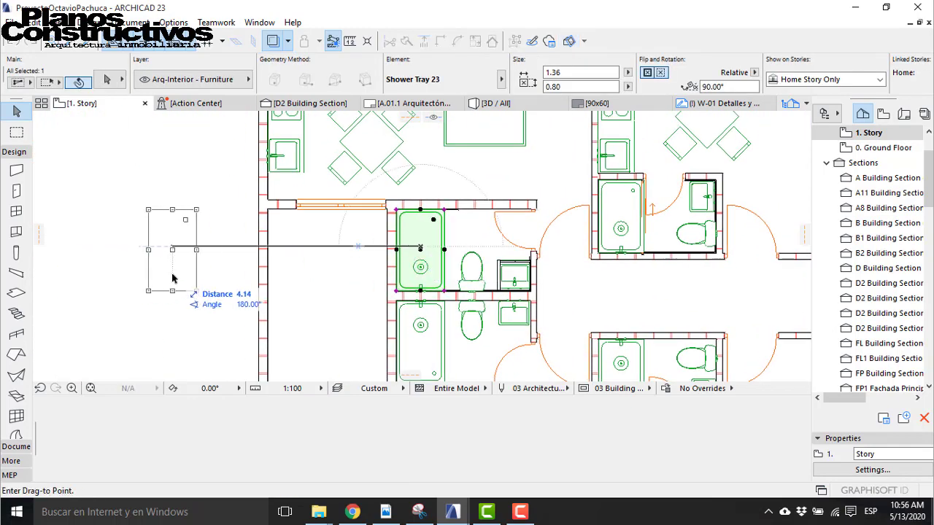
left_click(173, 278)
left_click(230, 317)
scroll(426, 249, "up", 2)
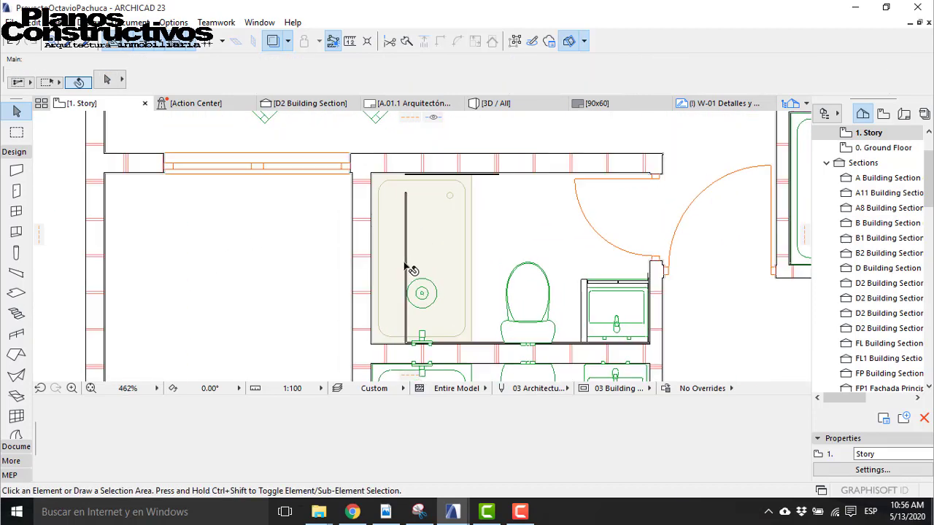
Step: Move the copied long tile wall crossing the shower area onto the finish line of the bathroom's left wall
left_click(403, 267)
scroll(430, 328, "up", 4)
left_click(441, 323)
left_click(271, 324)
Step: Intersect the relocated left tile wall with the lower and upper tile walls, closing both corners of the shower area
scroll(323, 339, "up", 2)
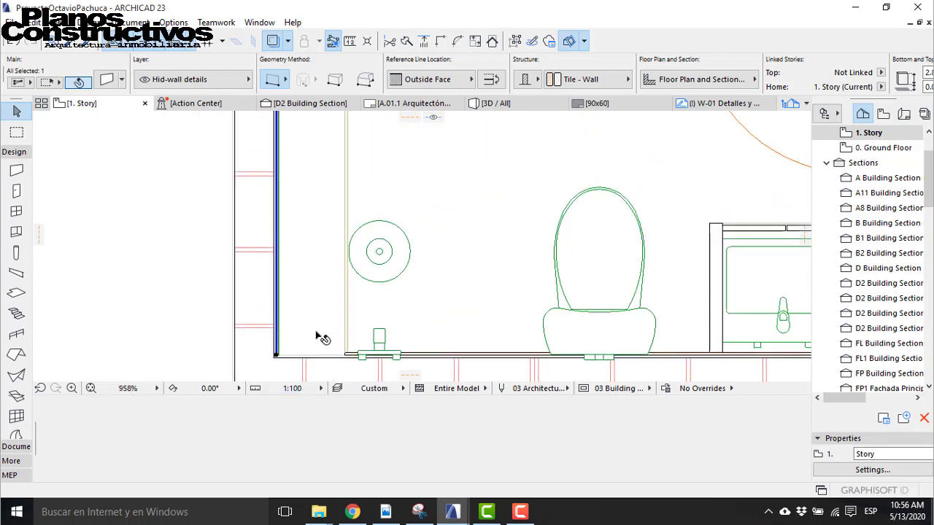
left_click(348, 356, "shift")
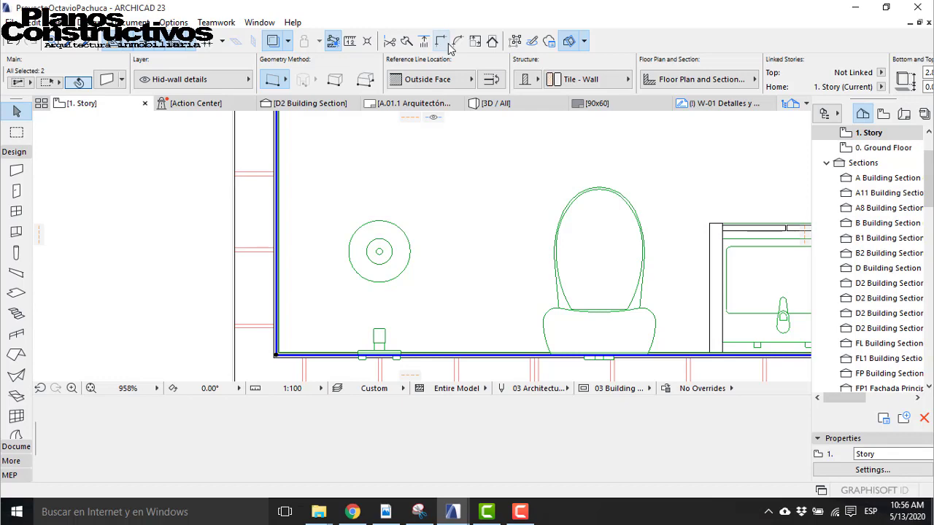
key("Escape")
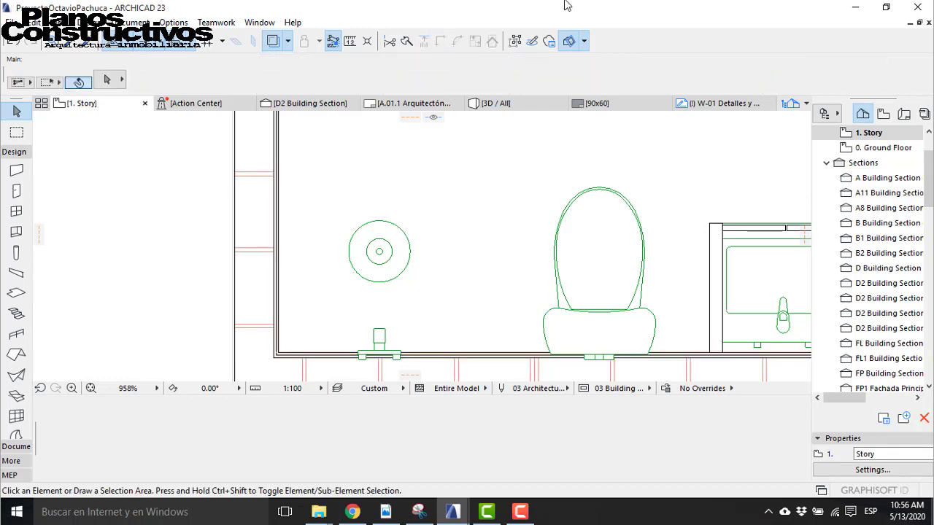
scroll(350, 198, "down", 5)
scroll(323, 140, "up", 5)
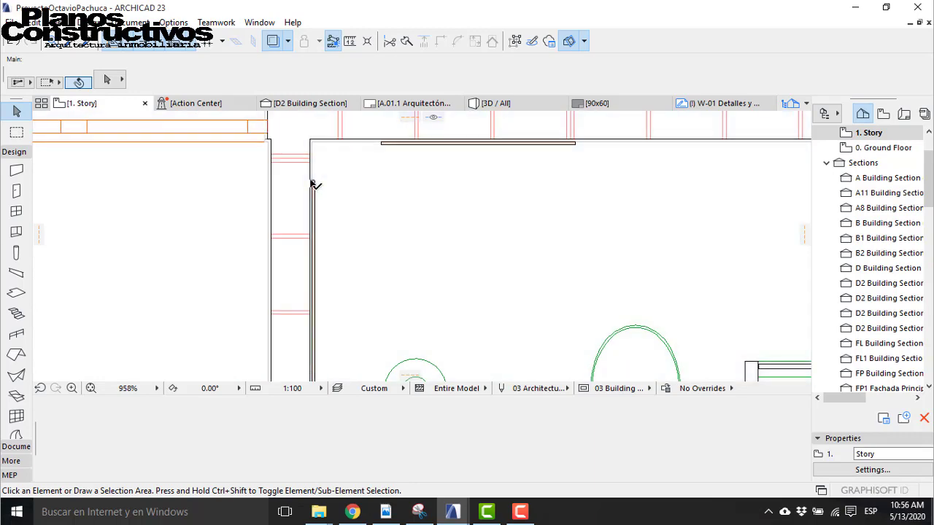
left_click(313, 183)
left_click(384, 143, "shift")
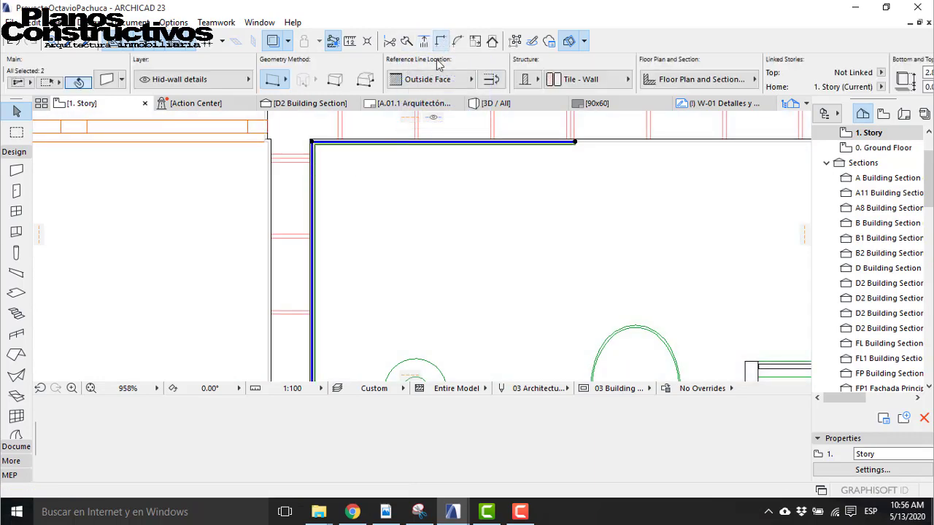
Step: Move the shower tray parked outside the building about 2.42 horizontally back toward the bathroom
scroll(370, 183, "down", 5)
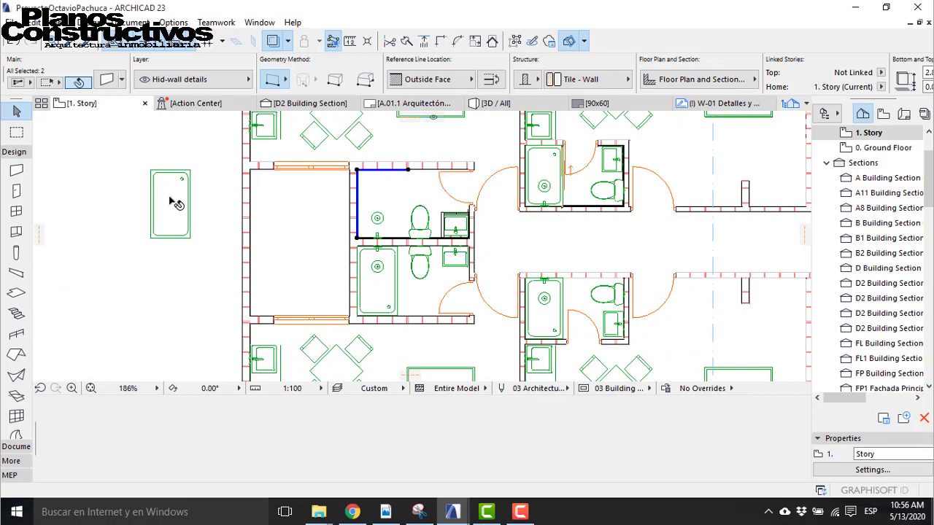
left_click(183, 199)
key("ctrl+d")
left_click(157, 202)
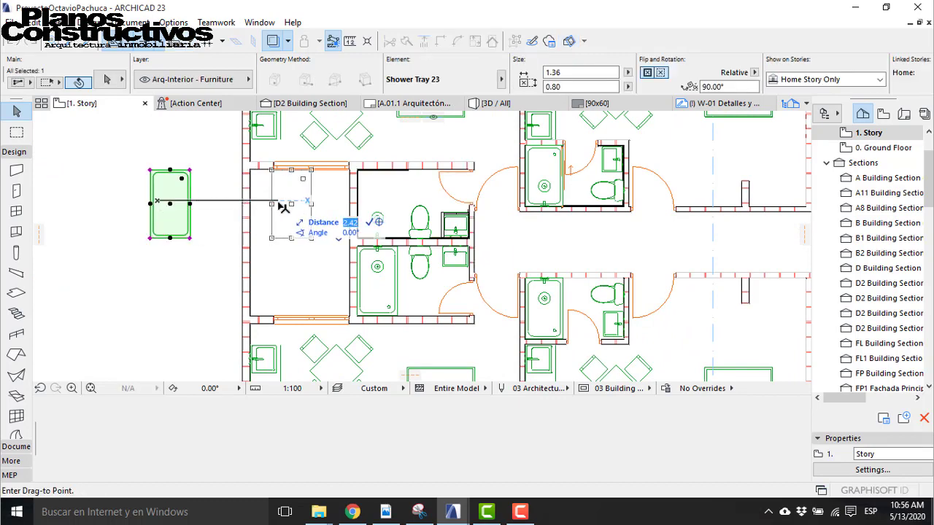
left_click(283, 206)
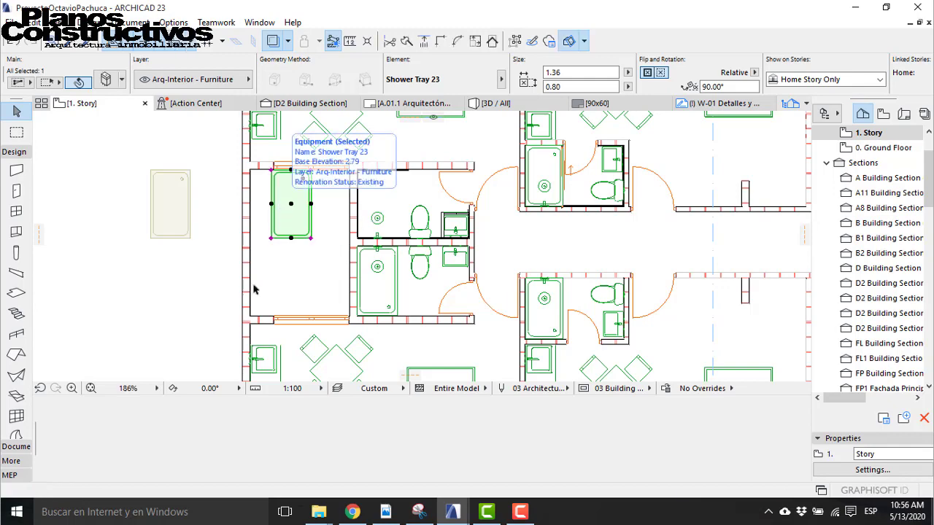
Step: Move the shower tray into the bathroom, snapping its lower-left corner to the corner of the joined tile walls
scroll(286, 254, "up", 1)
scroll(286, 254, "up", 1)
key("ctrl+d")
left_click(259, 212)
scroll(410, 210, "up", 2)
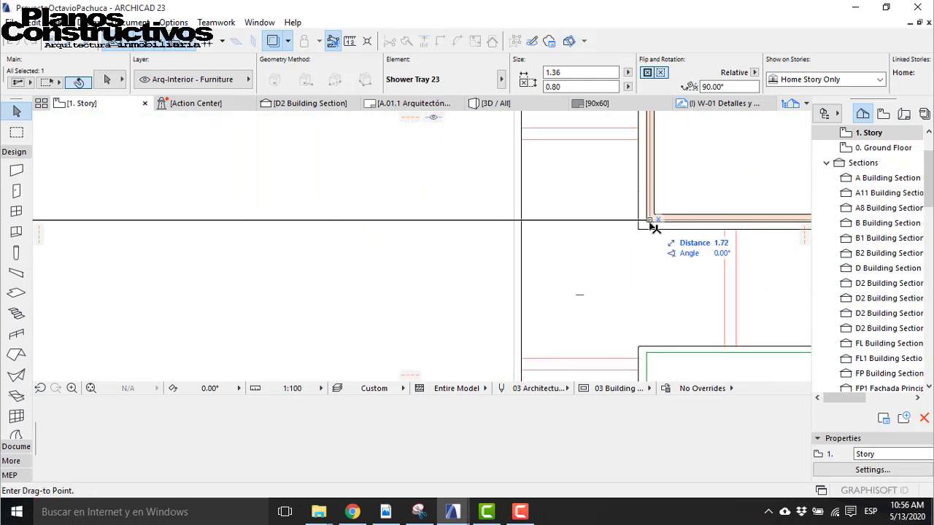
left_click(649, 222)
scroll(662, 226, "up", 2)
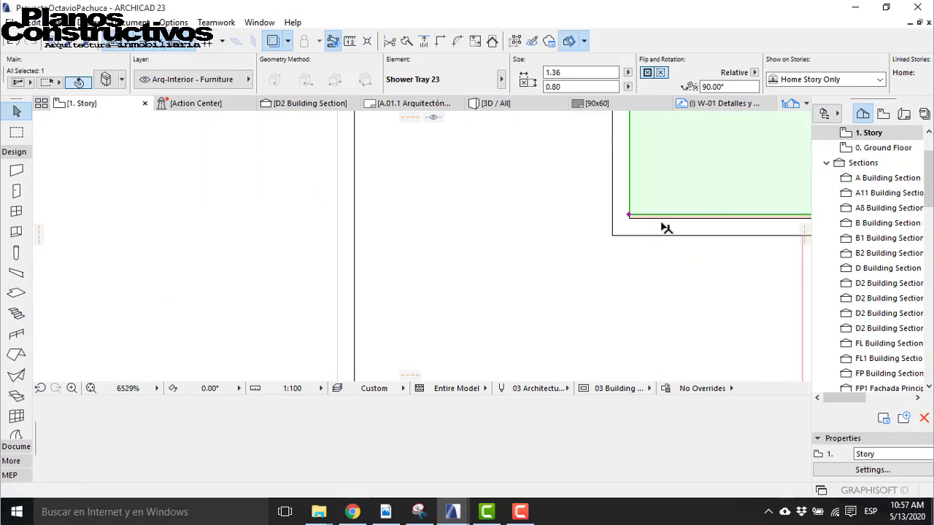
left_click(619, 210)
key("Escape")
scroll(298, 327, "down", 3)
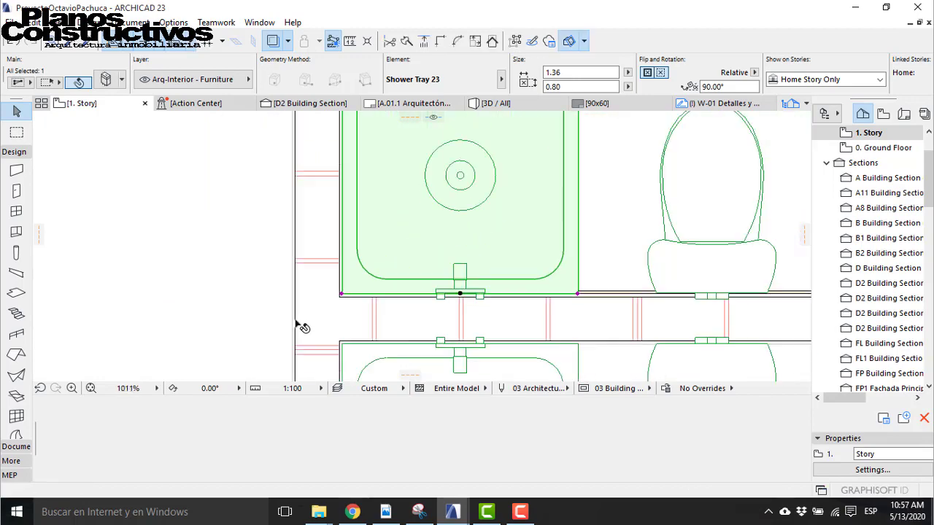
scroll(398, 292, "down", 2)
Step: Send the shower tray backward twice in the display order, behind the tile walls
scroll(377, 179, "up", 6)
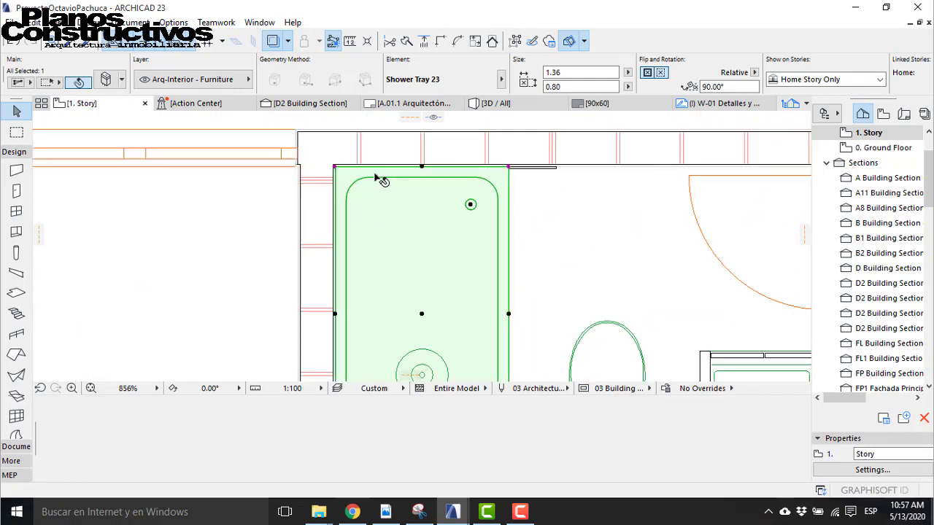
scroll(305, 165, "down", 5)
right_click(420, 240)
mouse_move(499, 336)
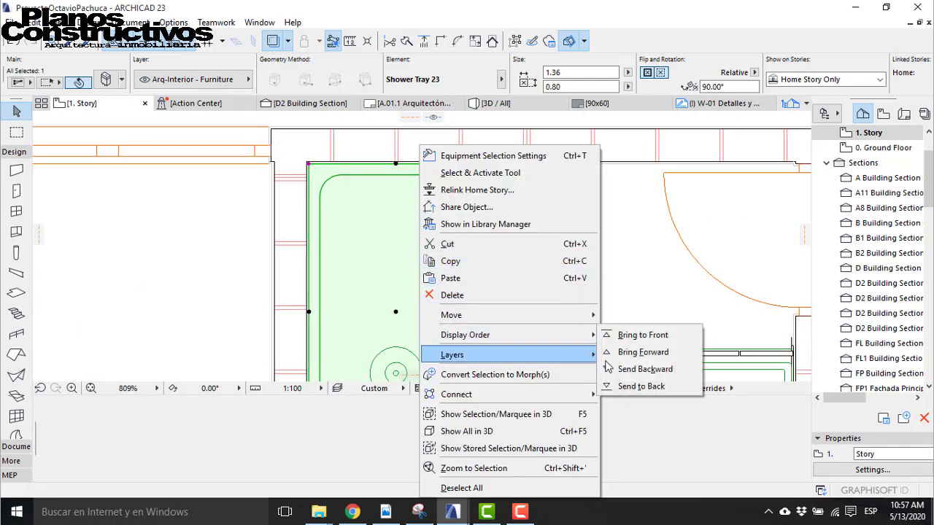
left_click(657, 375)
right_click(481, 245)
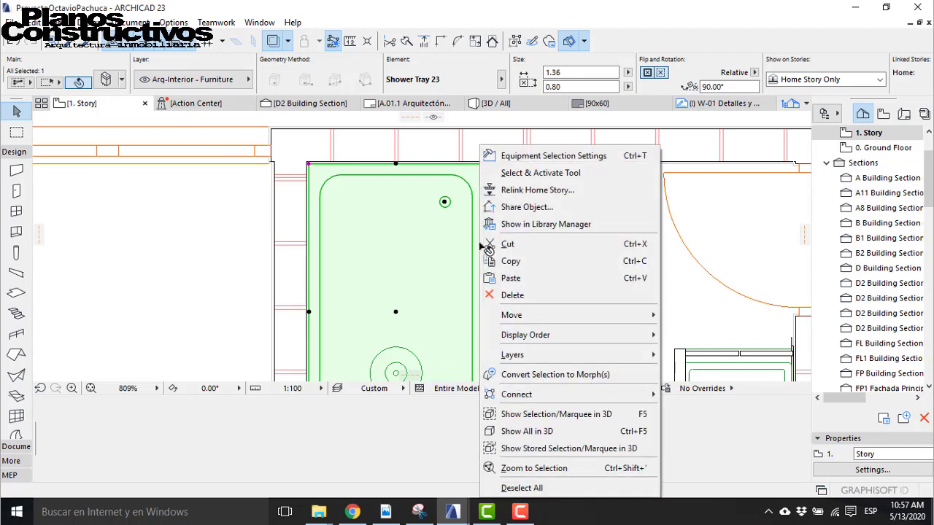
mouse_move(587, 337)
left_click(688, 368)
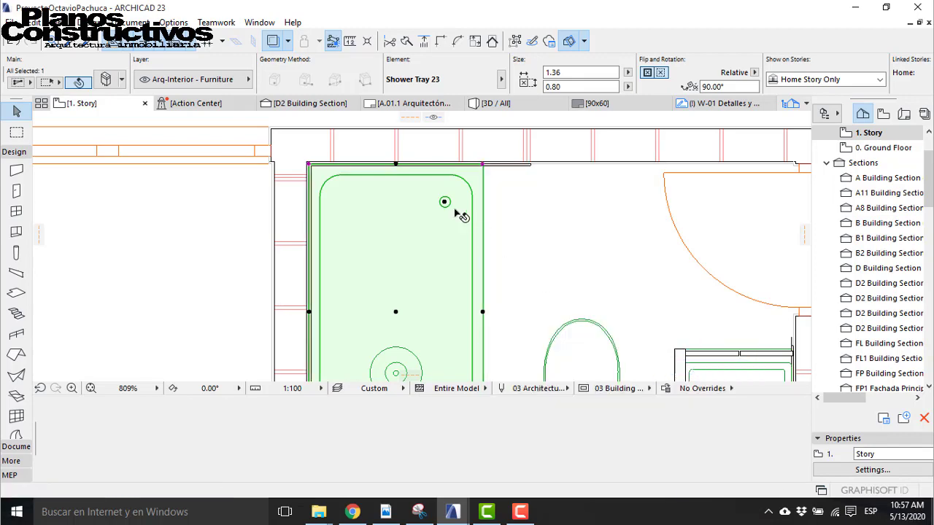
key("Escape")
Step: Shorten the upper tile wall so that it ends just past the shower tray's right edge
scroll(296, 125, "down", 5)
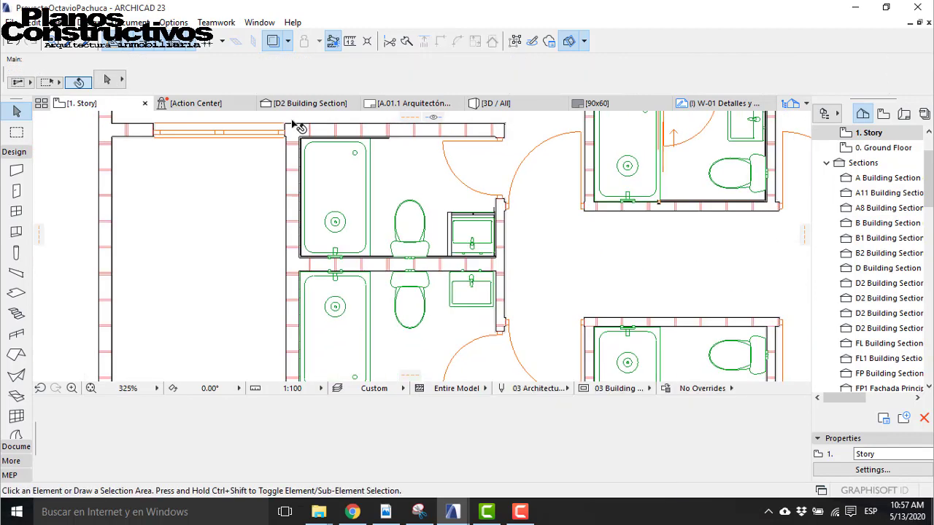
scroll(379, 128, "up", 7)
scroll(400, 164, "up", 4)
left_click(462, 194)
left_click(461, 189)
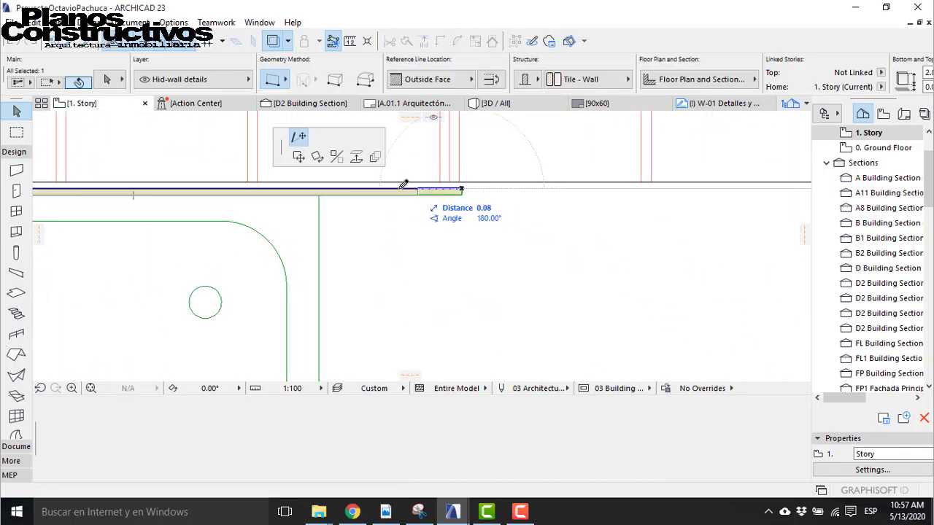
left_click(327, 190)
left_click(323, 167)
scroll(335, 255, "down", 11)
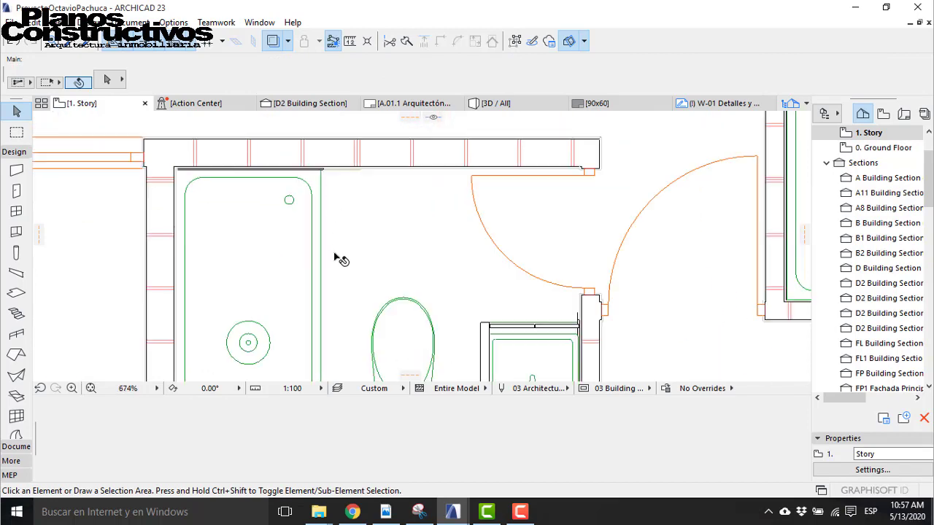
scroll(336, 257, "down", 1)
Step: Drag a copy of the finished bathroom's brick shower partition with its door next to the shower tray of the upper untiled bathroom
scroll(517, 240, "up", 16)
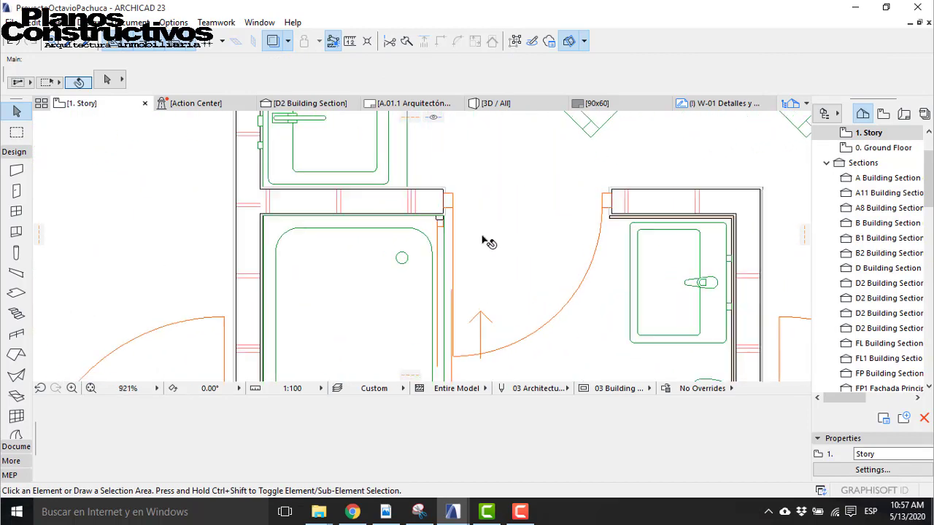
left_click(333, 189)
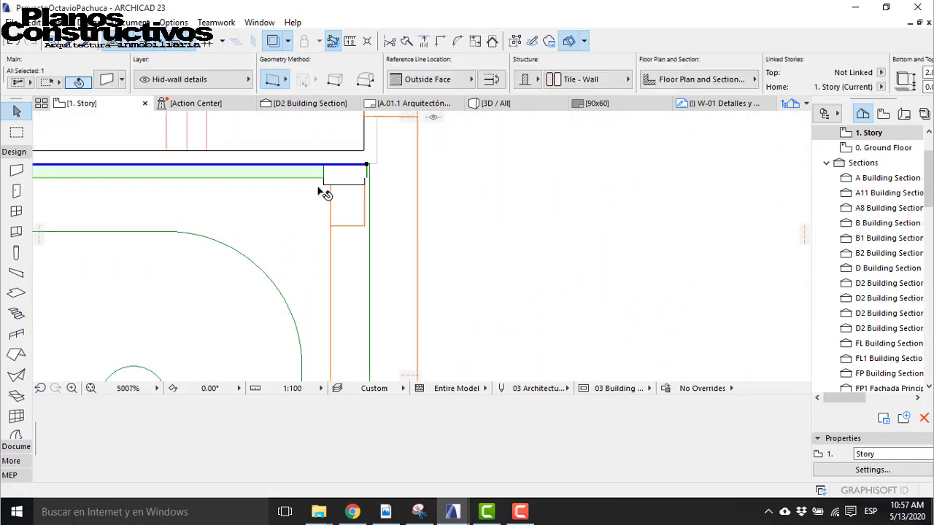
left_click(317, 187)
key("Escape")
left_click(322, 184)
left_click(326, 185)
key("Escape")
scroll(327, 181, "up", 4)
left_click(410, 175)
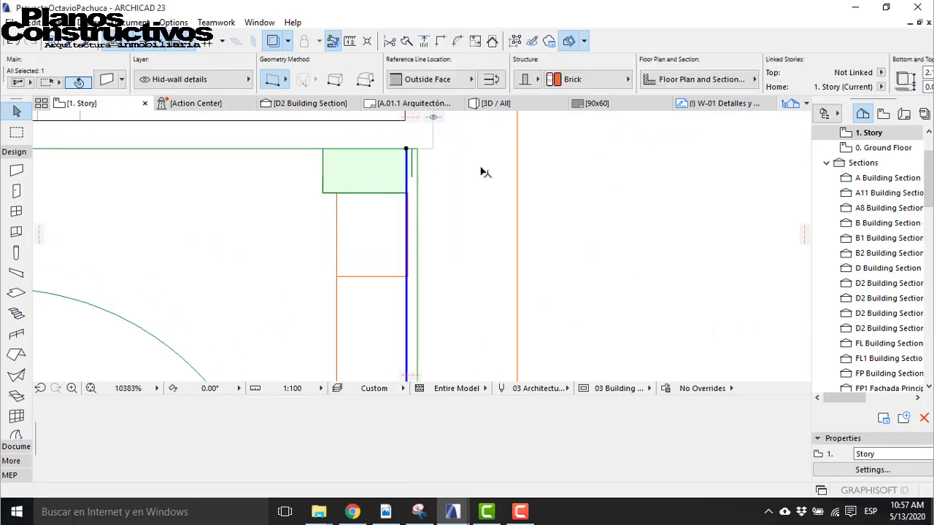
scroll(387, 190, "down", 7)
key("ctrl+shift+d")
left_click(393, 213)
scroll(442, 154, "down", 7)
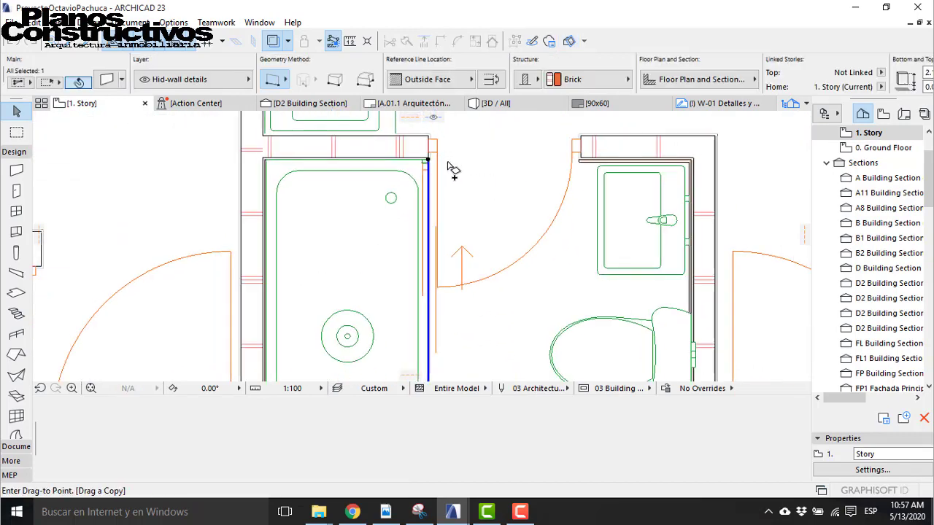
scroll(451, 164, "down", 3)
scroll(167, 237, "up", 5)
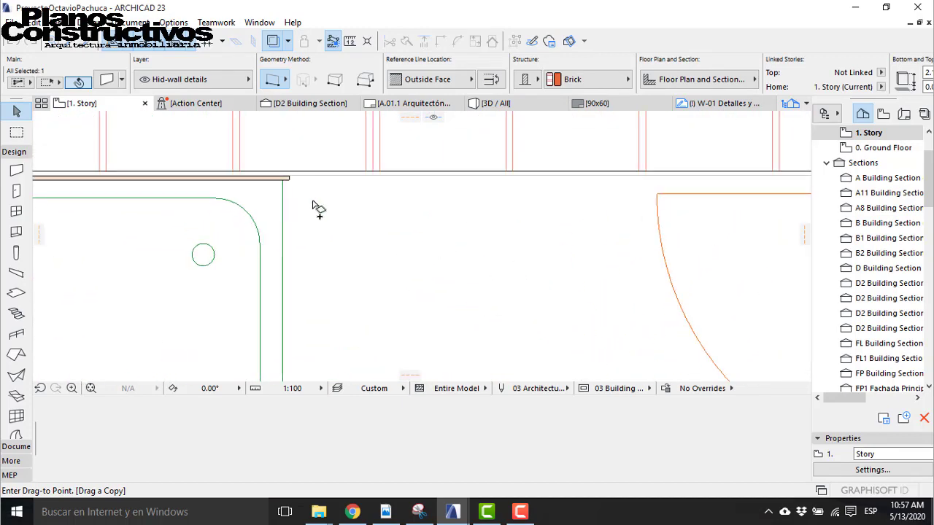
scroll(306, 198, "up", 5)
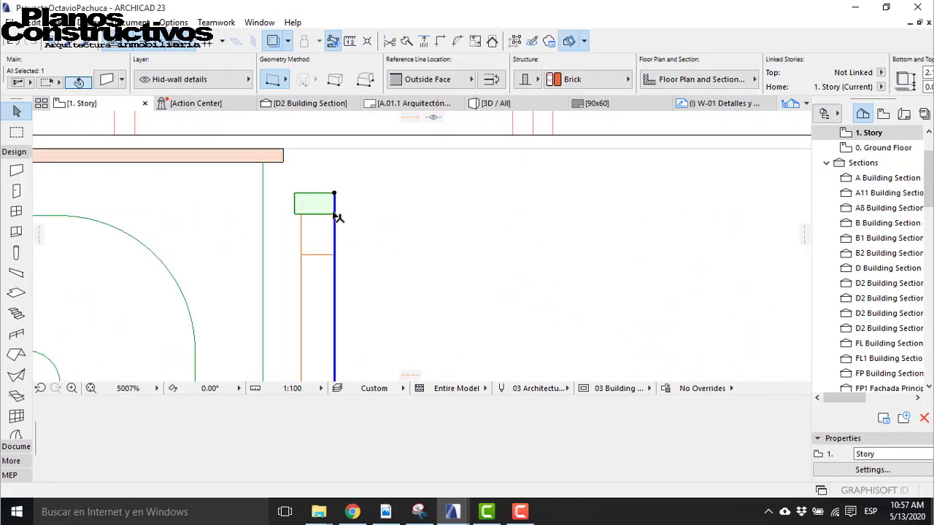
Step: Move the copied brick partition so its upper end meets the upper tile wall's outer line near the tile's end
left_click(276, 162)
scroll(274, 157, "up", 3)
scroll(268, 154, "up", 3)
key("ctrl+d")
left_click(285, 179)
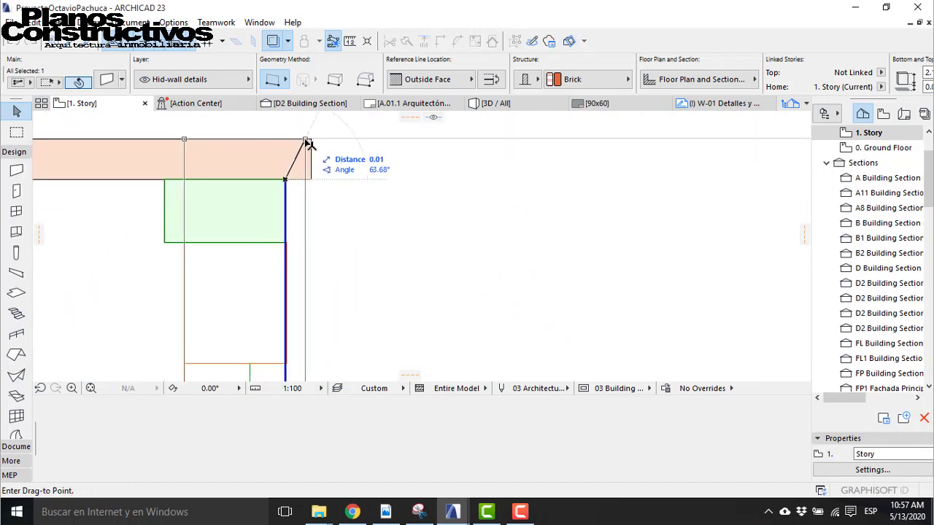
left_click(306, 139)
Step: Stretch the lower end of the brick shower partition through the lower tile wall to its outer line
scroll(310, 140, "down", 8)
scroll(309, 197, "down", 2)
scroll(306, 297, "up", 7)
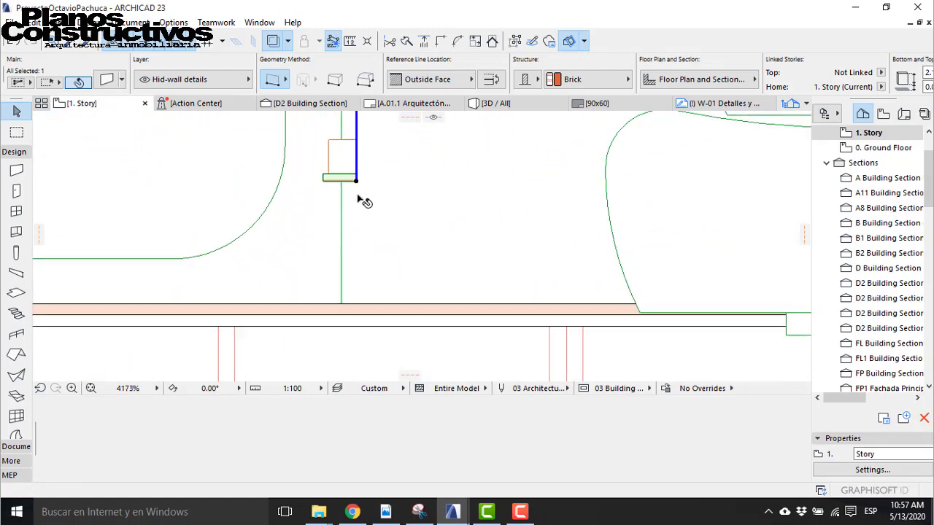
left_click(356, 181)
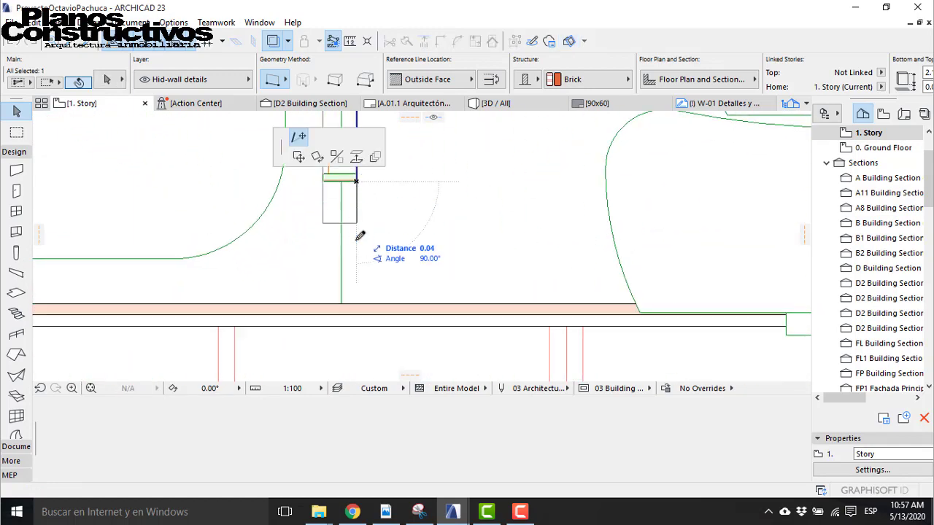
left_click(356, 313)
left_click(367, 196)
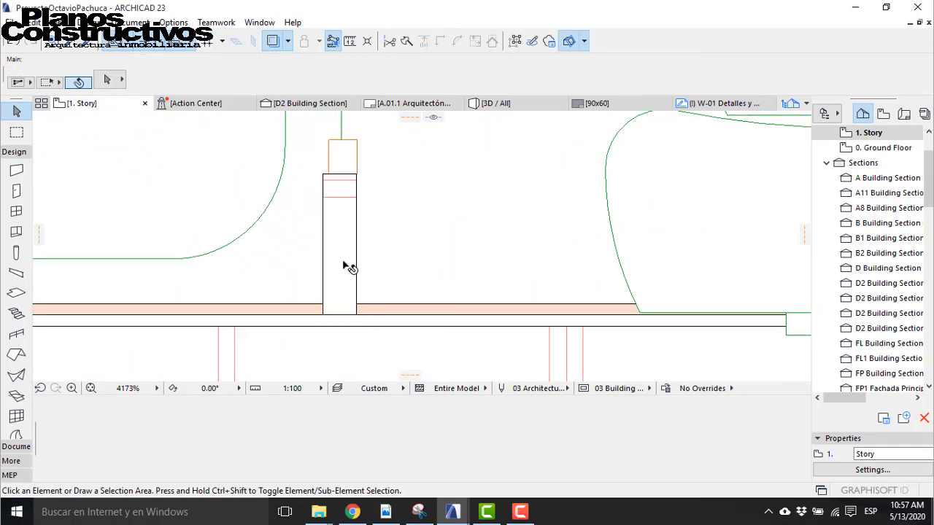
Step: Stretch the lower end of the upper bathroom's sliding shower door down to the inner face of the lower tile wall
left_click(354, 179)
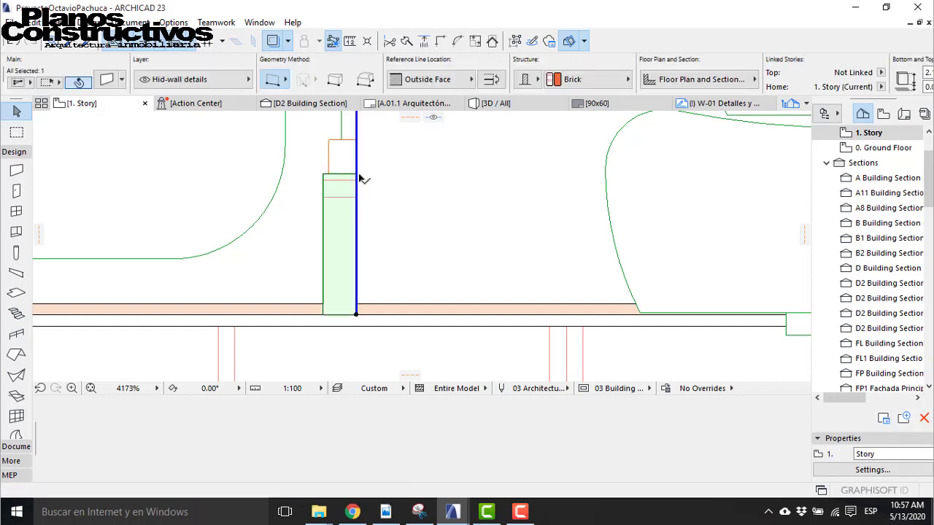
left_click(358, 177)
left_click(356, 173)
scroll(357, 294, "up", 5)
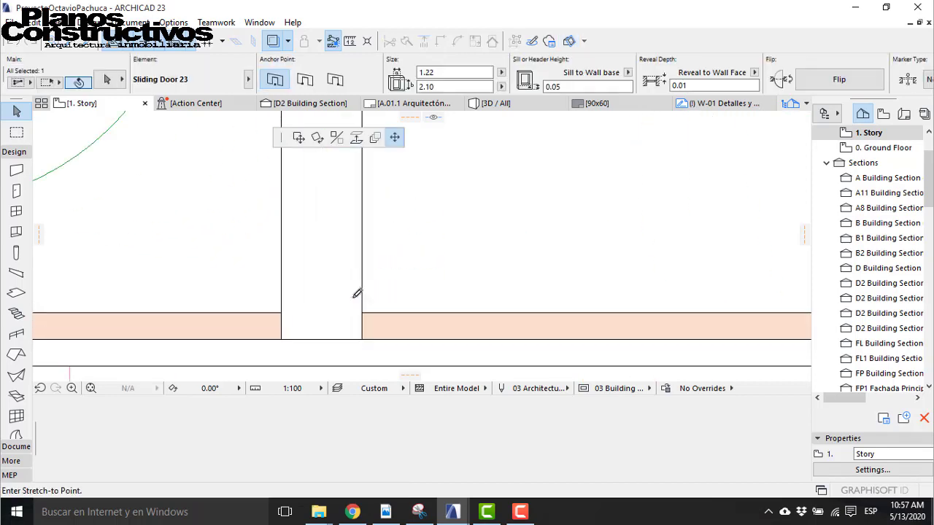
left_click(379, 311)
scroll(319, 302, "down", 5)
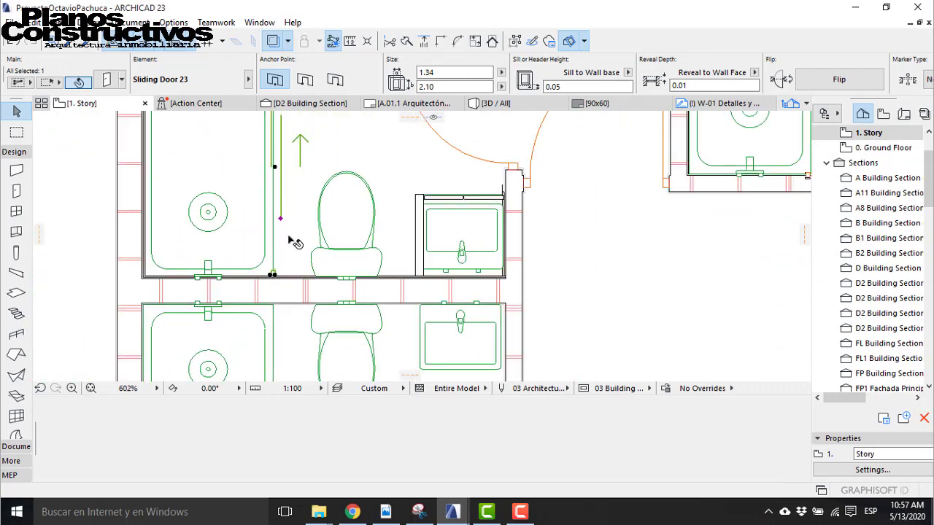
middle_click_drag(290, 199, 294, 312)
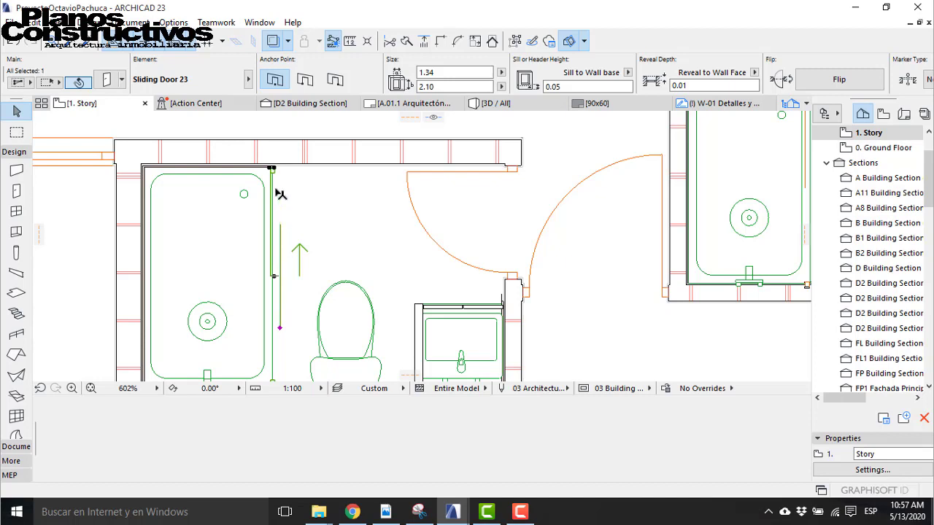
left_click(287, 283)
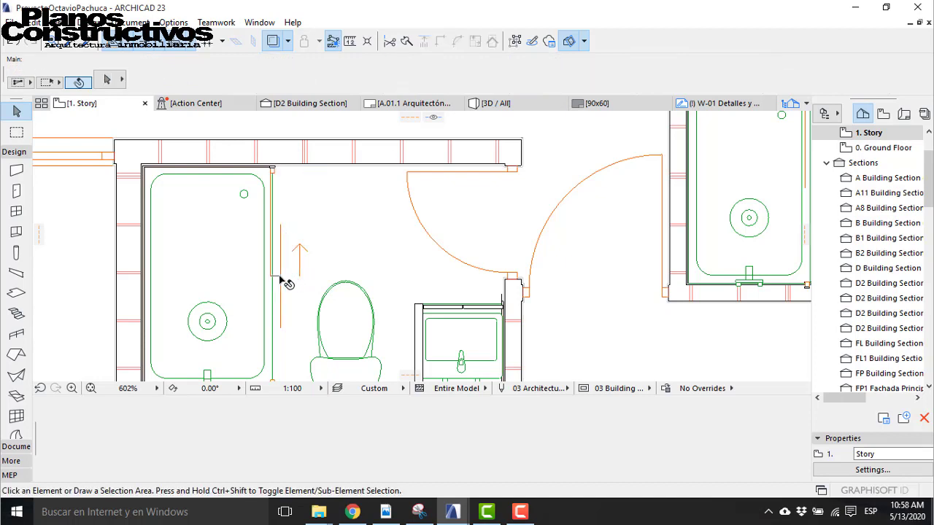
left_click(278, 276)
key("Escape")
Step: Mirror the sliding shower door about its midpoint so that it slides in the opposite direction
scroll(271, 172, "up", 5)
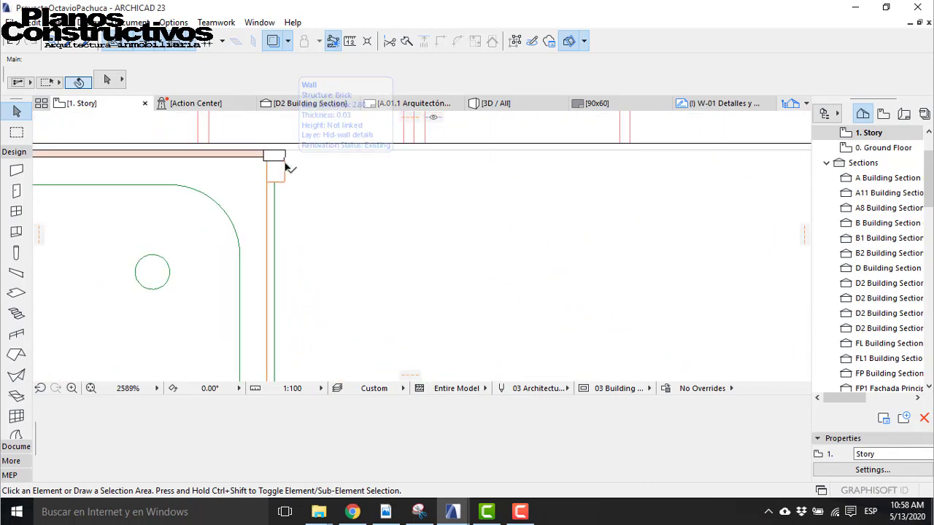
left_click(287, 169)
scroll(292, 165, "down", 4)
scroll(307, 154, "down", 2)
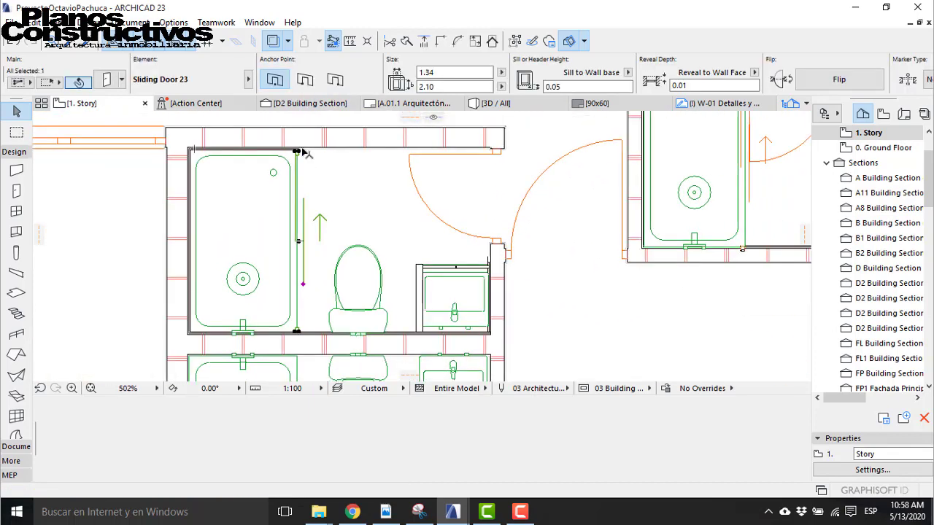
key("ctrl+m")
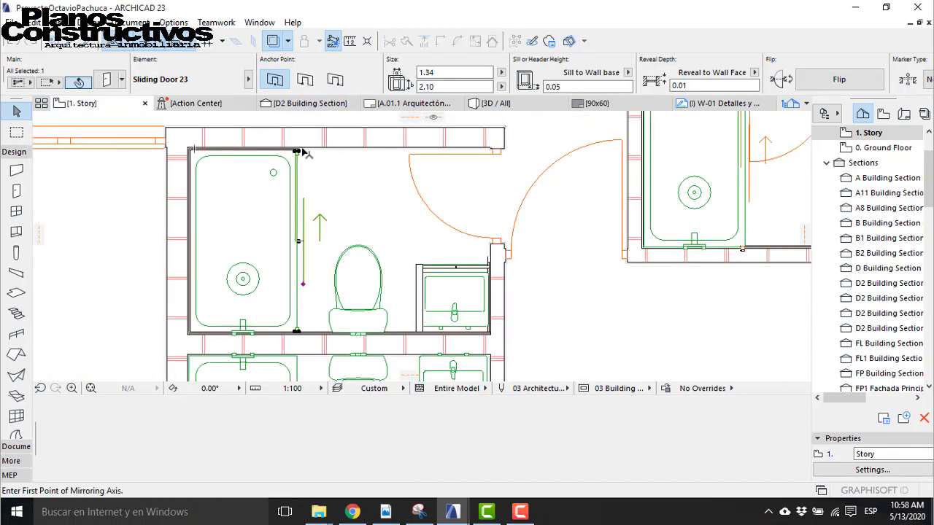
left_click(298, 242)
key("Escape")
Step: Increase the sliding shower door's 2D opening width by moving its leaf's free end a little further down
scroll(308, 226, "up", 2)
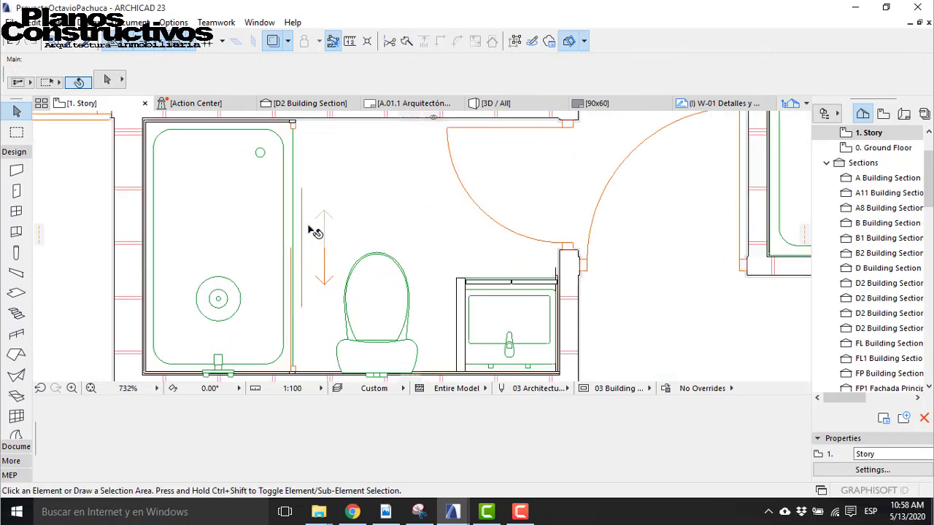
left_click(302, 181)
left_click(299, 180)
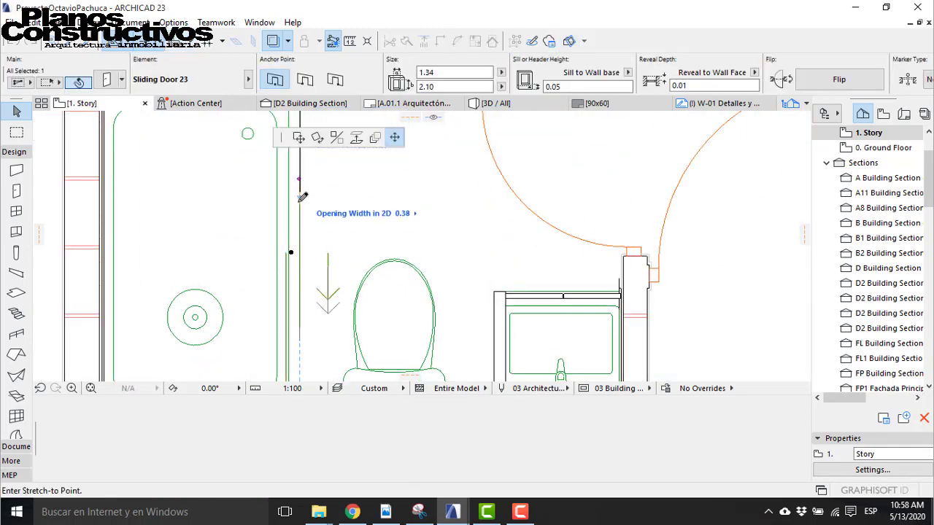
left_click(304, 219)
scroll(306, 188, "down", 2)
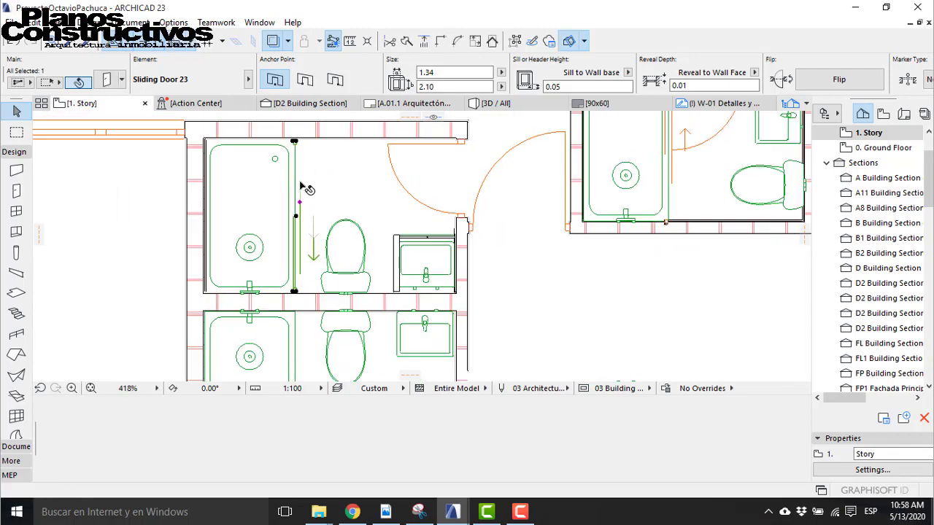
key("Escape")
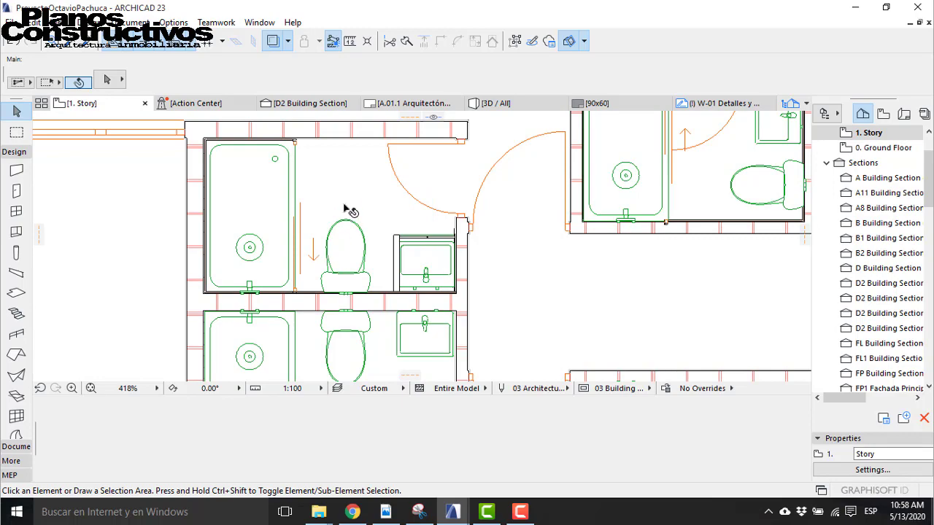
Step: Mirror a copy of the upper bathroom's washbasin cabinet group across the midline of the dividing wall into the lower bathroom
scroll(355, 199, "down", 3)
scroll(354, 214, "down", 3)
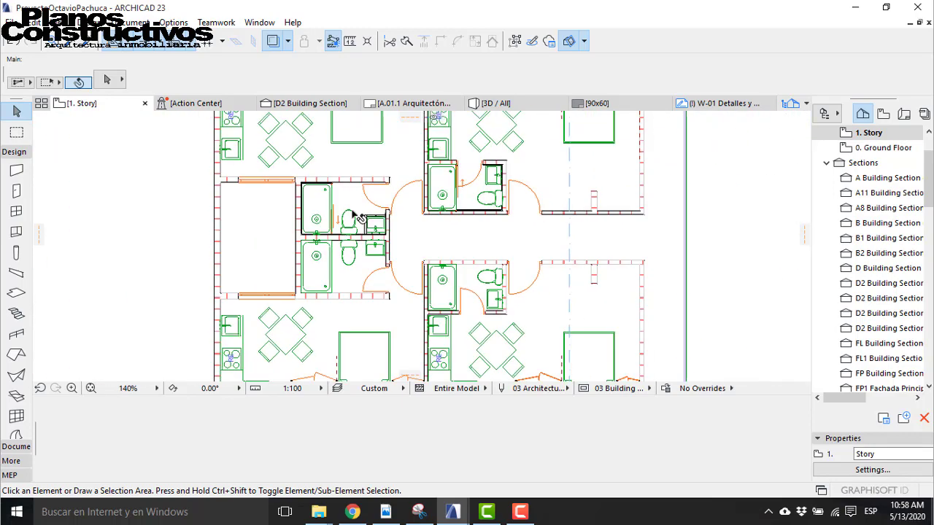
scroll(359, 248, "up", 3)
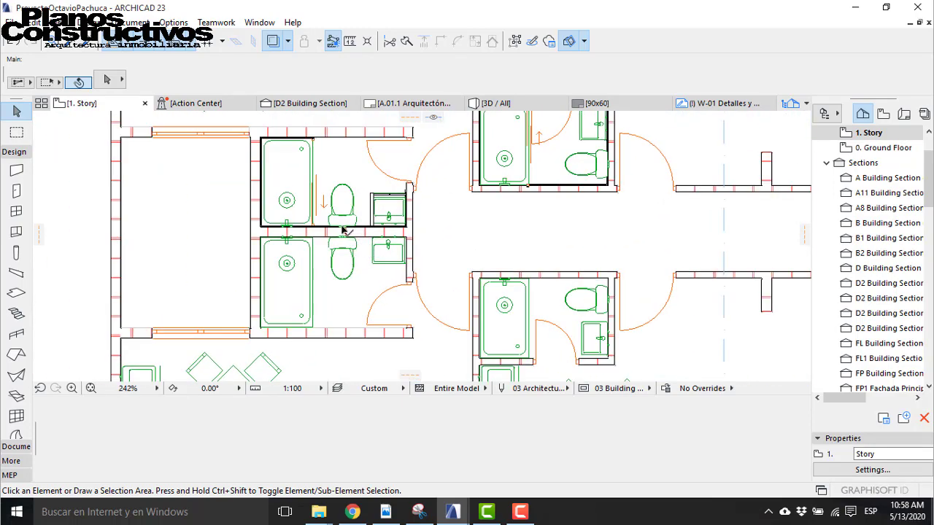
left_click(371, 201)
scroll(390, 232, "up", 3)
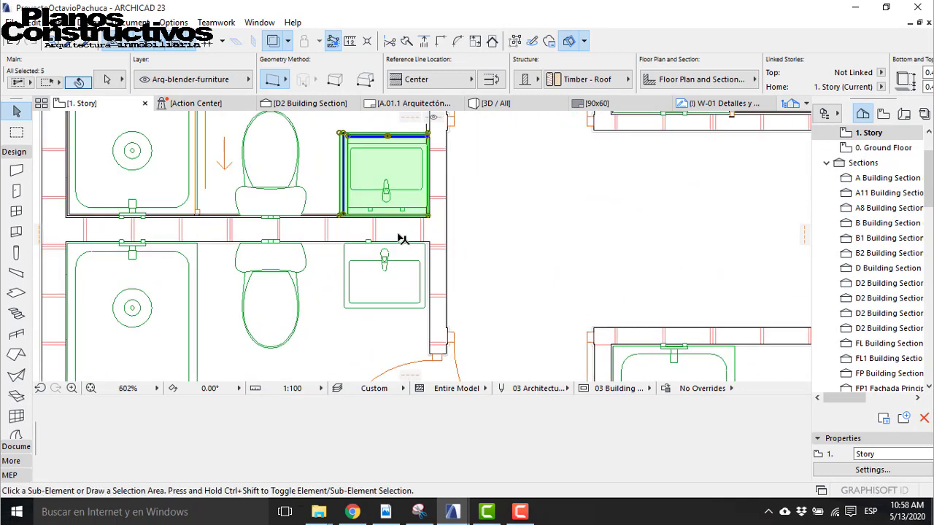
key("ctrl+alt+m")
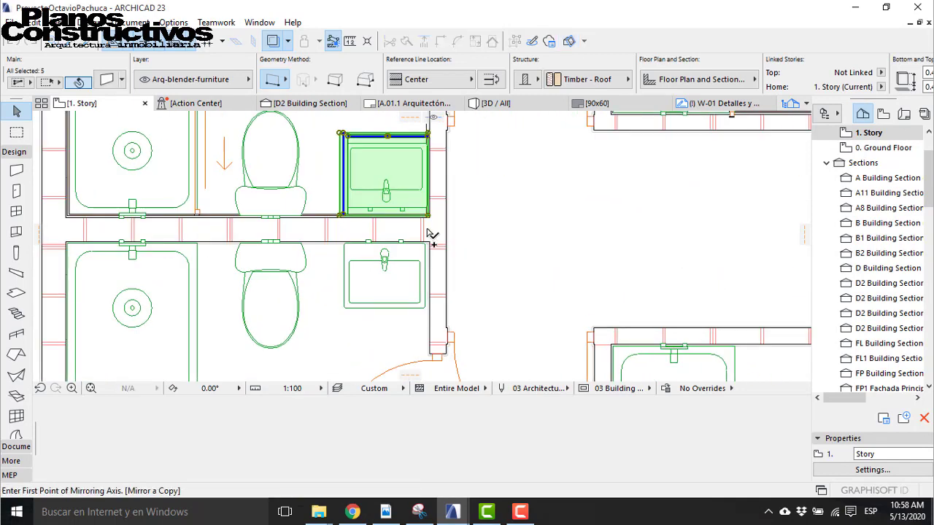
left_click(496, 231)
key("Escape")
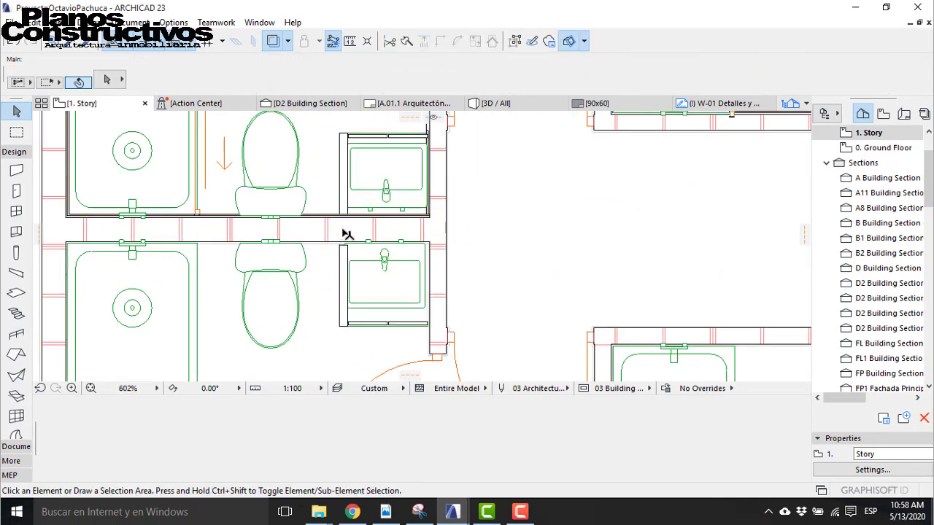
Step: Mirror a copy of the upper bathroom's four tile walls across the dividing wall's midline into the lower bathroom
scroll(318, 219, "down", 3)
scroll(319, 219, "down", 1)
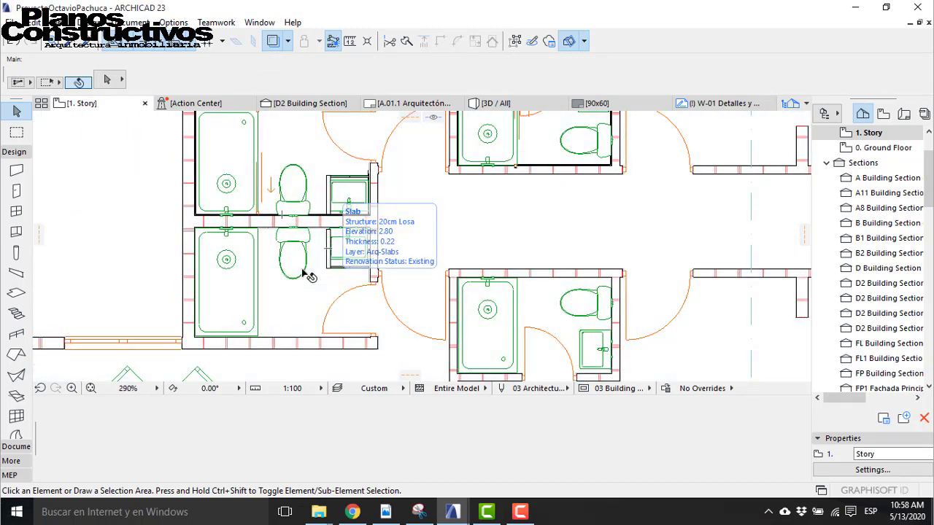
scroll(226, 238, "up", 10)
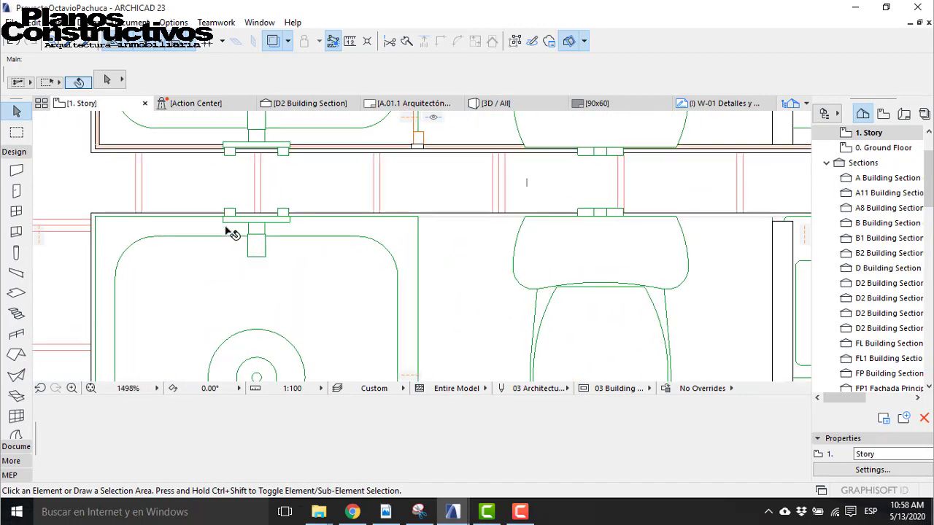
scroll(226, 234, "down", 11)
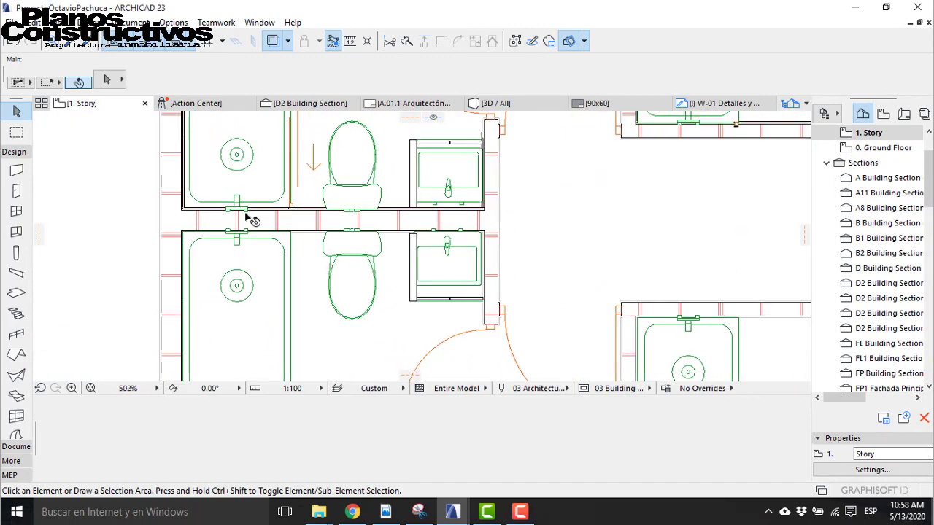
scroll(222, 250, "up", 4)
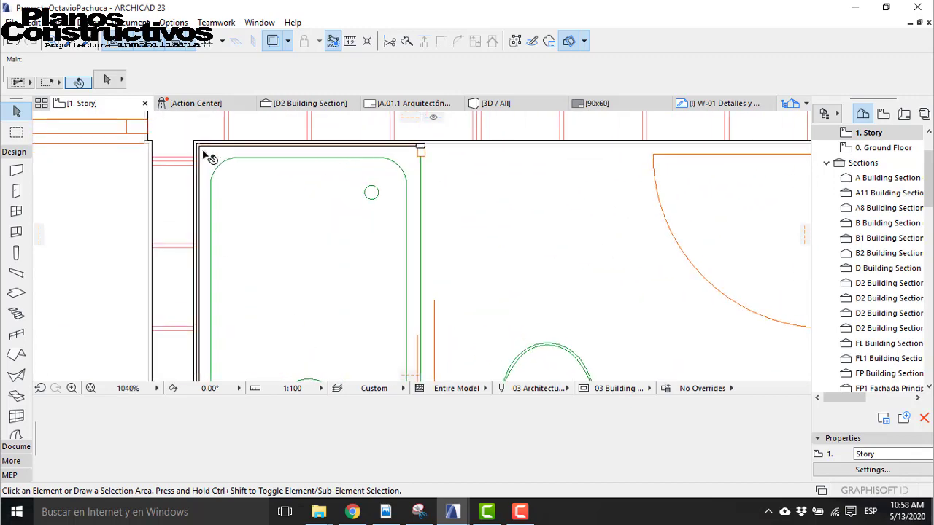
left_click(211, 146)
left_click(202, 175, "shift")
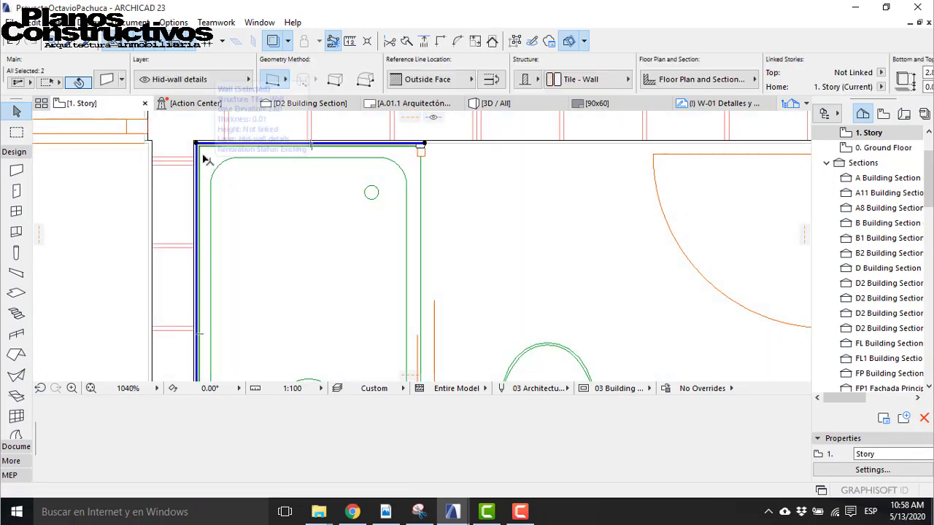
scroll(241, 181, "down", 3)
scroll(405, 305, "up", 4)
left_click(270, 313, "shift")
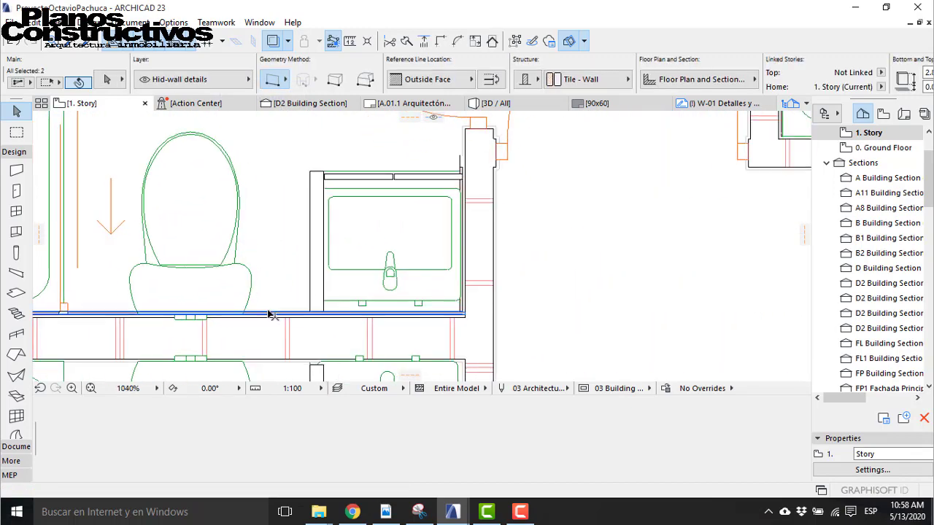
scroll(464, 266, "up", 3)
left_click(464, 269, "shift")
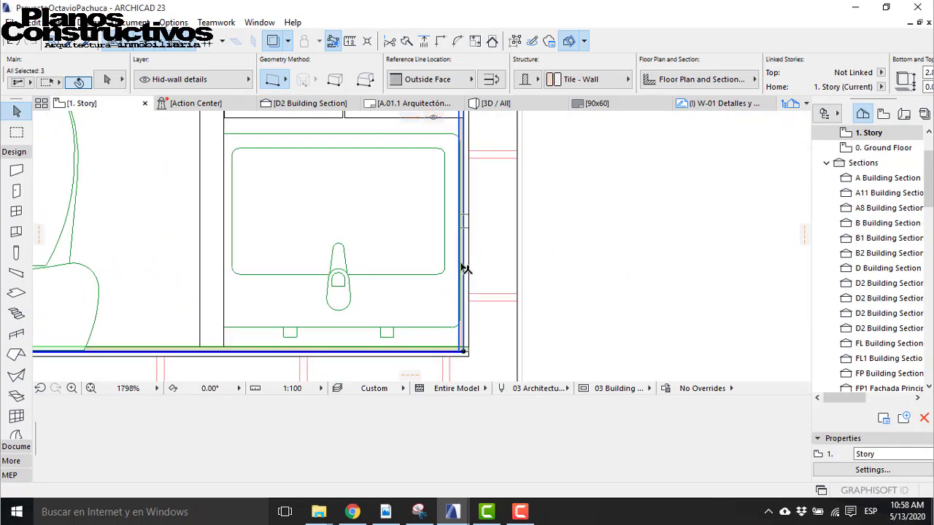
scroll(467, 295, "down", 3)
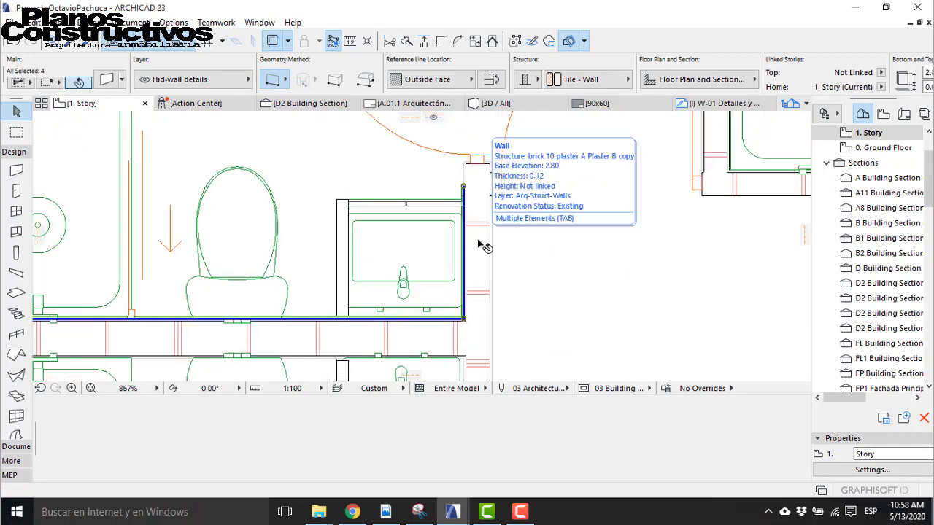
left_click(343, 203, "shift")
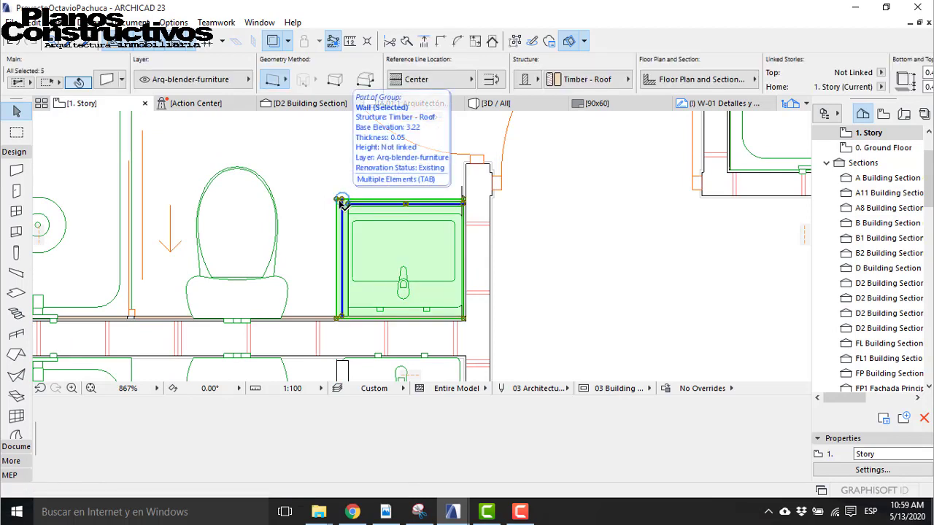
scroll(281, 309, "up", 3)
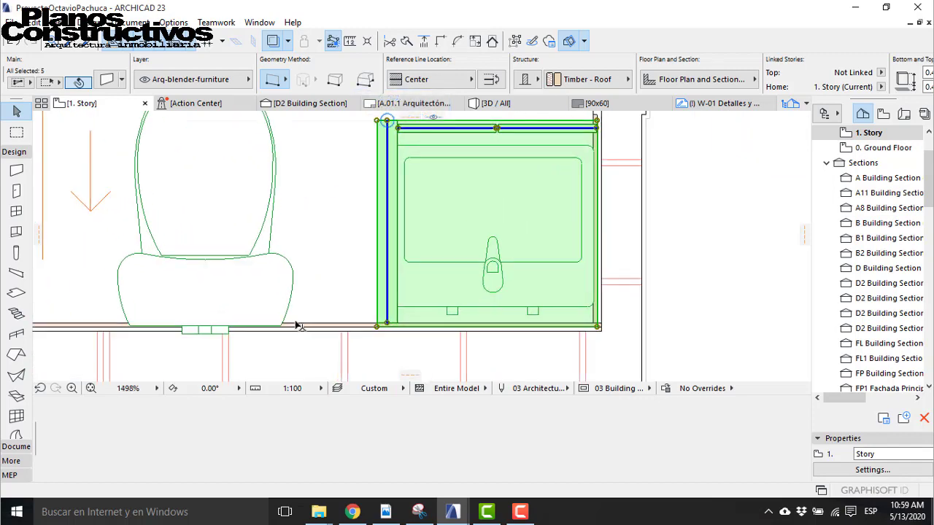
left_click(297, 324)
scroll(336, 177, "down", 4)
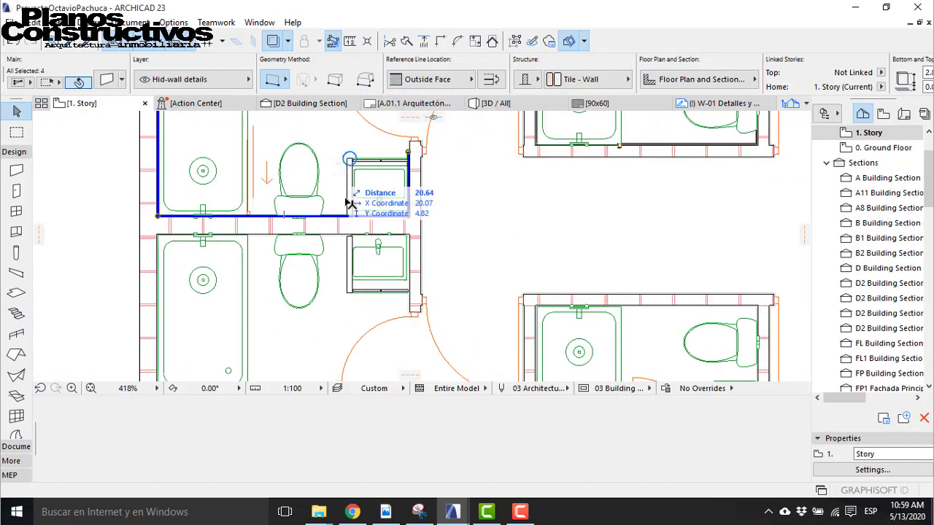
scroll(288, 227, "up", 1)
key("ctrl+alt+m")
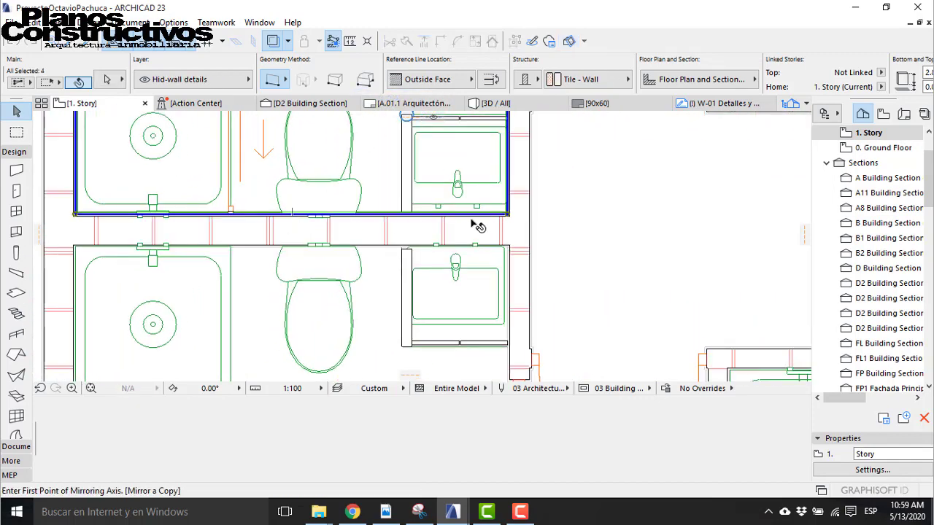
left_click(512, 235)
left_click(562, 236)
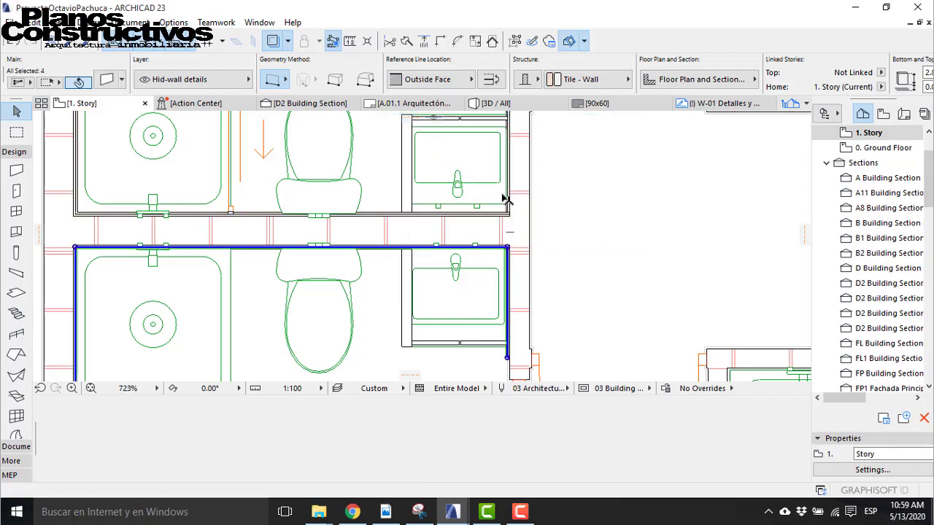
scroll(512, 204, "down", 5)
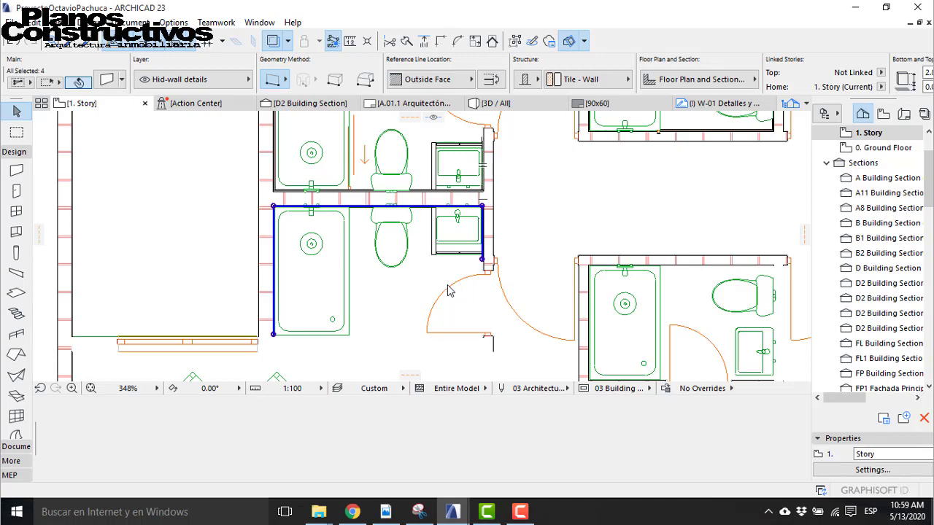
key("Escape")
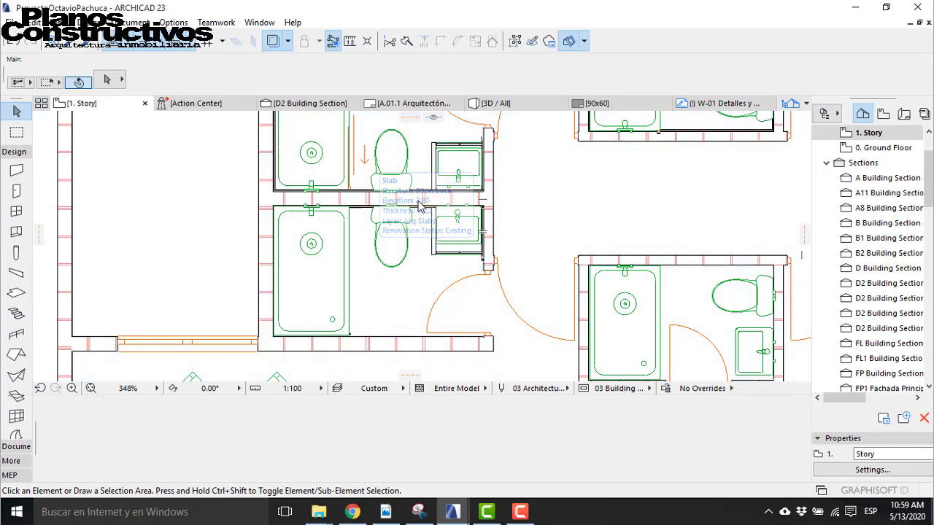
Step: Move the lower bathroom's toilet 0.01 down so that its back sits against the new tile wall's inner face
scroll(412, 204, "up", 4)
scroll(374, 209, "up", 5)
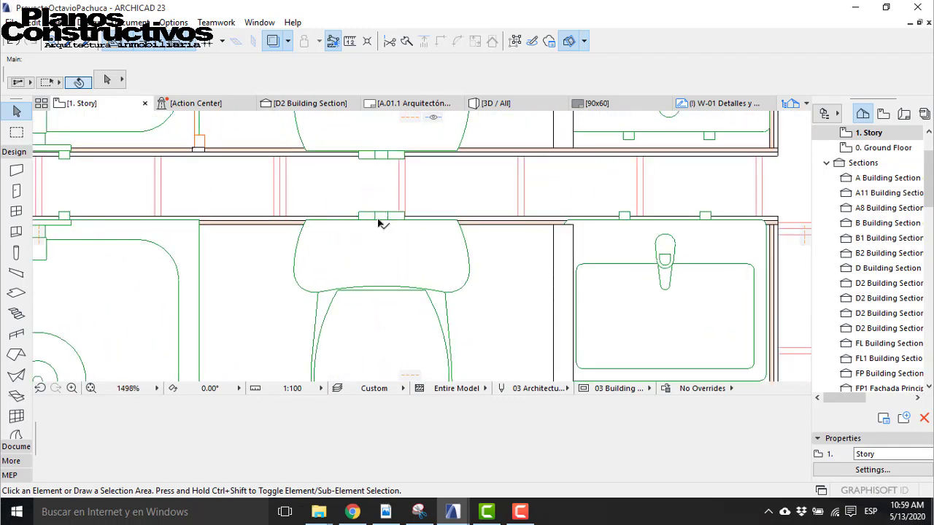
left_click(378, 221)
scroll(377, 222, "up", 2)
left_click(370, 219)
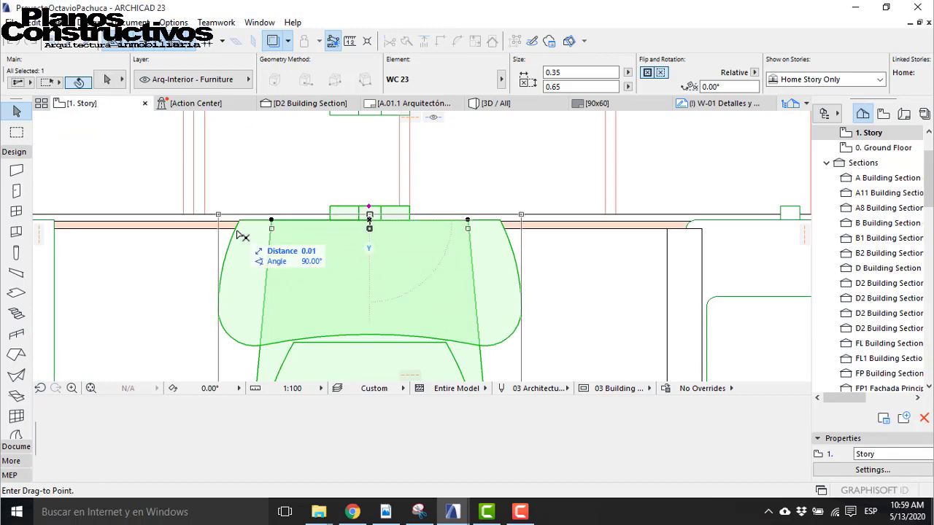
left_click(558, 228)
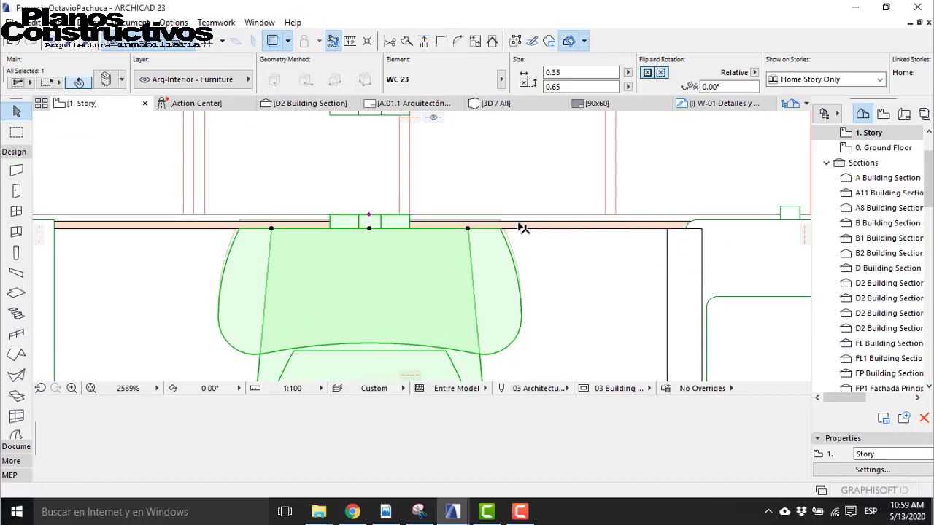
Step: Move the upper bathroom's toilet 0.01 up so that its back sits against the tile wall's inner face
key("Escape")
scroll(354, 178, "down", 3)
scroll(355, 172, "up", 5)
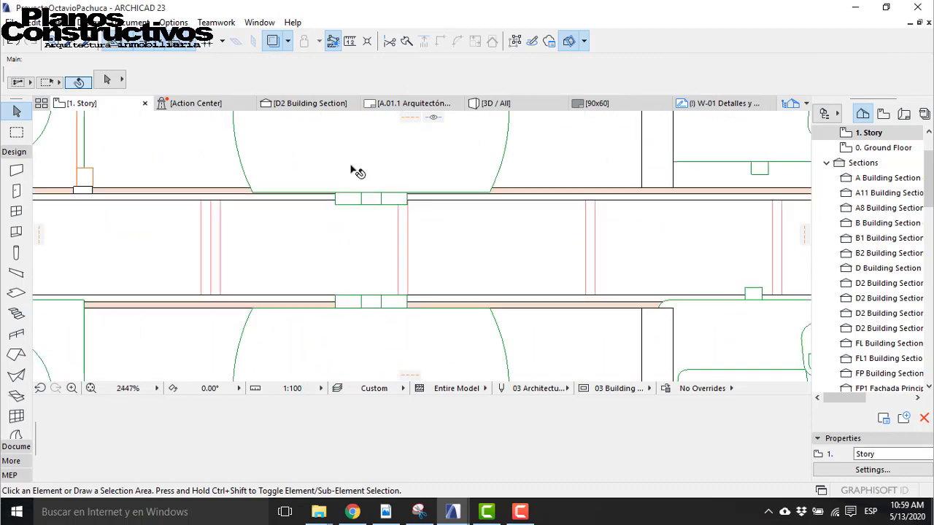
left_click(386, 209)
left_click(379, 203)
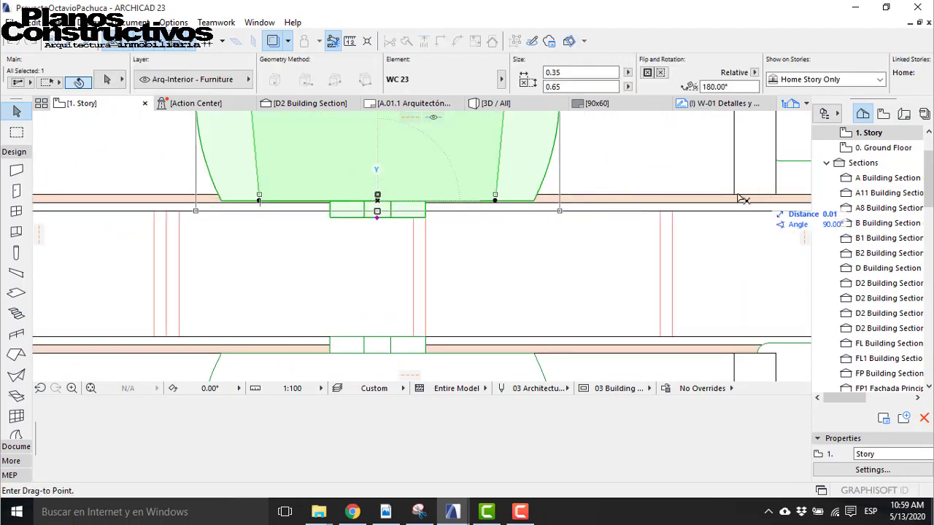
left_click(499, 196)
key("Escape")
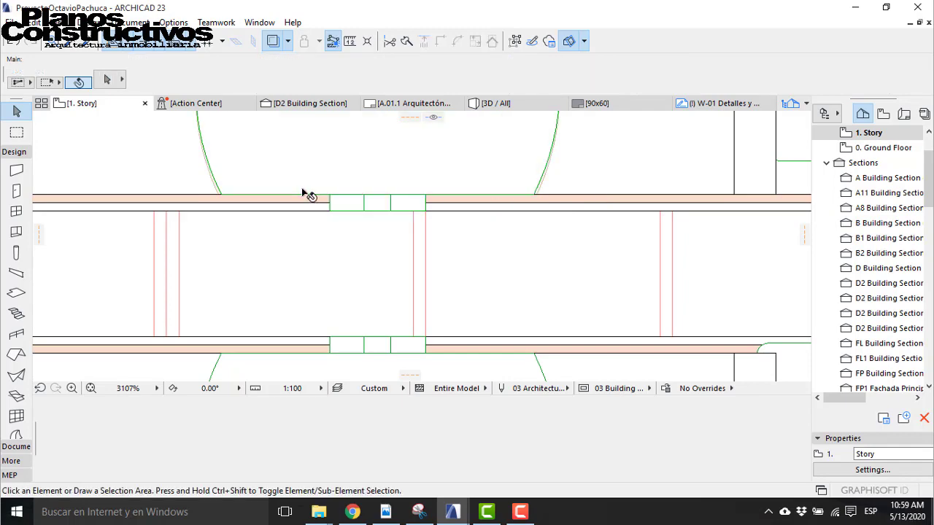
Step: Examine the tile walls around both back-to-back bathrooms in plan, comparing the mirrored lower set with the upper one
scroll(307, 193, "down", 10)
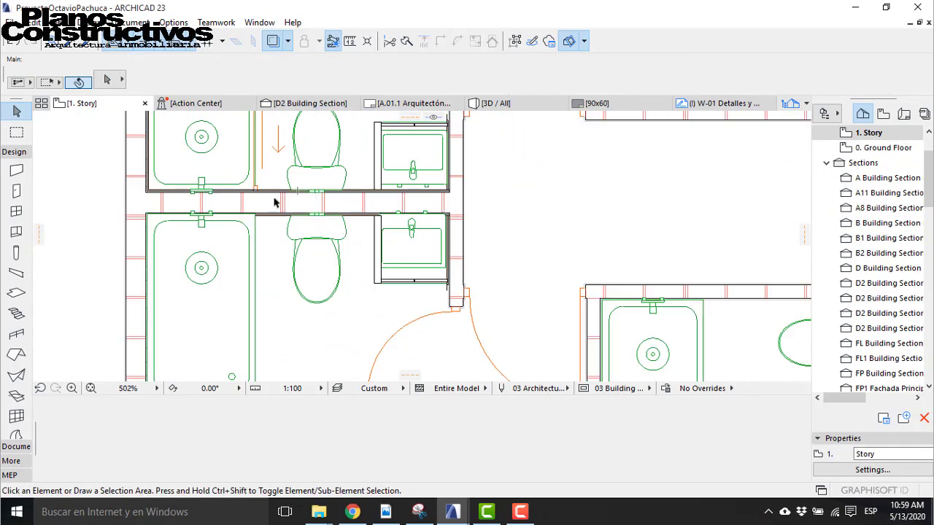
scroll(274, 202, "down", 2)
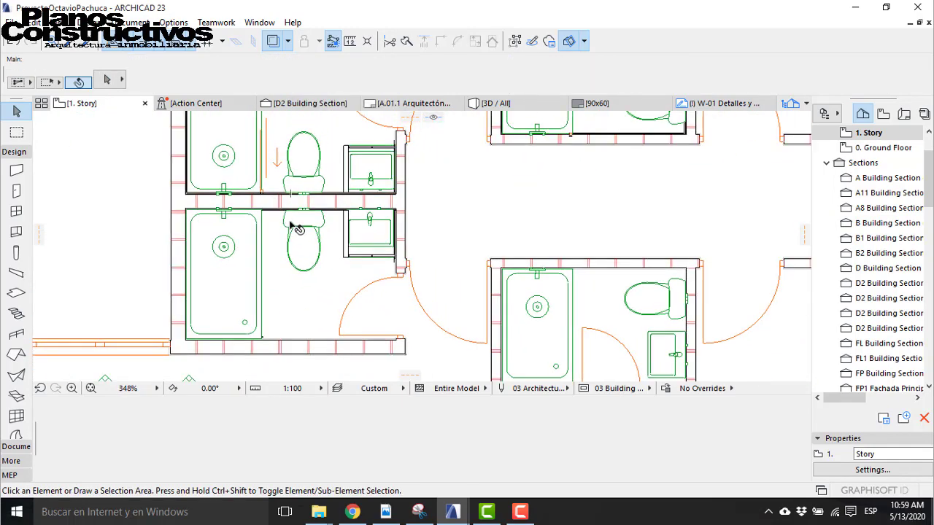
scroll(254, 350, "up", 7)
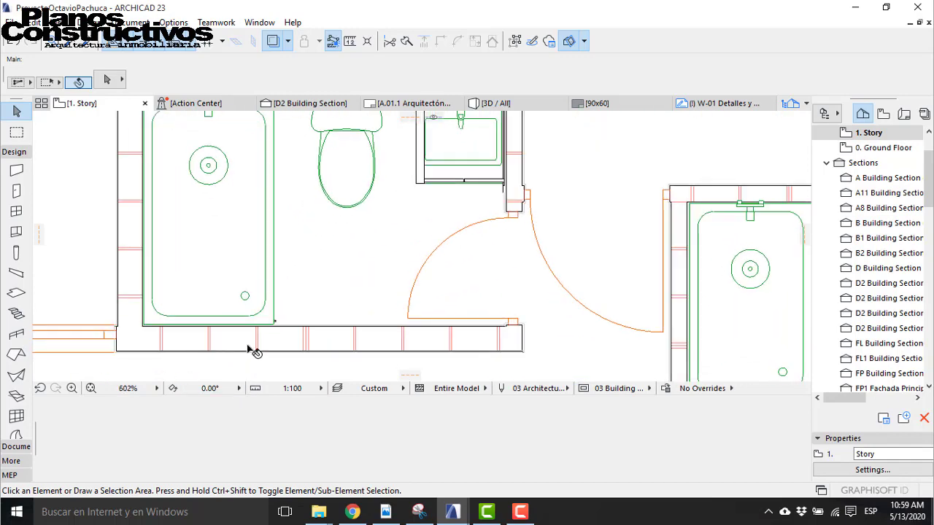
left_click(305, 297)
scroll(313, 318, "down", 7)
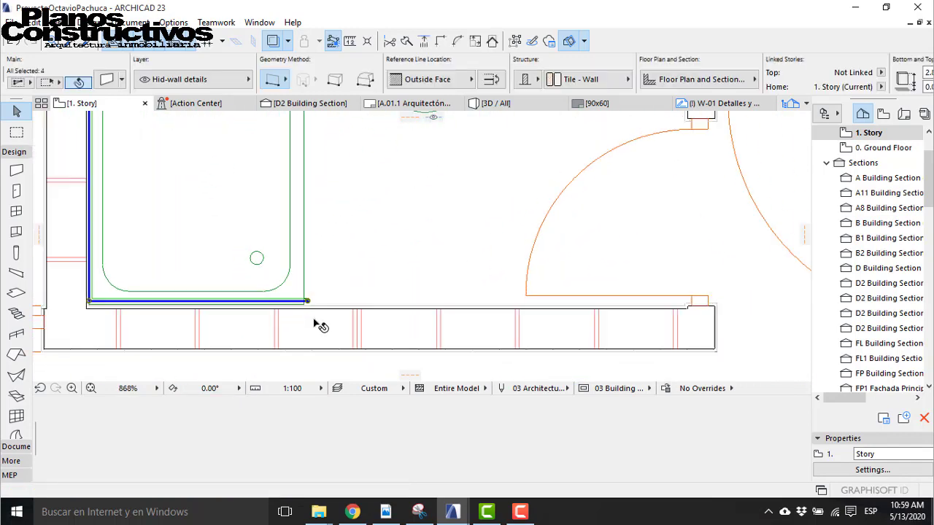
scroll(313, 319, "up", 2)
scroll(203, 216, "up", 6)
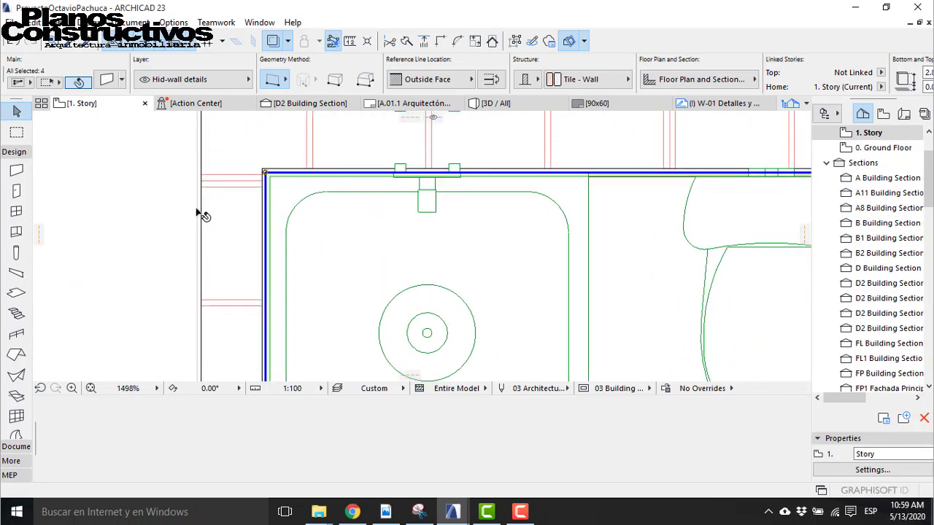
scroll(273, 238, "down", 5)
middle_click_drag(279, 163, 290, 328)
scroll(352, 124, "up", 2)
scroll(182, 135, "down", 7)
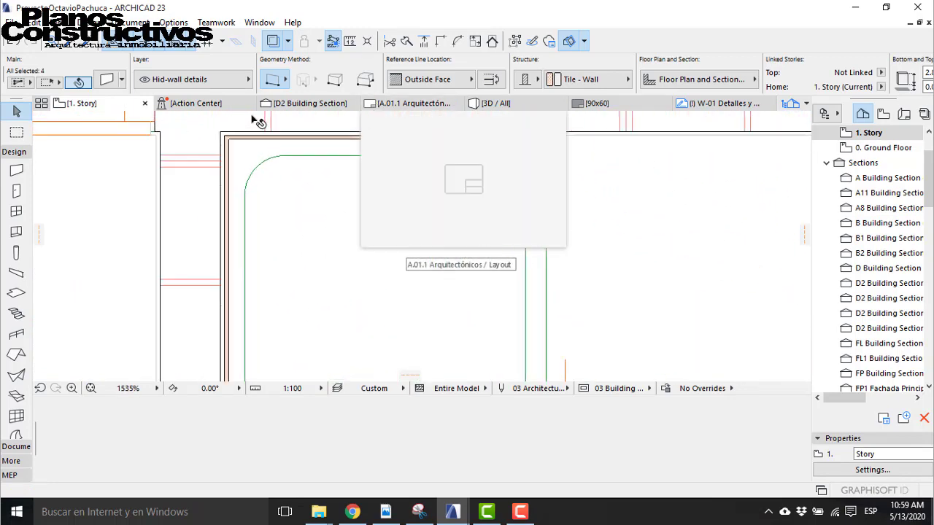
key("Escape")
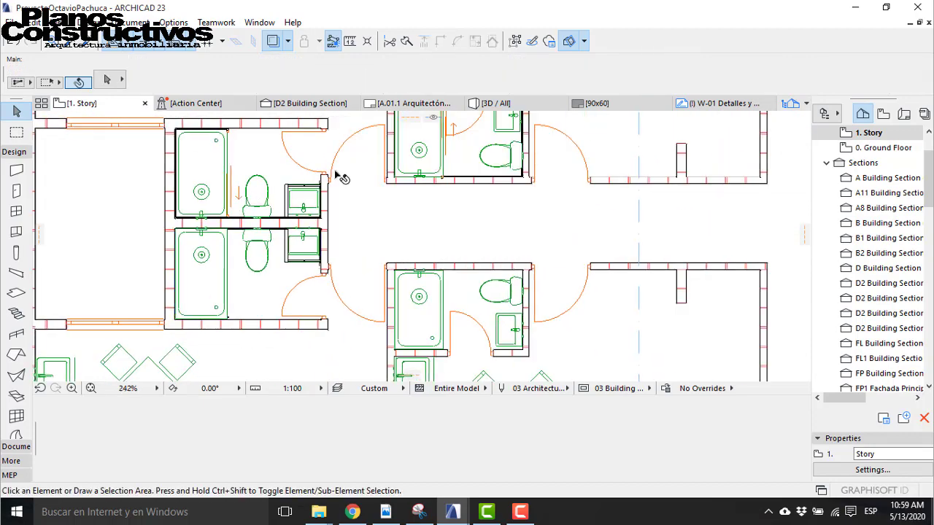
scroll(306, 211, "up", 8)
scroll(382, 173, "down", 5)
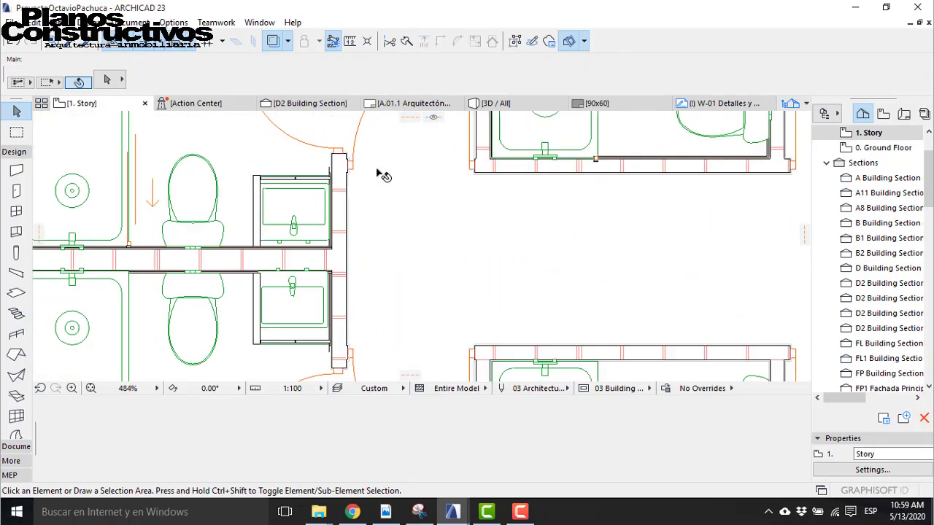
Step: Walk through the back-to-back bathrooms in 3D to inspect tile walls, washbasin cabinet, toilet and shower, and return to the first-story plan
left_click(475, 105)
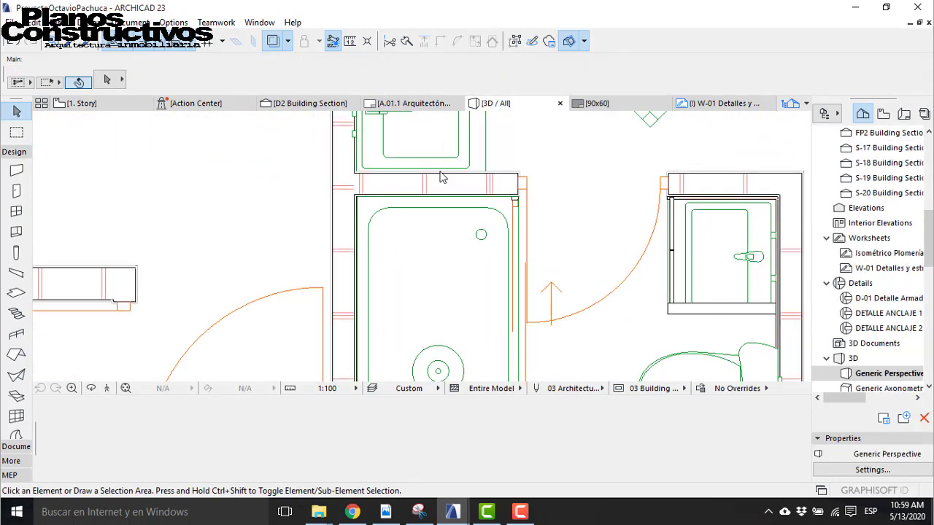
left_click(107, 388)
key("Up")
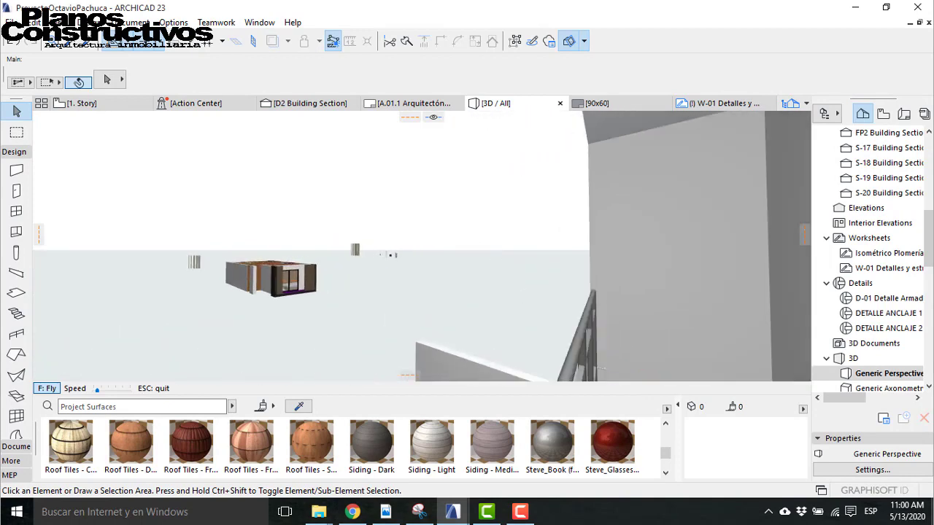
key("Up")
key("Up")
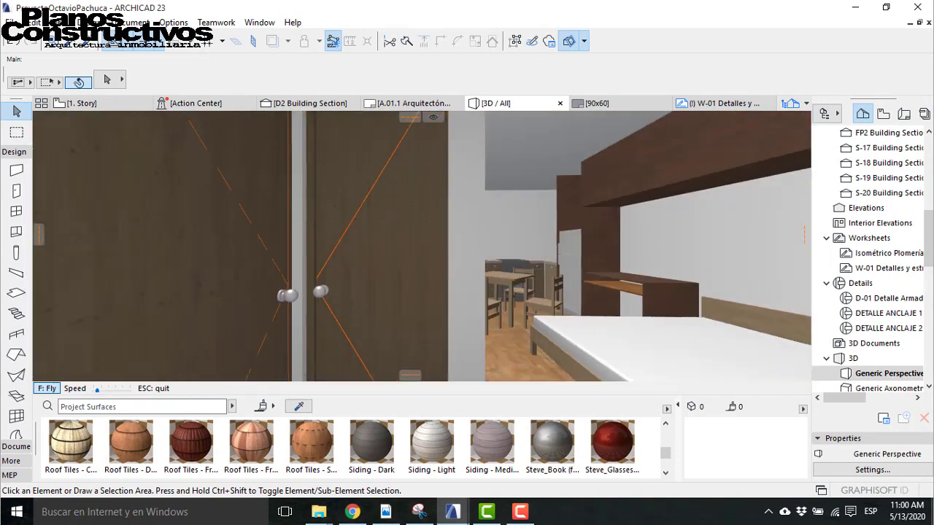
key("Up")
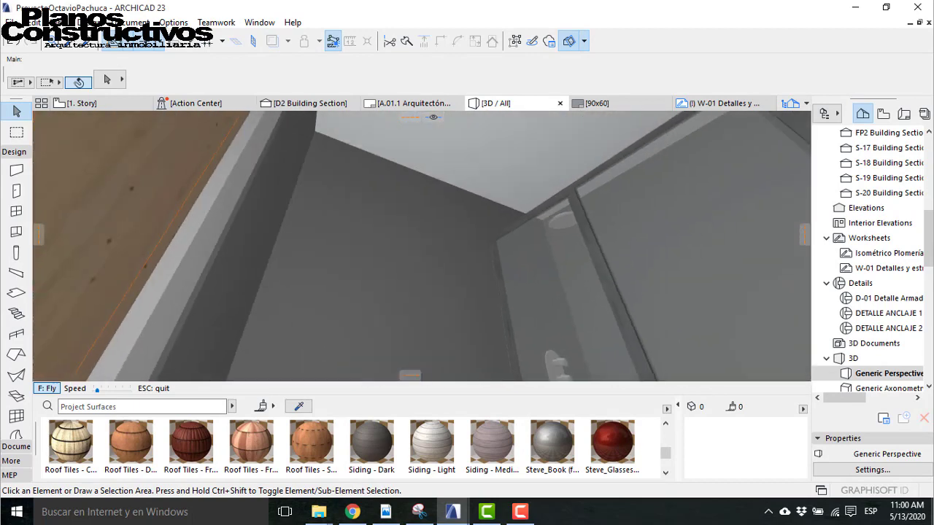
key("Up")
key("Down")
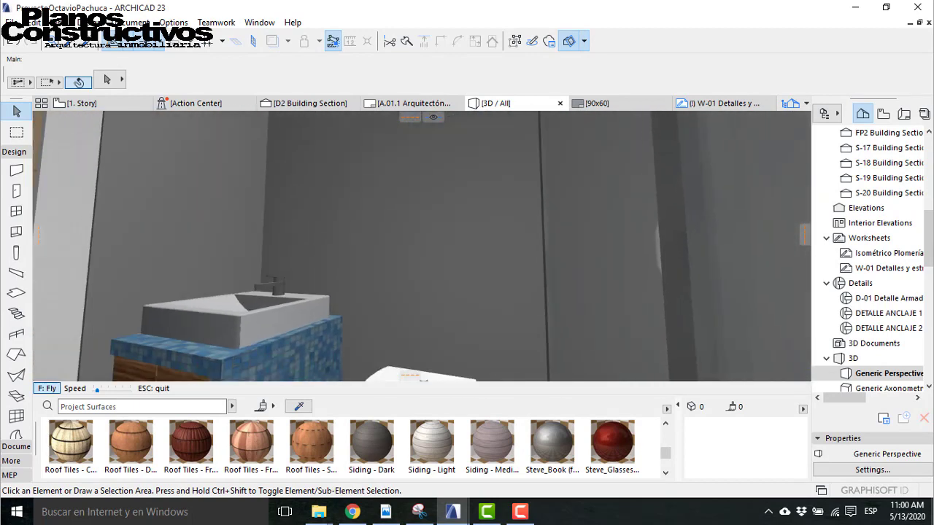
key("Up")
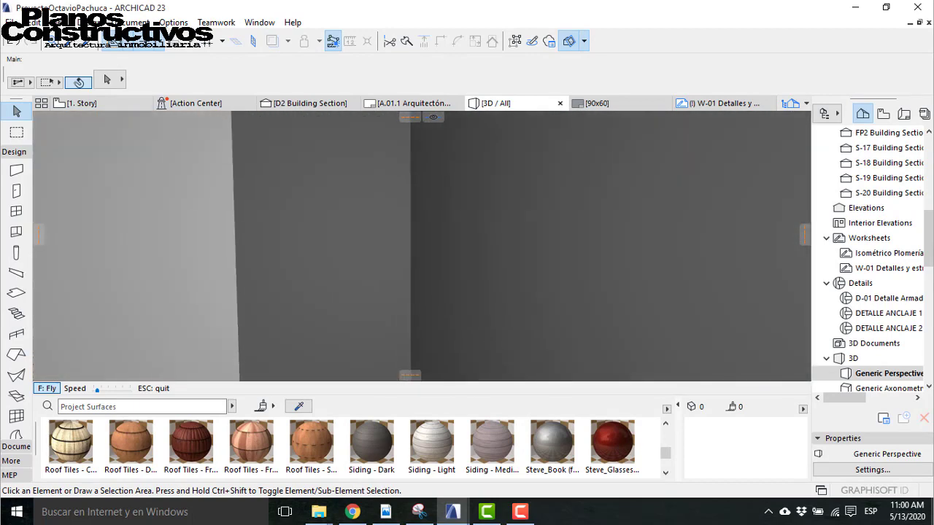
key("Down")
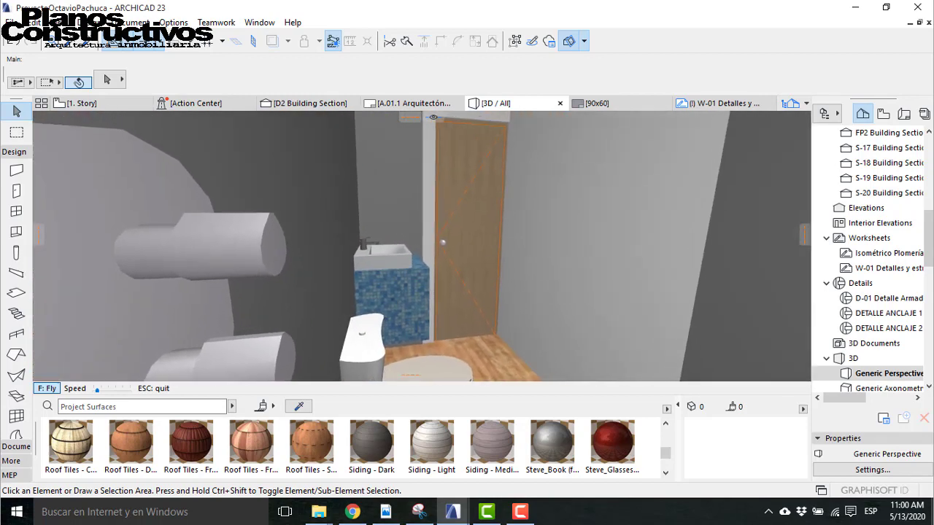
key("Right")
key("Up")
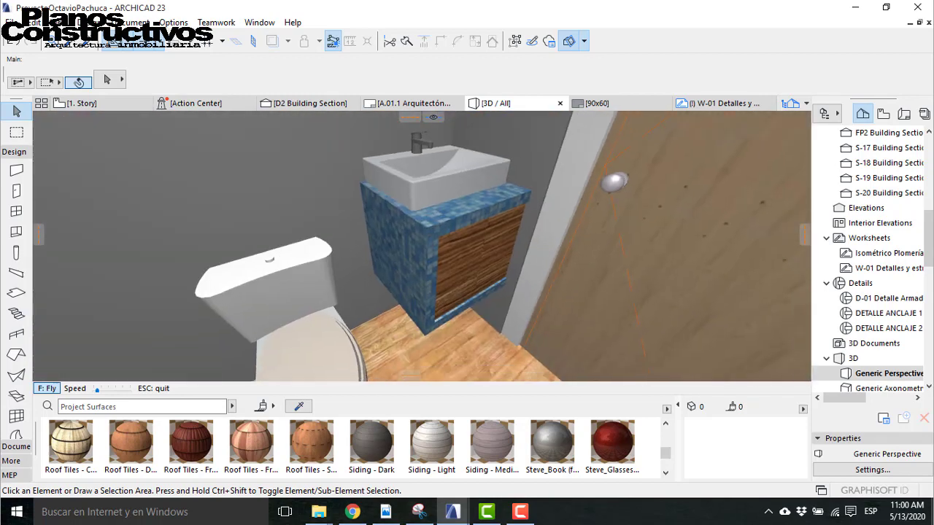
key("Left")
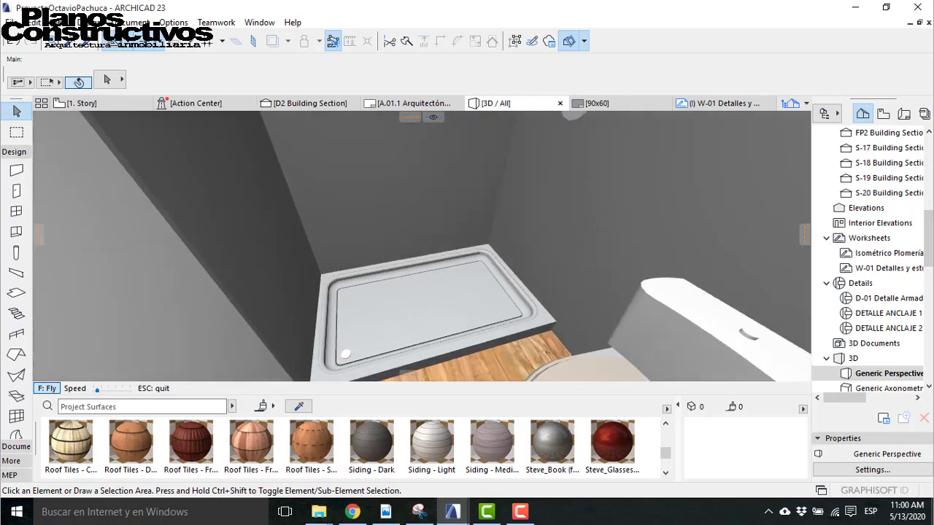
key("Escape")
left_click(130, 102)
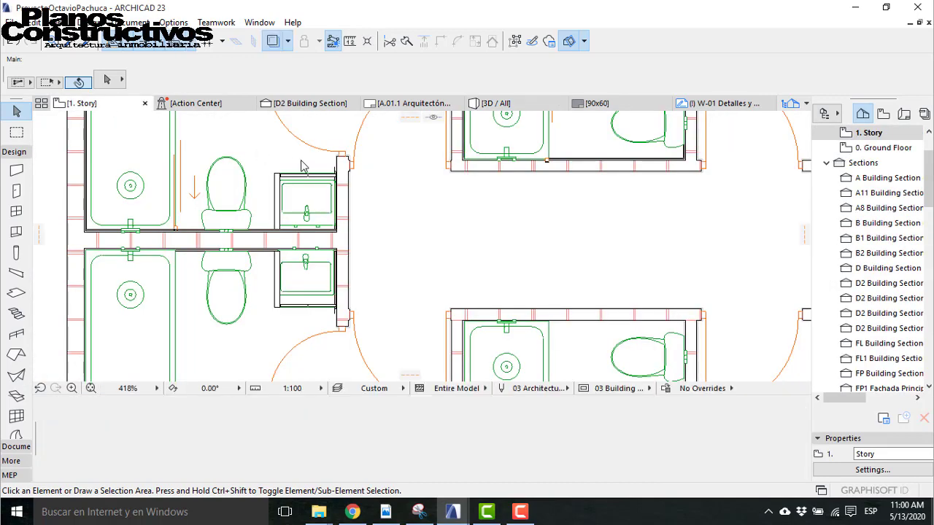
Step: Mirror a copy of the upper bathroom's shower wall with its sliding door across the dividing wall's midline into the lower bathroom
scroll(315, 162, "down", 3)
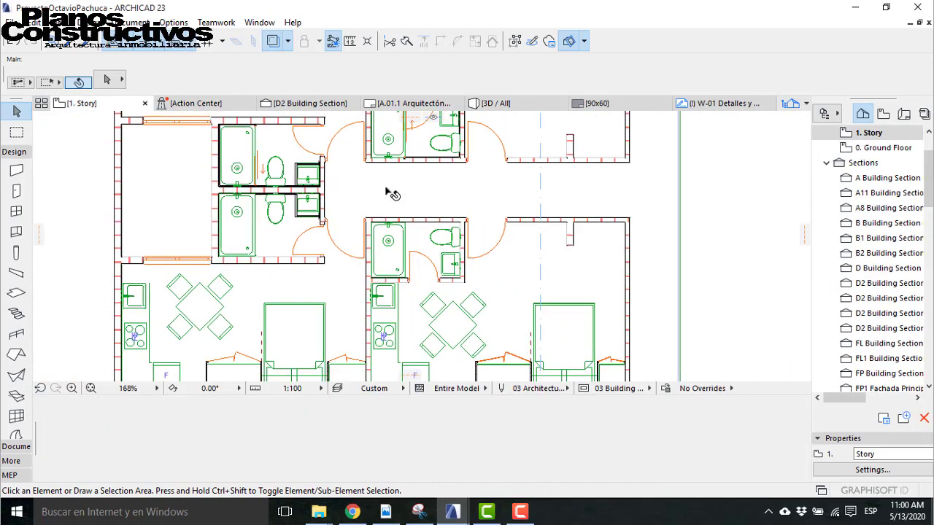
scroll(248, 194, "up", 20)
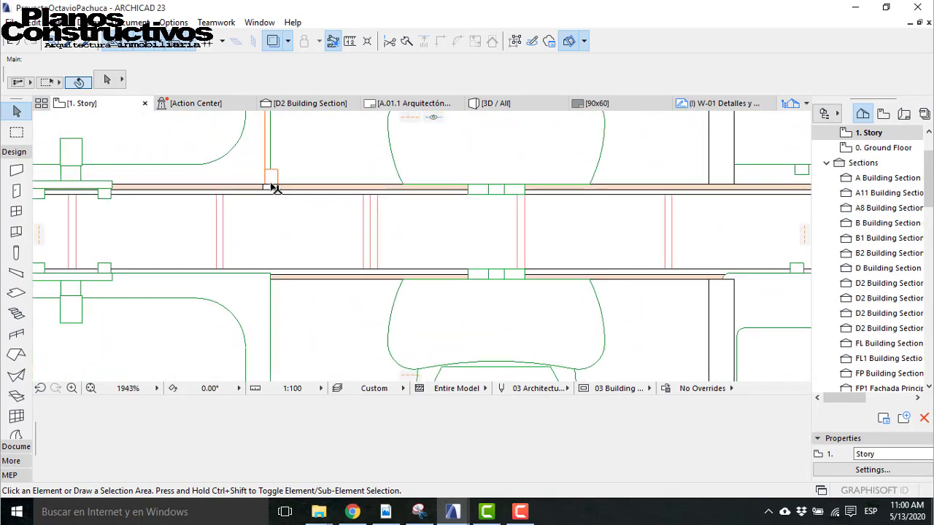
left_click(288, 203)
scroll(281, 163, "down", 14)
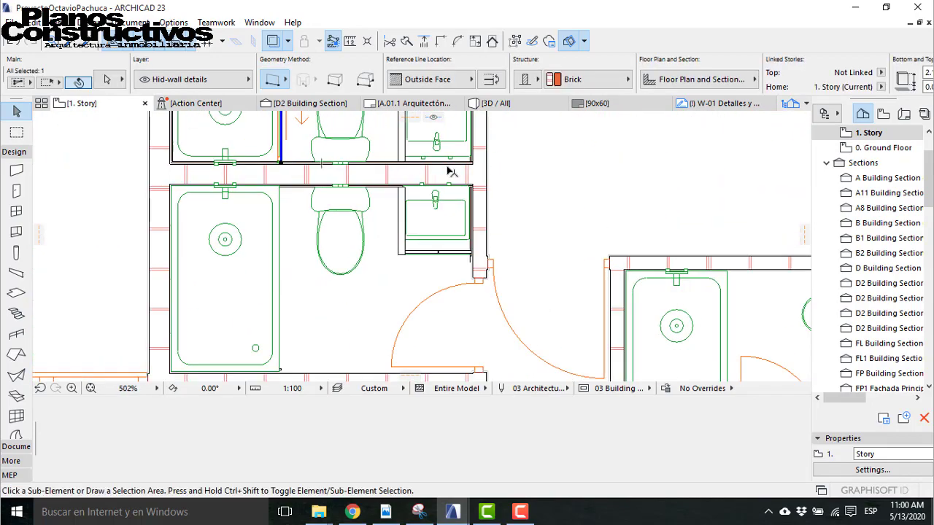
key("ctrl+shift+m")
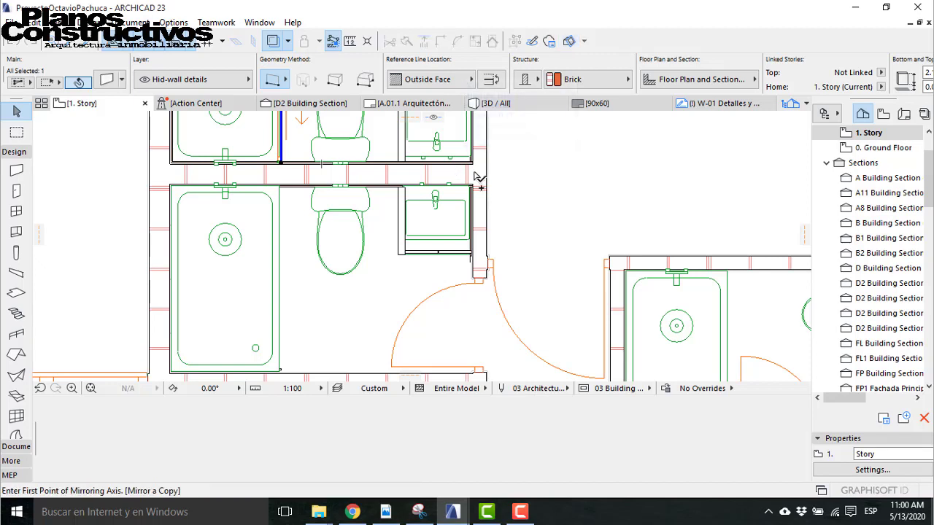
left_click(477, 177)
left_click(495, 179)
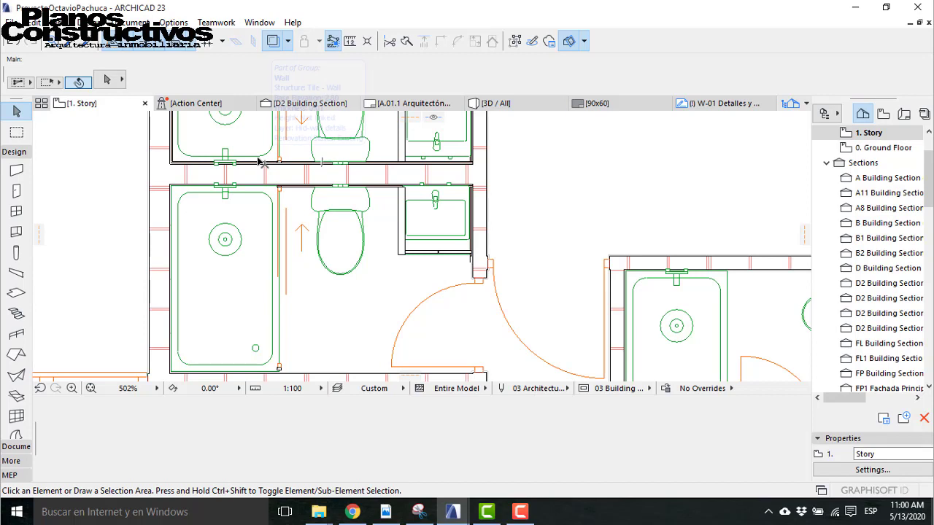
left_click(257, 199)
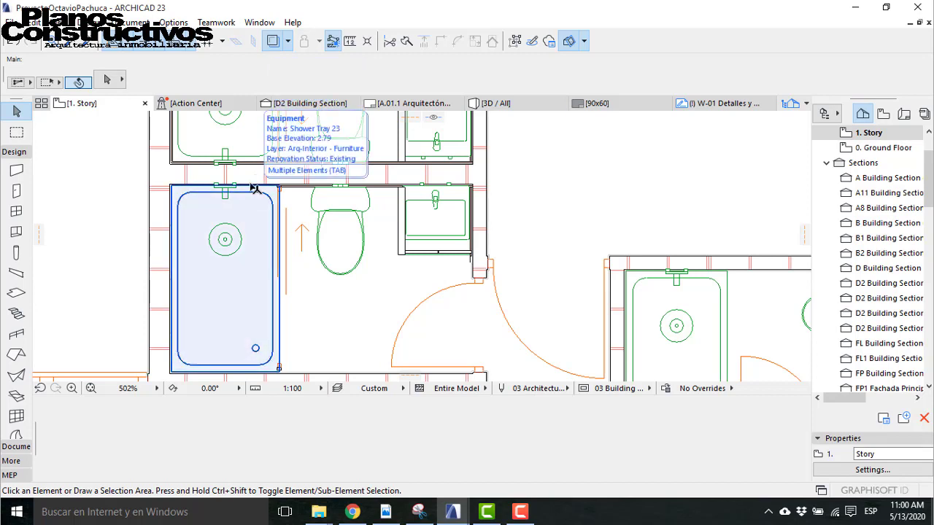
left_click(268, 230)
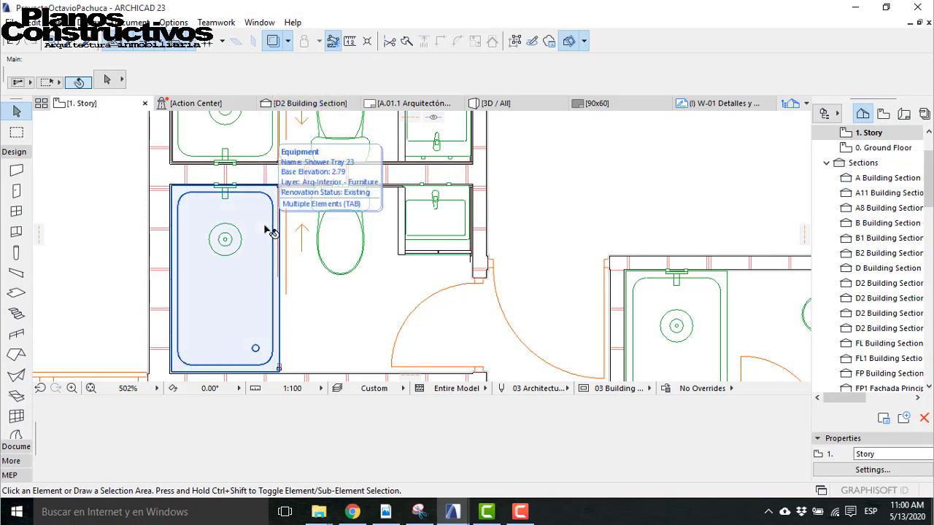
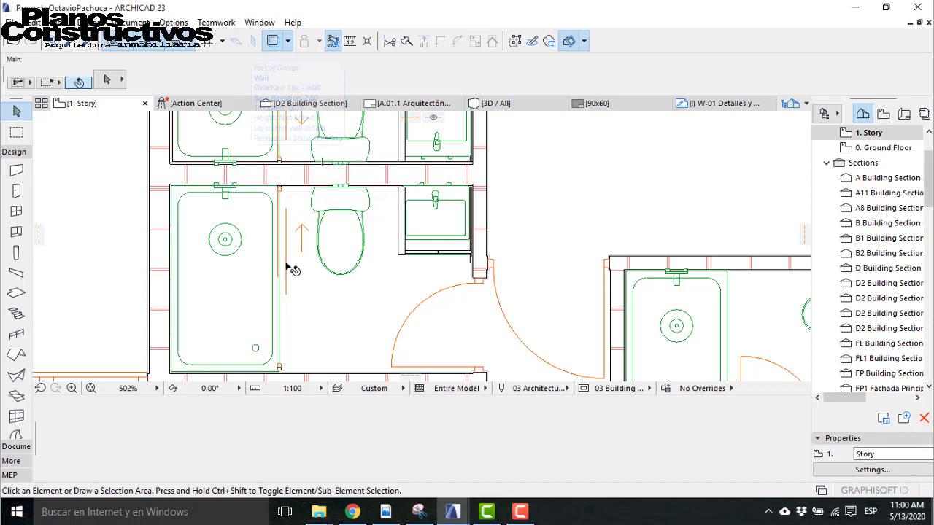
Step: Drag a copy of the brick wall beside the upper shower of the other back-to-back bathroom pair outward, away from the shower
scroll(288, 266, "down", 2)
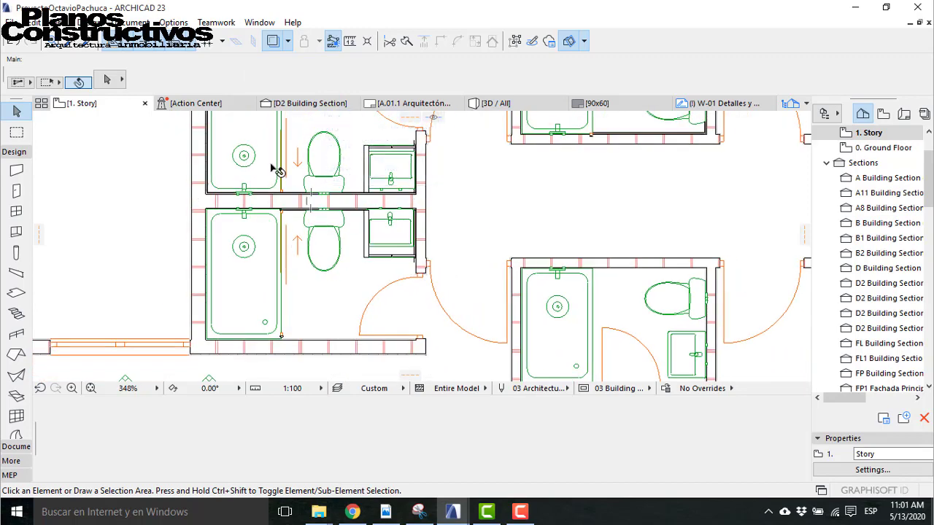
middle_click_drag(277, 169, 298, 236)
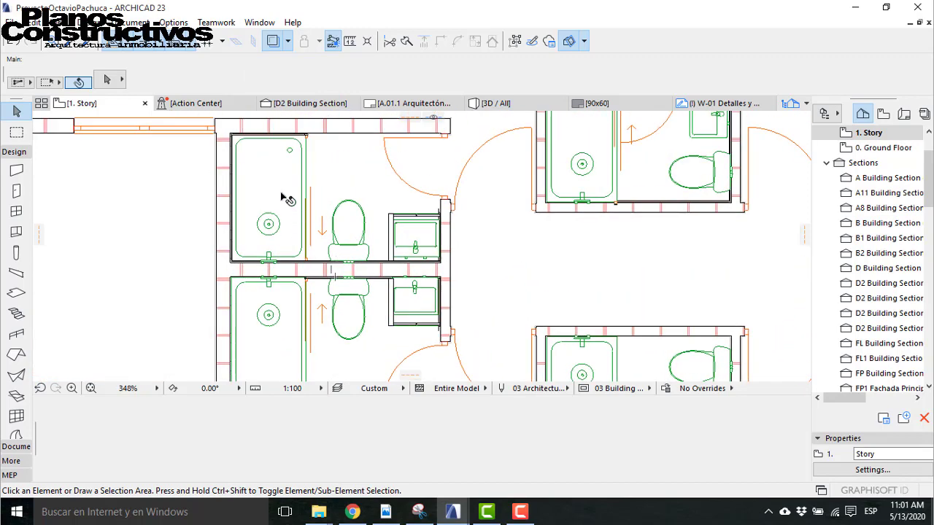
scroll(332, 206, "down", 4)
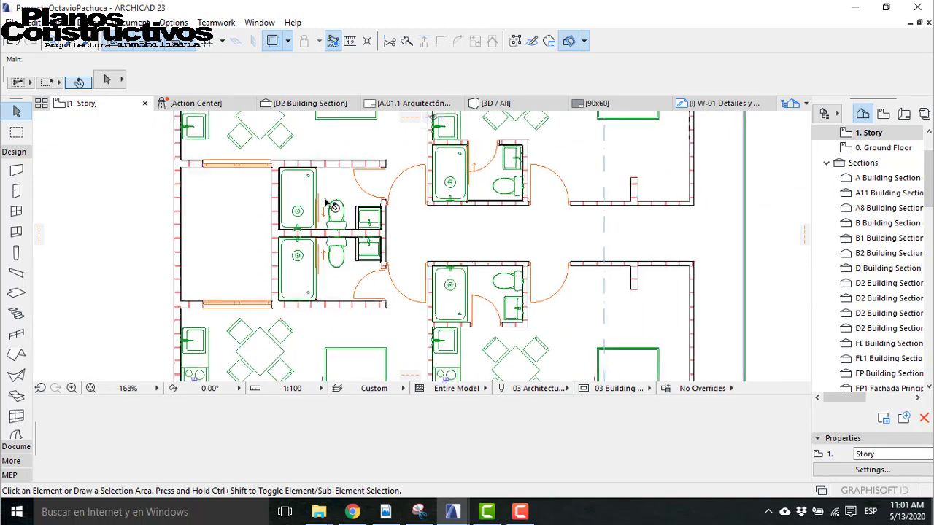
scroll(350, 257, "down", 4)
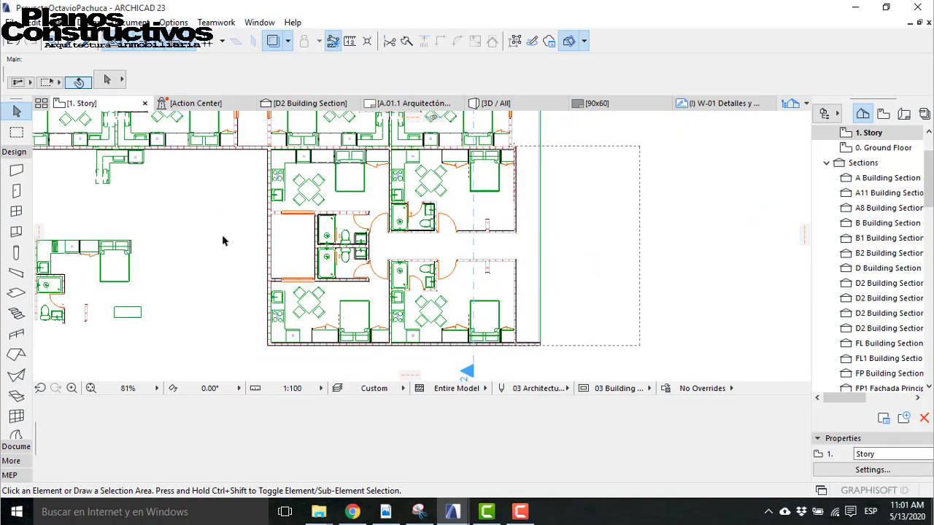
middle_click_drag(203, 210, 411, 315)
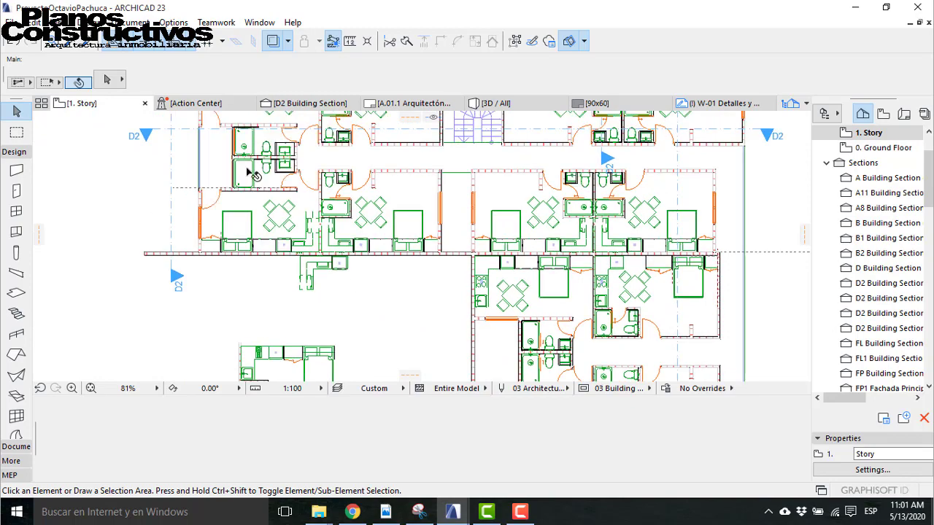
scroll(250, 175, "up", 7)
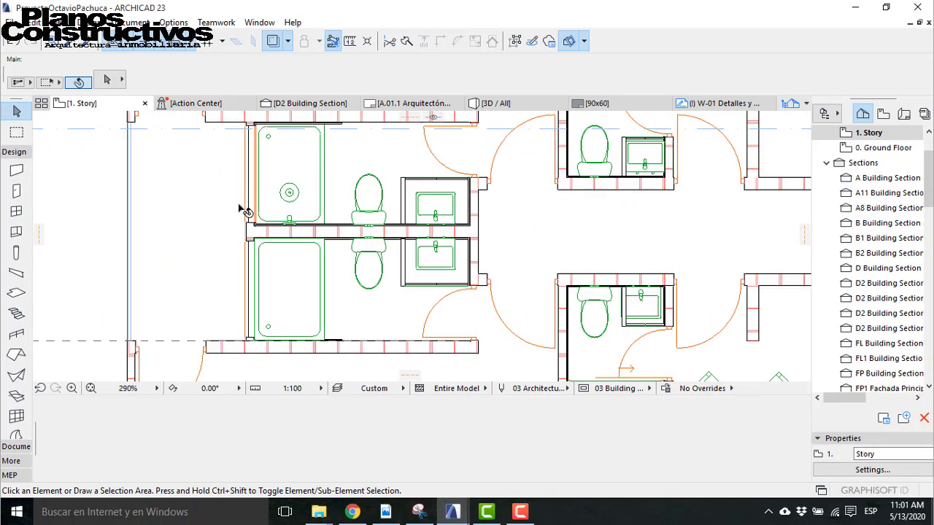
scroll(239, 127, "up", 5)
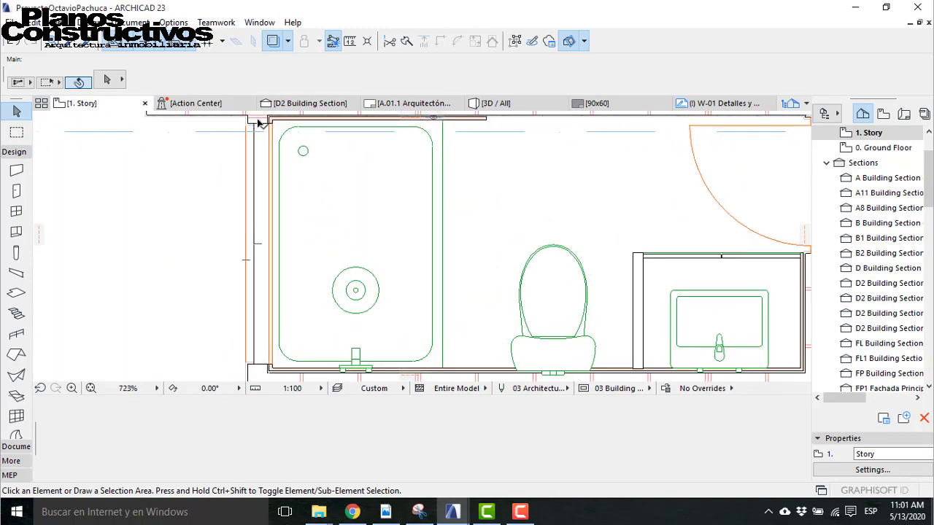
left_click(258, 134)
key("ctrl+shift+d")
left_click(258, 140)
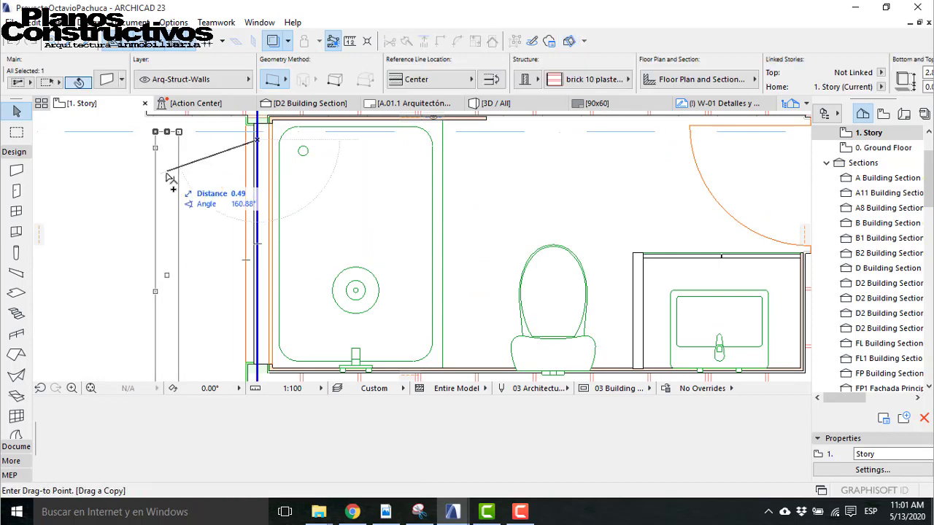
key("Escape")
scroll(259, 139, "up", 4)
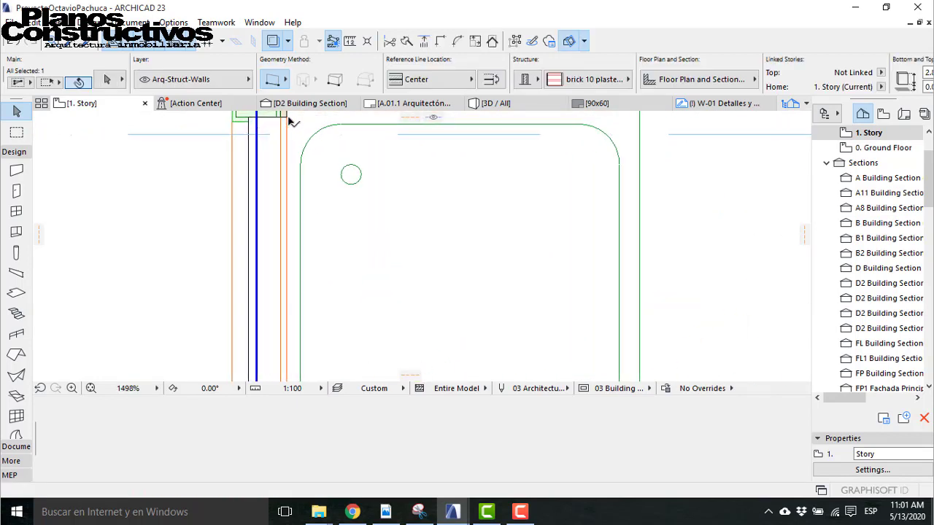
scroll(292, 183, "up", 4)
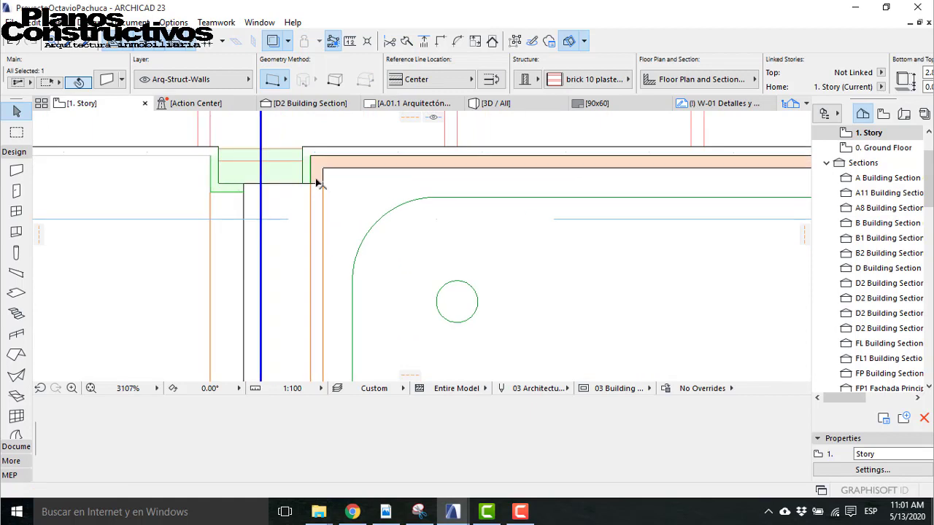
left_click(319, 181, "shift")
scroll(249, 150, "down", 7)
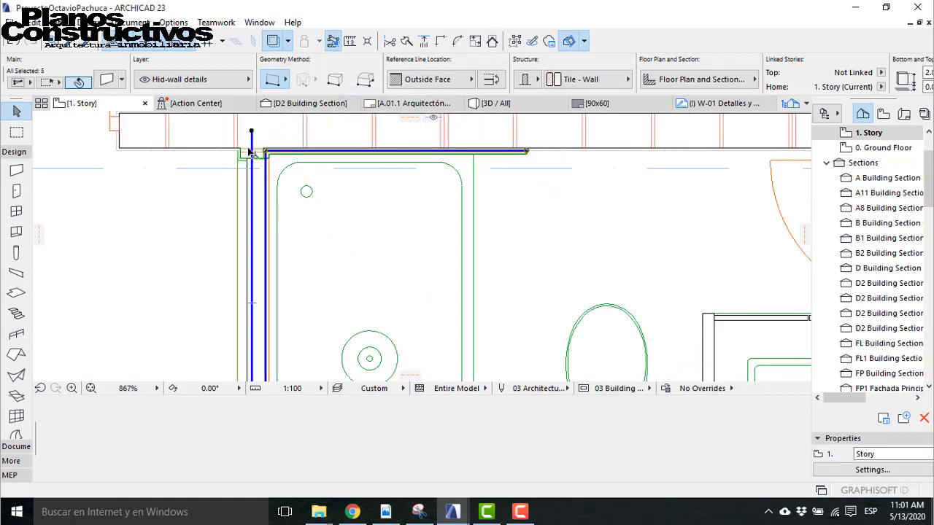
key("Escape")
scroll(252, 153, "up", 4)
scroll(249, 152, "up", 1)
left_click(248, 157)
key("Escape")
Step: Copy the brick wall and tile wall beside the shower, with their openings, into the empty space beside the other apartment's bathroom
left_click(254, 170)
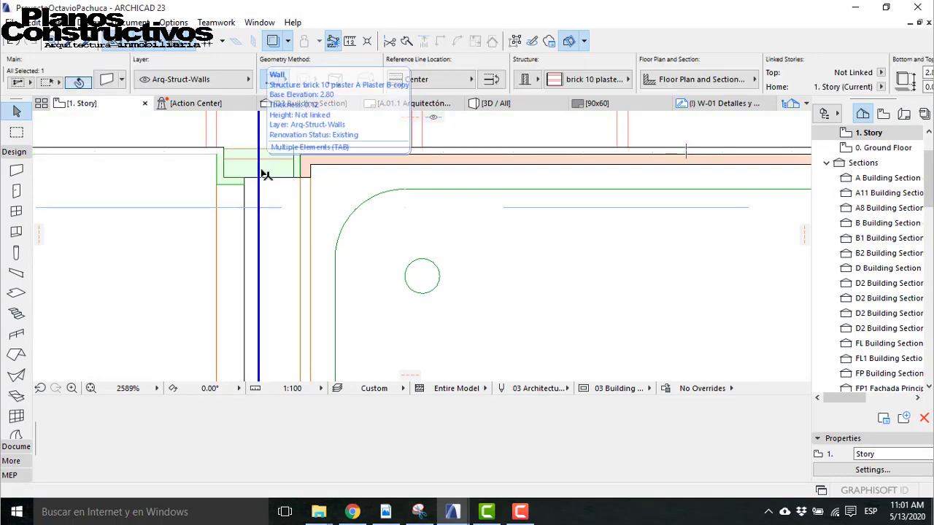
left_click(309, 175, "shift")
scroll(252, 143, "down", 10)
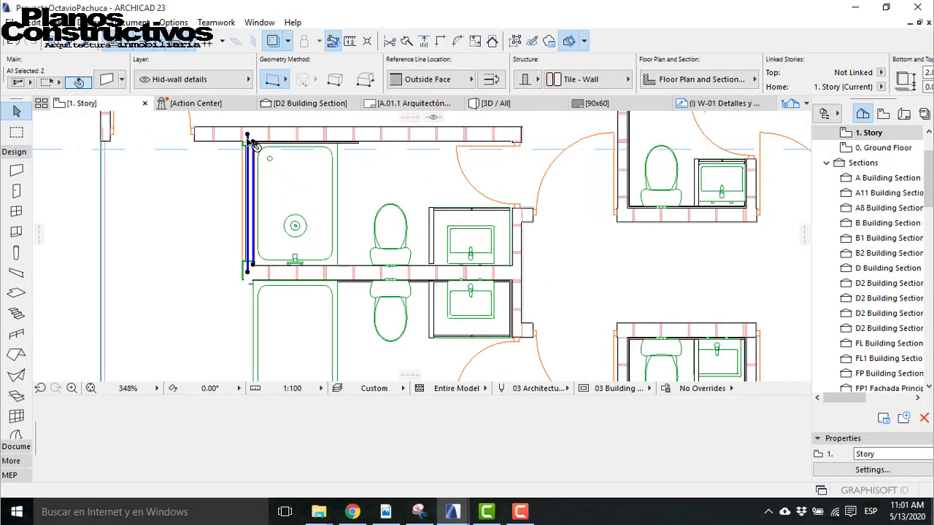
left_click(252, 143)
scroll(124, 197, "down", 6)
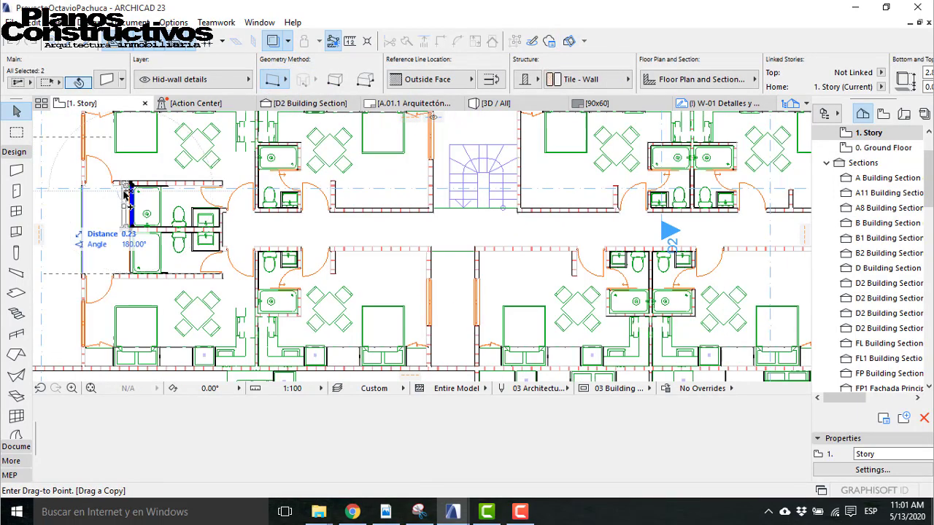
middle_click_drag(456, 242, 427, 177)
scroll(474, 310, "up", 4)
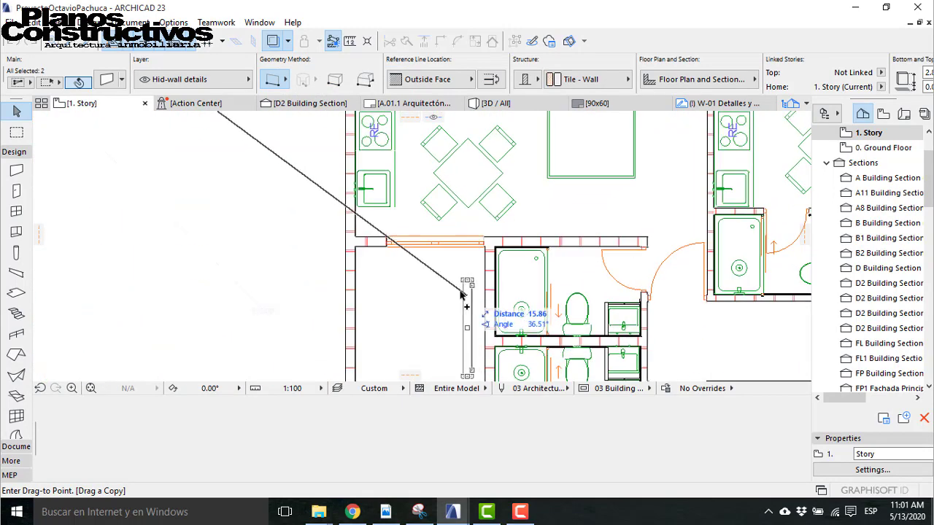
left_click(446, 310)
left_click(477, 332)
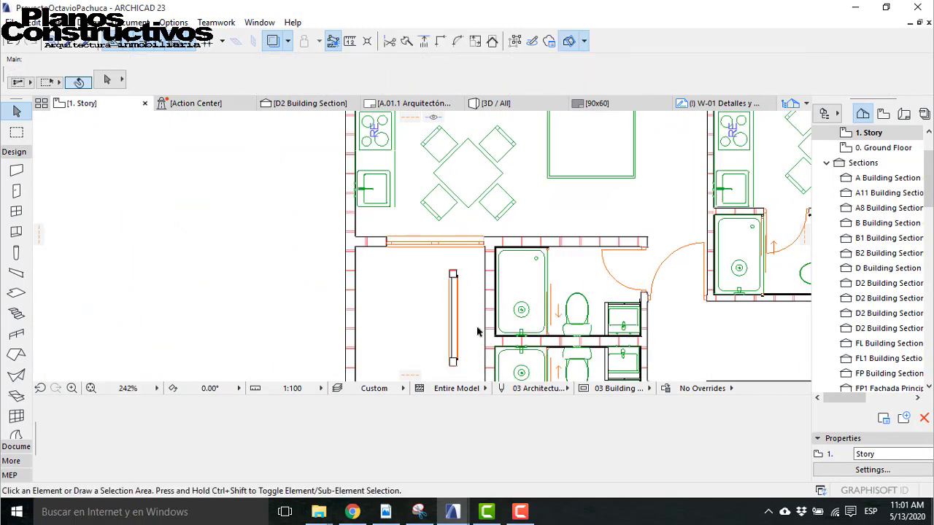
scroll(481, 306, "up", 4)
left_click(496, 291)
scroll(412, 186, "down", 4)
scroll(518, 198, "up", 4)
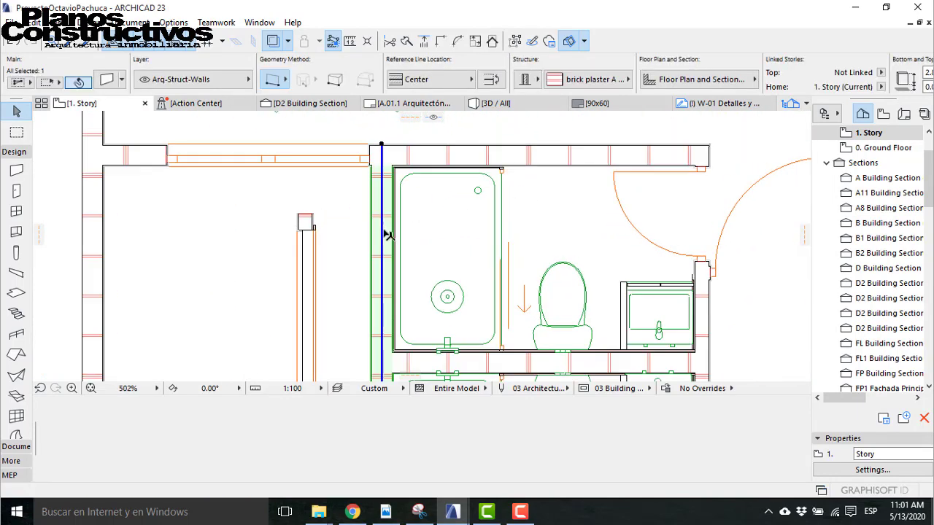
key("Escape")
Step: Place a 1.24 by 0.40 2-Sash Sliding Window 23 in the brick wall beside the shower, using the copied window's settings
scroll(324, 236, "up", 3)
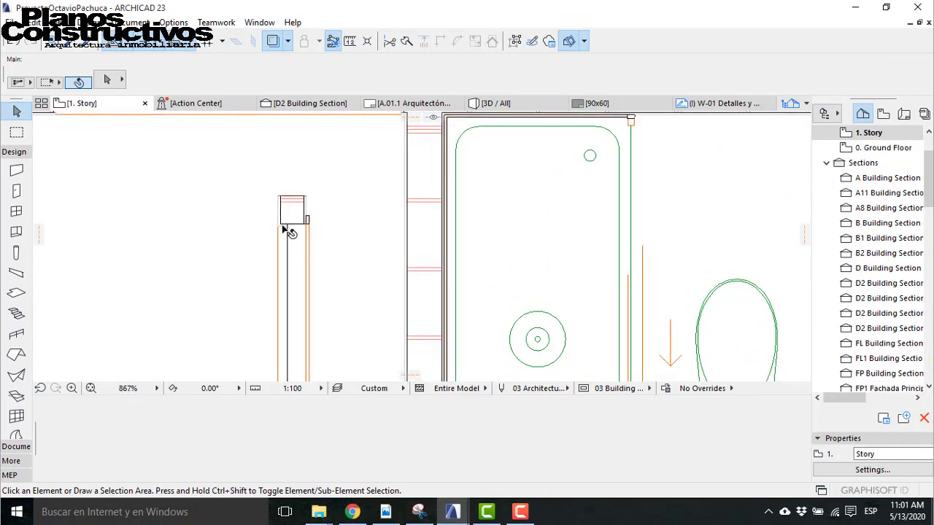
left_click(286, 221, "alt")
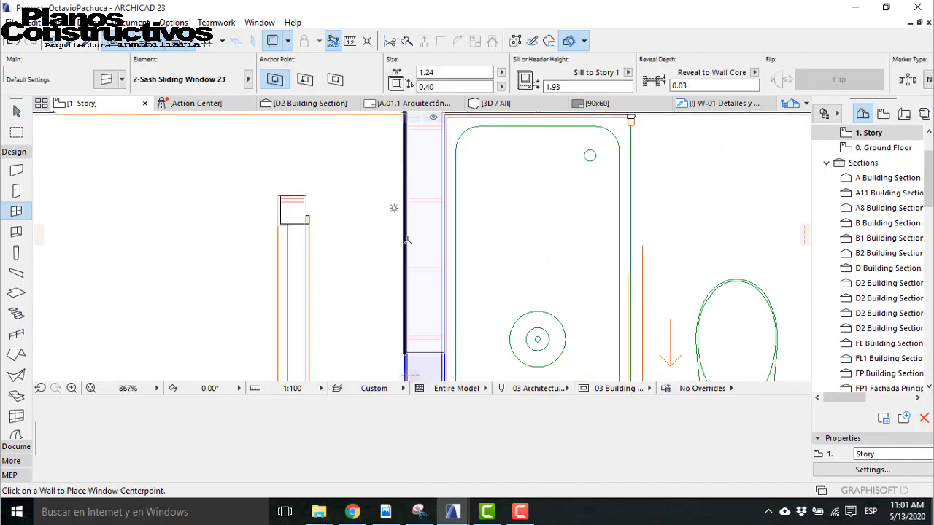
scroll(394, 249, "down", 4)
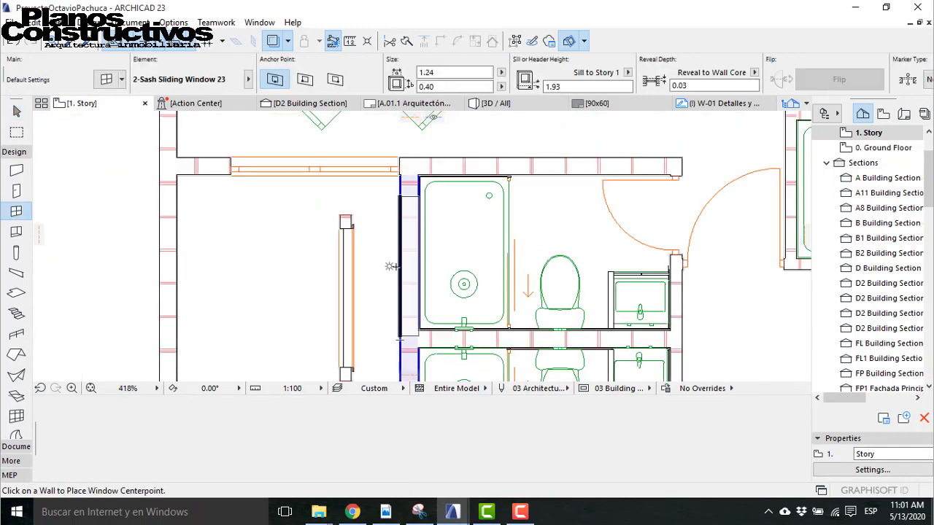
left_click(392, 259)
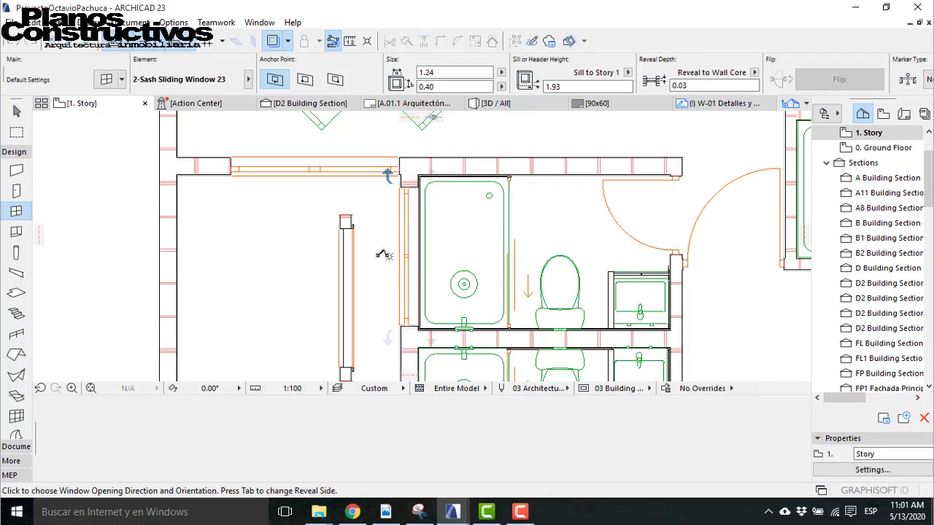
left_click(390, 270)
key("Escape")
Step: Place a 1.24 by 0.40 Wall Niche Rectangular 22 on the shower side of the brick wall, using the copied niche's settings
scroll(346, 220, "up", 5)
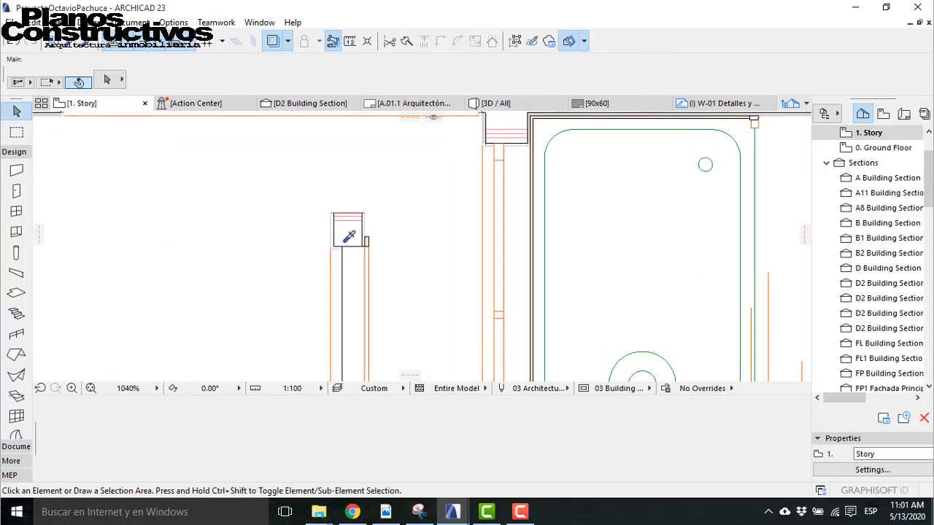
left_click(348, 232, "alt")
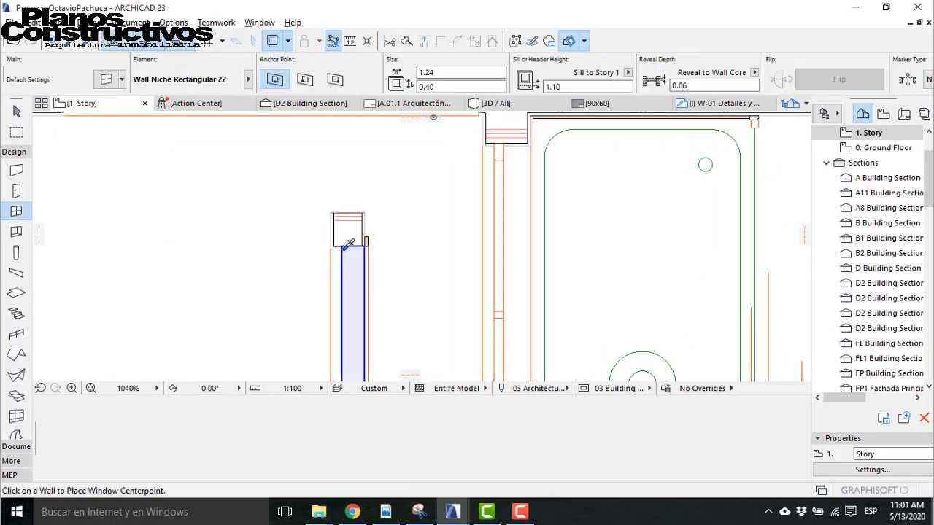
left_click(506, 182)
left_click(539, 181)
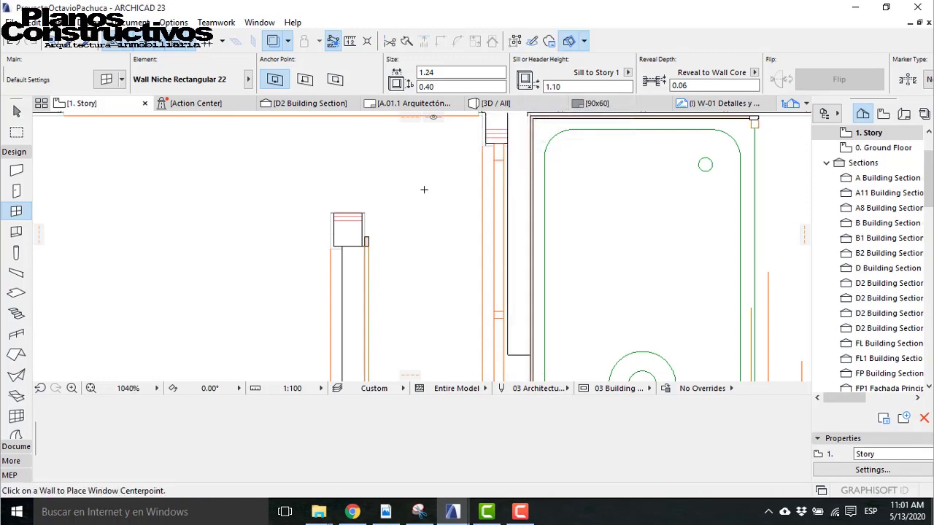
scroll(428, 193, "down", 5)
key("Escape")
Step: Move the wall niche down along the brick wall so its lower end meets the lower edge of the window opening
scroll(469, 168, "up", 7)
scroll(460, 162, "up", 1)
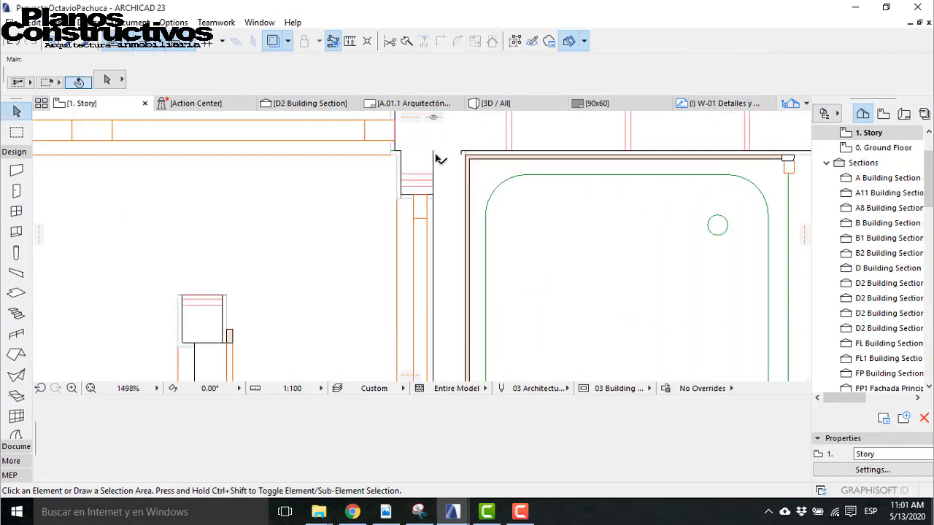
left_click(439, 155)
key("Escape")
scroll(433, 175, "down", 4)
left_click(434, 272)
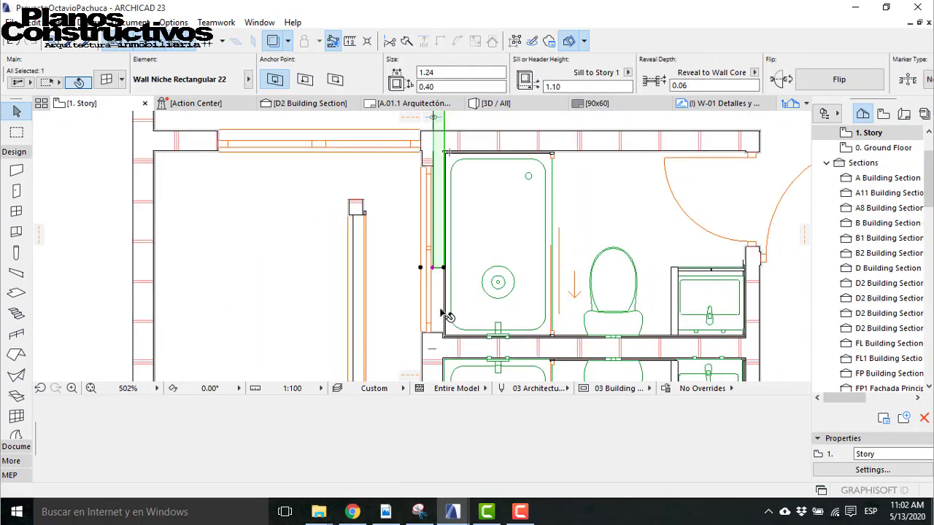
scroll(443, 310, "up", 4)
key("ctrl+d")
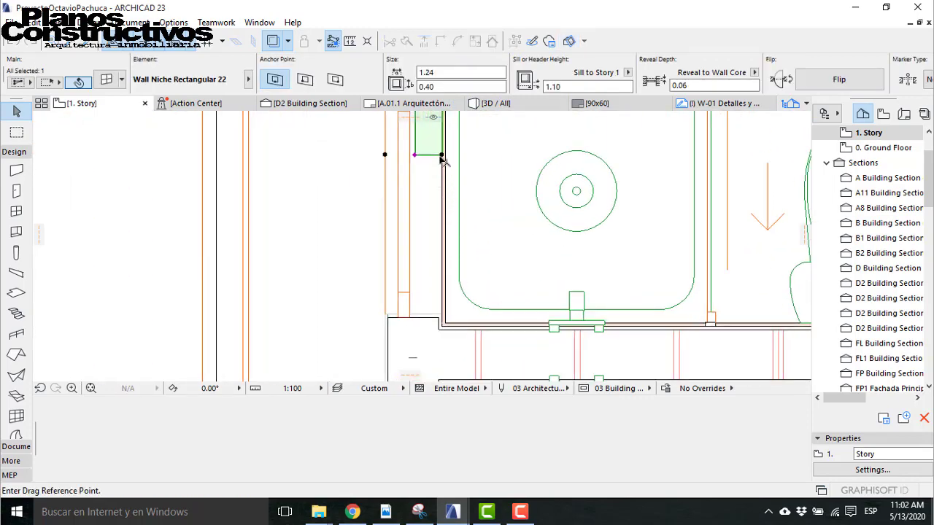
left_click(441, 155)
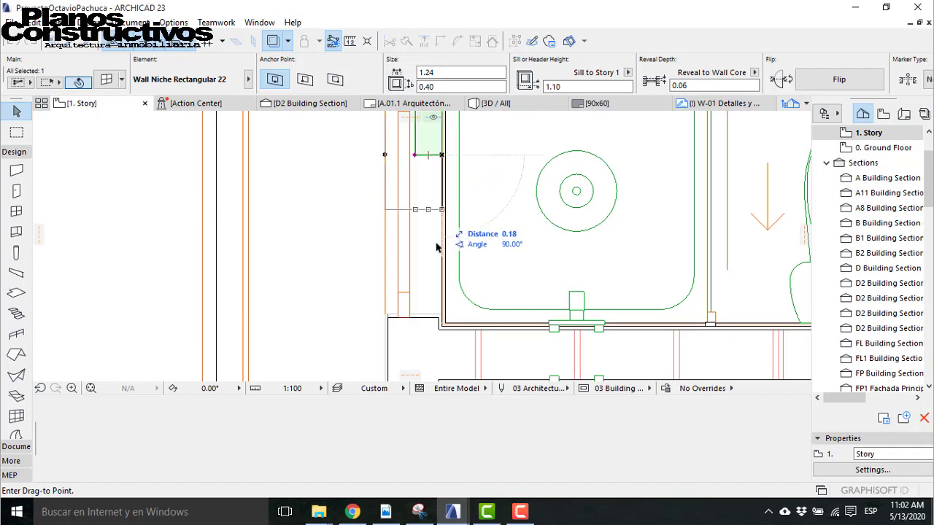
left_click(443, 313)
scroll(406, 332, "up", 5)
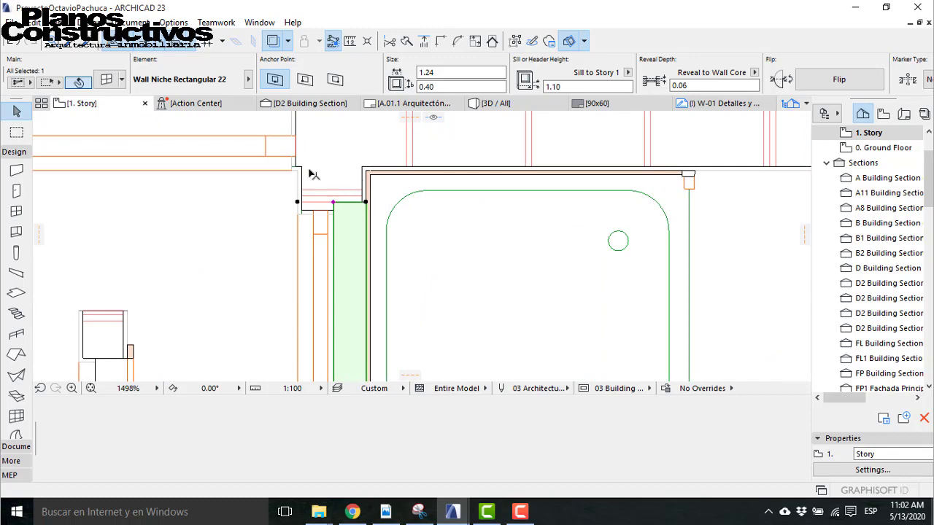
key("Escape")
Step: Place a 1.24 by 0.40 Simple Window Opening in the tile wall beside the shower, using the copied opening's settings
scroll(308, 175, "down", 3)
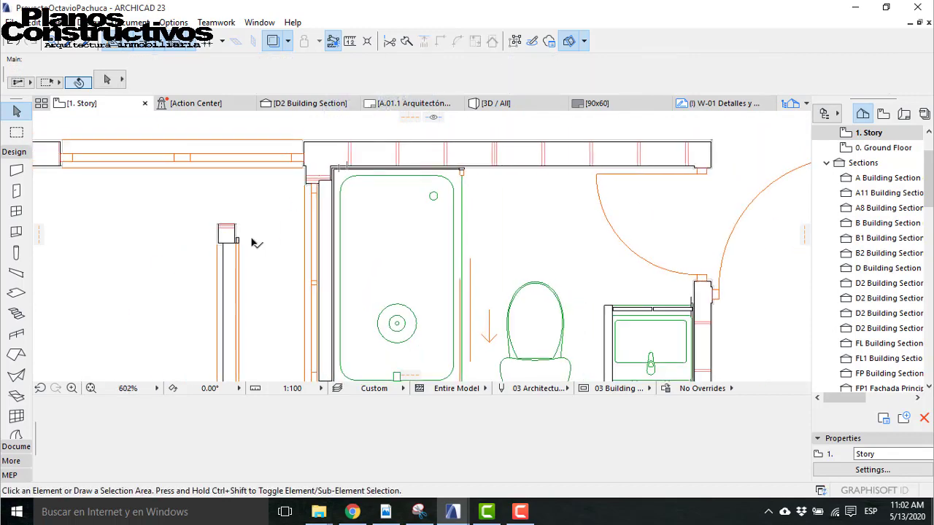
scroll(221, 247, "up", 2)
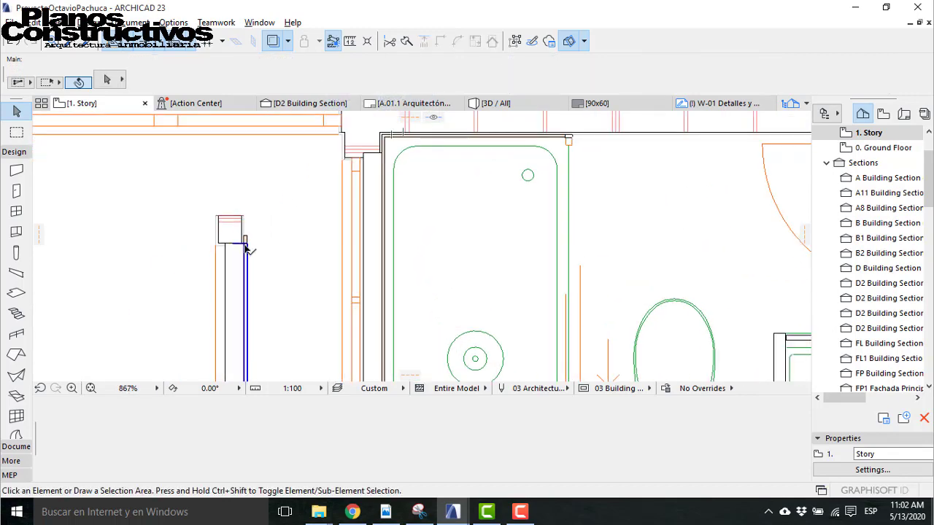
left_click(246, 250, "alt")
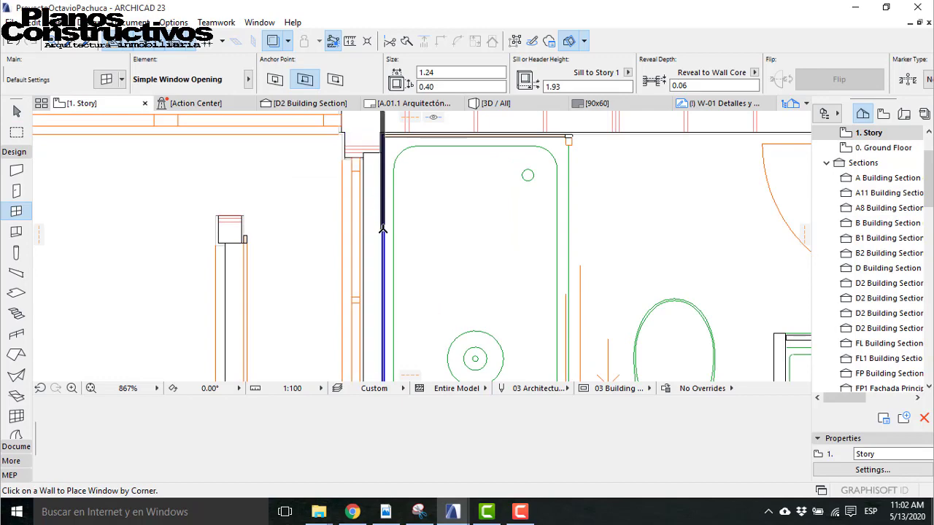
scroll(383, 229, "down", 3)
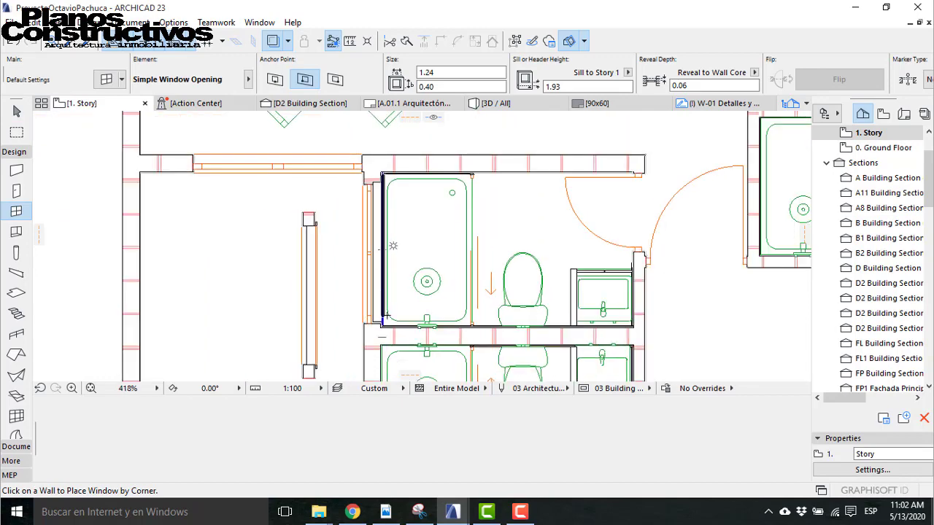
key("Escape")
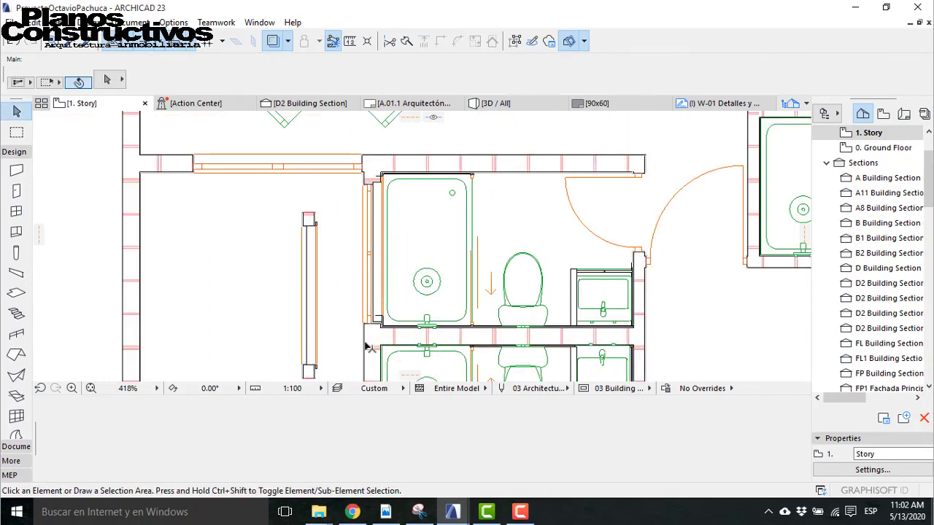
Step: Move the 2-sash sliding window up along the wall so its upper end aligns with the upper end of the niche
scroll(368, 321, "up", 6)
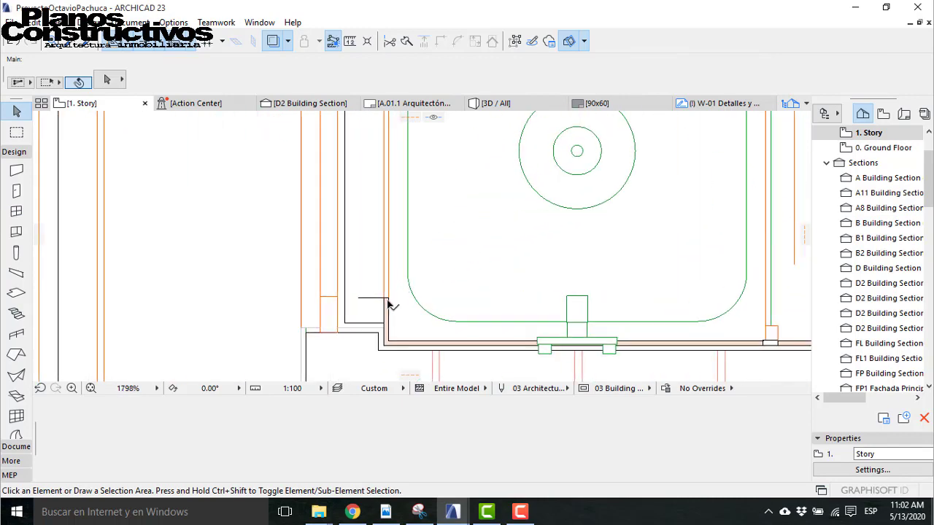
scroll(352, 337, "down", 5)
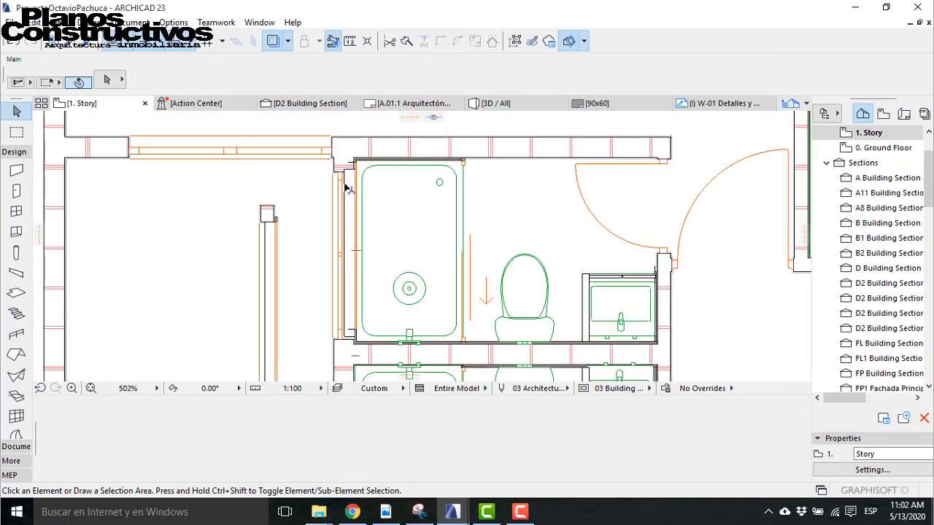
scroll(349, 201, "up", 3)
left_click(337, 194)
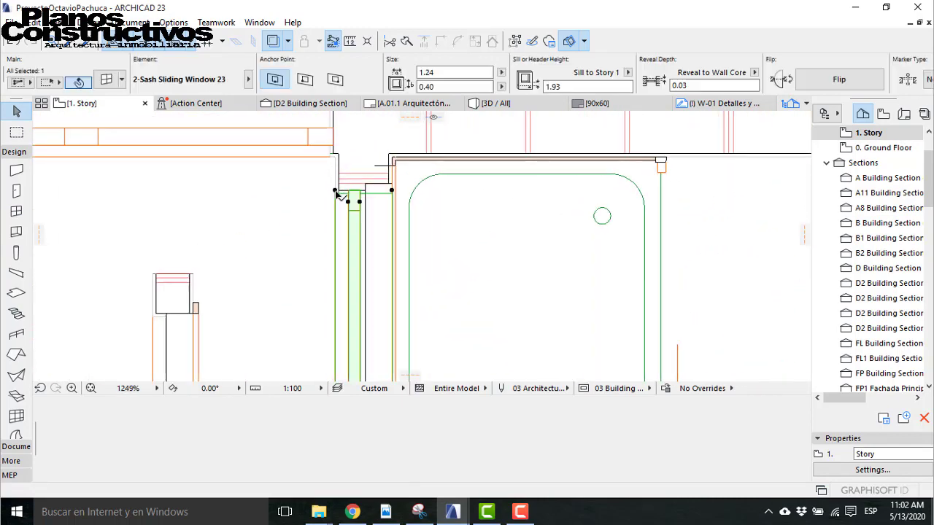
key("ctrl+d")
left_click(392, 190)
left_click(392, 183)
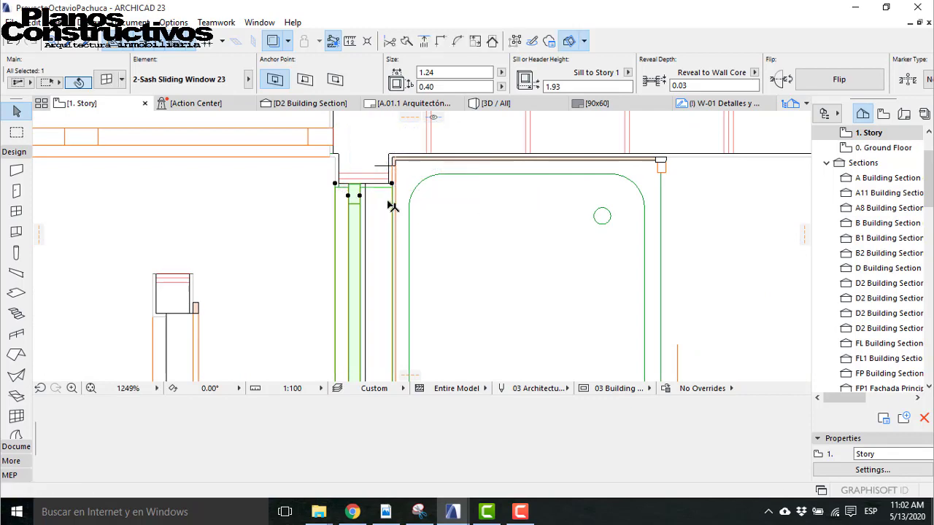
key("Escape")
Step: Stretch the lower end of the simple opening in the tile wall down to the edge of the window opening
scroll(326, 146, "down", 3)
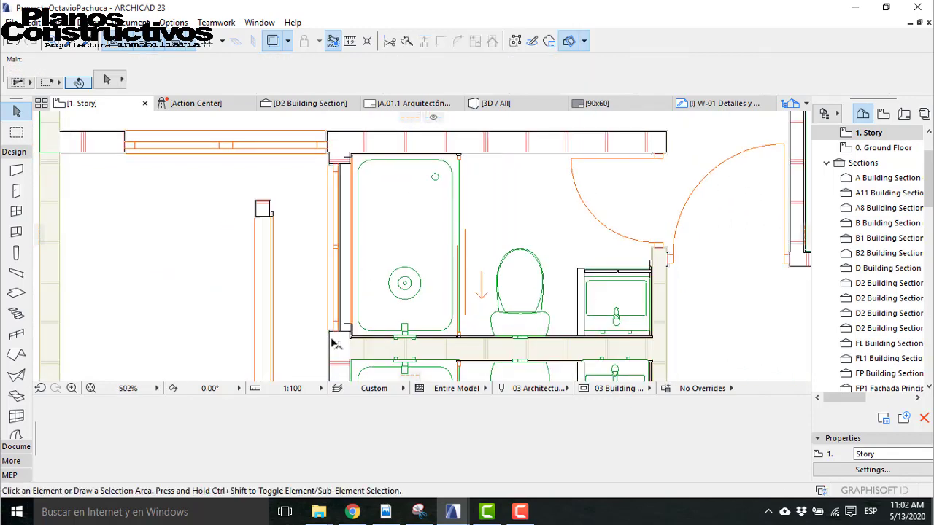
scroll(363, 341, "up", 4)
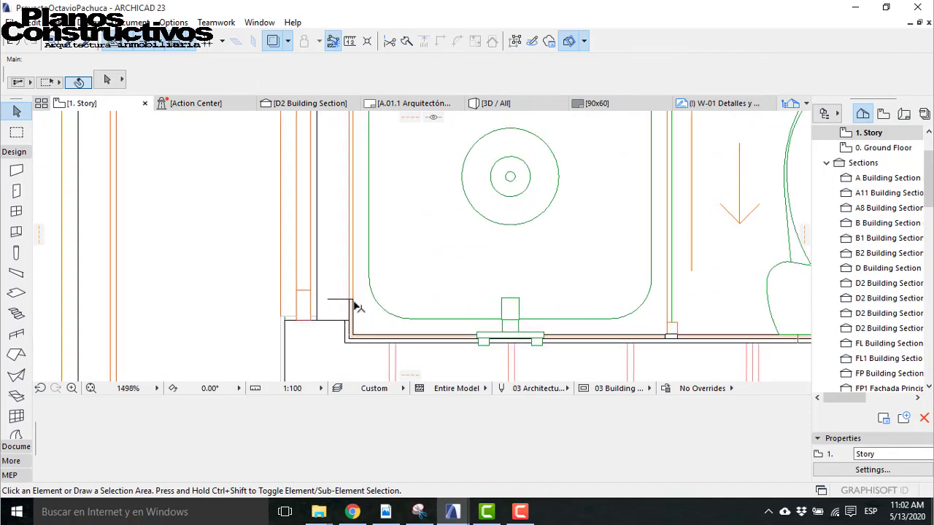
left_click(357, 307)
left_click(353, 302)
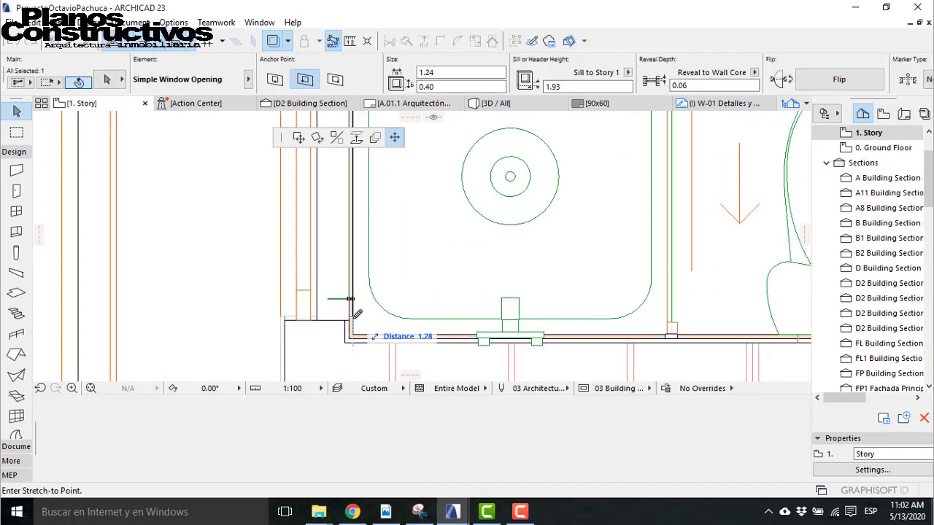
key("Escape")
key("Escape")
scroll(361, 309, "down", 3)
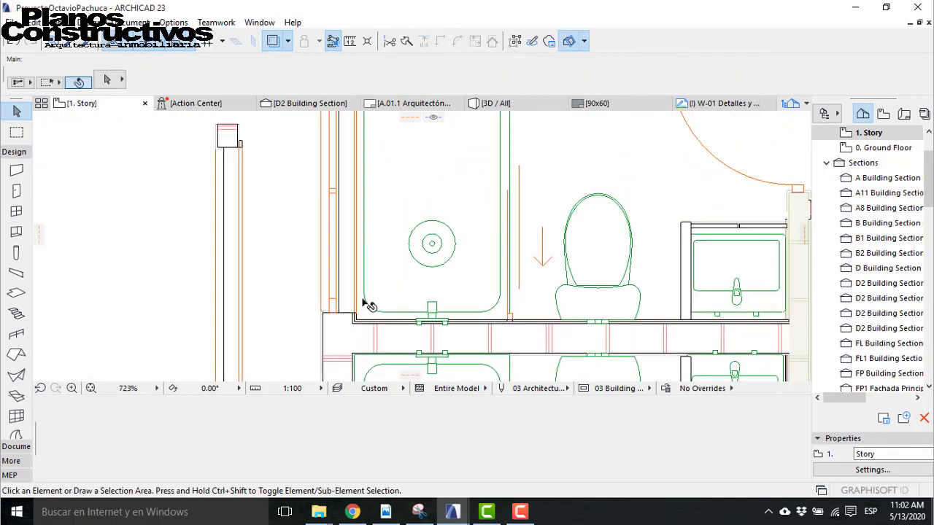
middle_click_drag(347, 188, 350, 273)
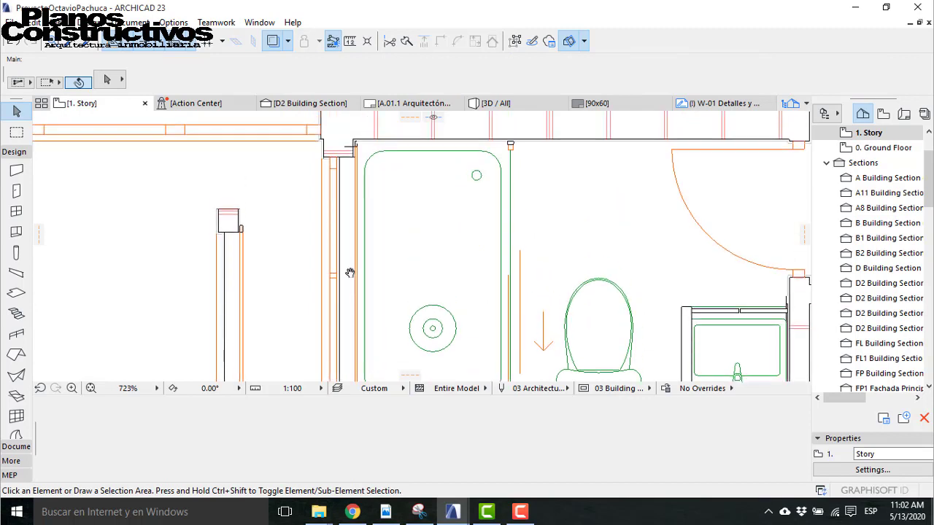
Step: Stretch the upper end of the simple opening in the tile wall to the upper edge of the window opening, making it 1.24 wide
scroll(356, 150, "up", 4)
left_click(358, 146)
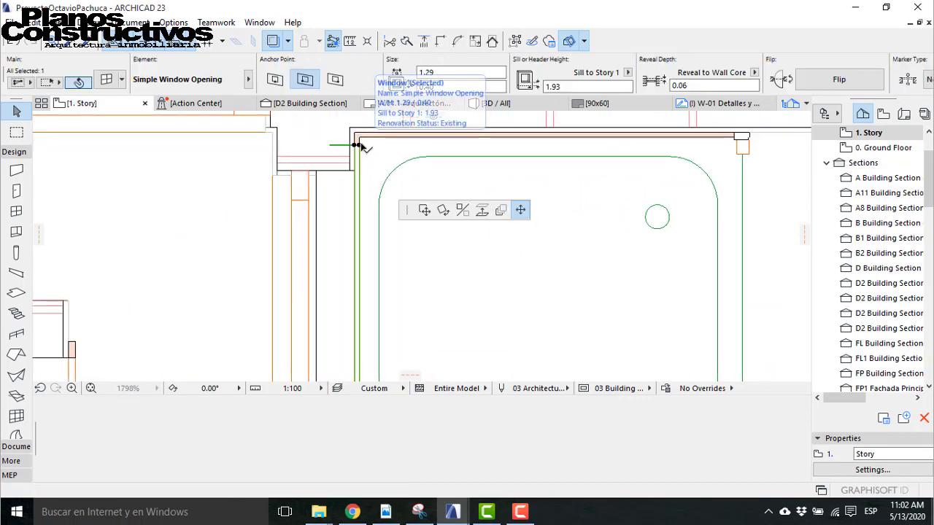
left_click(359, 146)
key("Escape")
key("Escape")
Step: Delete the two loose copied wall pieces standing in the room beside the shower
scroll(282, 160, "down", 6)
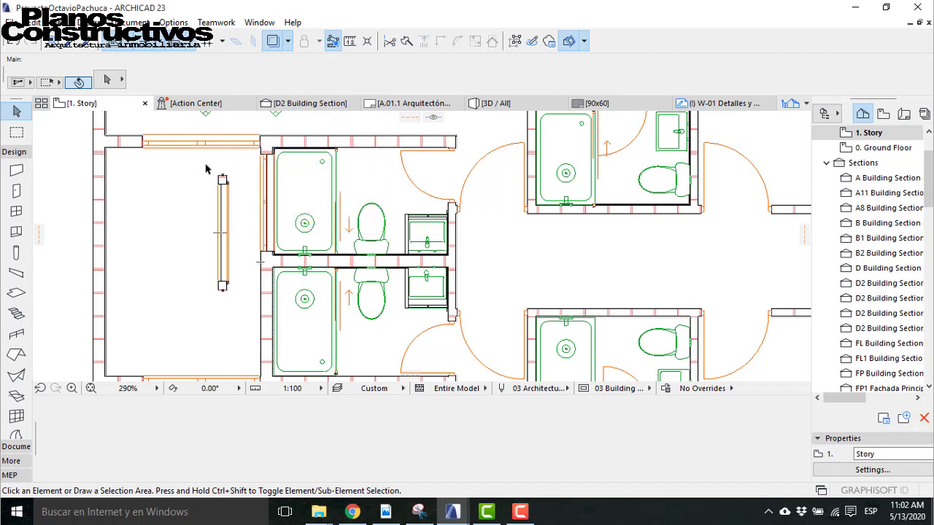
left_click_drag(206, 166, 238, 314)
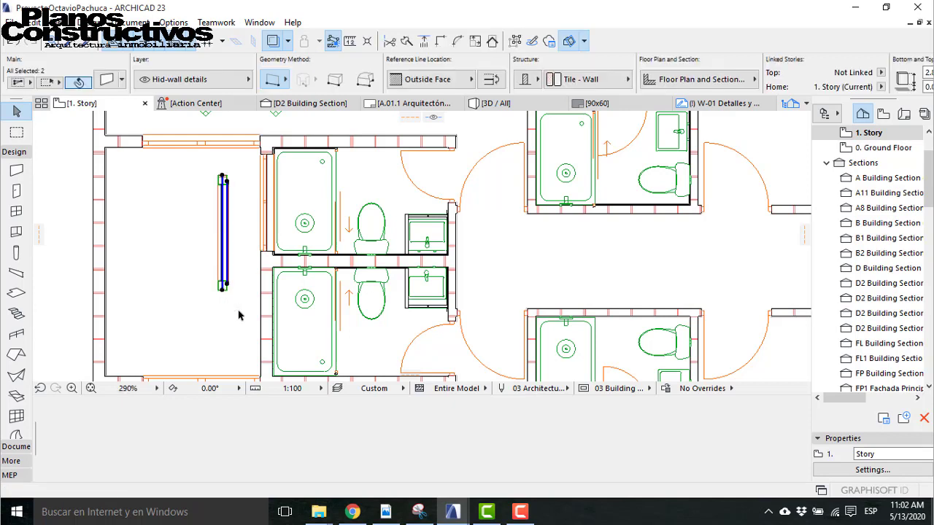
key("Delete")
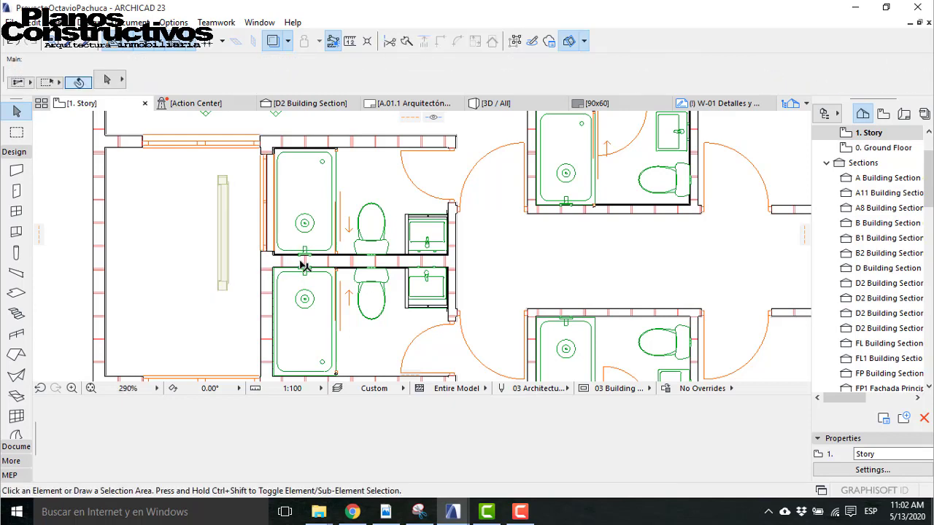
Step: Place a copy of the 1.24 by 0.40 2-sash sliding window 1.50 lower on the brick wall, beside the adjoining bathroom's shower
left_click(264, 176)
key("Escape")
left_click(260, 159)
scroll(274, 150, "up", 3)
key("ctrl+shift+d")
left_click(272, 162)
scroll(256, 208, "down", 3)
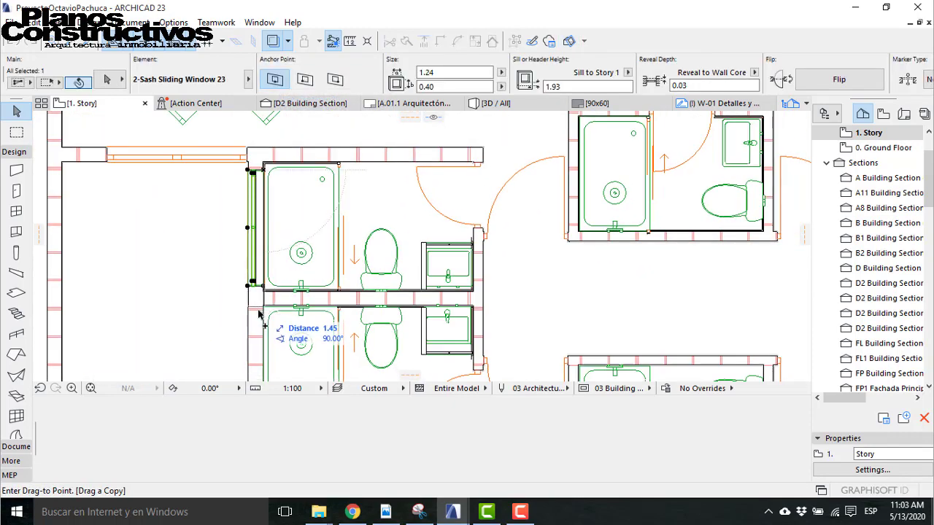
scroll(258, 314, "up", 3)
scroll(258, 314, "up", 2)
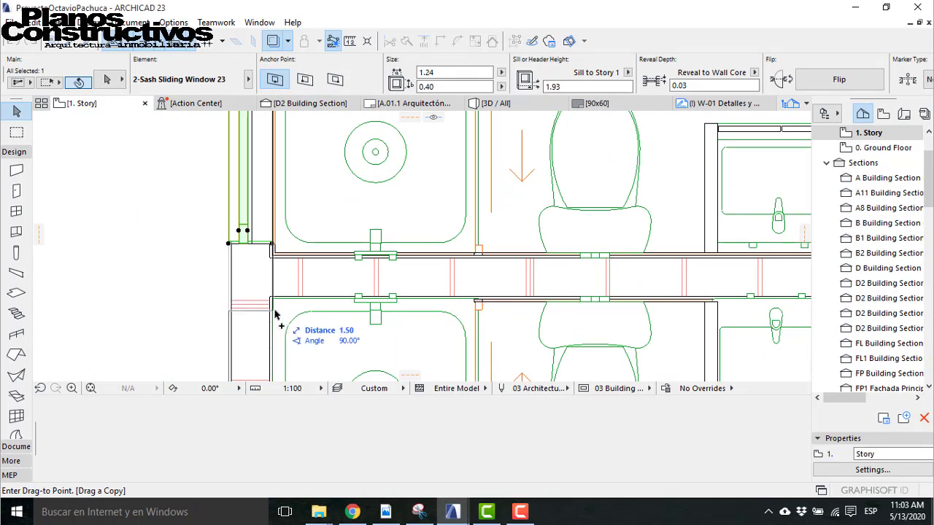
left_click(274, 314)
left_click(127, 271)
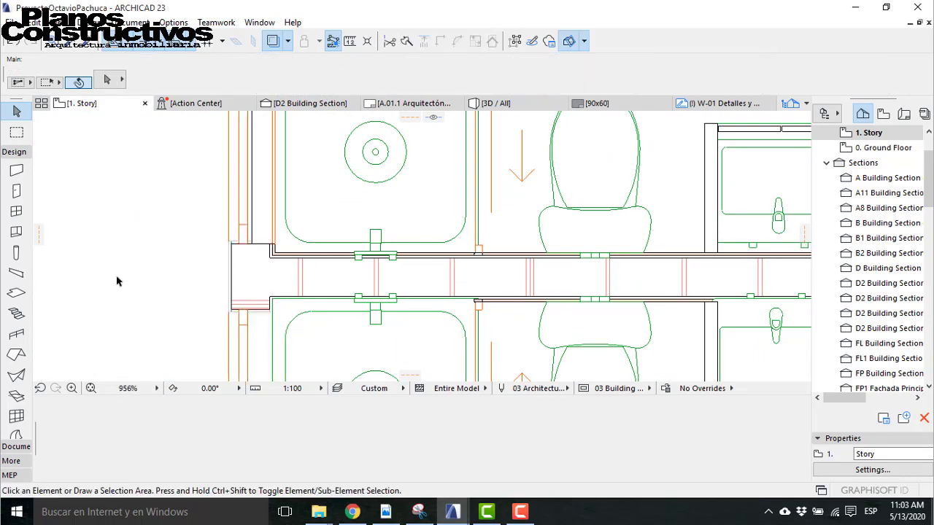
Step: Draw a horizontal guide line outward from the upper face of the partition wall between the two bathrooms, using the Line tool
left_click(16, 446)
left_click(16, 287)
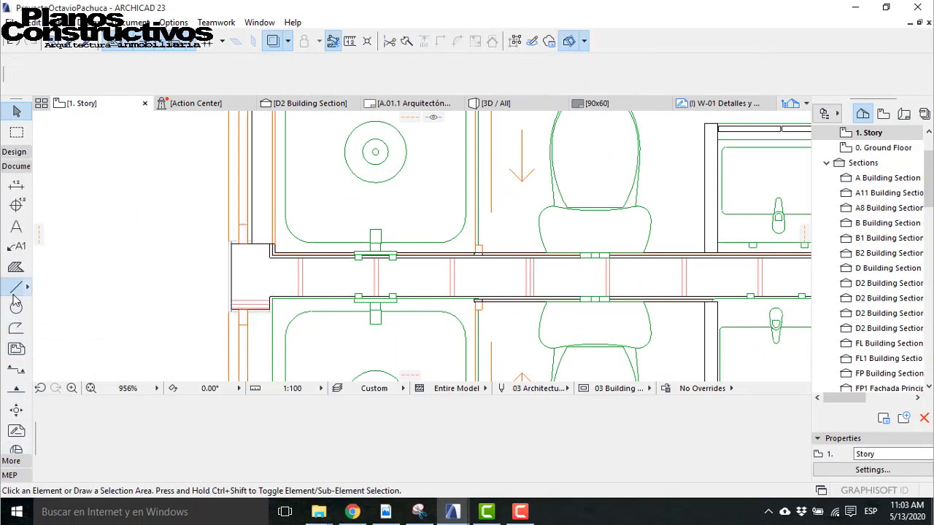
scroll(222, 246, "up", 4)
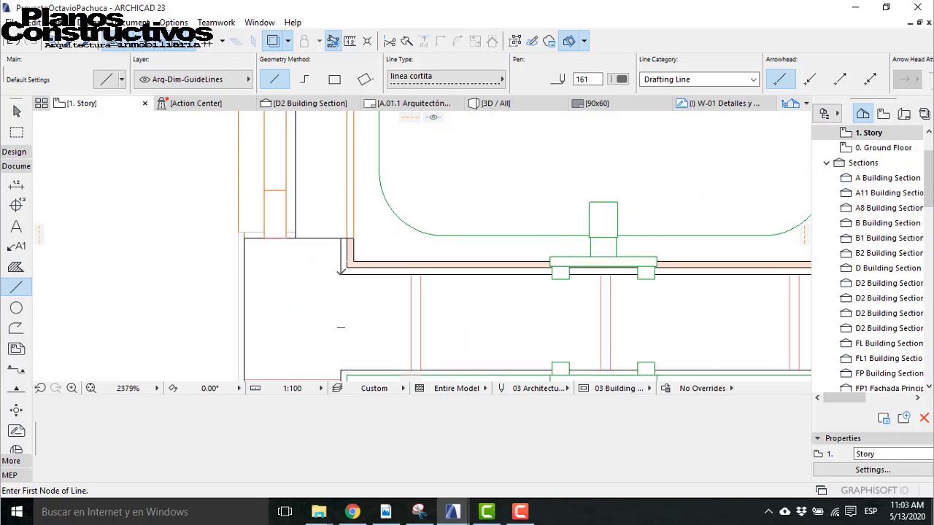
scroll(319, 267, "down", 3)
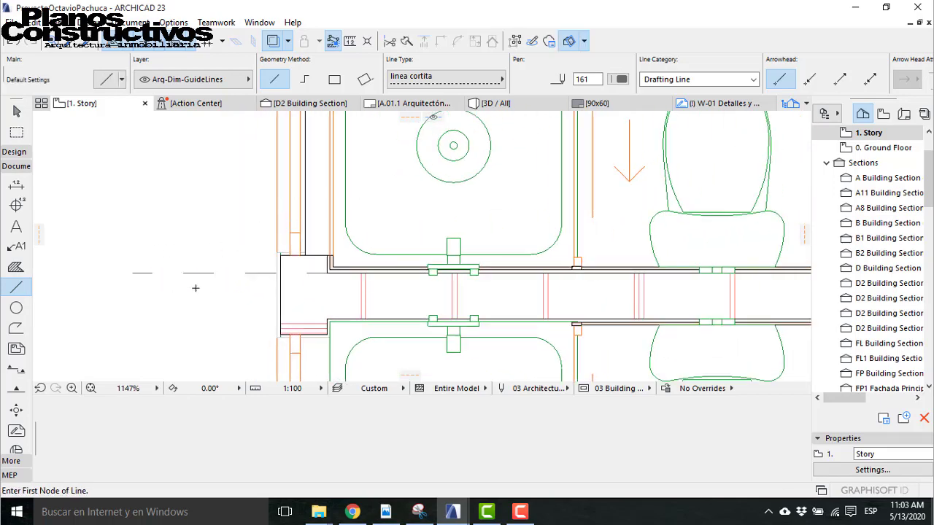
key("Escape")
Step: Place a copy of the guide line at the lower face of the partition wall between the bathrooms
left_click(212, 274)
key("ctrl+shift+d")
left_click(327, 273)
scroll(332, 316, "up", 4)
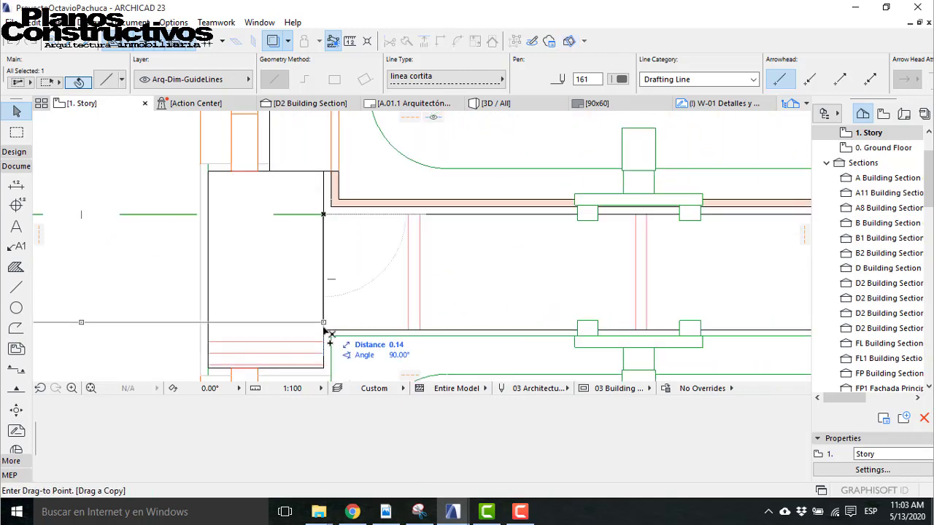
left_click(324, 330)
scroll(402, 233, "down", 4)
middle_click_drag(300, 215, 324, 302)
scroll(275, 183, "down", 4)
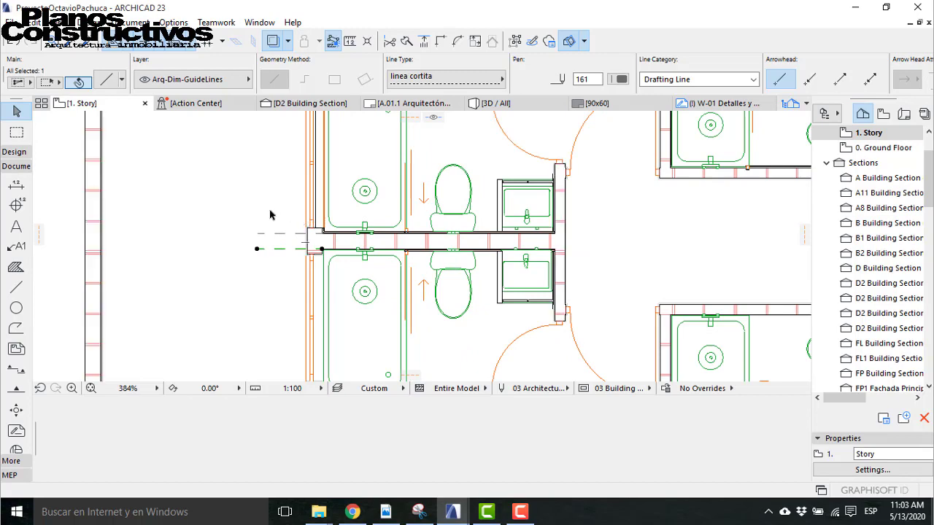
Step: Copy the upper guide line to the lower edge of the upper shower's window opening
scroll(291, 246, "up", 7)
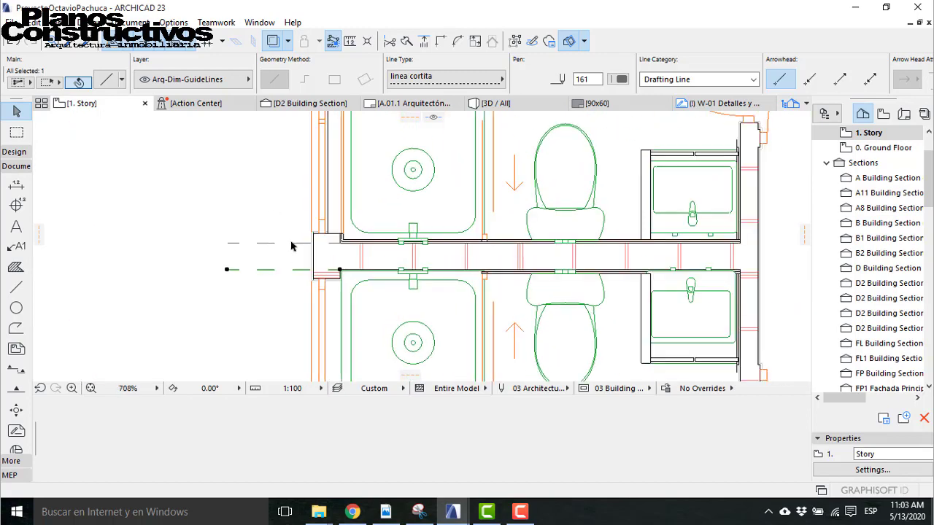
left_click(345, 234)
left_click(344, 209)
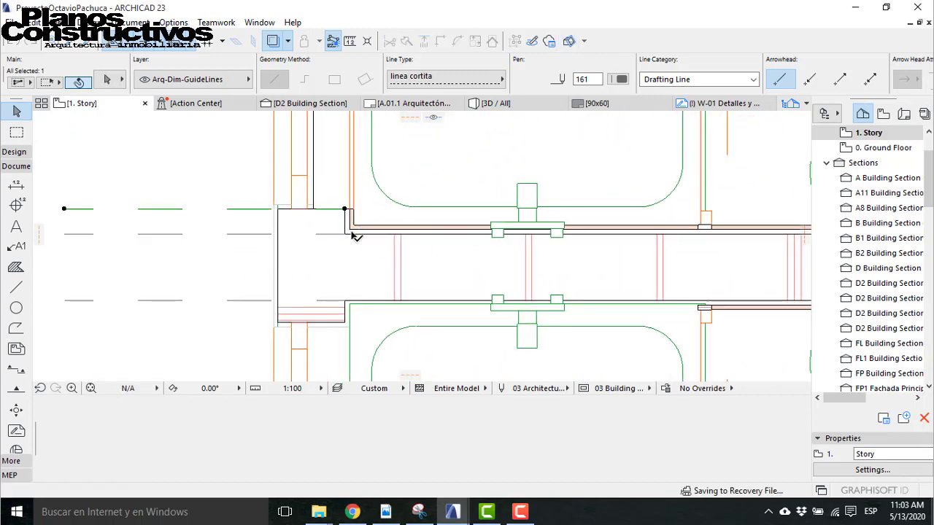
Step: Copy the two upper guide lines to the shower's upper end, aligning the top one with the inner face of the upper wall
scroll(348, 219, "down", 4)
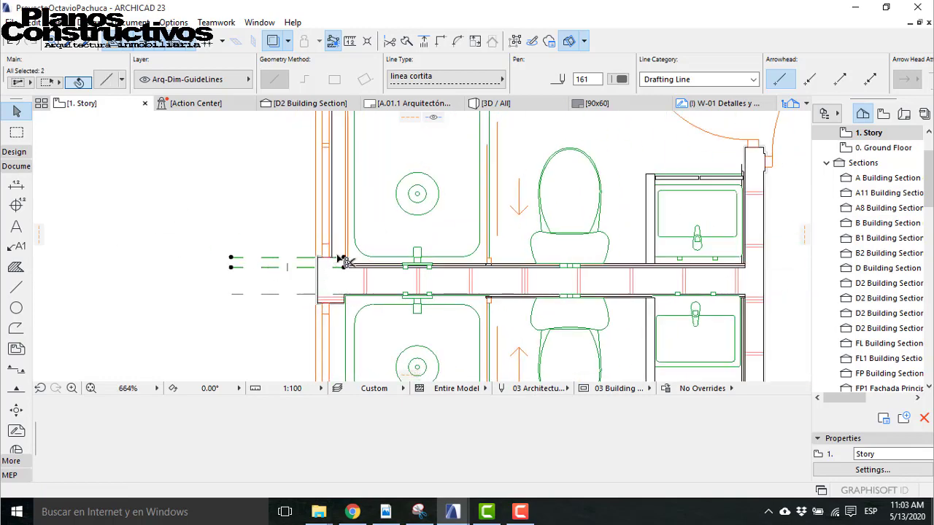
key("ctrl+shift+d")
left_click(344, 262)
middle_click_drag(333, 162, 311, 295)
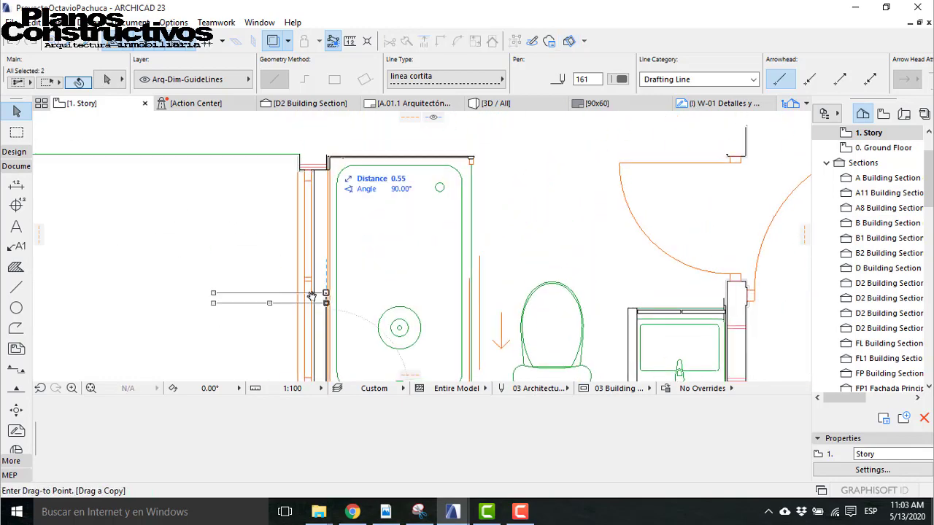
scroll(333, 156, "up", 4)
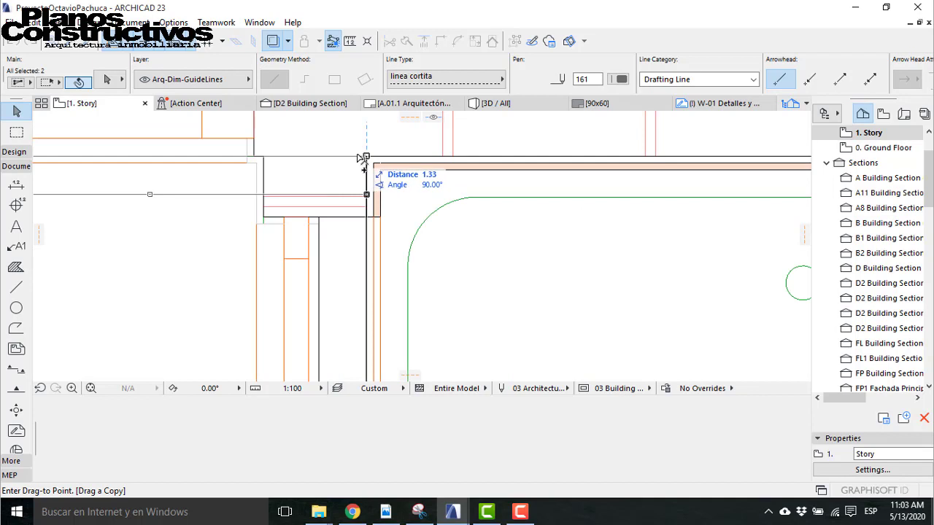
left_click(363, 157)
Step: Stretch the upper end of the upper bathroom's 2-sash sliding window to the lower of the two copied guide lines
left_click(334, 226)
left_click(283, 229)
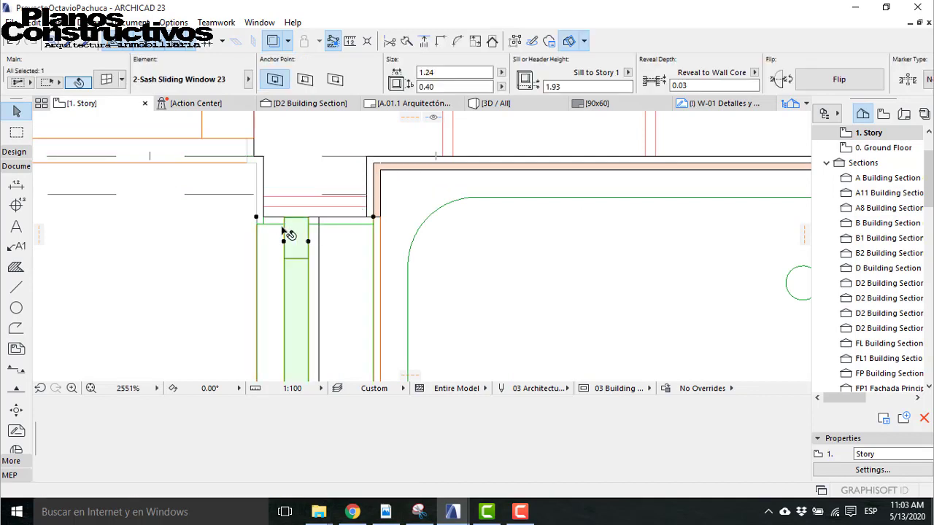
left_click(257, 218)
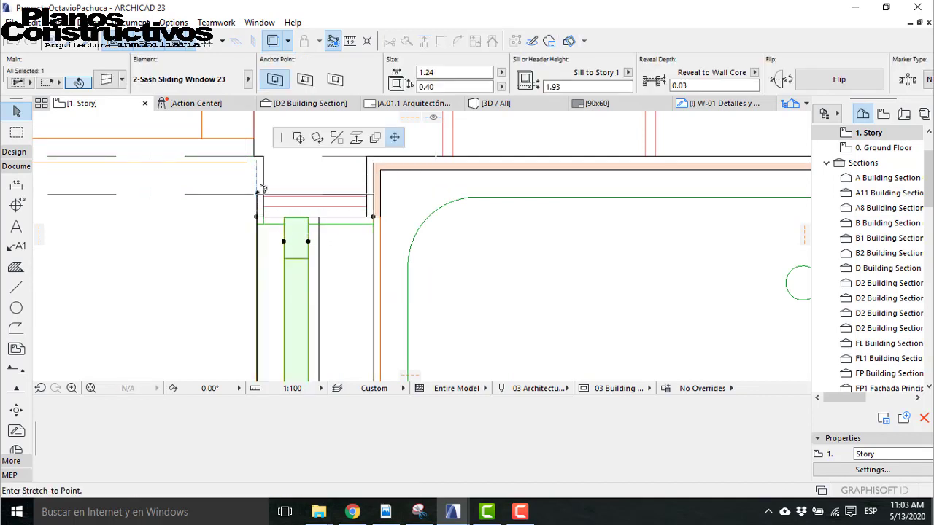
left_click(257, 192)
Step: Stretch the upper ends of the wall niche and the tile-wall opening toward the enlarged window, making both 1.26 wide
left_click(366, 222)
left_click(371, 217)
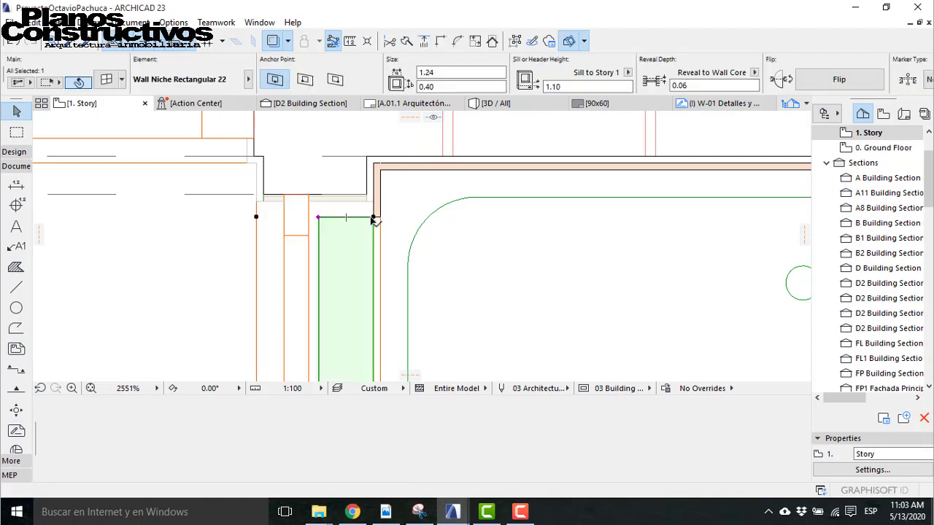
left_click(374, 219)
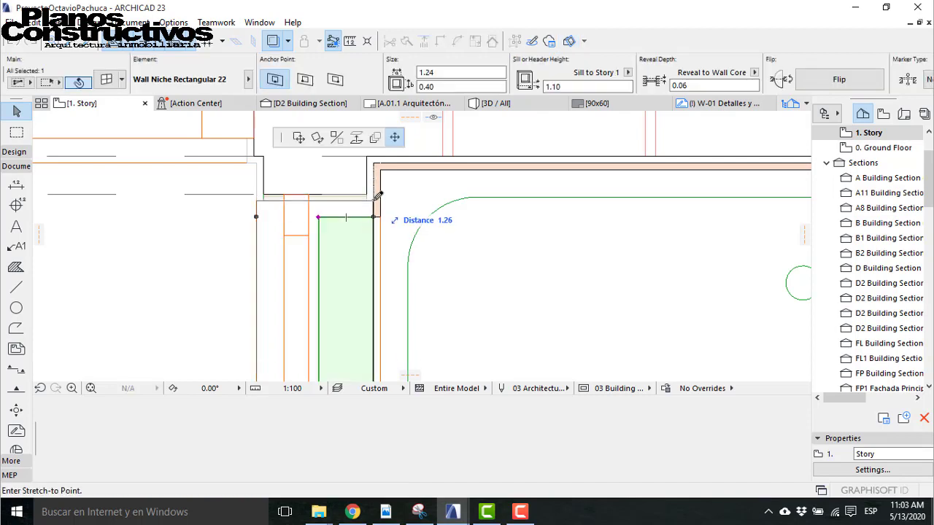
left_click(385, 248)
left_click(375, 216)
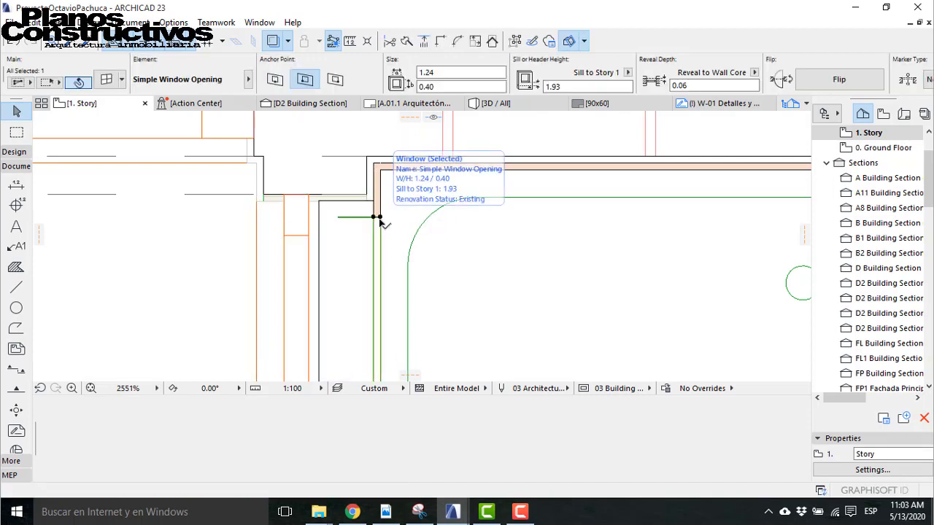
left_click(375, 216)
left_click(374, 201)
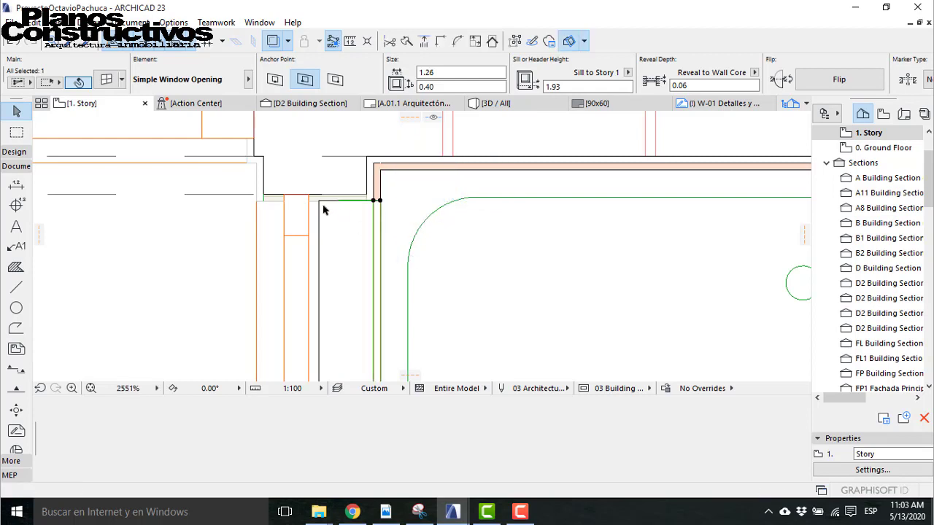
key("Escape")
Step: Delete the two guide lines at the upper end of the upper shower
scroll(304, 178, "down", 2)
left_click(212, 161)
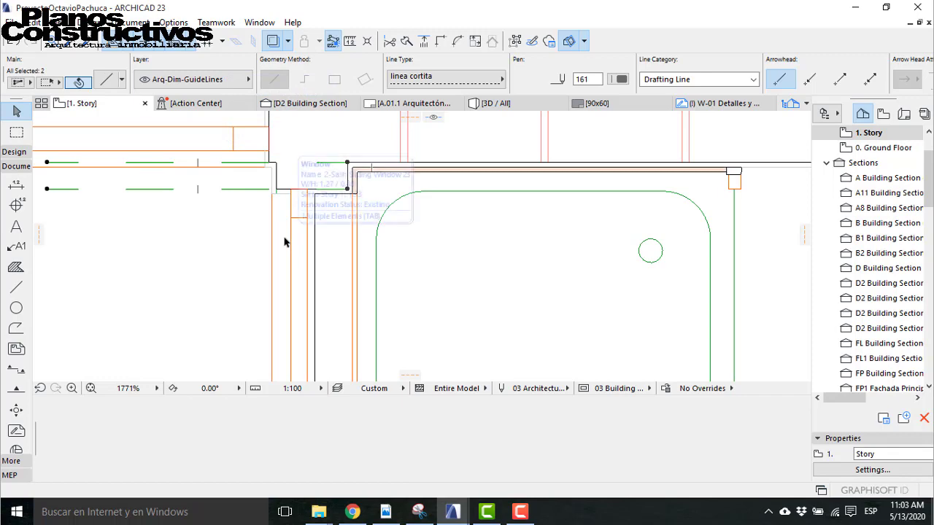
key("Escape")
Step: Delete the two upper guide lines at the partition wall, keeping only the one on its lower face
scroll(235, 207, "down", 5)
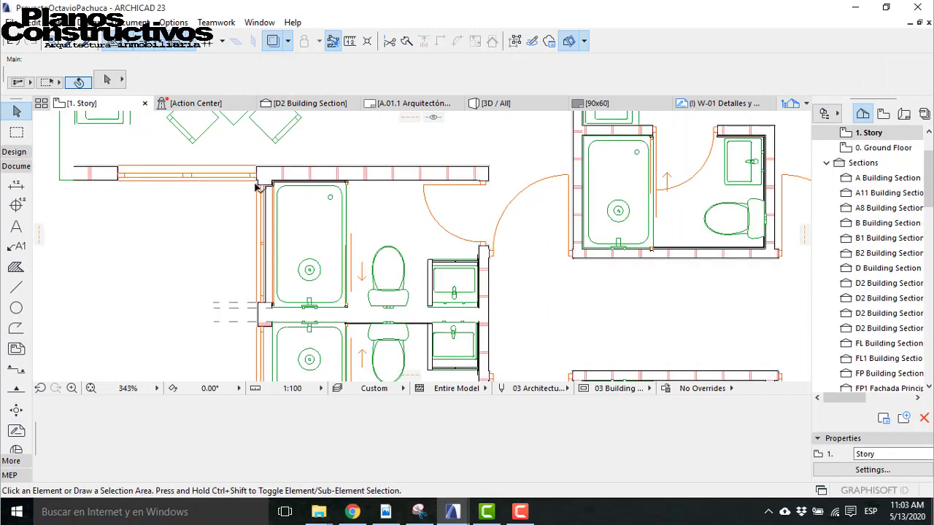
scroll(263, 334, "up", 3)
left_click(221, 288)
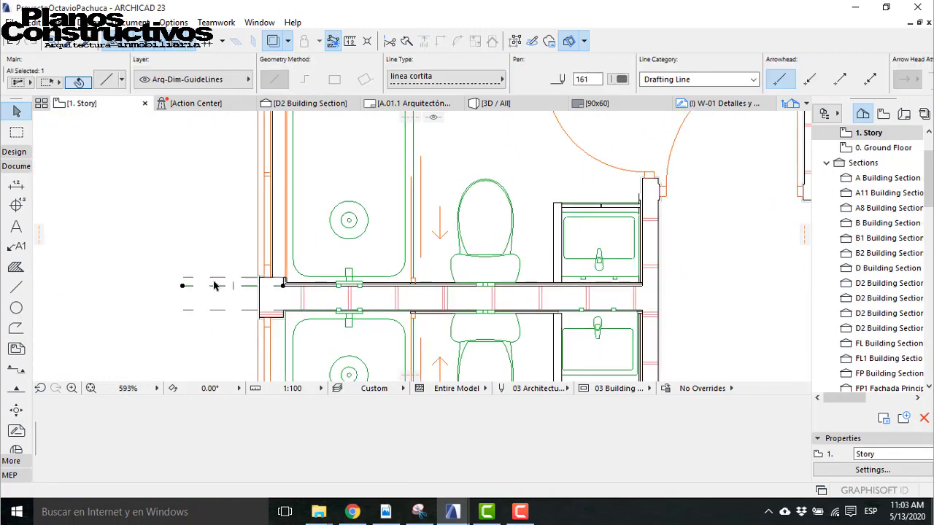
left_click(213, 280, "shift")
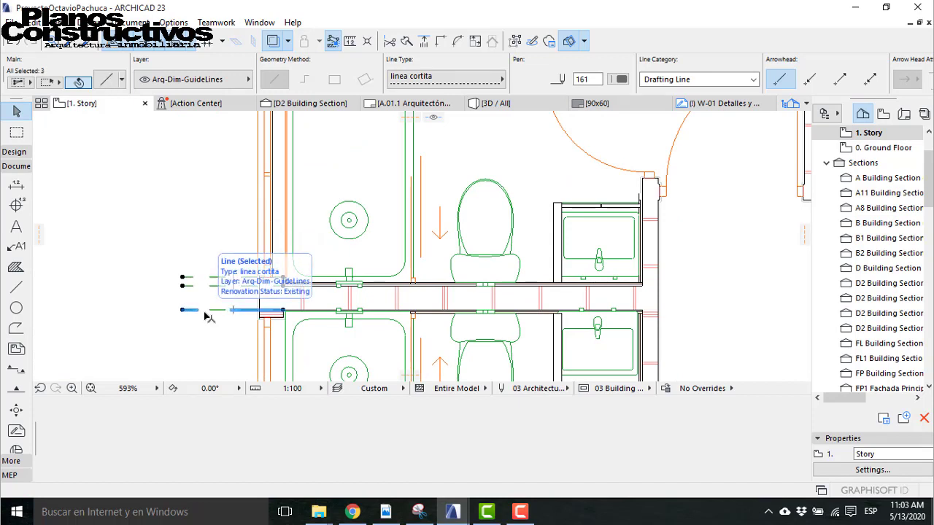
left_click(217, 278)
left_click(216, 285, "shift")
key("Escape")
scroll(217, 287, "down", 3)
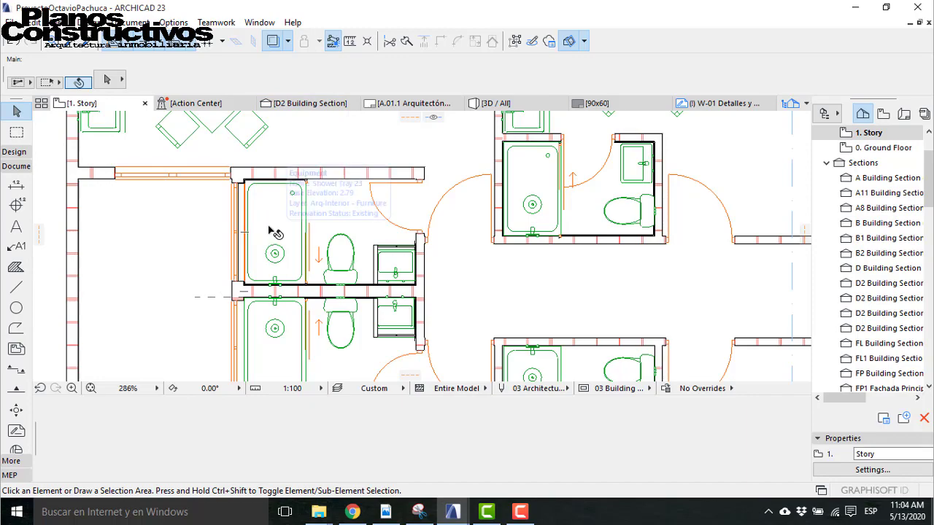
Step: Copy the remaining guide line down to the upper edge of the lower bathroom's shower window opening
scroll(248, 215, "down", 3)
scroll(251, 241, "up", 5)
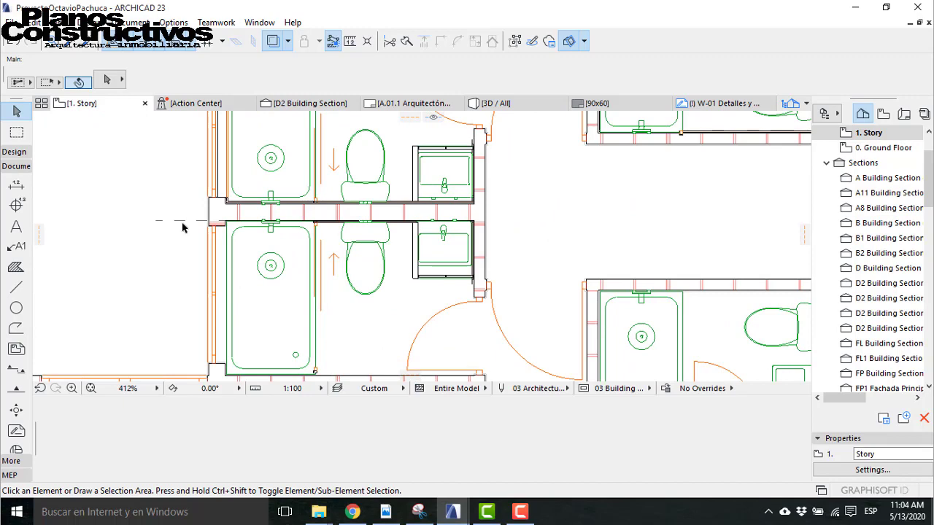
left_click(187, 221)
scroll(186, 249, "up", 4)
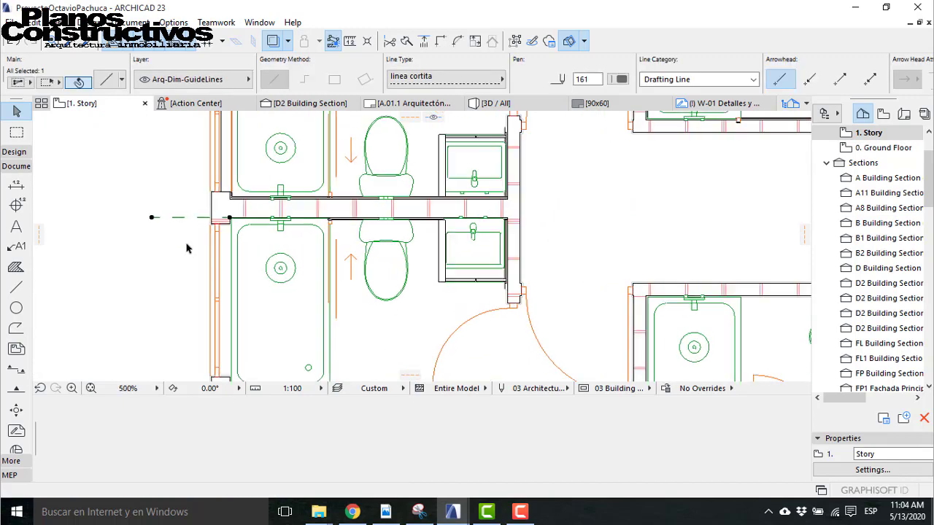
scroll(298, 135, "down", 3)
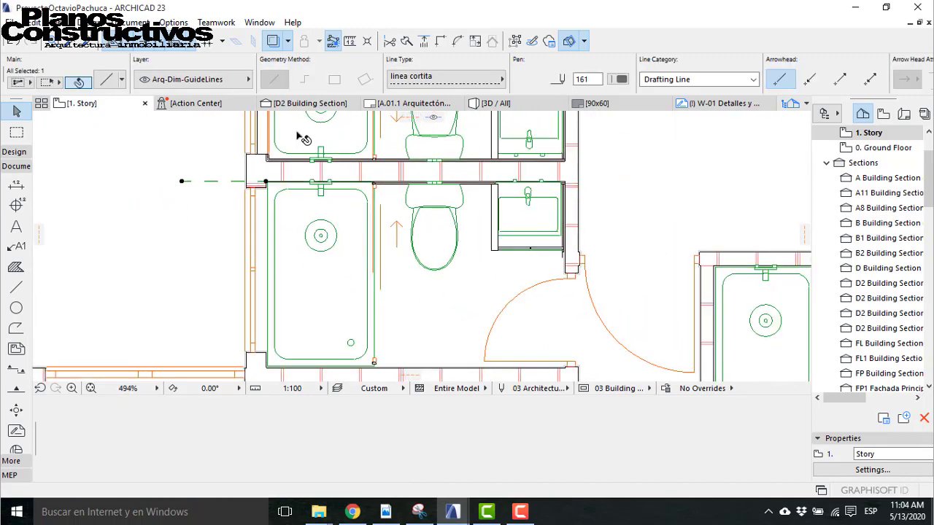
scroll(295, 177, "up", 3)
key("ctrl+alt+d")
left_click(297, 189)
scroll(295, 202, "up", 5)
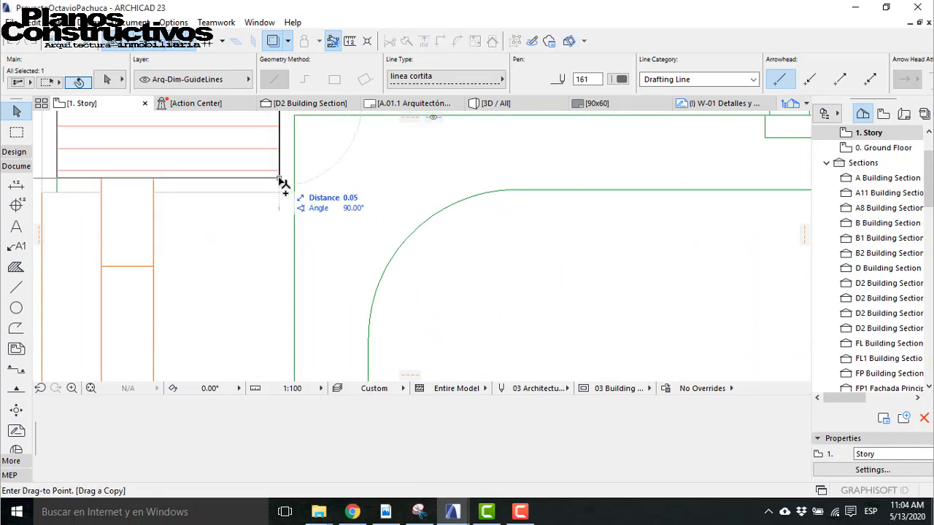
left_click(295, 181)
scroll(295, 181, "down", 10)
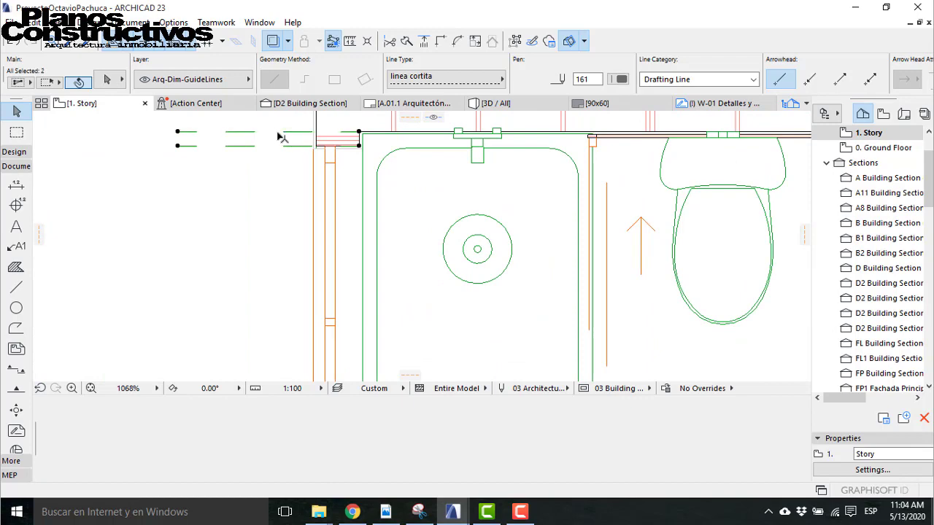
Step: Copy the two selected guide lines from the partition wall to the lower end of the lower shower's window wall
key("ctrl+alt+d")
left_click(359, 145)
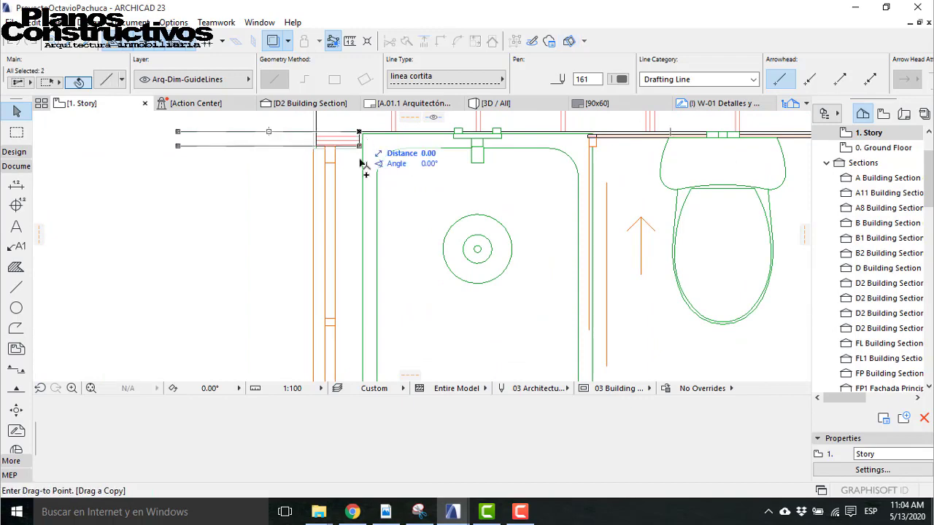
scroll(364, 157, "down", 2)
scroll(368, 186, "down", 3)
scroll(367, 285, "up", 3)
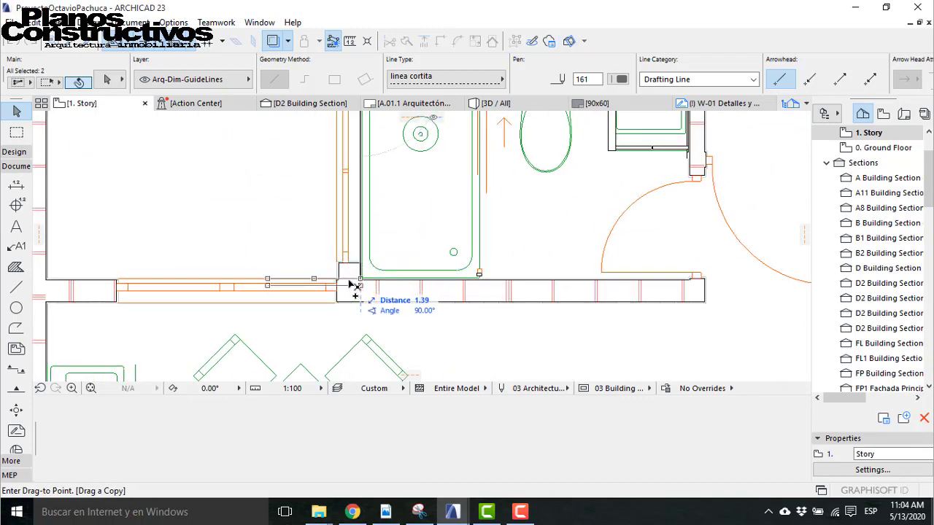
scroll(337, 290, "up", 2)
scroll(335, 290, "up", 1)
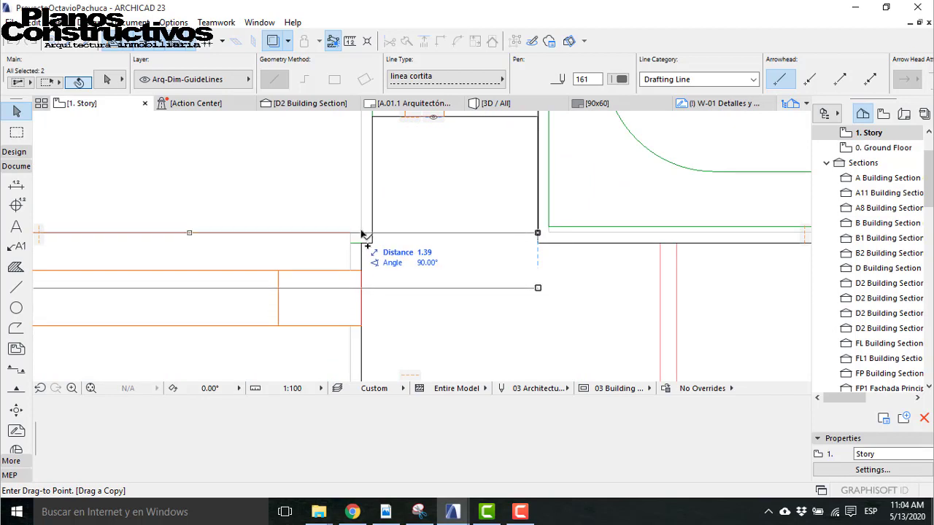
left_click(362, 234)
Step: Mirror the two copied guide lines about the upper one so the pair extends toward the shower window
key("ctrl+m")
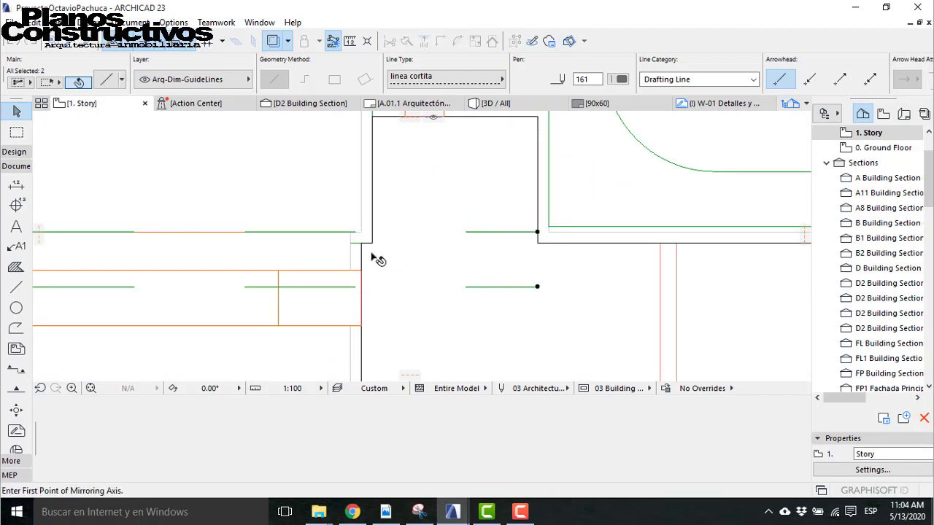
left_click(361, 232)
left_click(393, 232)
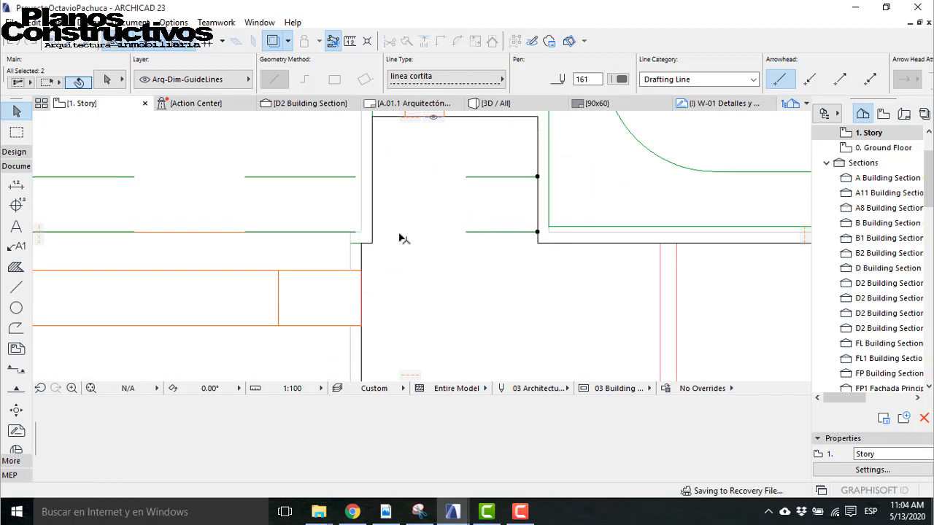
scroll(382, 324, "down", 3)
key("Escape")
Step: Stretch the lower end of the lower shower's sliding window to the mirrored guide line, making it 1.29 wide
scroll(398, 248, "up", 2)
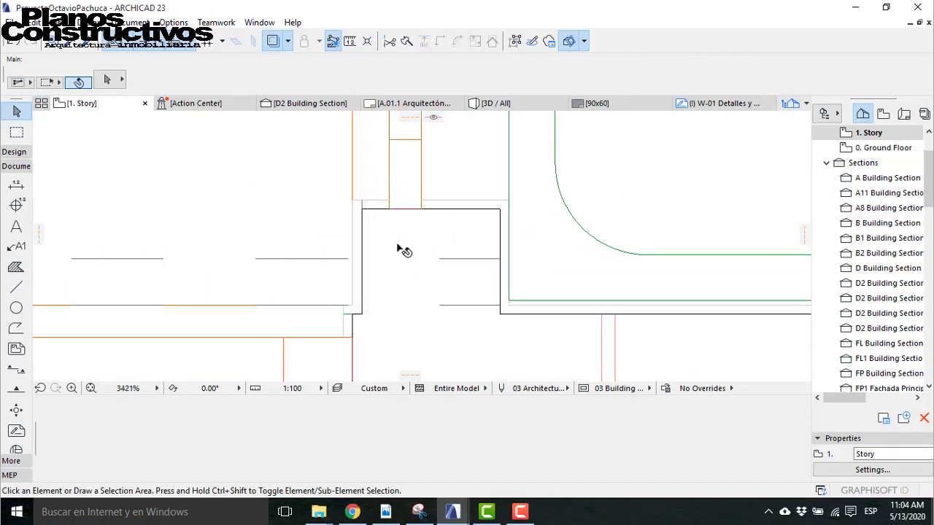
left_click(355, 206)
key("Escape")
left_click(353, 201)
left_click(355, 184)
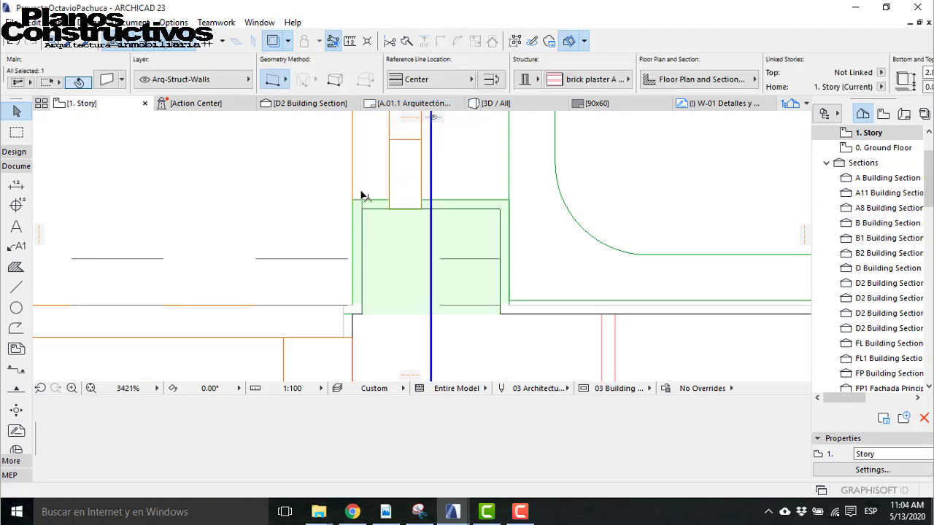
left_click(417, 179)
left_click(351, 209)
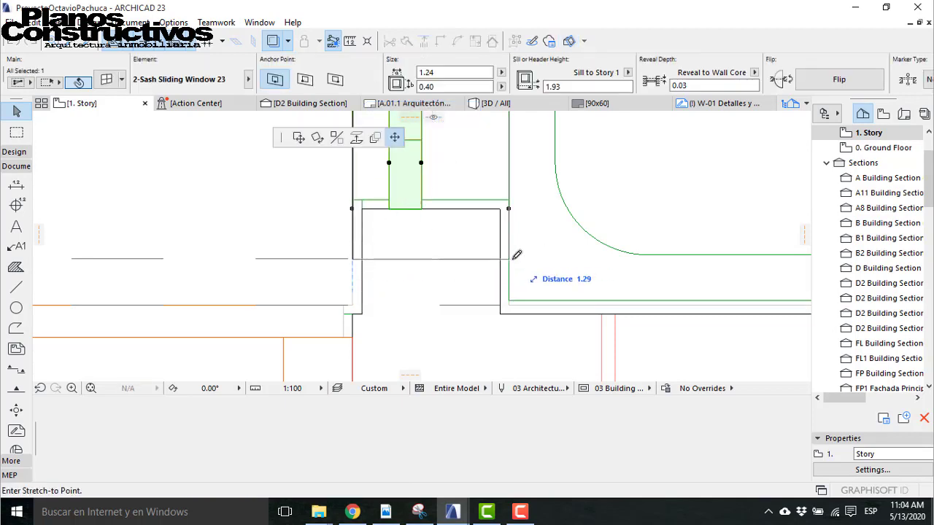
left_click(509, 258)
scroll(386, 274, "down", 4)
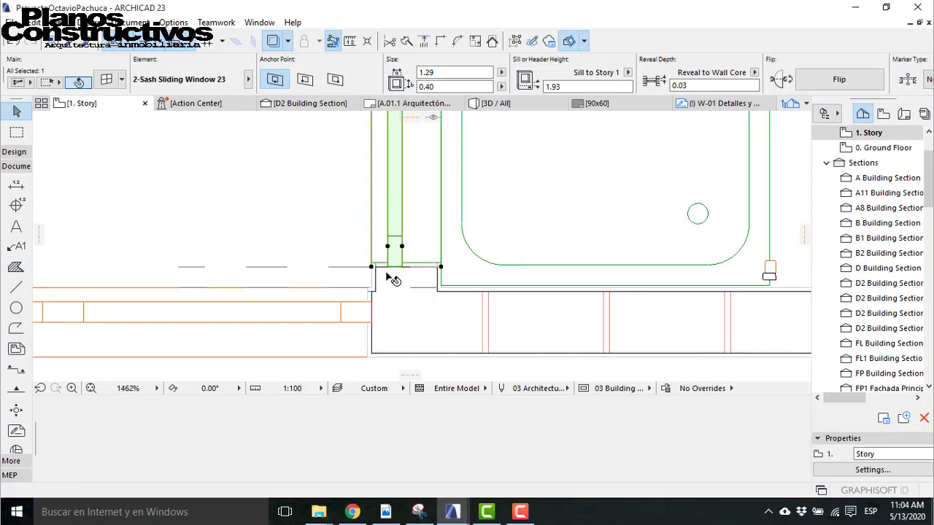
key("Escape")
scroll(328, 298, "down", 5)
scroll(362, 135, "up", 5)
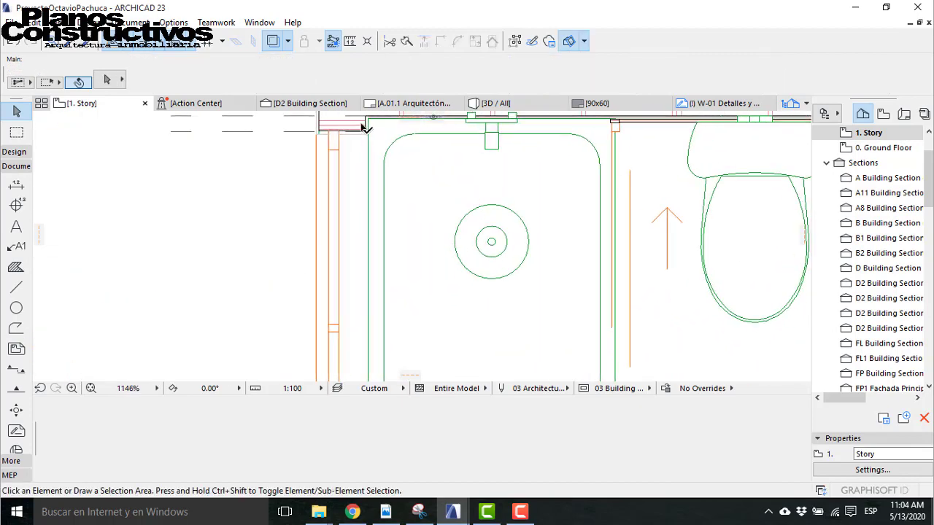
left_click(372, 141)
key("Escape")
left_click(369, 136)
key("Escape")
left_click(336, 141)
scroll(337, 182, "down", 9)
key("Escape")
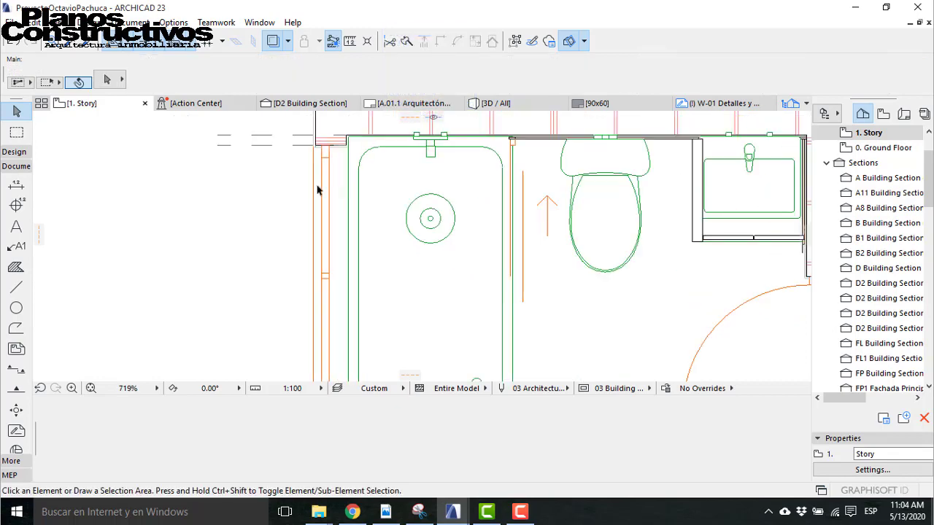
Step: Copy the upper shower's rectangular wall niche to the lower shower, aligning its lower end beside the lower window
scroll(337, 183, "up", 8)
left_click(334, 204)
key("ctrl+shift+d")
left_click(328, 202)
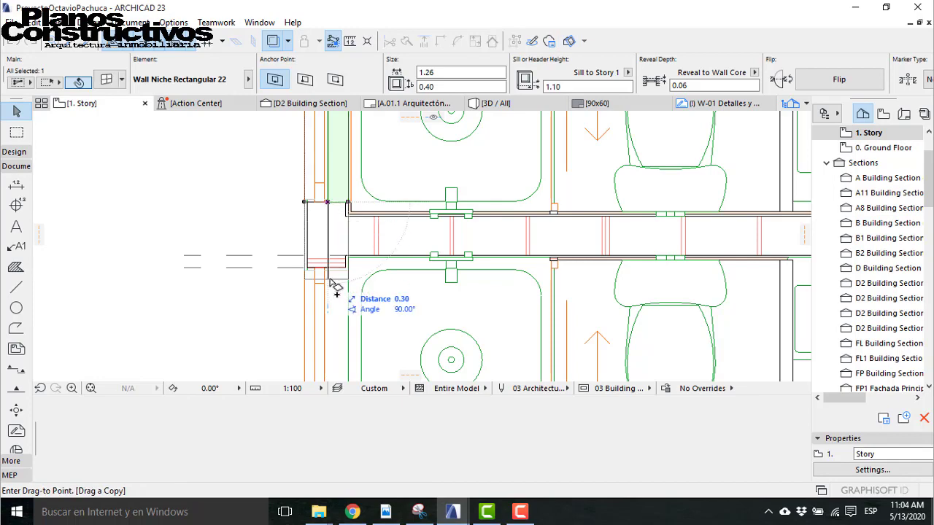
middle_click_drag(331, 305, 322, 131)
scroll(326, 294, "down", 4)
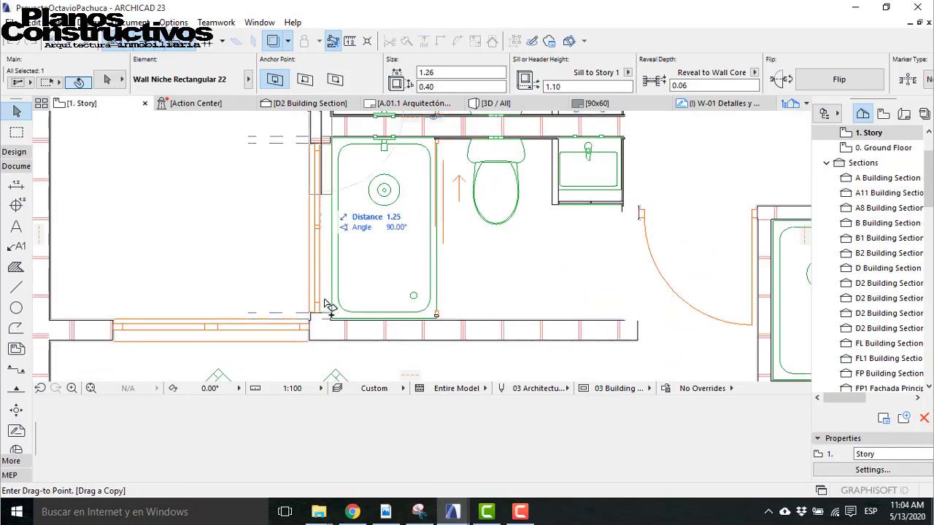
scroll(327, 319, "up", 5)
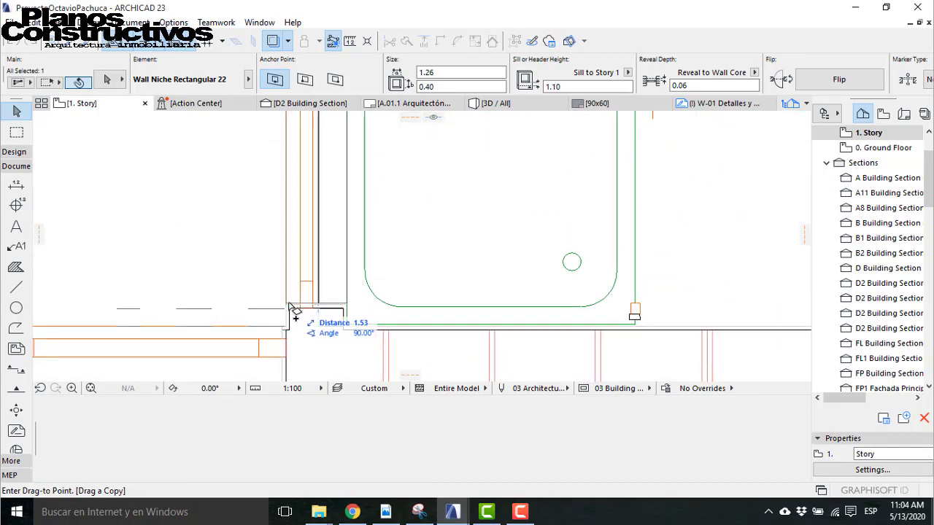
left_click(349, 312)
Step: Stretch the upper end of the copied wall niche to the upper end of the lower shower's window
scroll(299, 188, "down", 3)
scroll(289, 151, "up", 3)
scroll(289, 152, "up", 3)
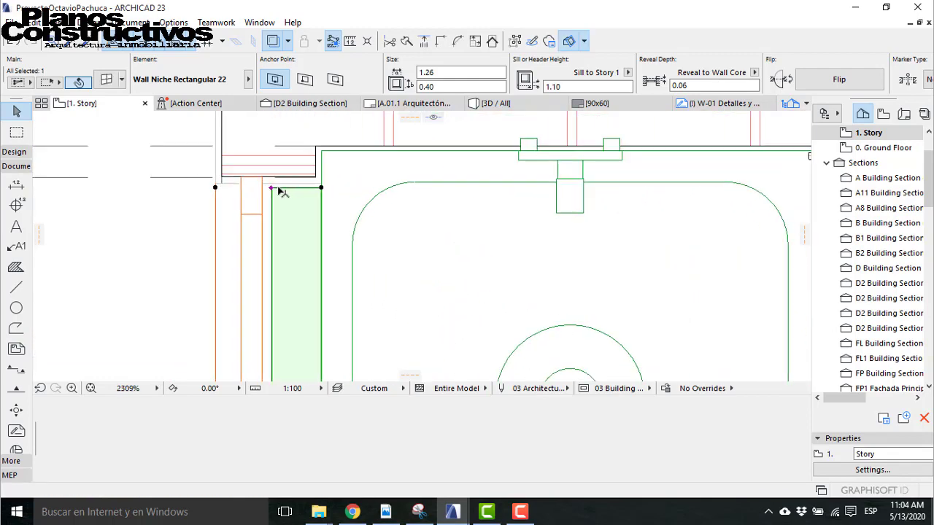
scroll(236, 187, "up", 2)
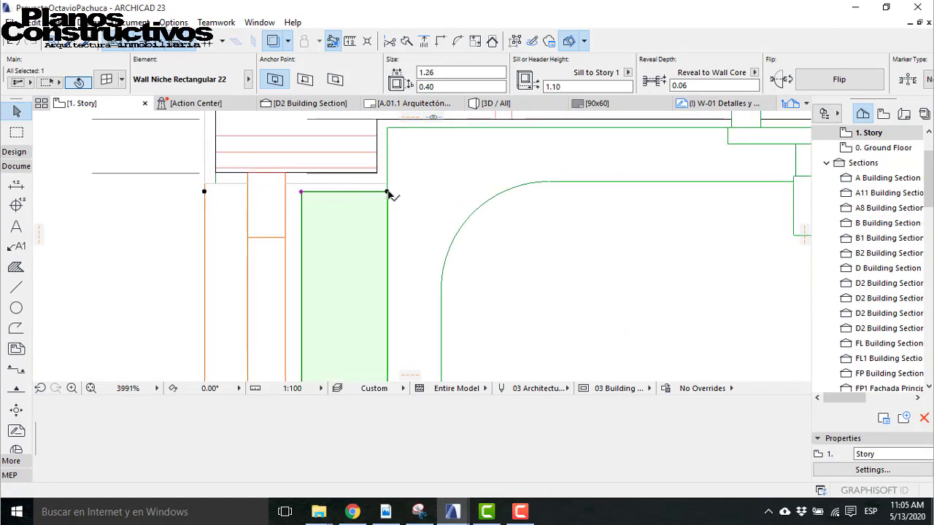
left_click(387, 192)
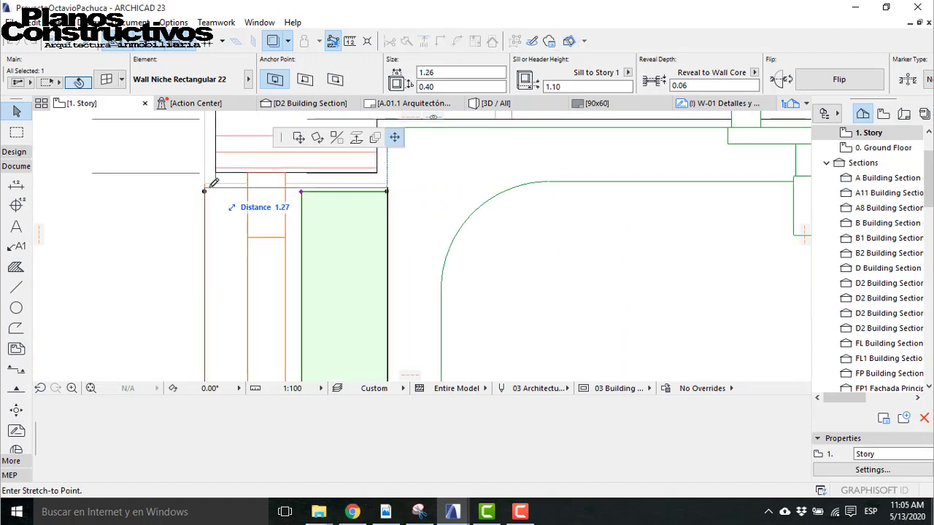
left_click(387, 183)
left_click(180, 192)
Step: Examine the tile wall at the upper shower's corner and compare it with the lower shower
scroll(180, 191, "down", 3)
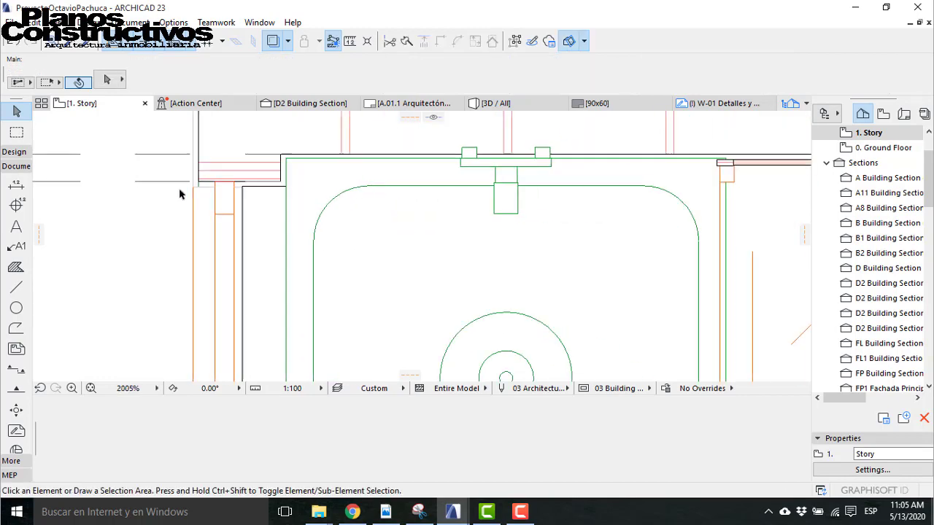
scroll(179, 194, "down", 5)
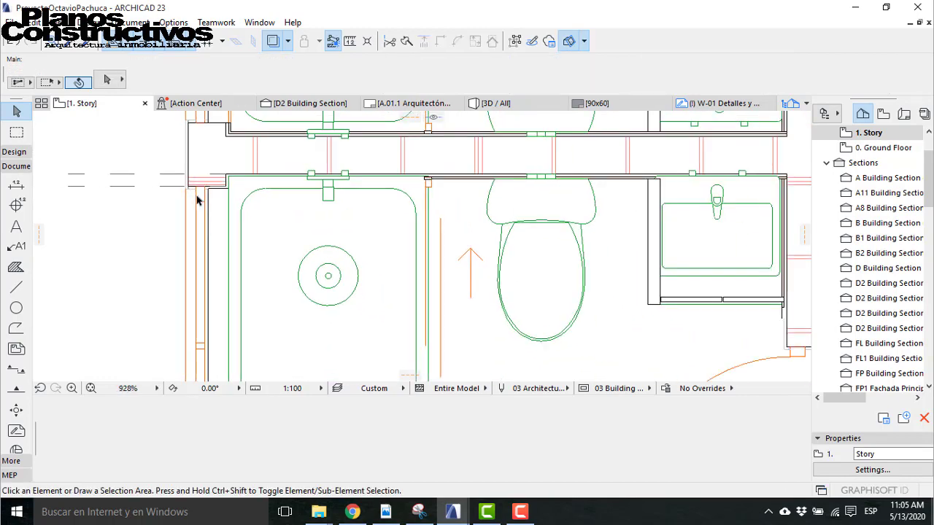
scroll(226, 142, "up", 3)
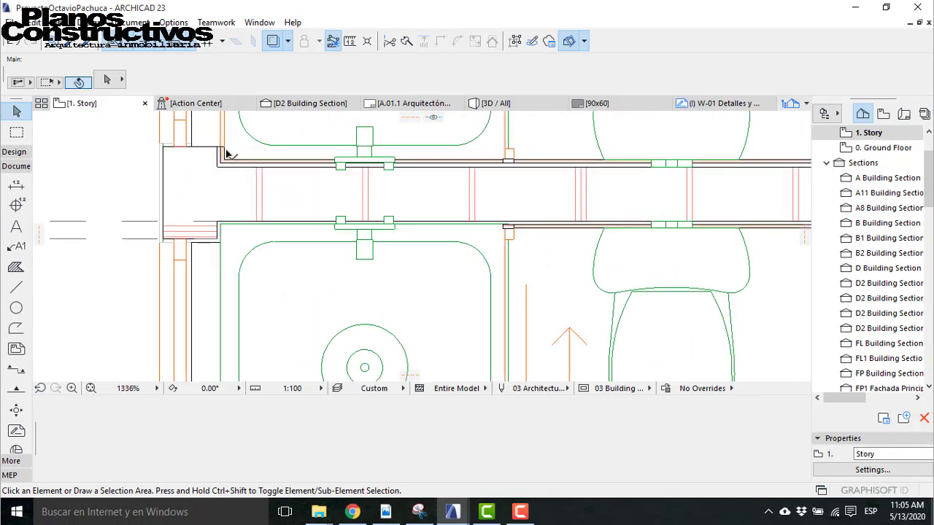
scroll(227, 158, "up", 3)
left_click(226, 162)
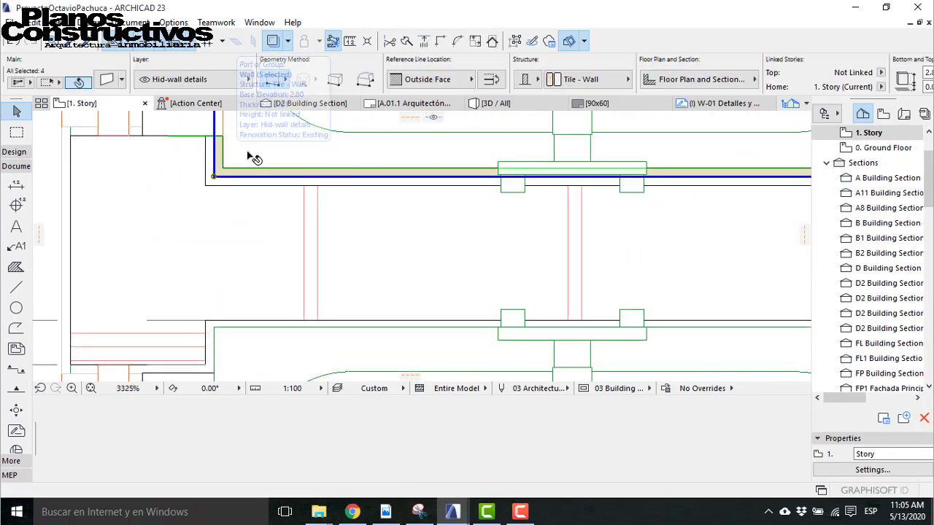
scroll(271, 162, "down", 2)
key("Escape")
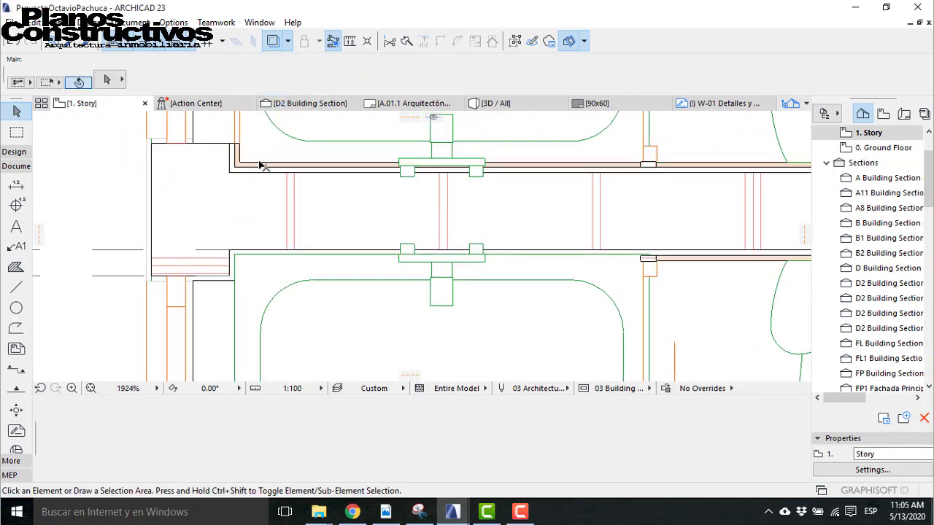
scroll(262, 165, "down", 3)
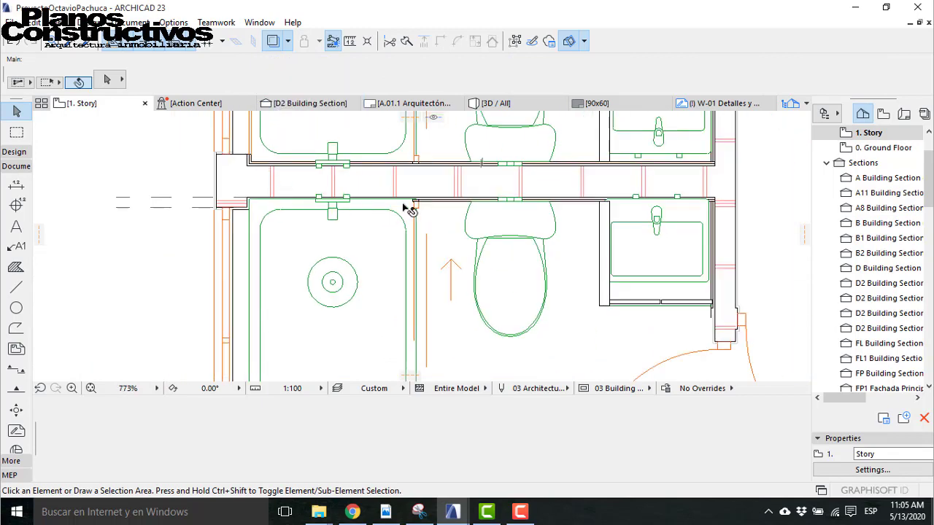
Step: Send the lower shower tray backward twice in the display order
left_click(321, 248)
right_click(321, 248)
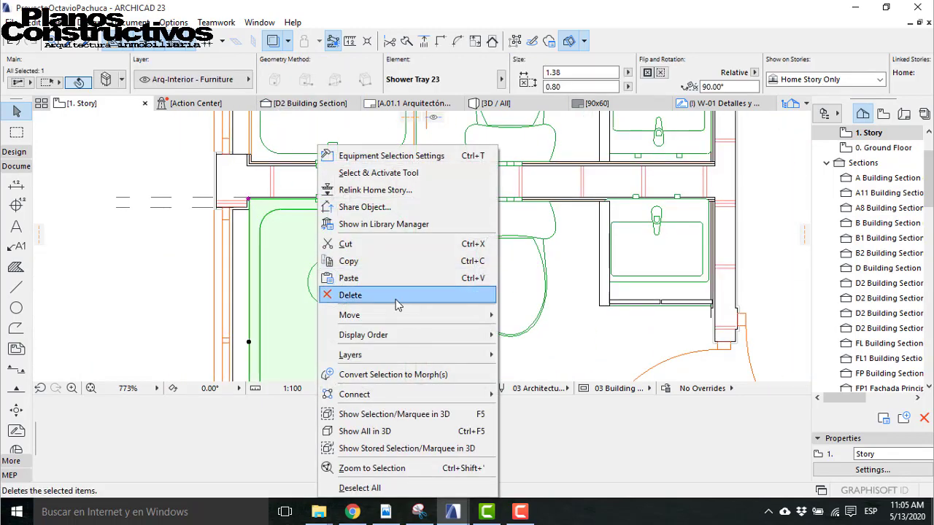
mouse_move(420, 338)
left_click(554, 369)
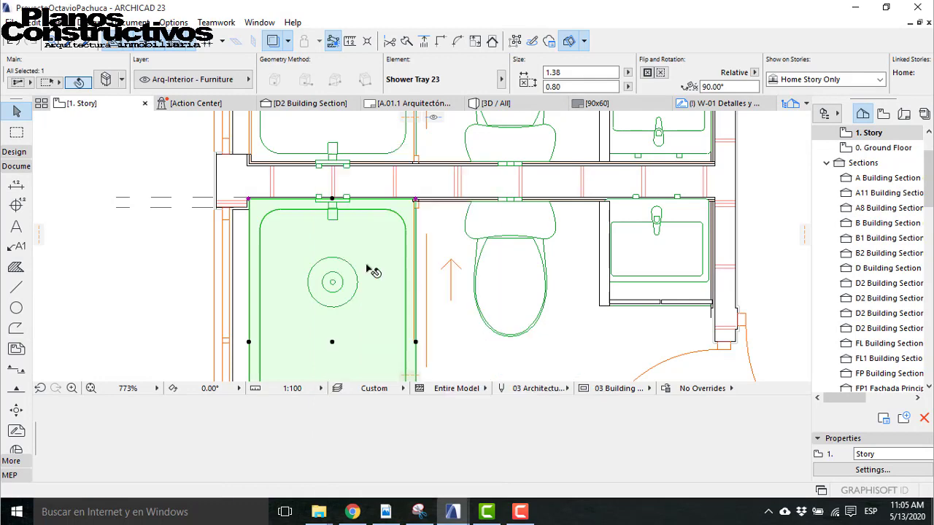
right_click(321, 237)
mouse_move(477, 335)
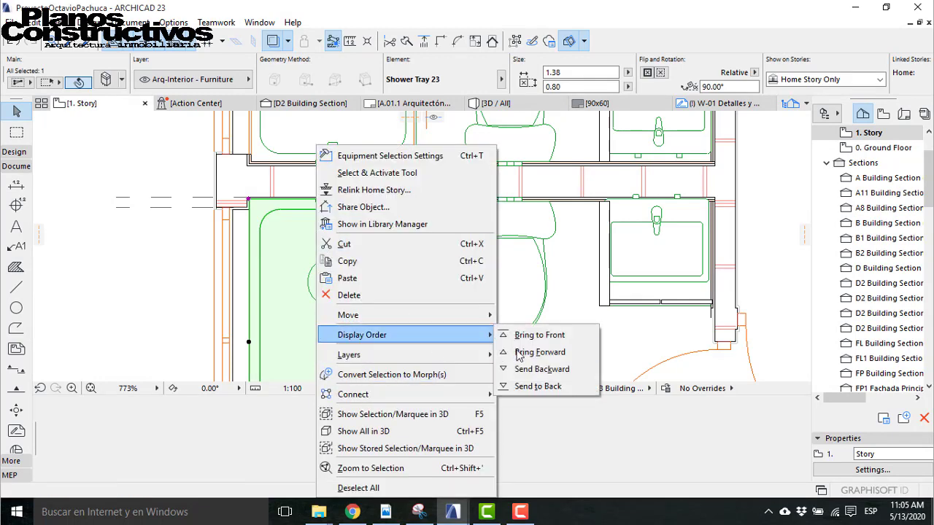
left_click(508, 368)
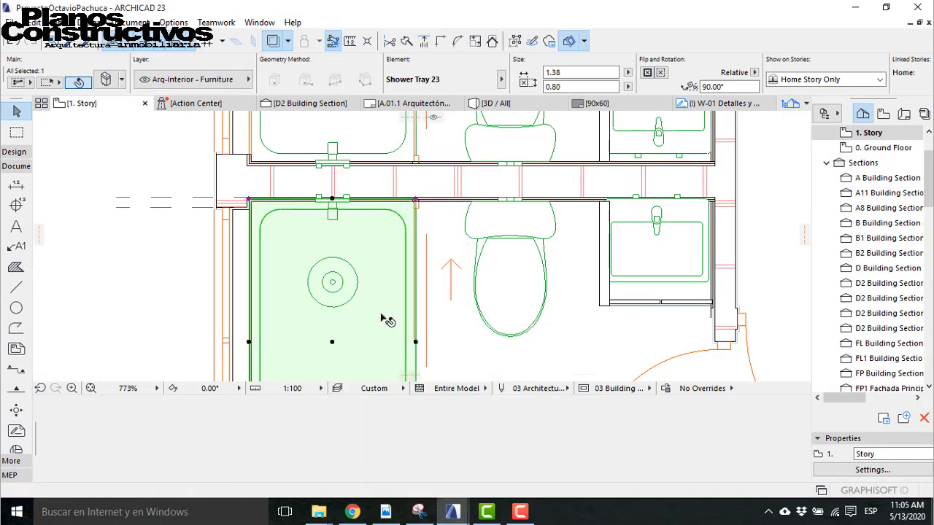
key("Escape")
Step: Place a 1.26 by 0.40 simple window opening in the lower shower's tile wall, using the upper shower opening's settings
scroll(246, 150, "up", 4)
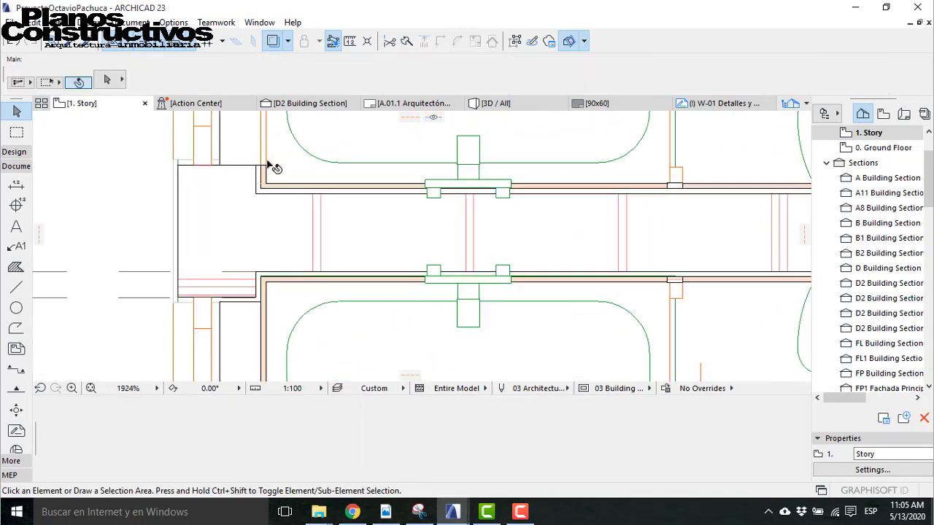
left_click(265, 159, "alt")
scroll(236, 138, "down", 1)
scroll(246, 265, "down", 3)
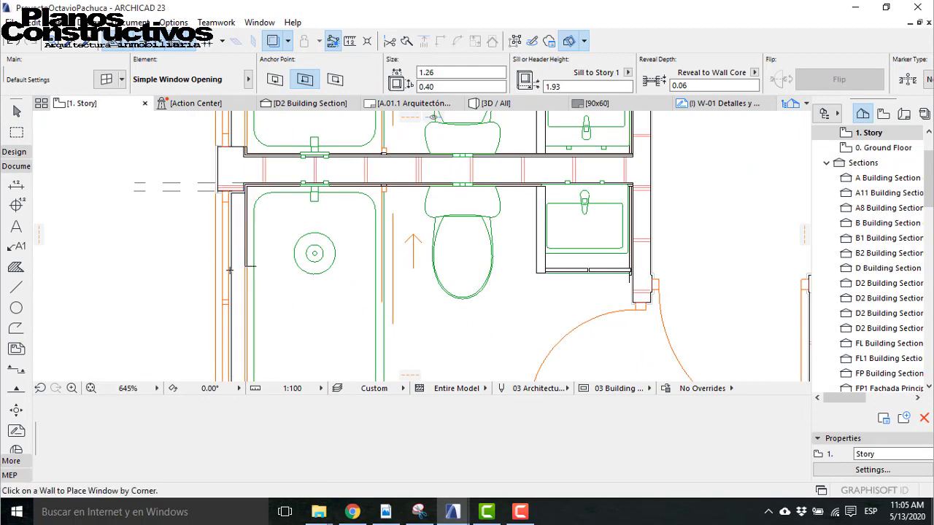
key("Escape")
Step: Move the new tile-wall opening so its upper end aligns with the upper end of the wall niche
scroll(226, 269, "up", 3)
left_click(278, 266)
key("ctrl+d")
left_click(279, 265)
scroll(281, 175, "up", 1)
middle_click_drag(281, 181, 281, 262)
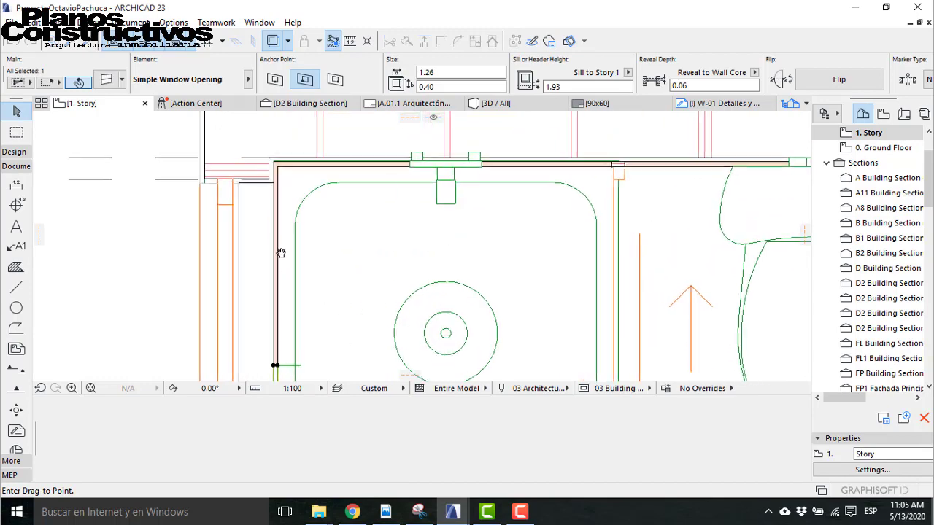
left_click(274, 183)
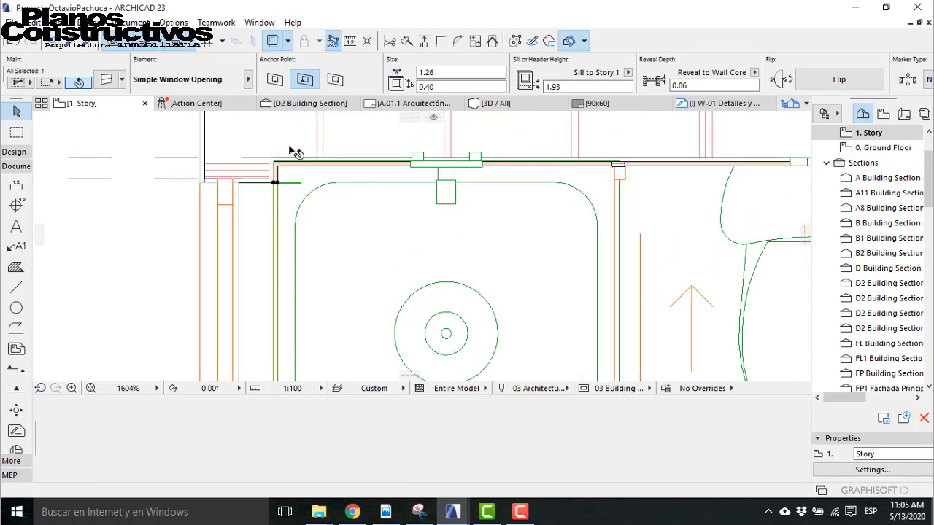
Step: Stretch the lower end of the tile-wall opening to the lower end of the wall niche
scroll(288, 157, "down", 4)
scroll(298, 343, "up", 6)
scroll(295, 348, "up", 2)
left_click(295, 305)
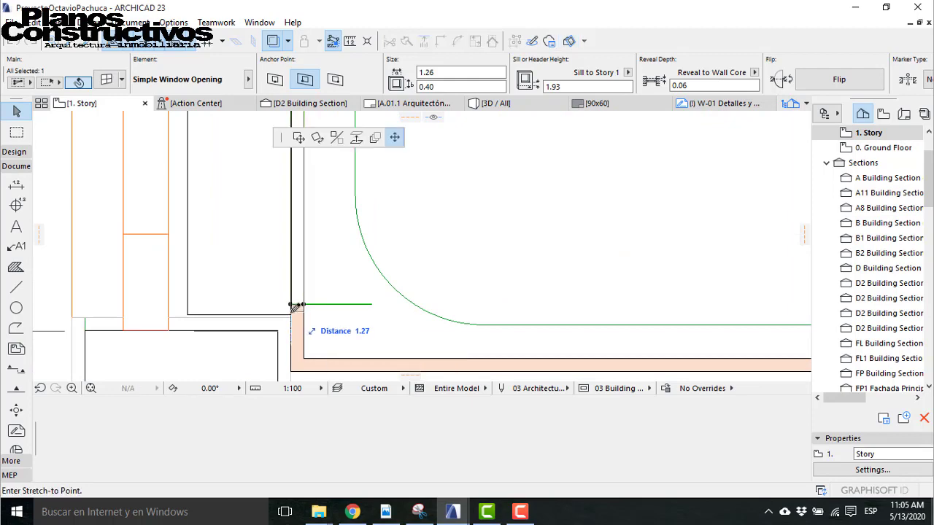
left_click(291, 314)
key("Escape")
Step: Cut a horizontal building section through the lower bathroom and its shower, facing the upper bathroom, using the existing D2 section's settings
scroll(362, 264, "down", 2)
scroll(369, 267, "down", 10)
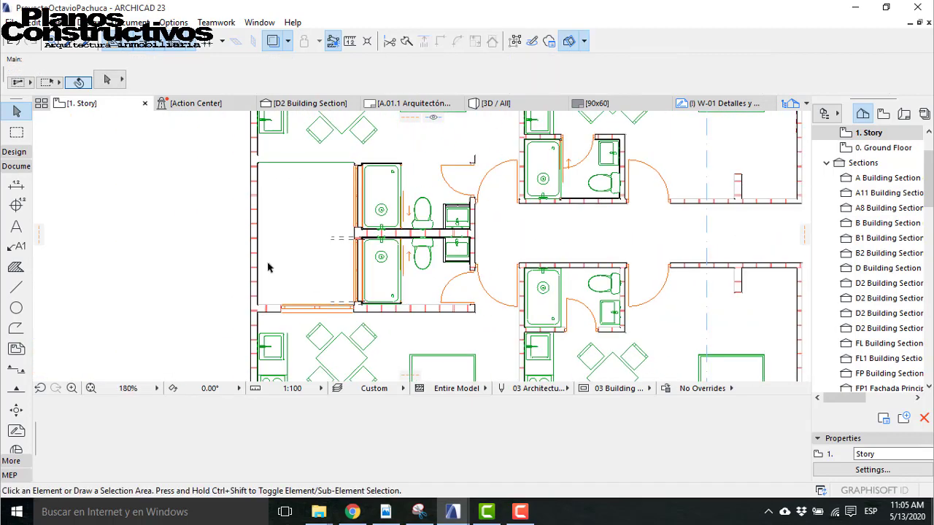
scroll(312, 283, "down", 4)
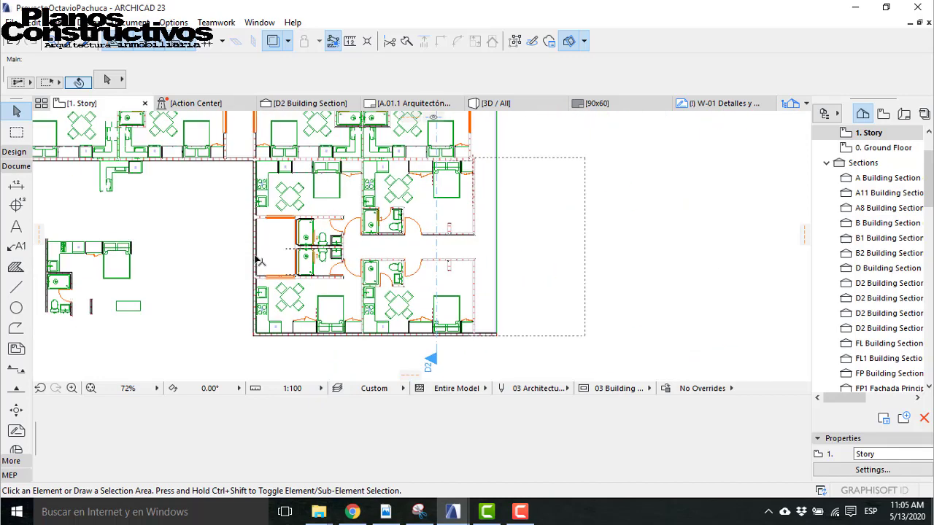
left_click(438, 249, "alt")
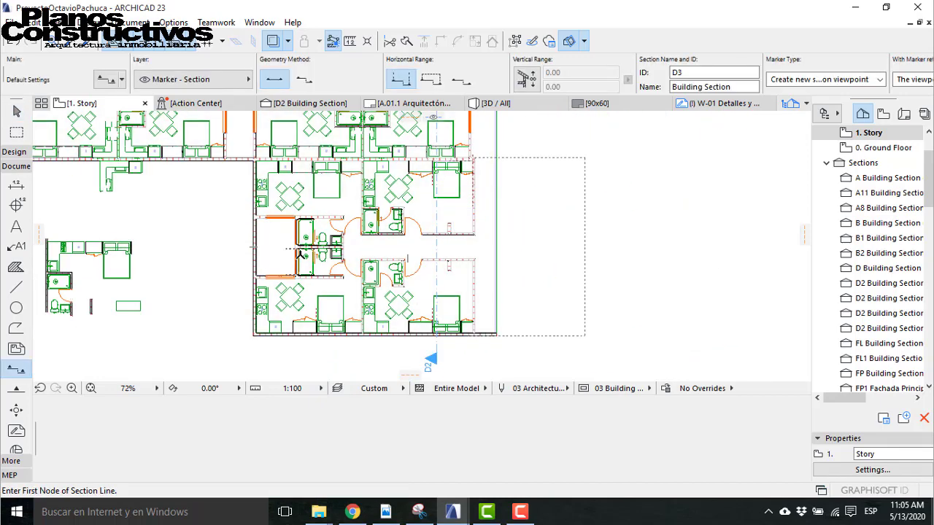
left_click(212, 261)
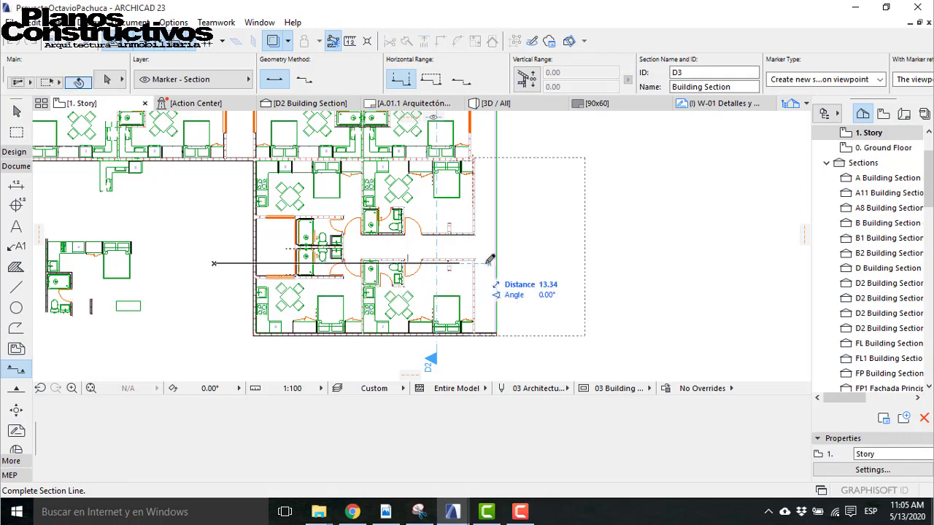
left_click(542, 260)
left_click(531, 241)
key("Escape")
scroll(306, 277, "up", 3)
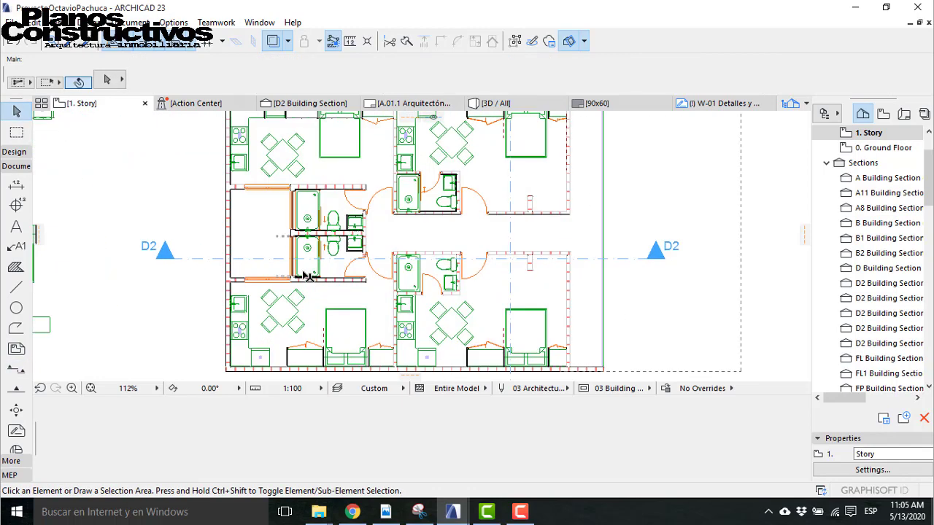
Step: Open the new horizontal D2 section with the current view settings
left_click(273, 257)
right_click(275, 259)
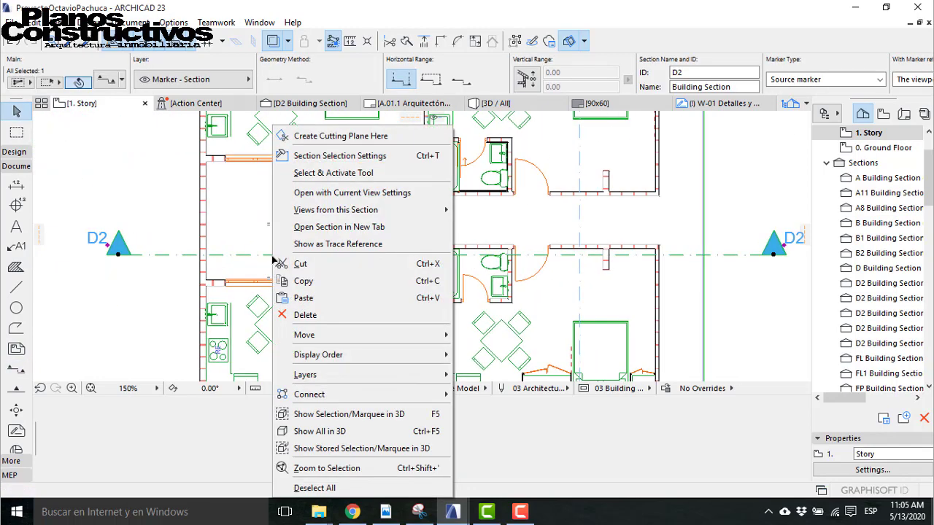
left_click(313, 191)
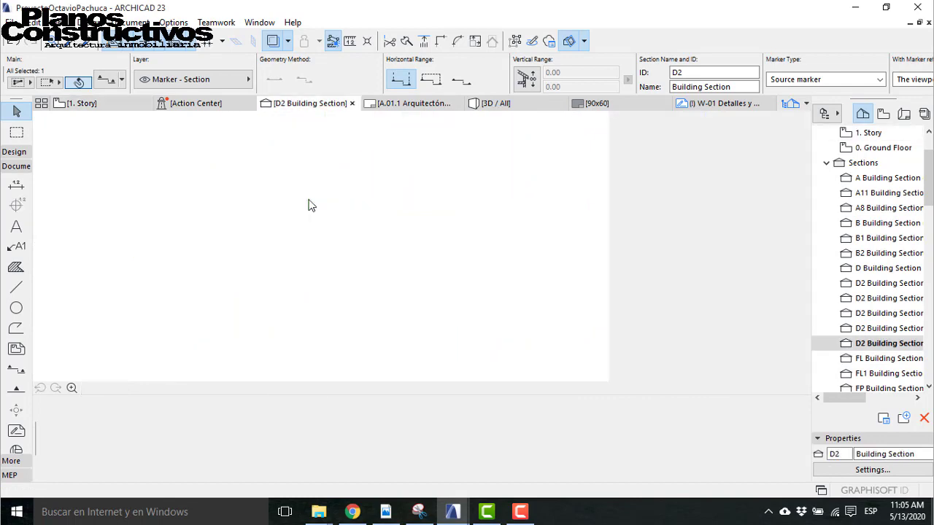
Step: Copy the lower shower's 1.27 by 0.40 tile-wall opening 0.83 down so its upper edge aligns with the niche's upper edge
scroll(307, 260, "up", 3)
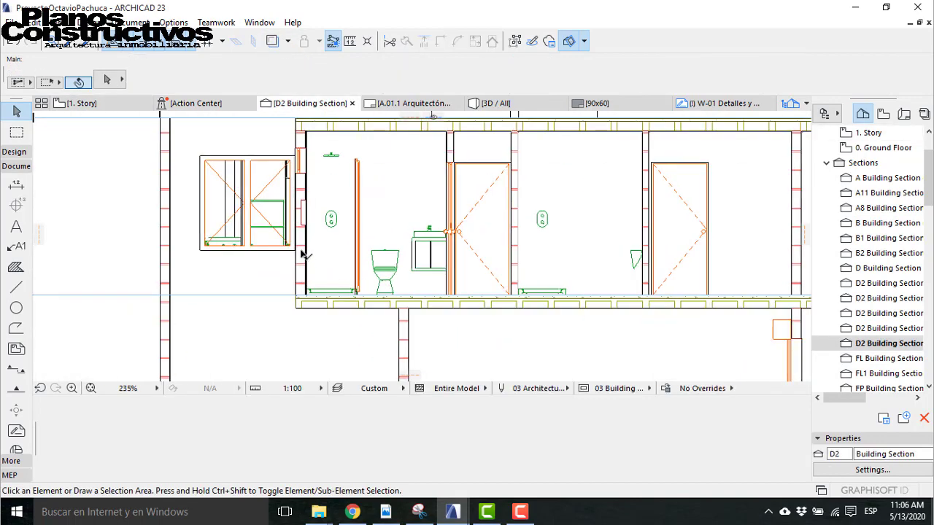
scroll(321, 262, "up", 4)
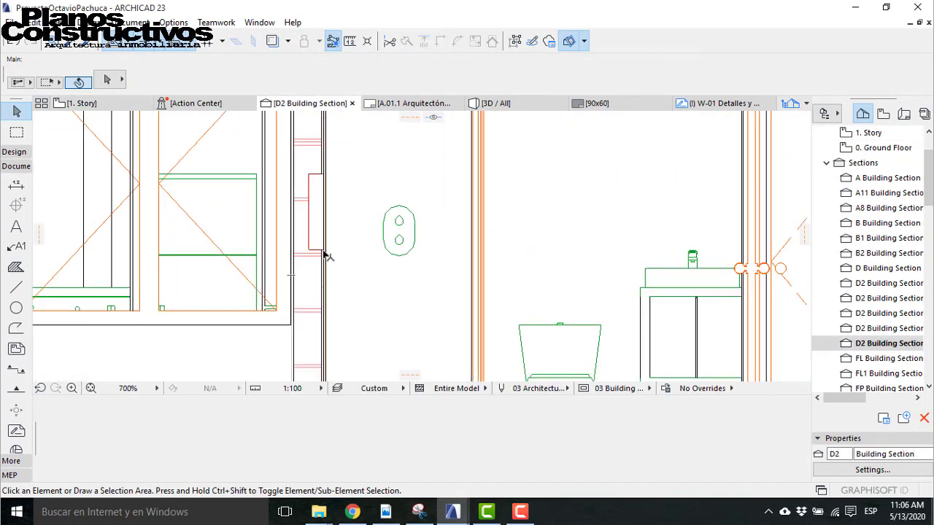
scroll(325, 261, "down", 2)
scroll(329, 234, "up", 6)
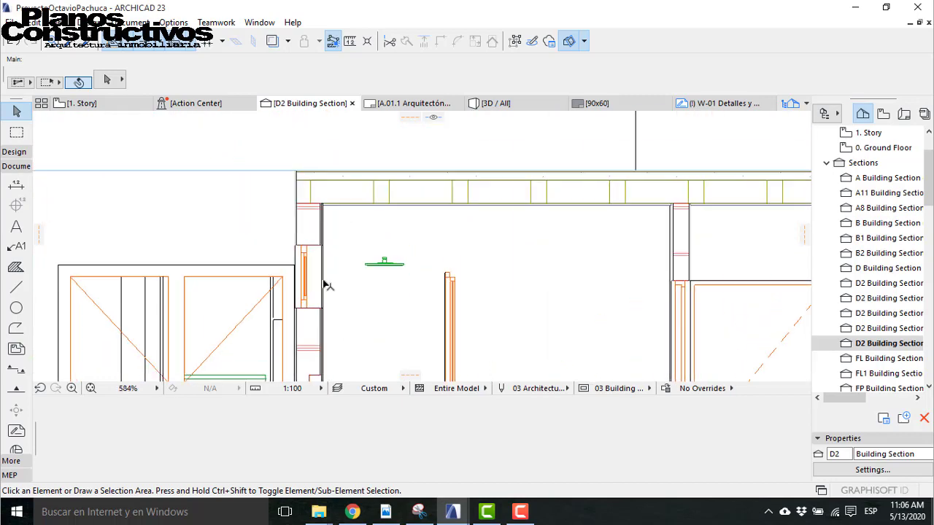
left_click(325, 224)
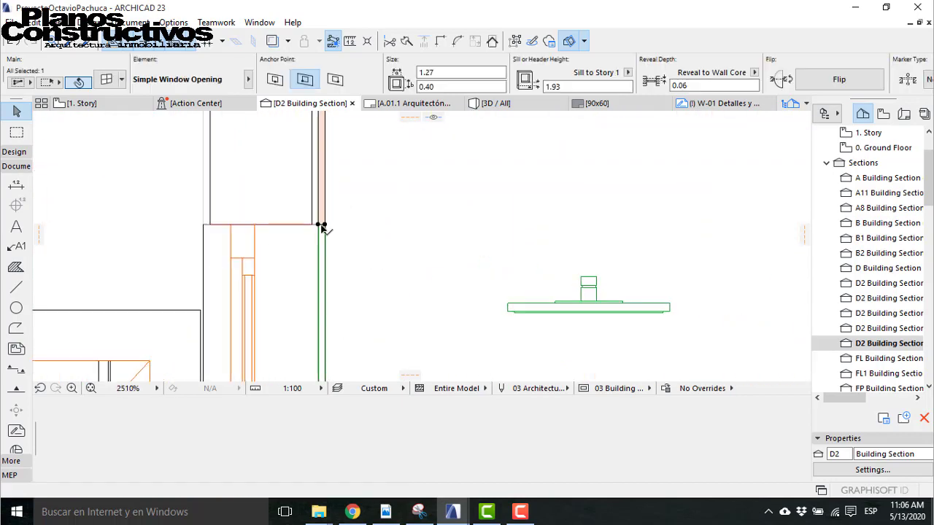
key("ctrl+shift+d")
left_click(322, 226)
scroll(322, 211, "down", 4)
scroll(331, 280, "up", 2)
scroll(340, 267, "up", 2)
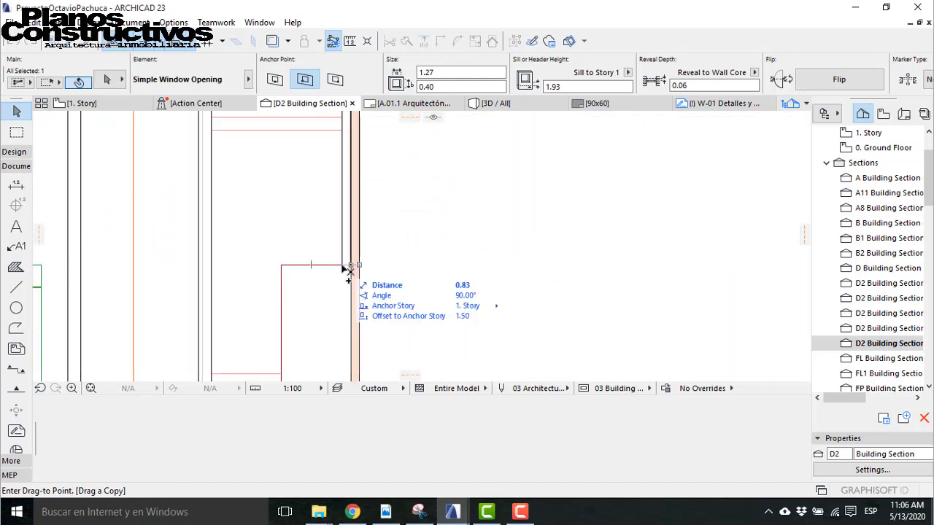
left_click(347, 265)
key("Escape")
scroll(335, 189, "down", 1)
scroll(340, 194, "down", 5)
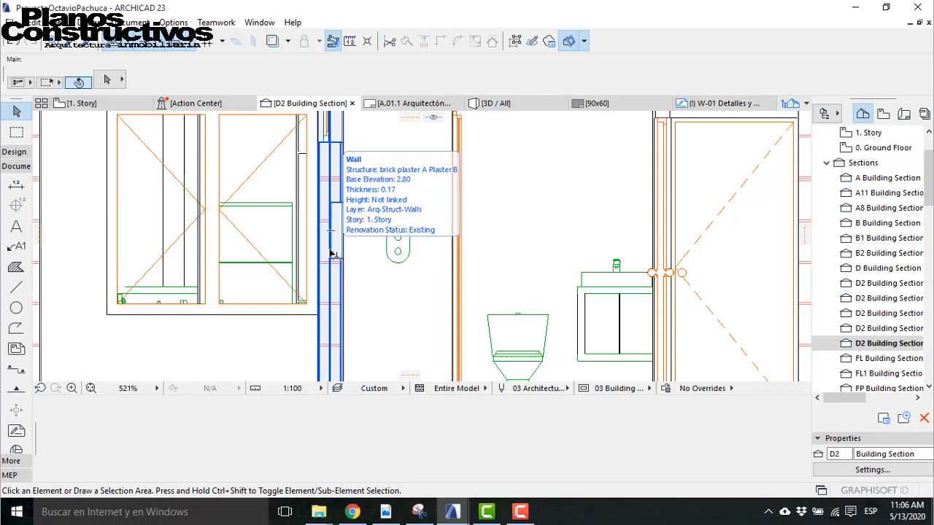
Step: Move the horizontal section line up about 1.10 in the 1. Story plan, through the upper bathroom, and reopen its section
left_click(104, 110)
left_click(253, 257)
left_click(253, 257)
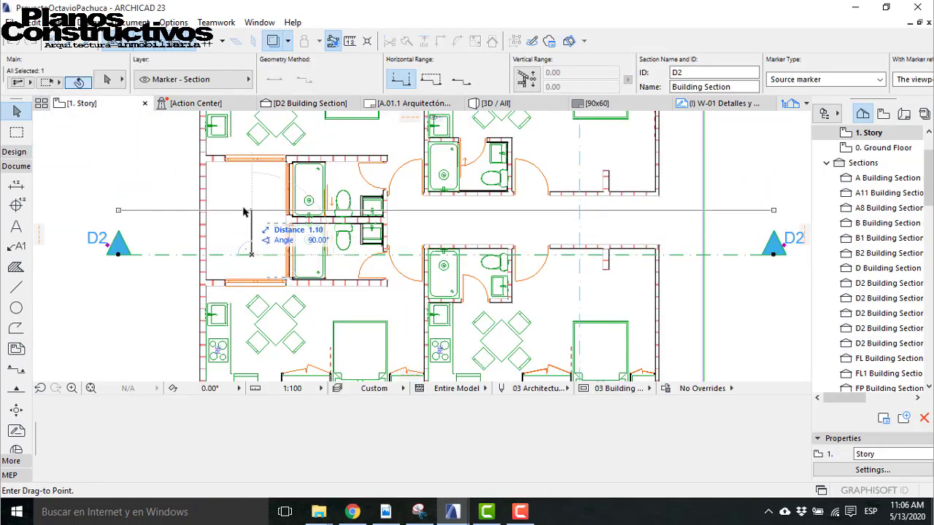
right_click(243, 207)
left_click(252, 212)
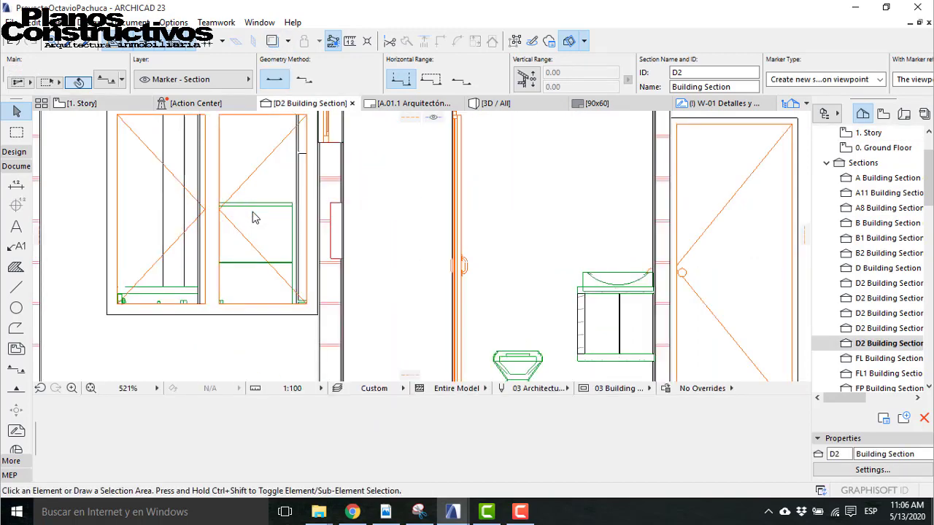
Step: Copy the upper shower's 1.26 by 0.40 tile-wall opening down so its lower edge aligns with the niche's lower edge
scroll(367, 219, "down", 4)
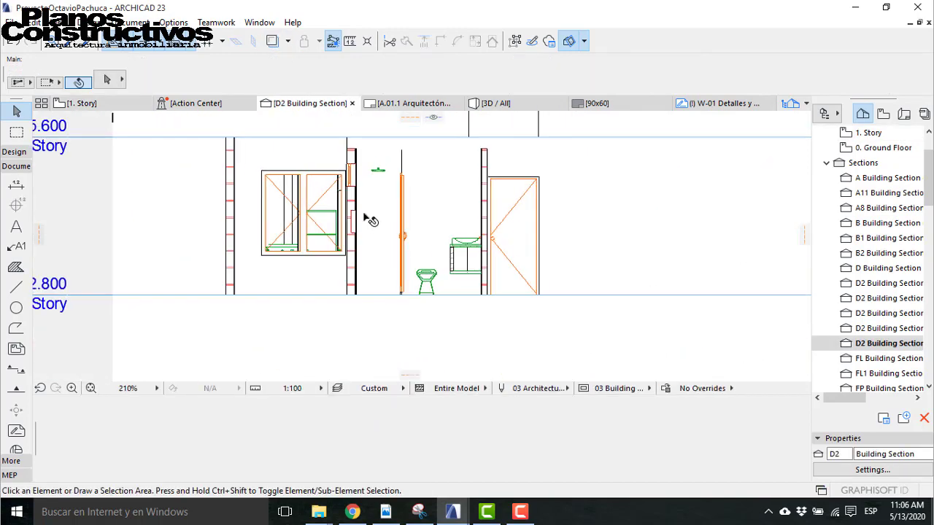
scroll(340, 196, "up", 5)
scroll(350, 224, "down", 4)
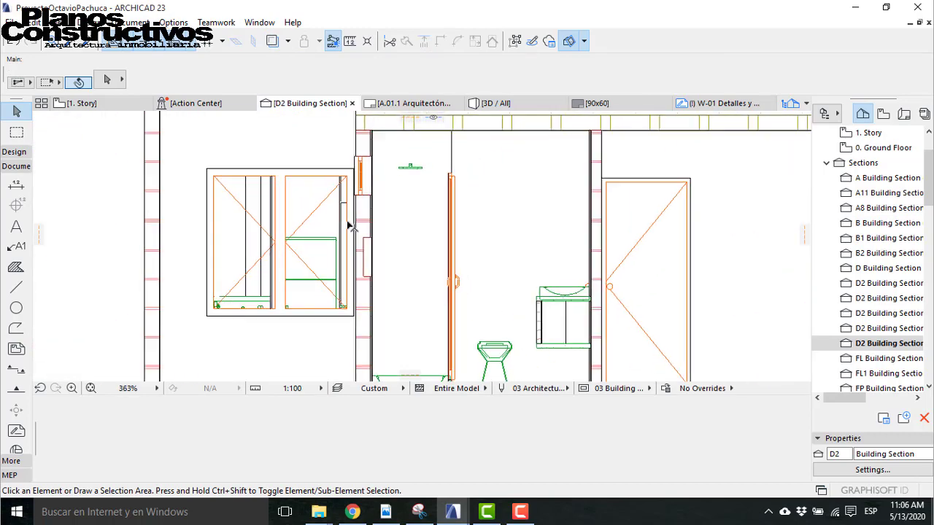
scroll(350, 219, "up", 6)
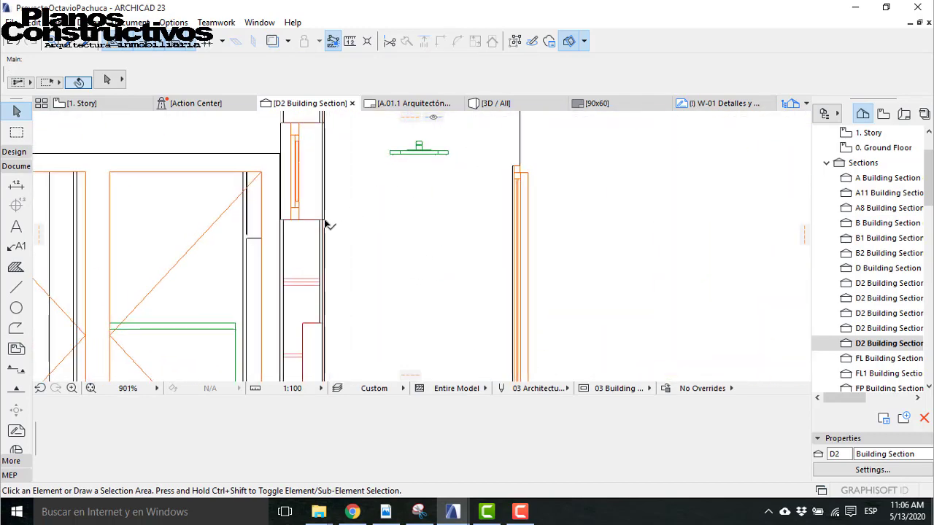
left_click(324, 219)
key("ctrl+shift+d")
left_click(324, 220)
middle_click_drag(334, 266, 325, 167)
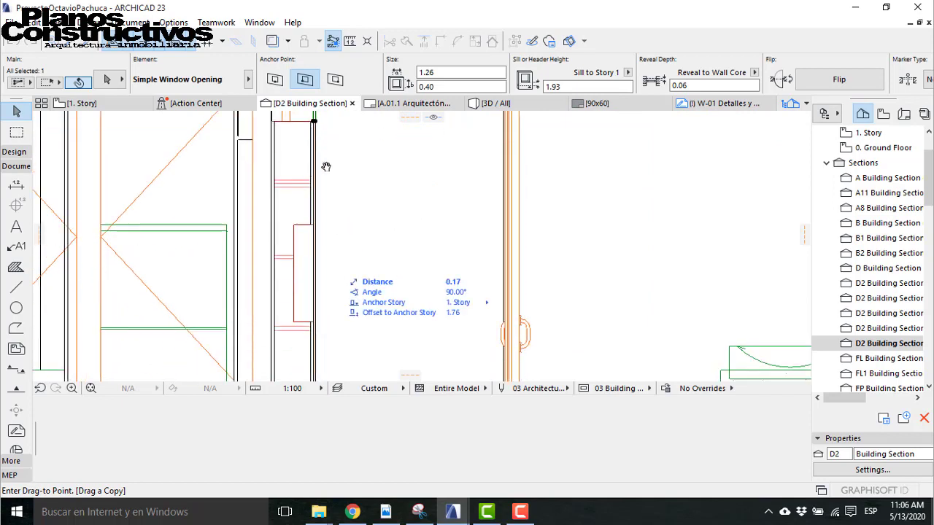
scroll(311, 328, "up", 4)
left_click(318, 315)
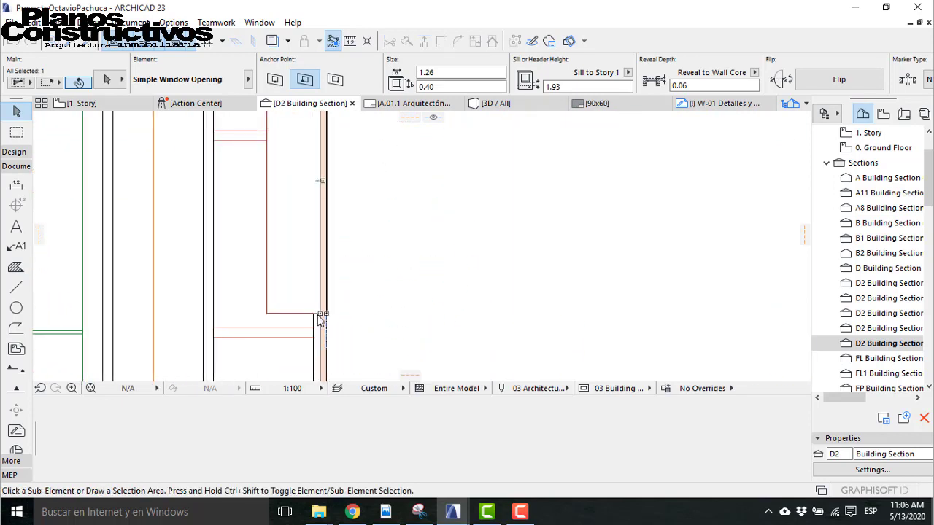
key("Escape")
scroll(331, 341, "down", 1)
scroll(339, 349, "down", 3)
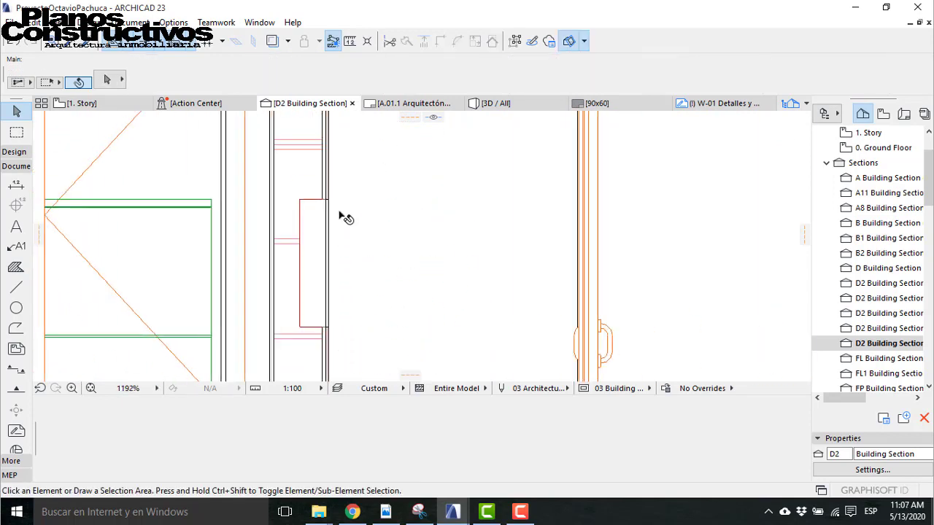
scroll(354, 218, "down", 5)
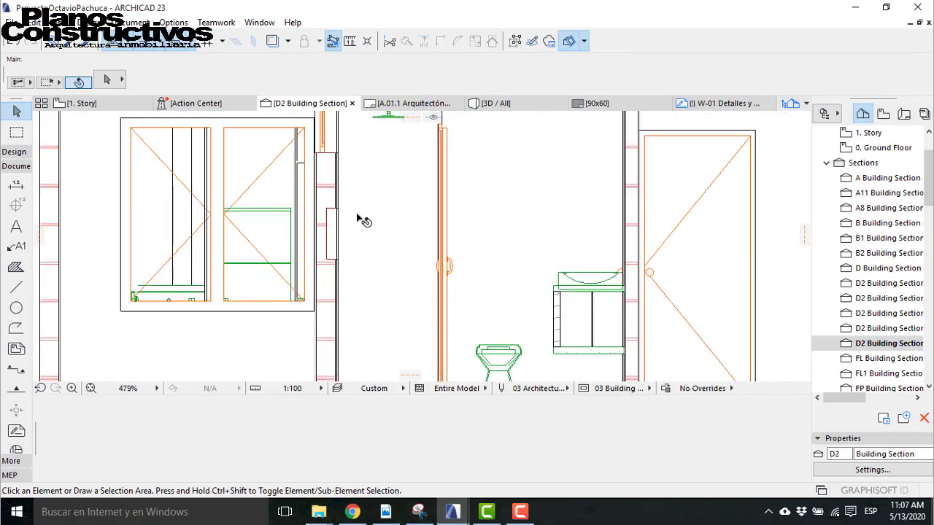
scroll(357, 220, "down", 3)
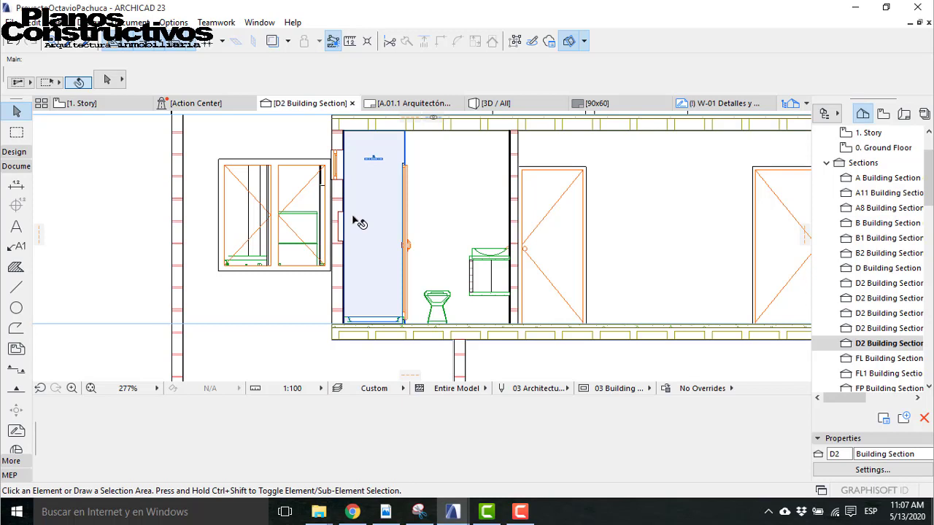
scroll(428, 186, "up", 1)
scroll(433, 181, "up", 3)
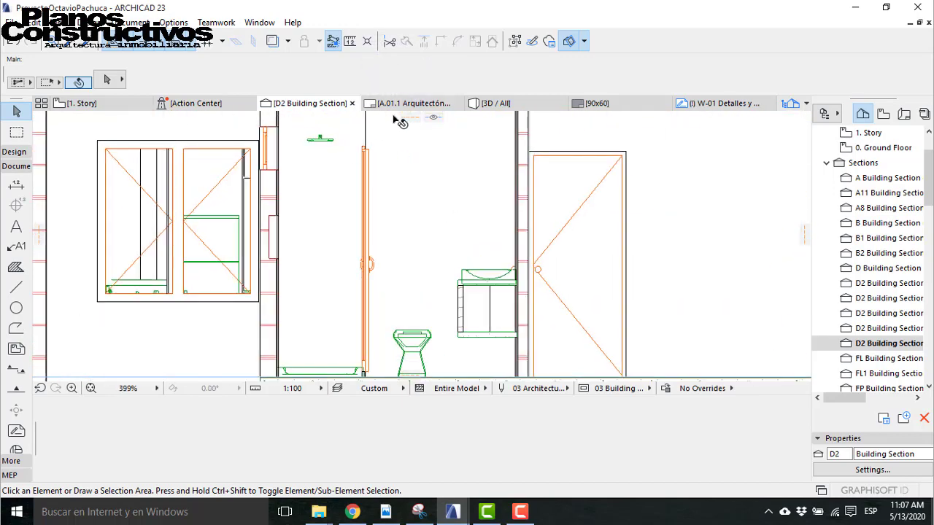
Step: Fly through the 3D model to inspect the shower window, the bathroom and the adjoining bedroom
left_click(496, 103)
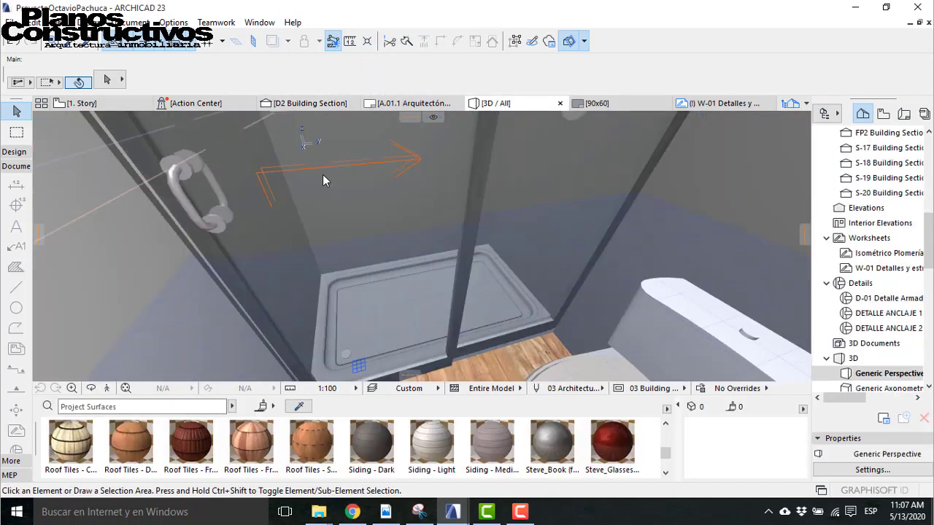
left_click(107, 388)
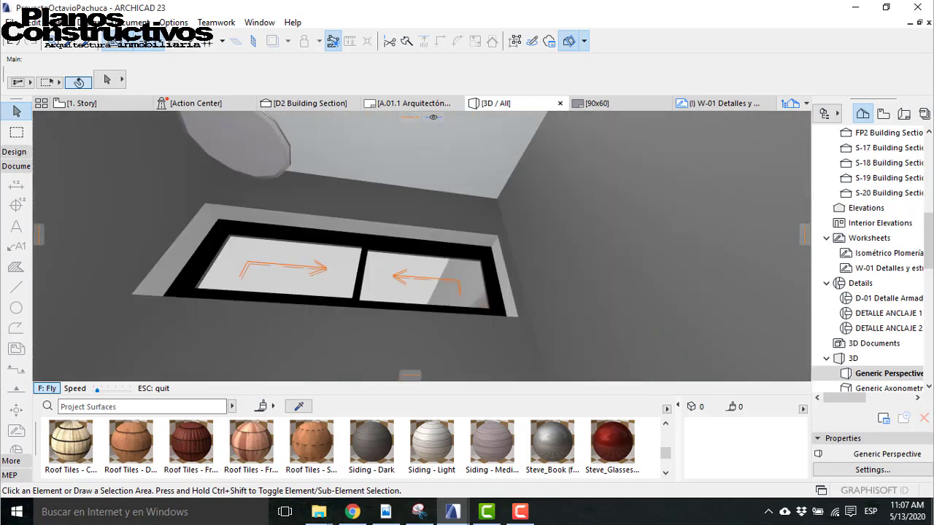
key("Up")
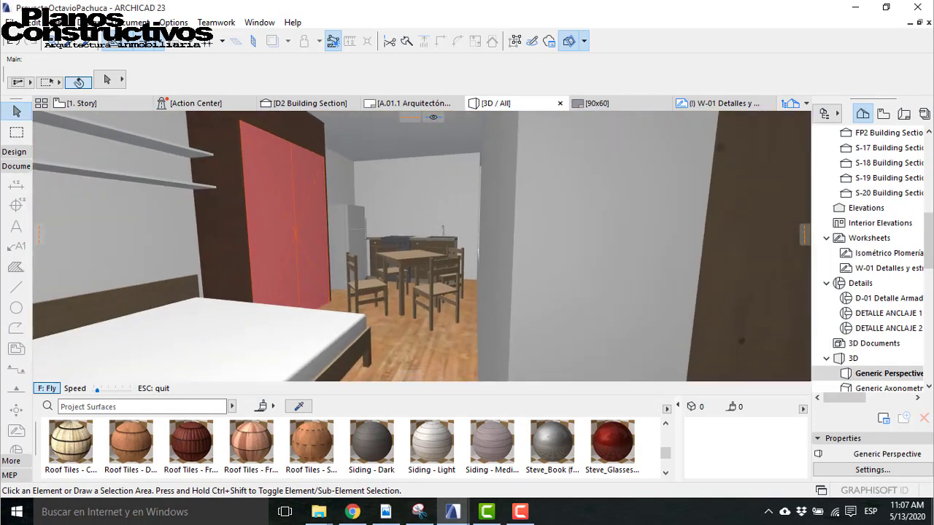
key("Escape")
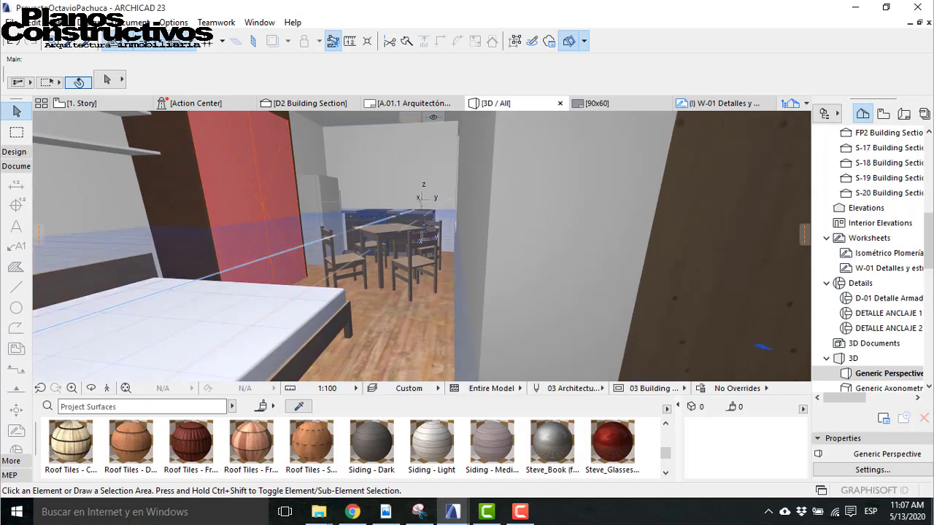
left_click(520, 511)
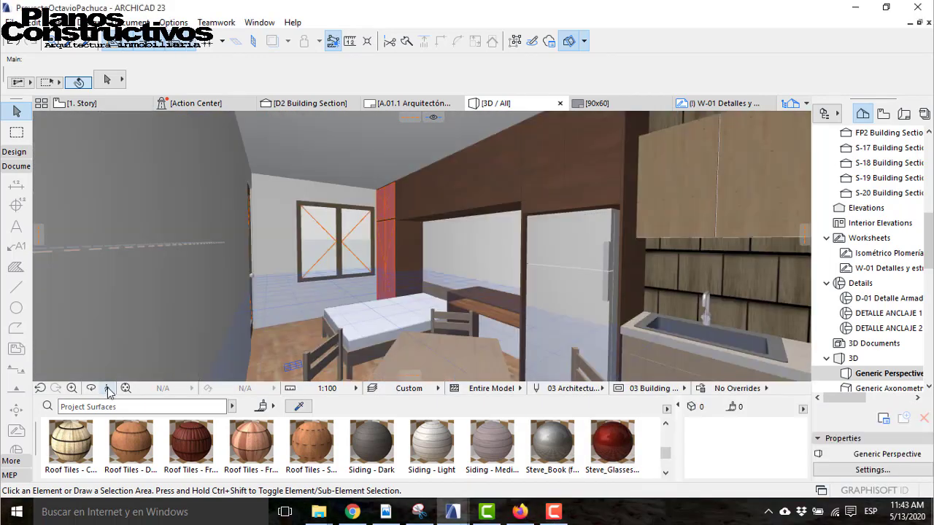
Step: Fly through the apartments in 3D to examine the bedroom, kitchen and dining areas and the exterior balcony with the shower windows
key("Up")
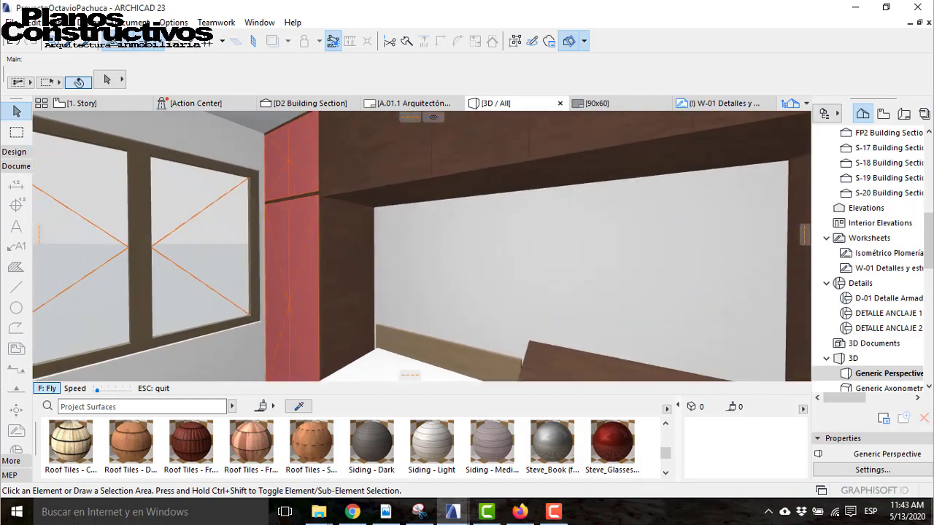
key("Up")
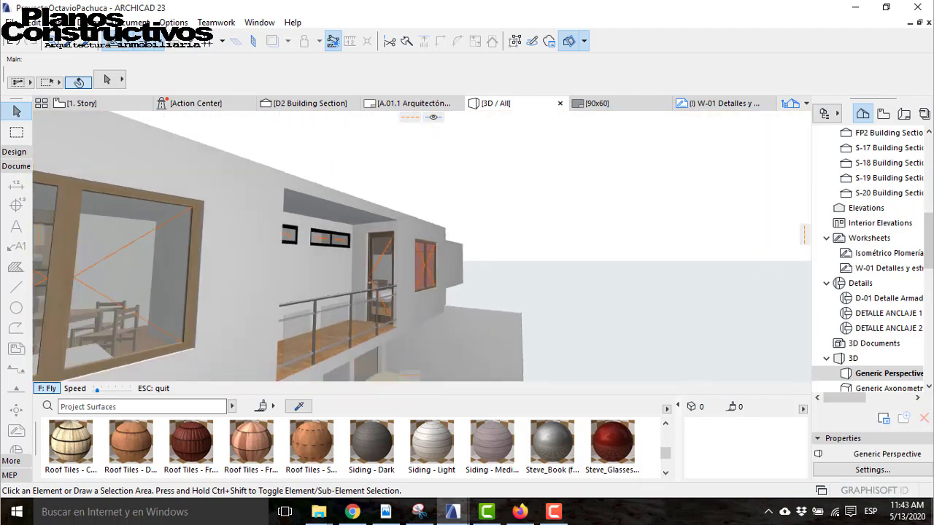
key("Up")
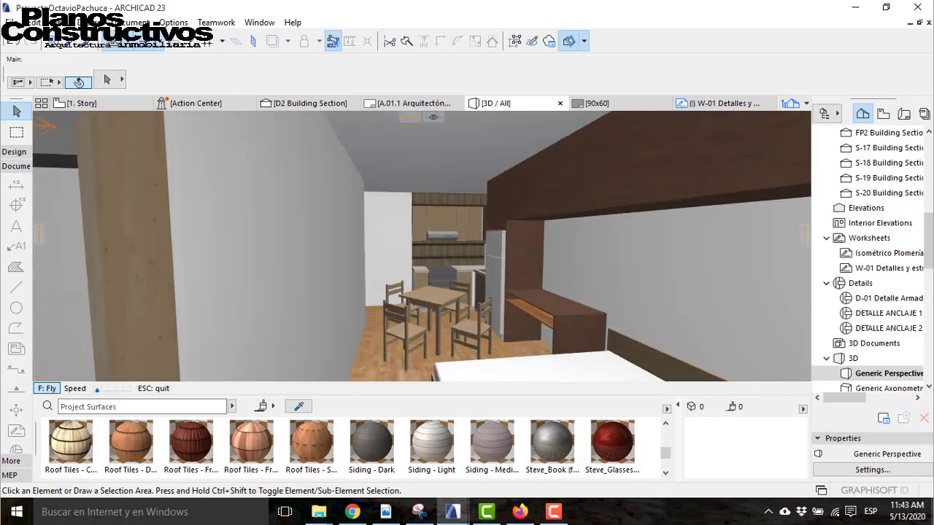
key("Up")
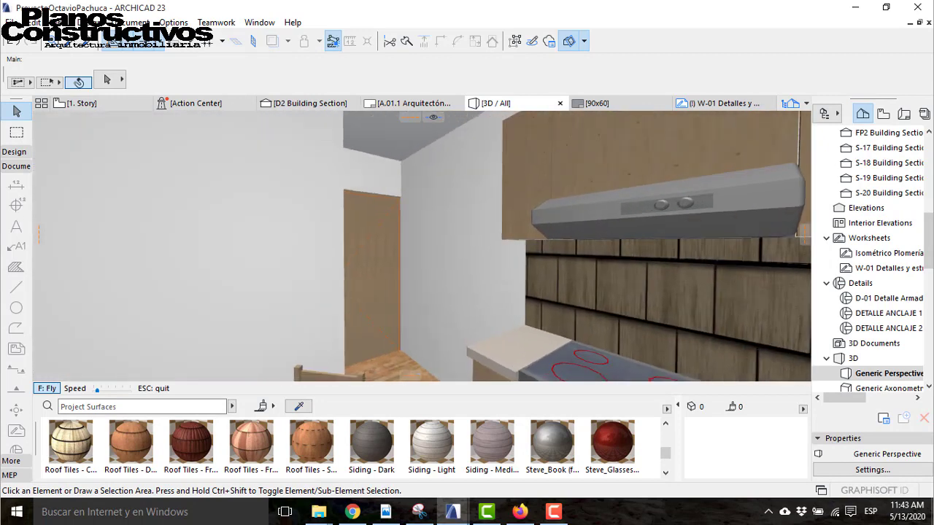
key("Up")
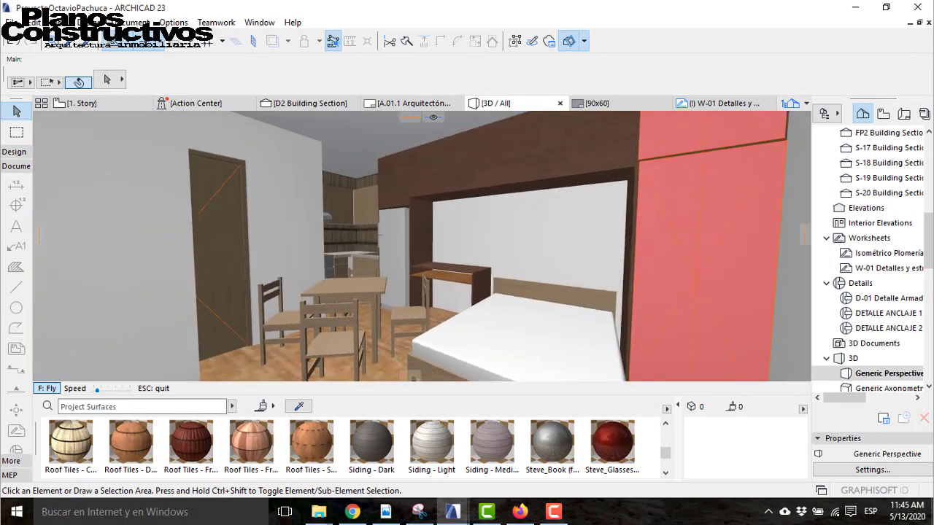
key("Up")
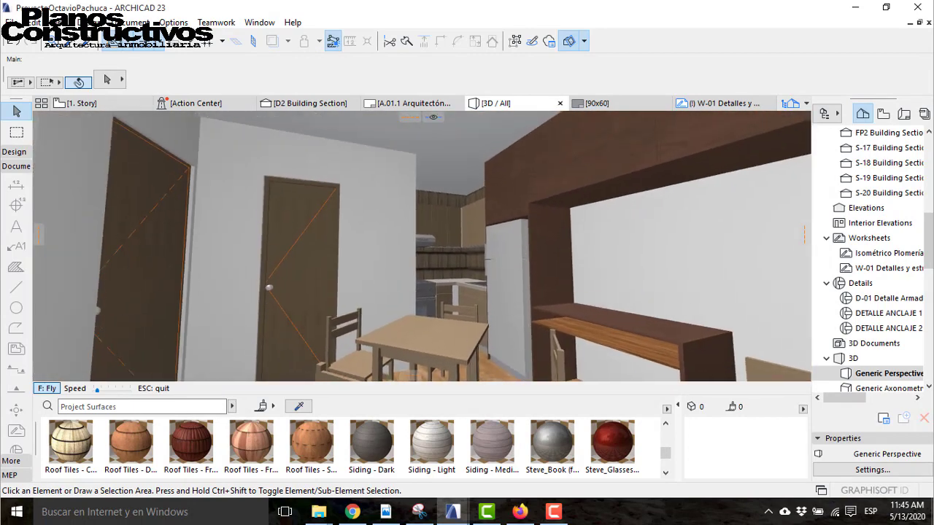
Step: Fly through the 3D model to examine the bathroom sink and toilet, the kitchen counter and the dining area
key("Up")
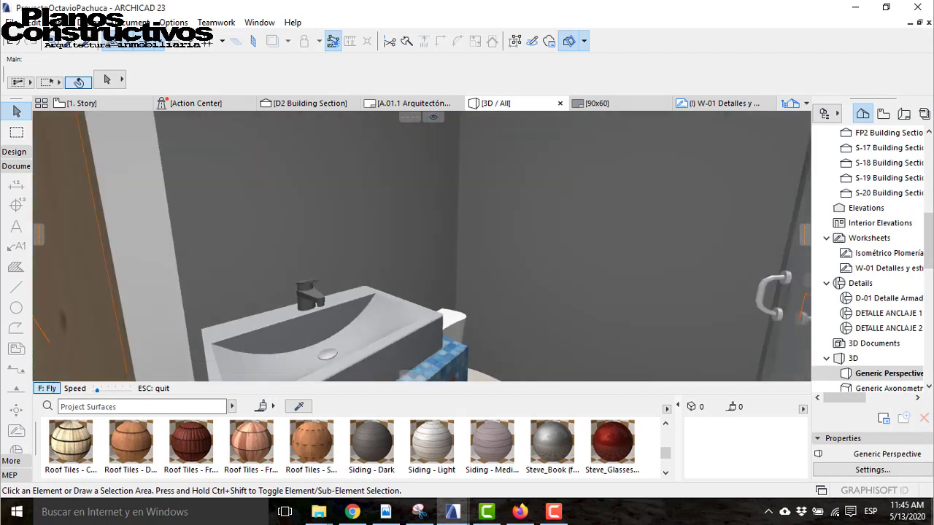
key("Up")
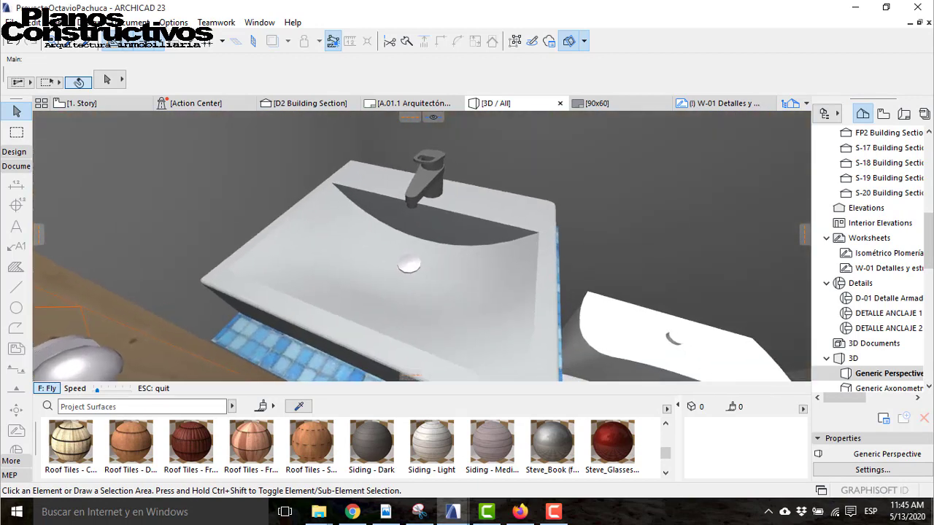
key("Up")
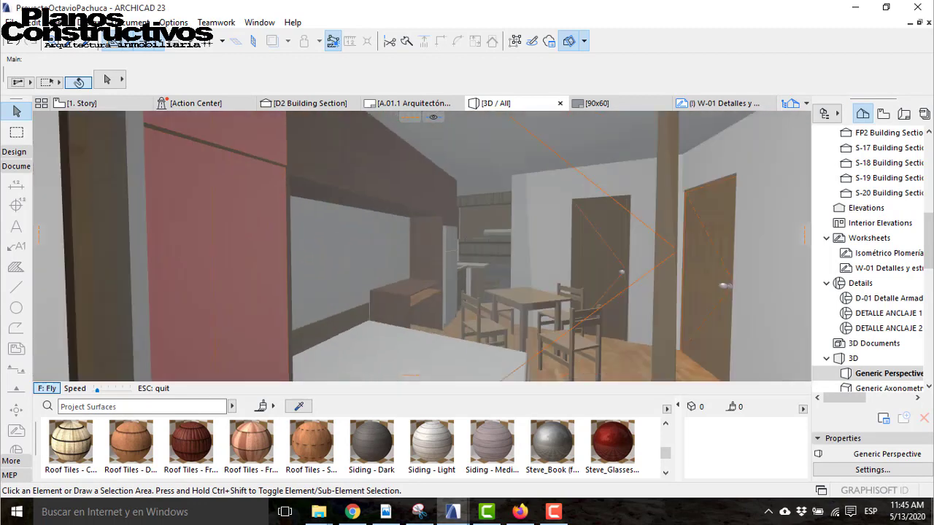
key("Down")
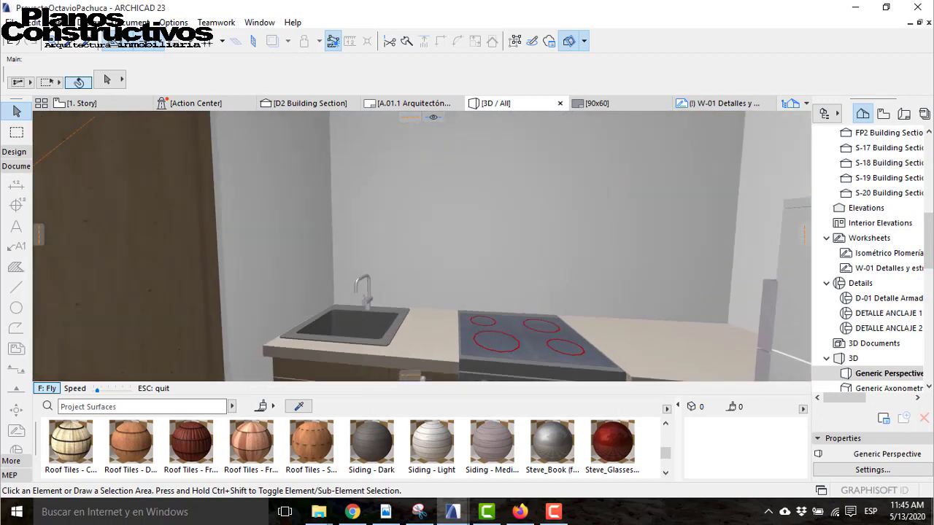
key("Up")
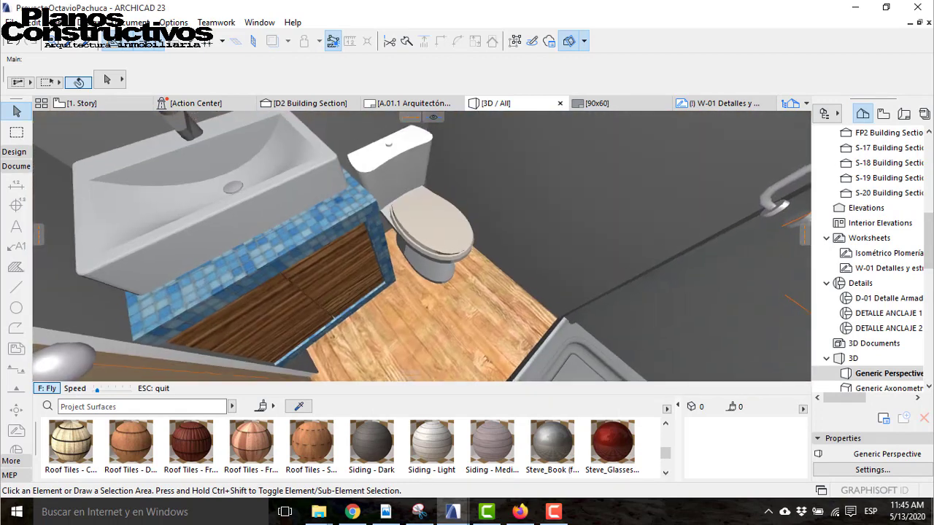
key("Up")
key("Up")
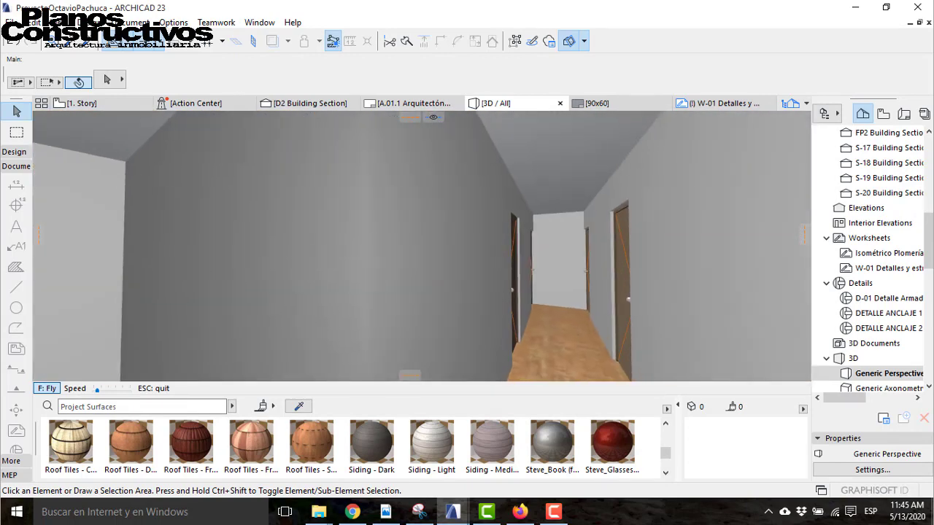
Step: Fly through the corridor, shower and neighbouring apartments in 3D to examine the doors, wardrobes and kitchen, and end the fly-through
key("Up")
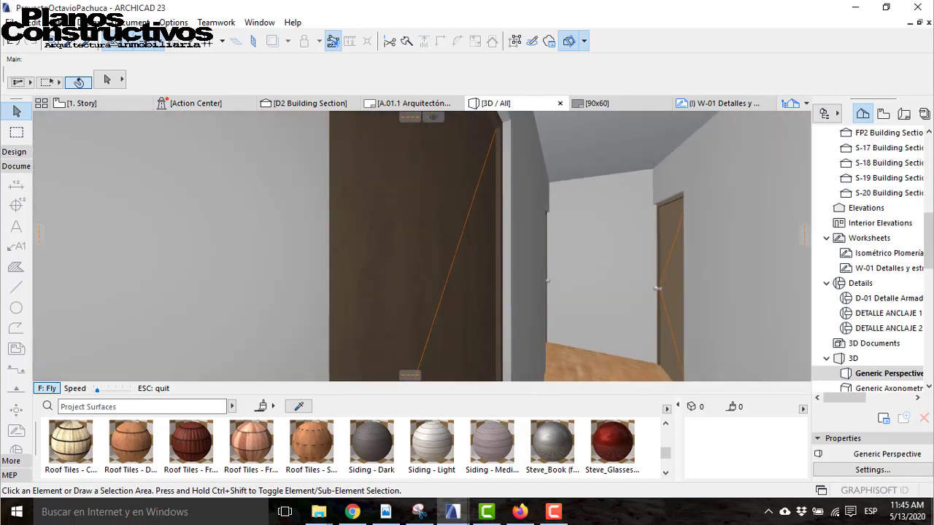
key("Up")
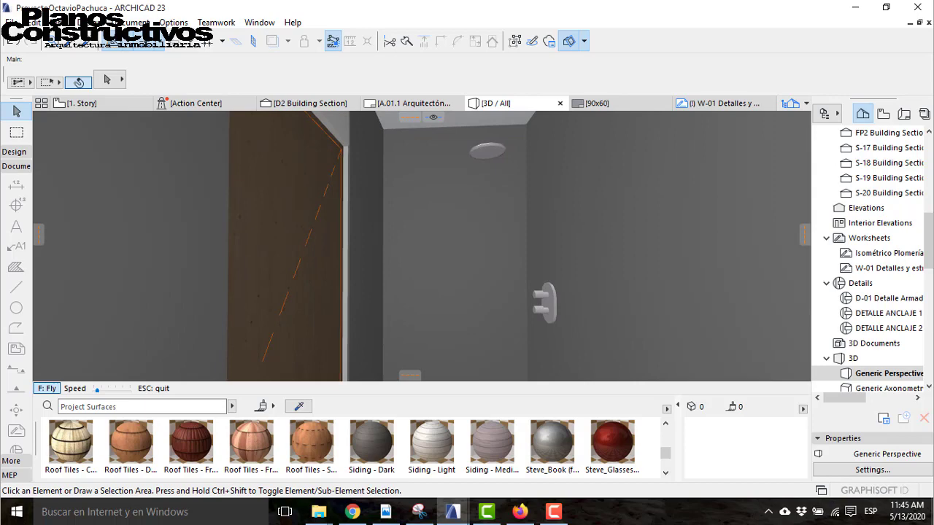
key("Left")
key("Up")
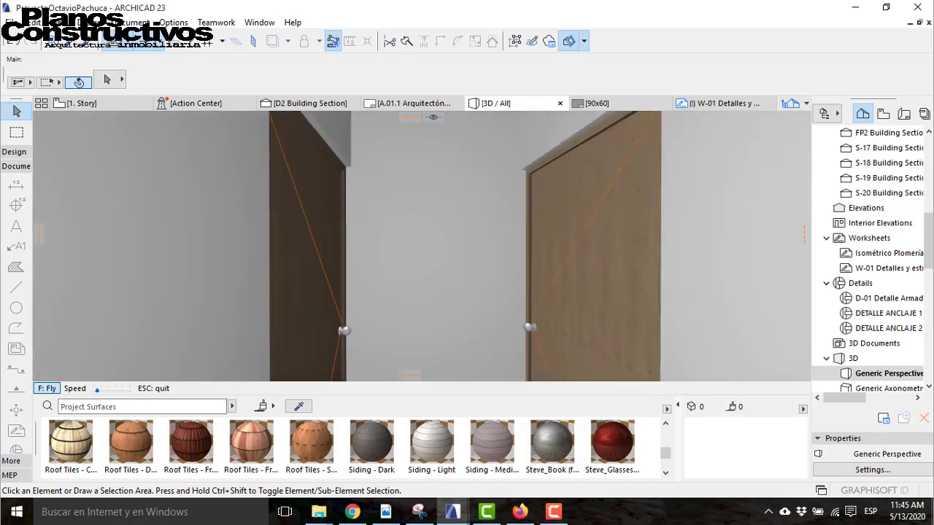
key("Up")
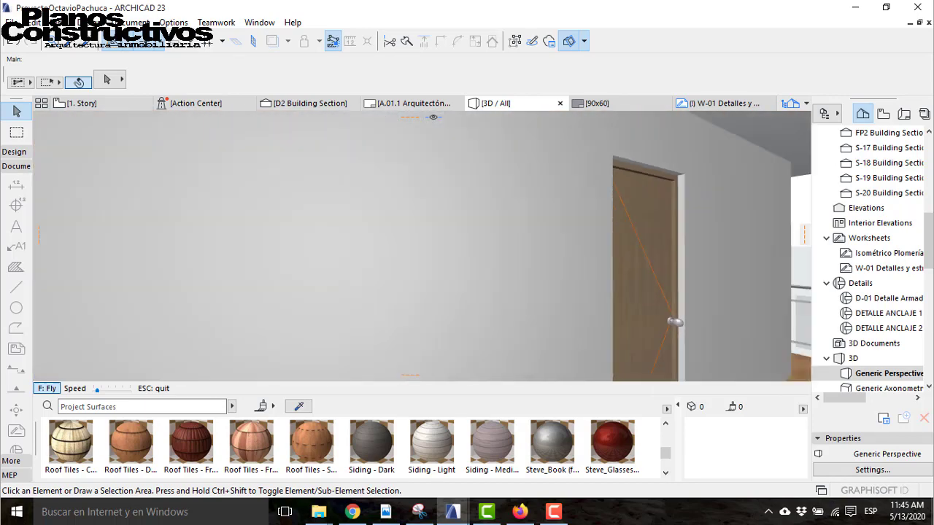
key("Left")
key("Up")
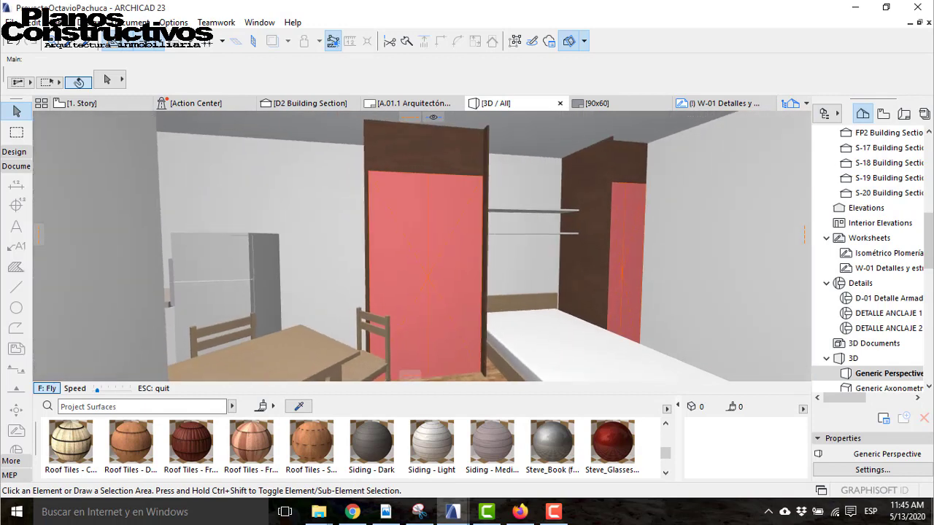
key("Left")
key("Down")
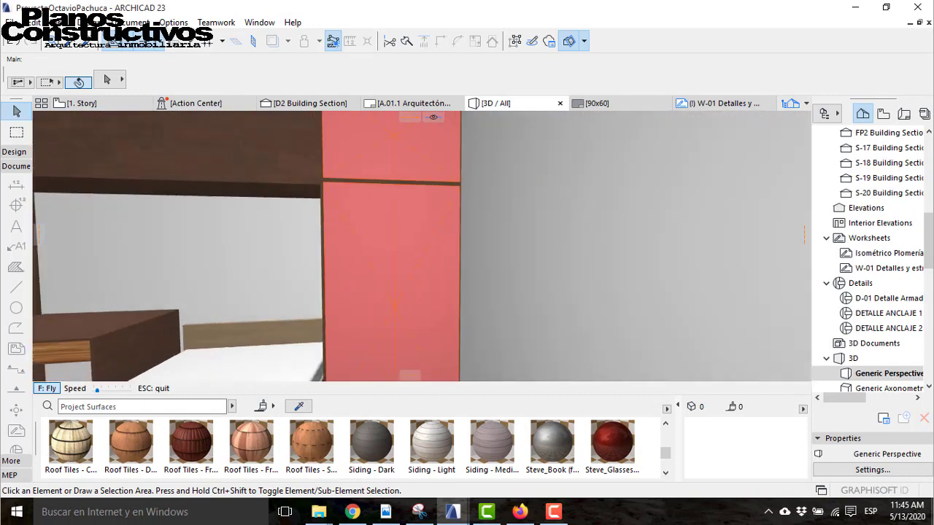
key("Up")
key("Escape")
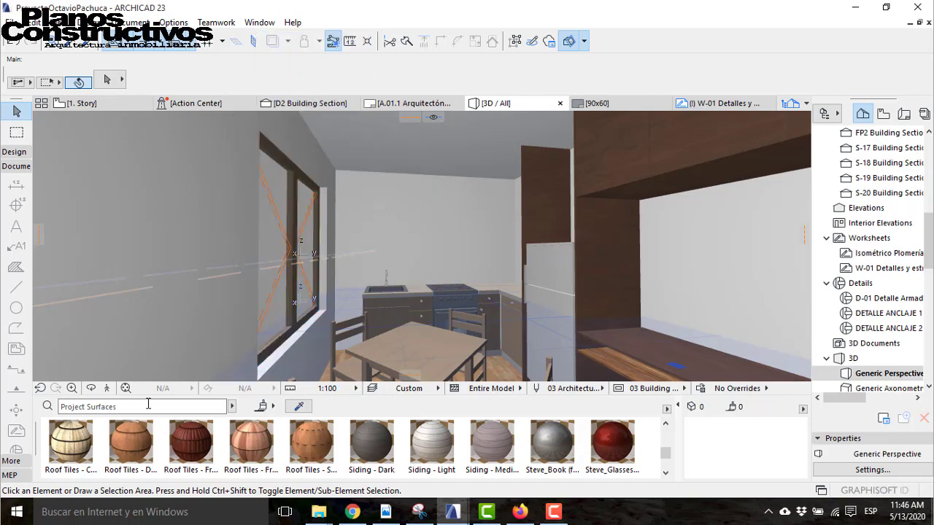
Step: View the Ground Floor plan and return to the 1. Story plan
left_click(70, 108)
left_click(106, 203)
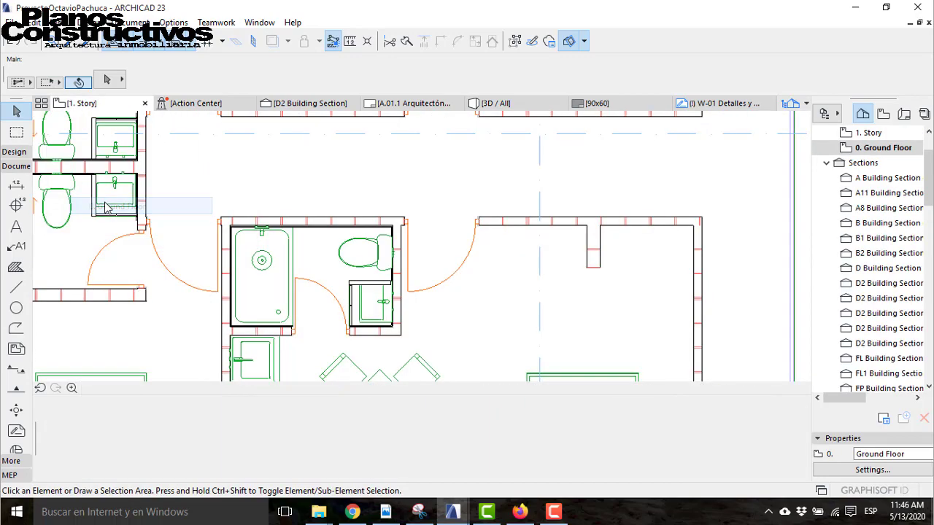
scroll(349, 241, "down", 3)
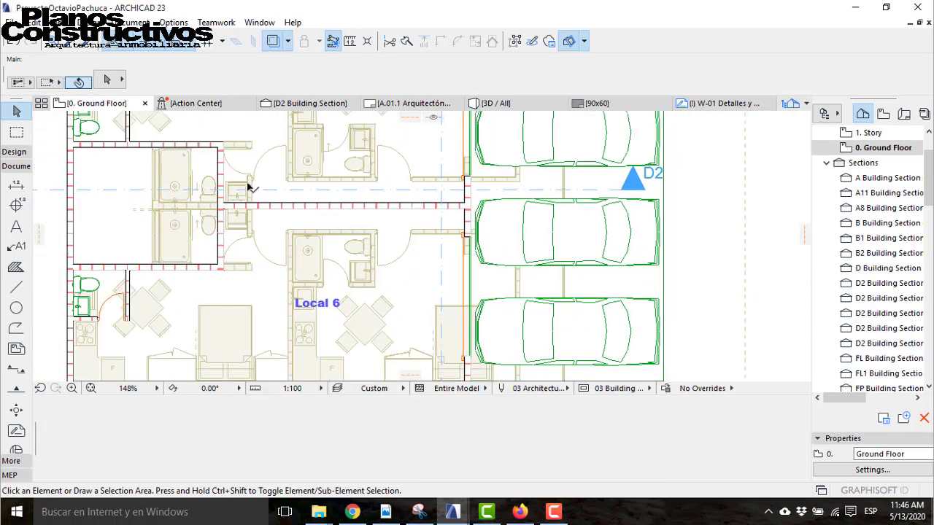
left_click(90, 108)
left_click(121, 239)
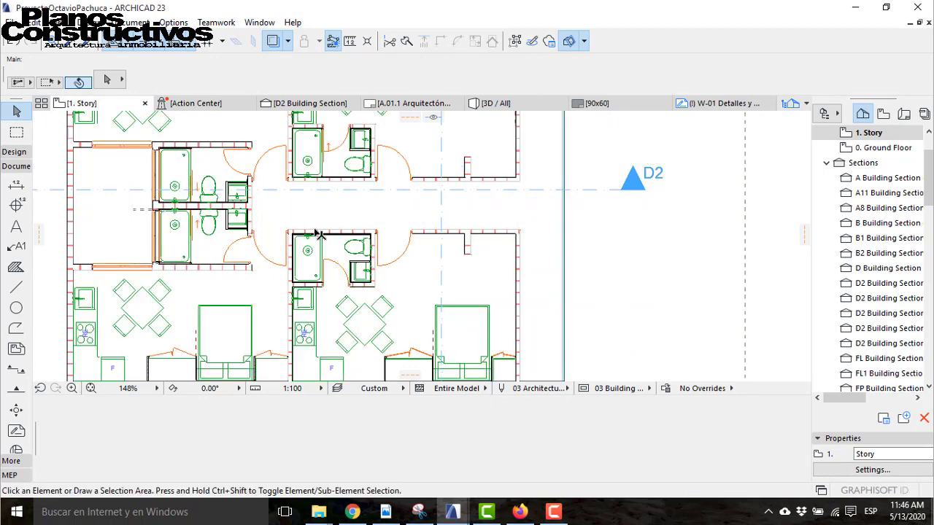
Step: Move the D2 section line up through the kitchens and beds of the upper apartments and open its section with the current view settings
scroll(377, 273, "down", 2)
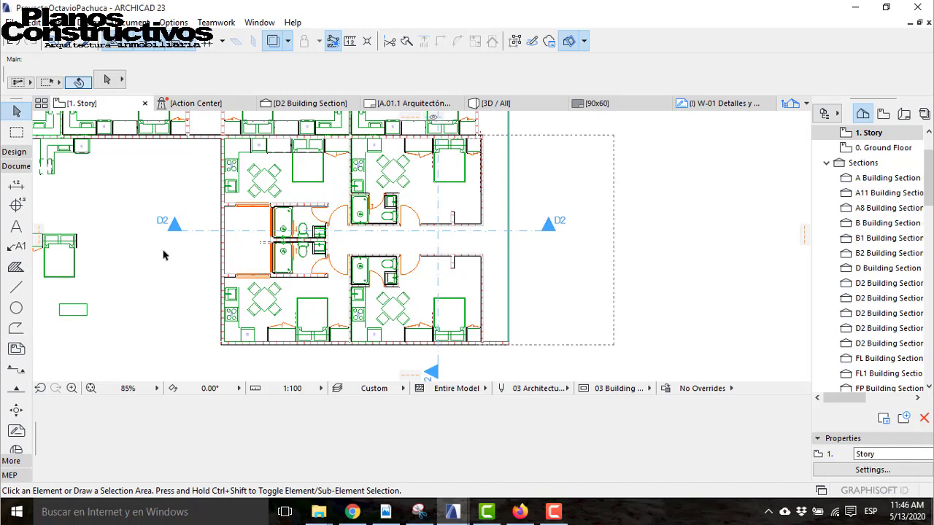
scroll(151, 244, "up", 1)
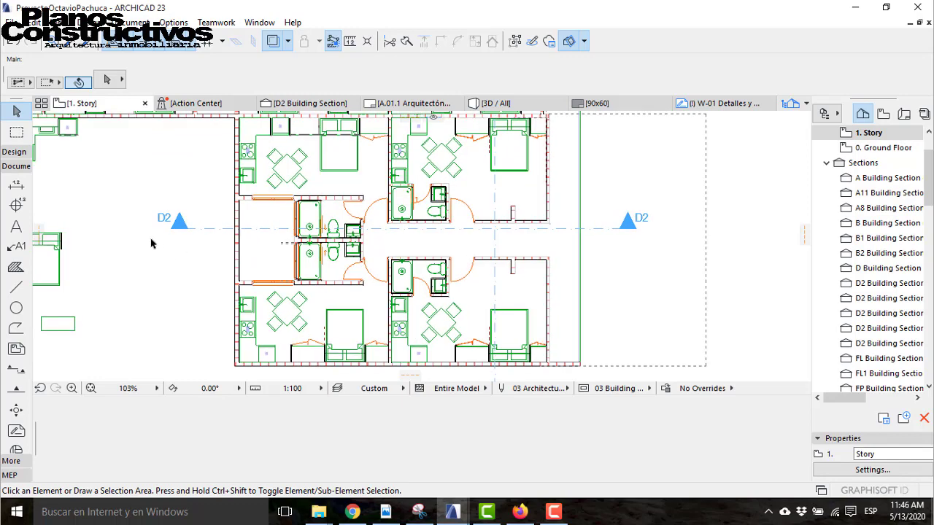
left_click(207, 230)
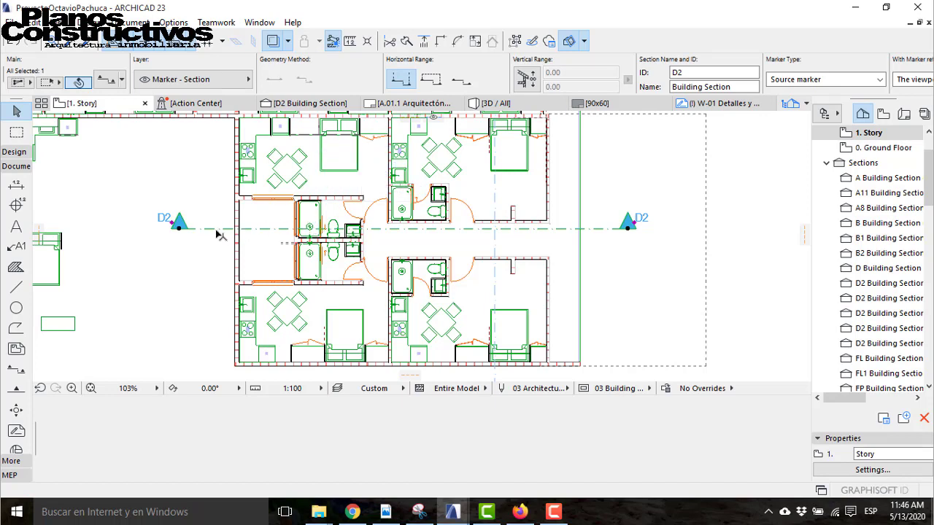
left_click_drag(216, 235, 207, 160)
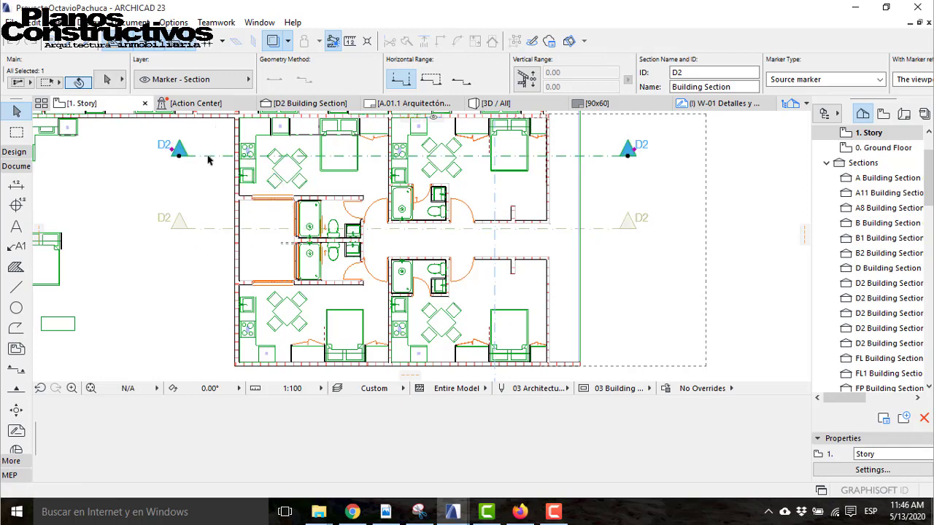
right_click(208, 143)
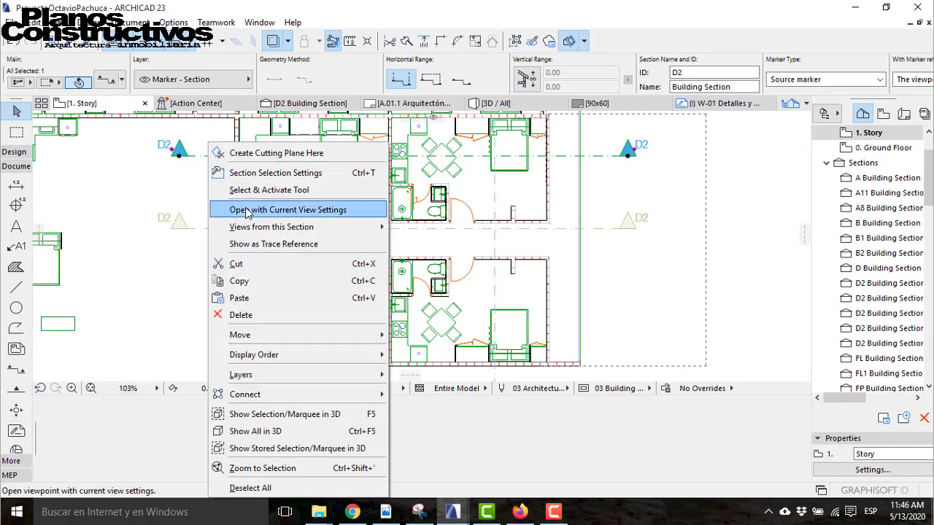
left_click(246, 210)
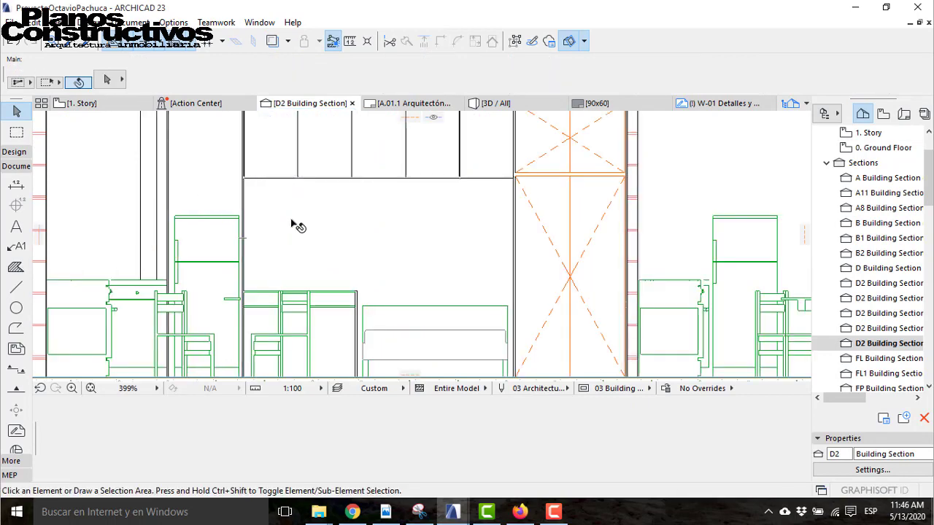
scroll(258, 211, "down", 2)
middle_click_drag(235, 221, 344, 277)
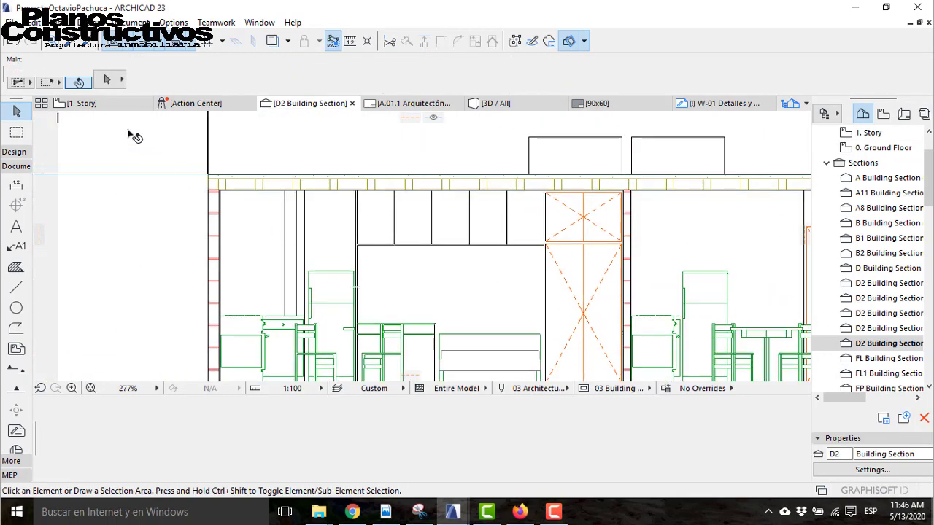
Step: In the 1. Story plan, drag a copy of the furniture slab over the bed's headboard left so it starts at the refrigerator's left edge
left_click(80, 103)
key("Escape")
mouse_move(271, 127)
middle_mouse_down()
mouse_move(307, 177)
mouse_move(321, 242)
middle_mouse_up()
scroll(321, 242, "up", 5)
left_click(410, 245)
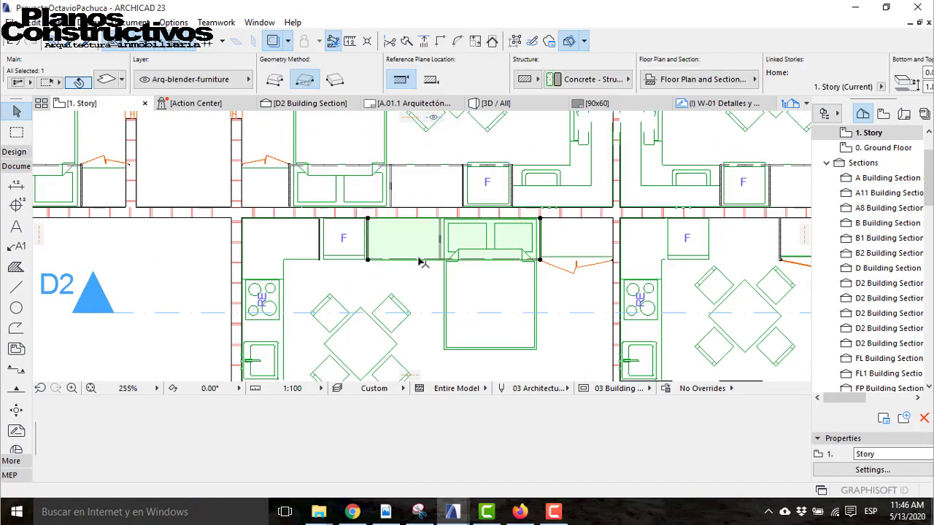
scroll(367, 273, "up", 2)
key("ctrl+shift+d")
left_click(369, 249)
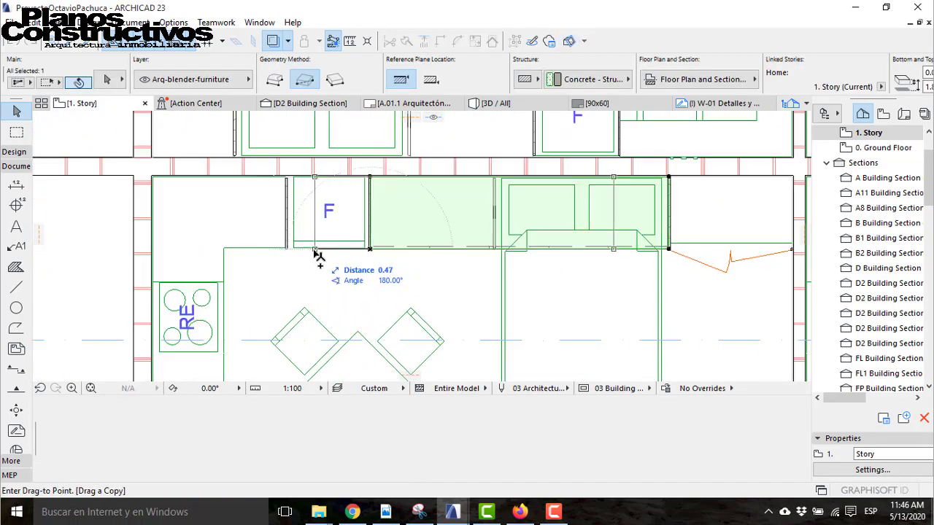
left_click(292, 252)
scroll(409, 325, "down", 3)
scroll(408, 325, "down", 2)
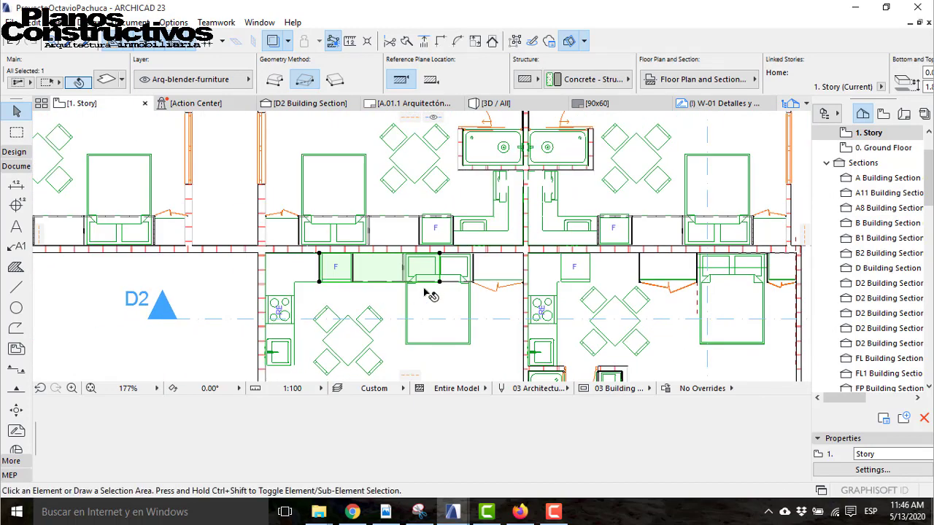
key("Escape")
left_click(507, 237)
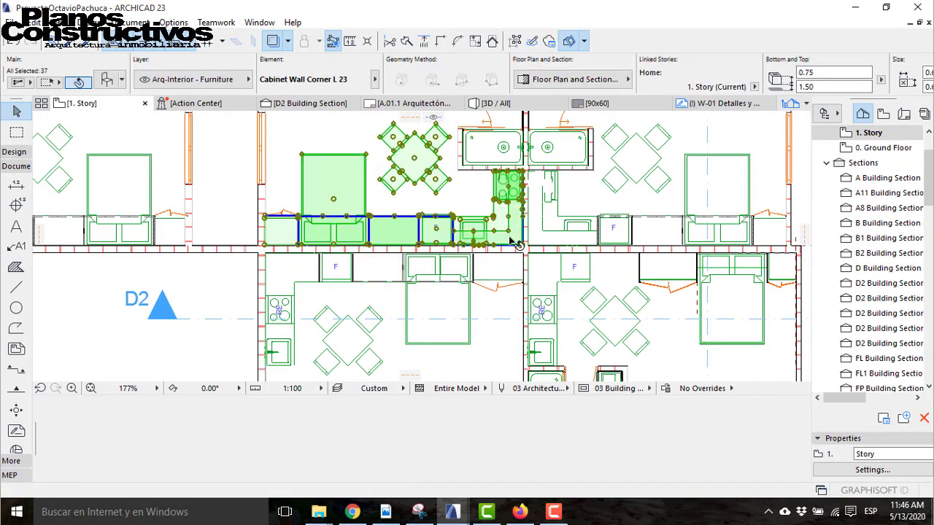
left_click(515, 244)
key("Escape")
Step: Rotate a copy of the neighbouring kitchen's seven wall cabinet and hood elements 180° about the cabinets' outer wall corner
scroll(516, 245, "up", 3)
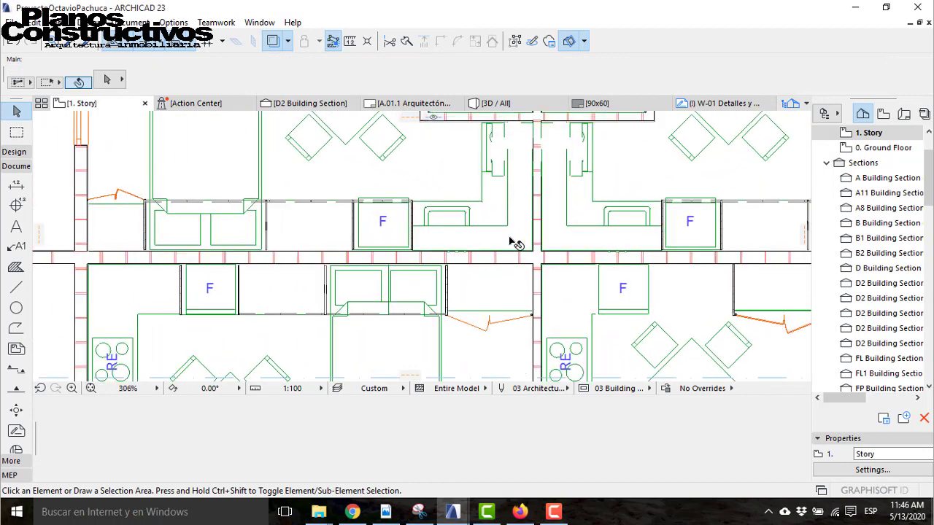
left_click(510, 224)
left_click(509, 178, "shift")
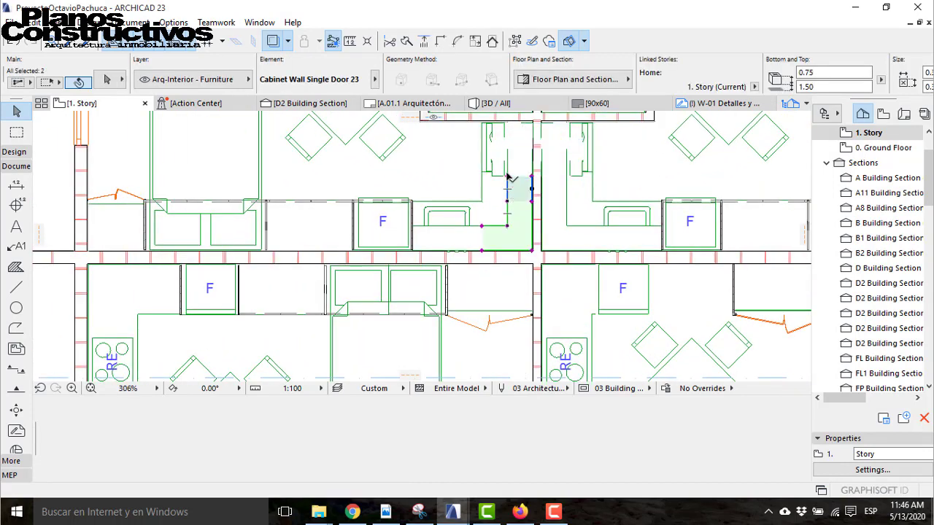
left_click(509, 138, "shift")
left_click(507, 136, "shift")
left_click(491, 177, "shift")
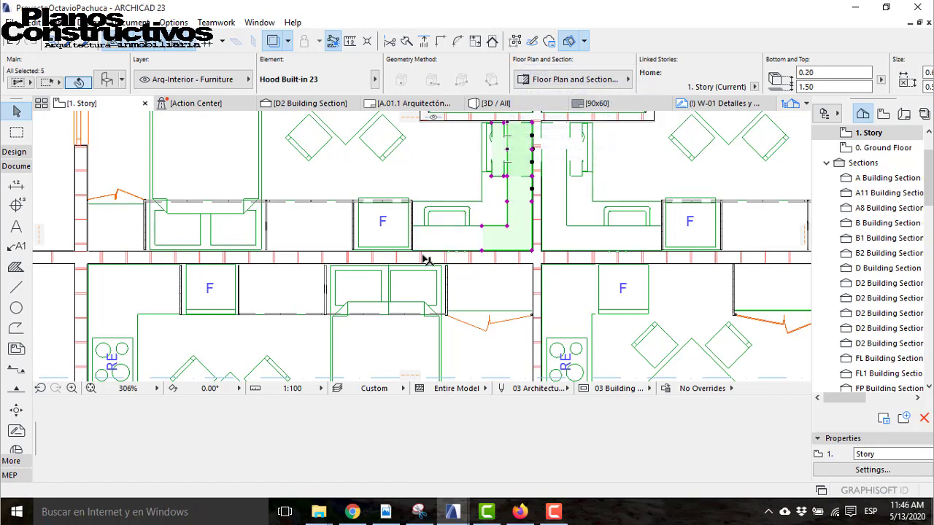
left_click(420, 232, "shift")
left_click(467, 238, "shift")
scroll(399, 184, "down", 4)
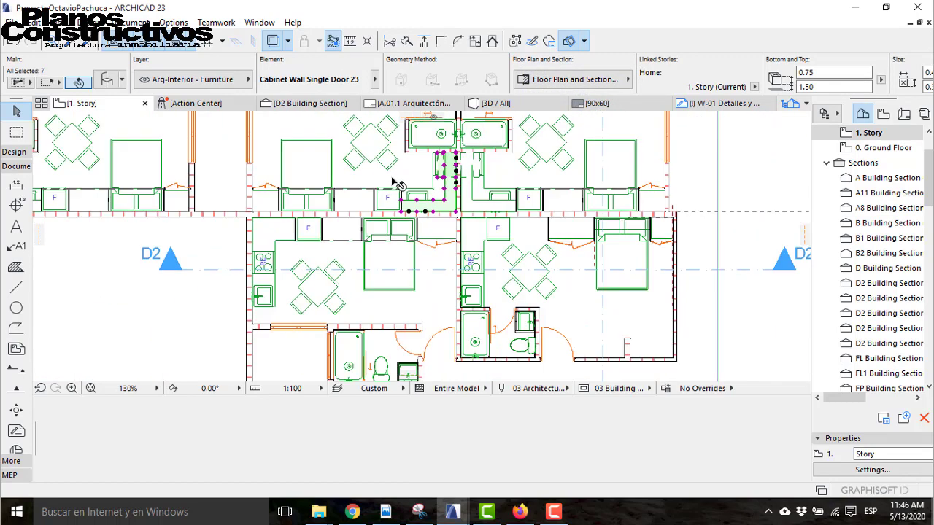
scroll(399, 185, "down", 1)
key("ctrl+shift+e")
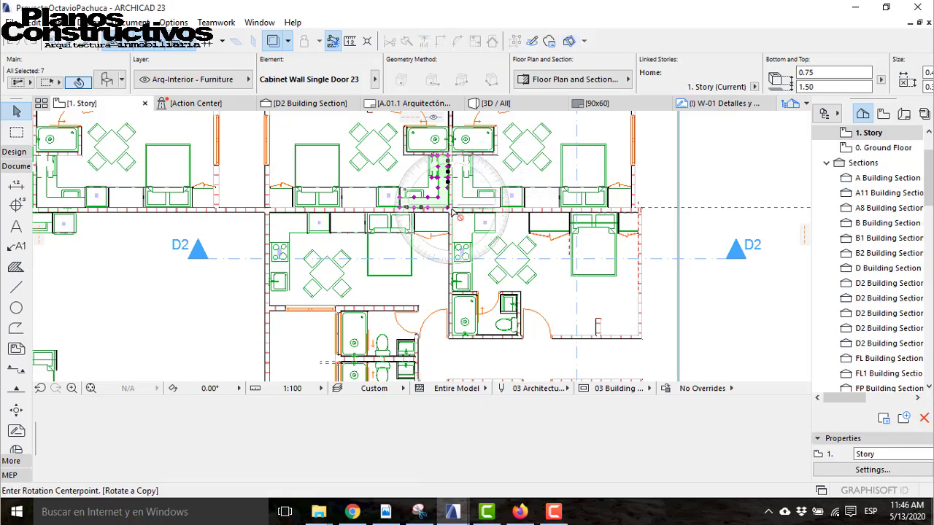
left_click(447, 207)
left_click(448, 166)
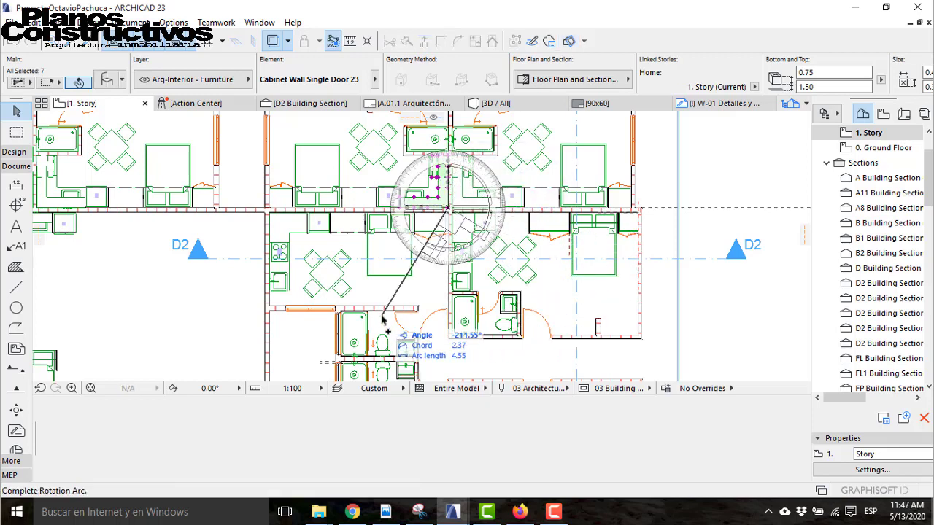
left_click(445, 300)
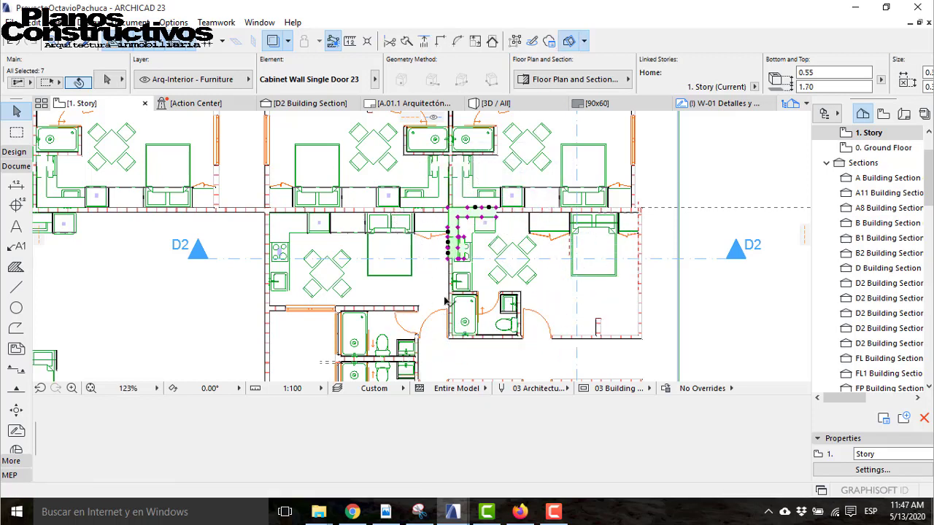
Step: Move the rotated cabinet and hood copies by their corner to the empty area left of the apartment block
key("ctrl+d")
left_click(452, 209)
left_click(193, 285)
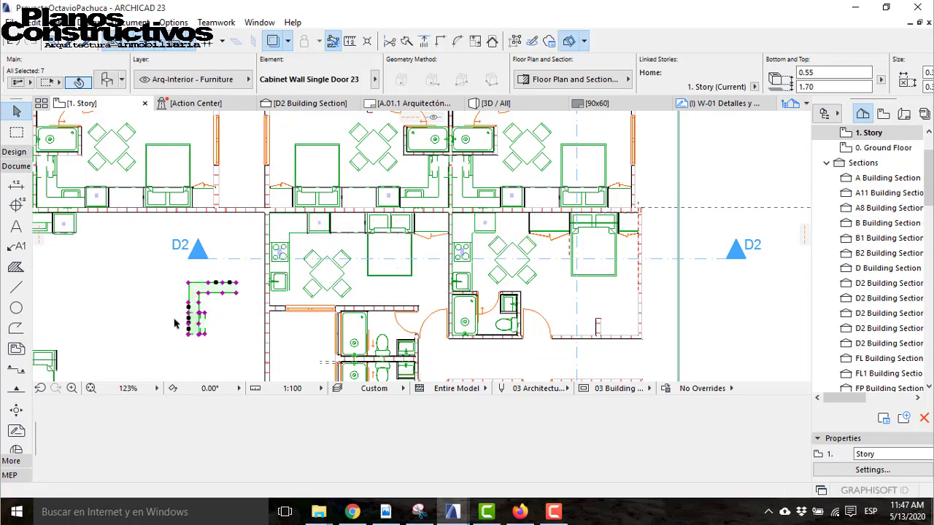
Step: Move the hood and its two wall cabinets from the loose copy to the open floor beside the kitchen's stove
scroll(175, 321, "up", 3)
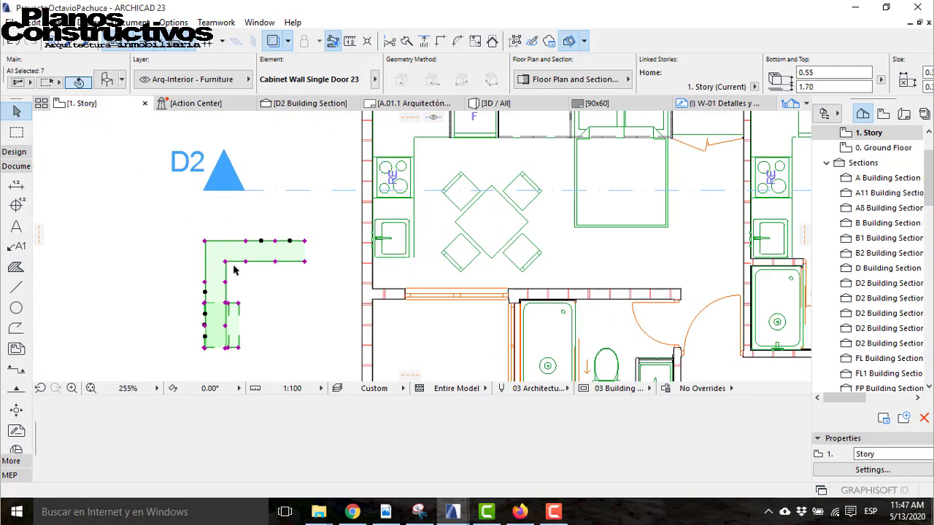
scroll(300, 260, "down", 2)
key("Escape")
left_click(218, 287)
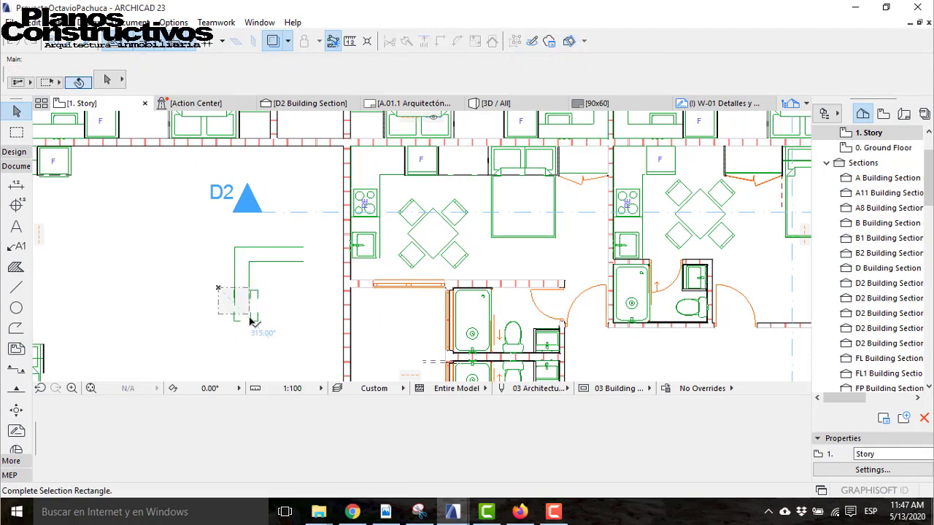
left_click(261, 329)
key("ctrl+d")
left_click(234, 289)
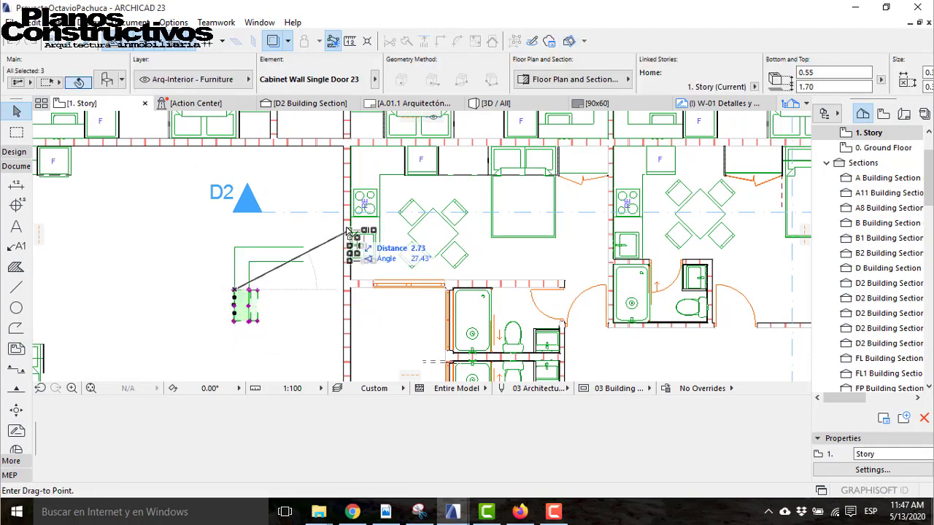
scroll(367, 224, "up", 2)
left_click(416, 168)
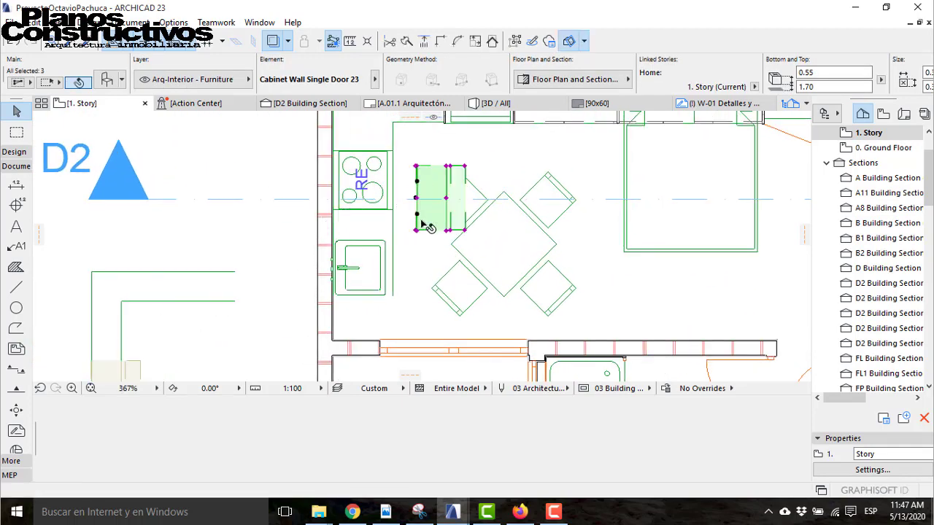
Step: Move the hood and its cabinets against the kitchen wall, aligned with the stove's upper edge
scroll(394, 143, "up", 3)
key("ctrl+d")
left_click(462, 216)
left_click(216, 169)
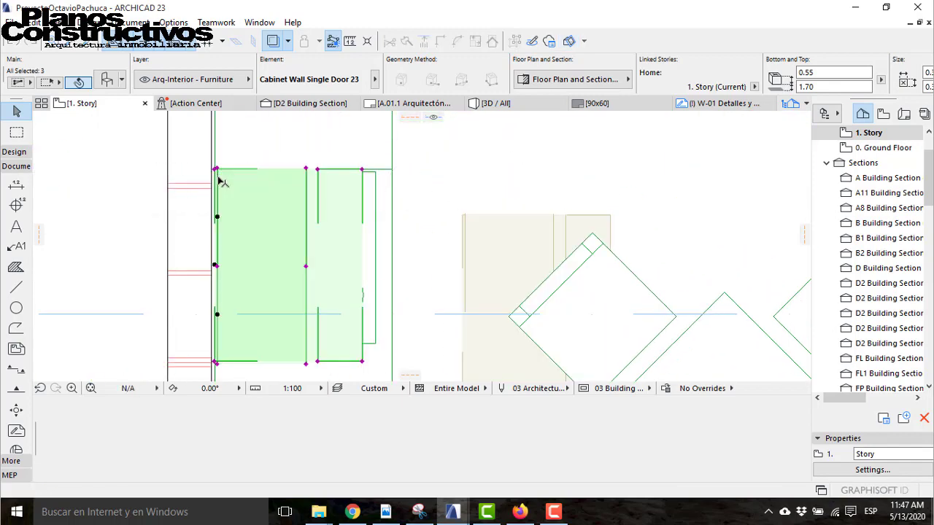
scroll(240, 178, "down", 1)
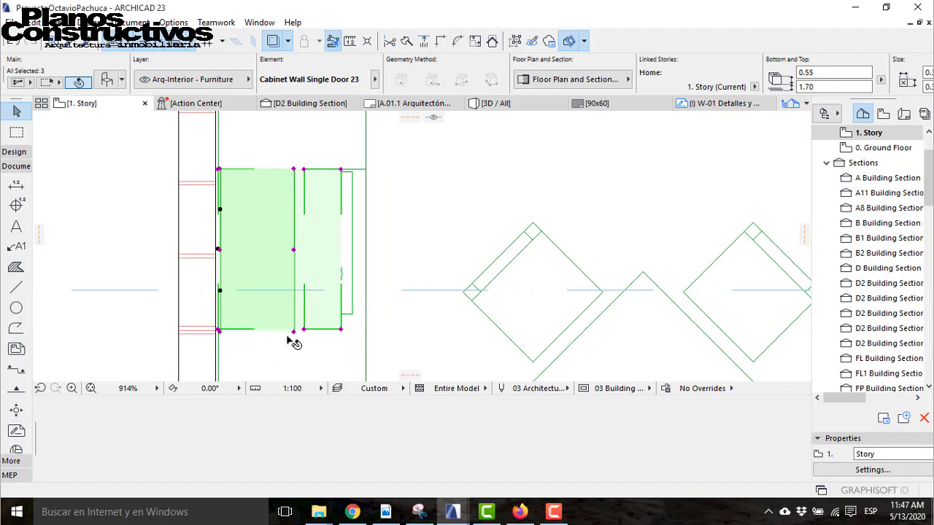
scroll(289, 342, "up", 1)
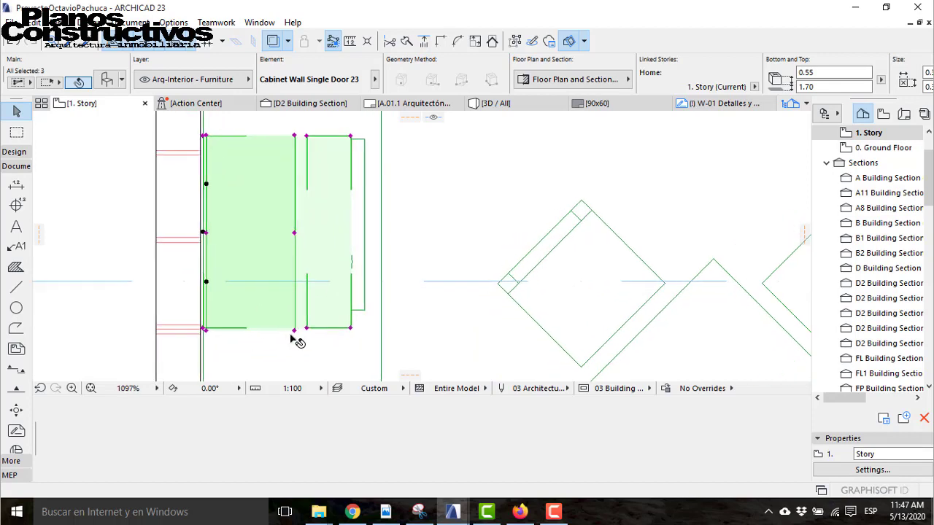
Step: Try aligning the hood and its cabinets with the counter's front edge and return them to the wall
key("ctrl+d")
left_click(294, 233)
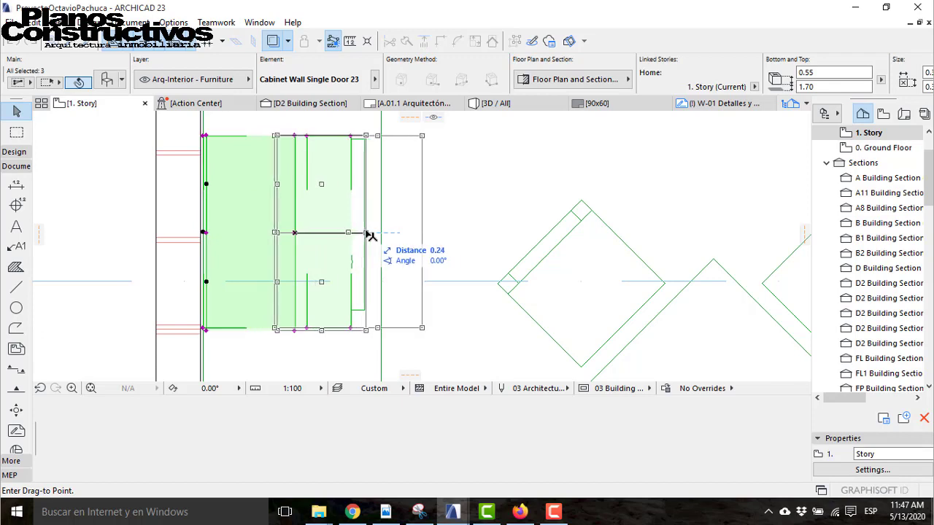
left_click(382, 232)
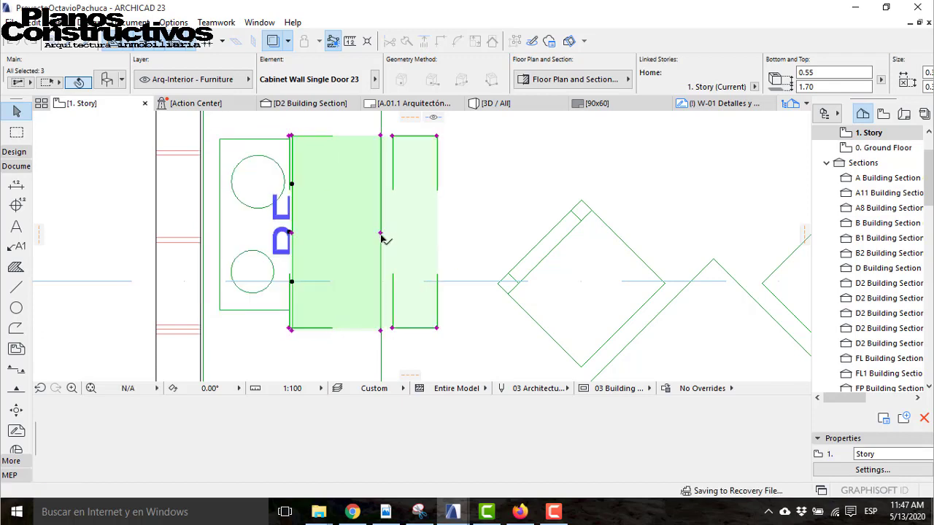
key("ctrl+d")
left_click(290, 331)
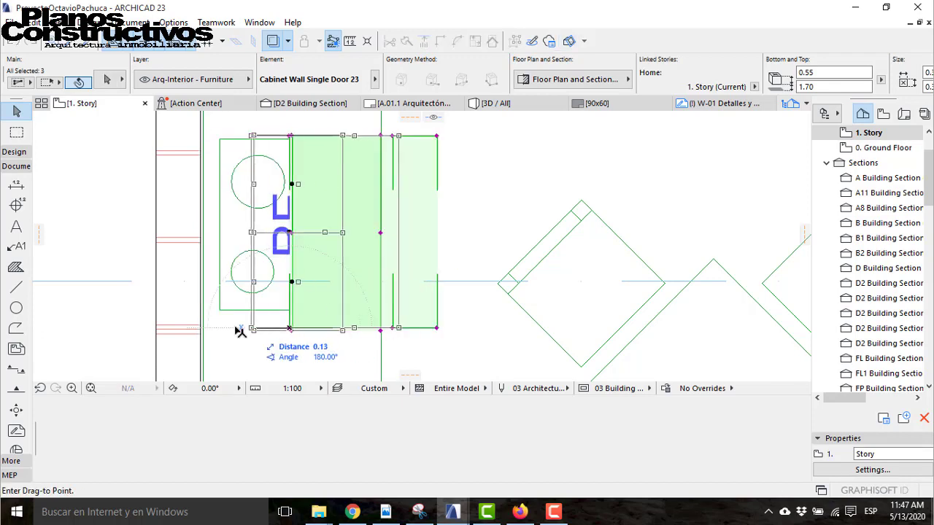
scroll(213, 328, "up", 3)
scroll(240, 308, "down", 5)
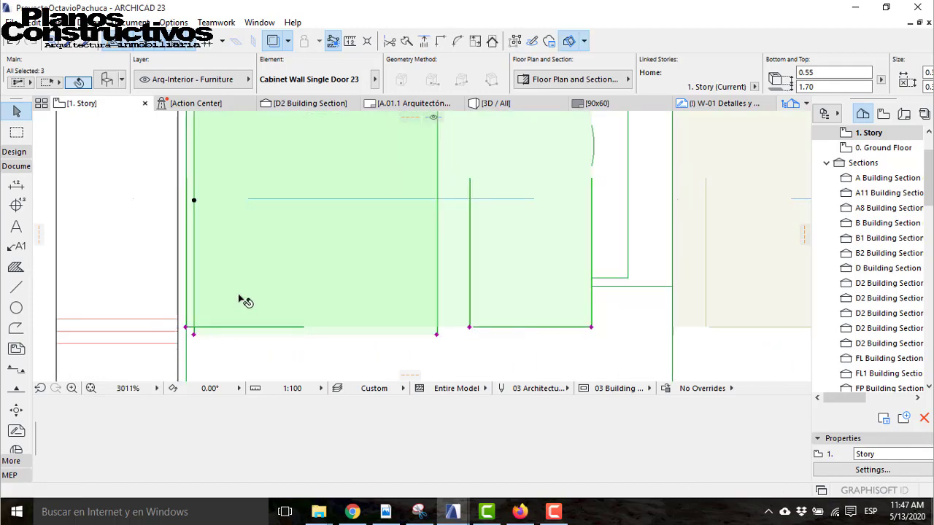
left_click(296, 296)
scroll(296, 296, "down", 2)
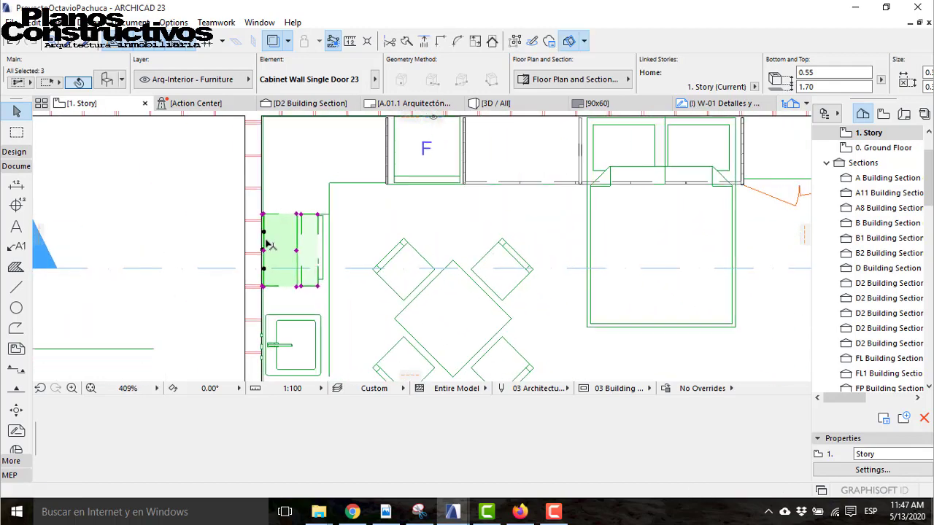
left_click(328, 281)
left_click(328, 287)
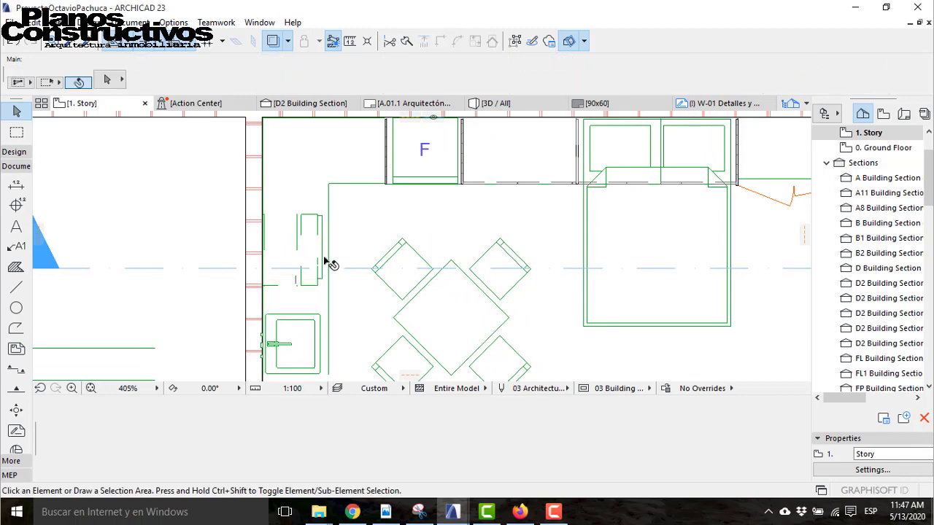
left_click(327, 284)
key("Delete")
left_click(322, 281)
key("Delete")
left_click(315, 286)
left_click(317, 291)
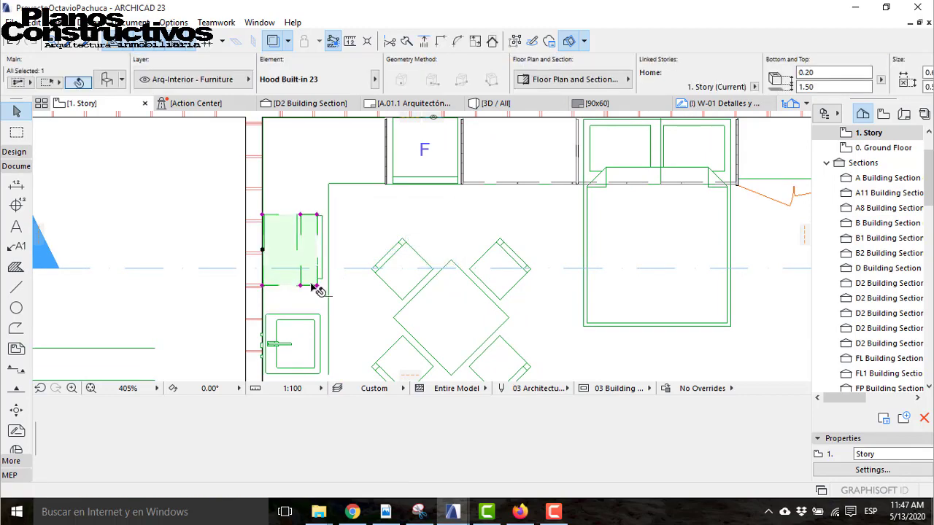
scroll(264, 247, "up", 2)
key("Delete")
Step: Group the hood with the two wall cabinets above the stove
left_click(202, 181)
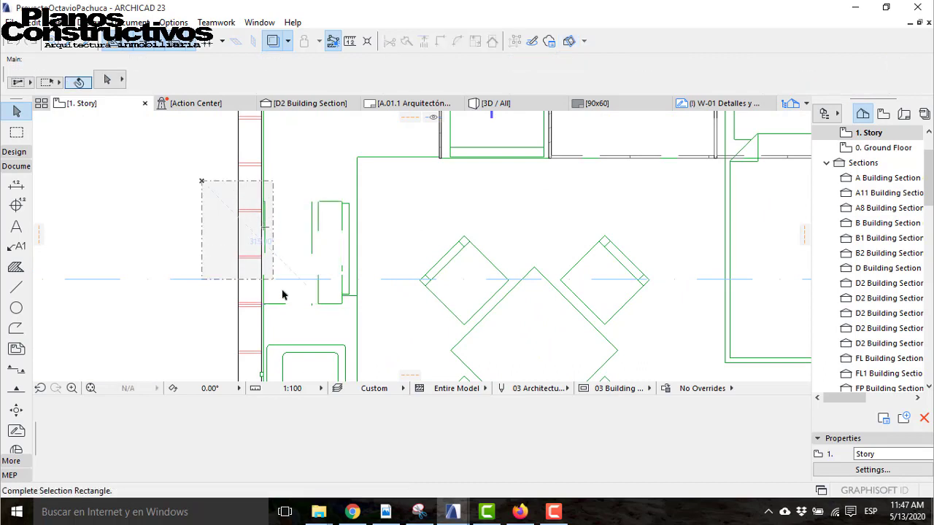
left_click_drag(340, 330, 340, 330)
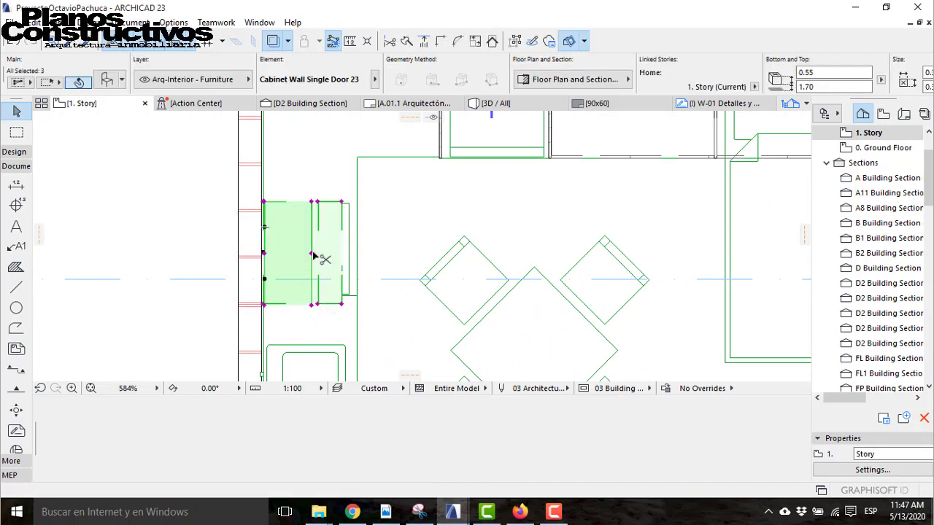
left_click(312, 254)
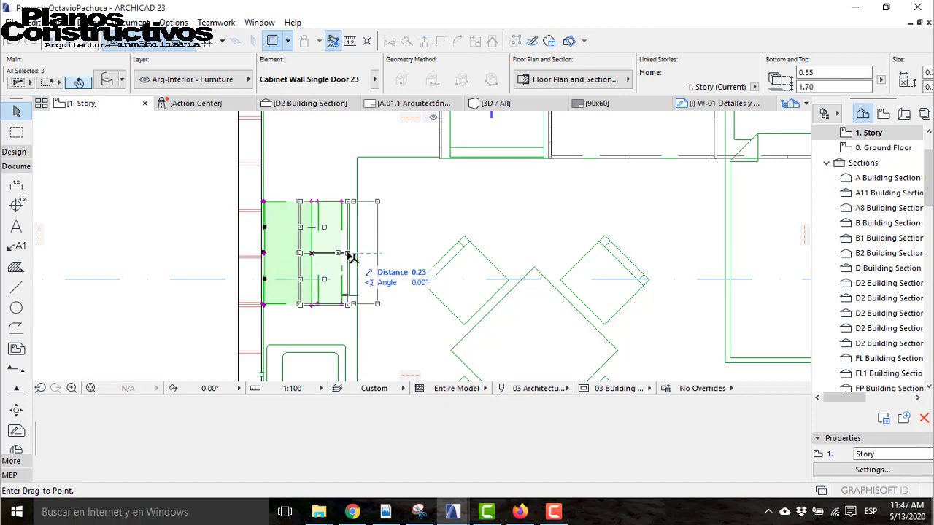
scroll(350, 254, "up", 4)
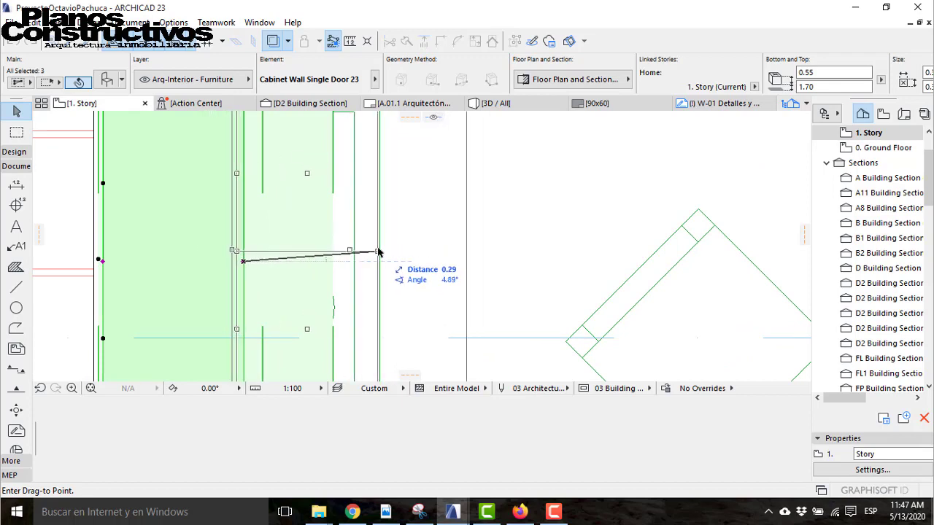
scroll(379, 245, "down", 3)
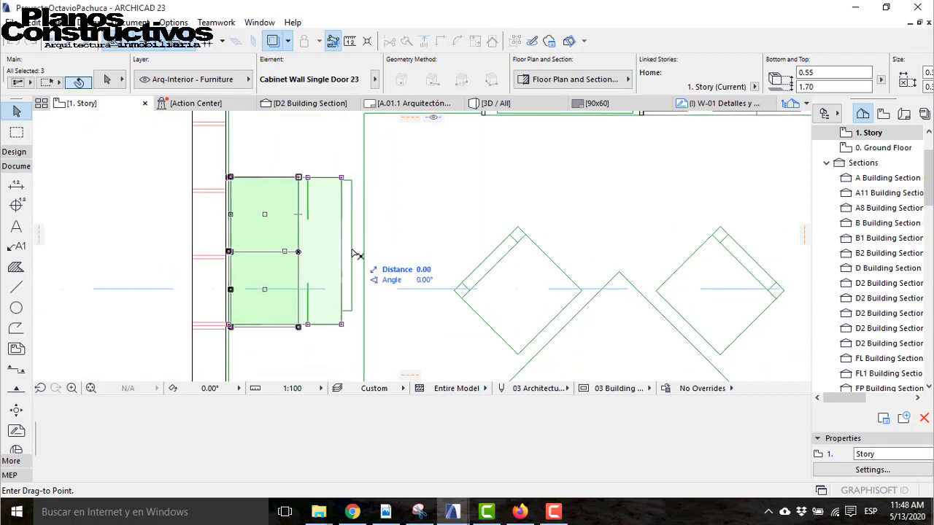
key("Escape")
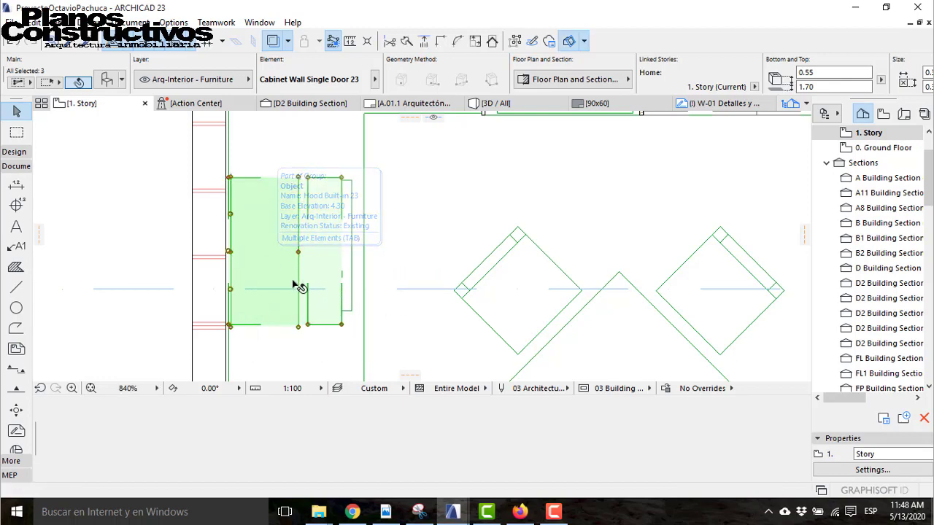
Step: Move the remaining L-corner cabinet and three single-door wall cabinets by their outer corner into the kitchen's wall corner
scroll(321, 292, "down", 5)
left_click(191, 260)
scroll(191, 260, "down", 4)
left_click(171, 302)
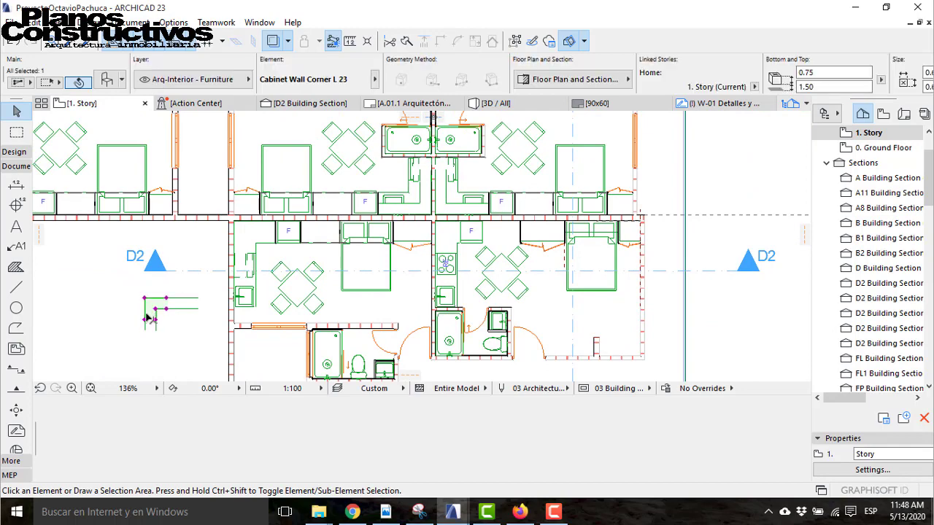
scroll(149, 330, "up", 3)
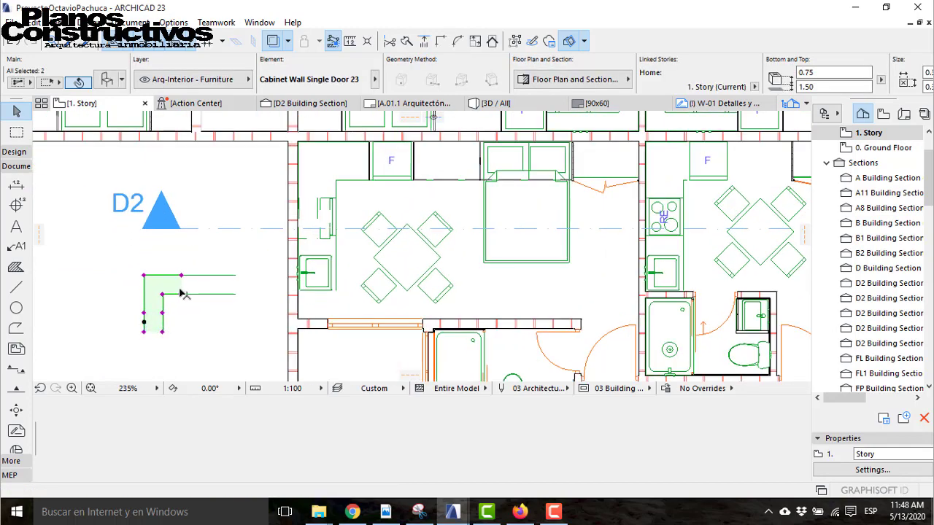
key("ctrl+d")
left_click(144, 275)
scroll(300, 146, "up", 3)
scroll(300, 146, "up", 2)
left_click(339, 176)
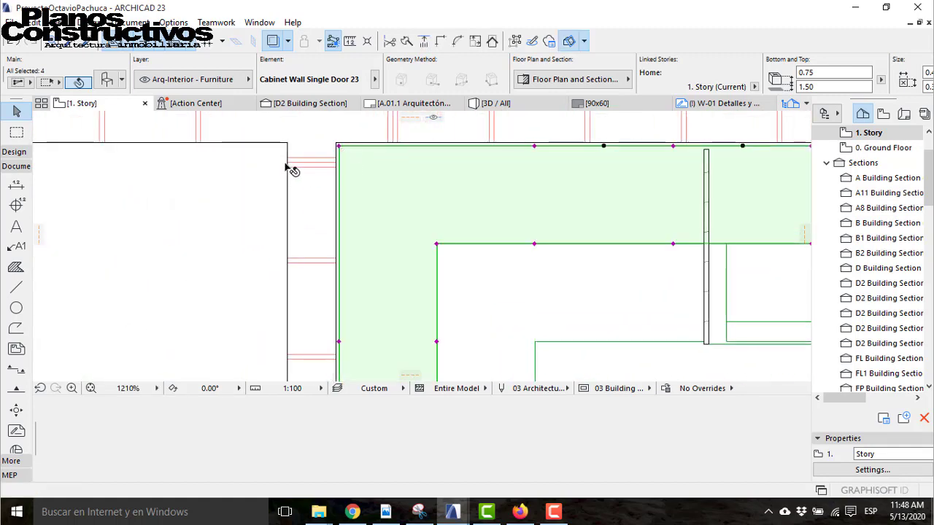
Step: Shift the hood group 0.01 toward the wall so its cabinet fronts line up with the adjoining wall cabinet
scroll(264, 157, "down", 4)
left_click(323, 286)
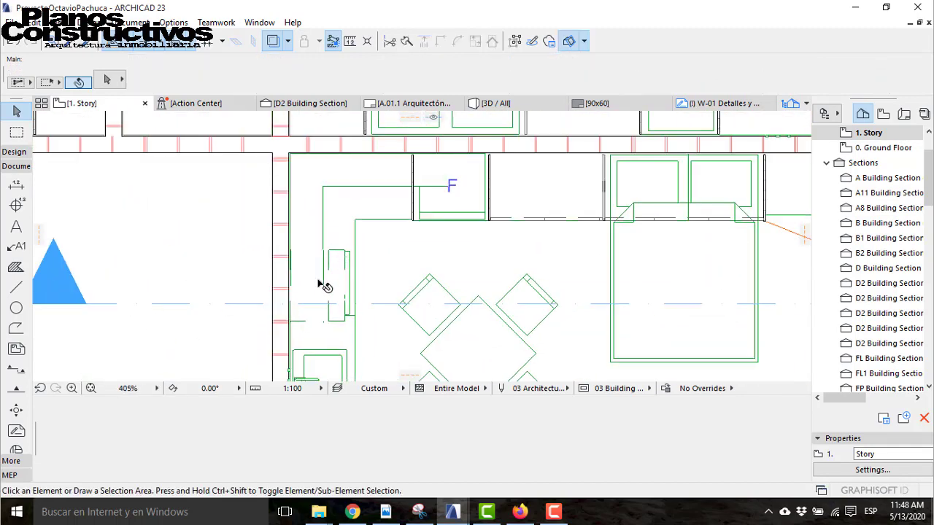
left_click(317, 260)
scroll(329, 240, "up", 6)
scroll(372, 253, "up", 2)
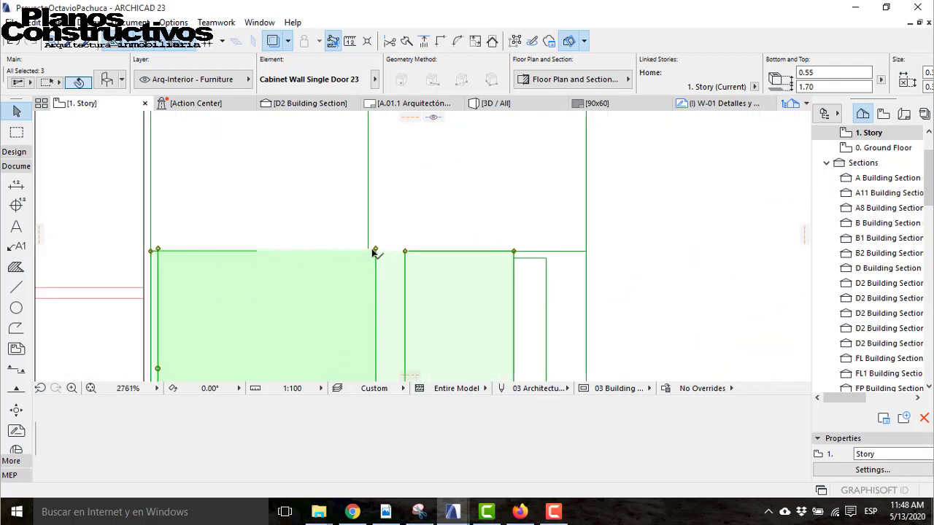
left_click(377, 249)
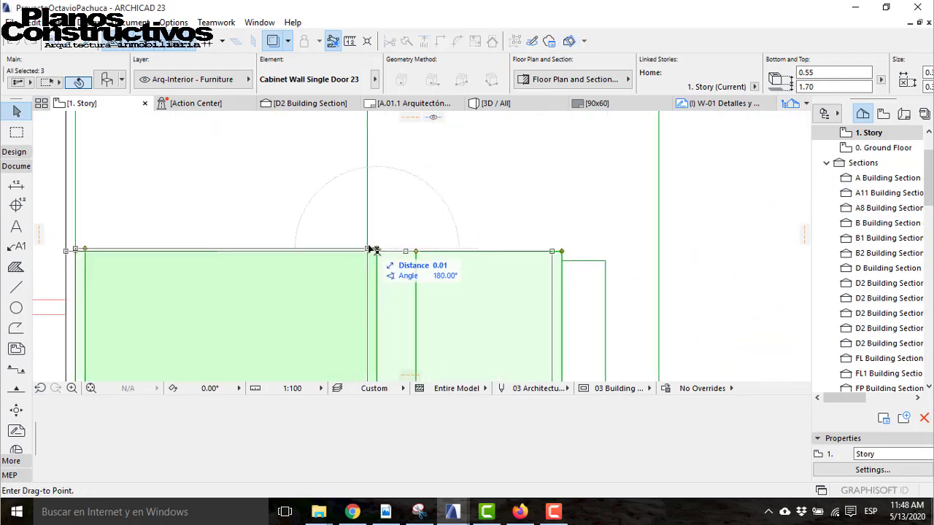
left_click(367, 249)
scroll(304, 256, "down", 4)
scroll(303, 256, "down", 4)
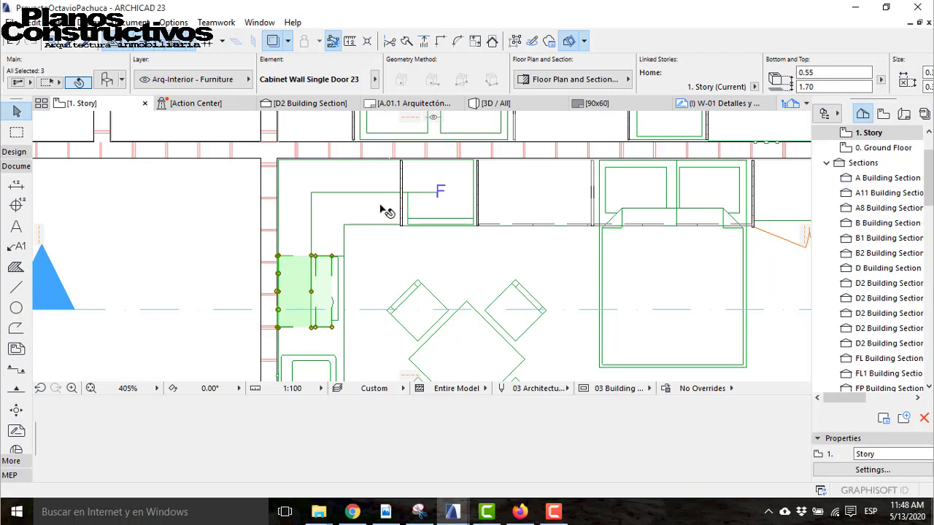
Step: Move the wall cabinet that overlaps the refrigerator out to the open floor in front of it
key("Escape")
left_click(421, 193)
left_click(397, 213)
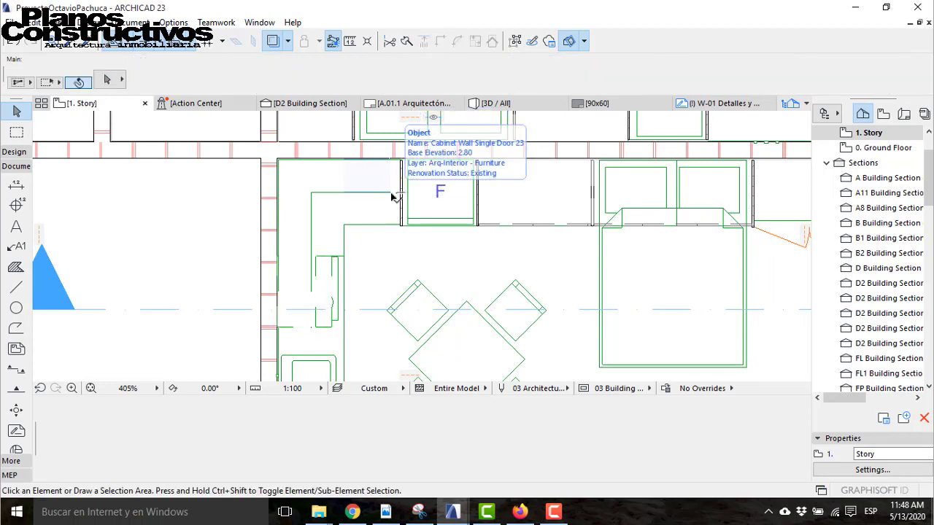
key("ctrl+z")
left_click_drag(423, 185, 440, 265)
key("Escape")
Step: Stretch the last wall cabinet beside the refrigerator until it meets the refrigerator's side panel
left_click(385, 193)
scroll(361, 153, "up", 6)
scroll(455, 183, "up", 3)
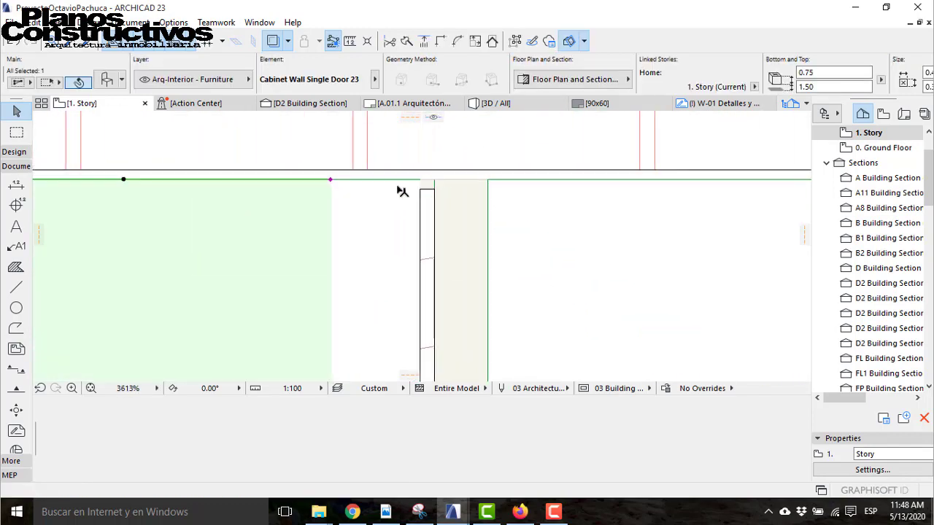
left_click(330, 182)
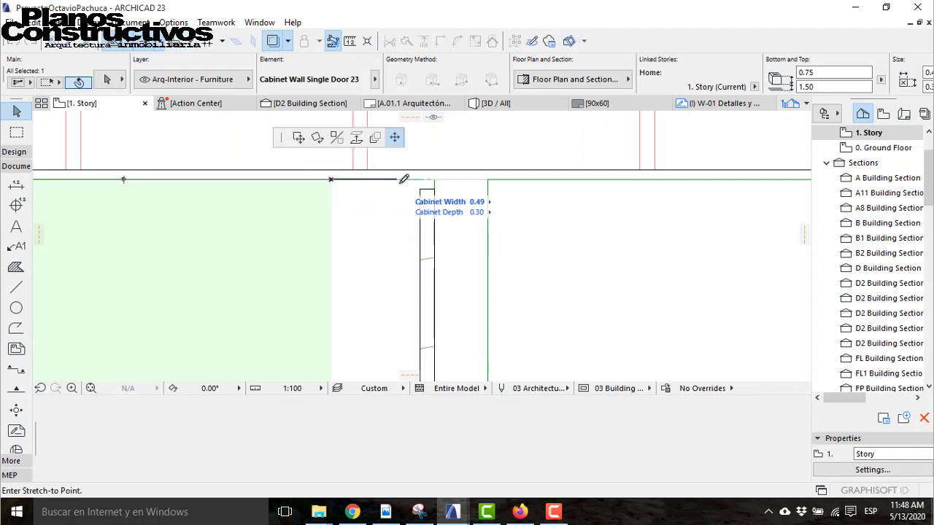
left_click(421, 182)
scroll(405, 139, "down", 7)
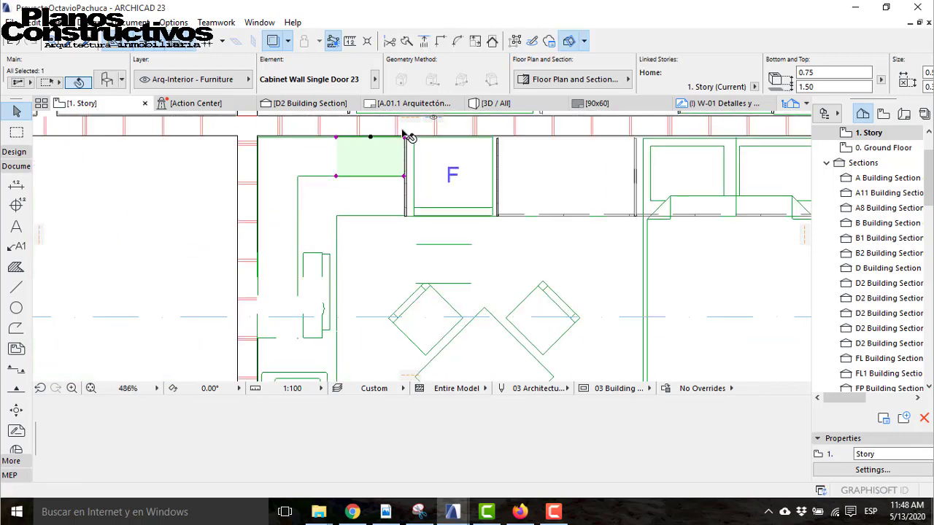
Step: Rotate the spare wall cabinet 90° about its upper corner
scroll(377, 134, "down", 2)
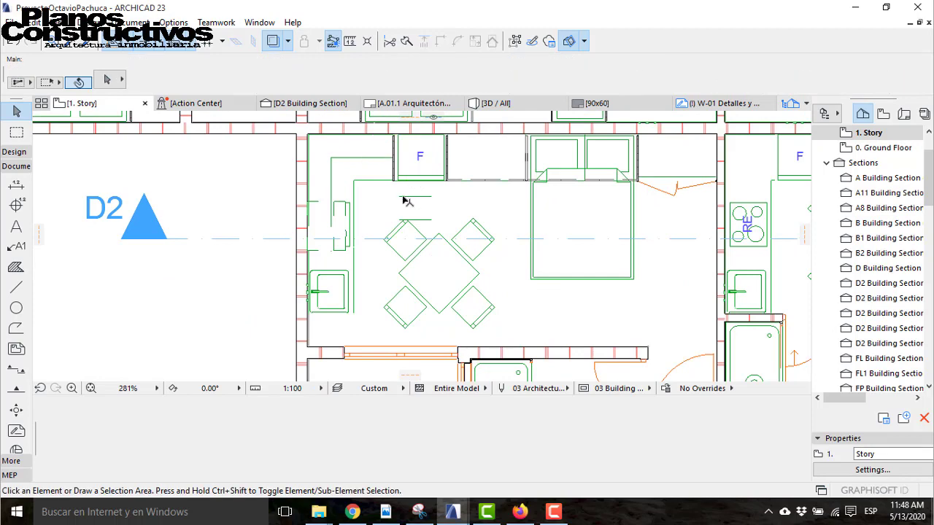
key("ctrl+e")
left_click(399, 197)
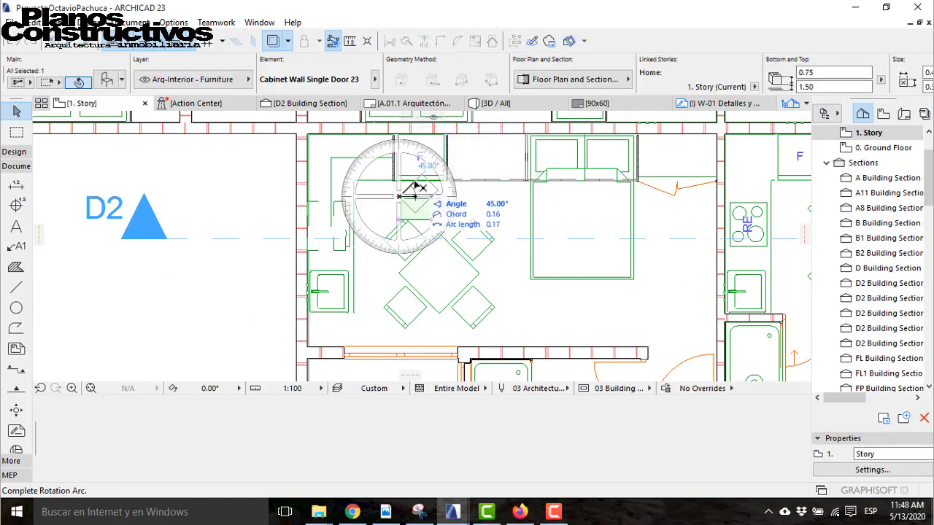
left_click(400, 169)
Step: Move the rotated wall cabinet onto the kitchen's left wall, fitting its corner against the end of the hood group
key("ctrl+d")
left_click(405, 177)
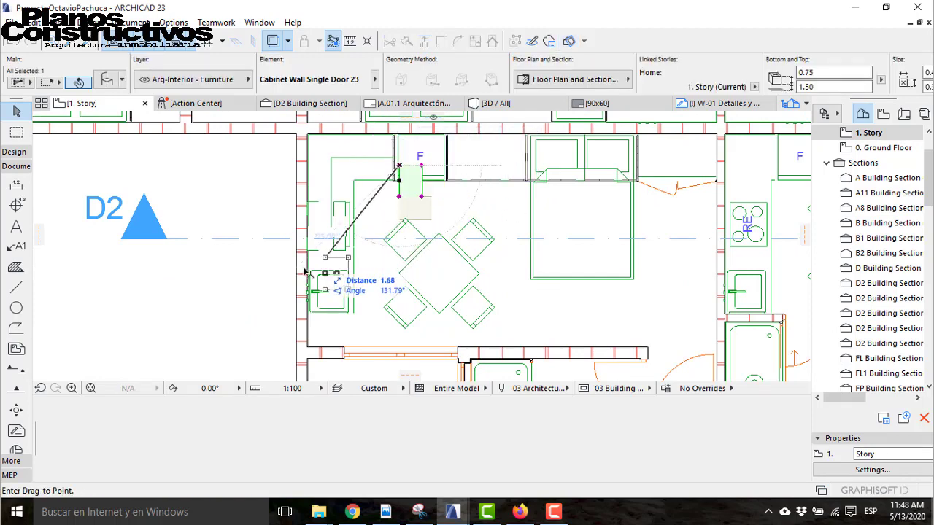
scroll(312, 247, "up", 5)
scroll(325, 212, "up", 5)
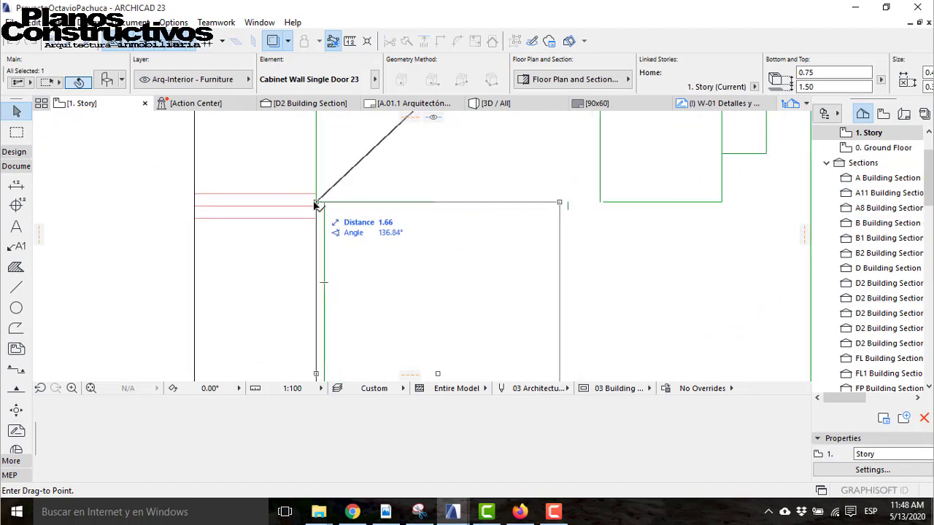
left_click(314, 205)
scroll(316, 129, "down", 3)
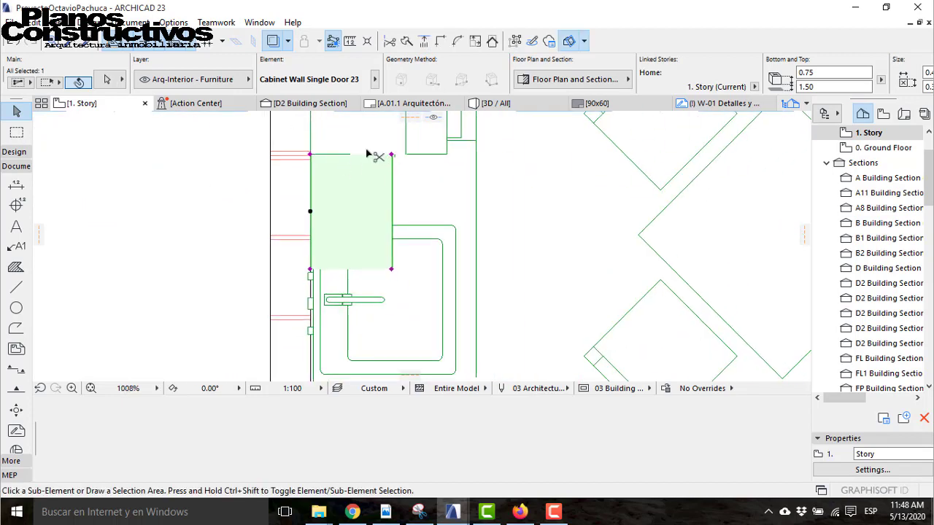
scroll(372, 156, "down", 2)
Step: Place a copy of the wall cabinet directly beside it along the wall above the sink
key("ctrl+alt+d")
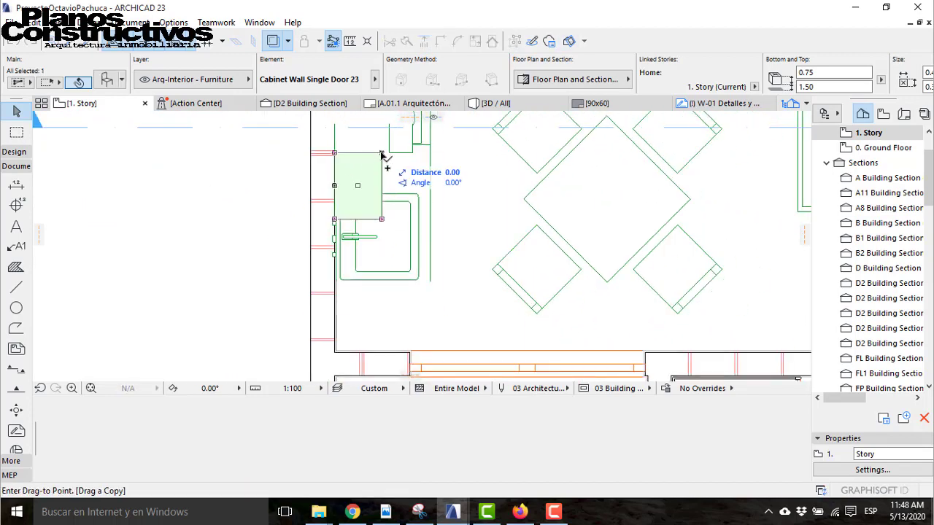
left_click(385, 221)
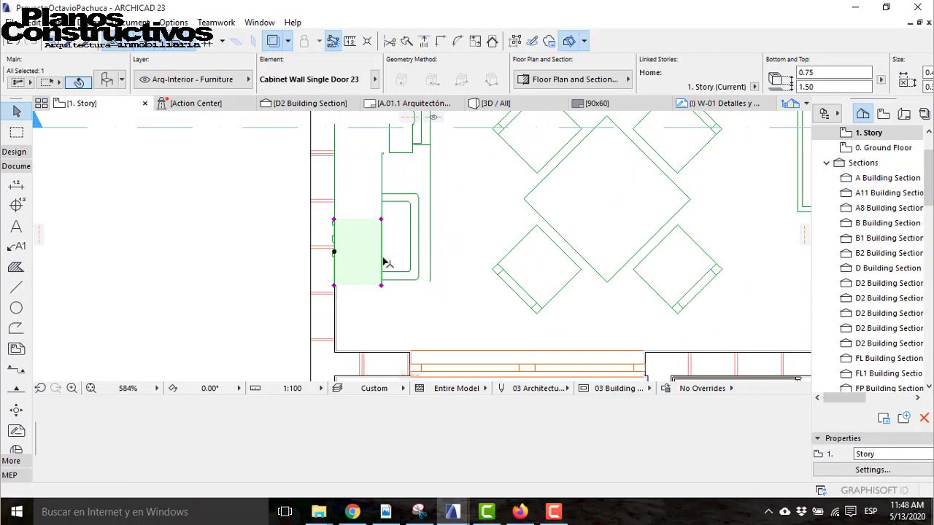
scroll(444, 292, "up", 3)
Step: Stretch the sink base cabinet to a width of 0.60 so it ends level with the wall cabinet above
left_click(417, 271)
left_click(416, 274)
left_click(416, 273)
left_click(416, 273)
left_click(413, 268)
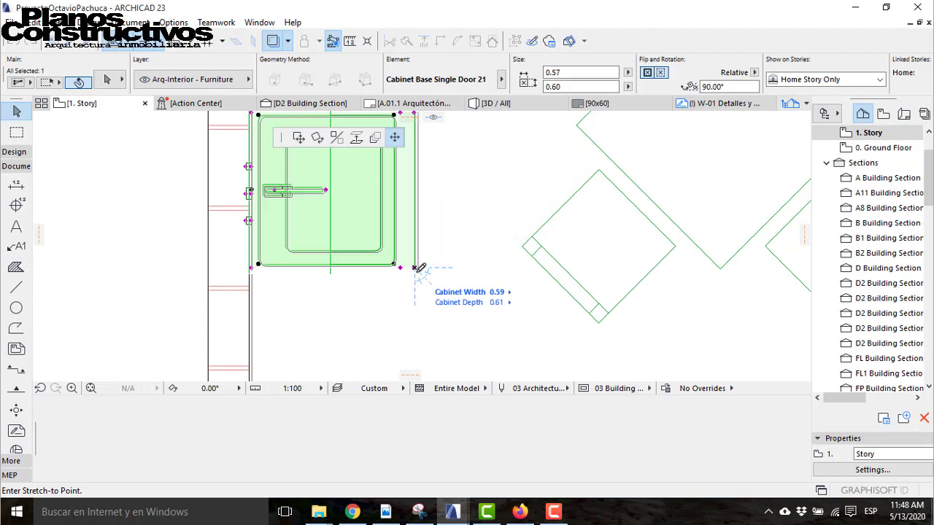
left_click(339, 269)
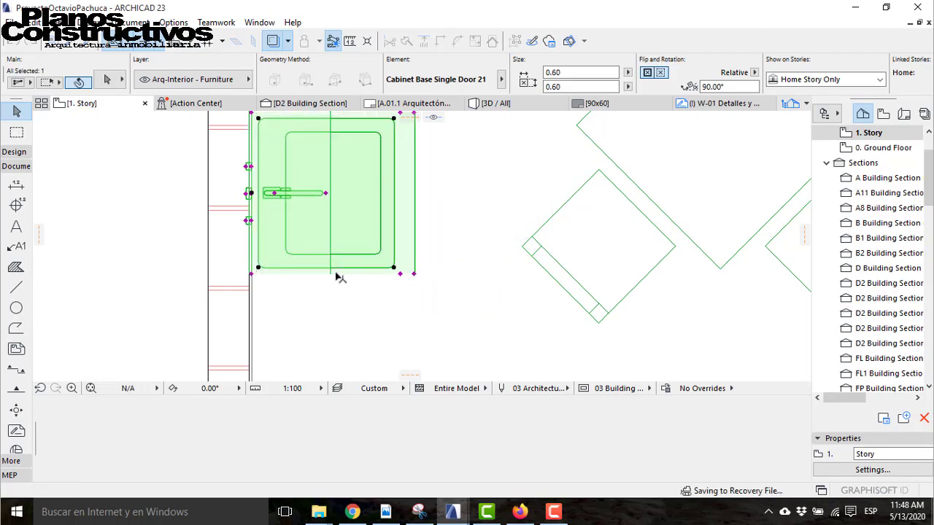
scroll(368, 240, "down", 4)
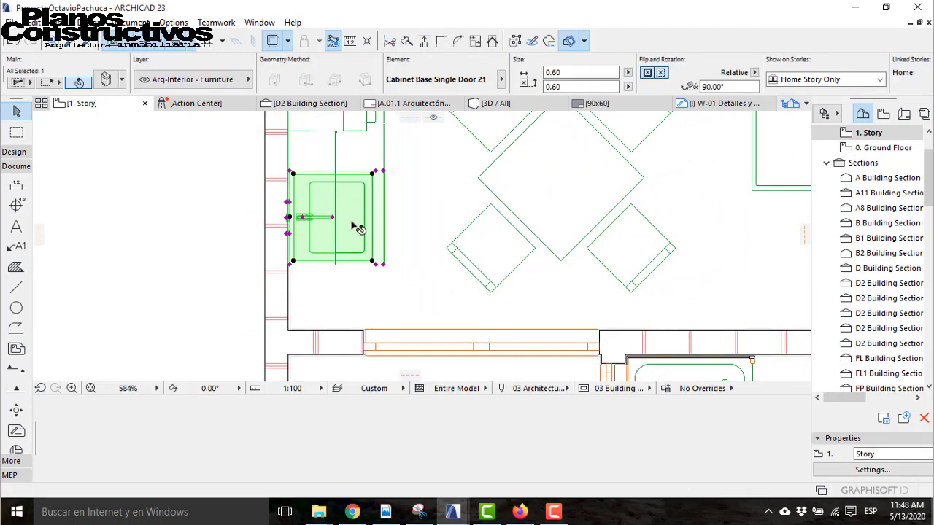
key("Escape")
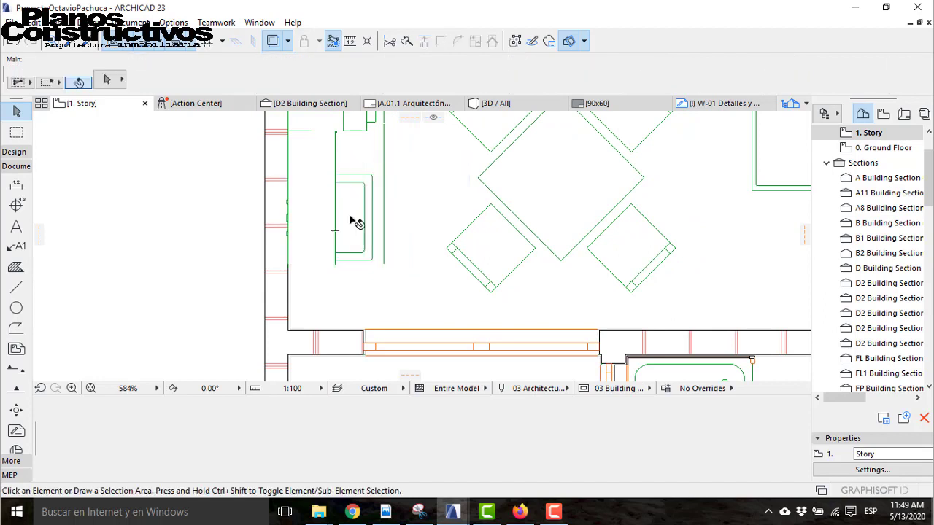
key("ctrl+z")
scroll(326, 226, "down", 3)
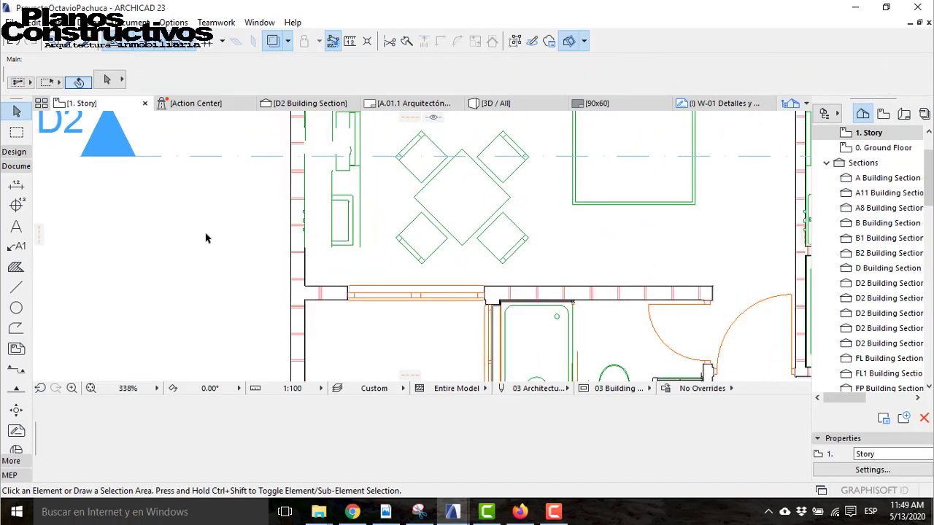
Step: Fly through the apartment in 3D to examine the kitchen wall cabinets, hood, sink counter and refrigerator niche
left_click(496, 103)
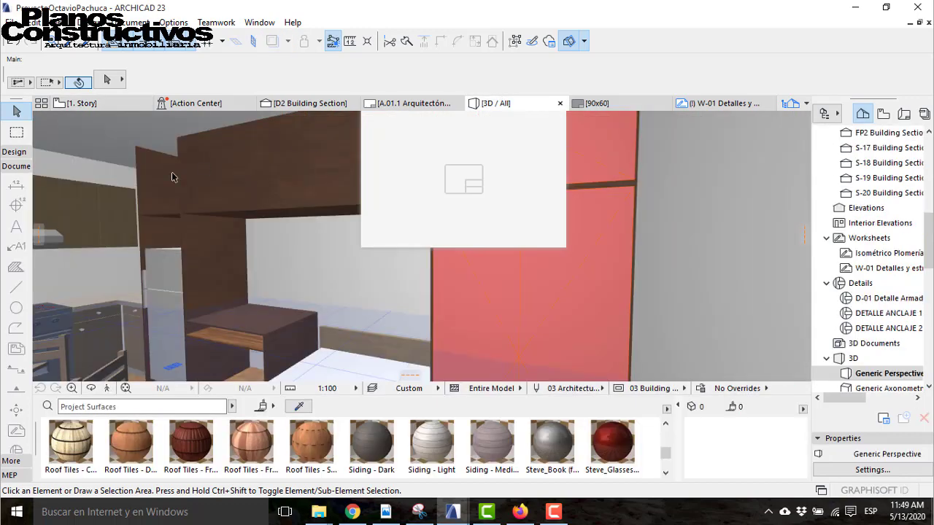
left_click(110, 389)
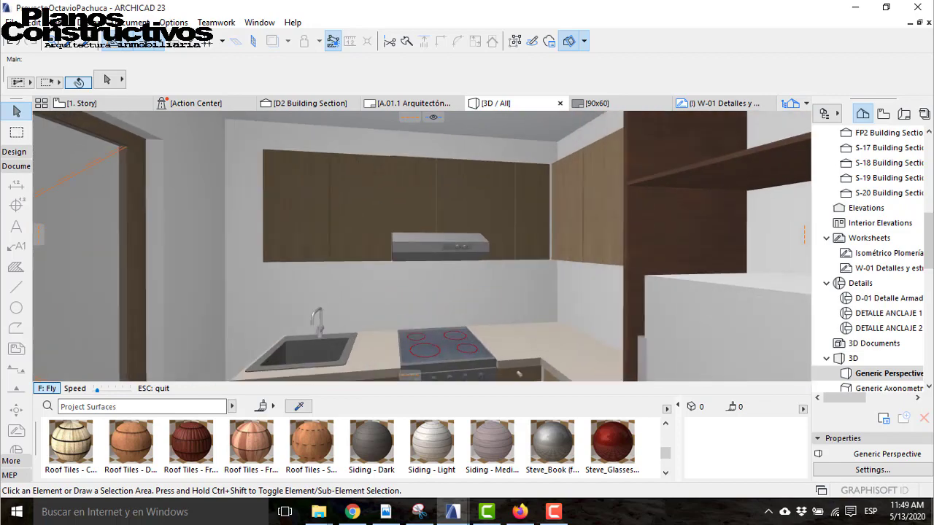
key("Down")
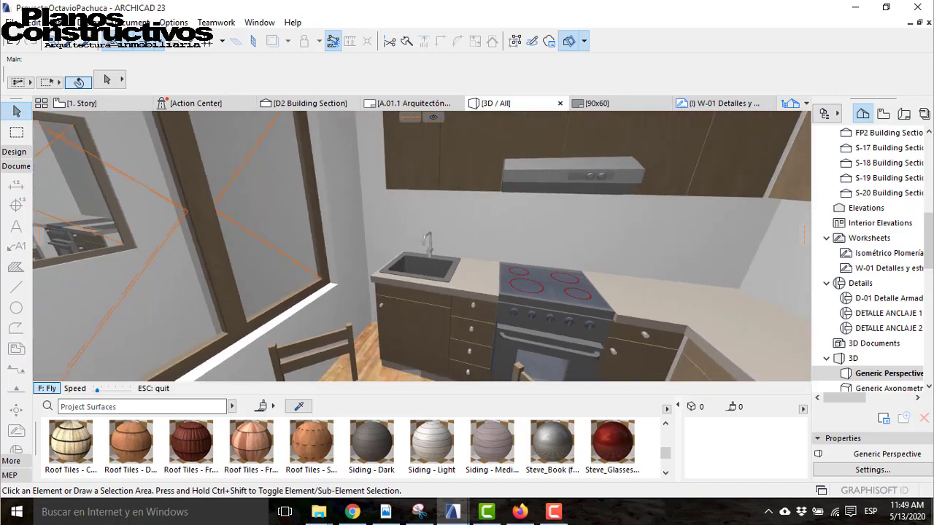
key("Left")
key("Right")
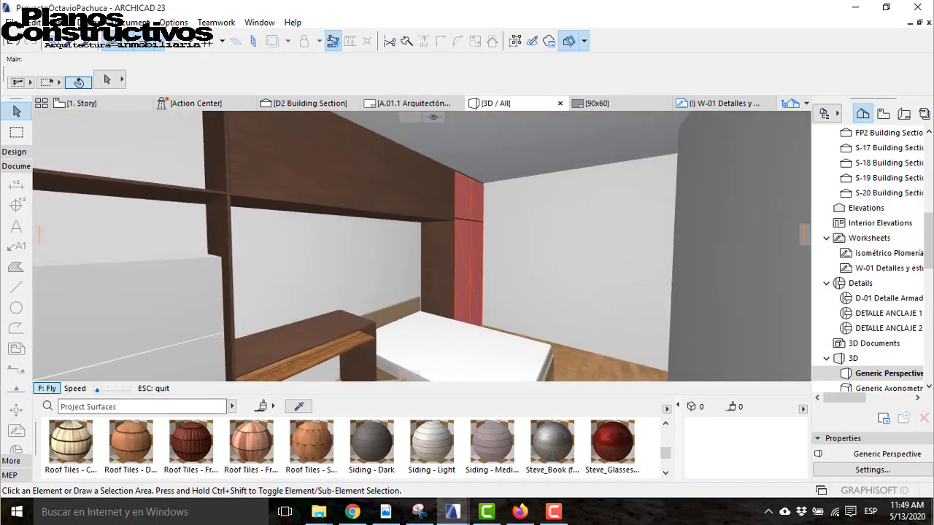
key("Left")
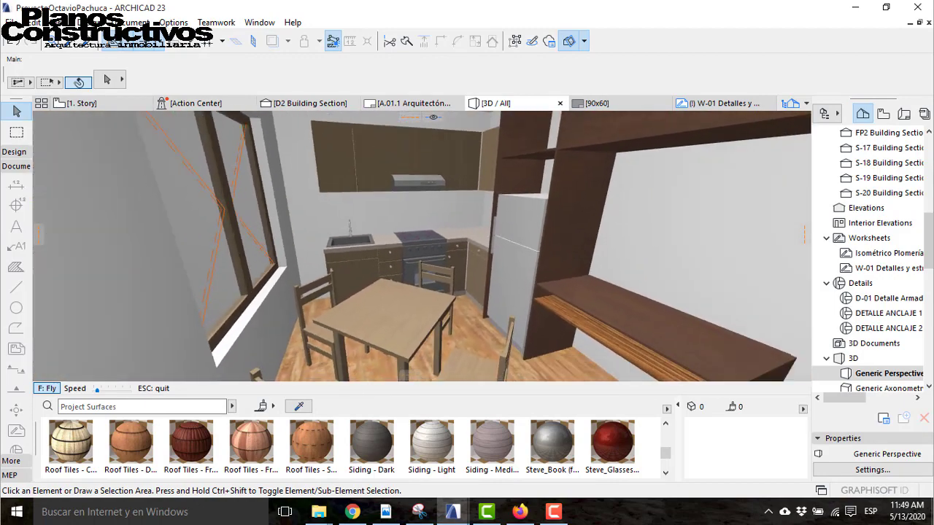
key("Up")
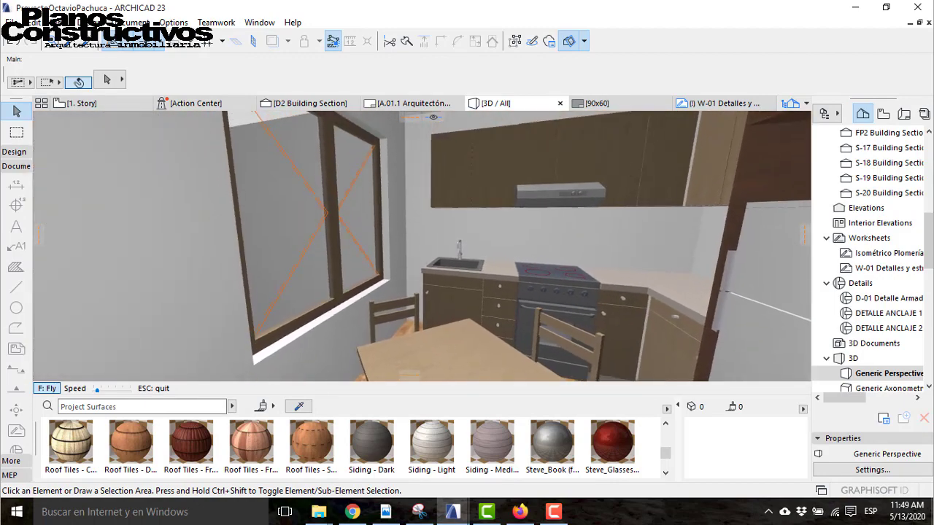
key("Up")
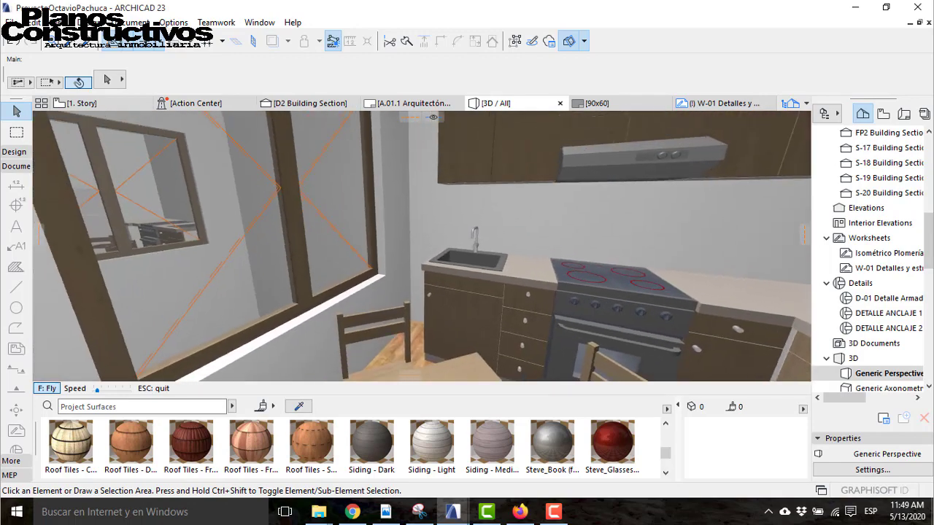
key("Left")
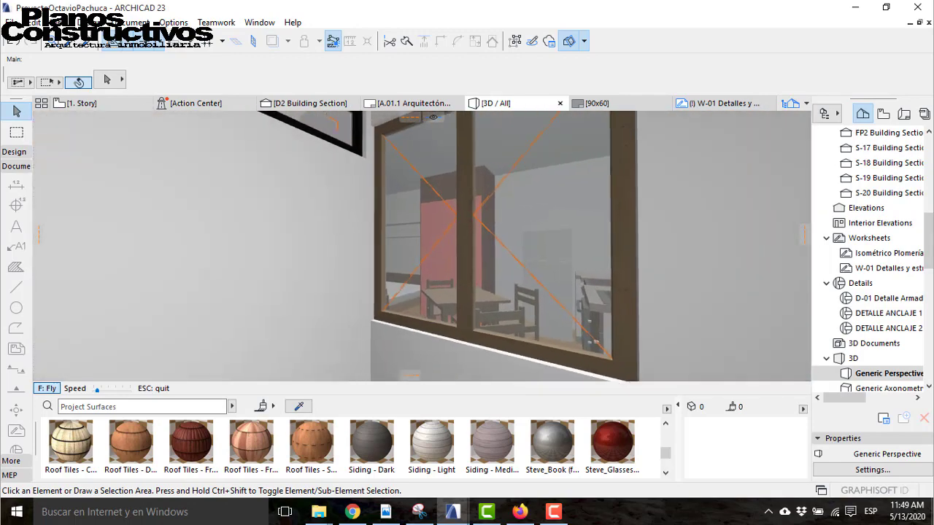
key("Up")
key("Down")
key("Up")
key("Up")
key("Down")
key("Escape")
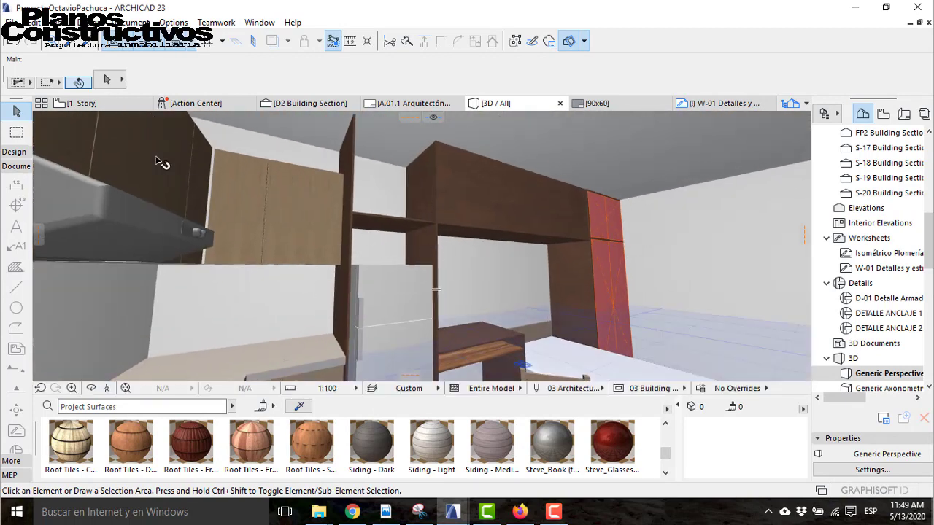
left_click(107, 388)
key("Left")
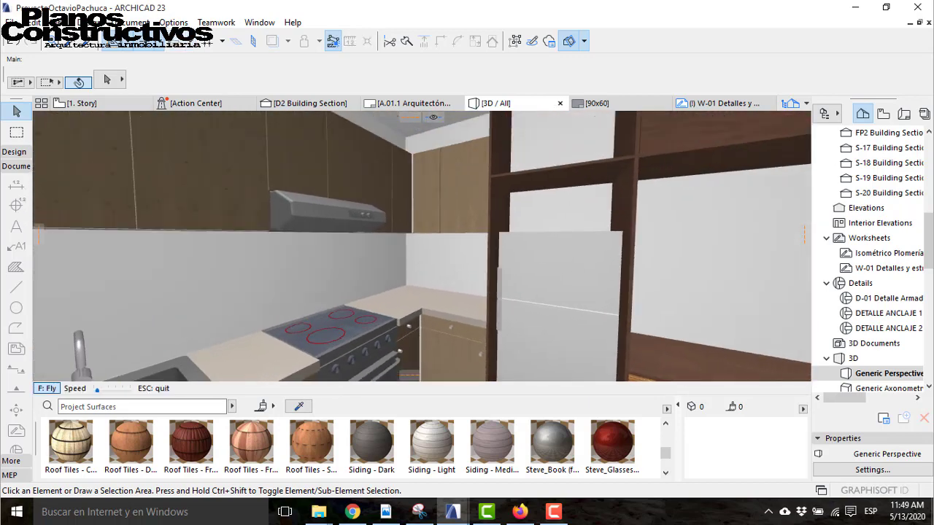
key("Down")
key("Down")
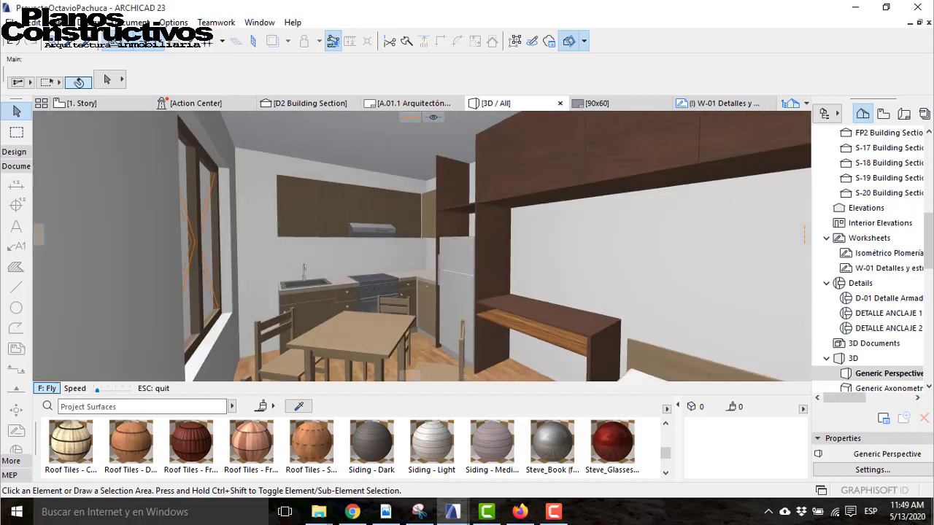
key("Escape")
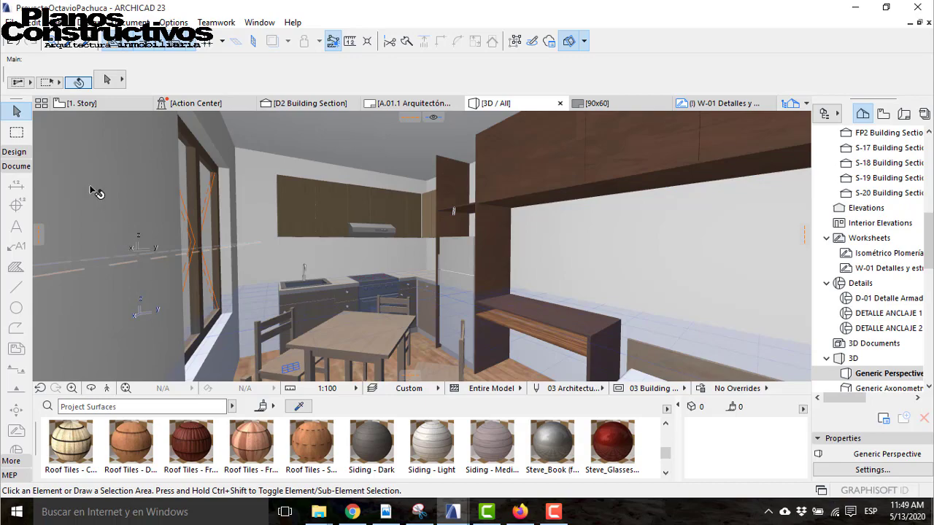
Step: In the 1. Story plan, copy the thin timber front panel from the adjoining niche to the refrigerator's opening, against its left side panel
left_click(82, 103)
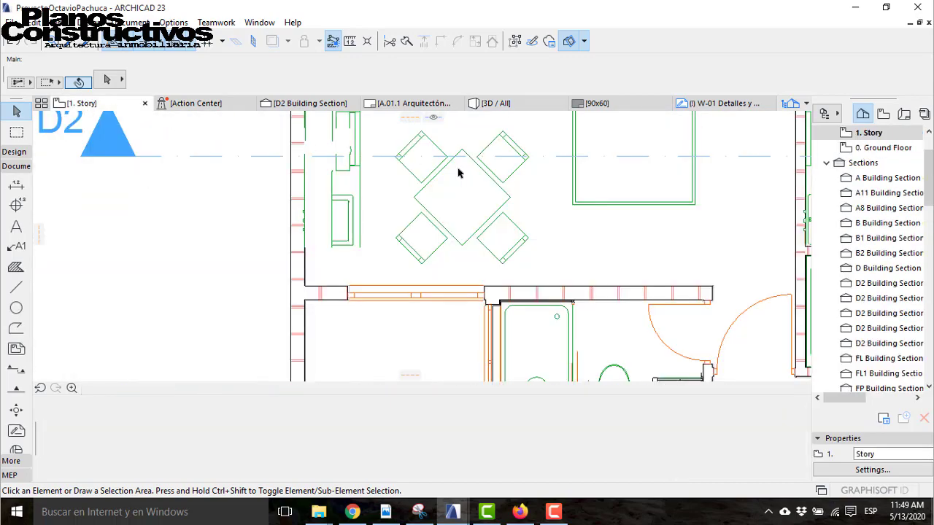
scroll(292, 262, "down", 2)
scroll(422, 216, "up", 5)
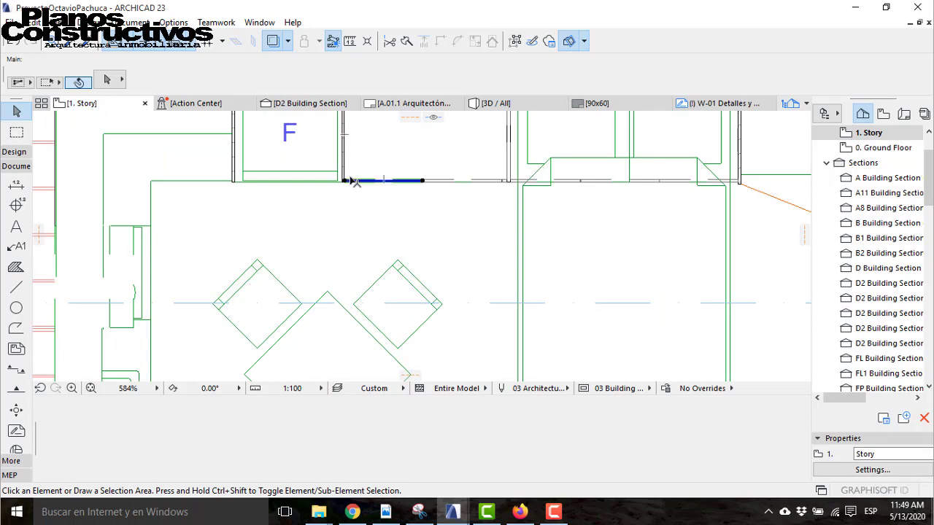
left_click(351, 181)
scroll(302, 167, "up", 3)
key("ctrl+shift+d")
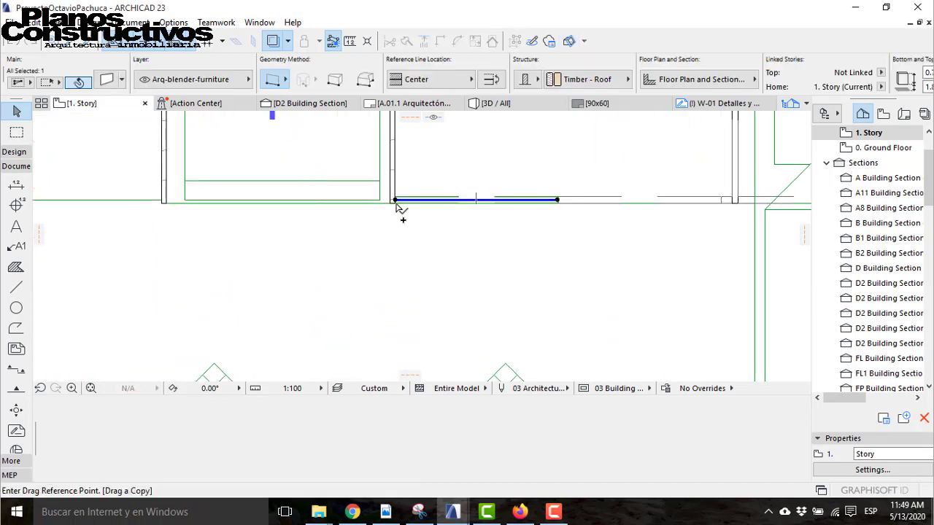
scroll(168, 204, "up", 3)
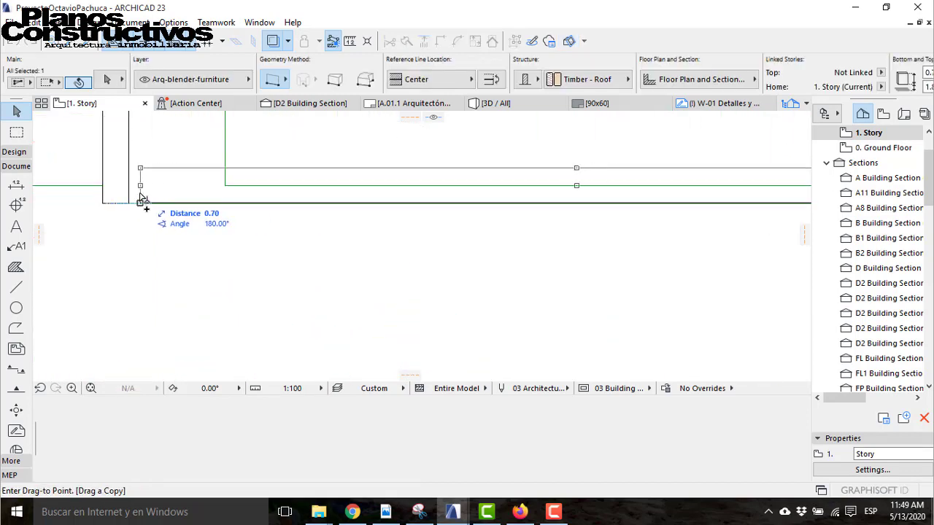
left_click(134, 198)
scroll(165, 219, "down", 5)
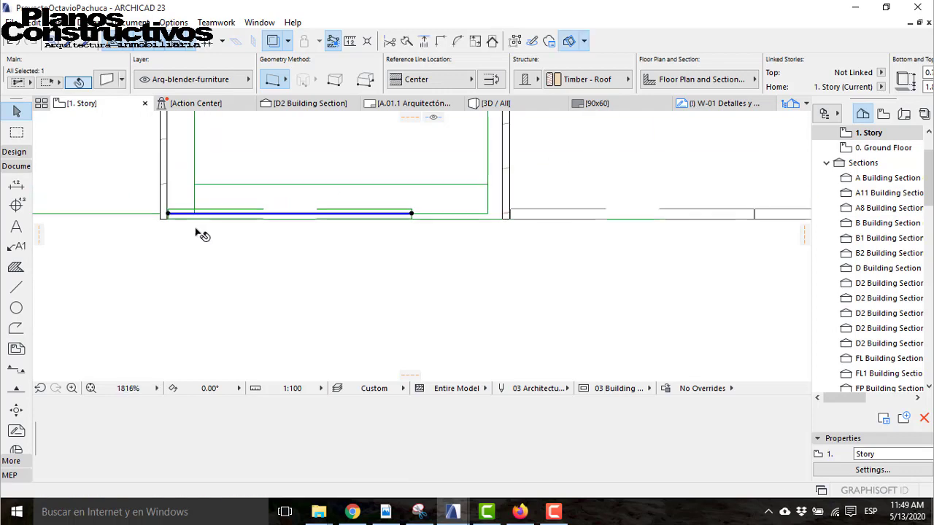
left_click(213, 234)
Step: Draw a vertical guide line downward from the inner front corner of the refrigerator's left side panel
left_click(16, 287)
scroll(166, 218, "up", 4)
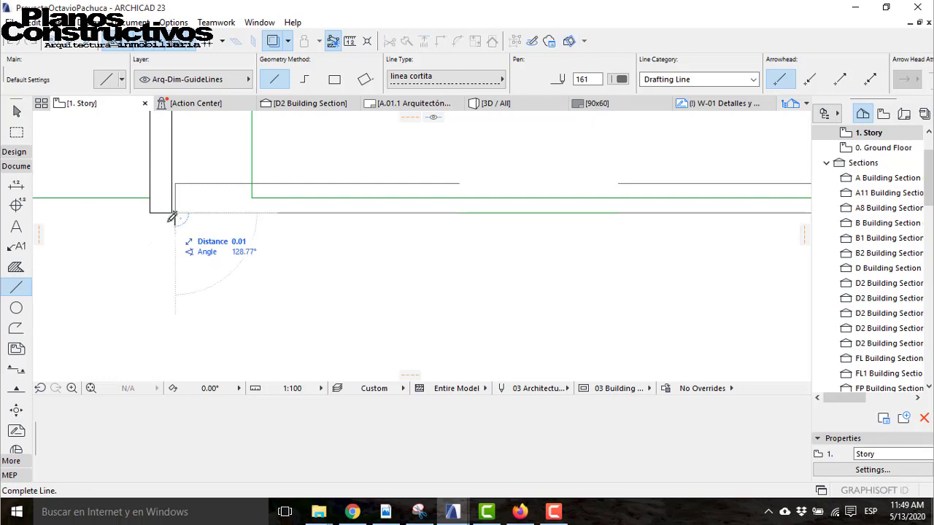
scroll(168, 211, "up", 4)
scroll(177, 245, "down", 6)
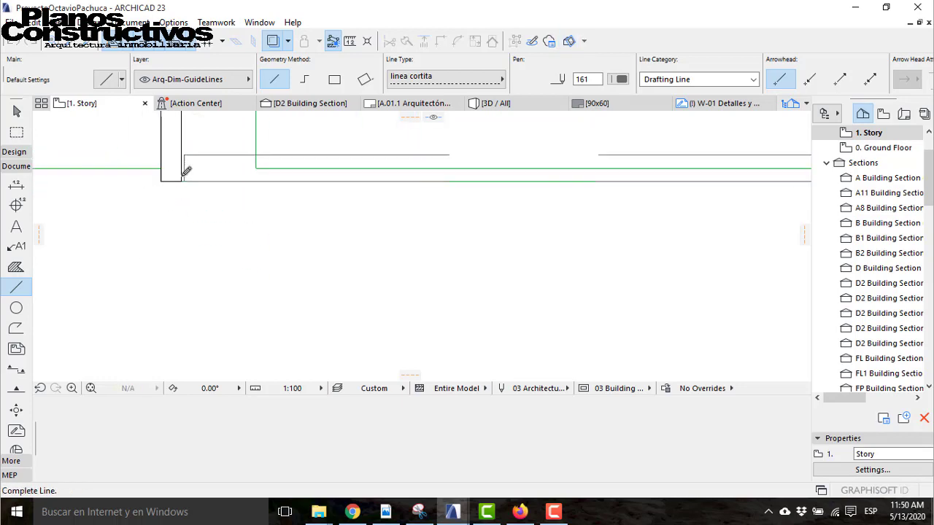
left_click(181, 318)
key("Escape")
Step: Copy the vertical guide line to the inner front corner of the refrigerator's right side panel
left_click(182, 318)
key("ctrl+shift+d")
left_click(182, 318)
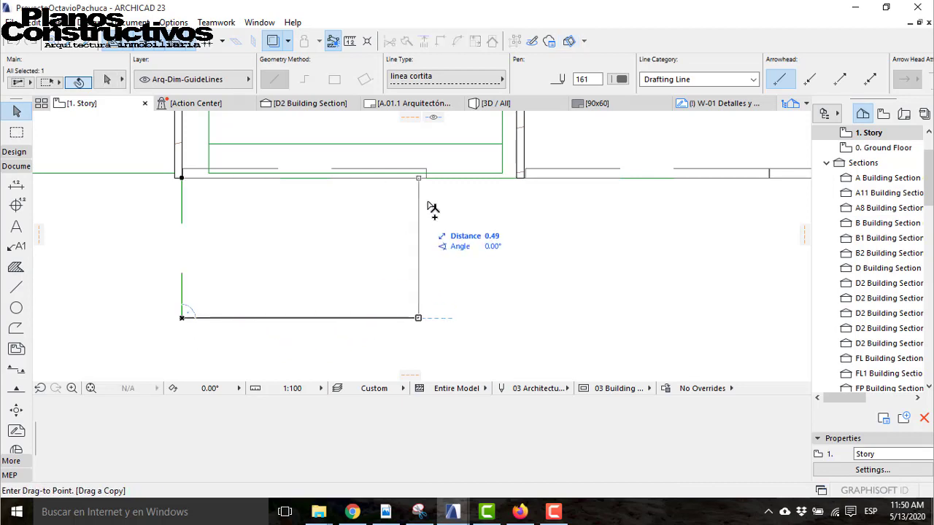
left_click(517, 178)
left_click(213, 235)
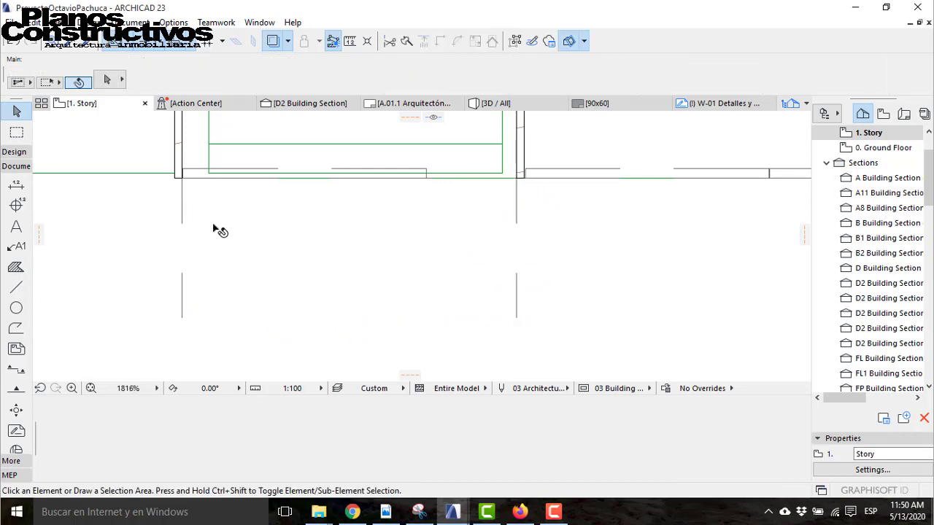
Step: Draw a horizontal line with the same line settings joining the lower ends of the two guide lines
left_click(183, 300, "alt")
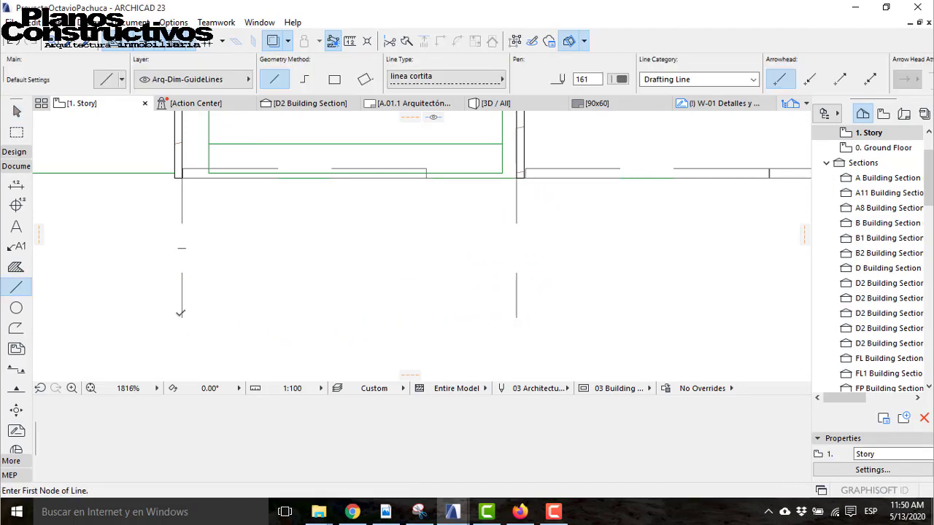
left_click(181, 317)
left_click(516, 317)
key("Escape")
Step: Rotate the horizontal line about its midpoint to vertical, marking the center of the refrigerator opening
left_click(349, 318)
key("ctrl+e")
left_click(348, 318)
left_click(389, 319)
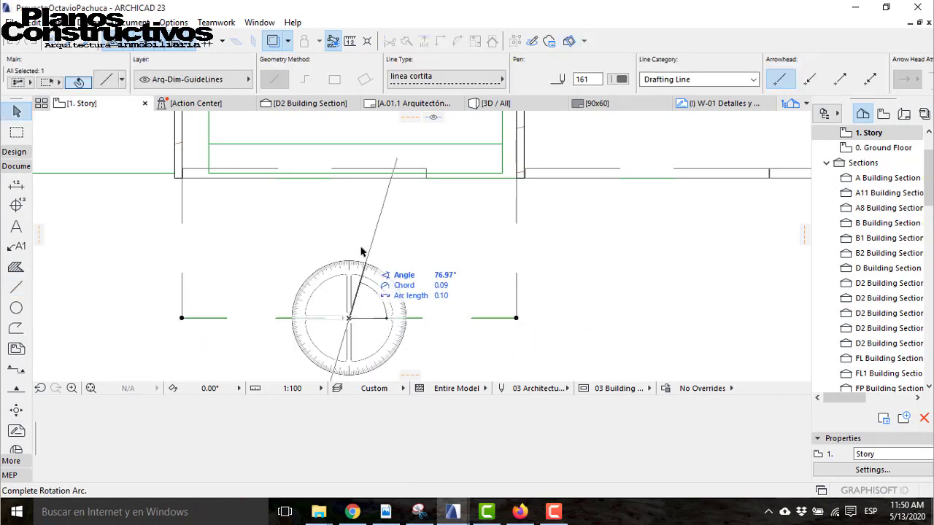
left_click(351, 226)
Step: Shorten the front panel above the refrigerator so its end stops just short of the opening's center line
scroll(204, 167, "up", 2)
scroll(203, 167, "up", 2)
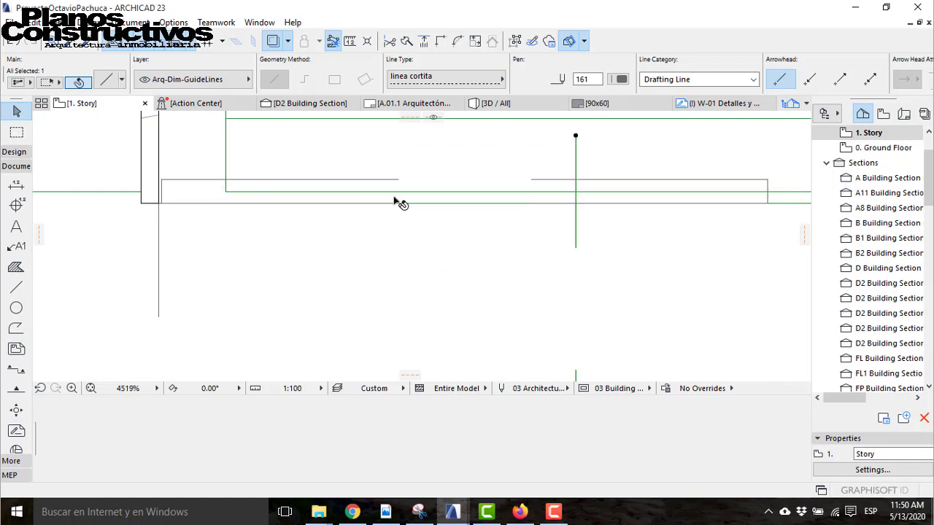
left_click(767, 187)
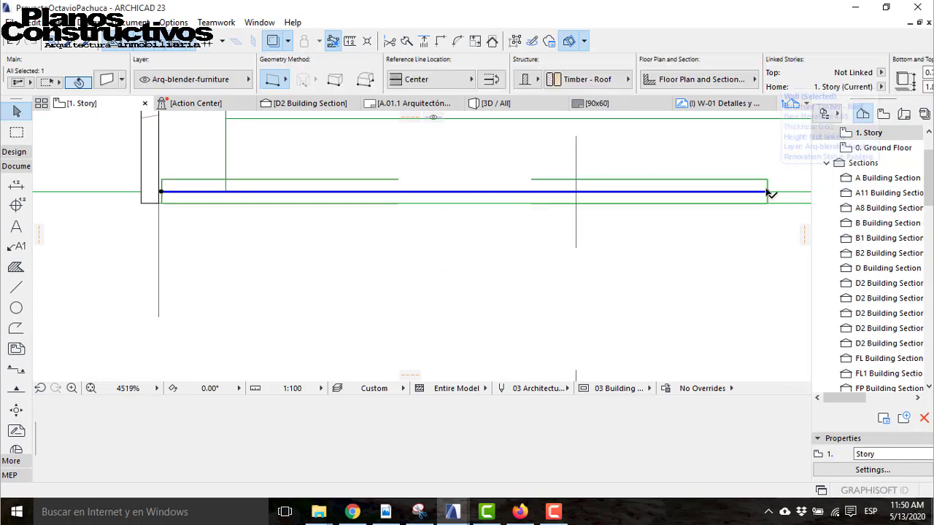
left_click(767, 191)
scroll(627, 190, "up", 4)
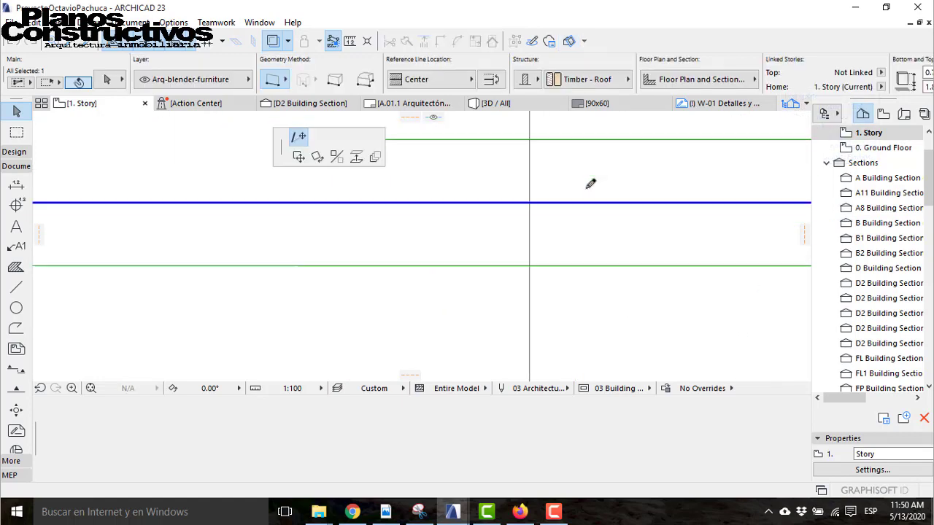
left_click(526, 204)
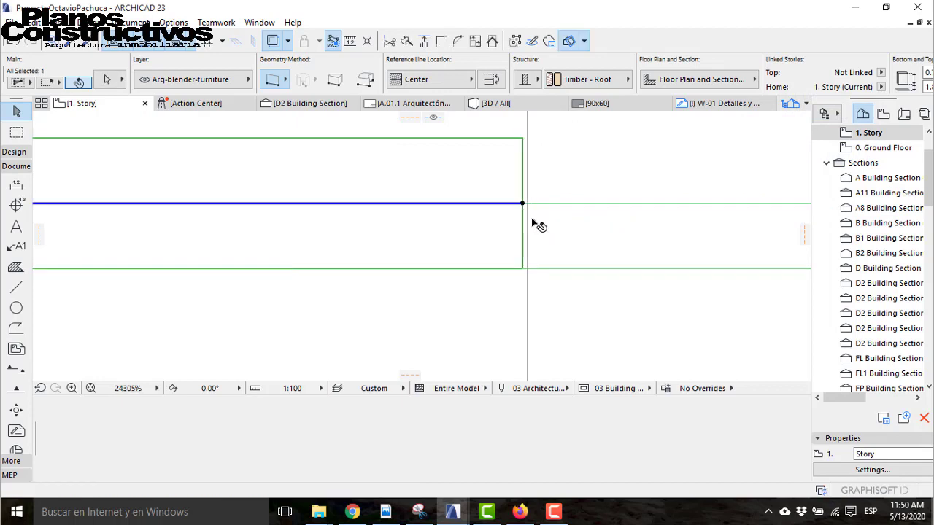
Step: Mirror a copy of the shortened front panel about the center line to close the other half of the opening
key("ctrl+alt+m")
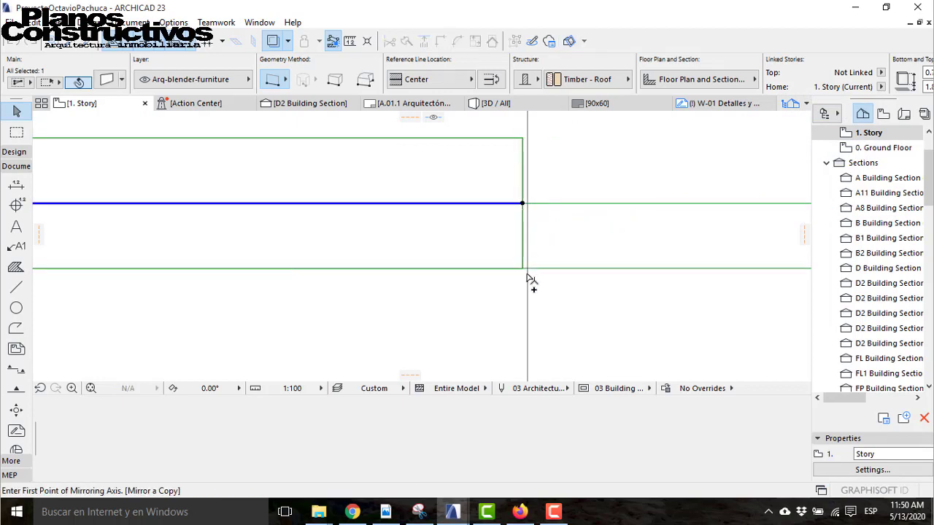
left_click(526, 276)
left_click(525, 238)
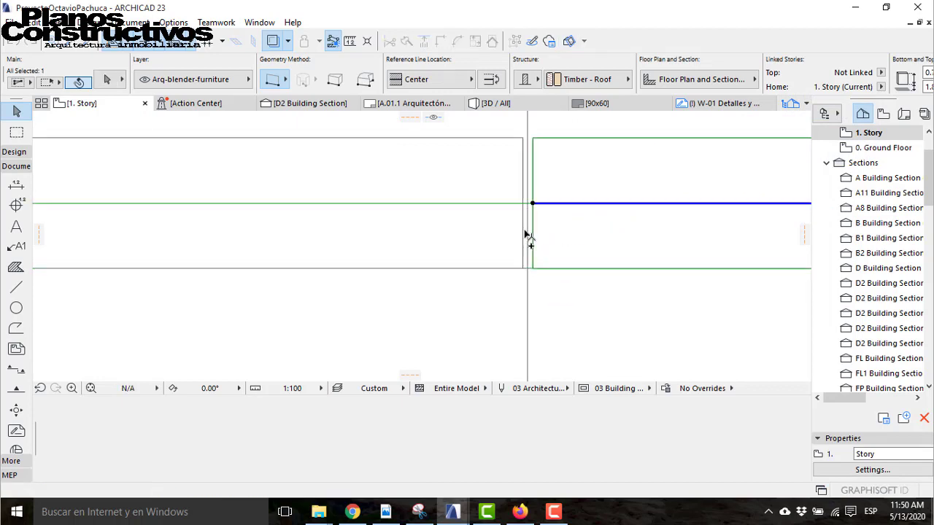
Step: Delete the center line and the two vertical guide lines in front of the refrigerator
scroll(350, 242, "down", 5)
scroll(344, 243, "down", 3)
left_click(379, 203)
left_click(364, 206)
key("Delete")
scroll(366, 208, "down", 3)
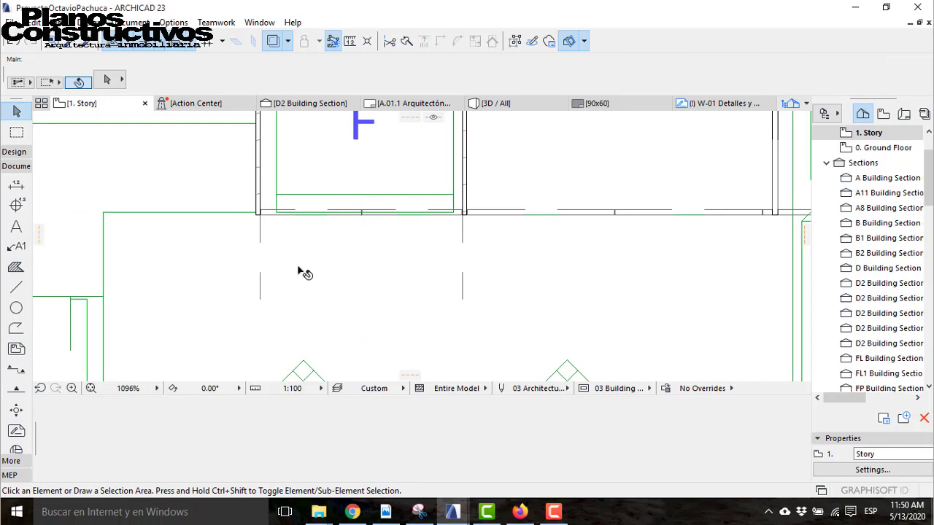
left_click(260, 302)
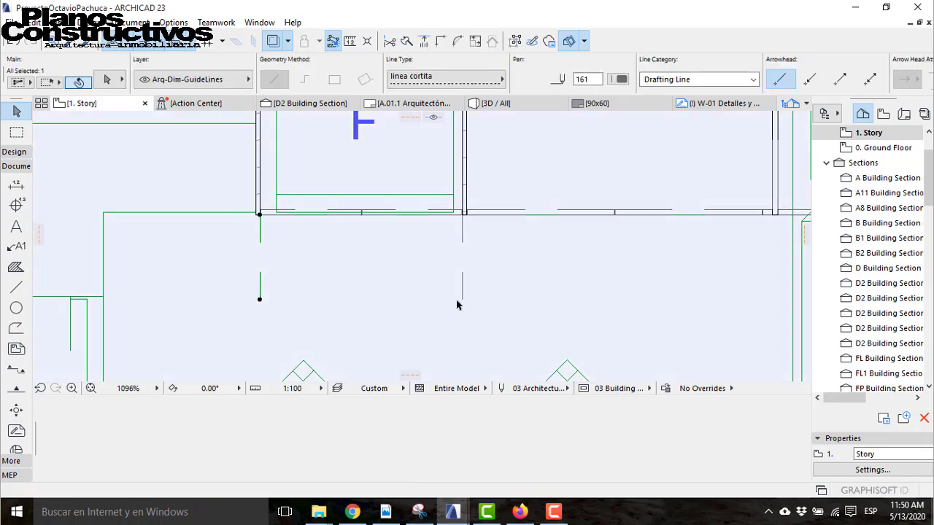
left_click(461, 300, "shift")
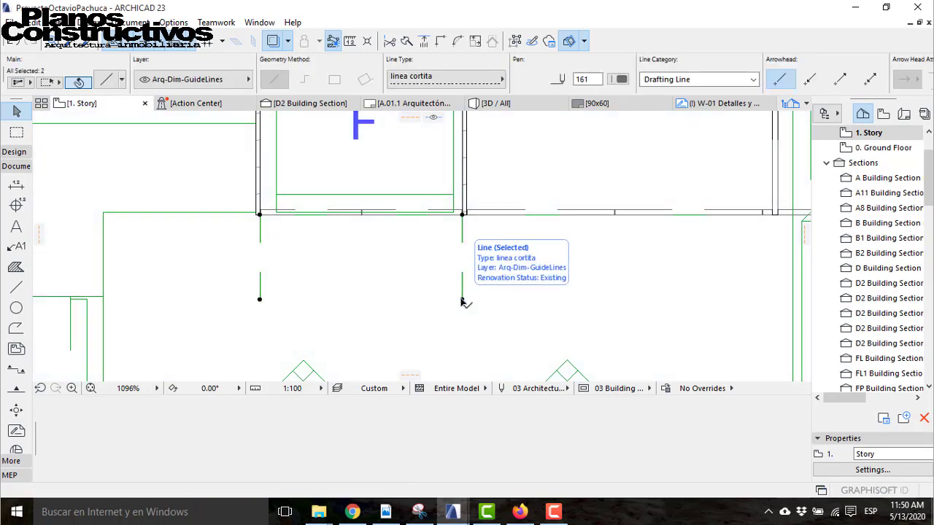
key("Escape")
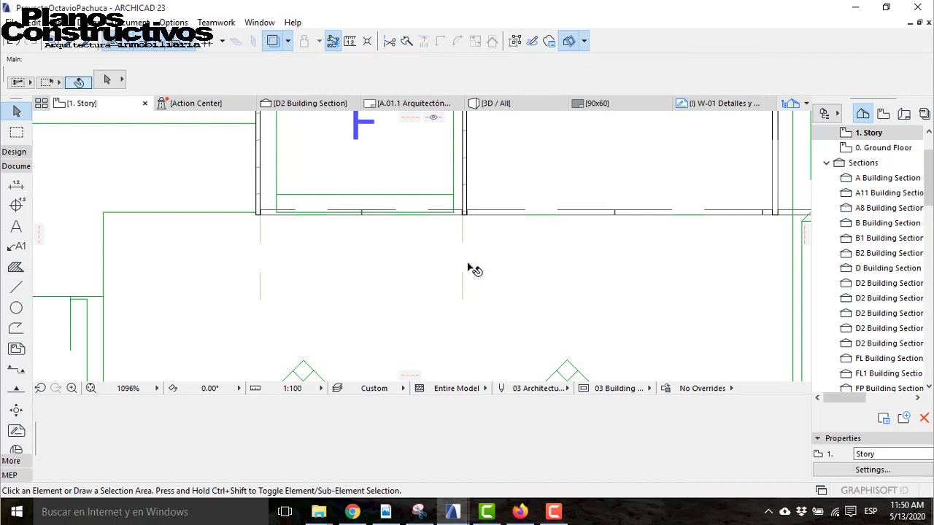
Step: In the 3D view, stretch the refrigerator's height upward by about 0.3 to fill the opening below the cabinet
left_click(491, 104)
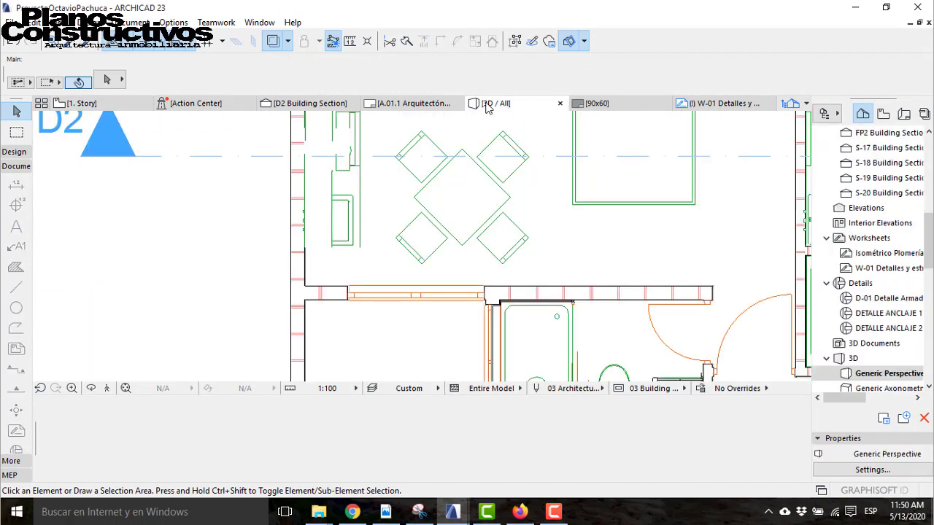
left_click(456, 254)
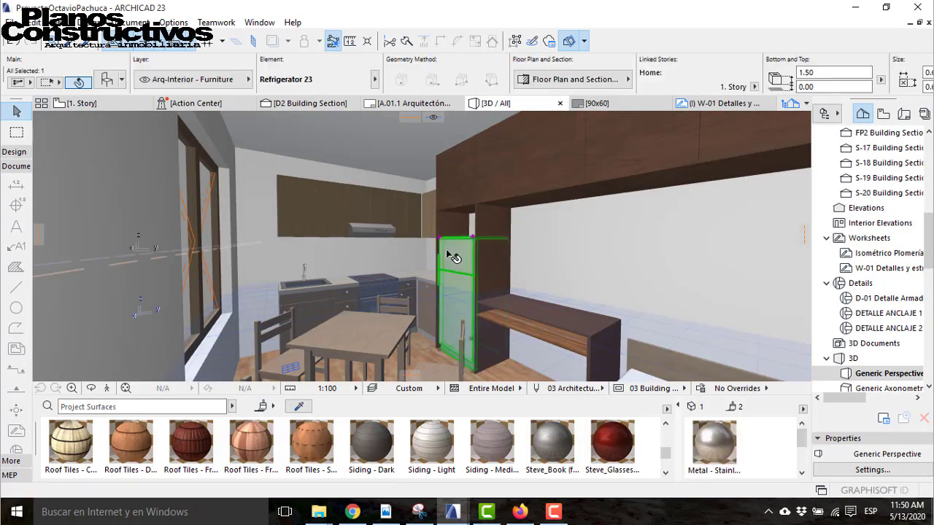
scroll(438, 241, "up", 5)
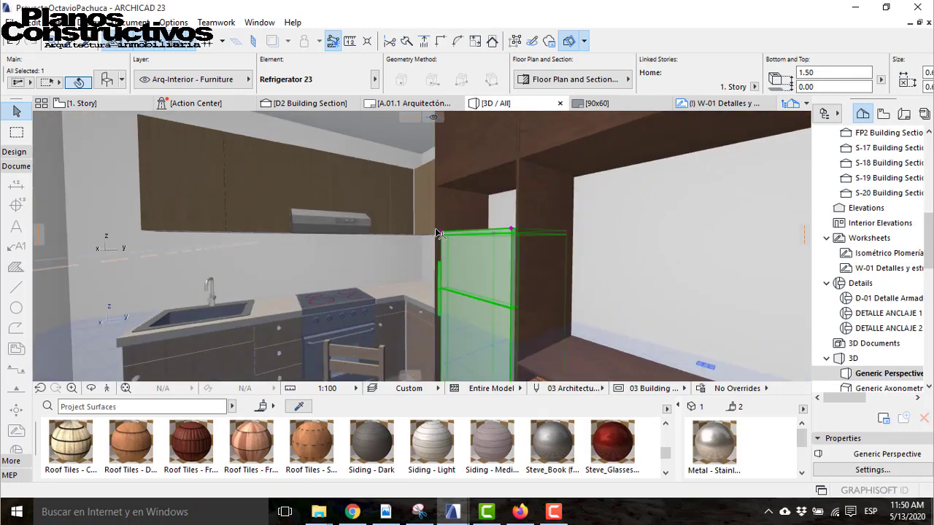
left_click(442, 234)
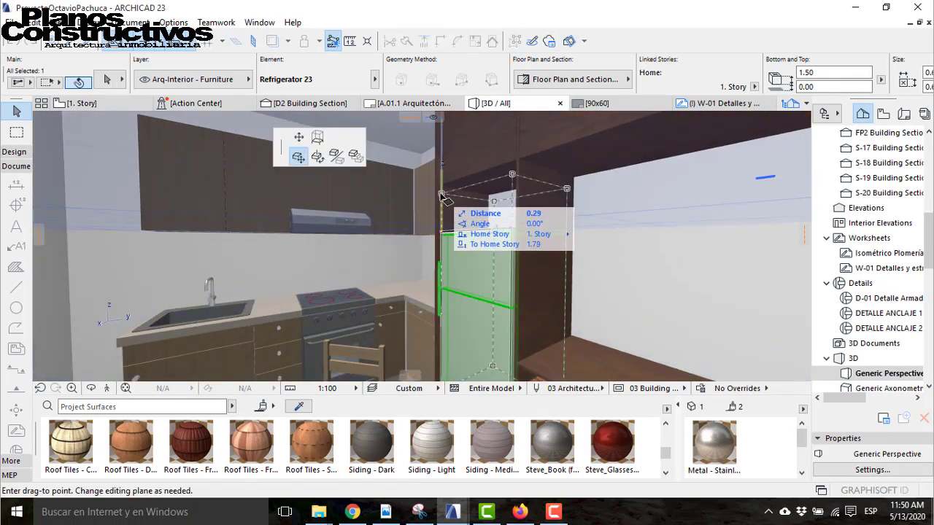
left_click(317, 137)
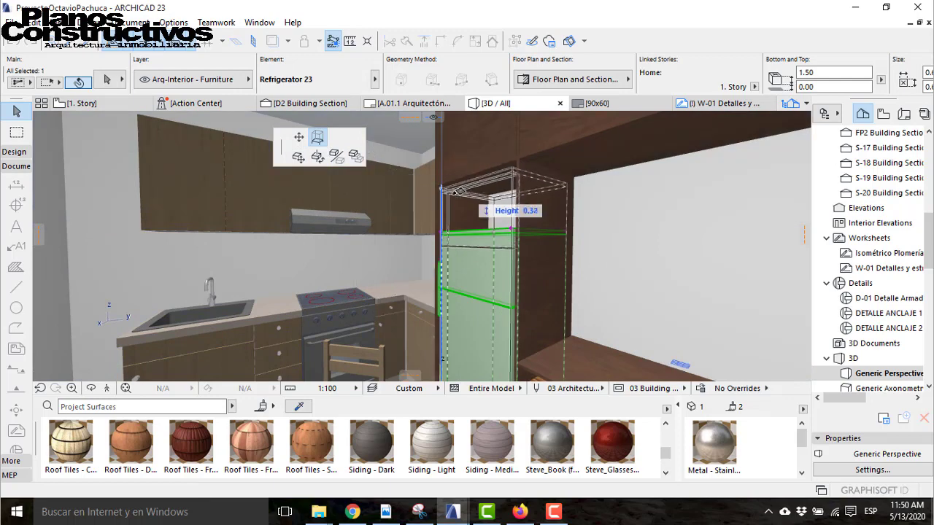
left_click(449, 190)
key("Escape")
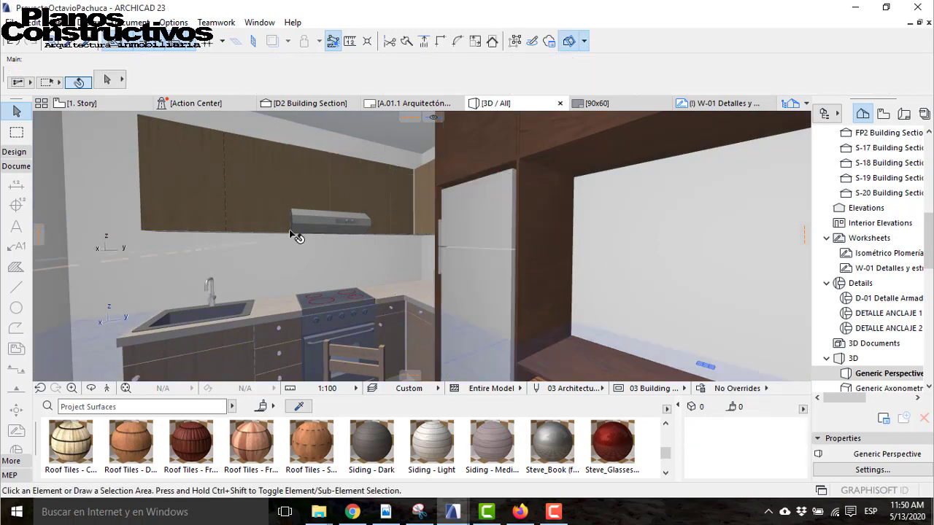
Step: Fly through the apartment in 3D to examine the kitchen, refrigerator, upper cabinets and bed furniture
left_click(94, 390)
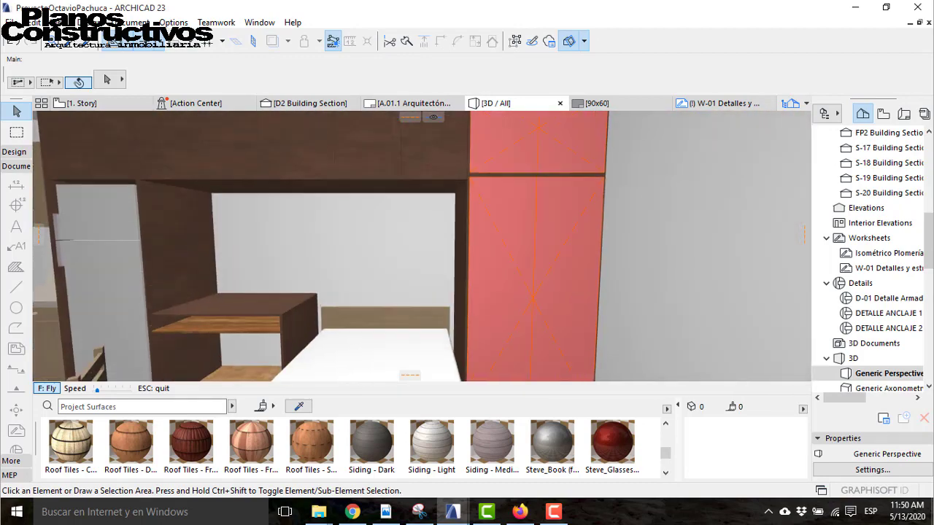
key("Down")
key("Up")
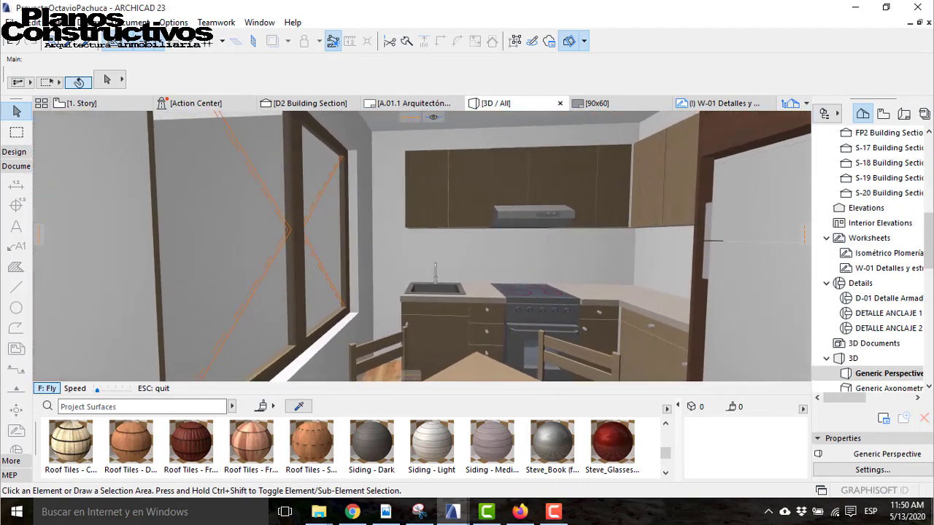
key("Right")
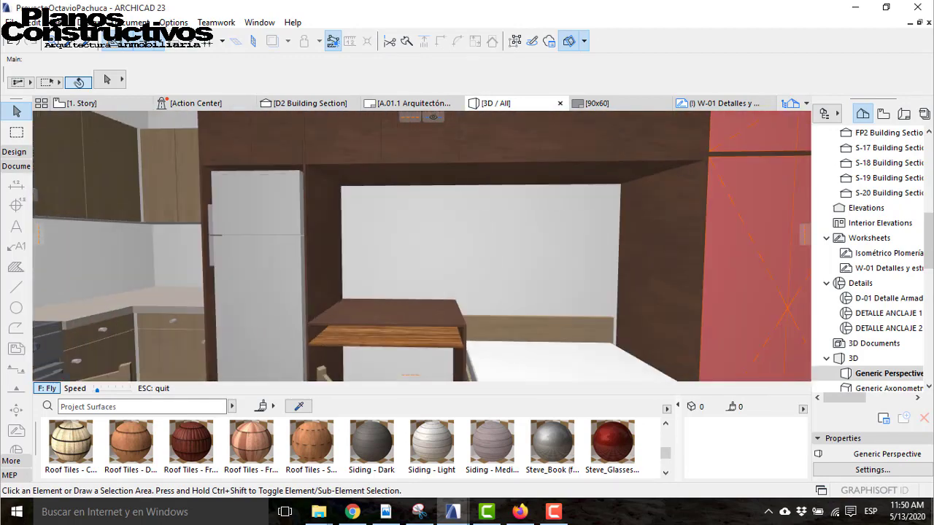
key("Down")
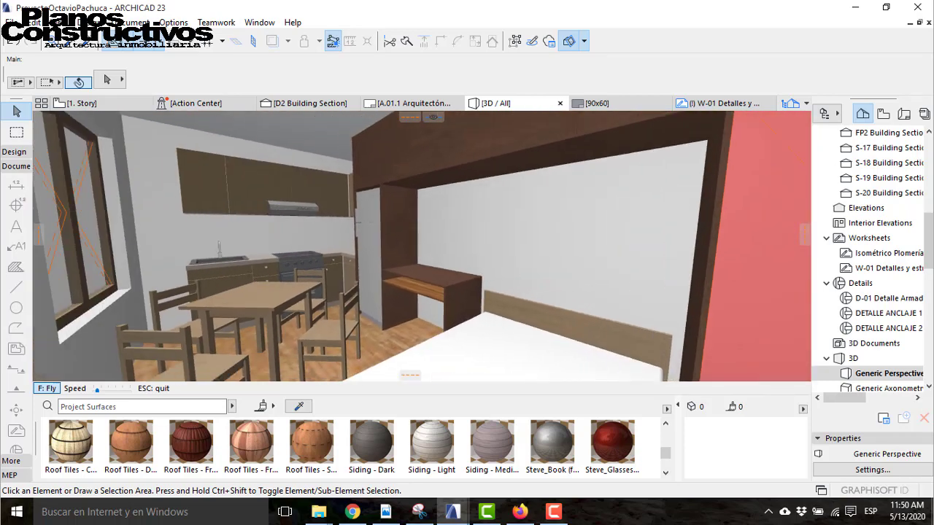
key("Escape")
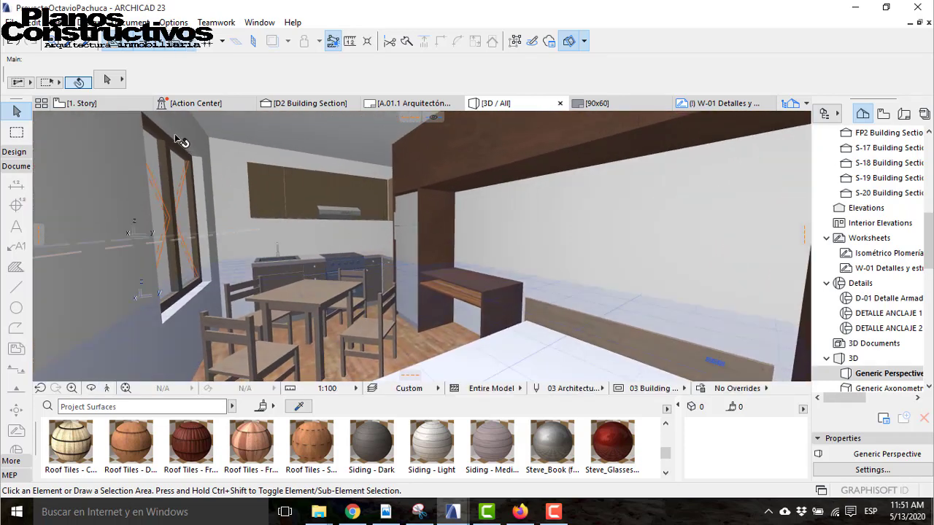
Step: In the 1. Story plan, rotate a copy of the two kitchen tile walls 180° about their shared corner
left_click(120, 104)
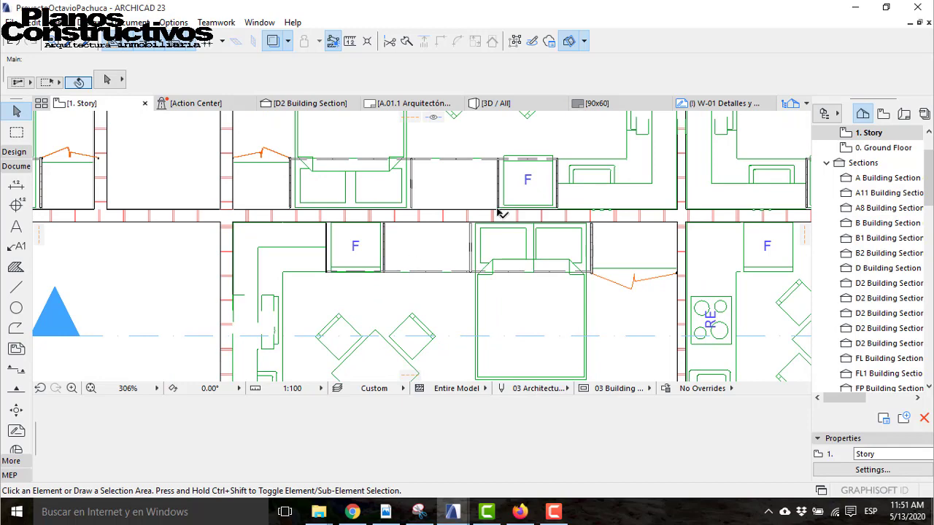
scroll(676, 221, "up", 4)
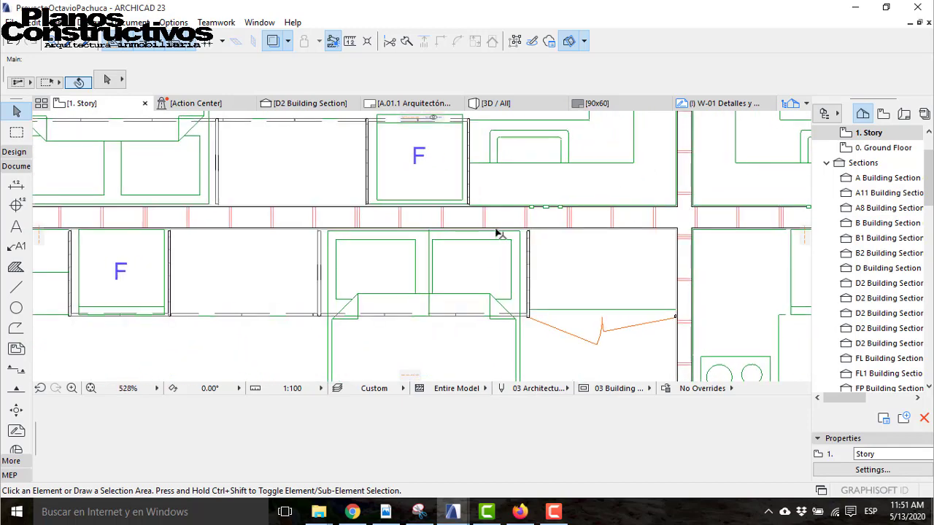
scroll(498, 196, "down", 4)
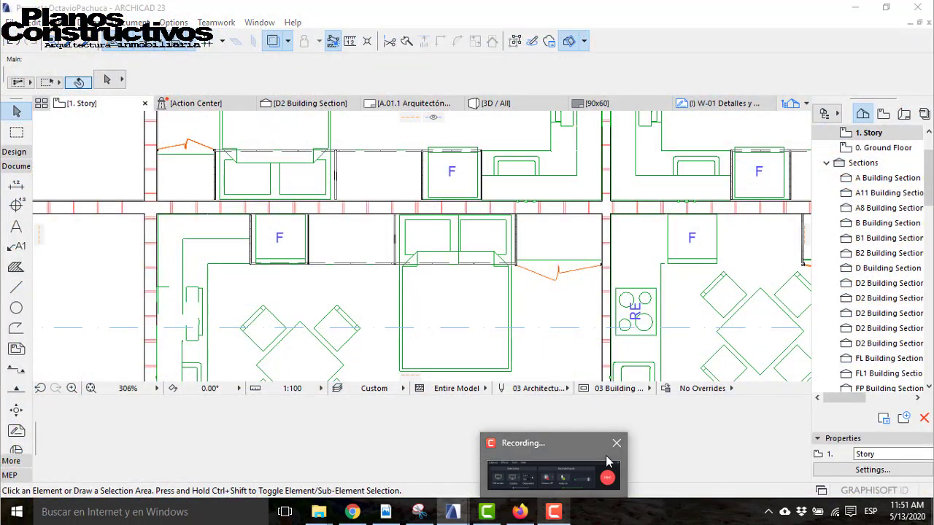
left_click(614, 467)
scroll(442, 313, "down", 4)
scroll(602, 244, "up", 8)
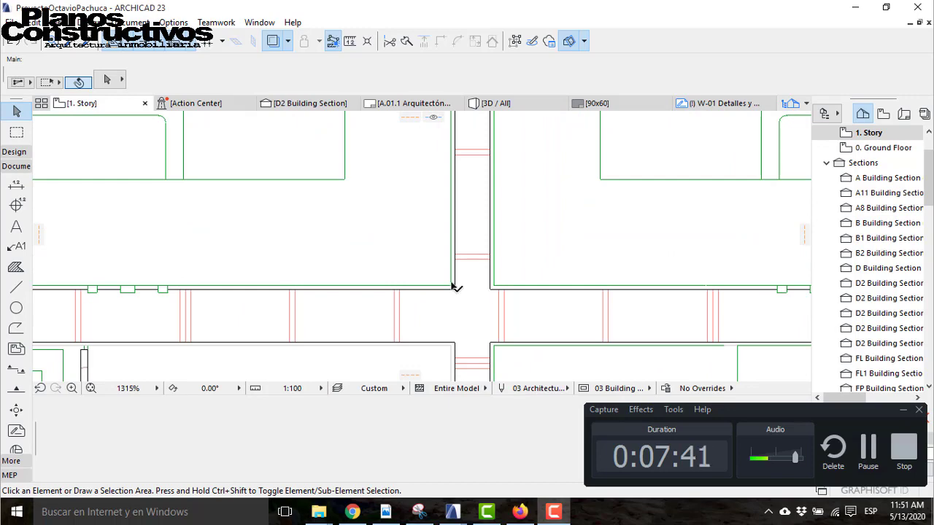
left_click(453, 286)
scroll(454, 295, "down", 5)
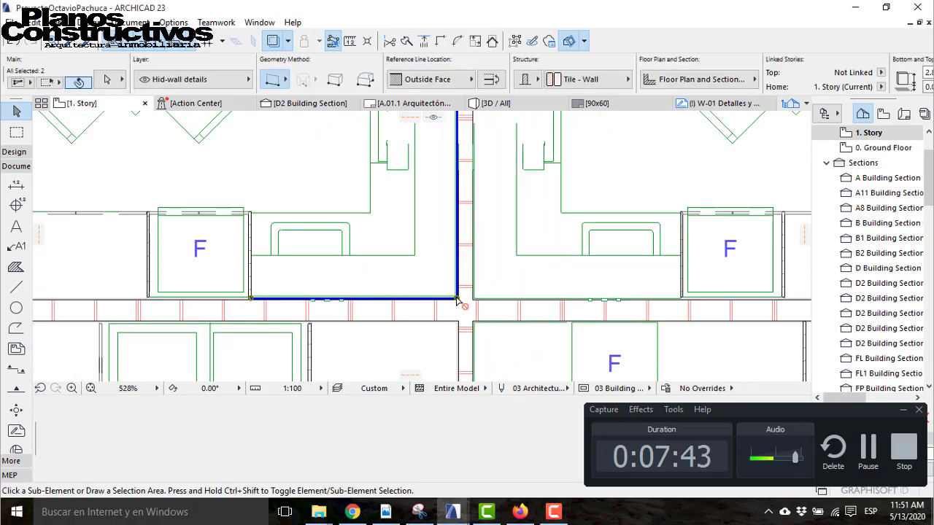
key("ctrl+e")
left_click(456, 298)
left_click(456, 269)
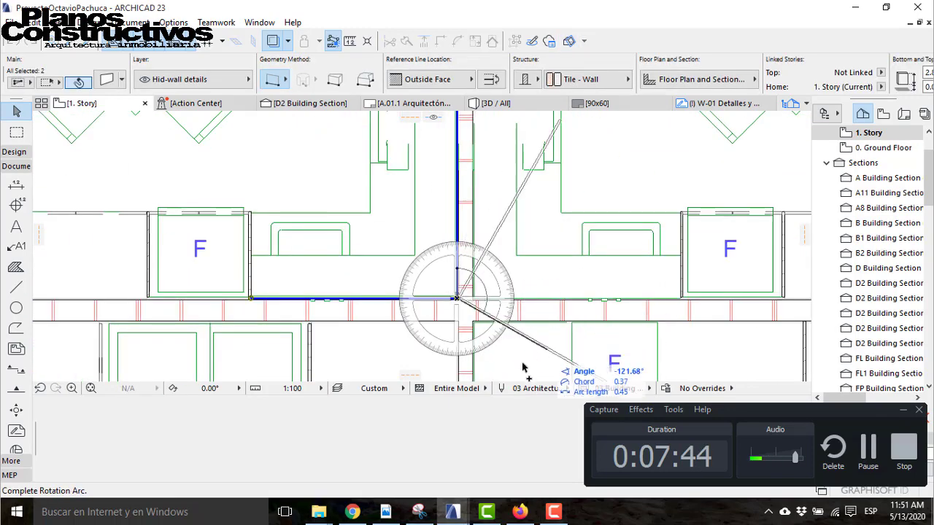
left_click(482, 370)
Step: Move the rotated tile walls by their shared corner to the inner kitchen corner of the apartment beside the D2 section marker
key("ctrl+d")
left_click(458, 299)
scroll(719, 313, "down", 3)
scroll(275, 322, "up", 3)
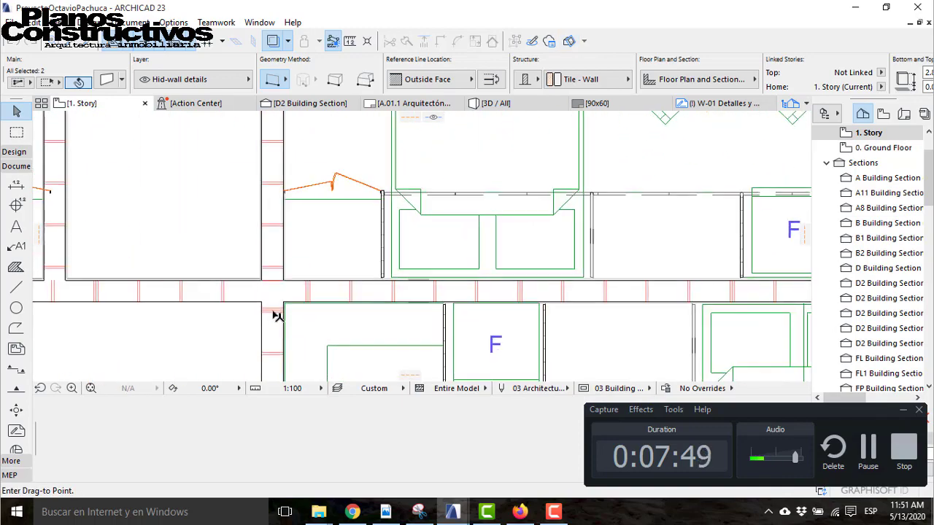
scroll(275, 321, "up", 5)
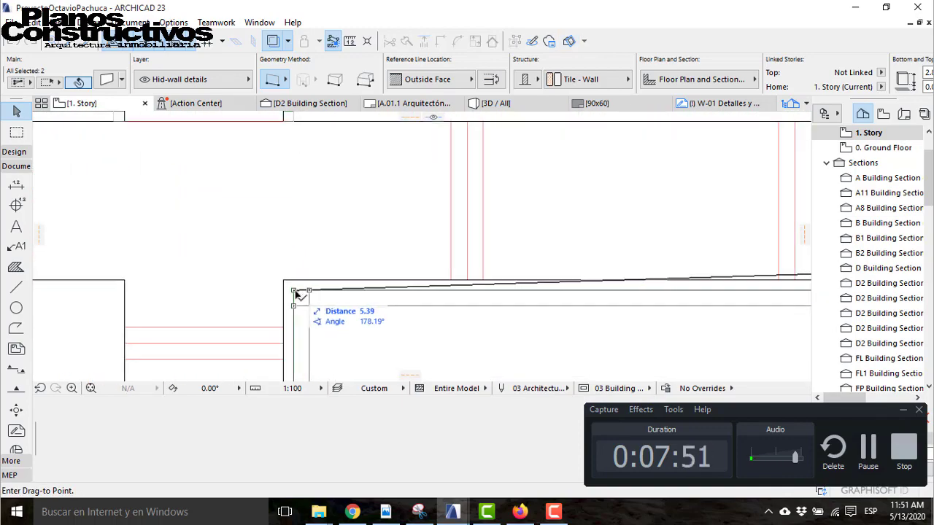
left_click(293, 289)
Step: Shorten the horizontal tile wall so it ends at the refrigerator's side panel on the kitchen side
scroll(307, 236, "down", 8)
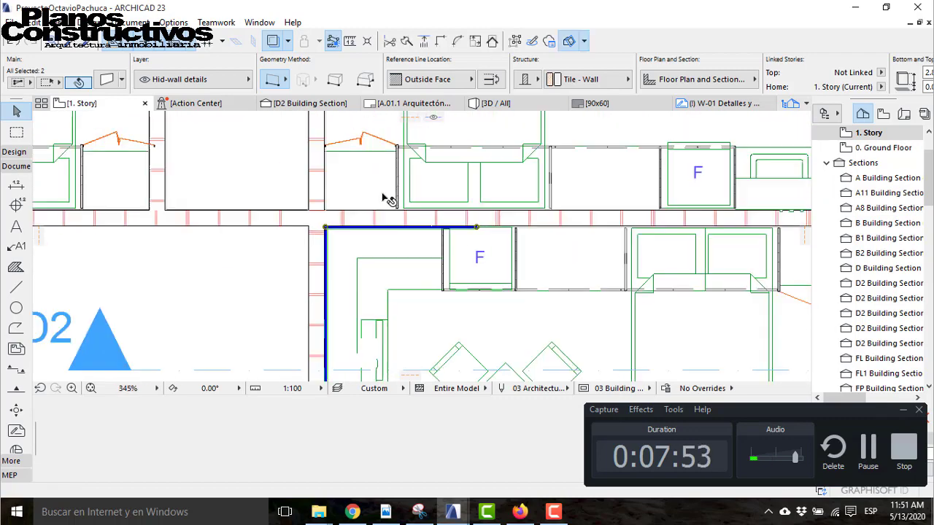
scroll(365, 219, "down", 3)
scroll(426, 208, "up", 4)
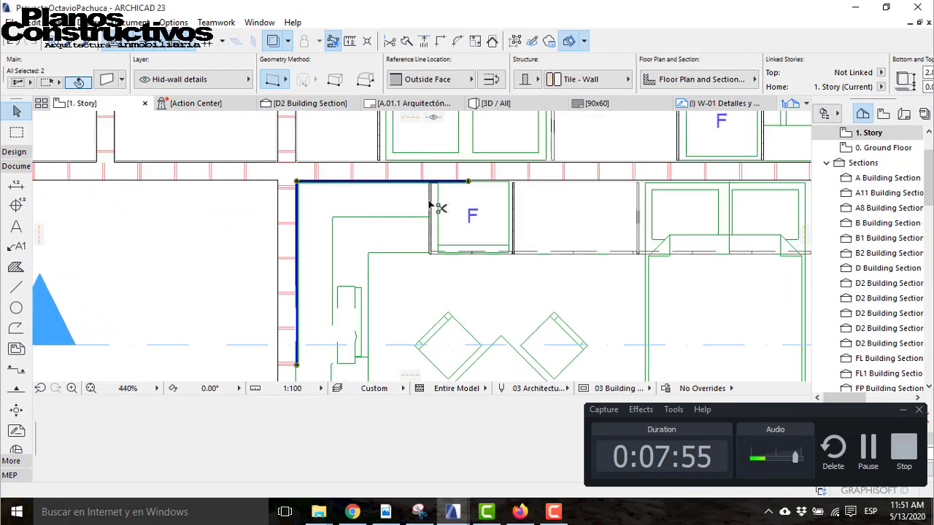
scroll(466, 186, "up", 5)
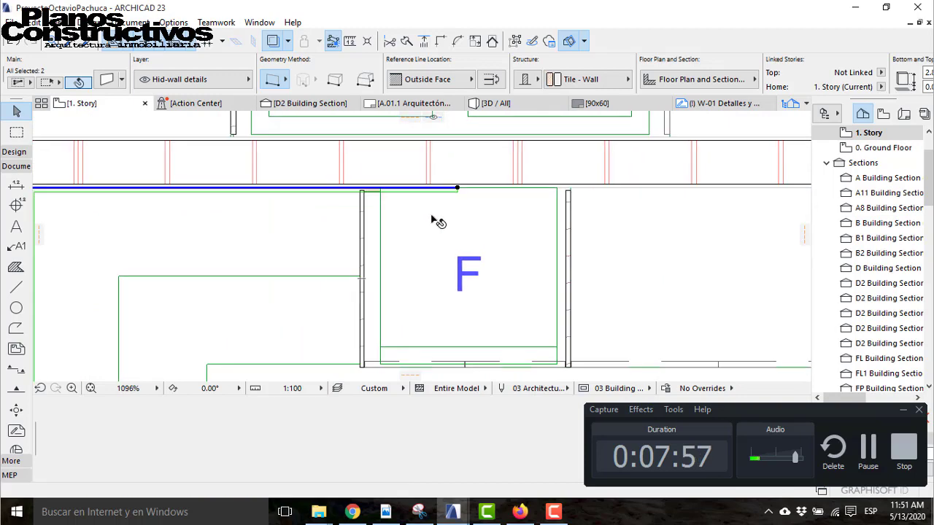
left_click(458, 188)
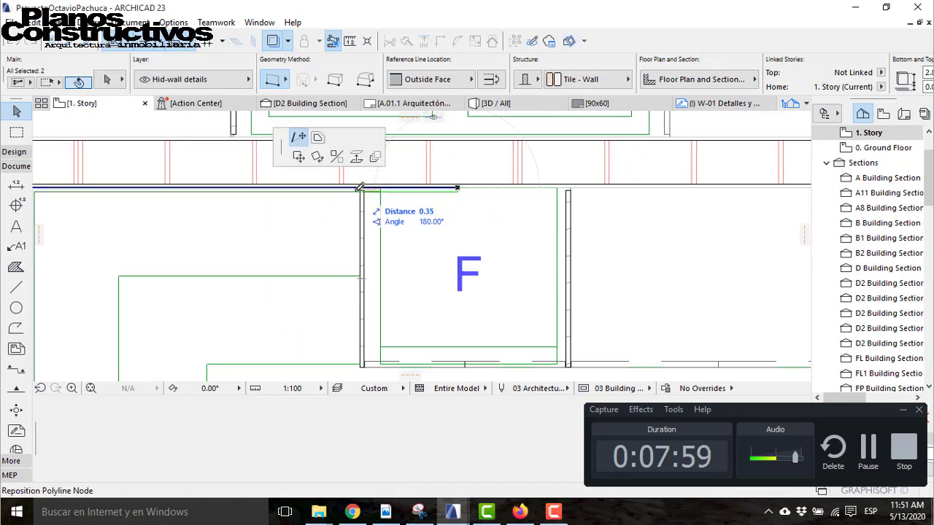
left_click(363, 189)
scroll(464, 150, "down", 6)
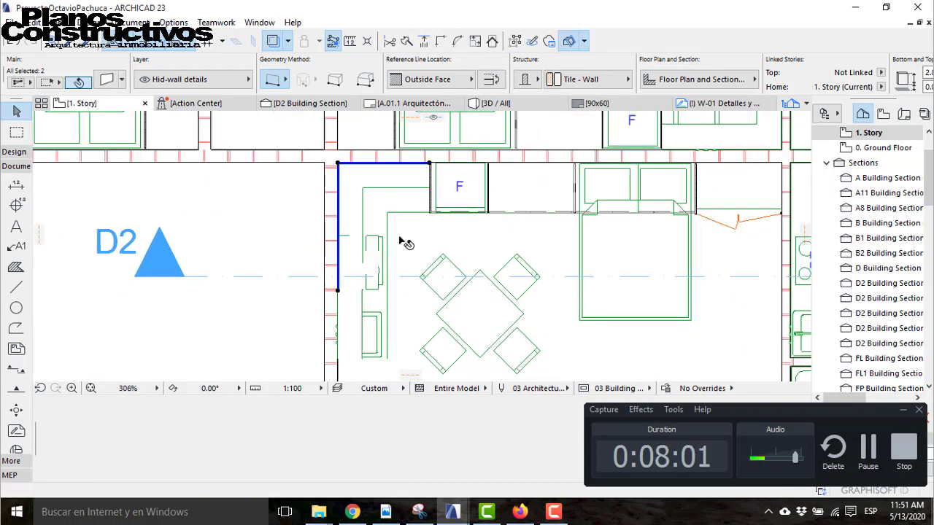
middle_click_drag(400, 295, 391, 232)
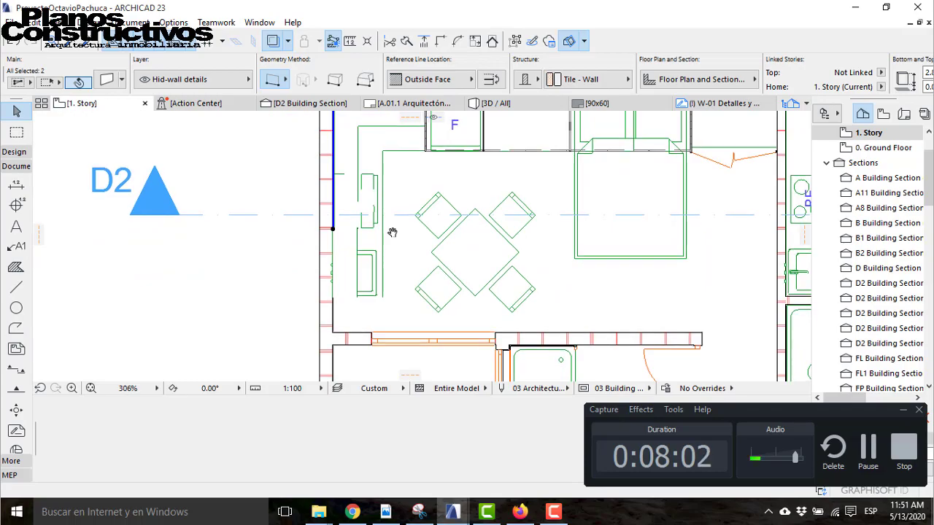
left_click(904, 447)
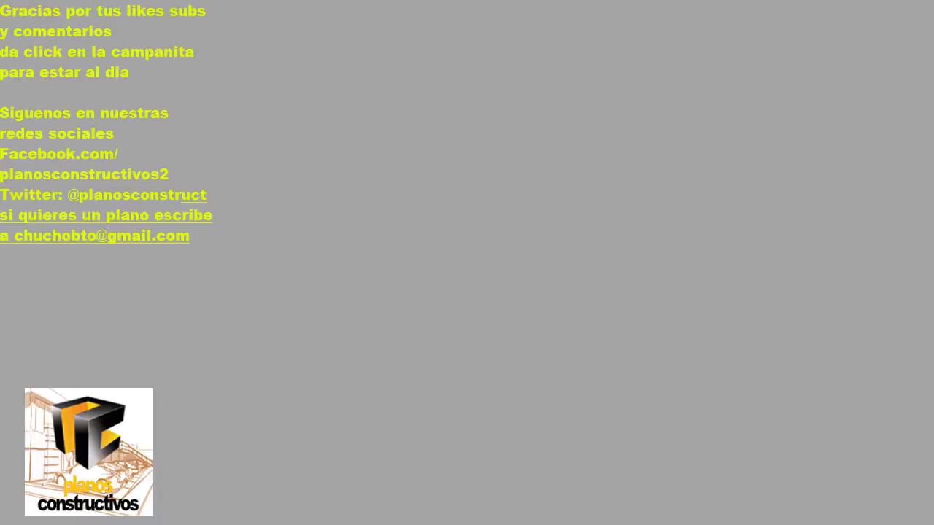